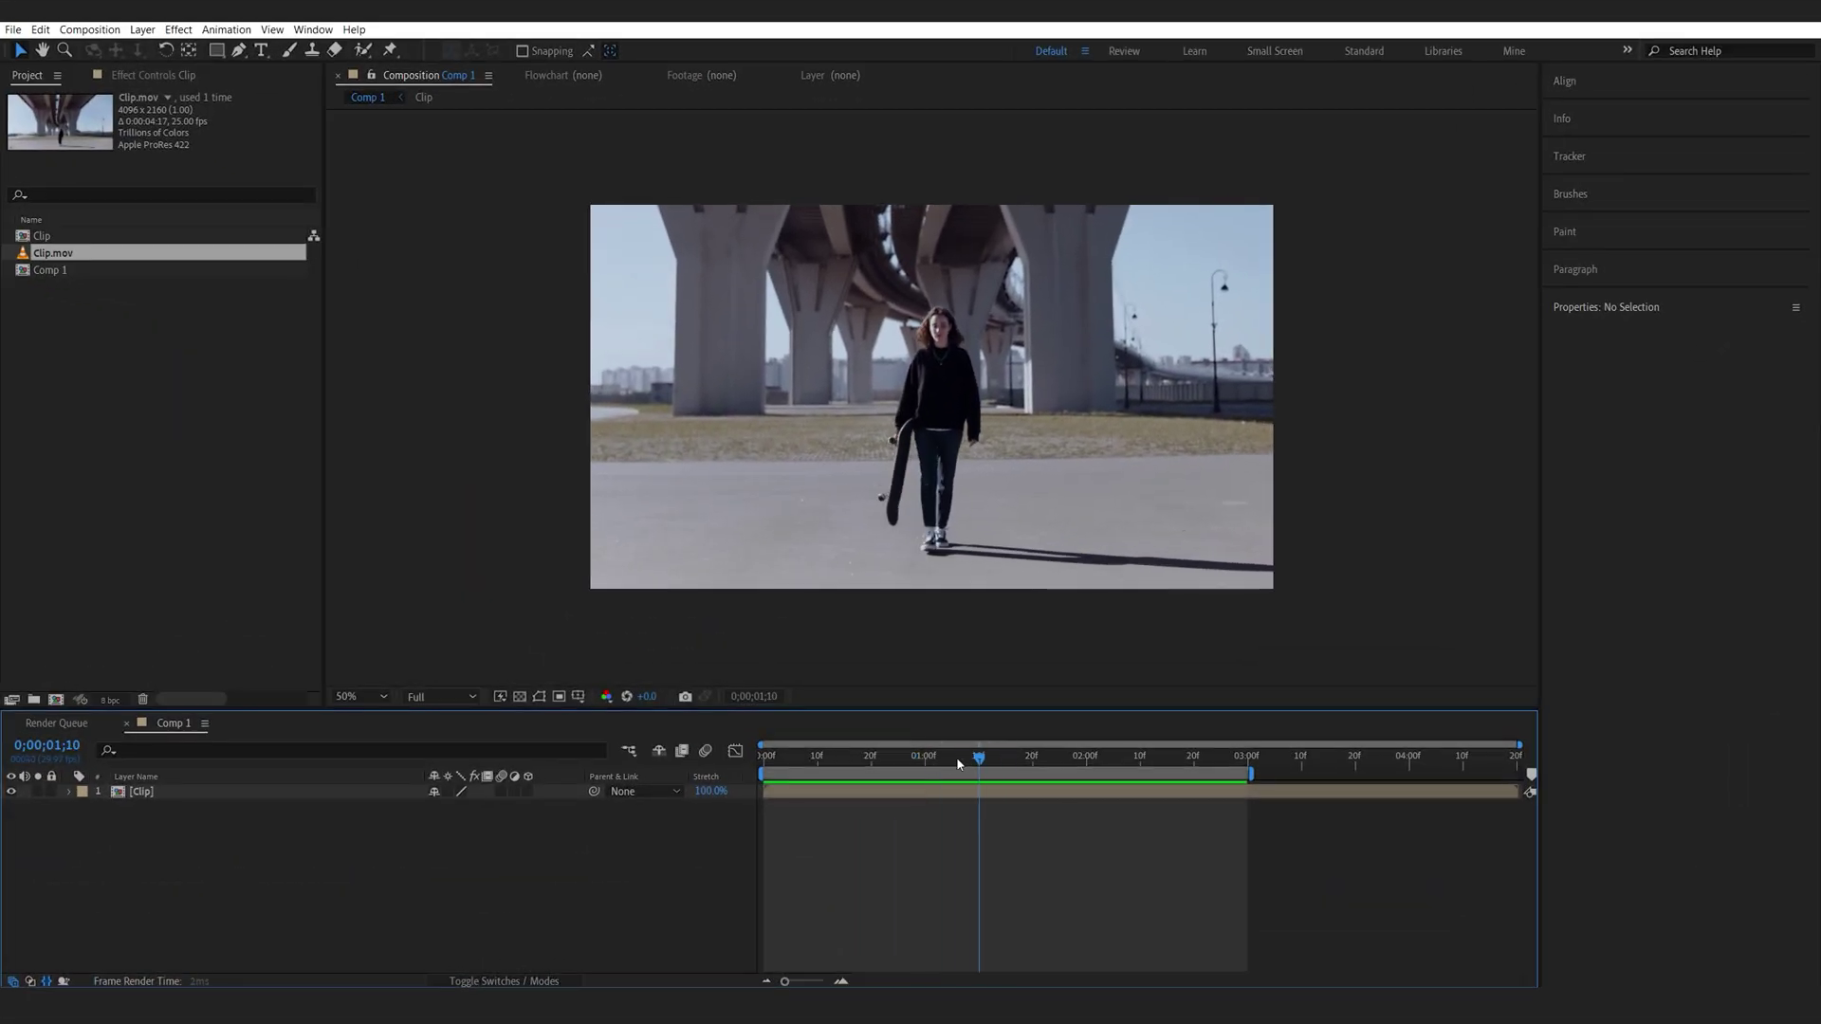
Create a Content-Aware Fill reference frame from the clip at 0;00;01;09
mouse_move(957, 763)
mouse_down()
mouse_move(886, 763)
mouse_move(993, 767)
mouse_up()
mouse_move(989, 768)
mouse_down()
mouse_move(935, 764)
mouse_move(975, 763)
mouse_up()
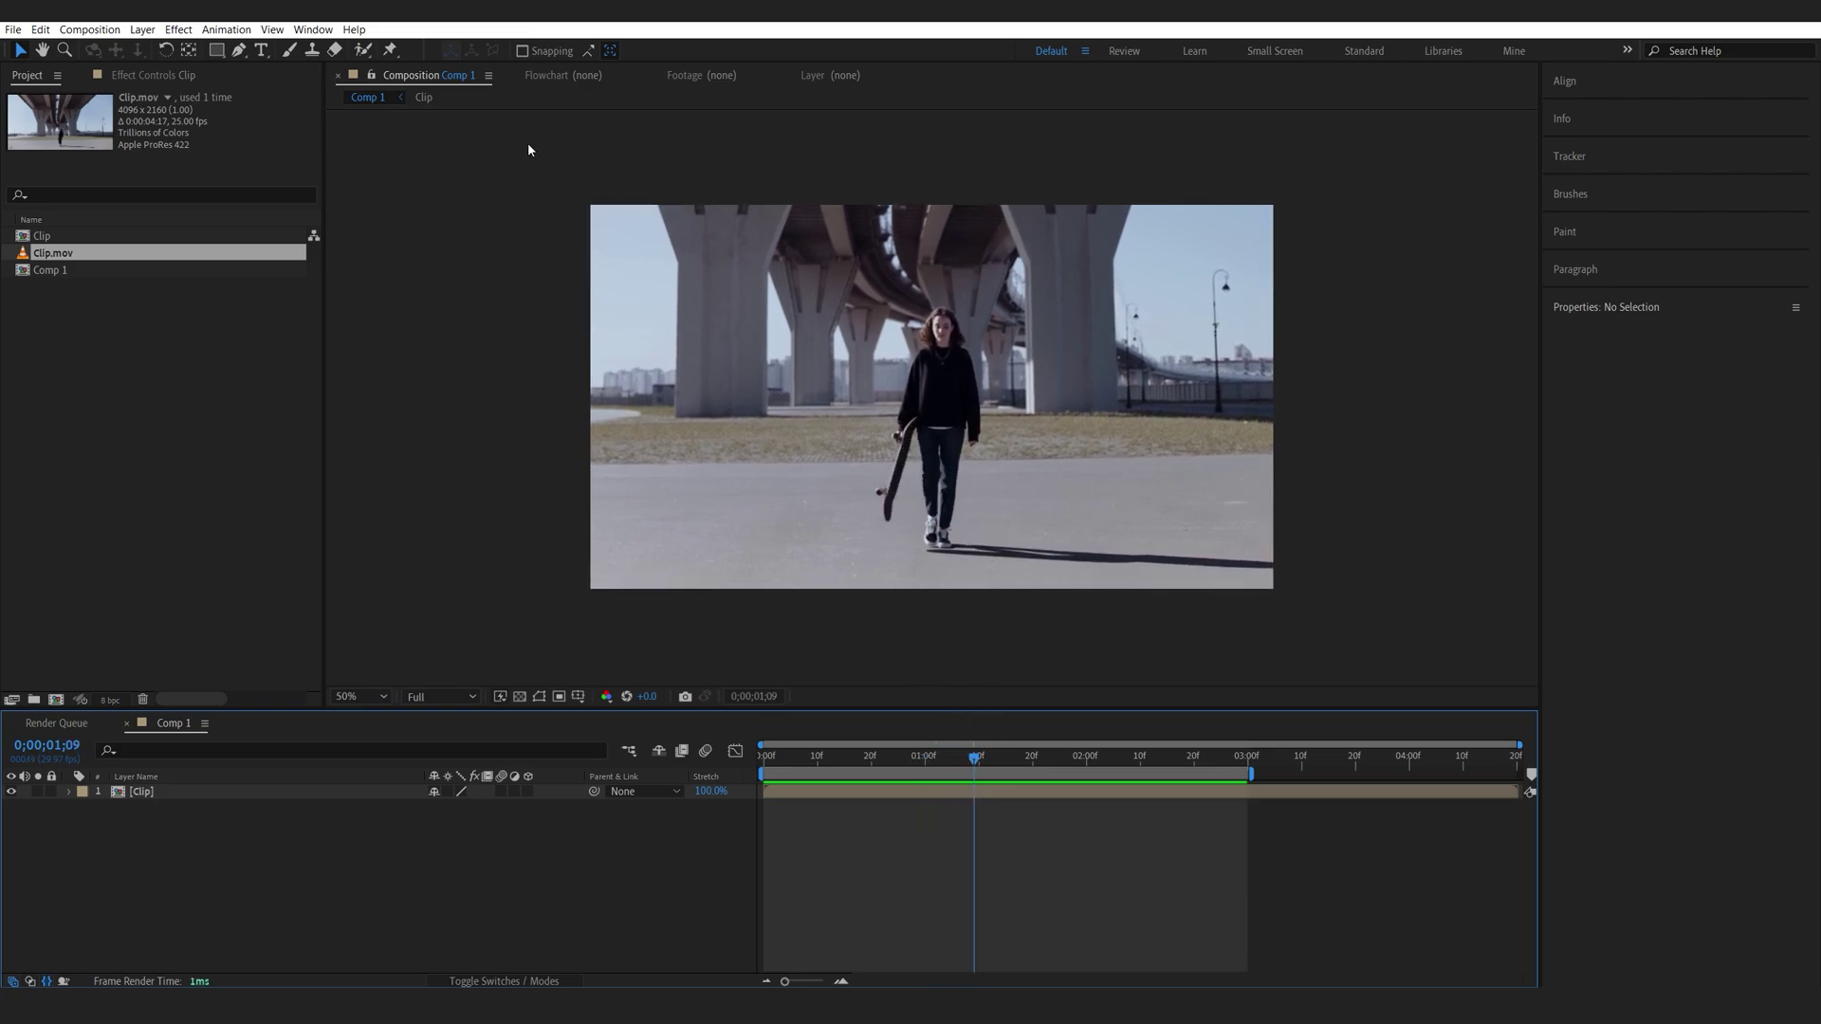
click(313, 29)
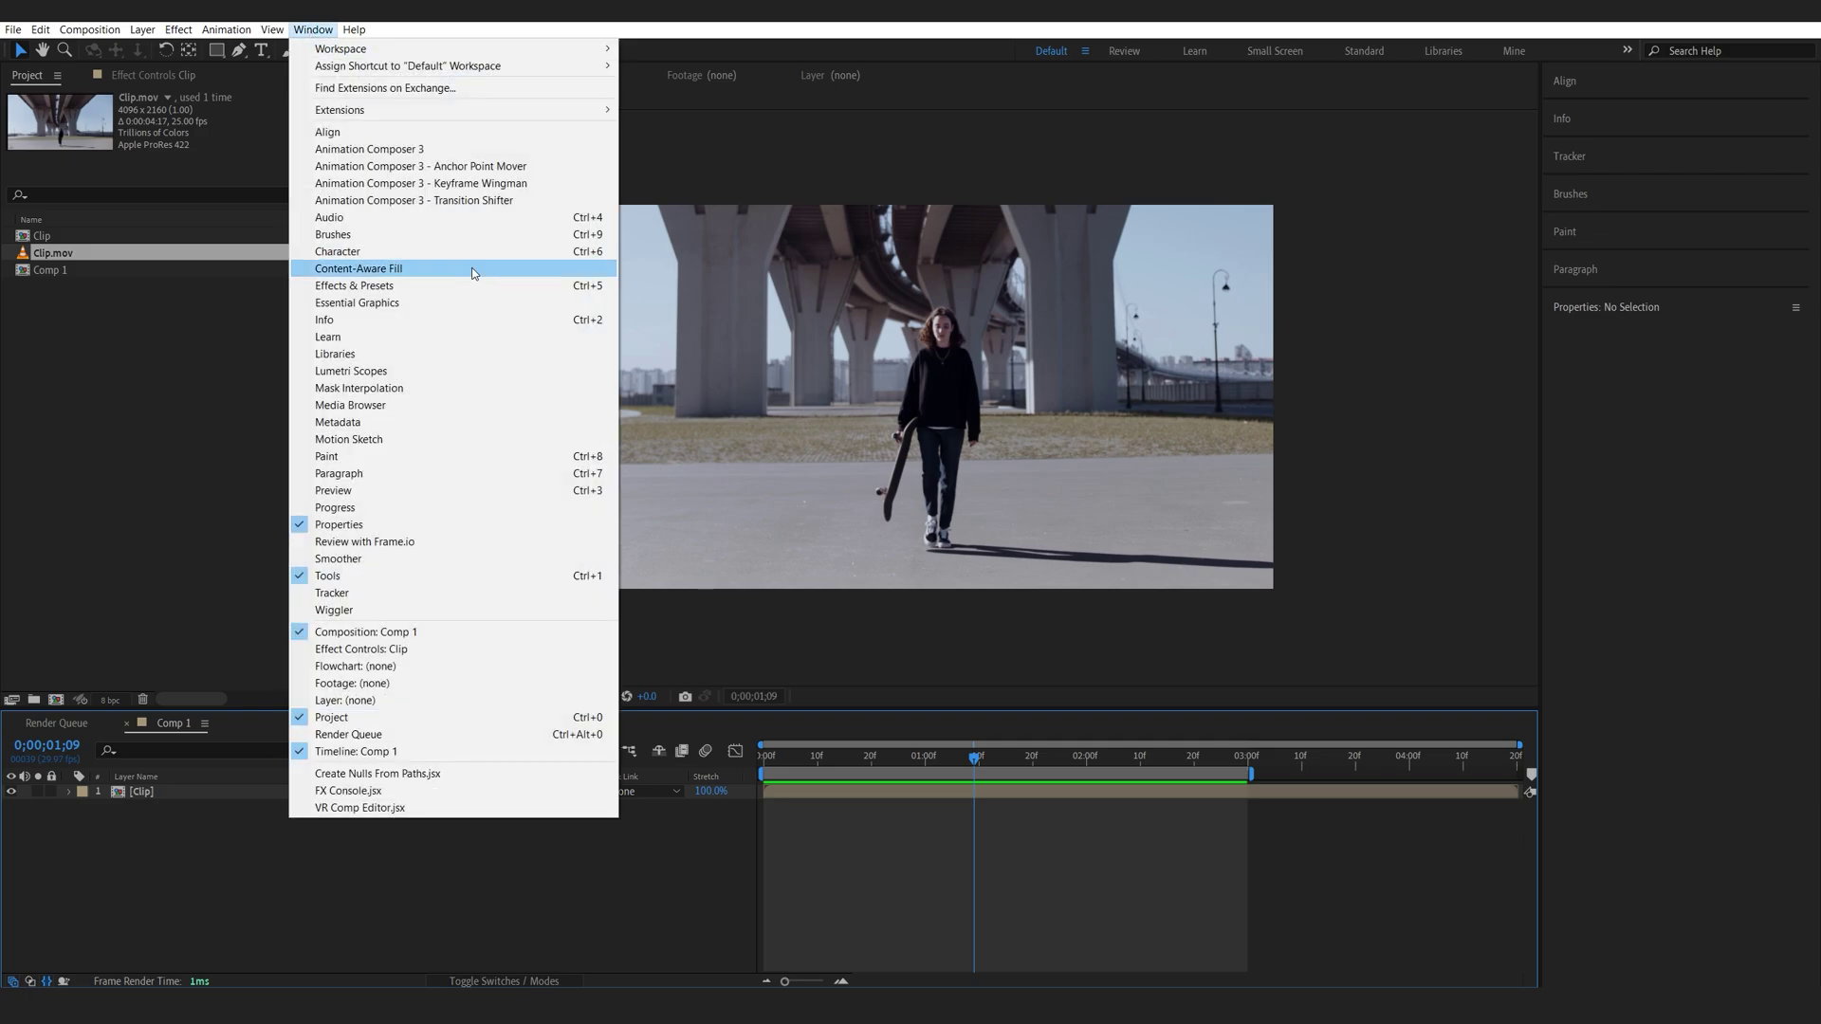
click(479, 268)
click(1635, 640)
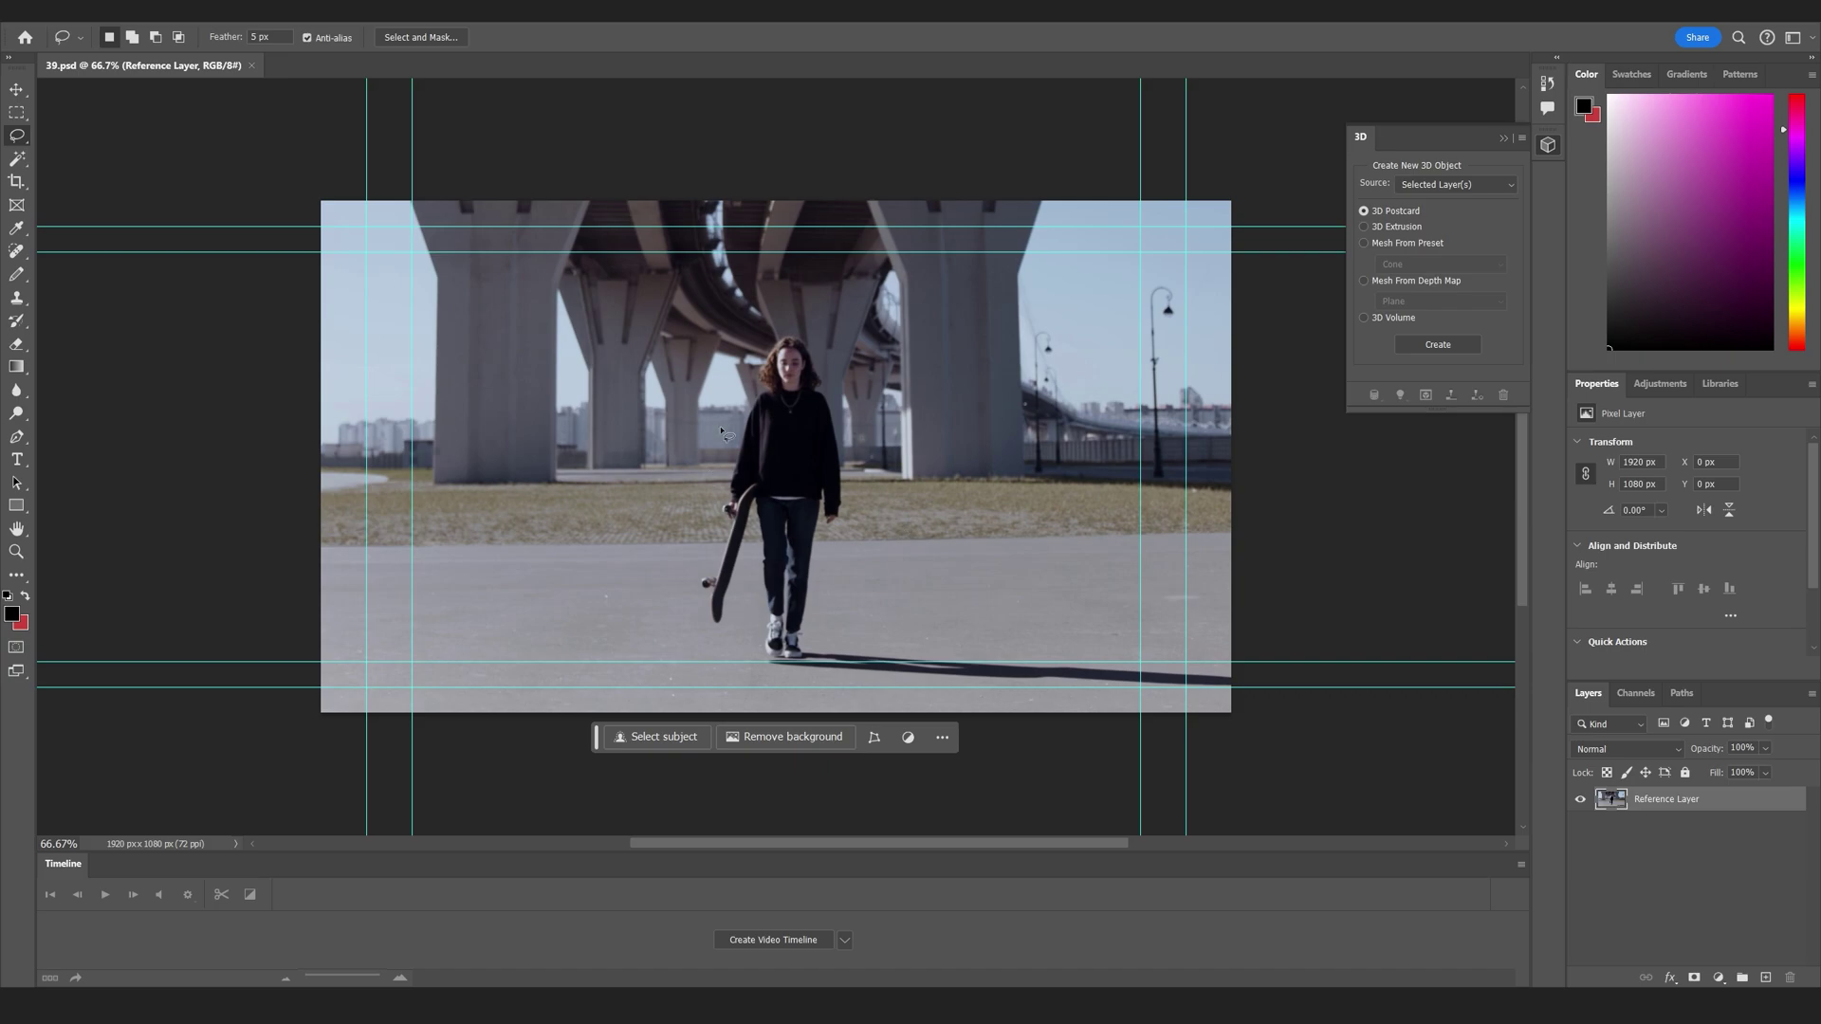
Lasso the woman with her skateboard and shadow, and remove them using Generative Fill without a prompt
drag(761, 334, 724, 401)
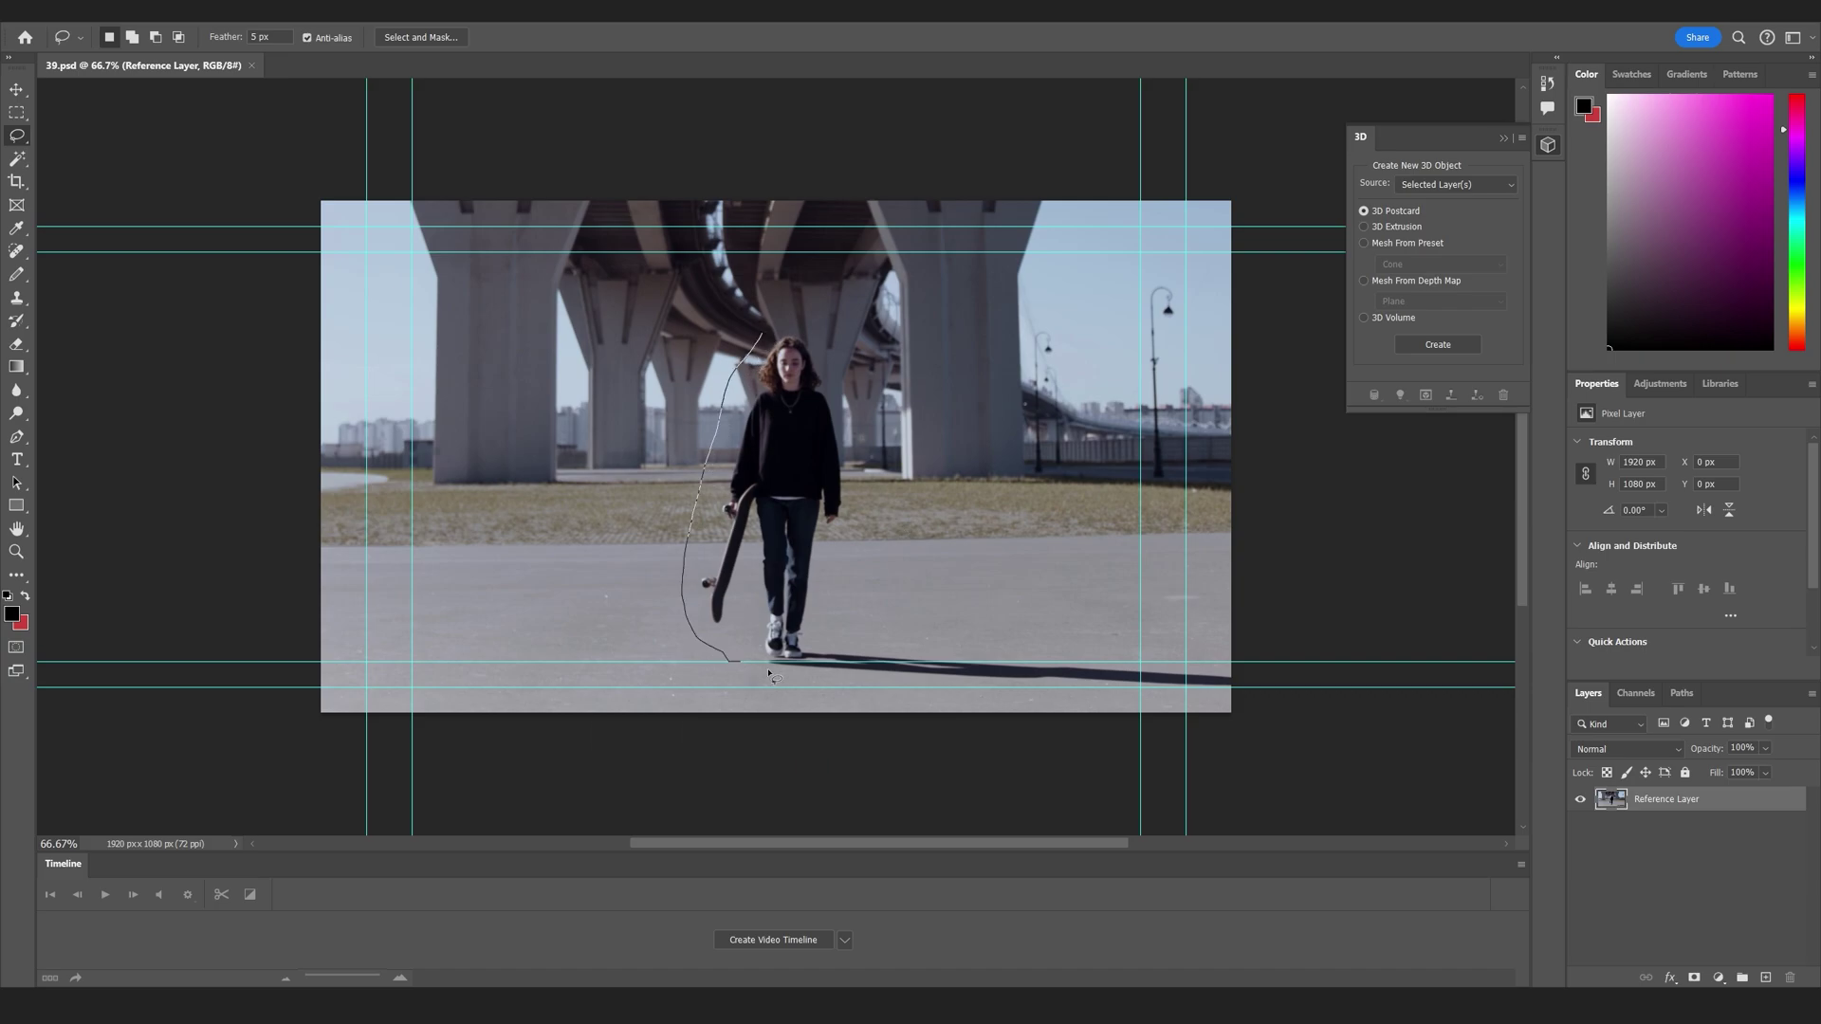
mouse_move(874, 676)
mouse_down()
mouse_move(1235, 702)
mouse_move(1247, 670)
mouse_up()
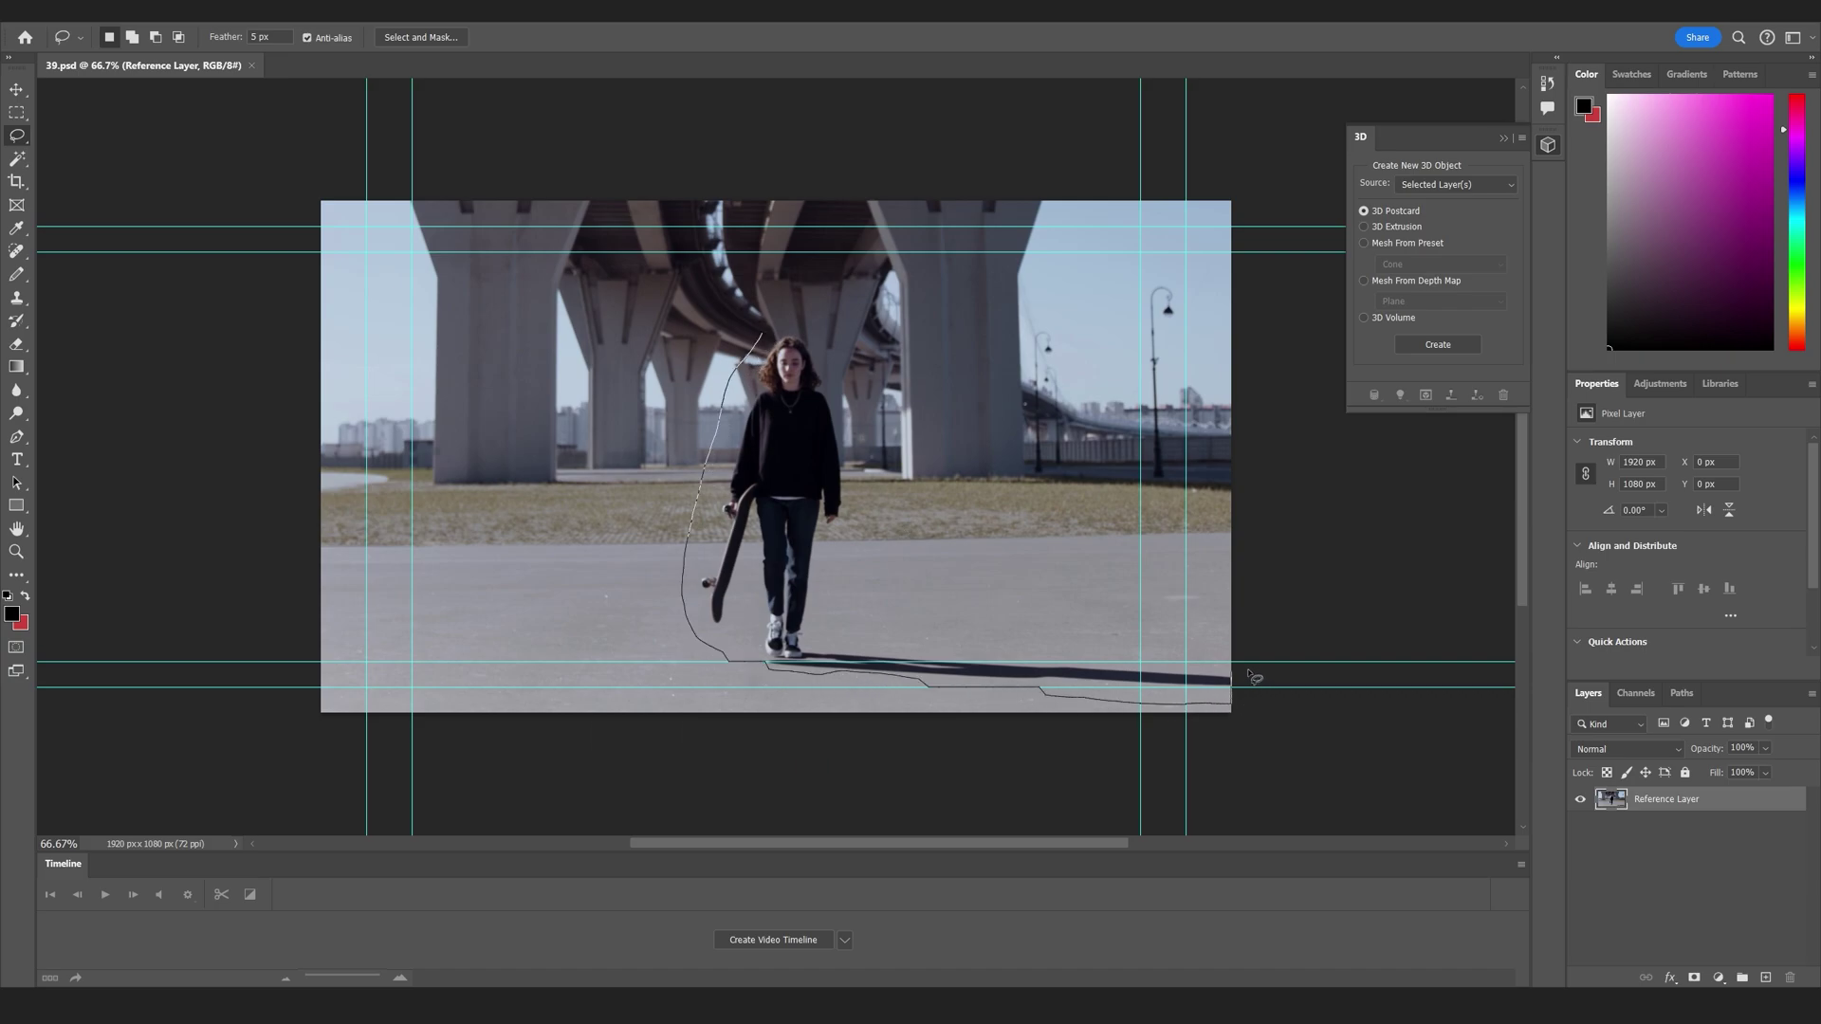
drag(1093, 661, 905, 638)
drag(844, 555, 763, 334)
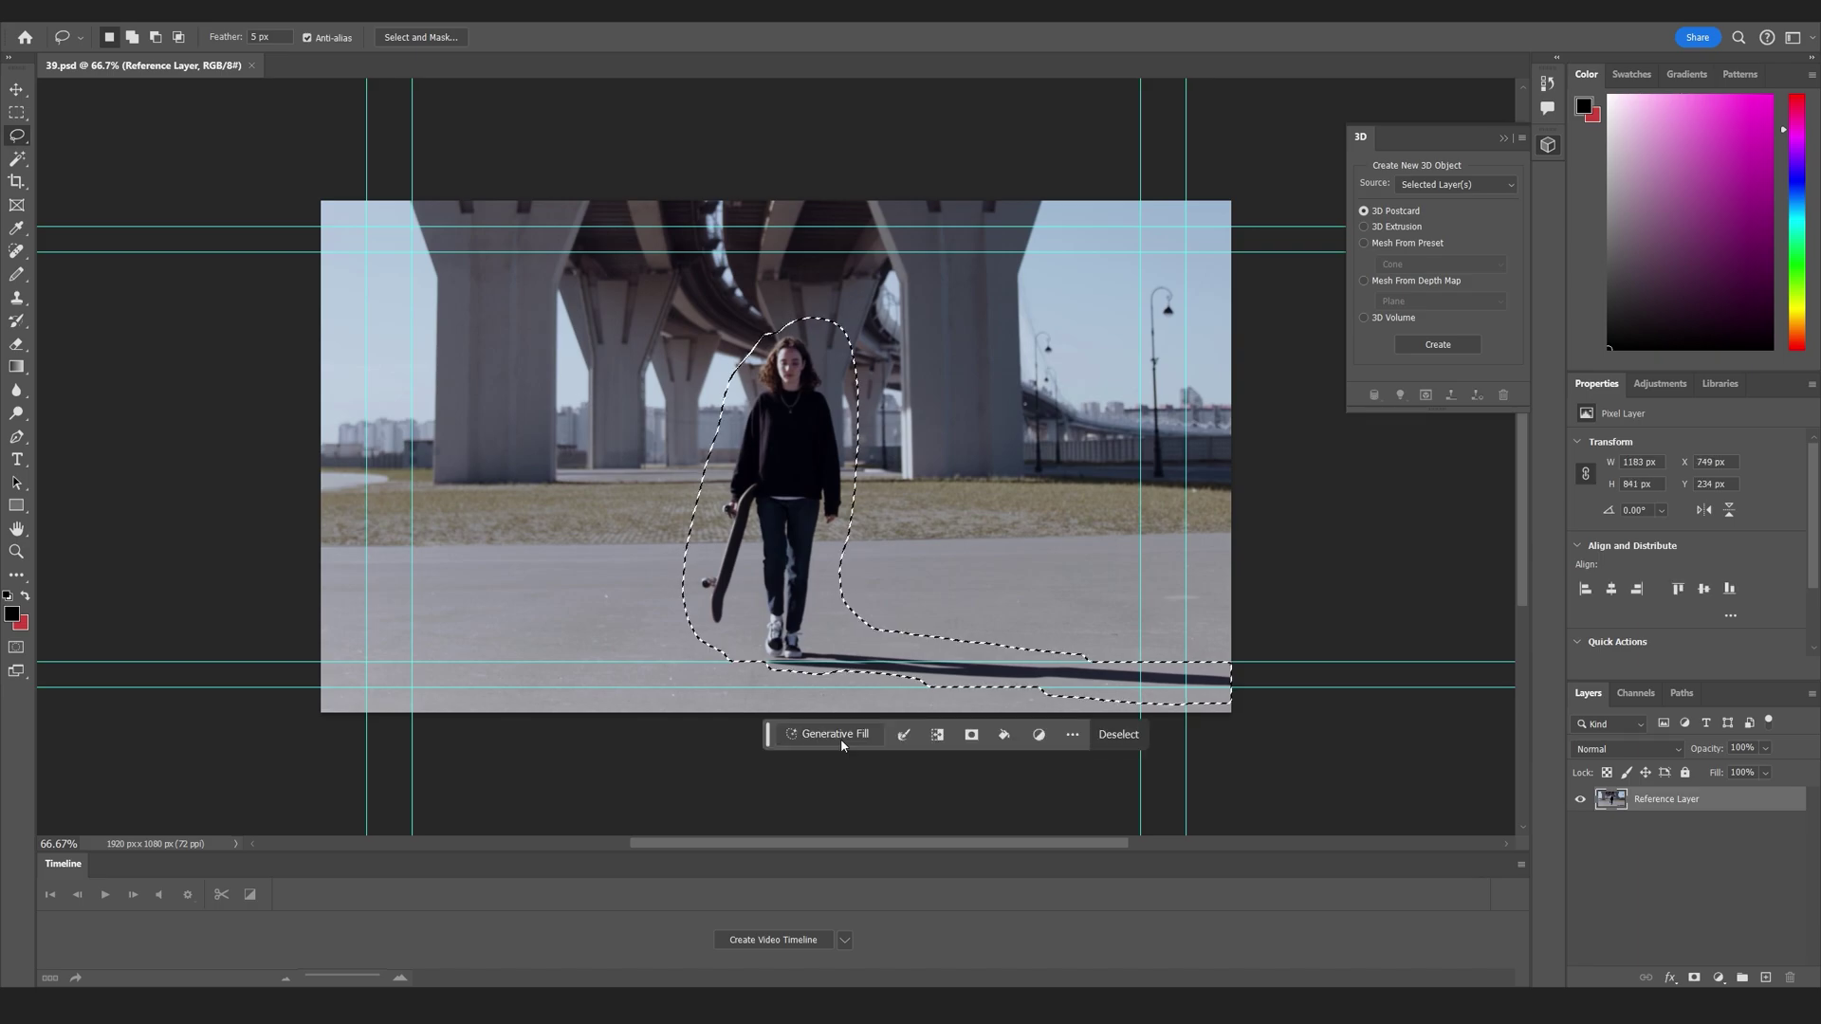
click(840, 737)
click(1147, 740)
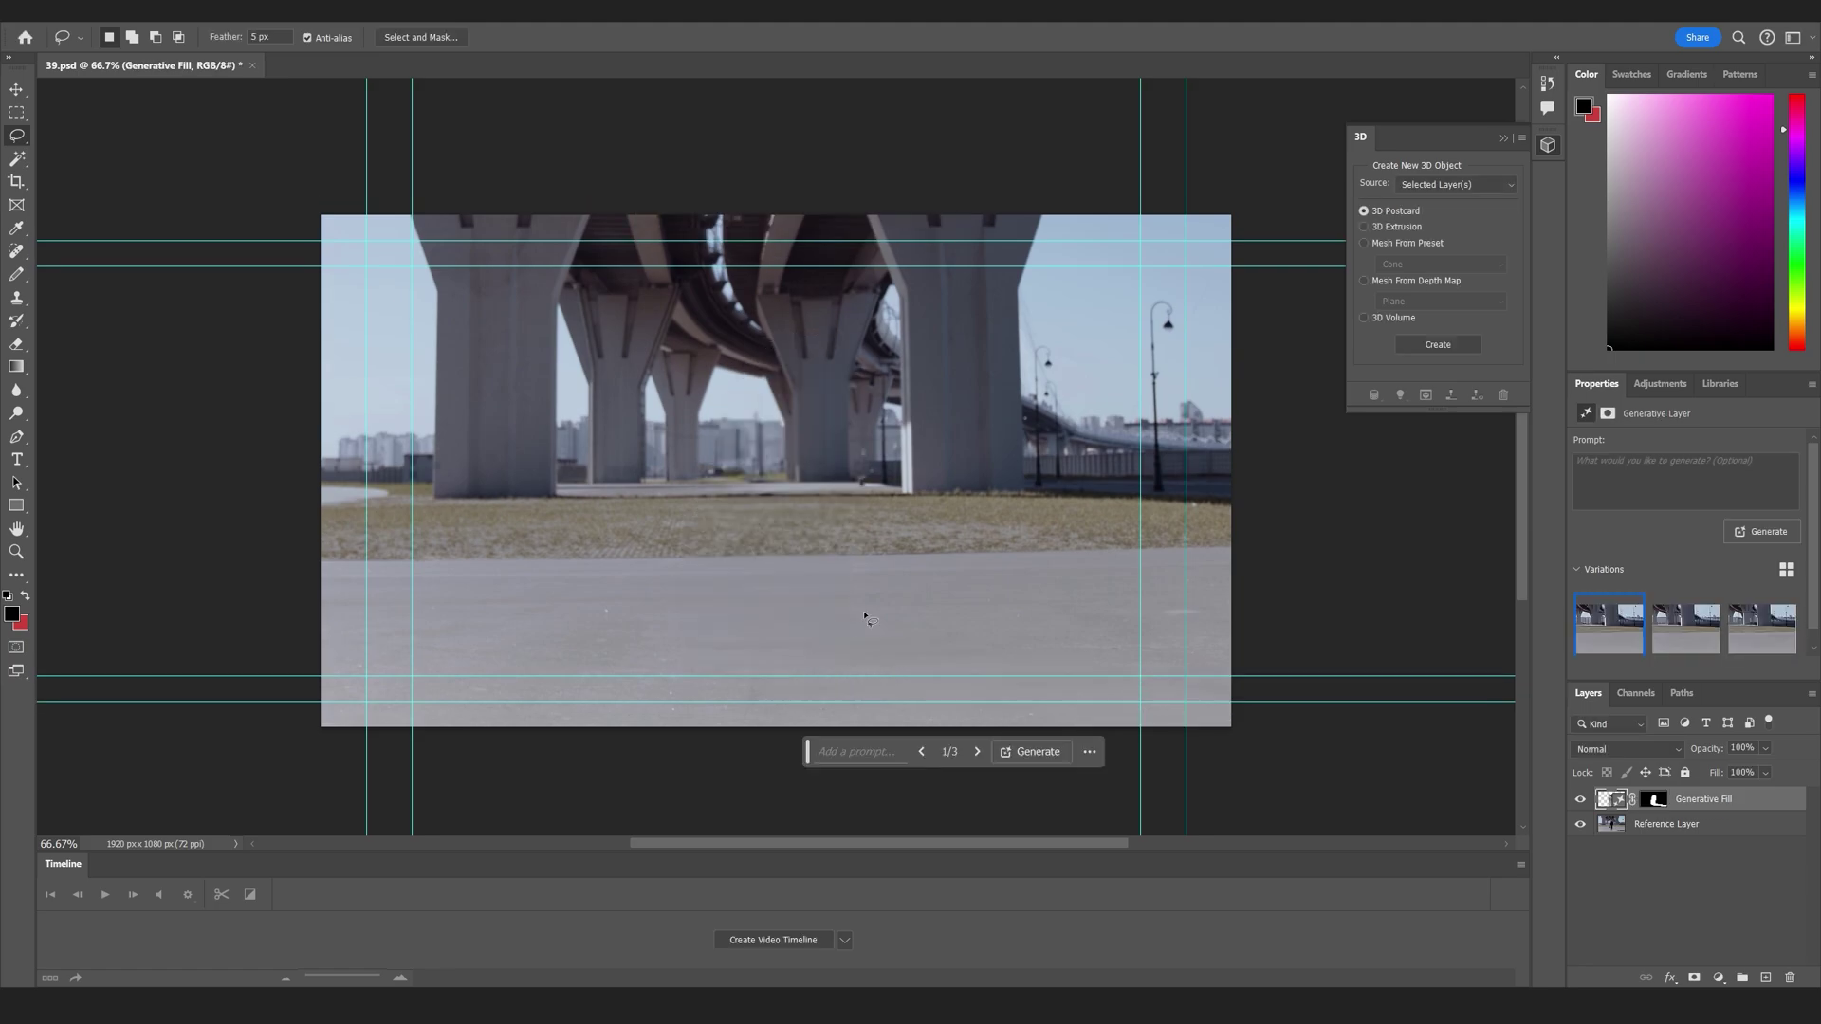
Compare the generated variations, choose the second one and save the reference frame document
click(982, 758)
click(983, 759)
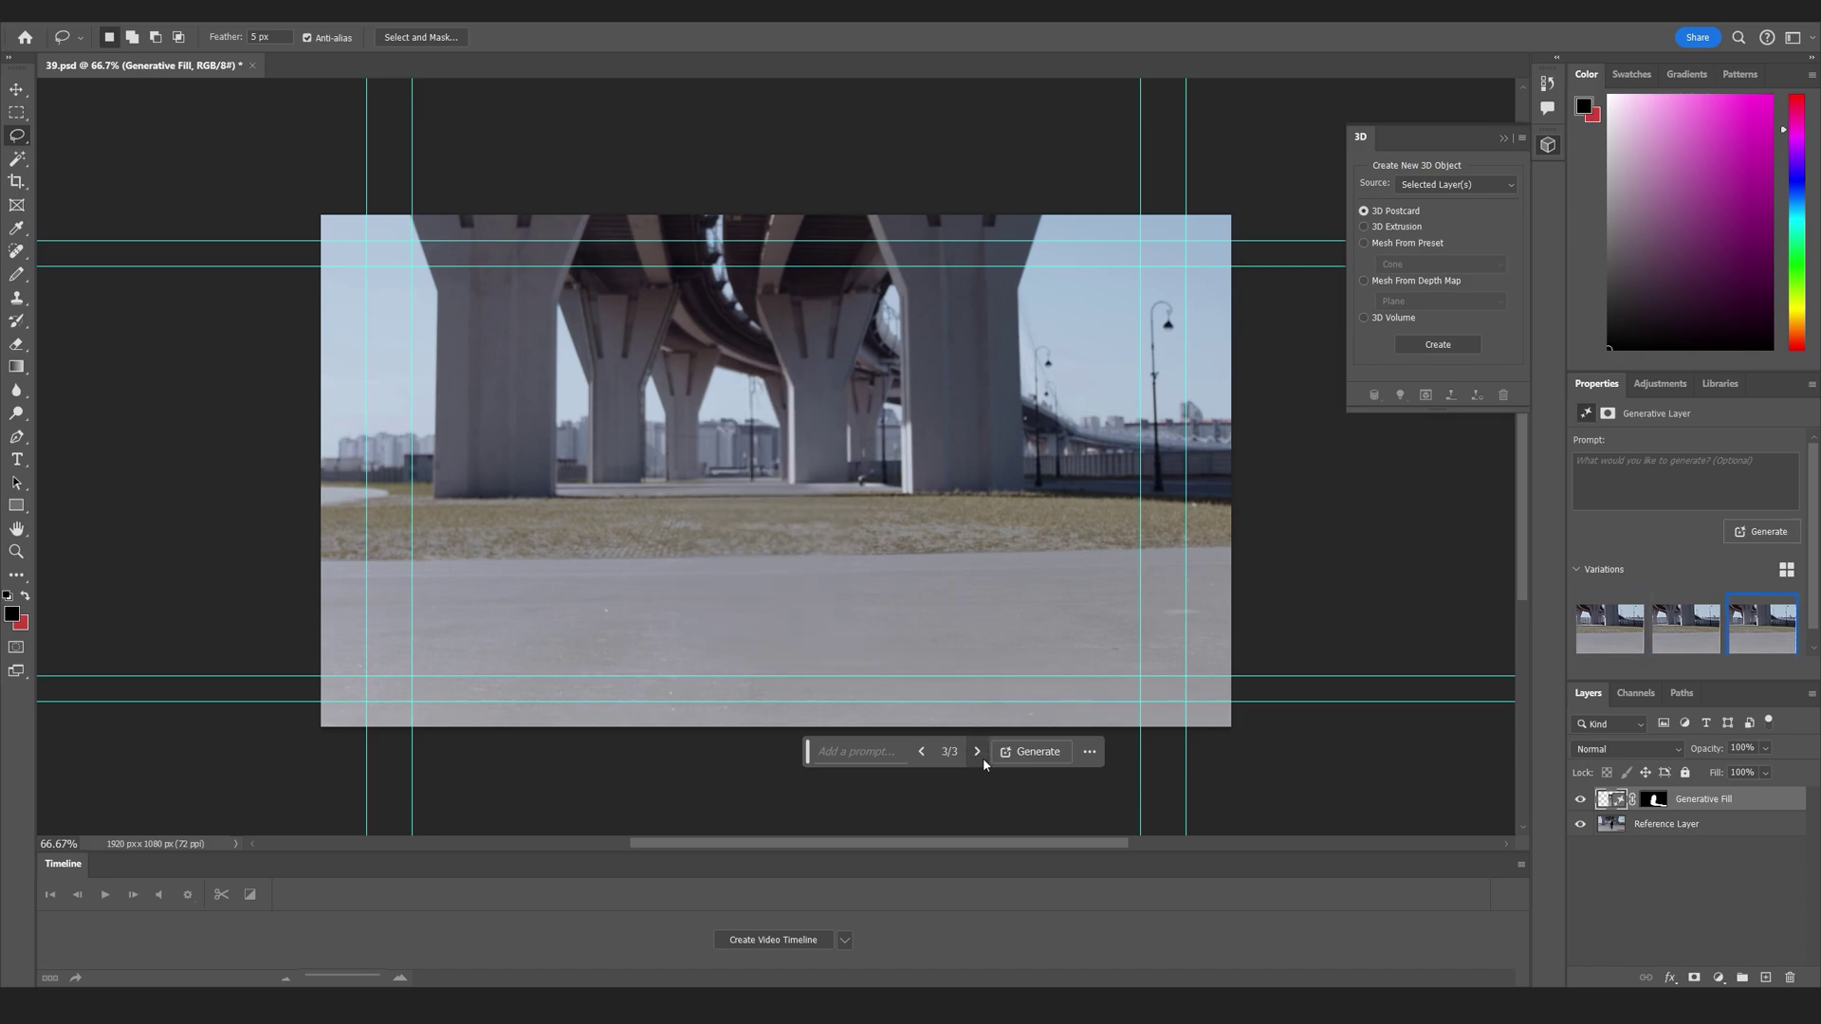
click(923, 757)
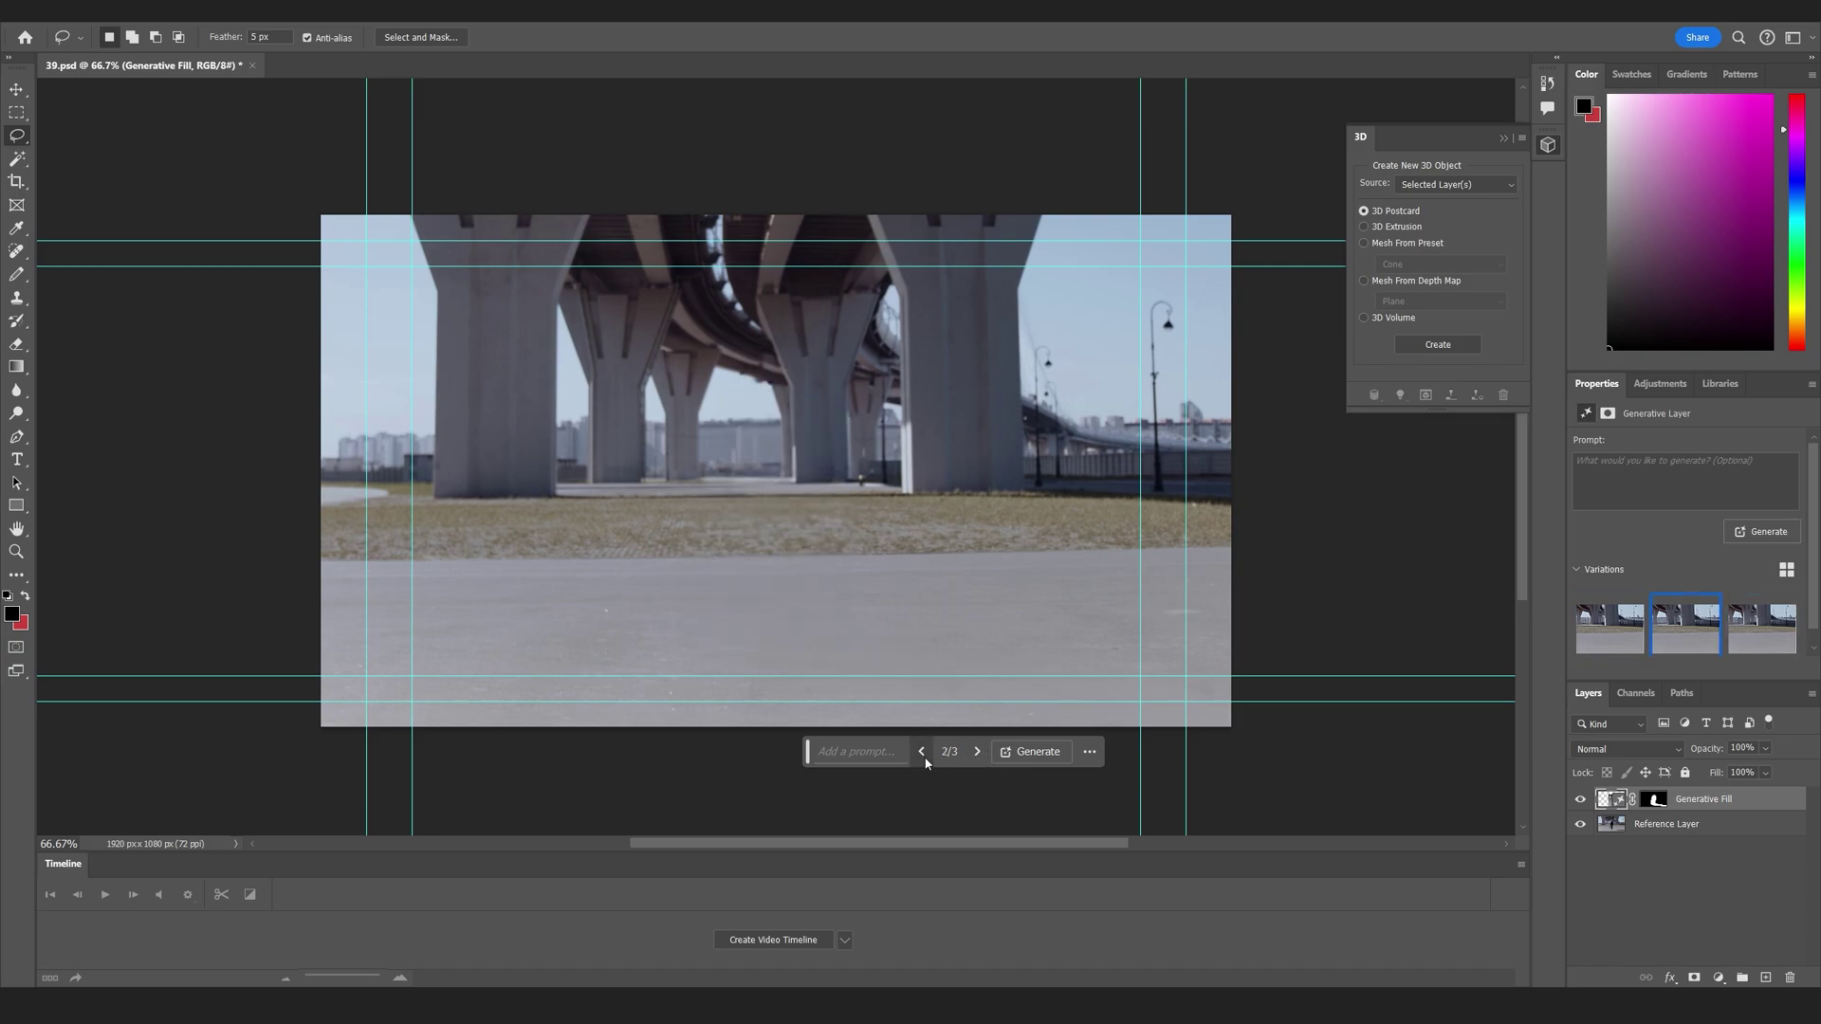
key(ctrl+s)
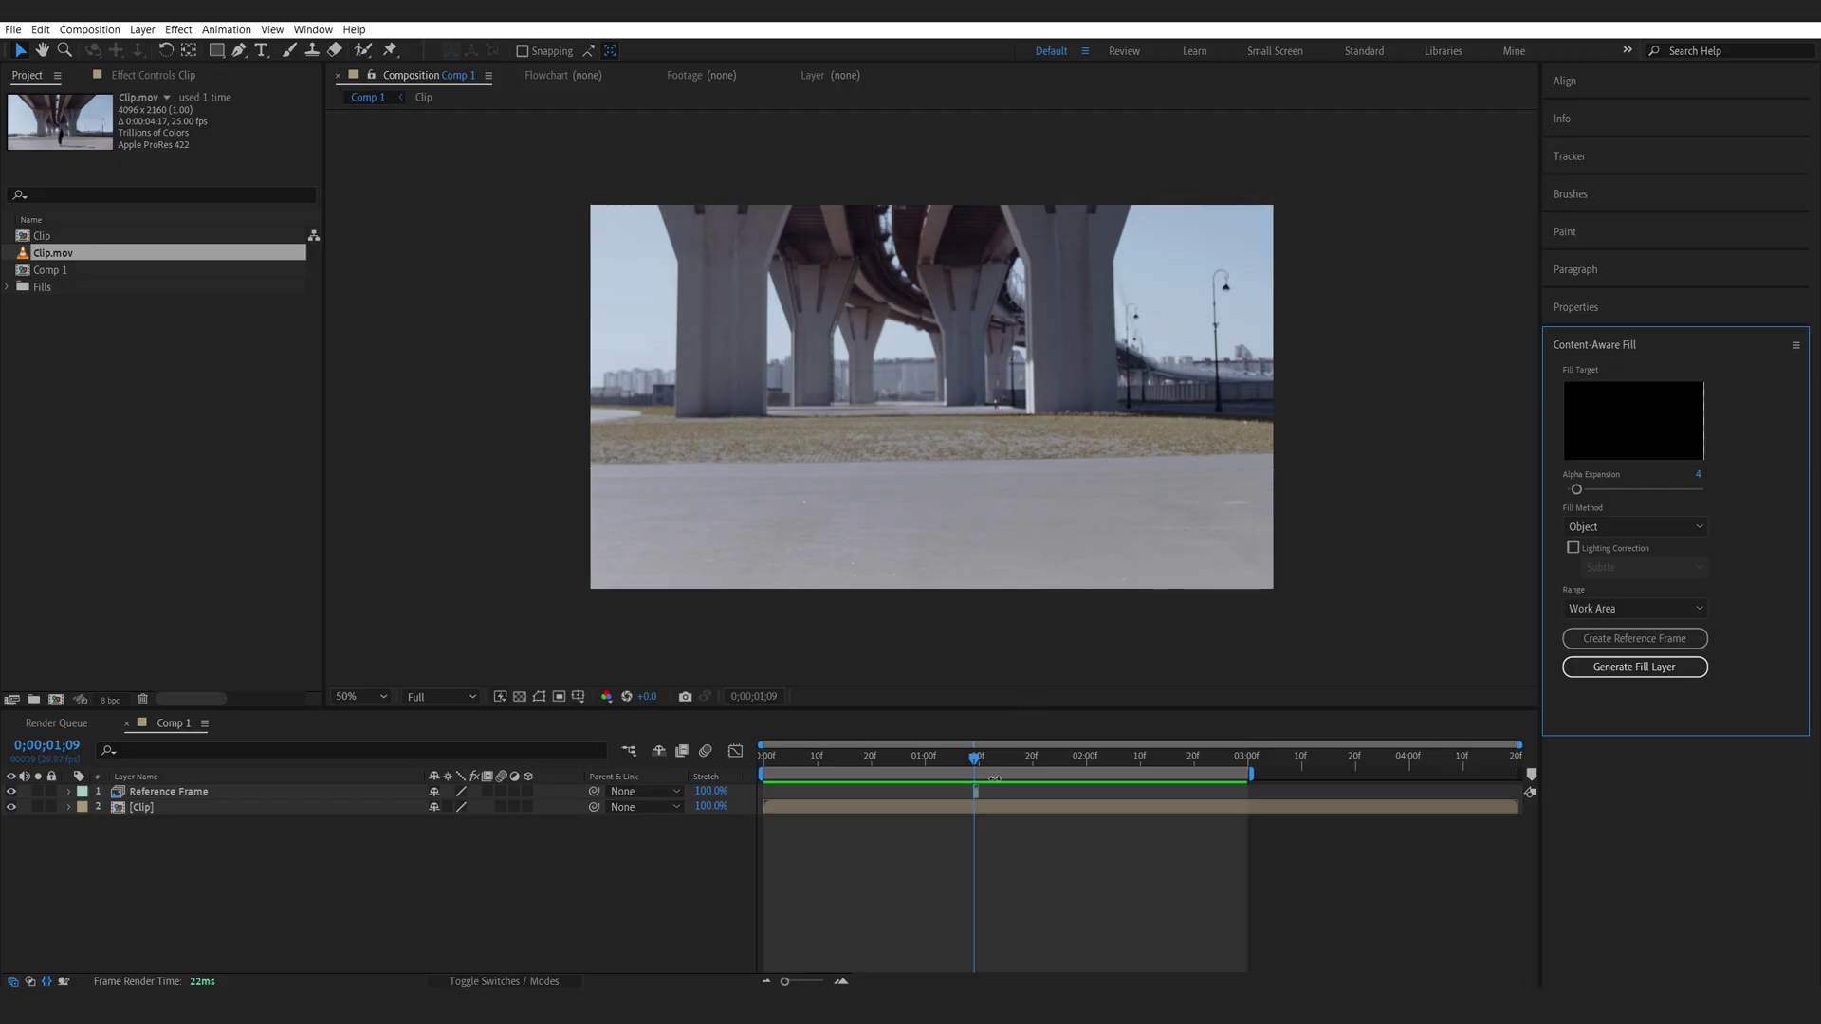
Switch to After Effects, enable time remapping on the Reference Frame layer and extend it across the whole work area
click(976, 791)
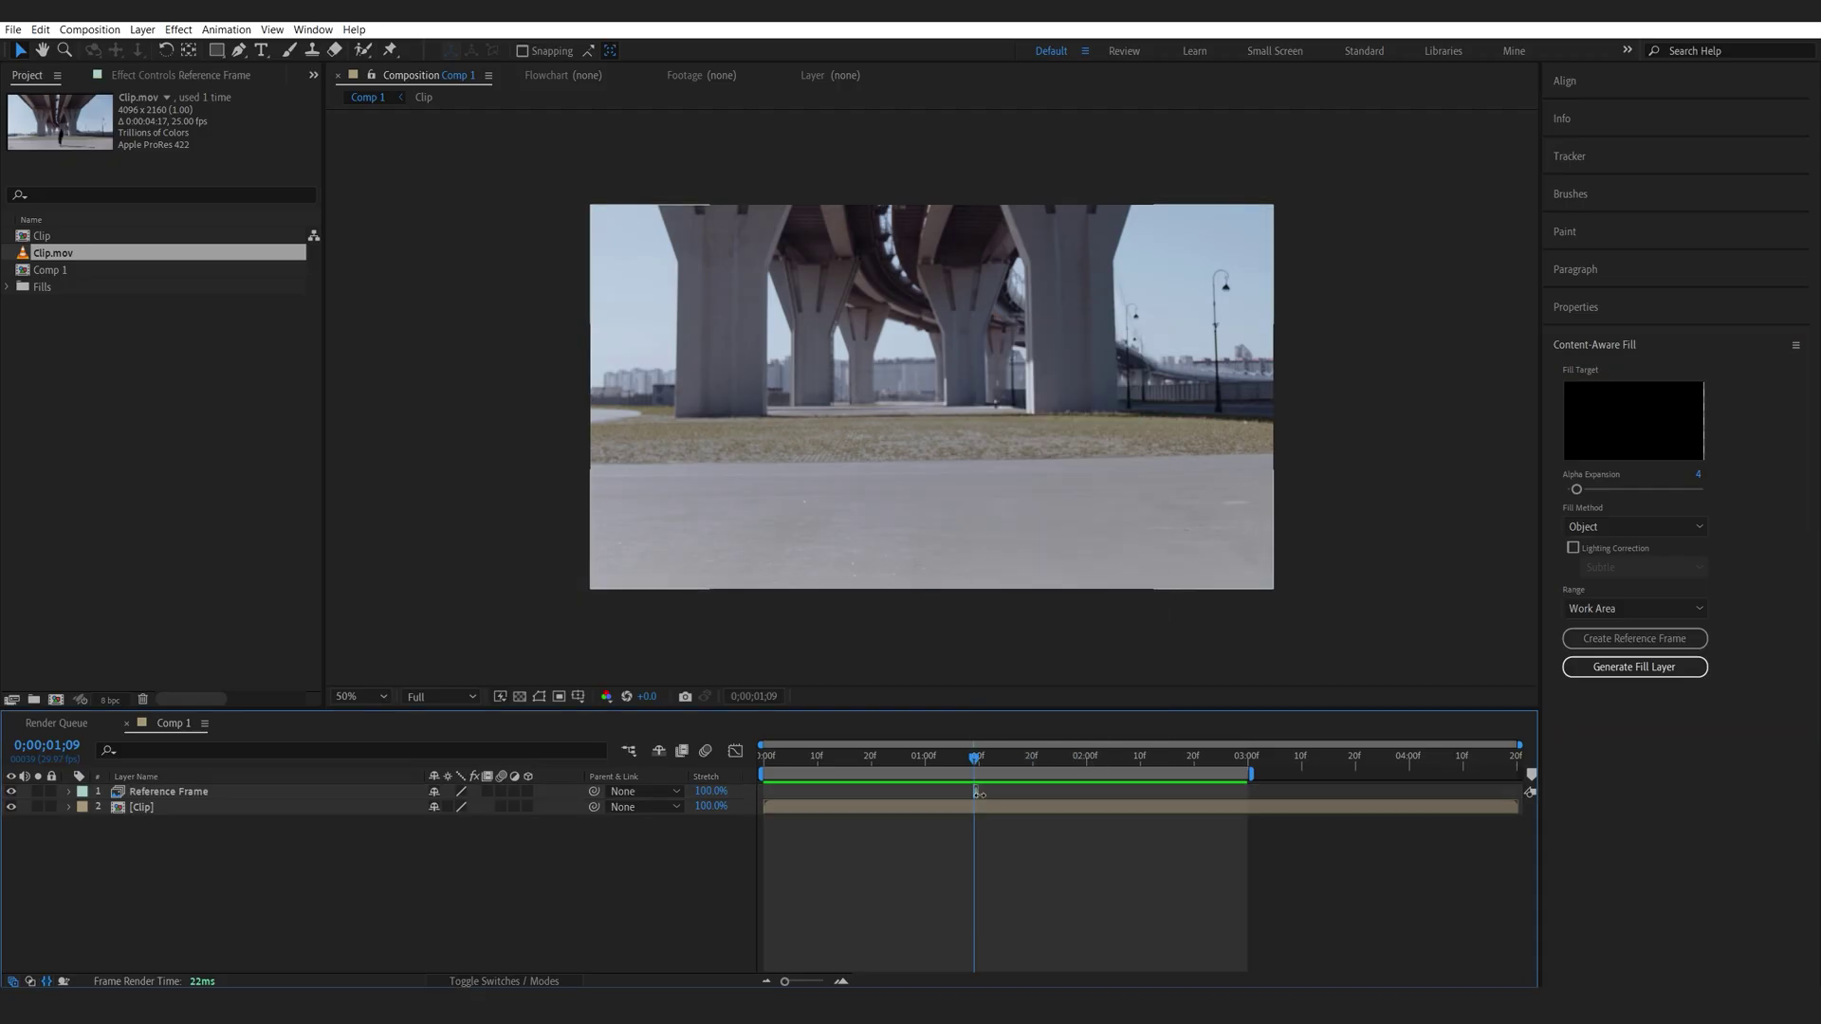
right_click(976, 792)
mouse_move(1059, 421)
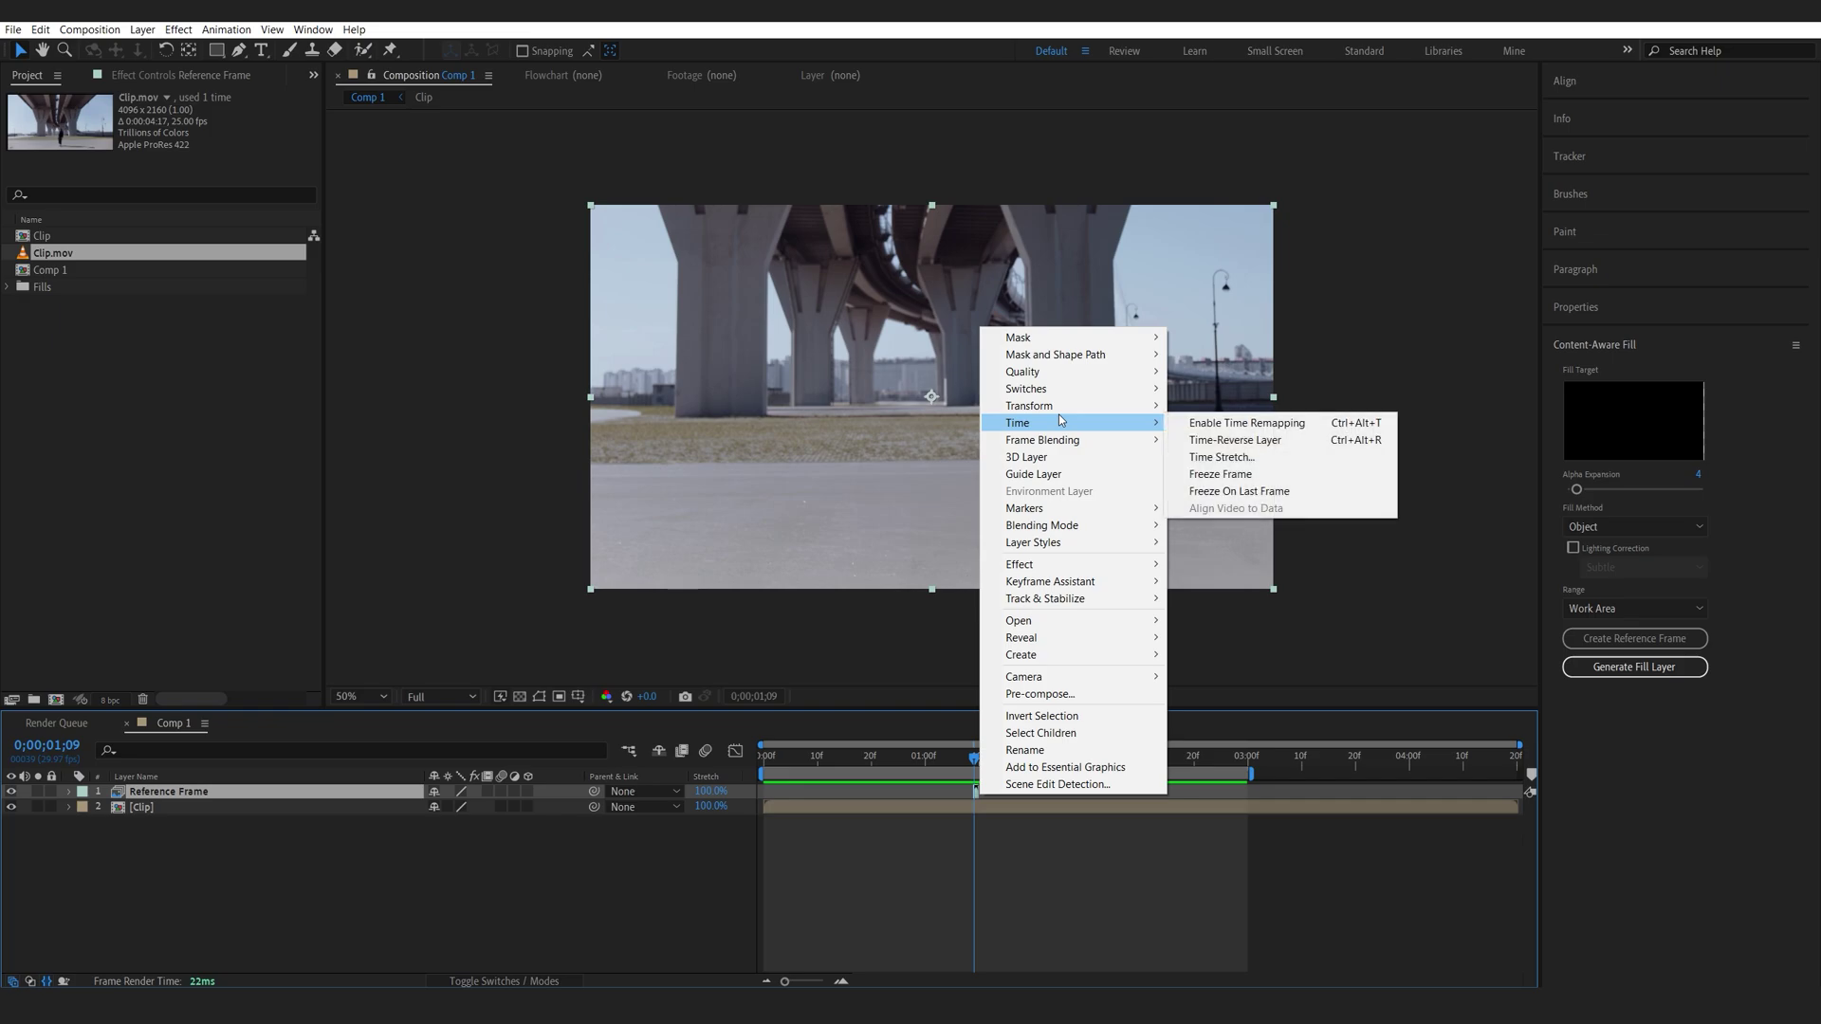
click(1265, 422)
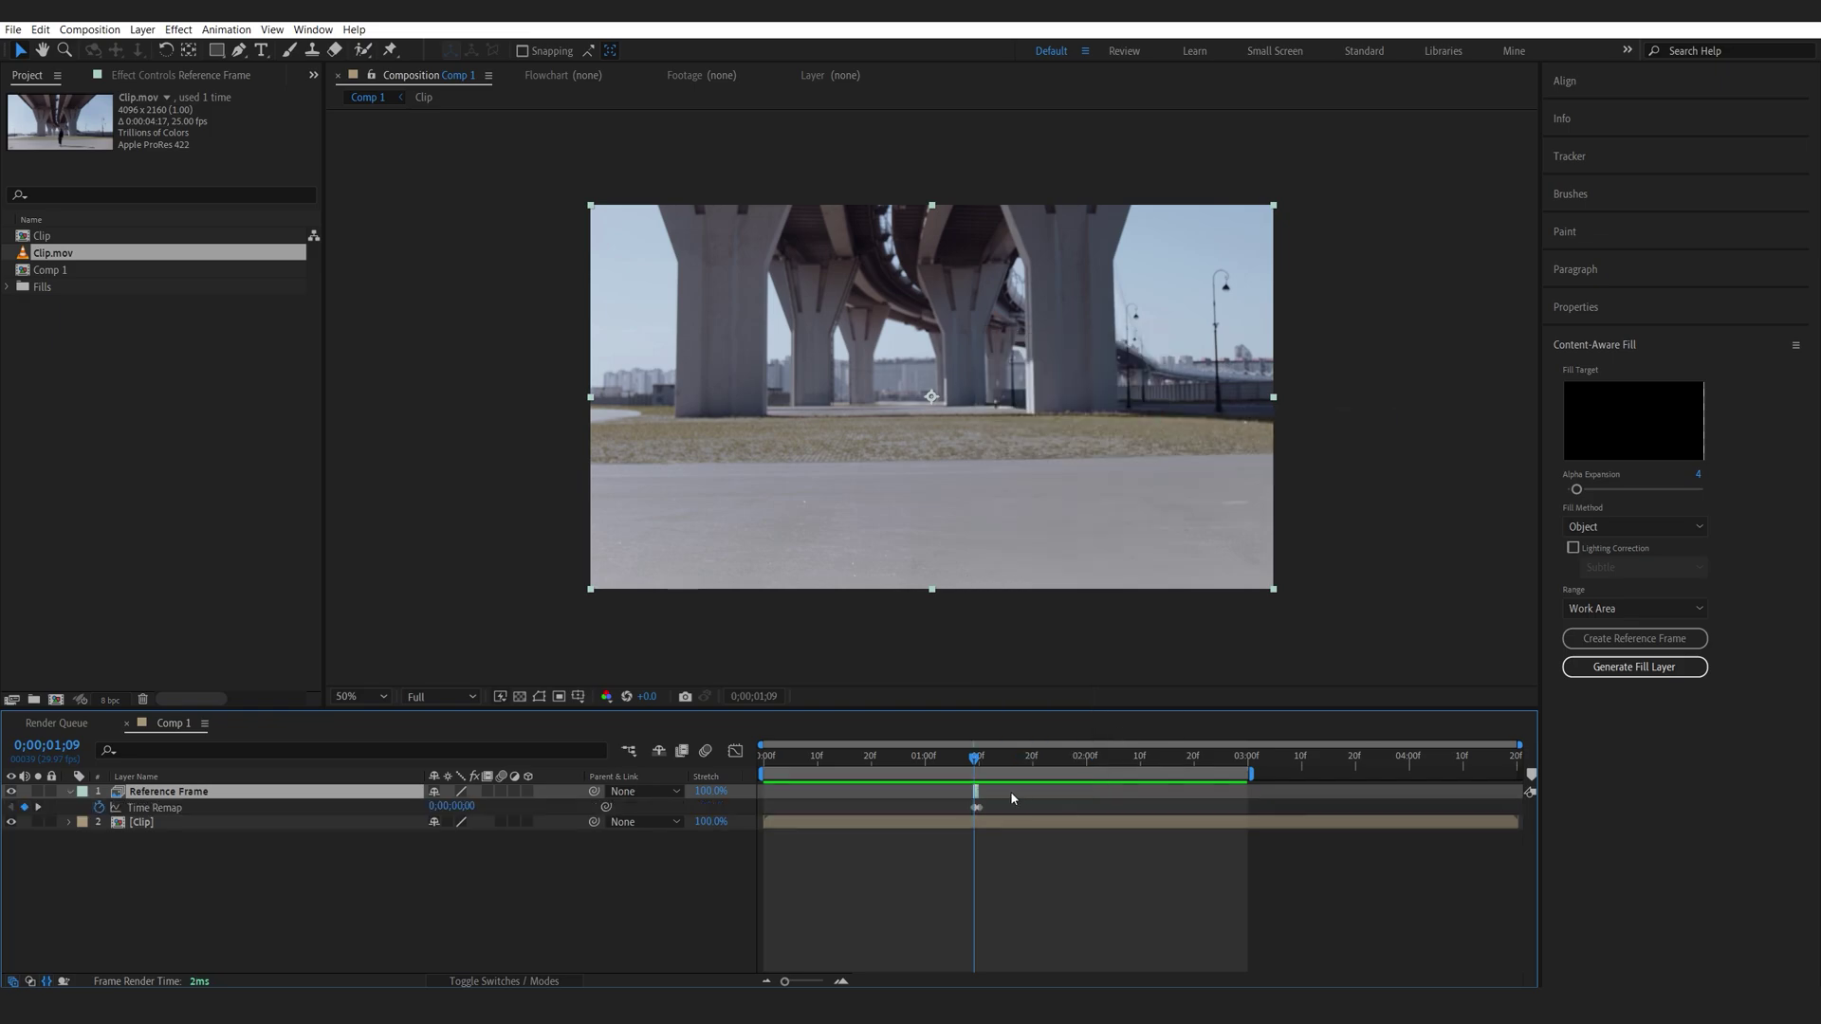
drag(977, 791, 1248, 791)
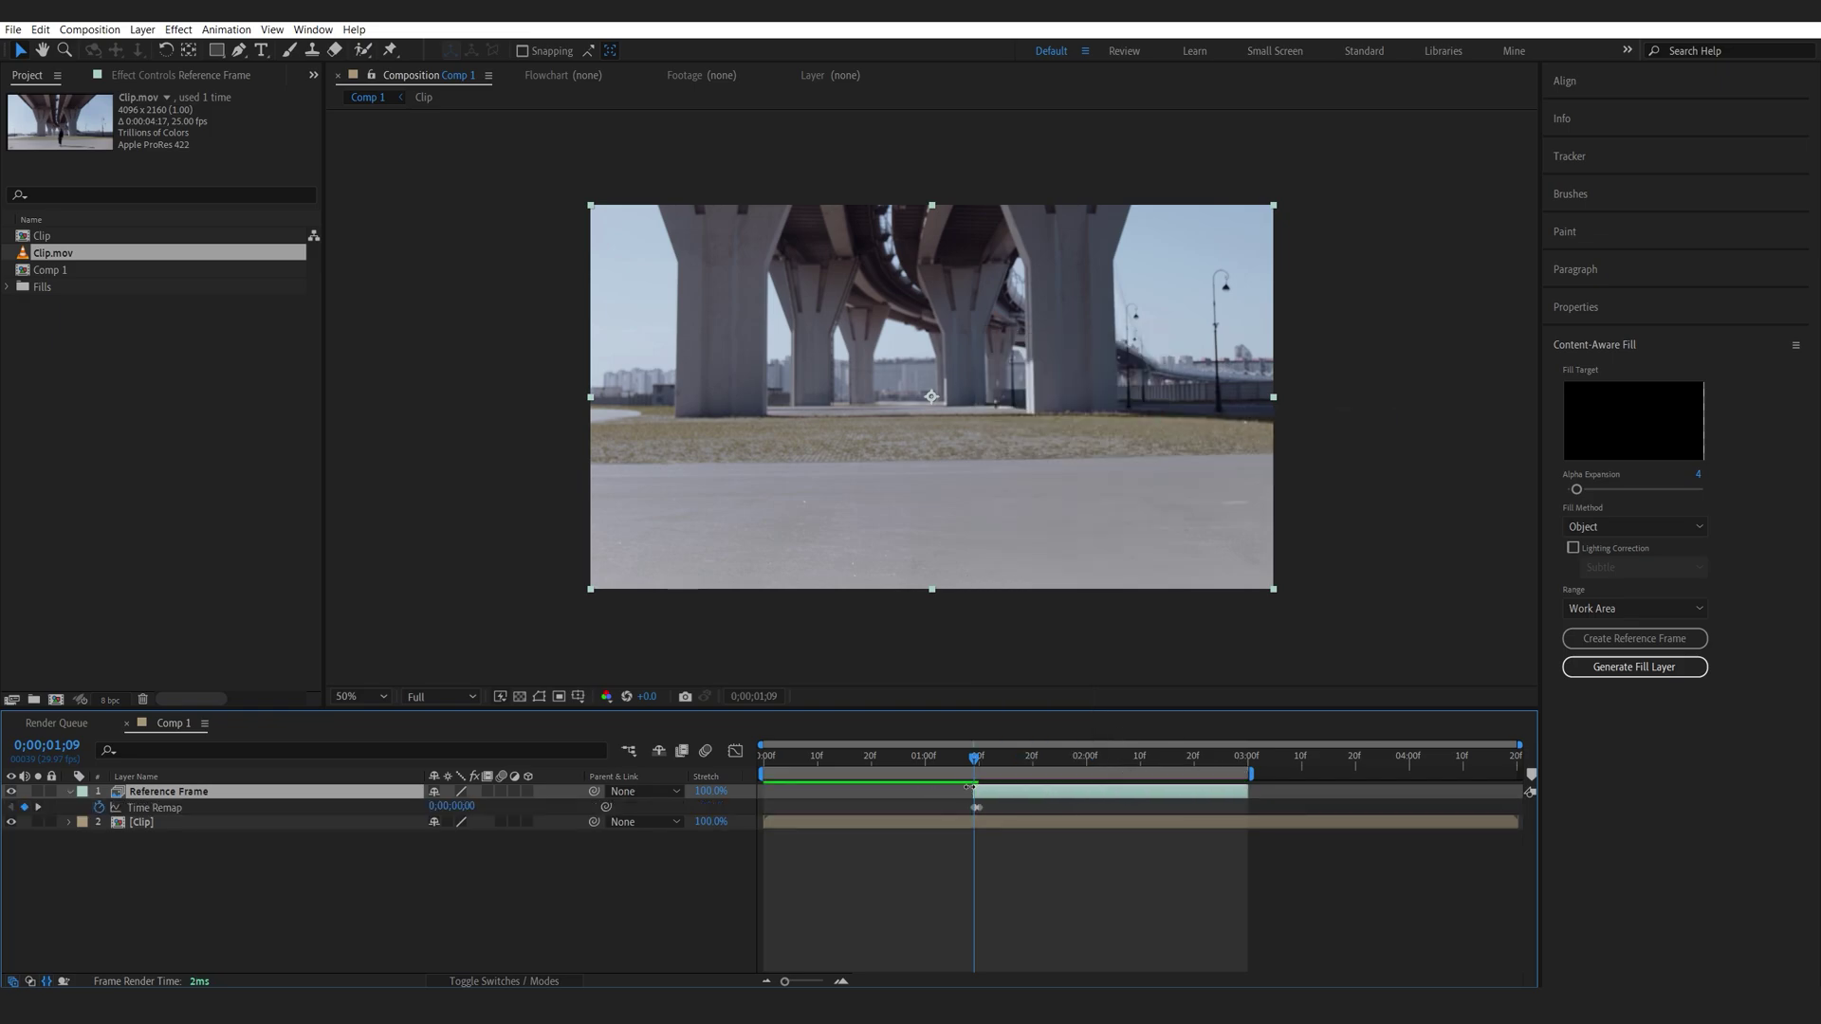
drag(969, 788, 761, 792)
Rename the reference frame layer as Clean Plate and hide it
key(Return)
text(Clean Plate)
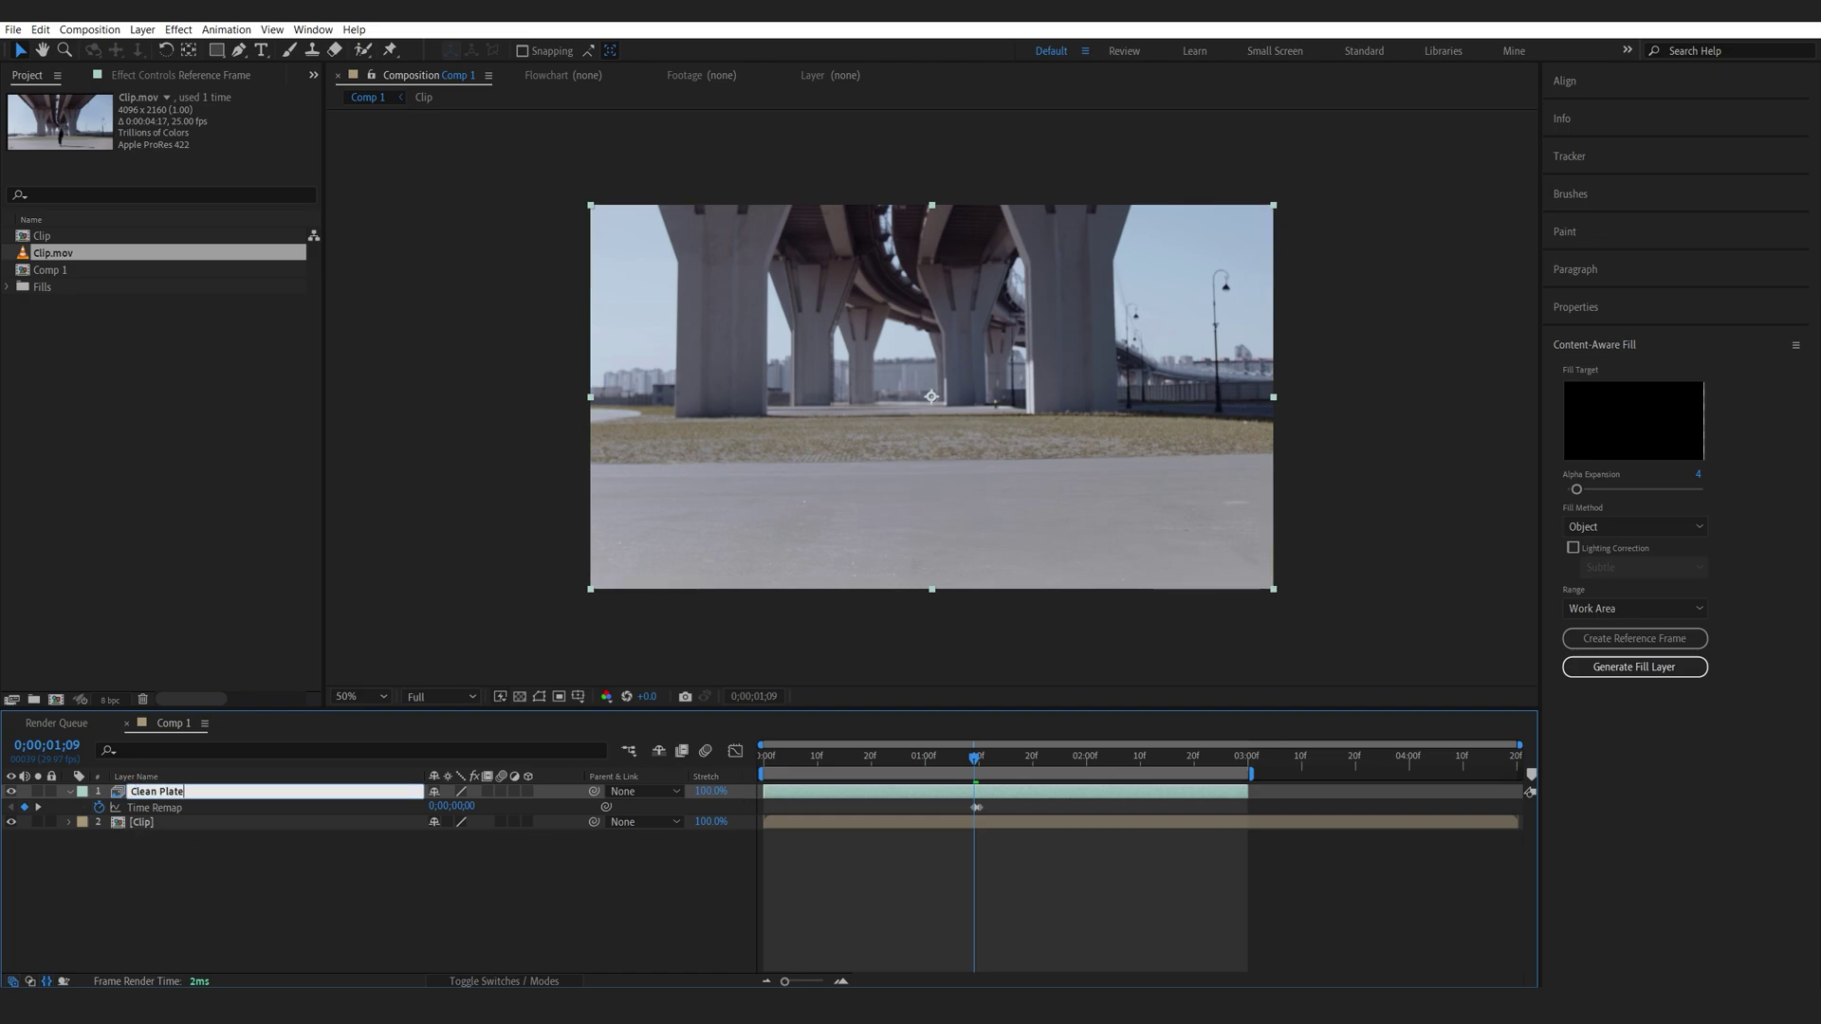
click(546, 870)
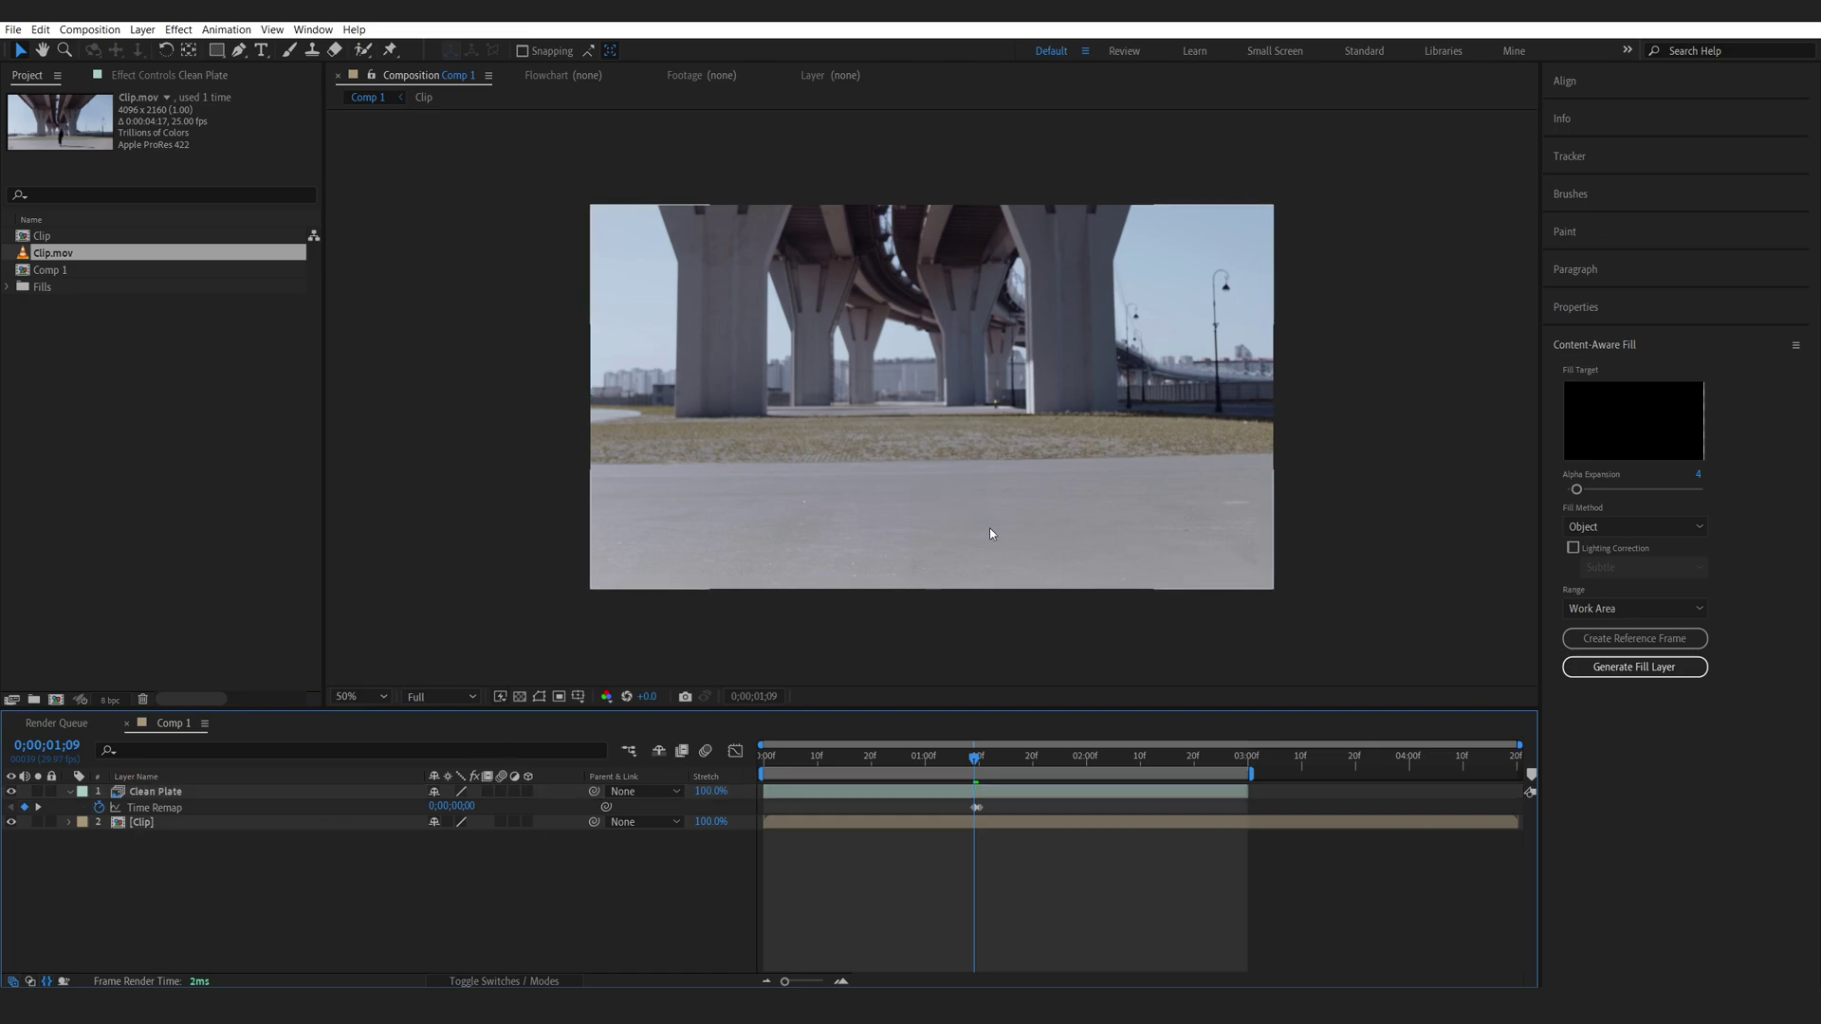
click(11, 791)
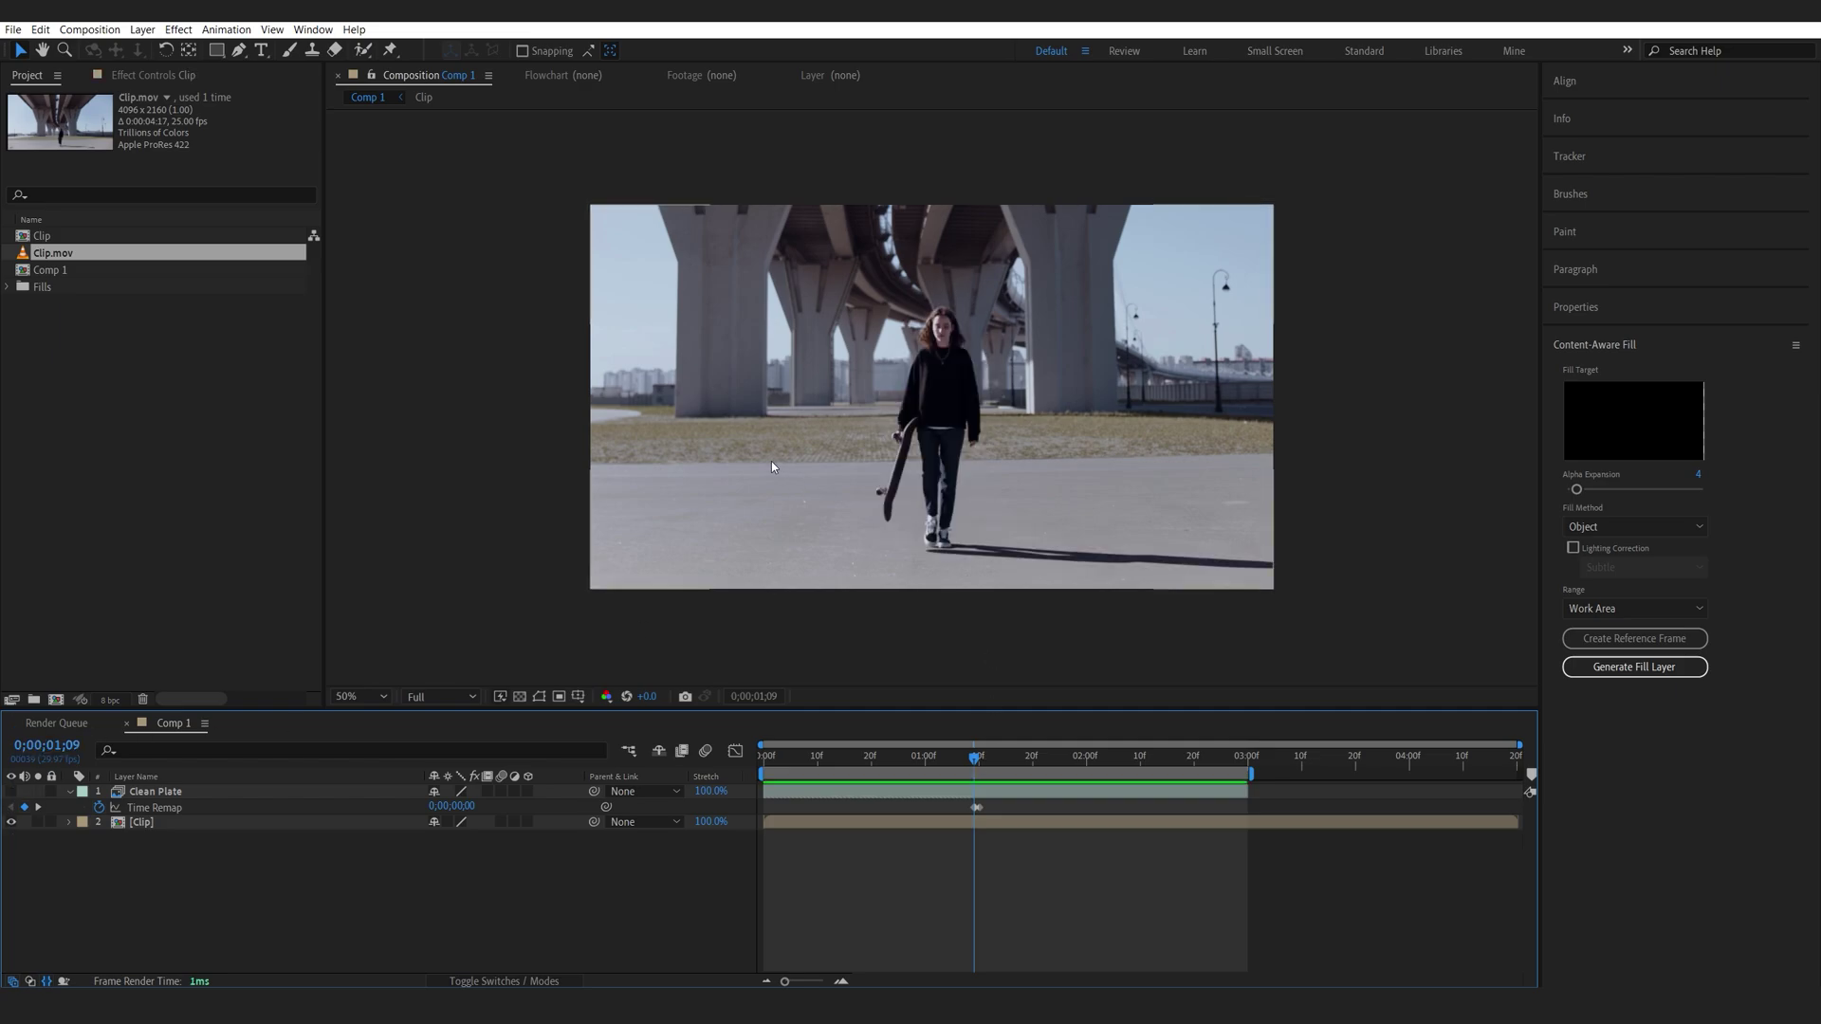
Apply the Mocha AE effect to the Clip layer and open it in Mocha's Classic workspace
click(977, 823)
key(ctrl+space)
text(moc)
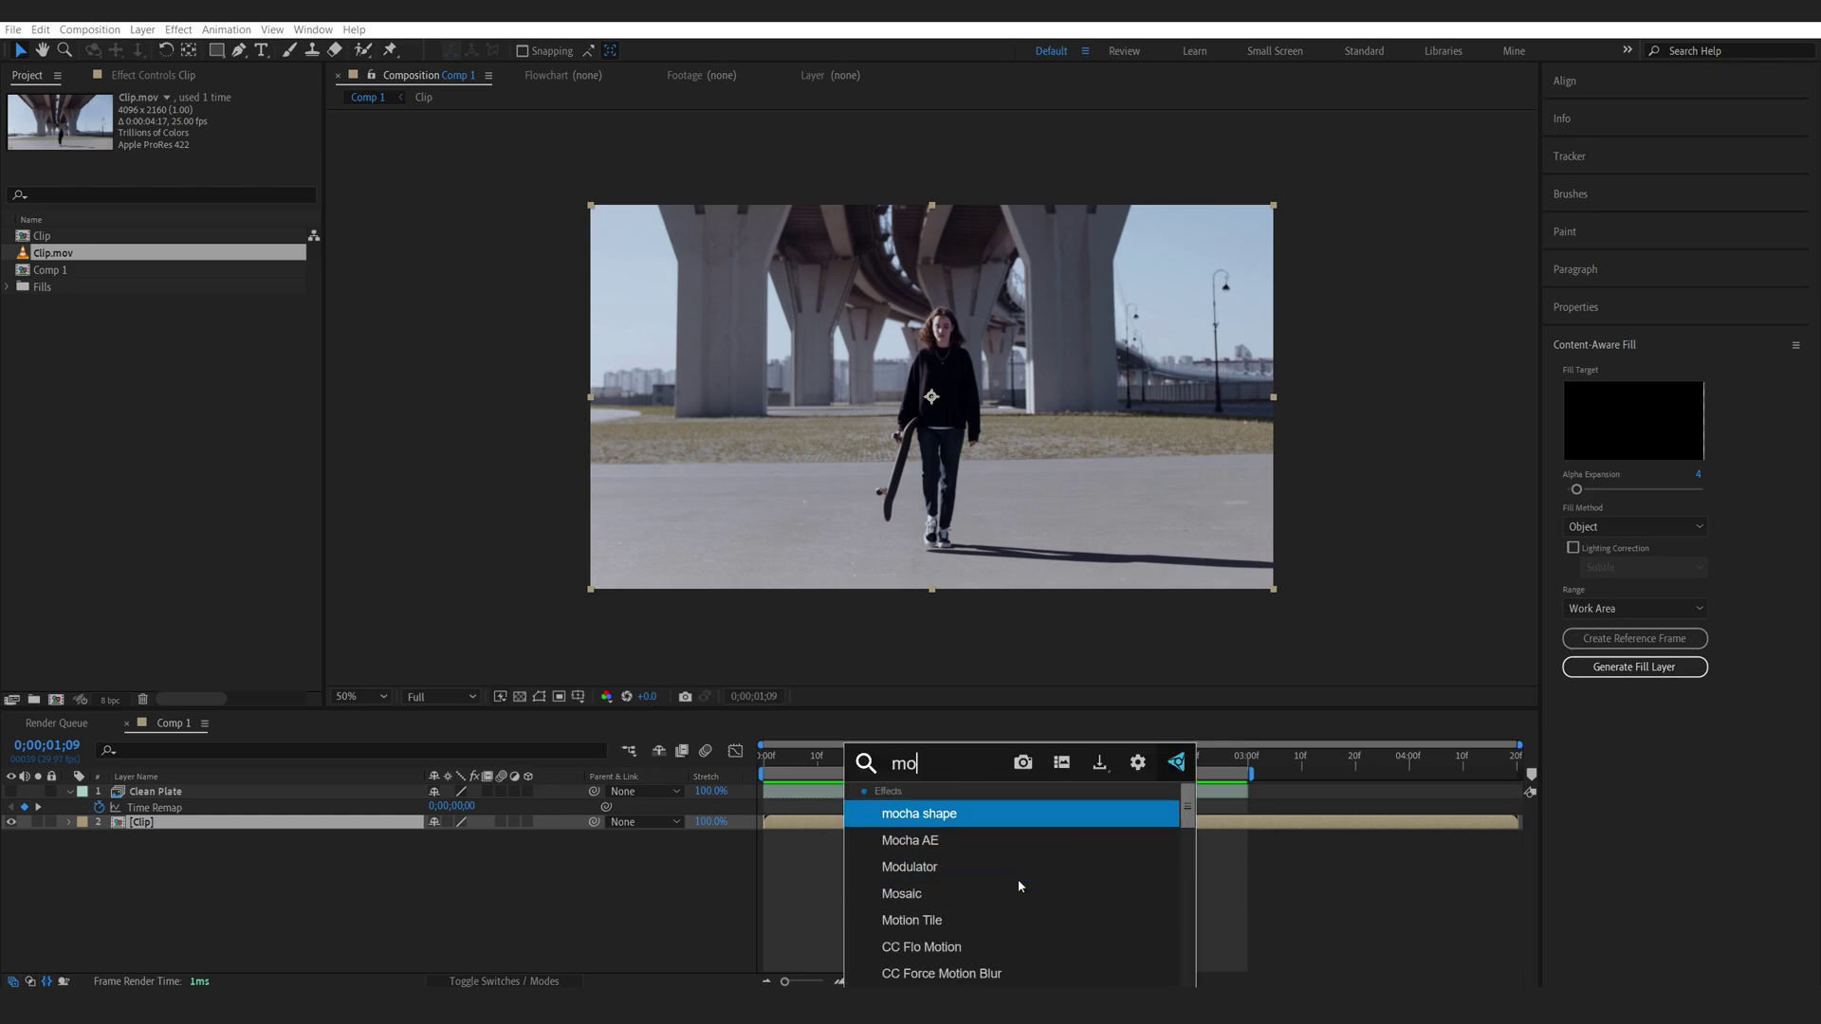
click(962, 840)
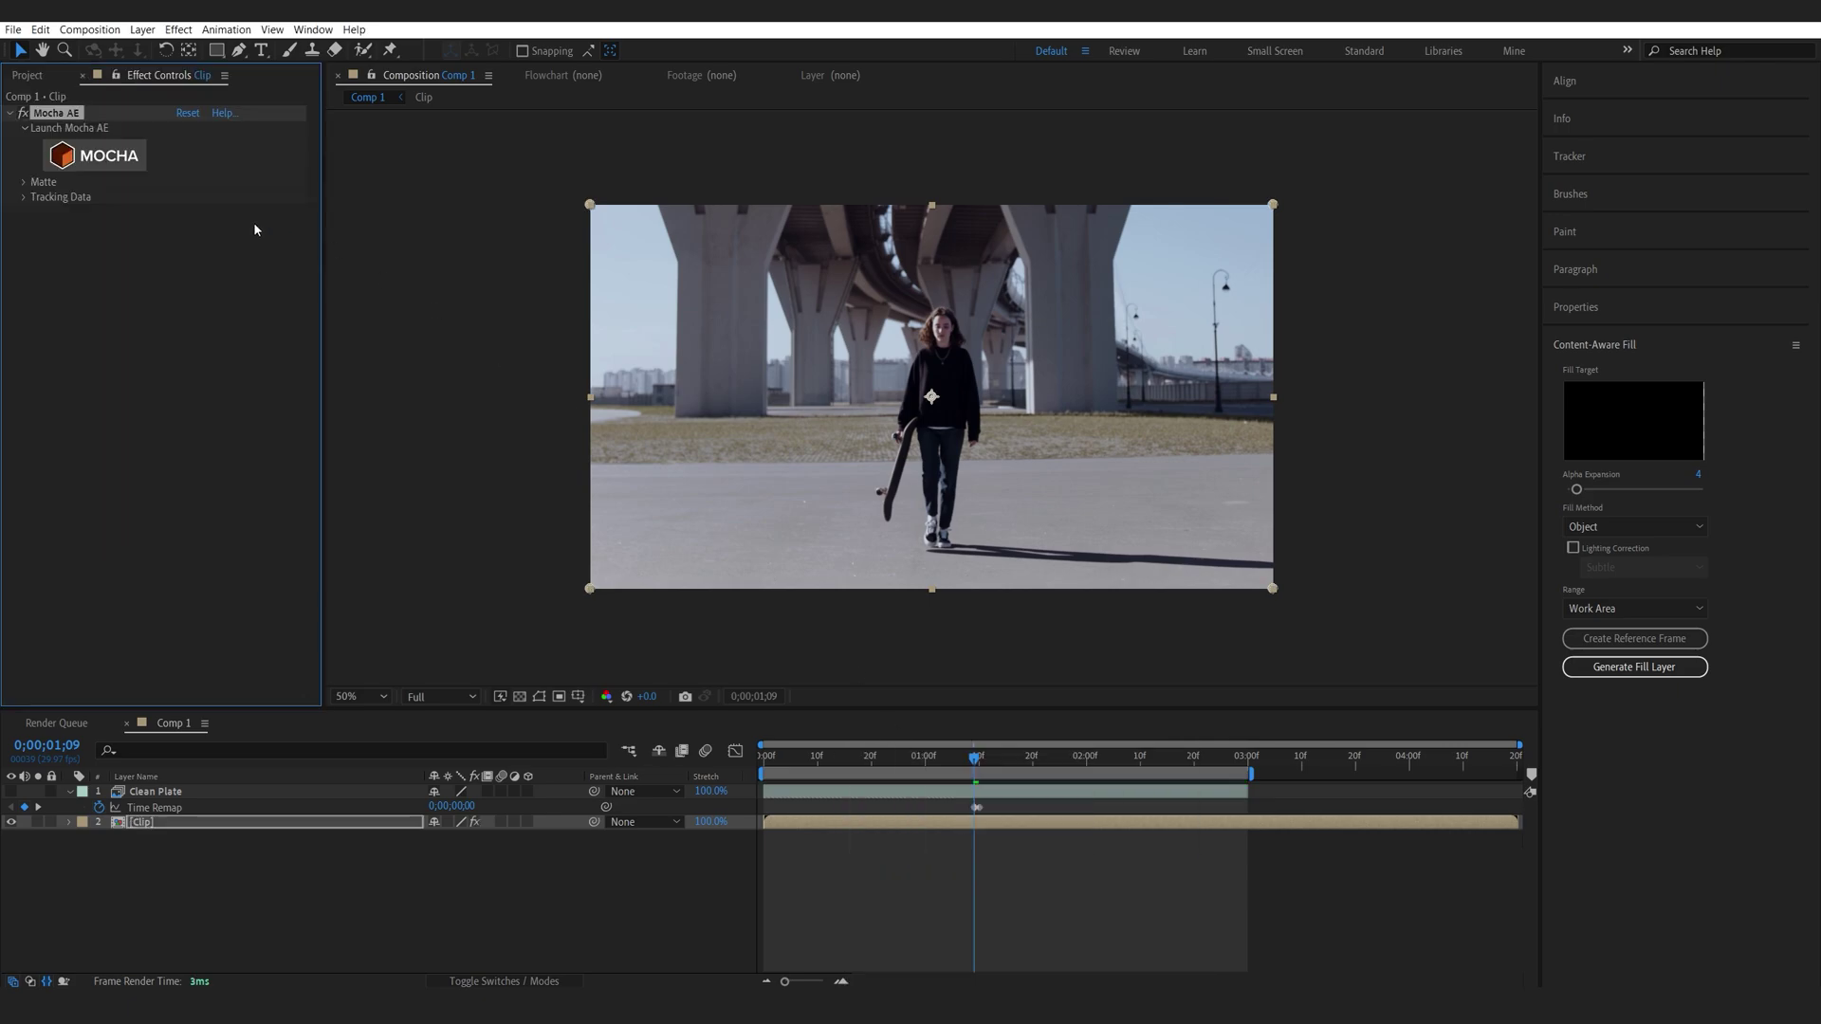
click(127, 167)
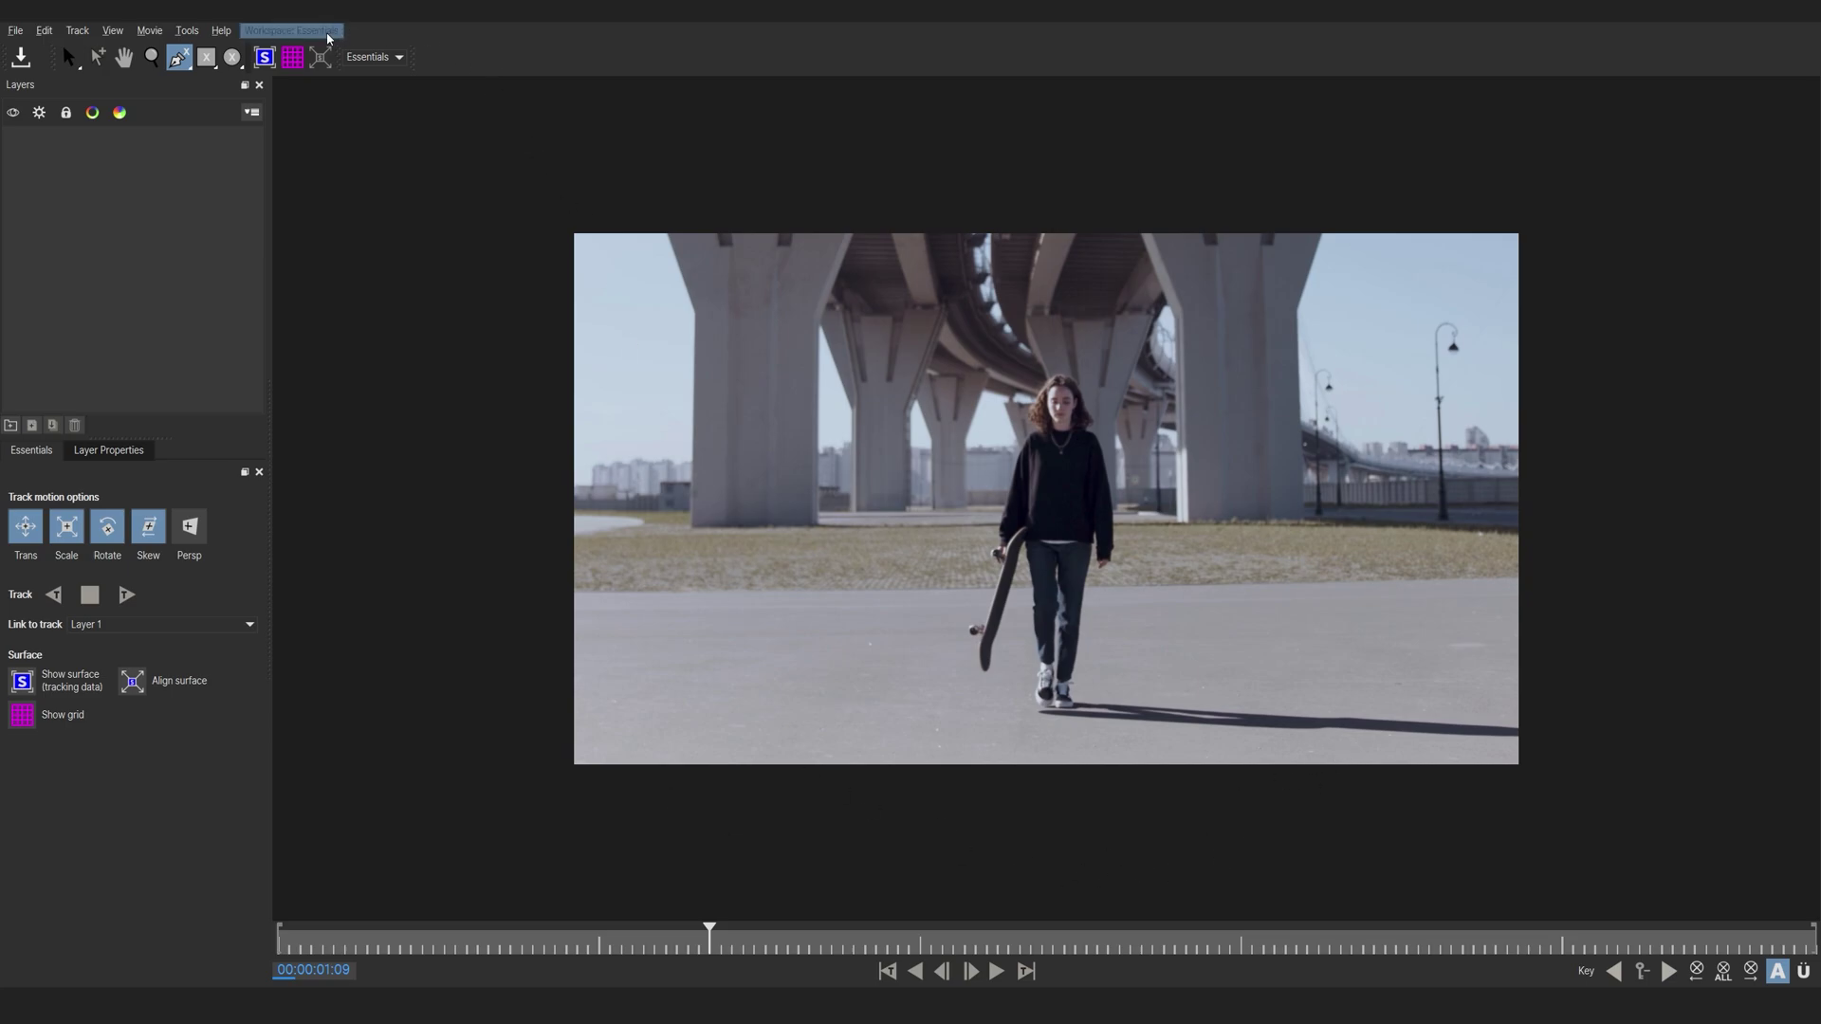
click(289, 30)
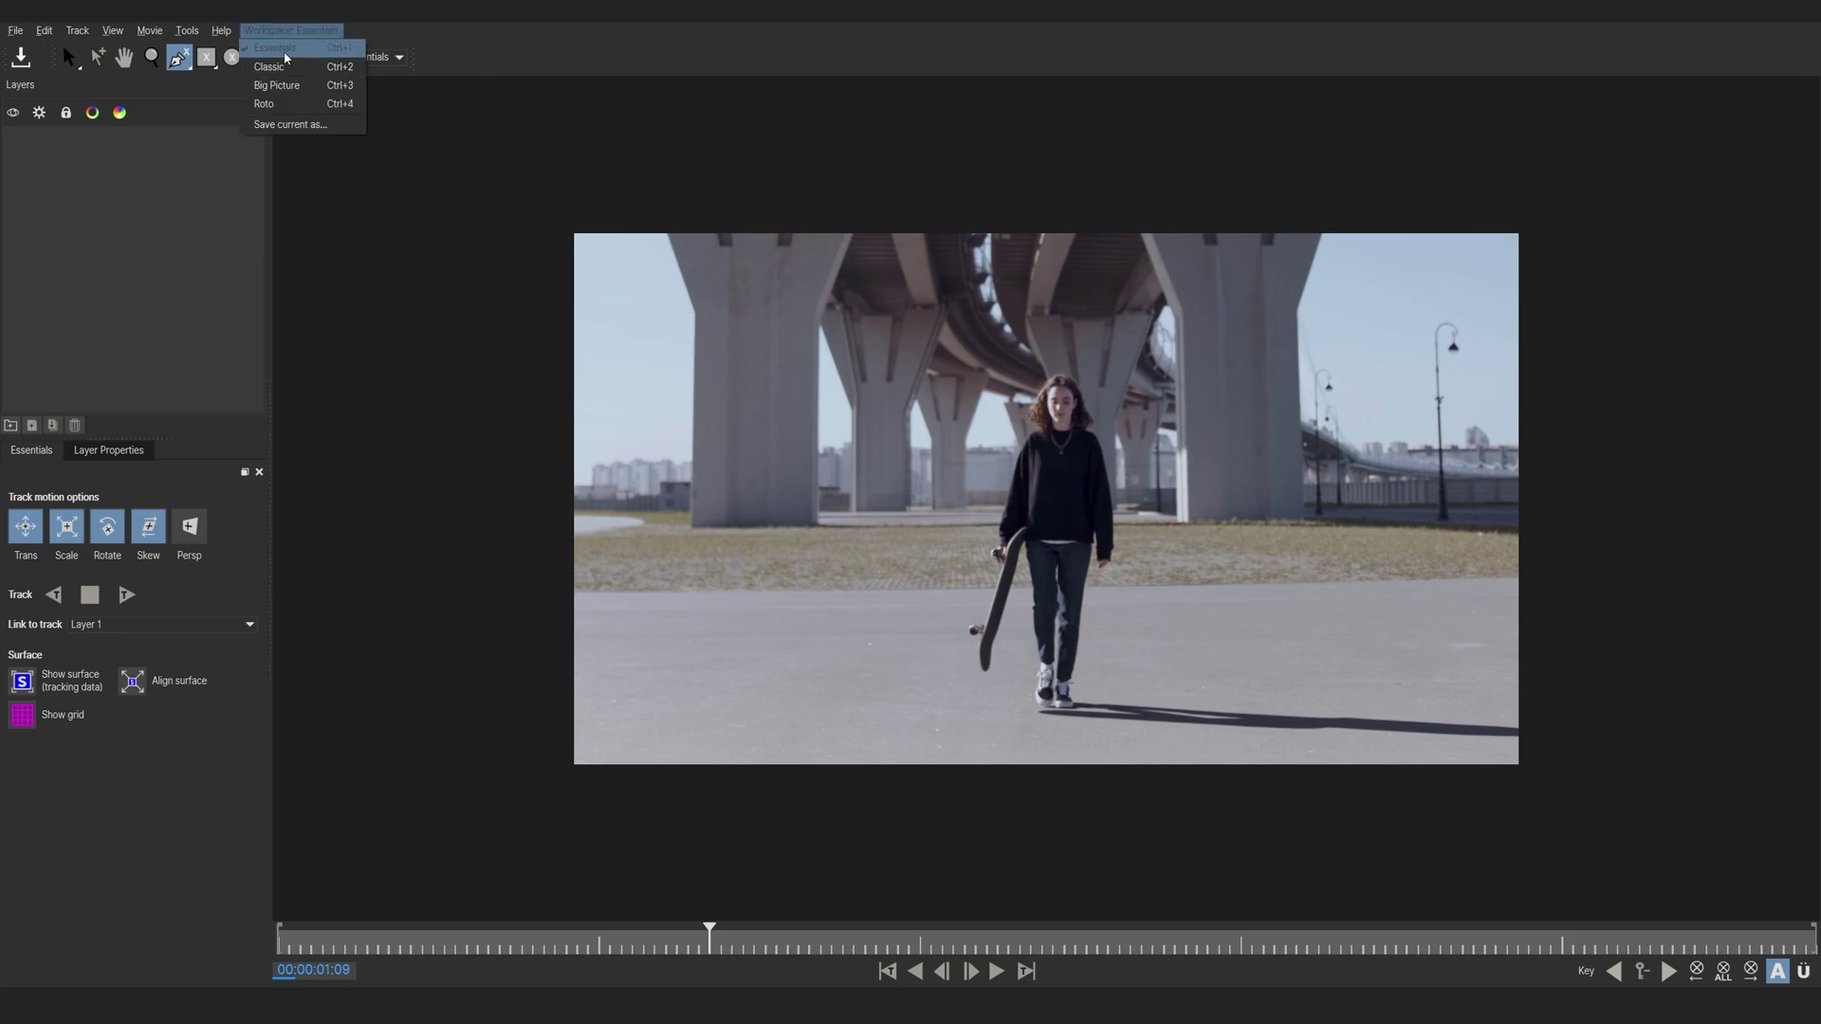
click(269, 66)
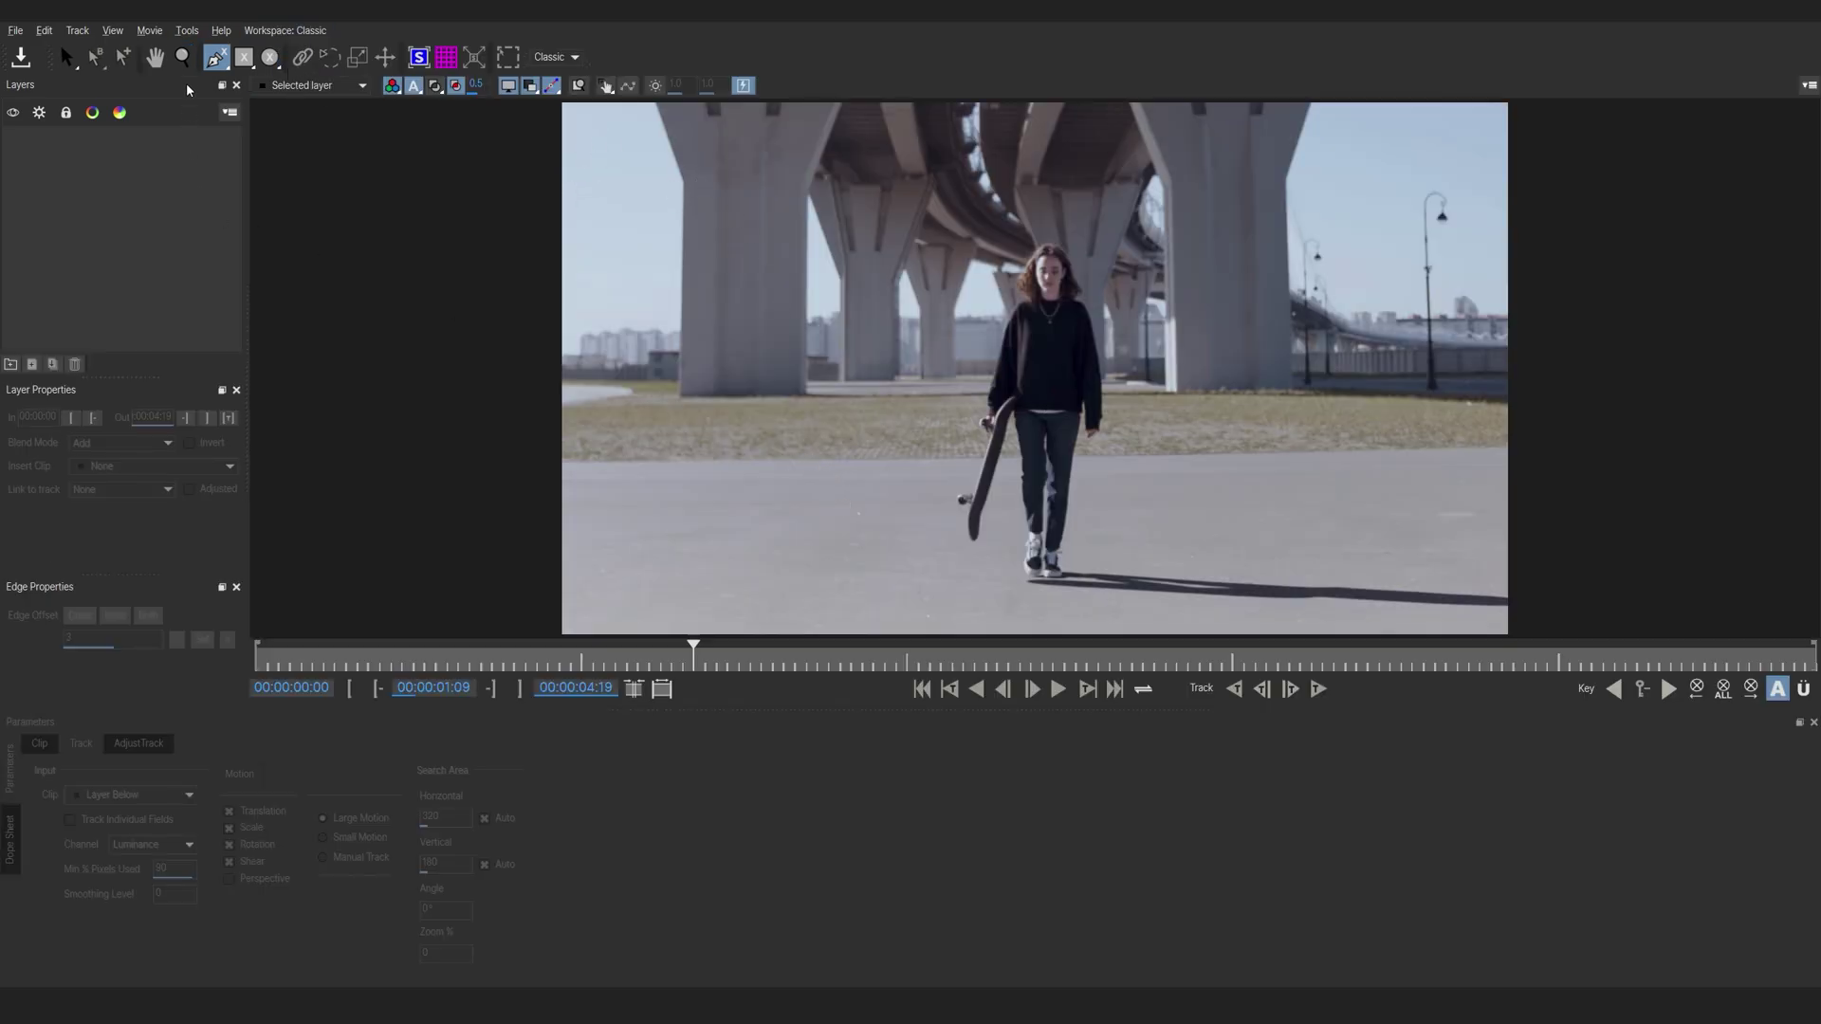
Outline the grass and pavement beside the woman with an X-Spline and track it through the clip
click(871, 407)
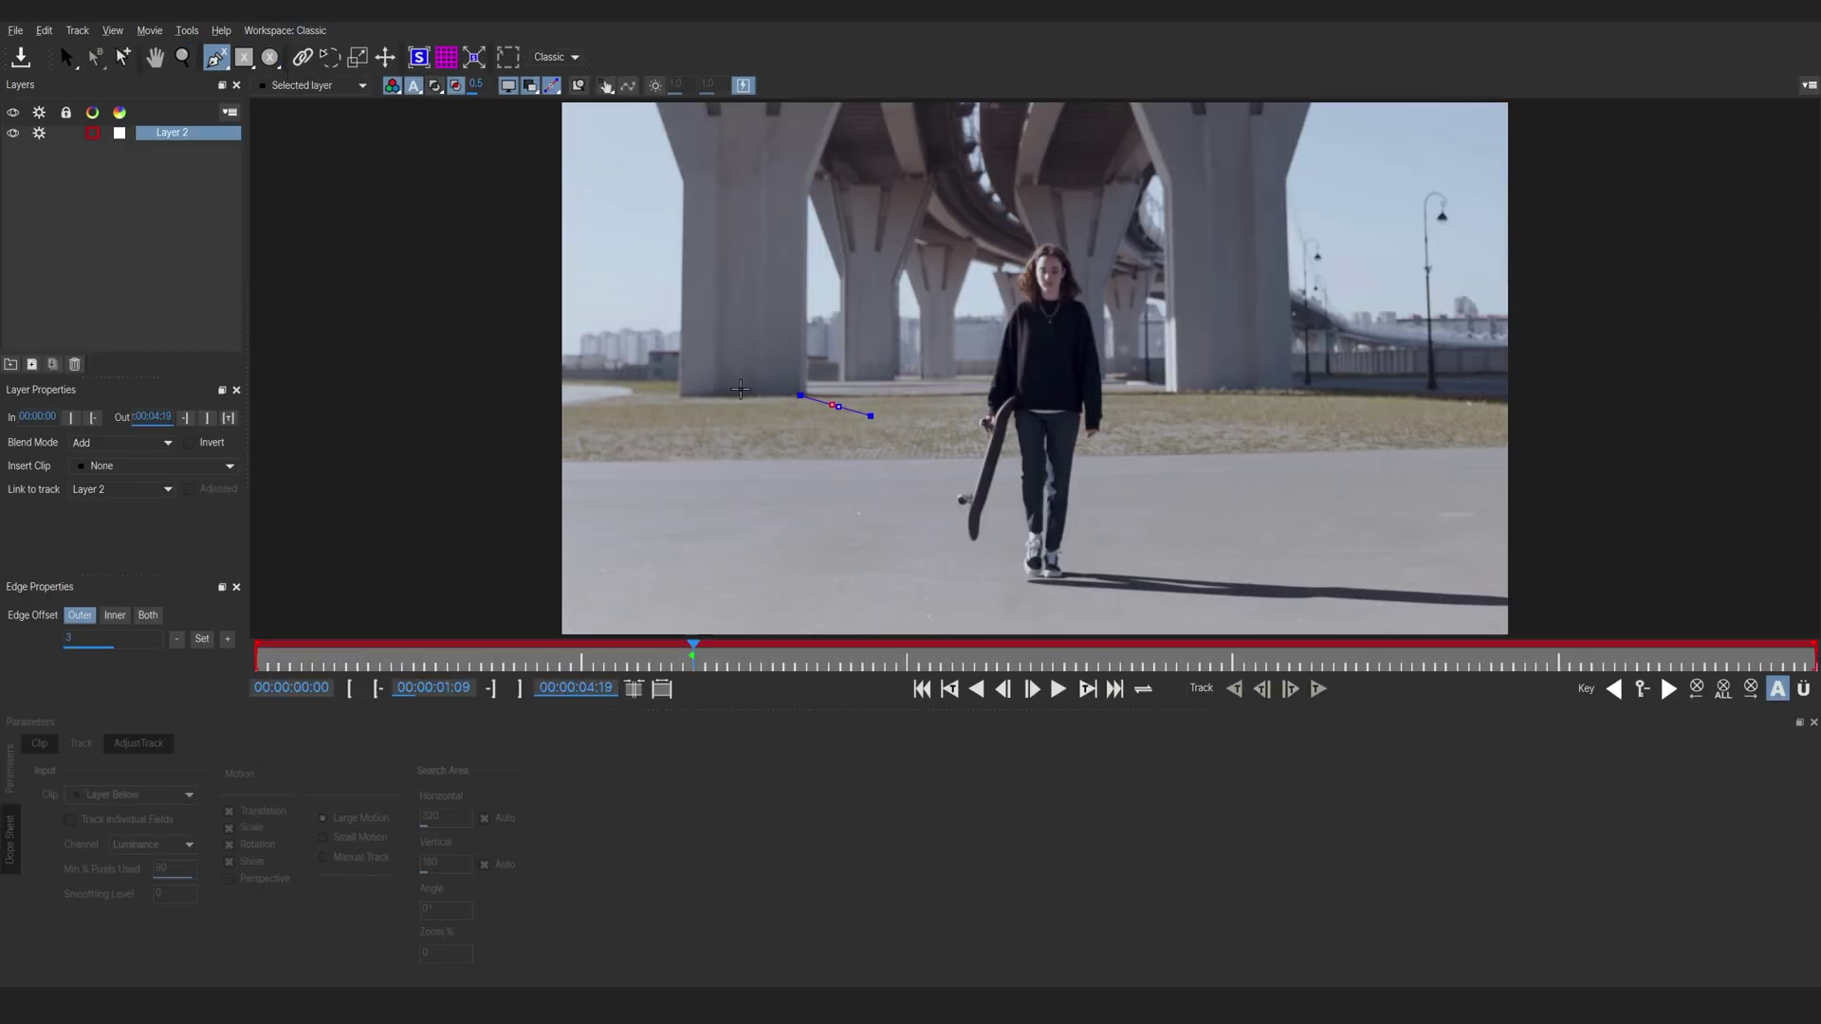
click(570, 395)
click(584, 541)
click(617, 609)
click(741, 610)
click(865, 592)
click(897, 542)
drag(897, 523, 899, 511)
drag(904, 448, 905, 436)
right_click(928, 411)
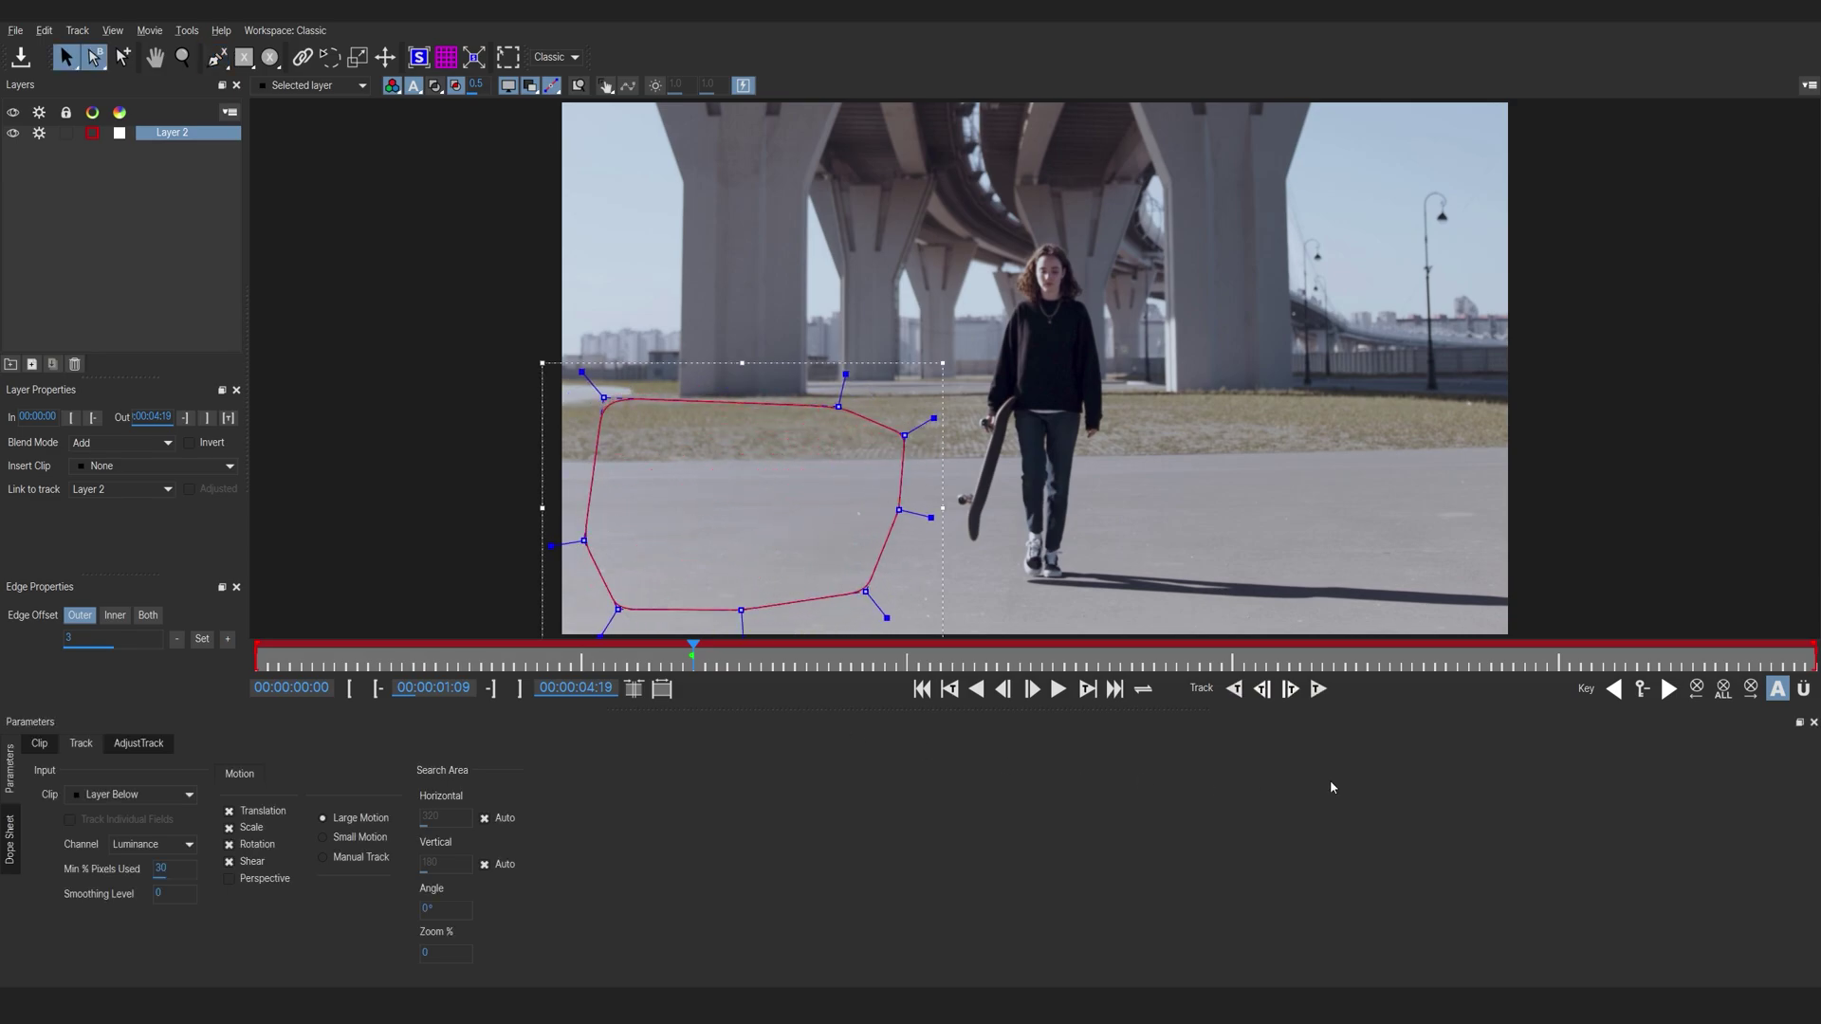
click(1320, 690)
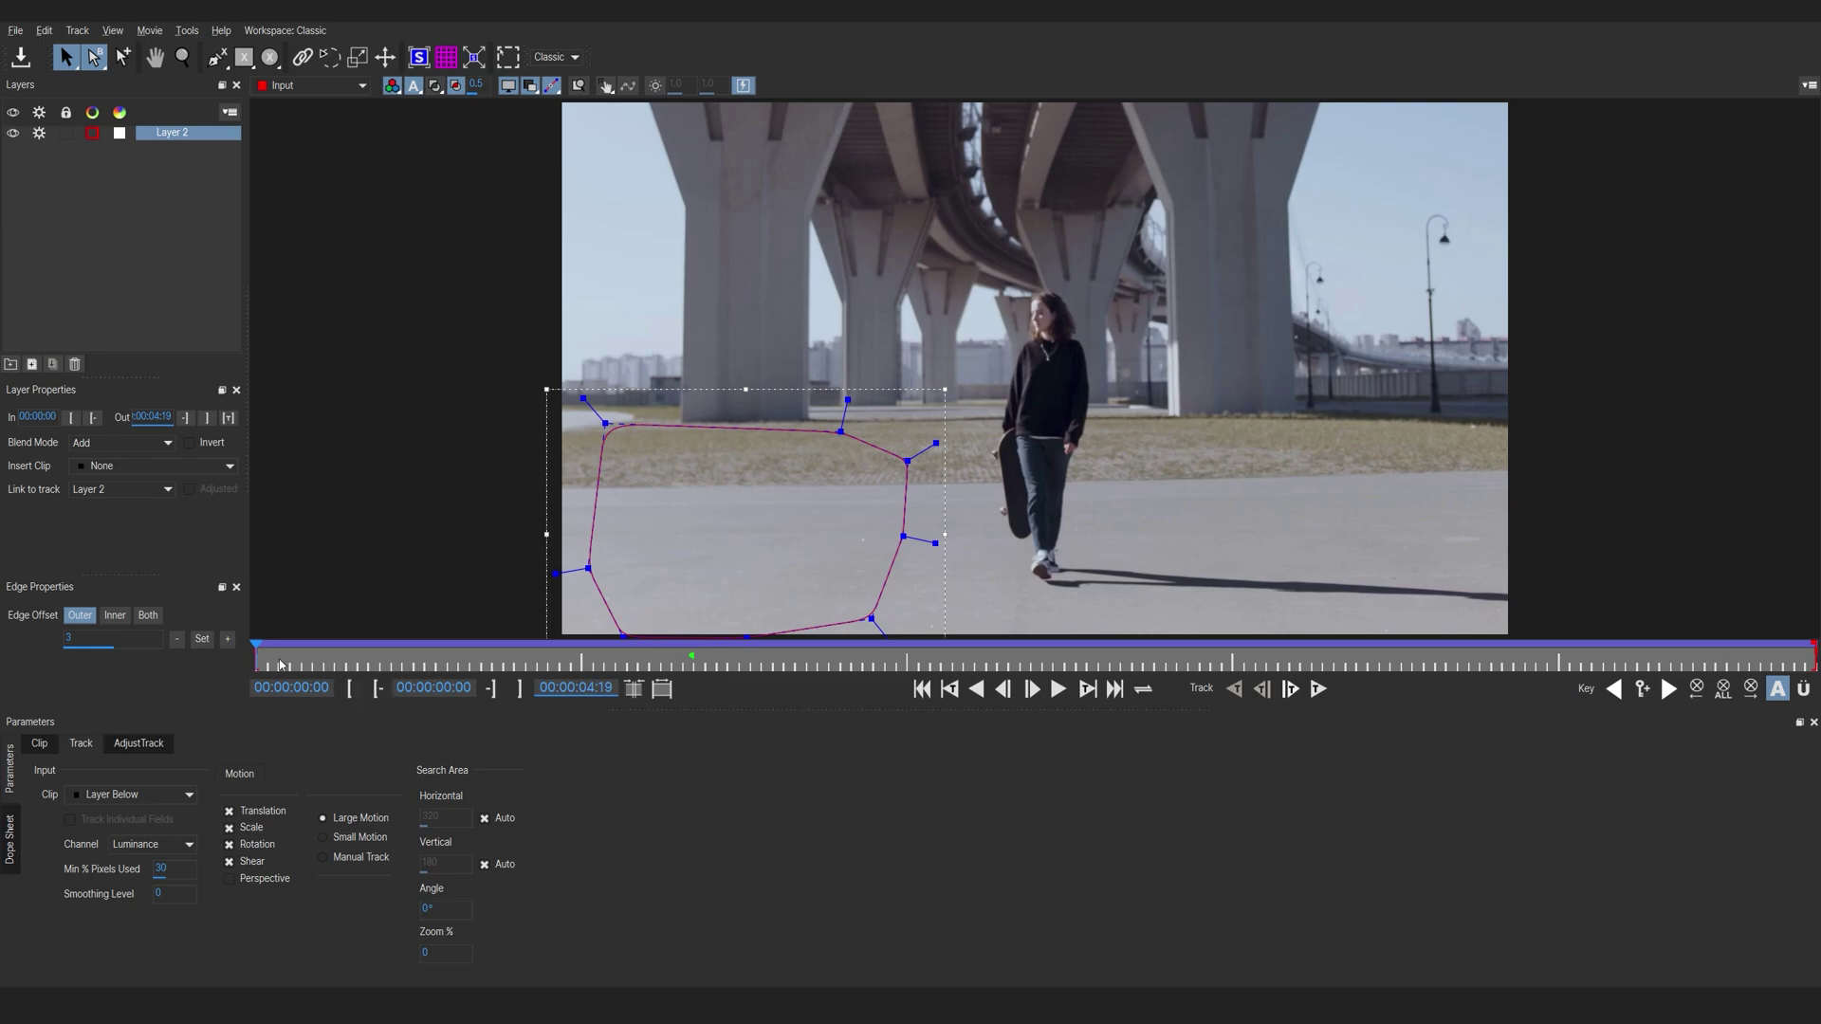
drag(643, 647, 820, 768)
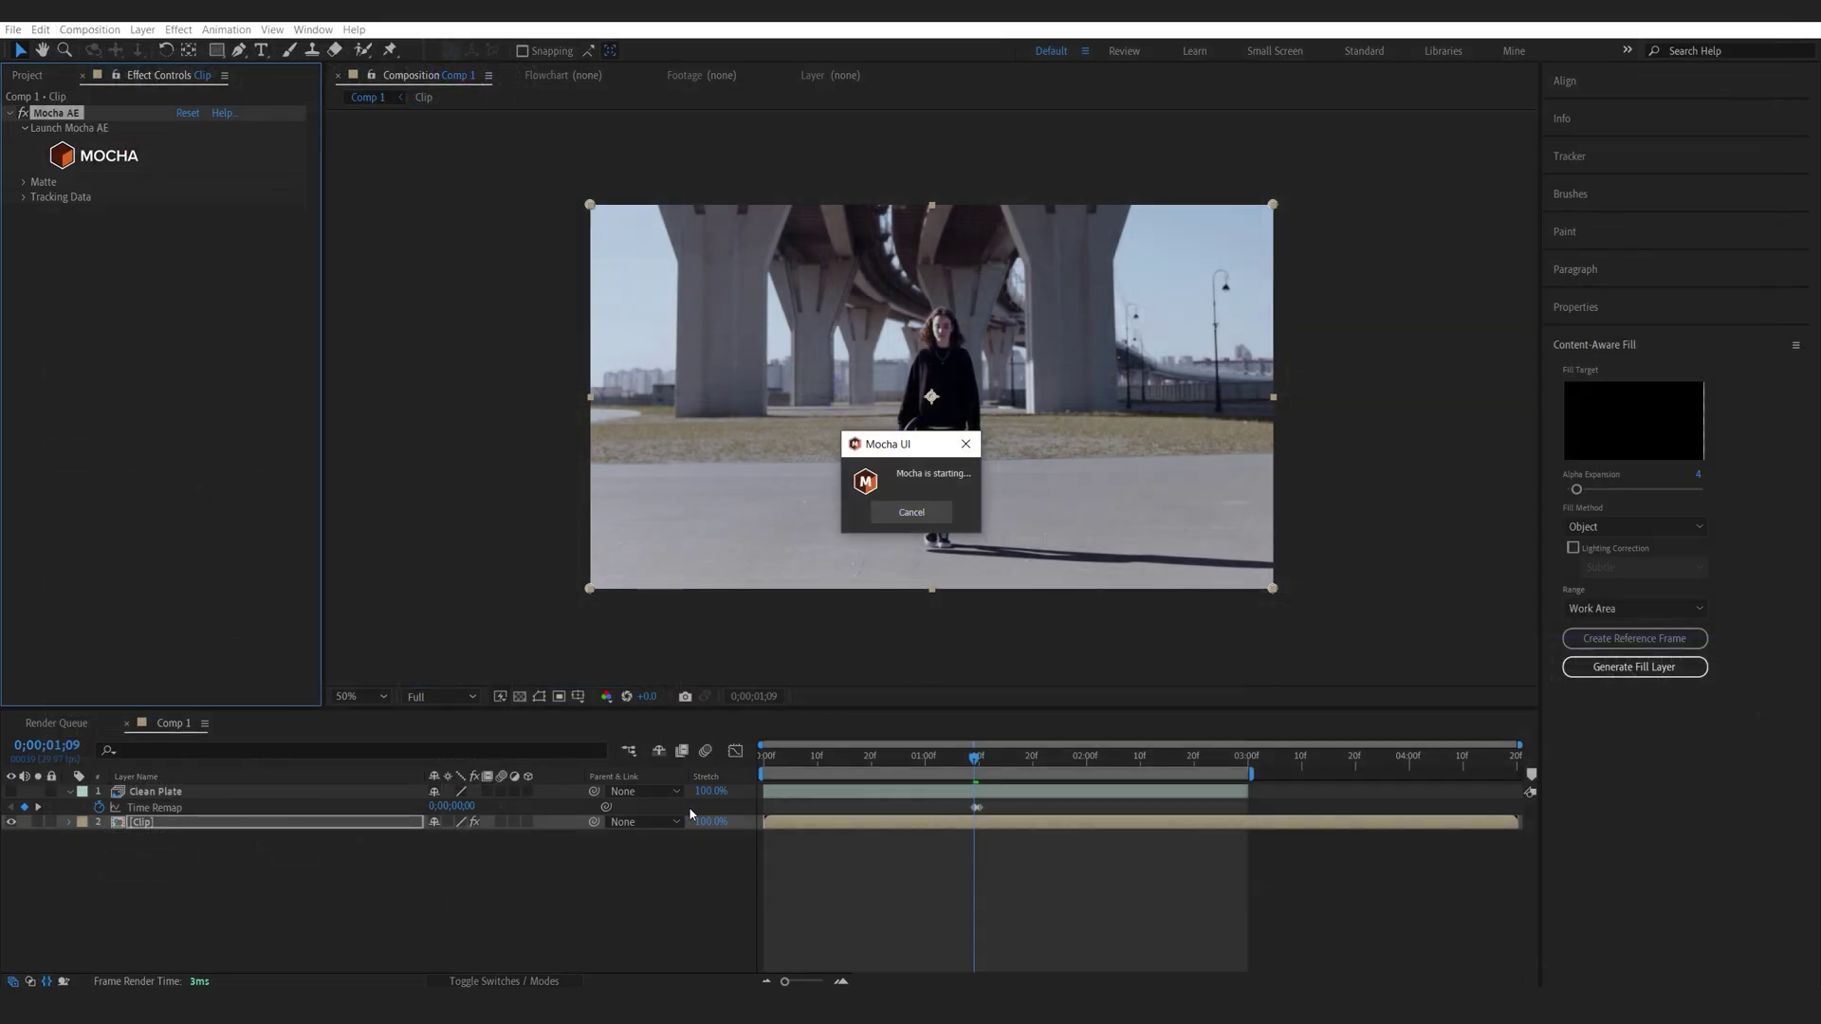
Back in After Effects, create a null object named Tracking
right_click(541, 861)
mouse_move(591, 676)
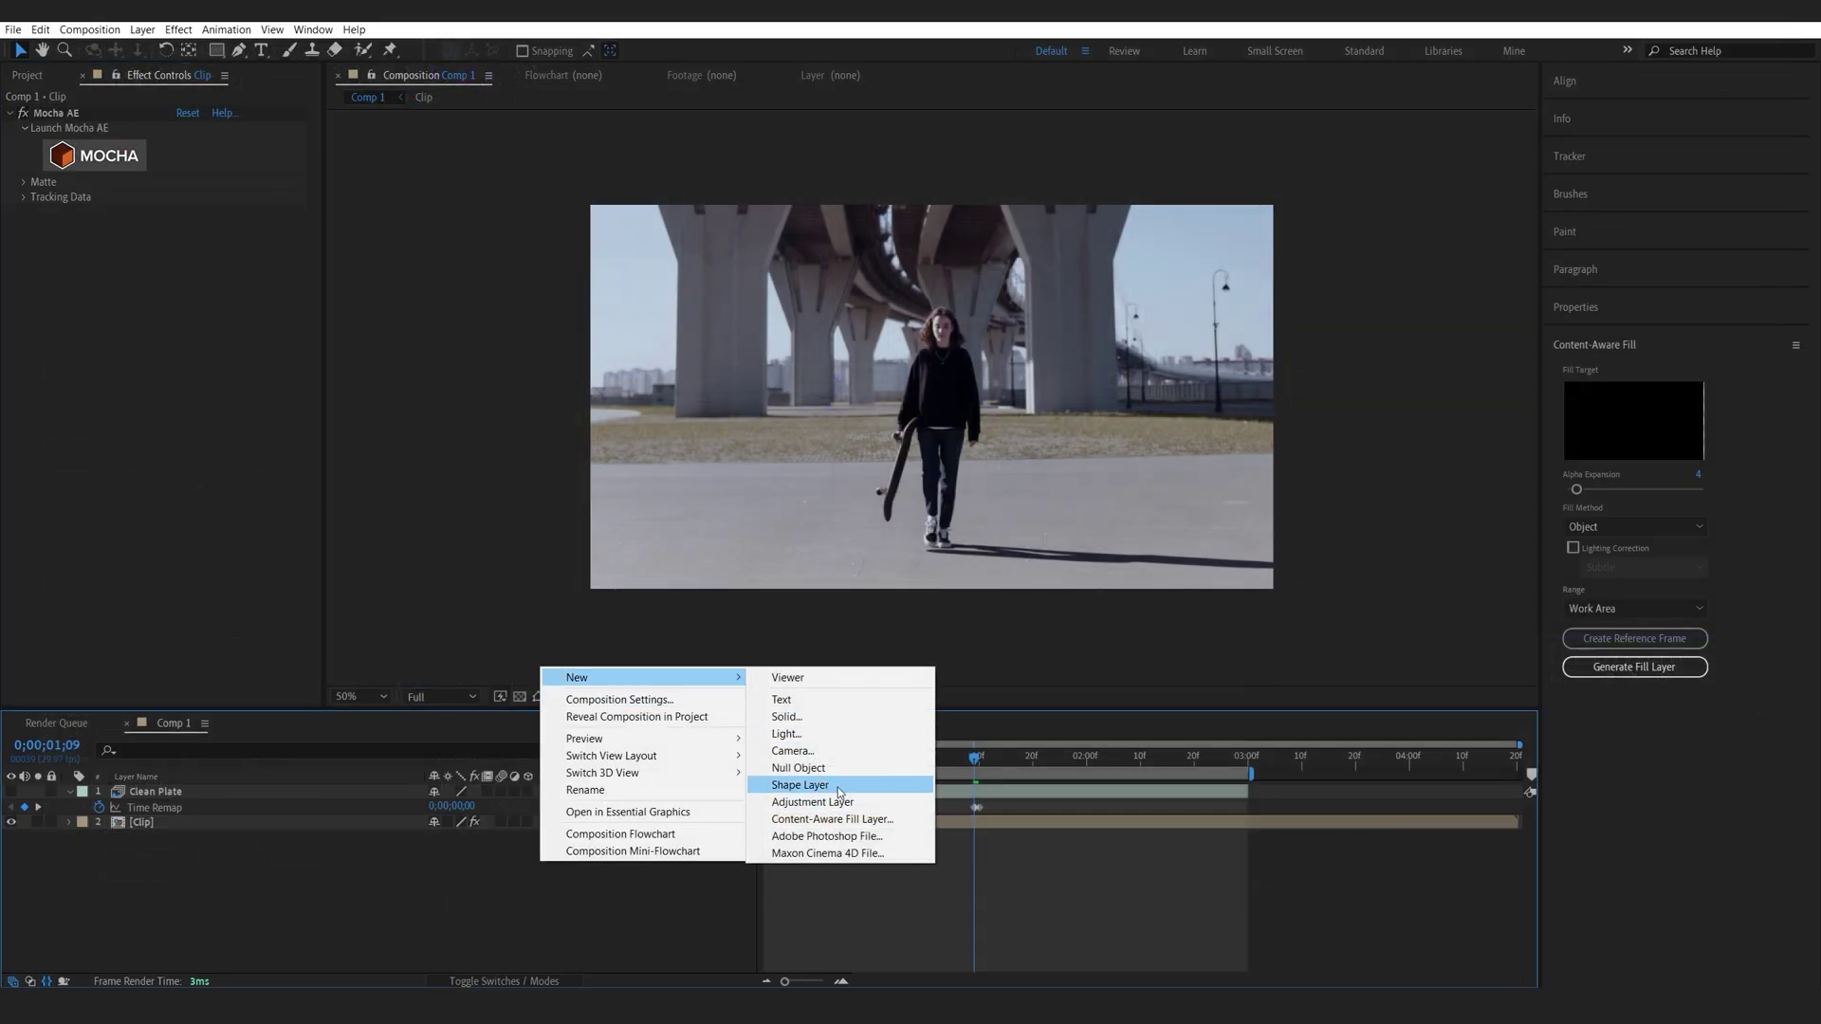
click(796, 782)
key(Return)
text(Tra)
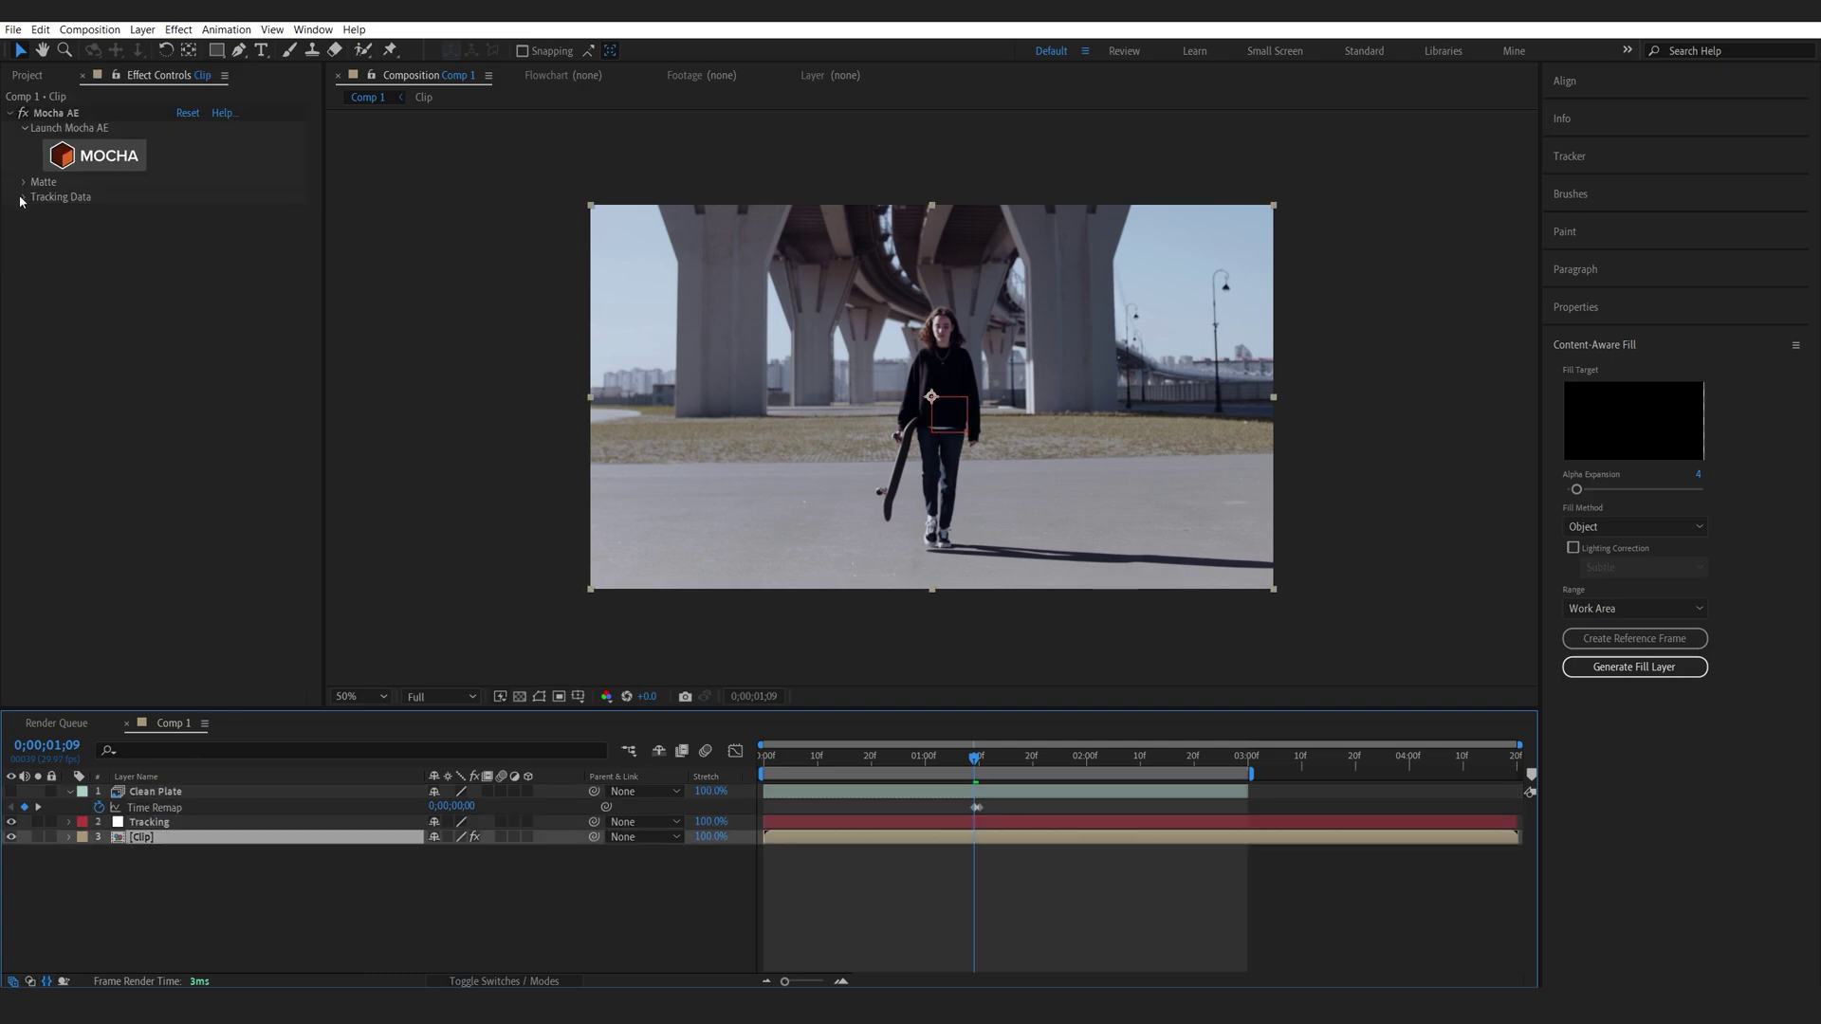
Create the Mocha track data and export it as Transform to the Tracking layer
click(22, 197)
click(206, 215)
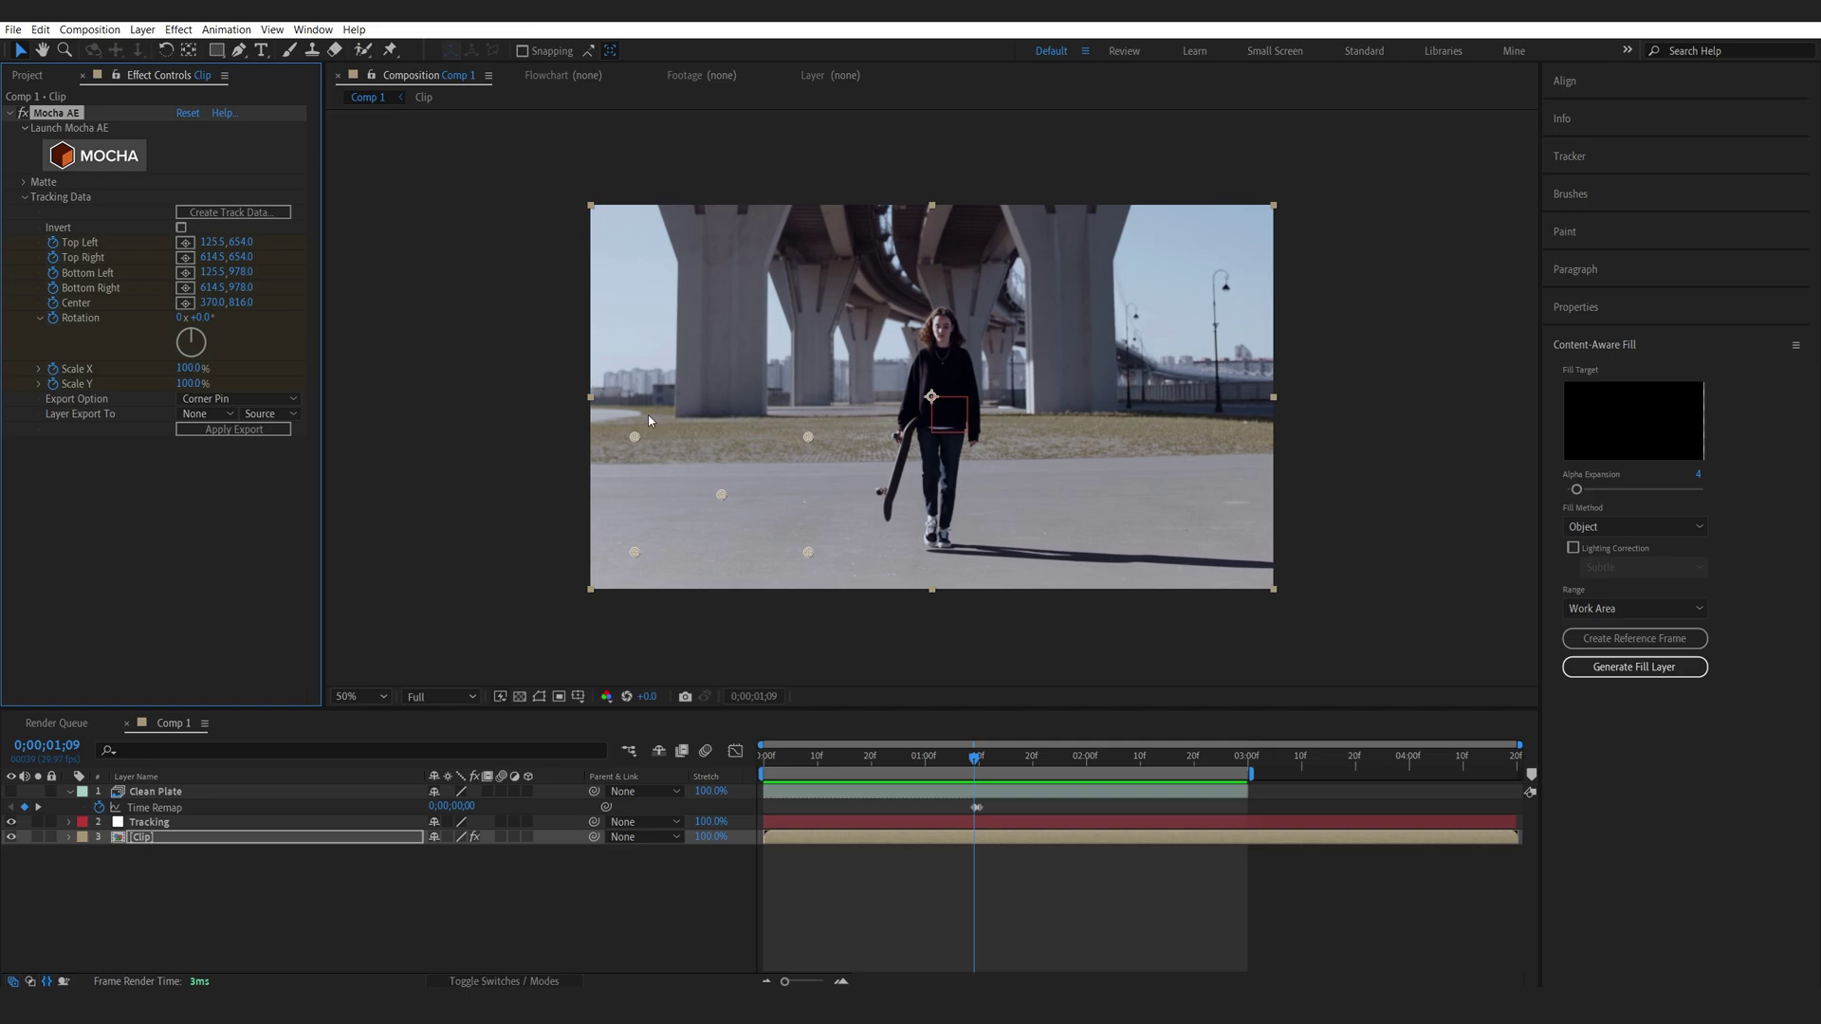
click(235, 407)
click(234, 399)
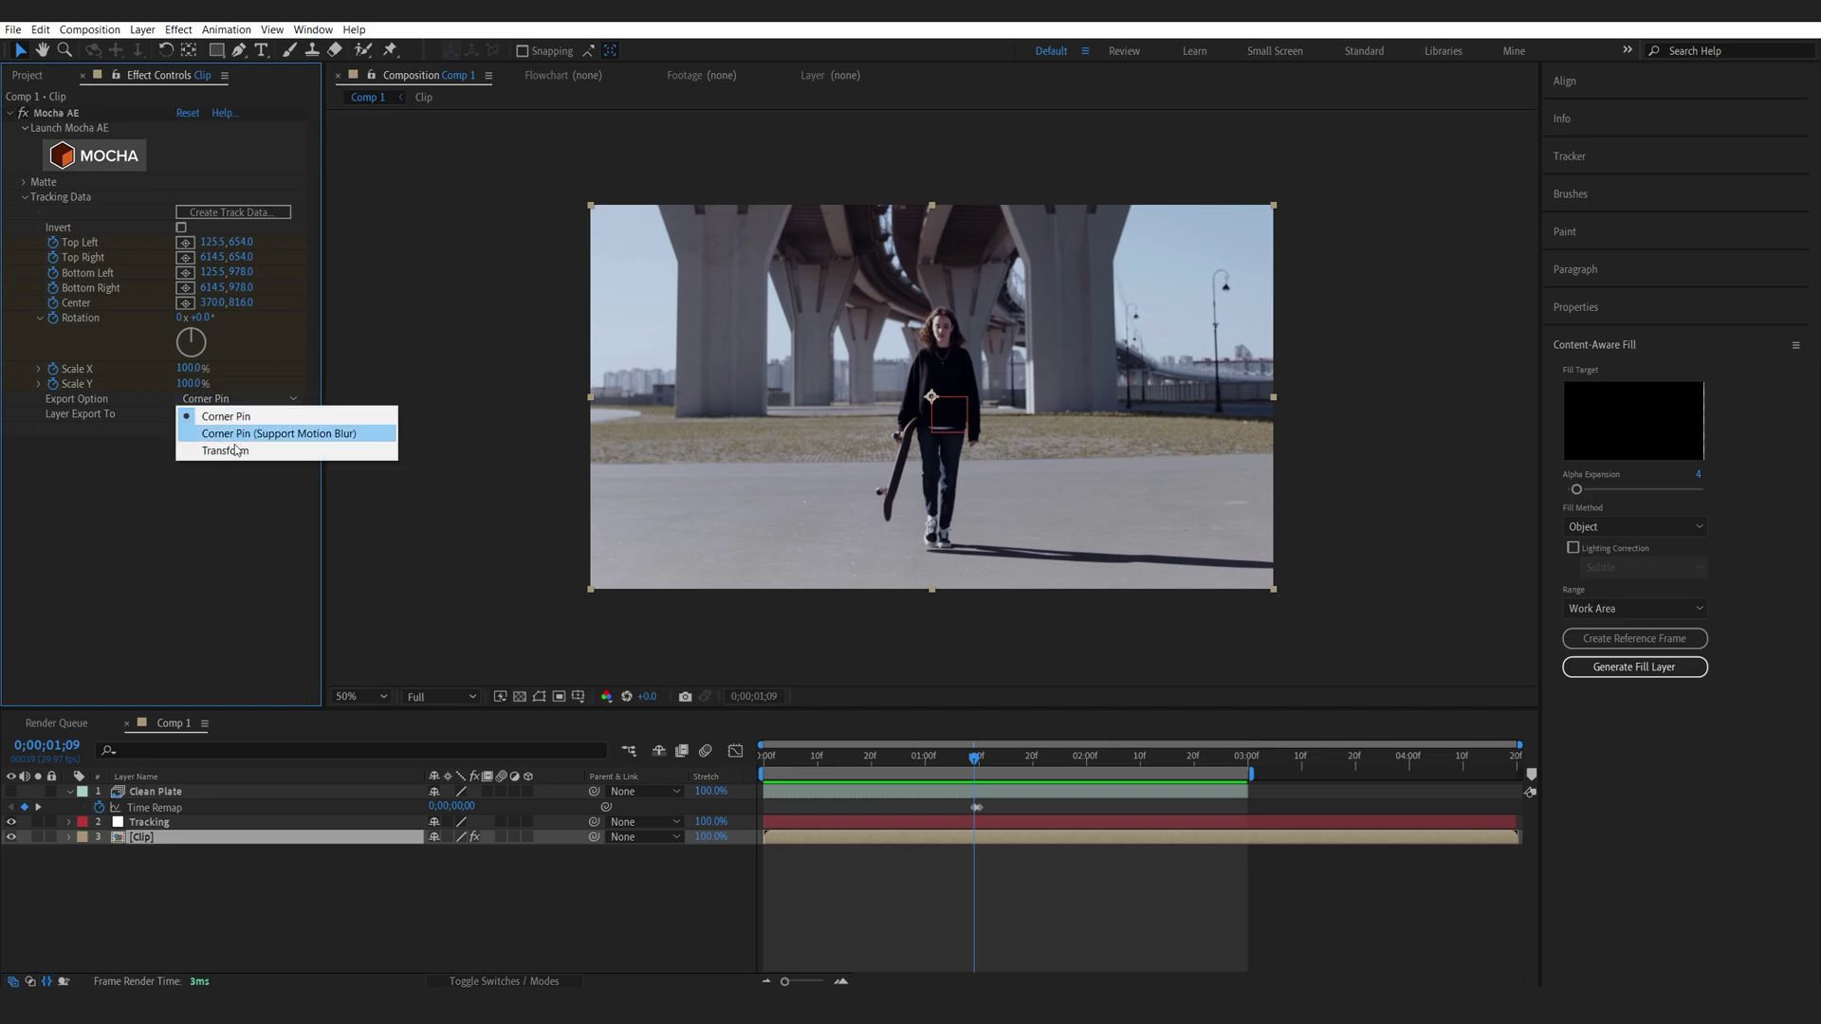
click(200, 453)
click(204, 415)
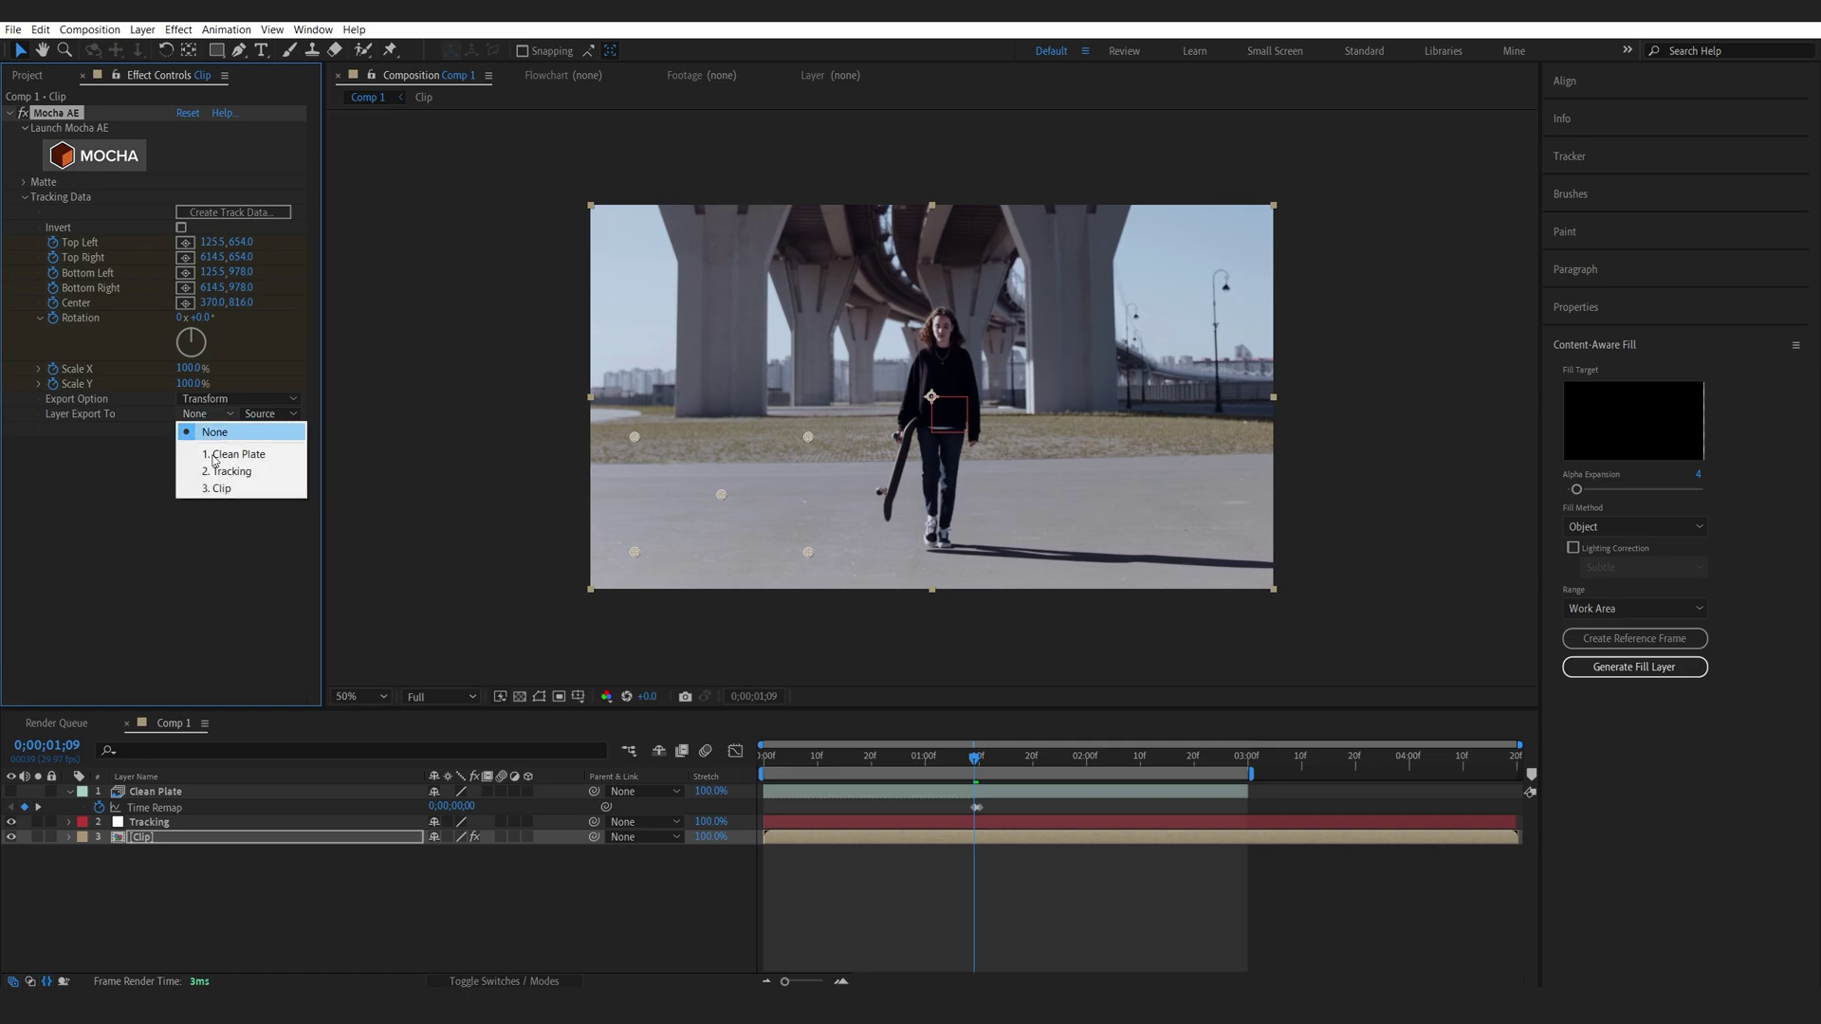
click(220, 467)
Draw a closed mask on the Clean Plate layer around the woman, skateboard and shadow, and show the layer
click(1088, 790)
key(g)
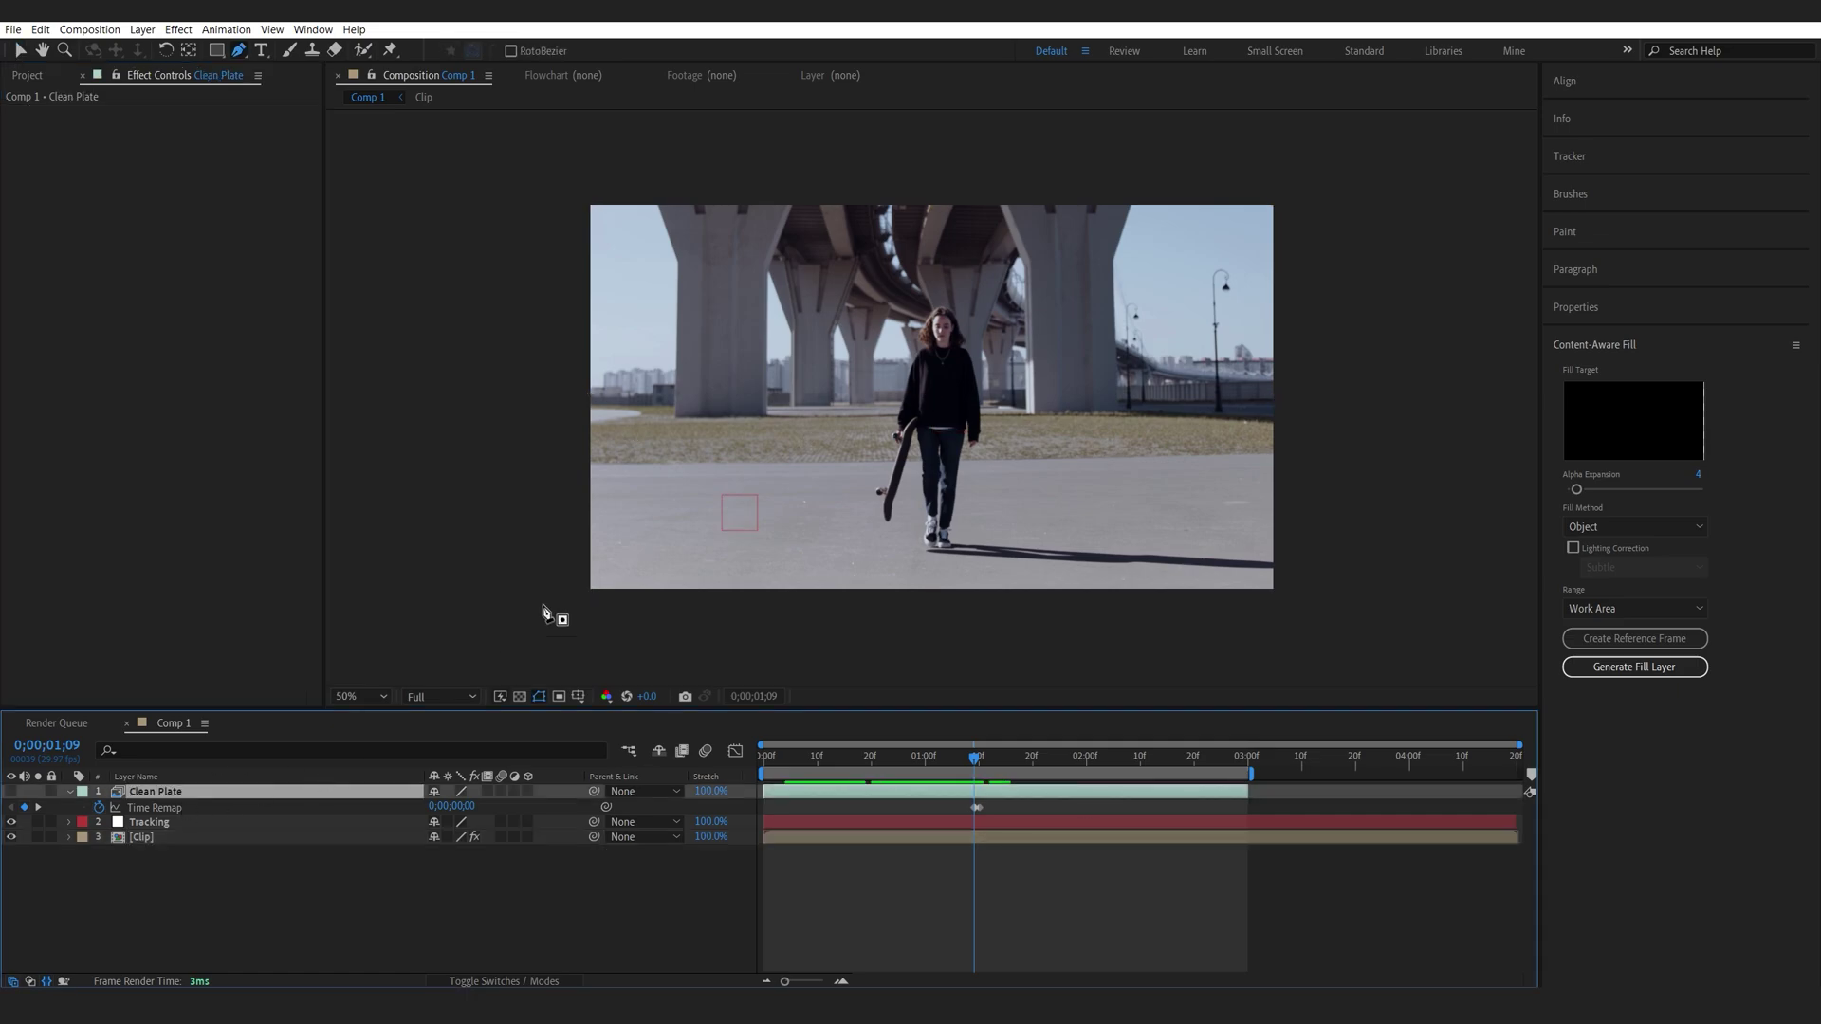
click(889, 291)
click(843, 415)
click(814, 515)
click(828, 560)
click(934, 582)
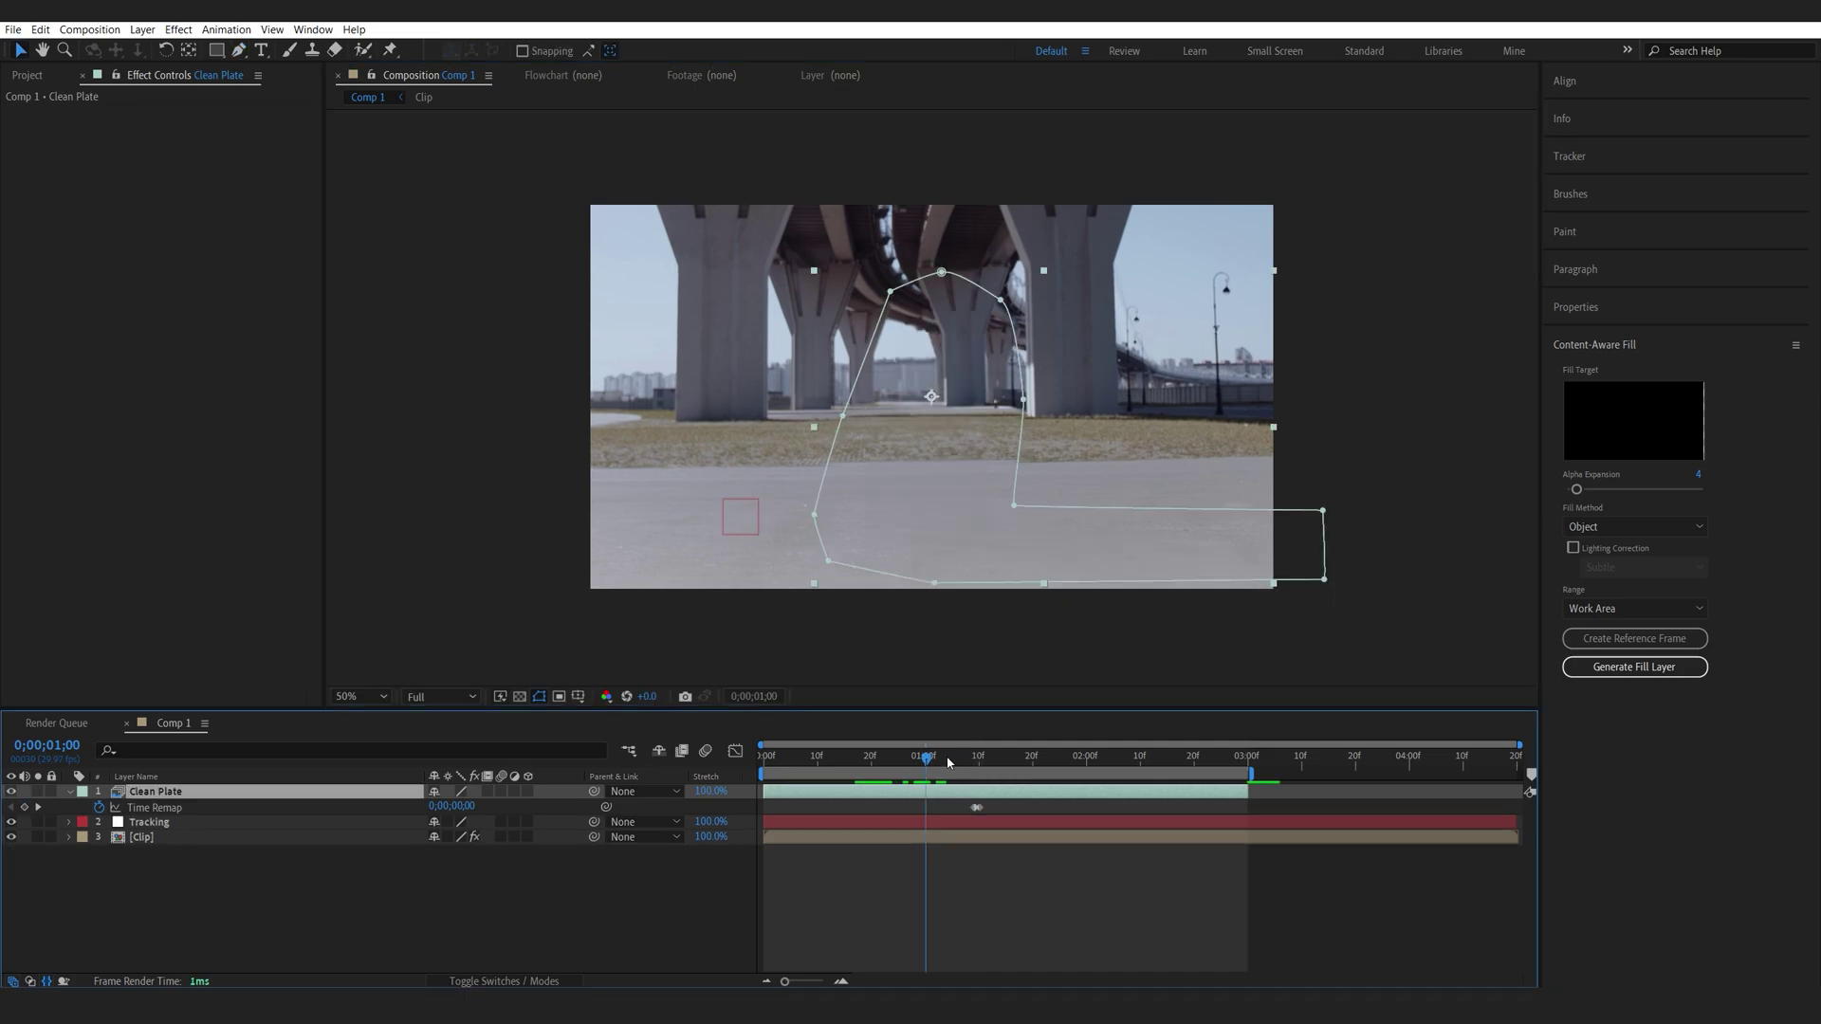
drag(948, 762, 983, 768)
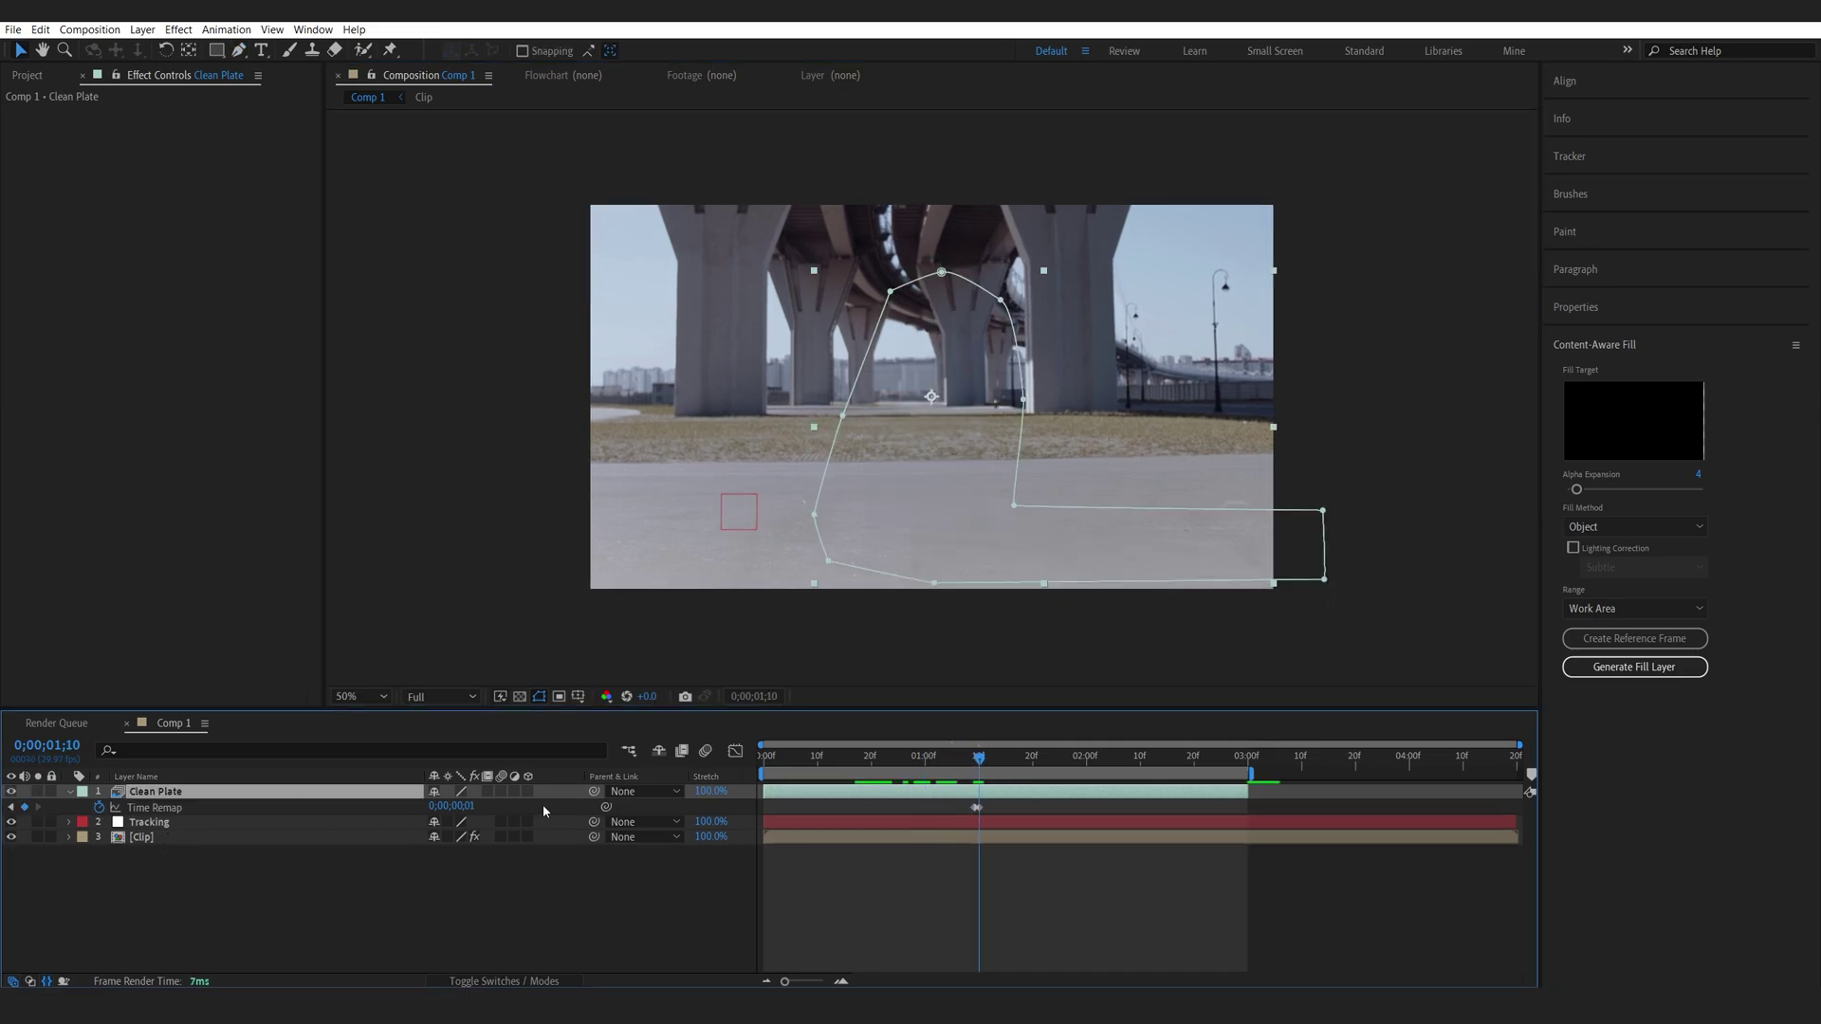
Parent the Clean Plate layer to the Tracking null and play back the composition
drag(592, 792, 203, 825)
click(765, 871)
key(space)
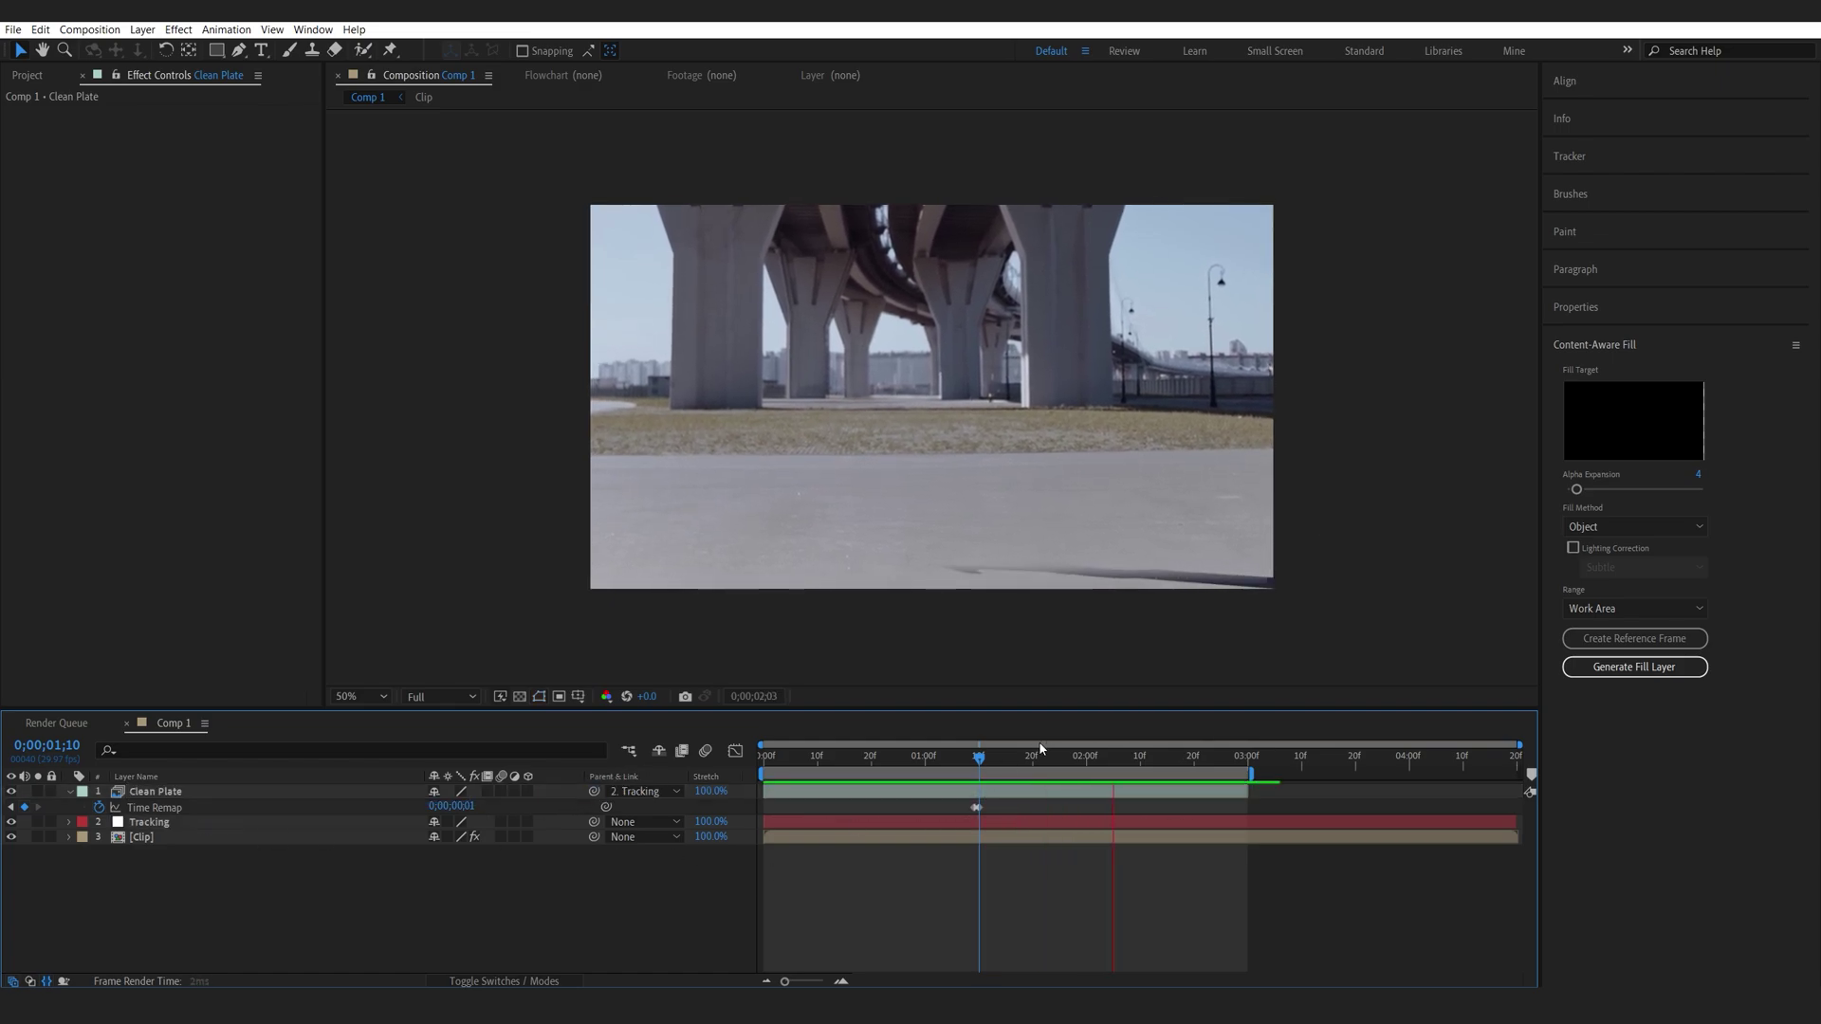
key(space)
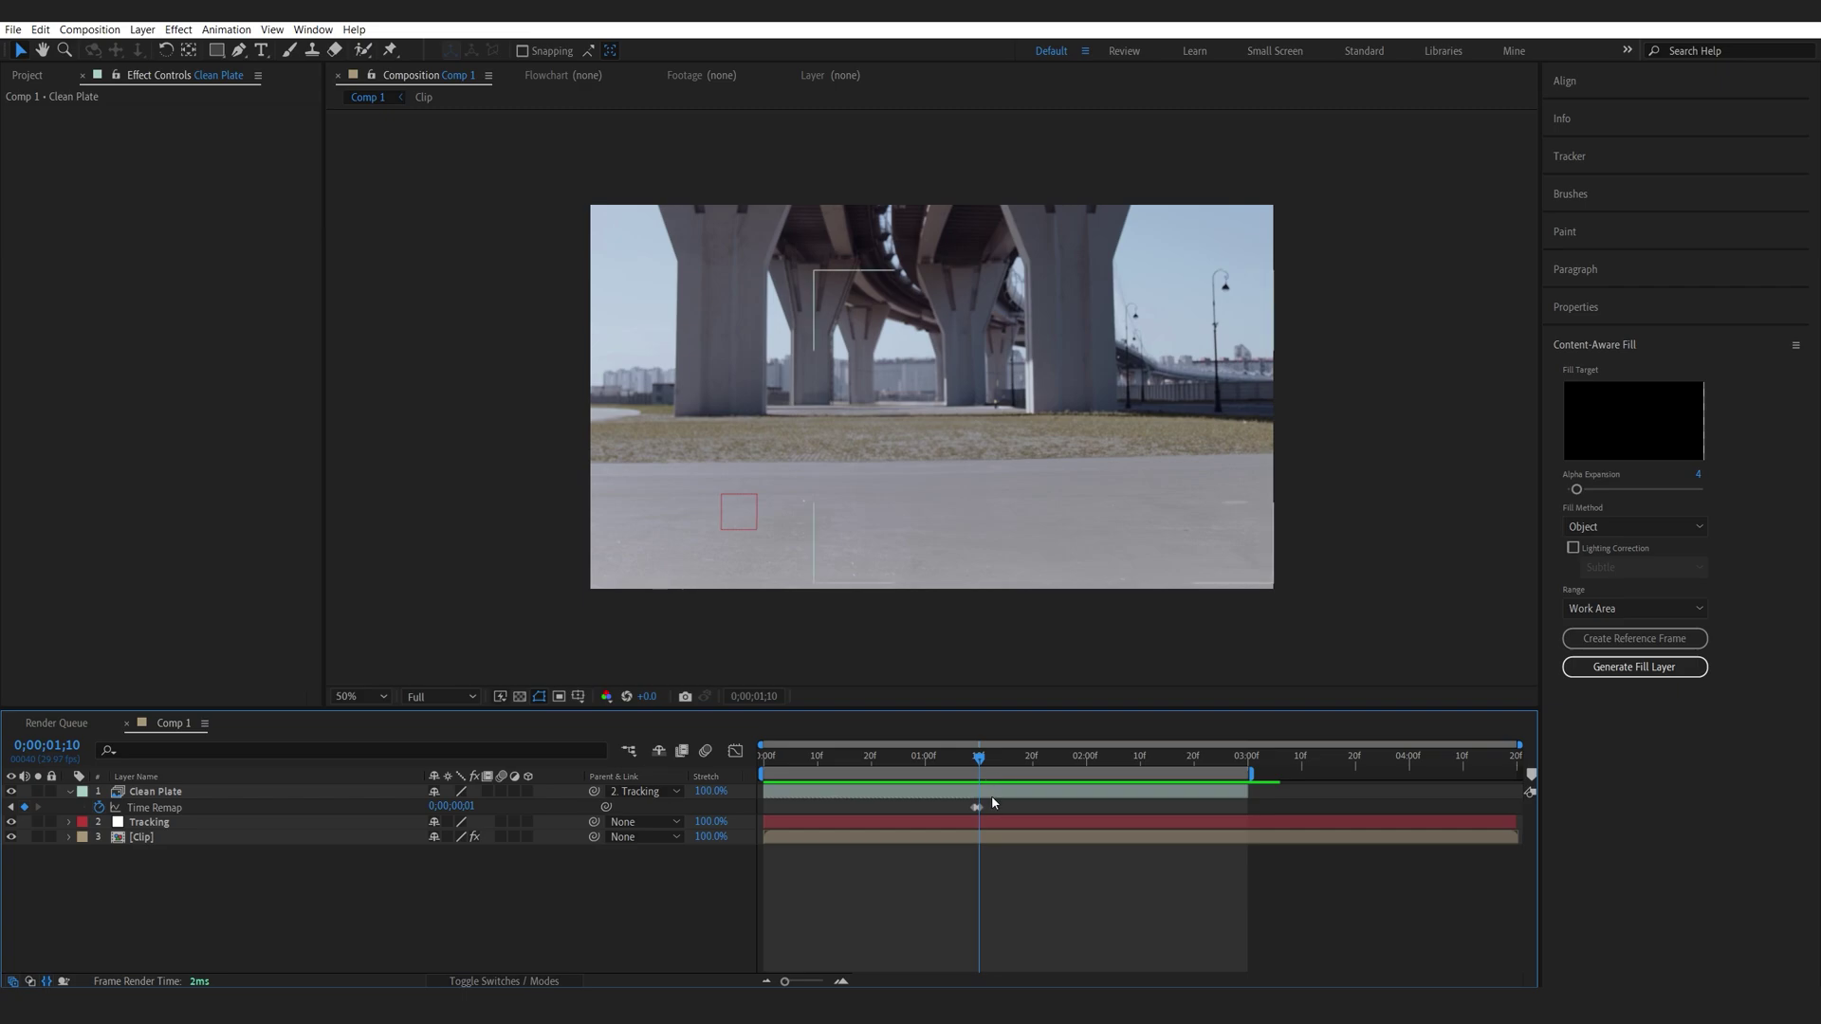
Extend the Clean Plate mask's outer lower corner down past the frame at 0;00;01;21 to cover the leftover shadow, and check the result
click(992, 796)
click(1039, 759)
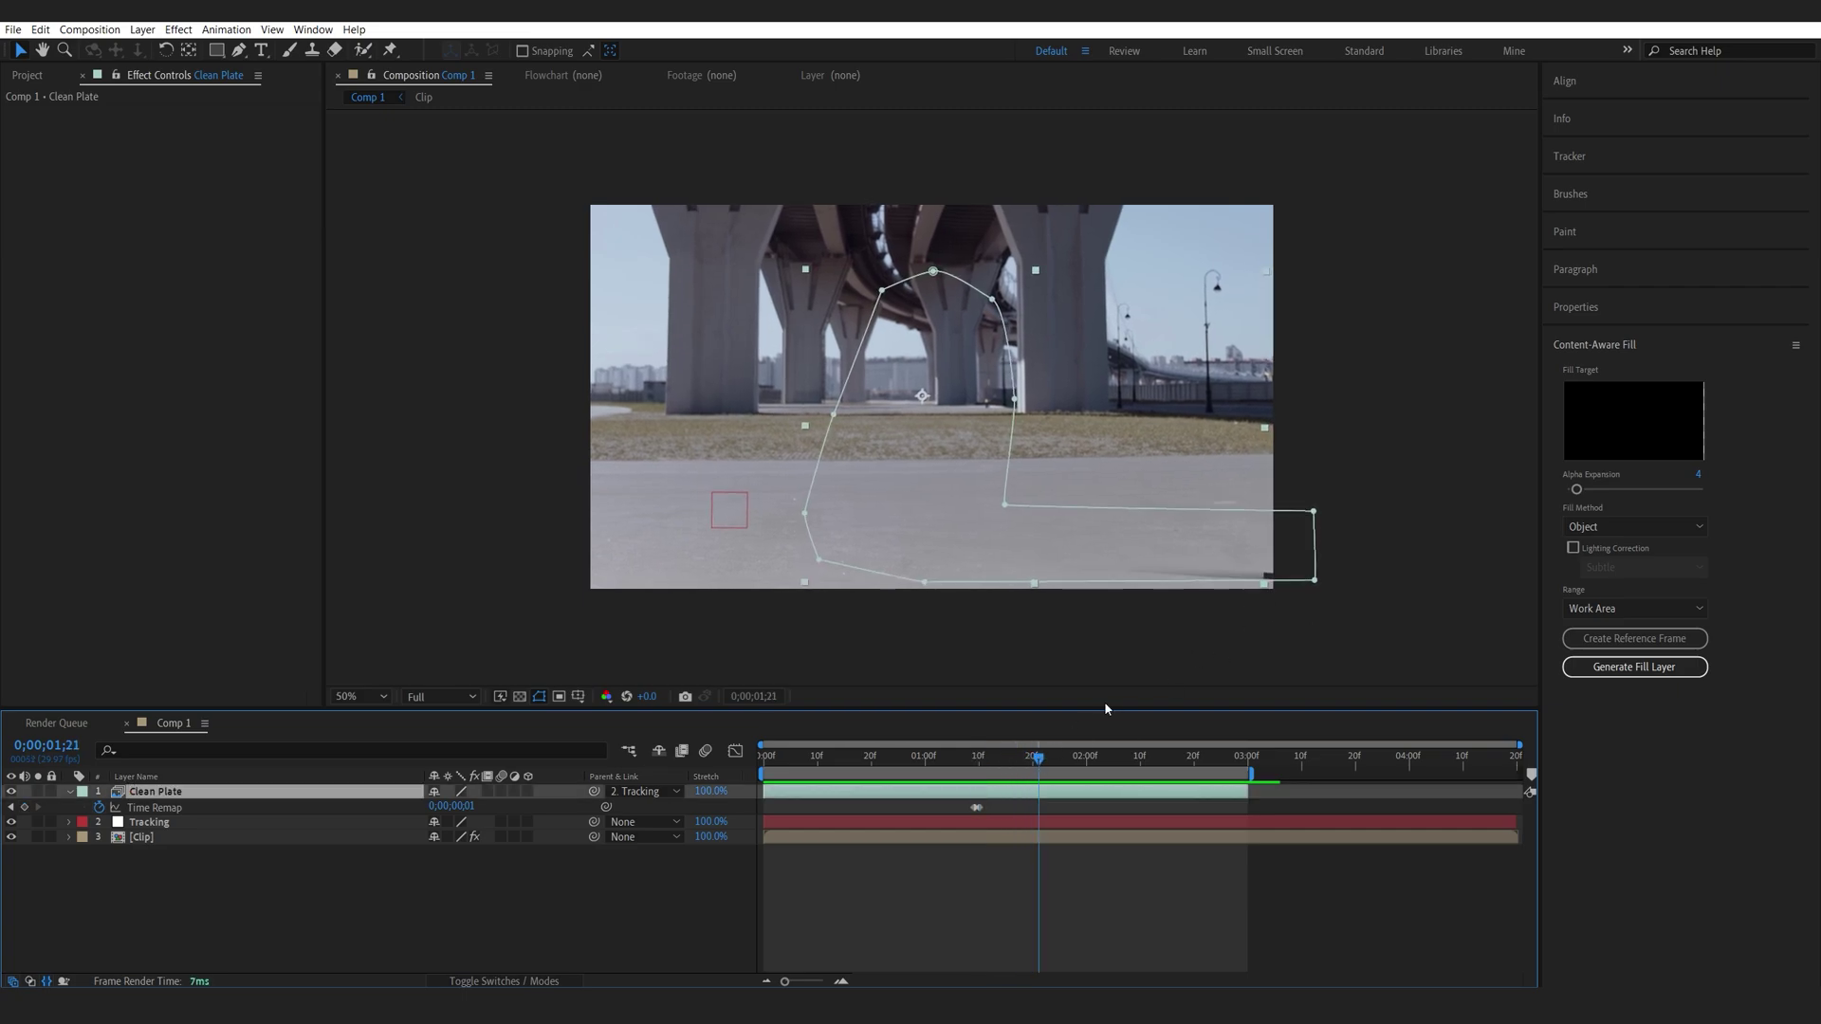
drag(1313, 579, 1323, 600)
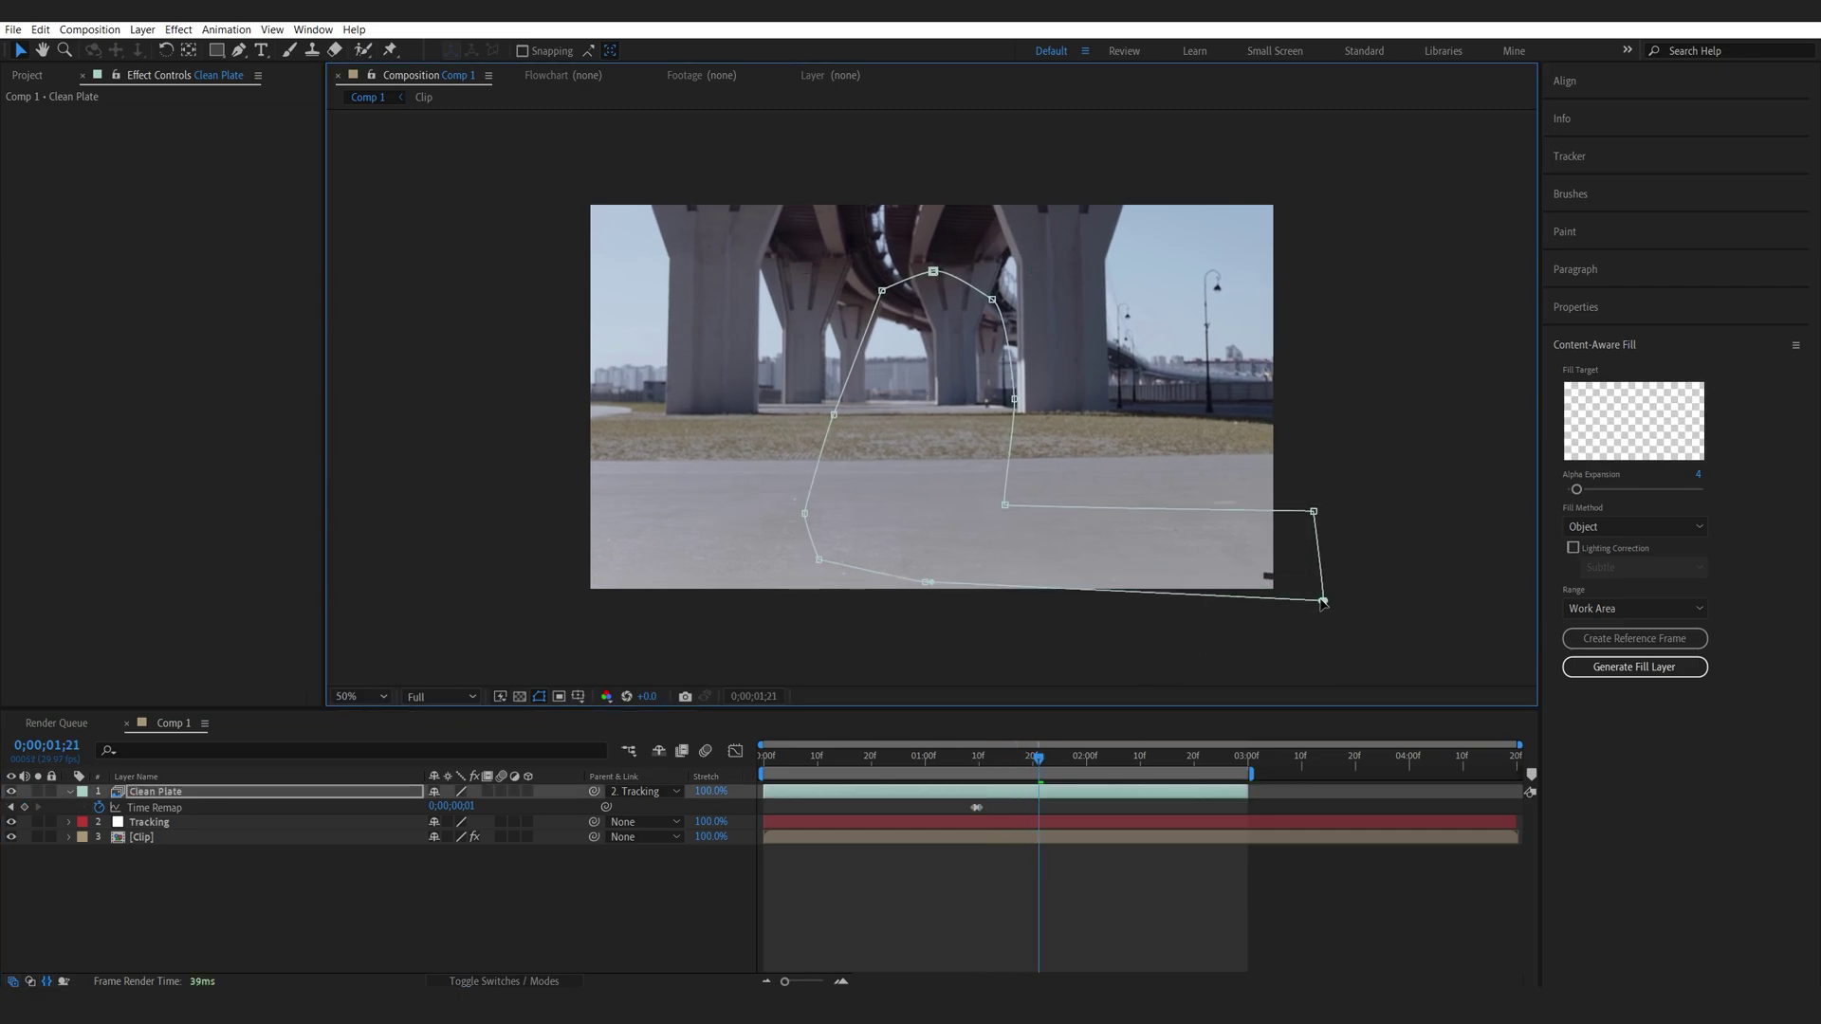
click(678, 899)
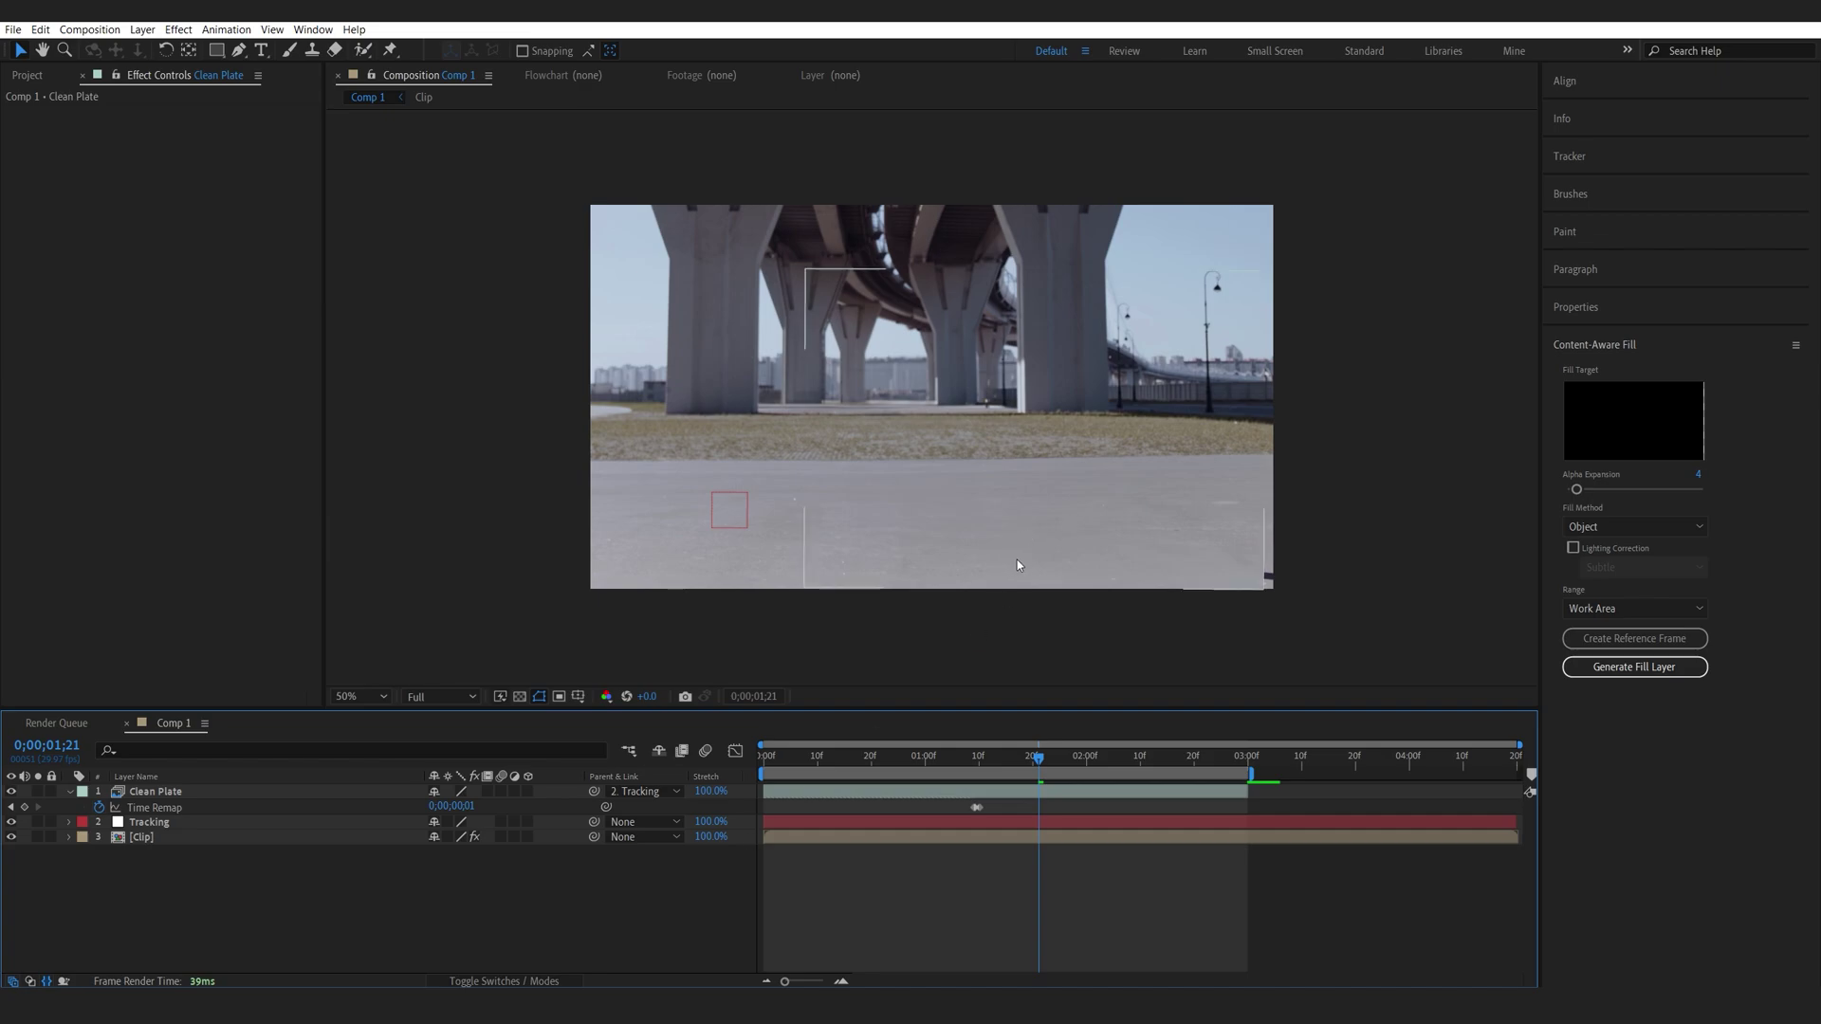
mouse_move(1005, 766)
mouse_down()
mouse_move(969, 777)
mouse_move(990, 780)
mouse_up()
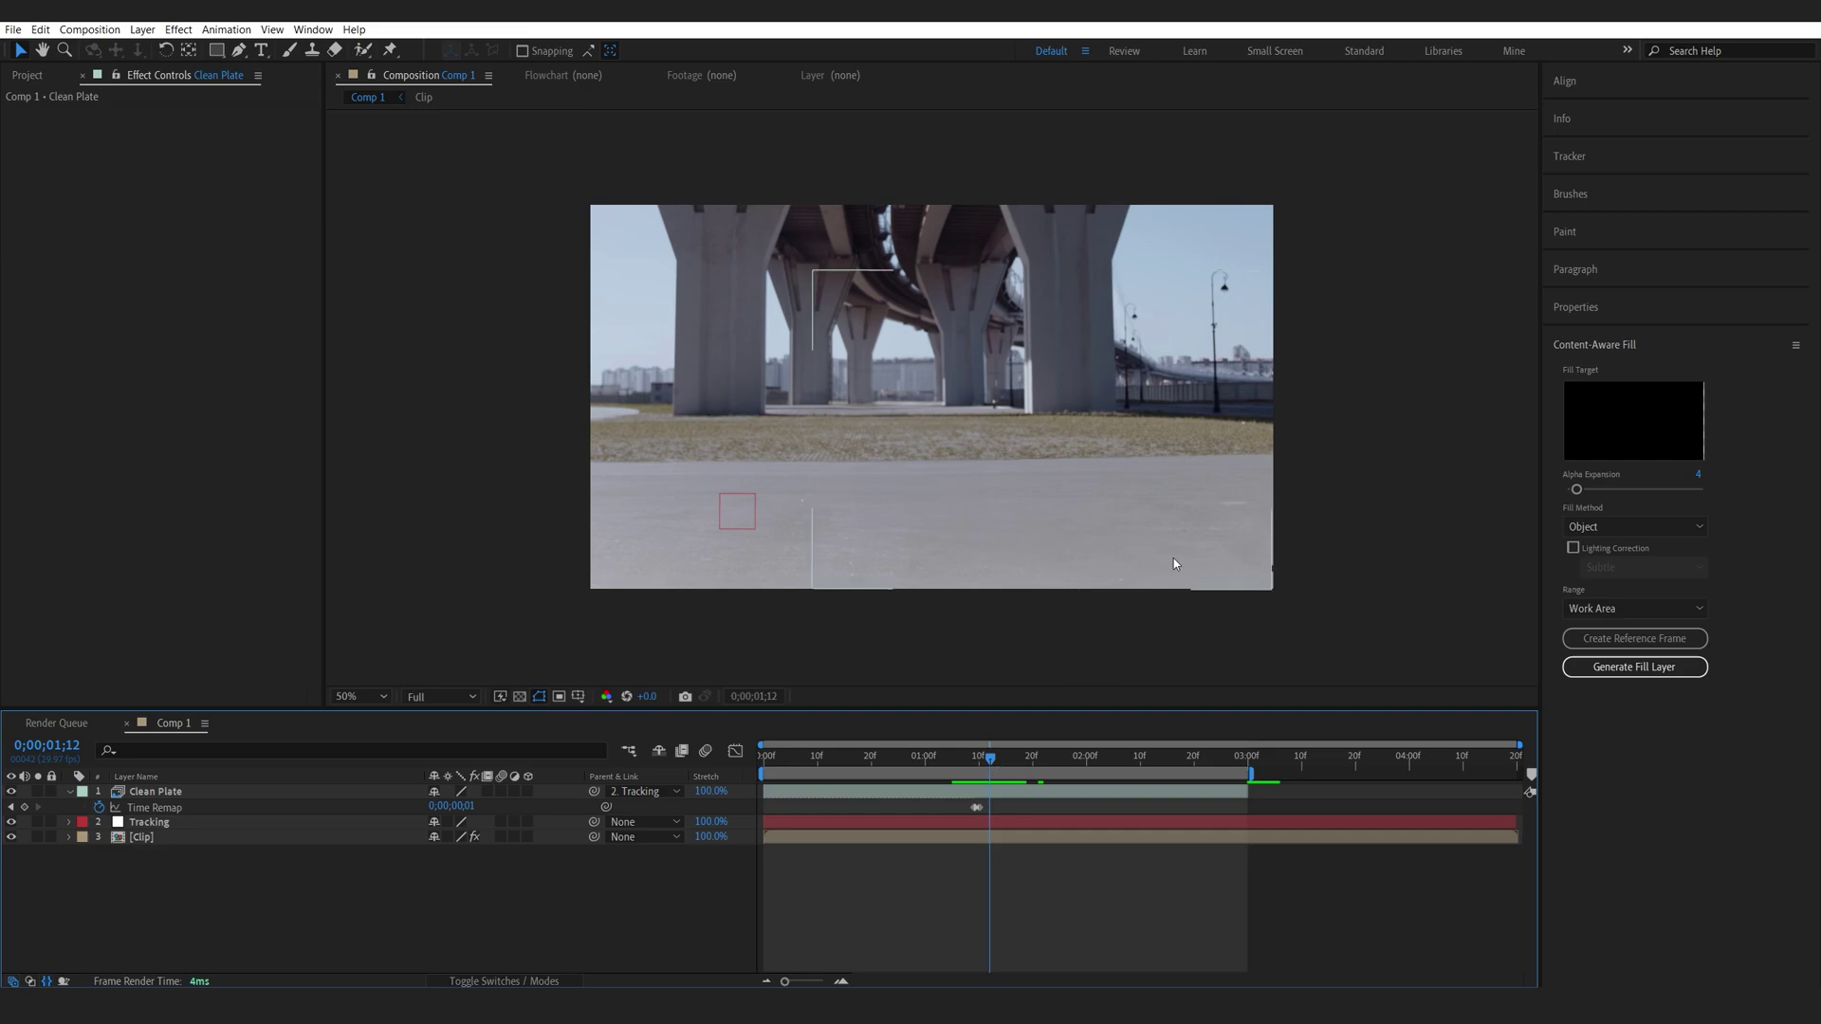
click(70, 793)
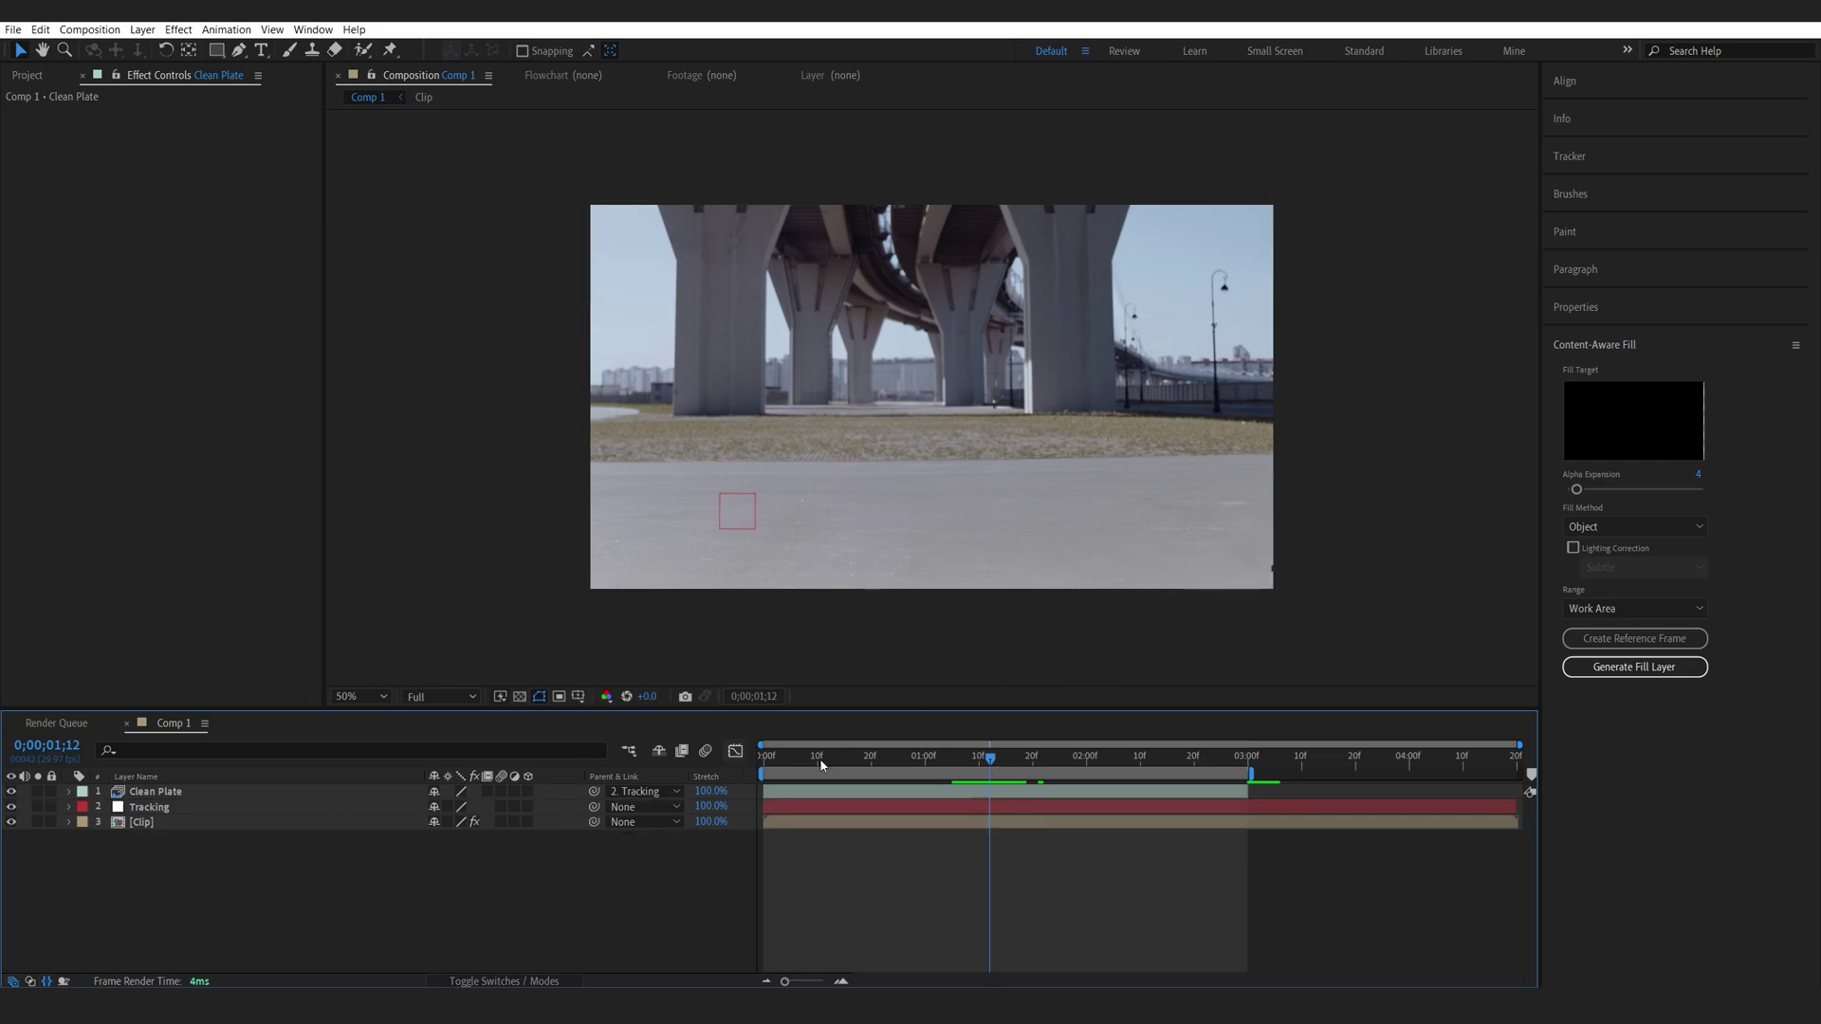
Duplicate the Clip layer, move the copy above Clean Plate, and delete its Mocha AE effect
click(164, 823)
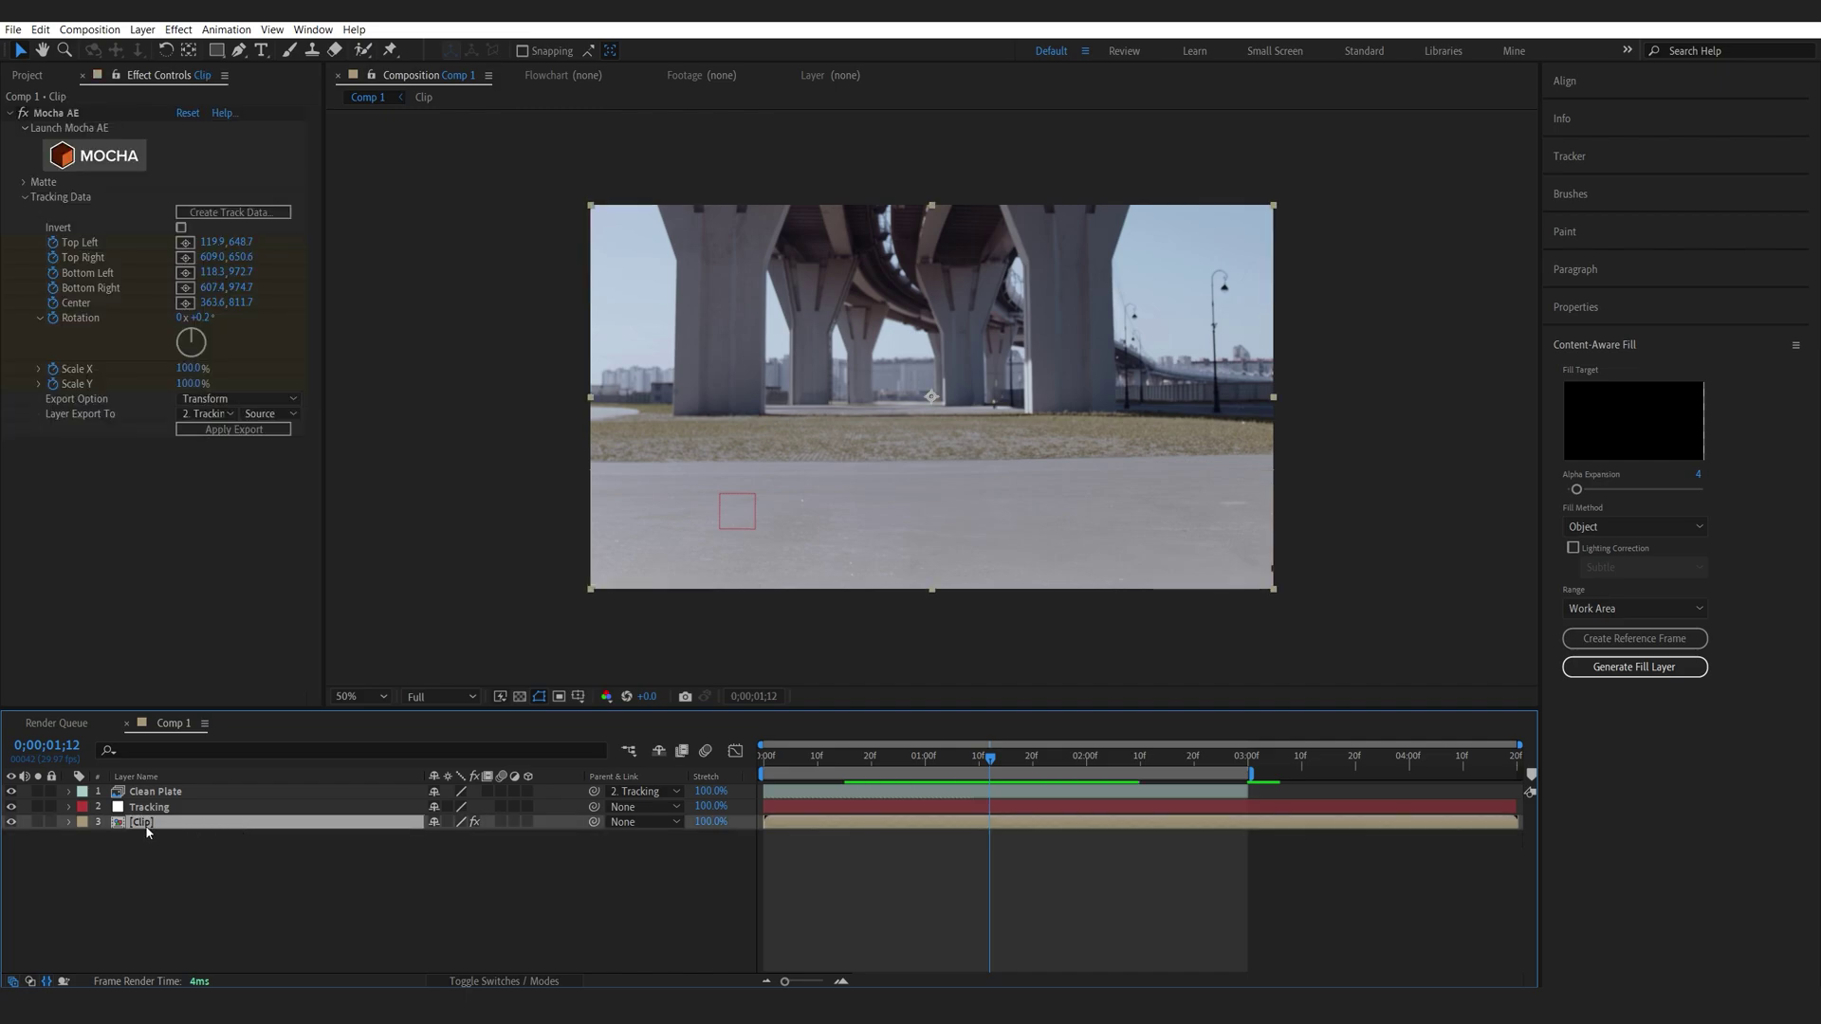
key(ctrl+d)
drag(171, 822, 164, 766)
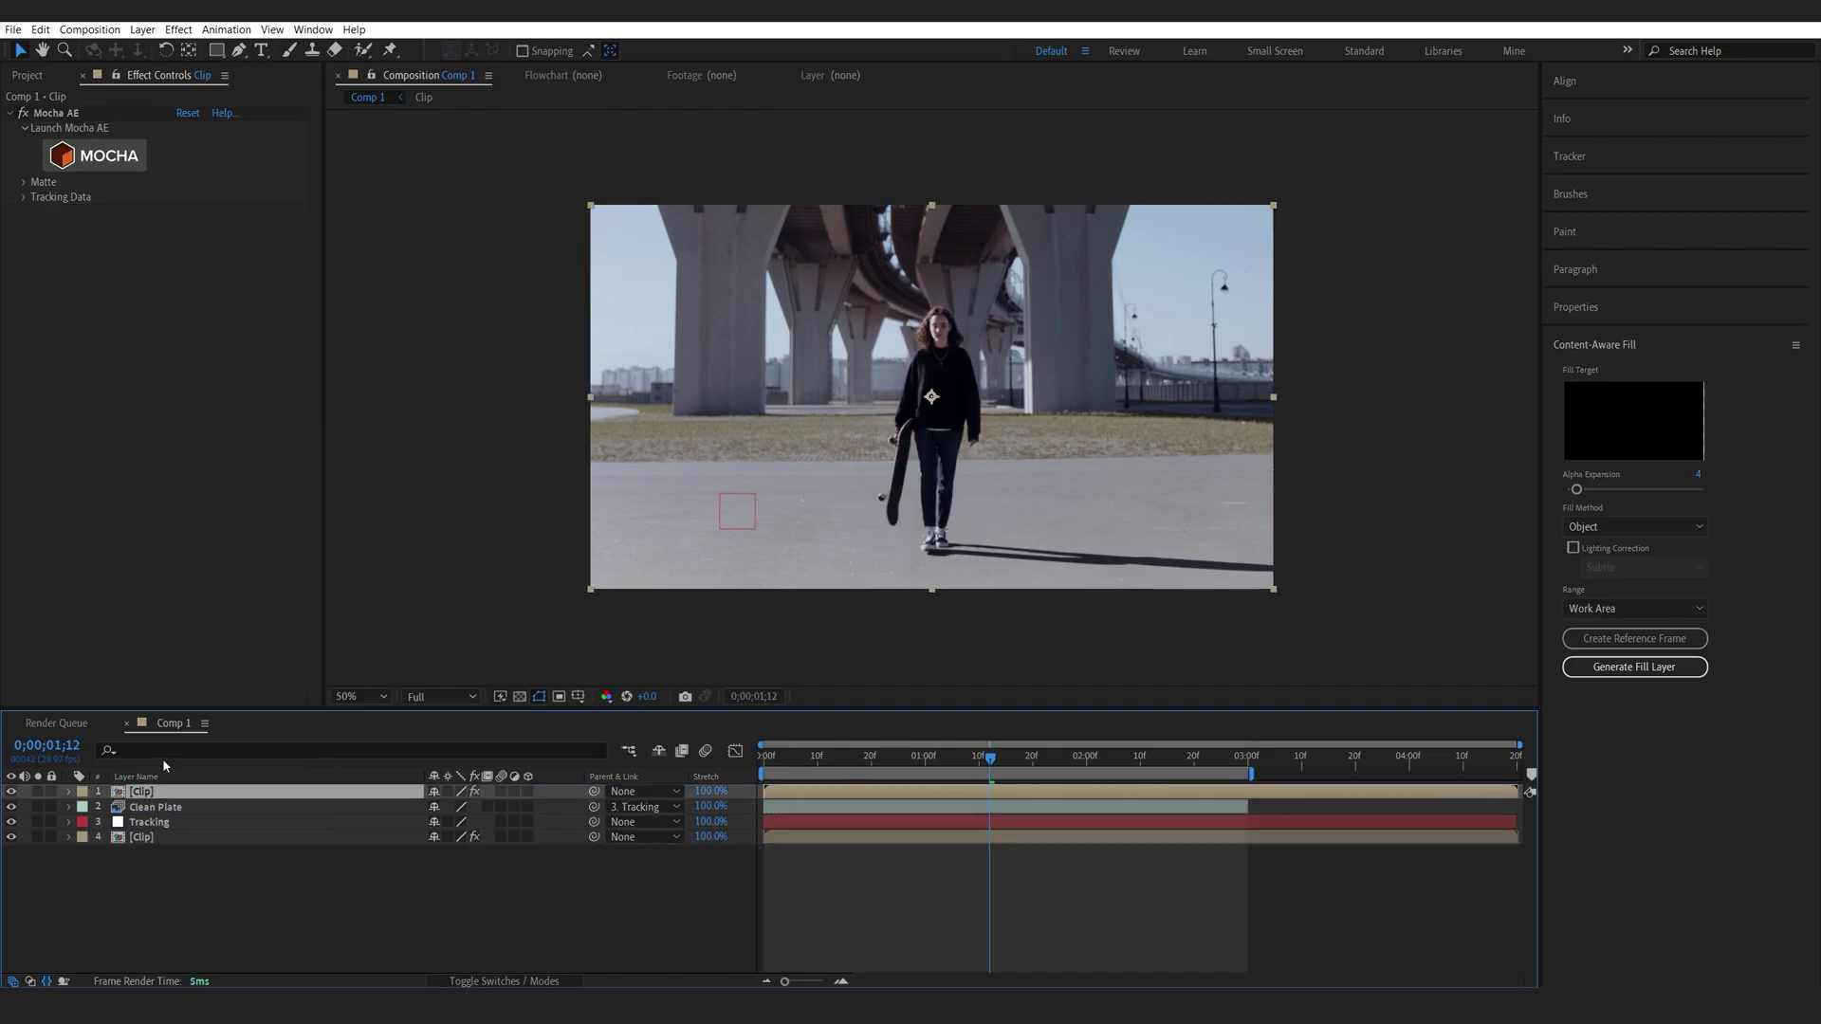
click(70, 115)
key(Delete)
key(ctrl+space)
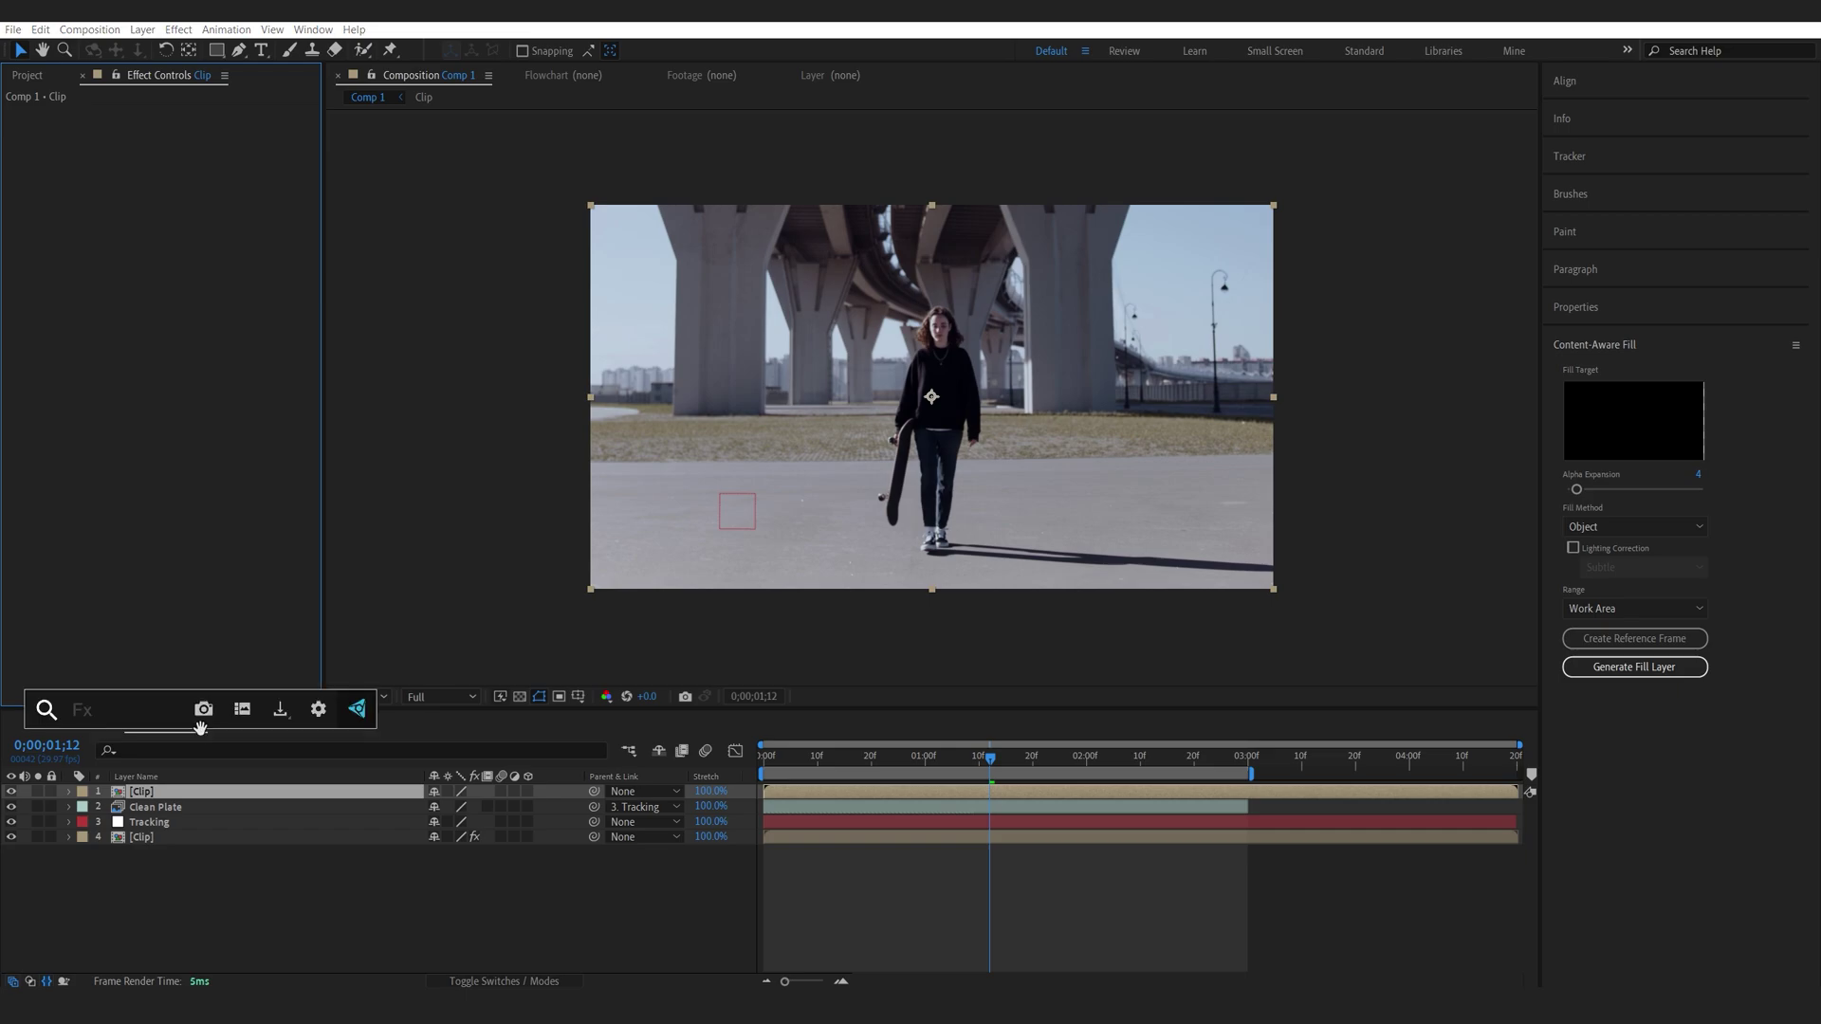
text(R)
key(Escape)
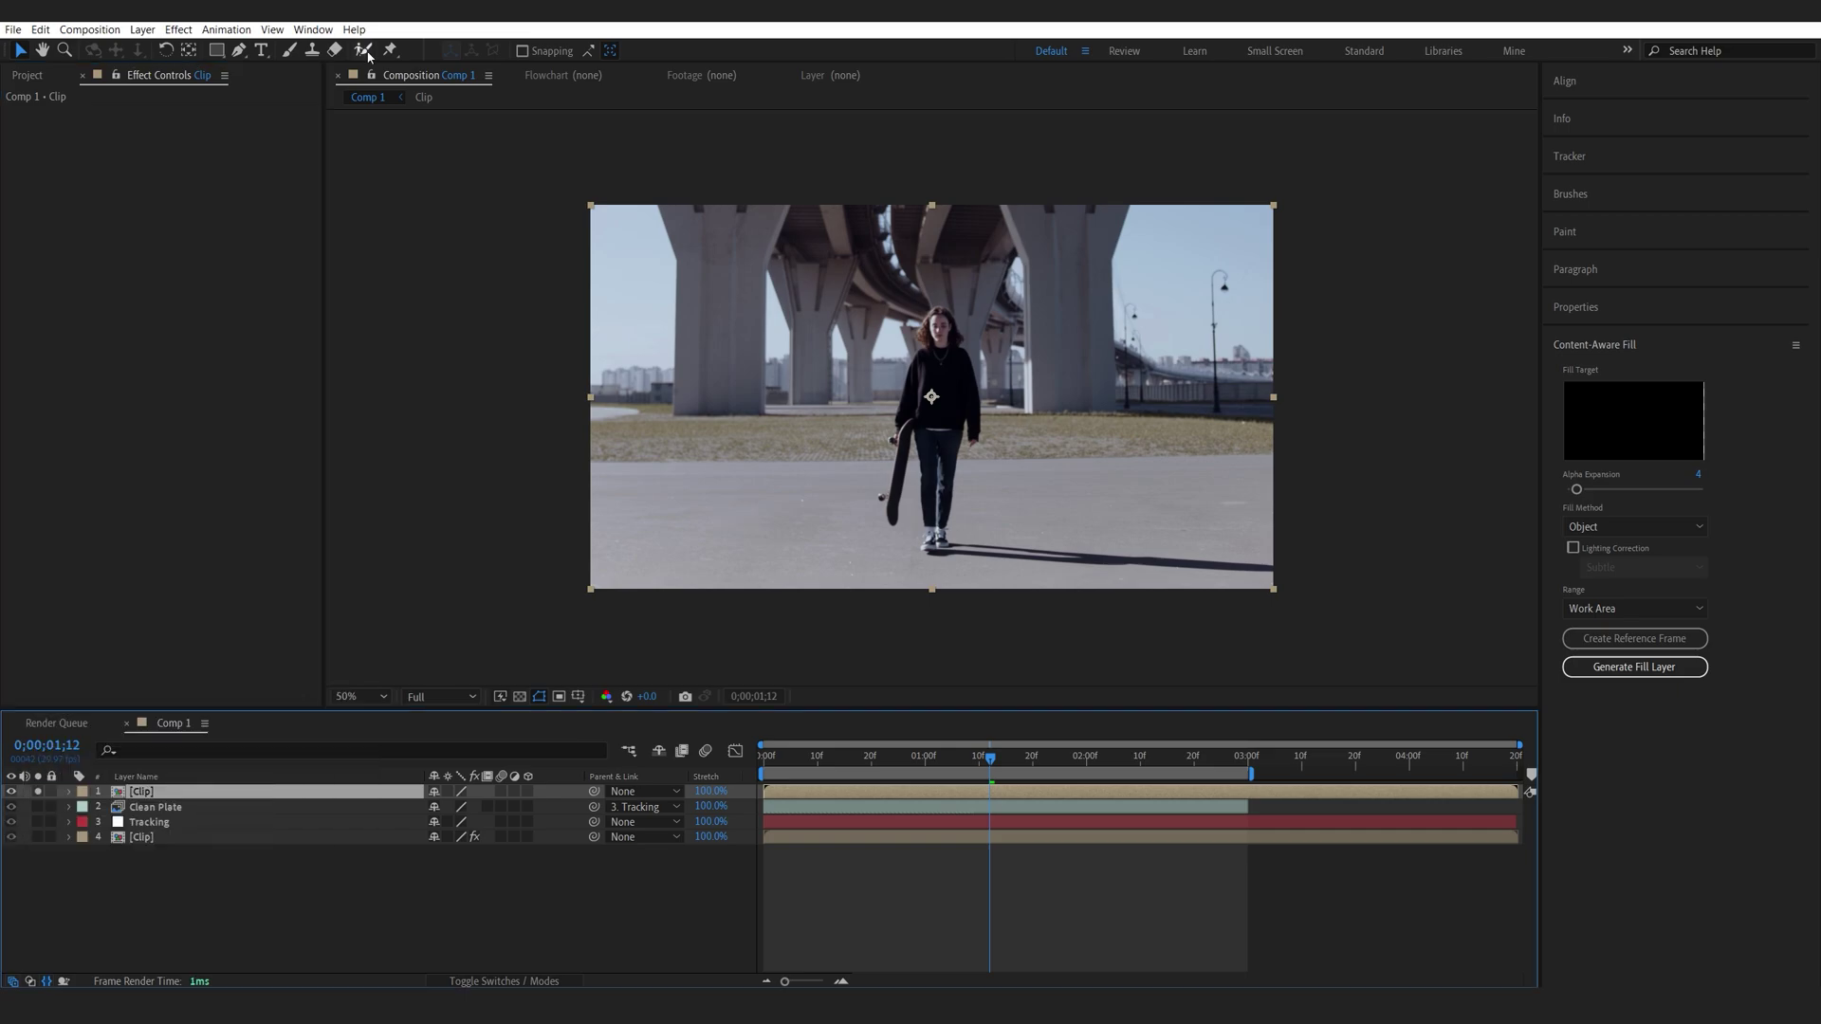
Rotoscope the woman and her skateboard on the duplicated Clip layer with the Roto Brush from the first frame, and propagate the selection
click(362, 51)
double_click(186, 799)
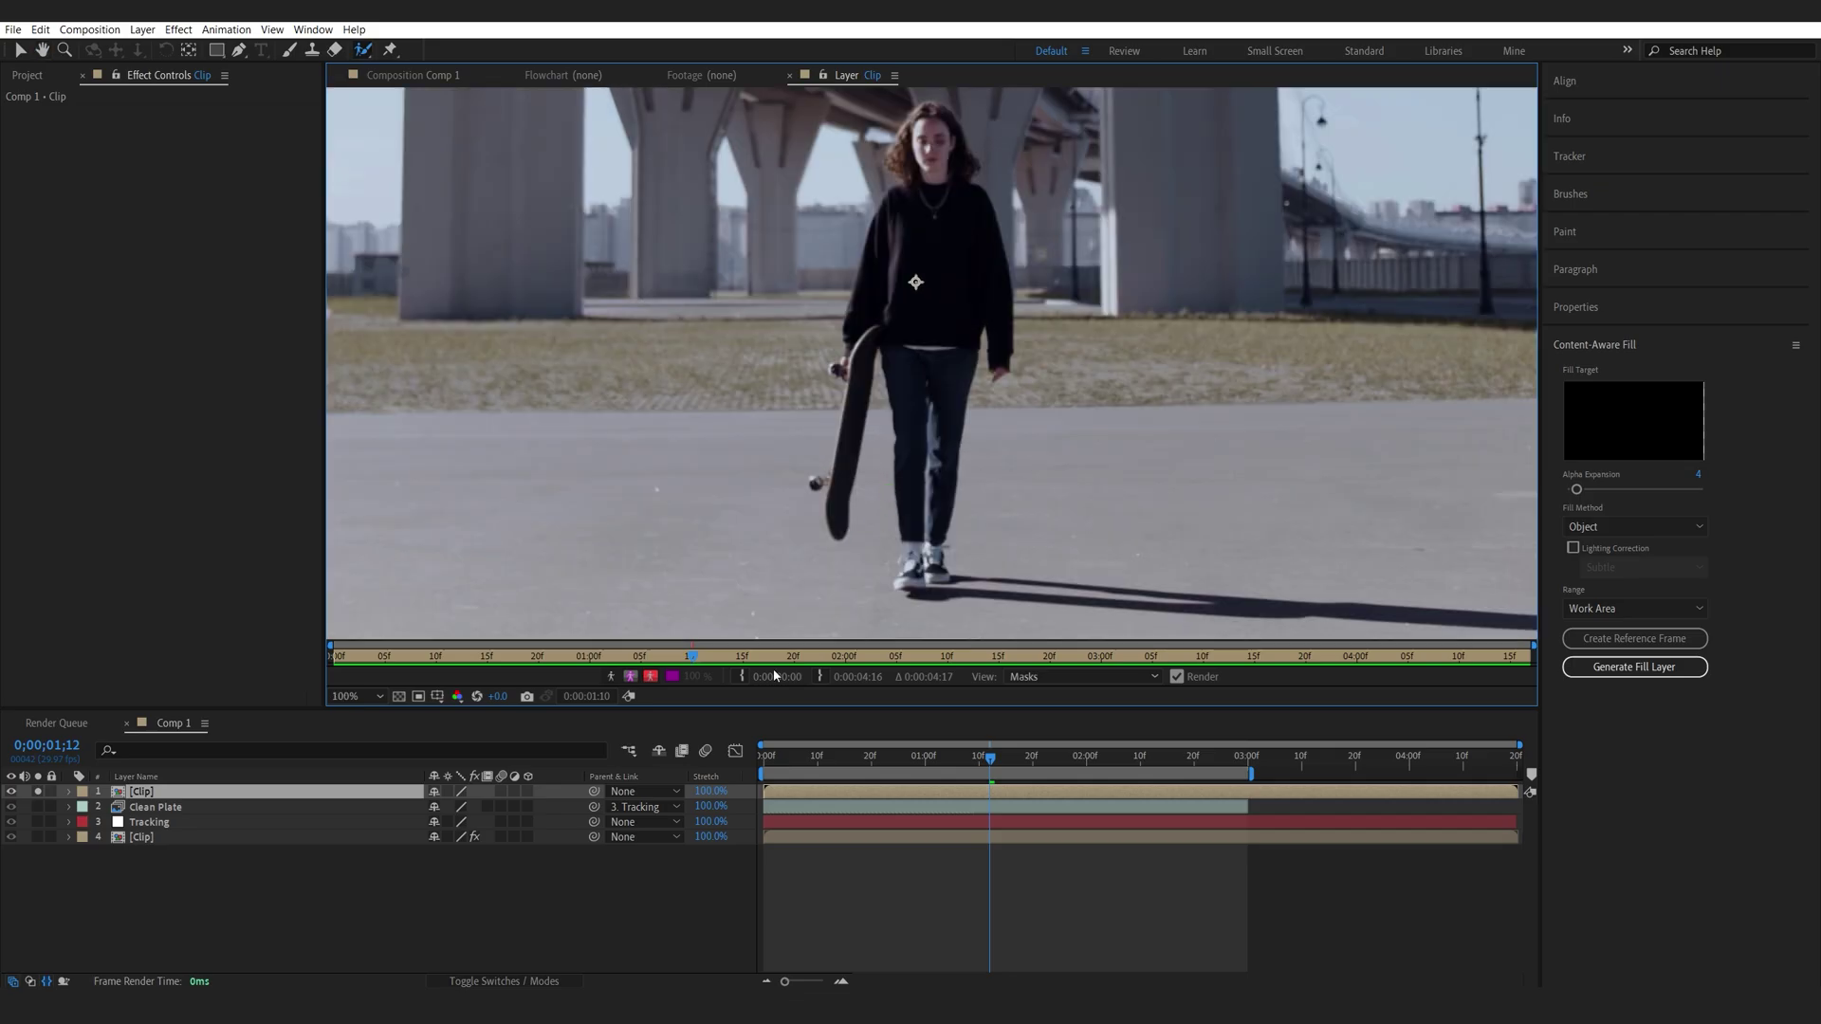
drag(792, 763, 751, 771)
mouse_move(943, 572)
mouse_down()
mouse_move(887, 497)
mouse_move(882, 385)
mouse_move(926, 201)
mouse_move(967, 267)
mouse_move(929, 561)
mouse_up()
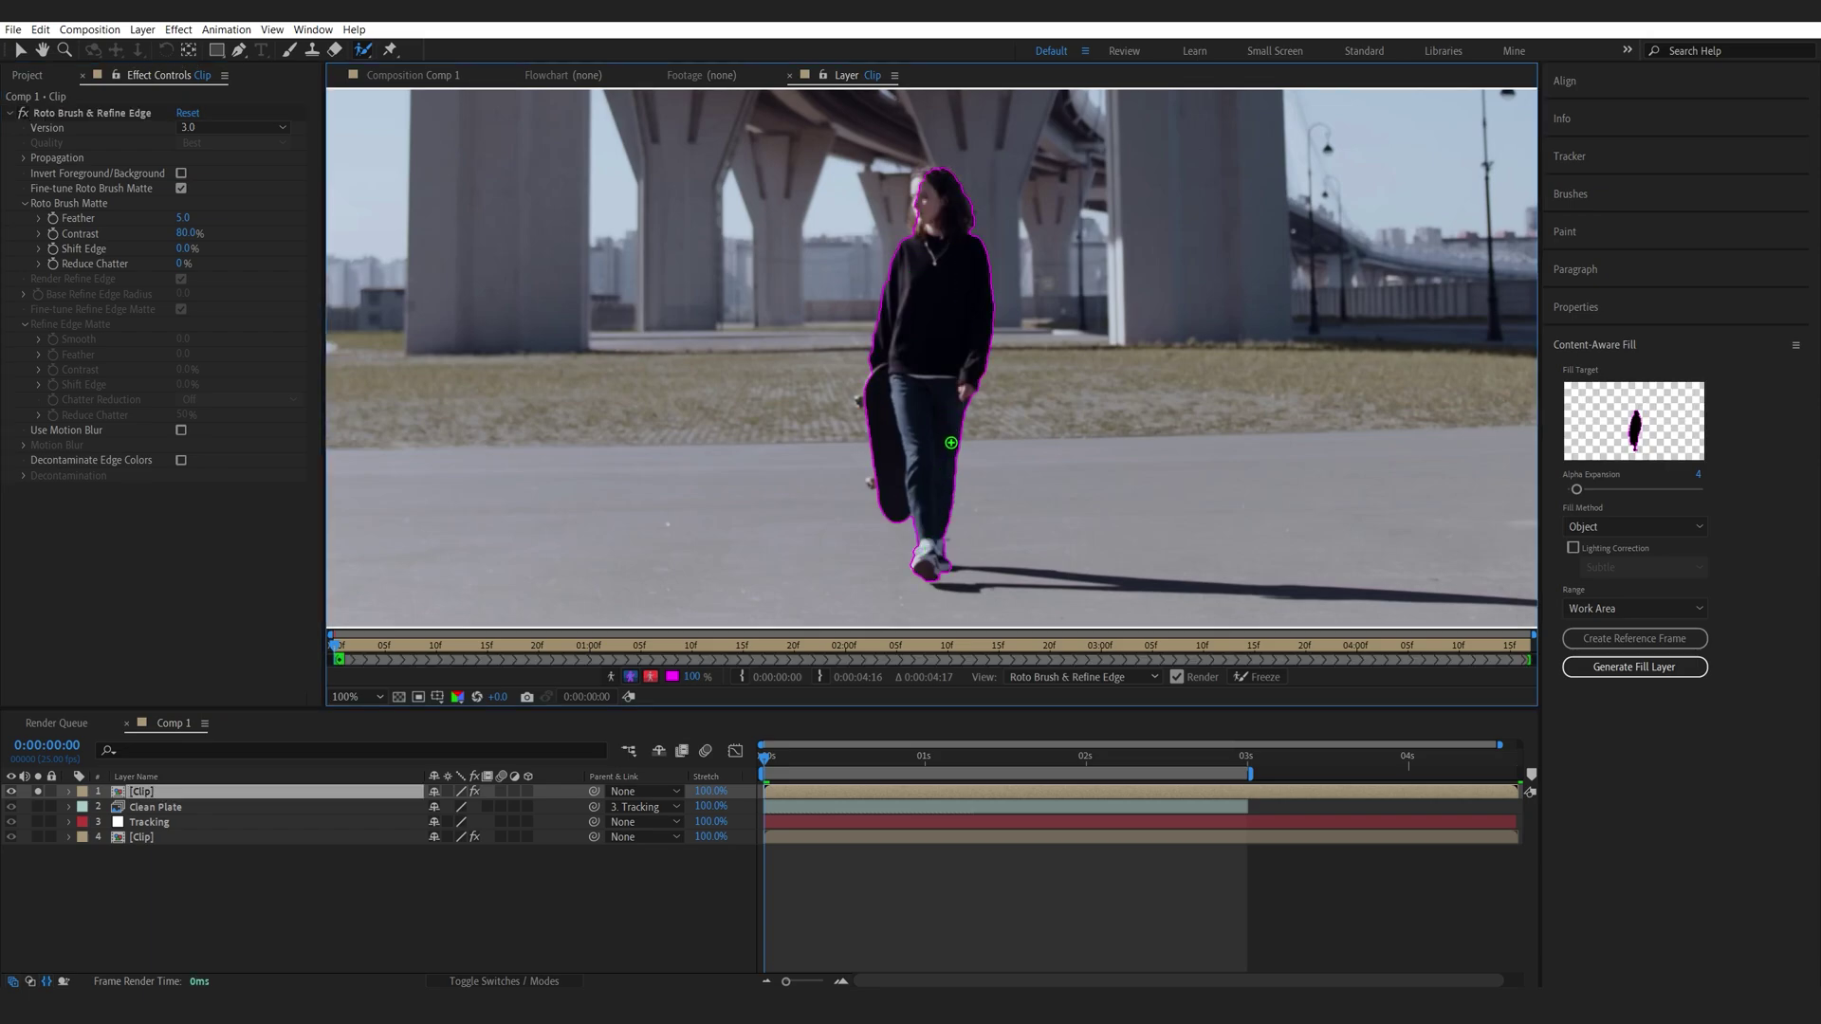
key(ctrl)
key(ctrl)
mouse_move(952, 443)
ctrl+mouse_down()
mouse_move(1020, 455)
mouse_move(975, 479)
ctrl+mouse_up()
key(space)
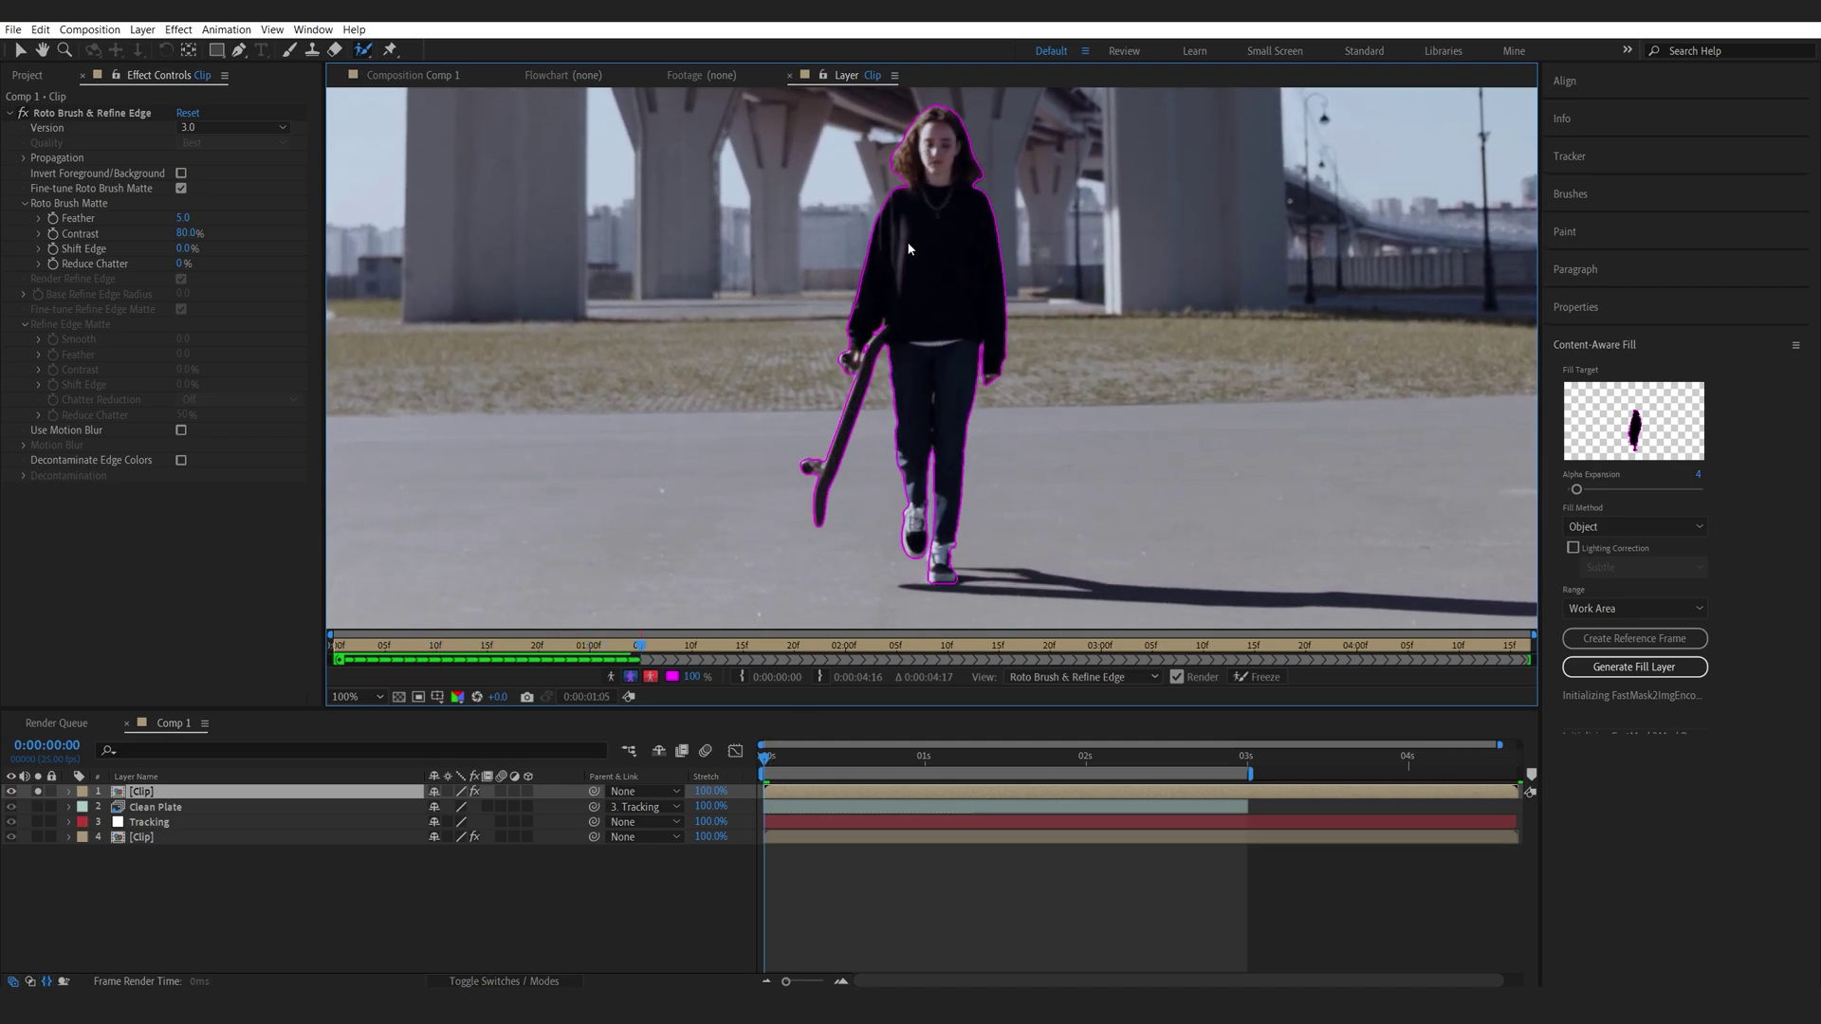
click(719, 765)
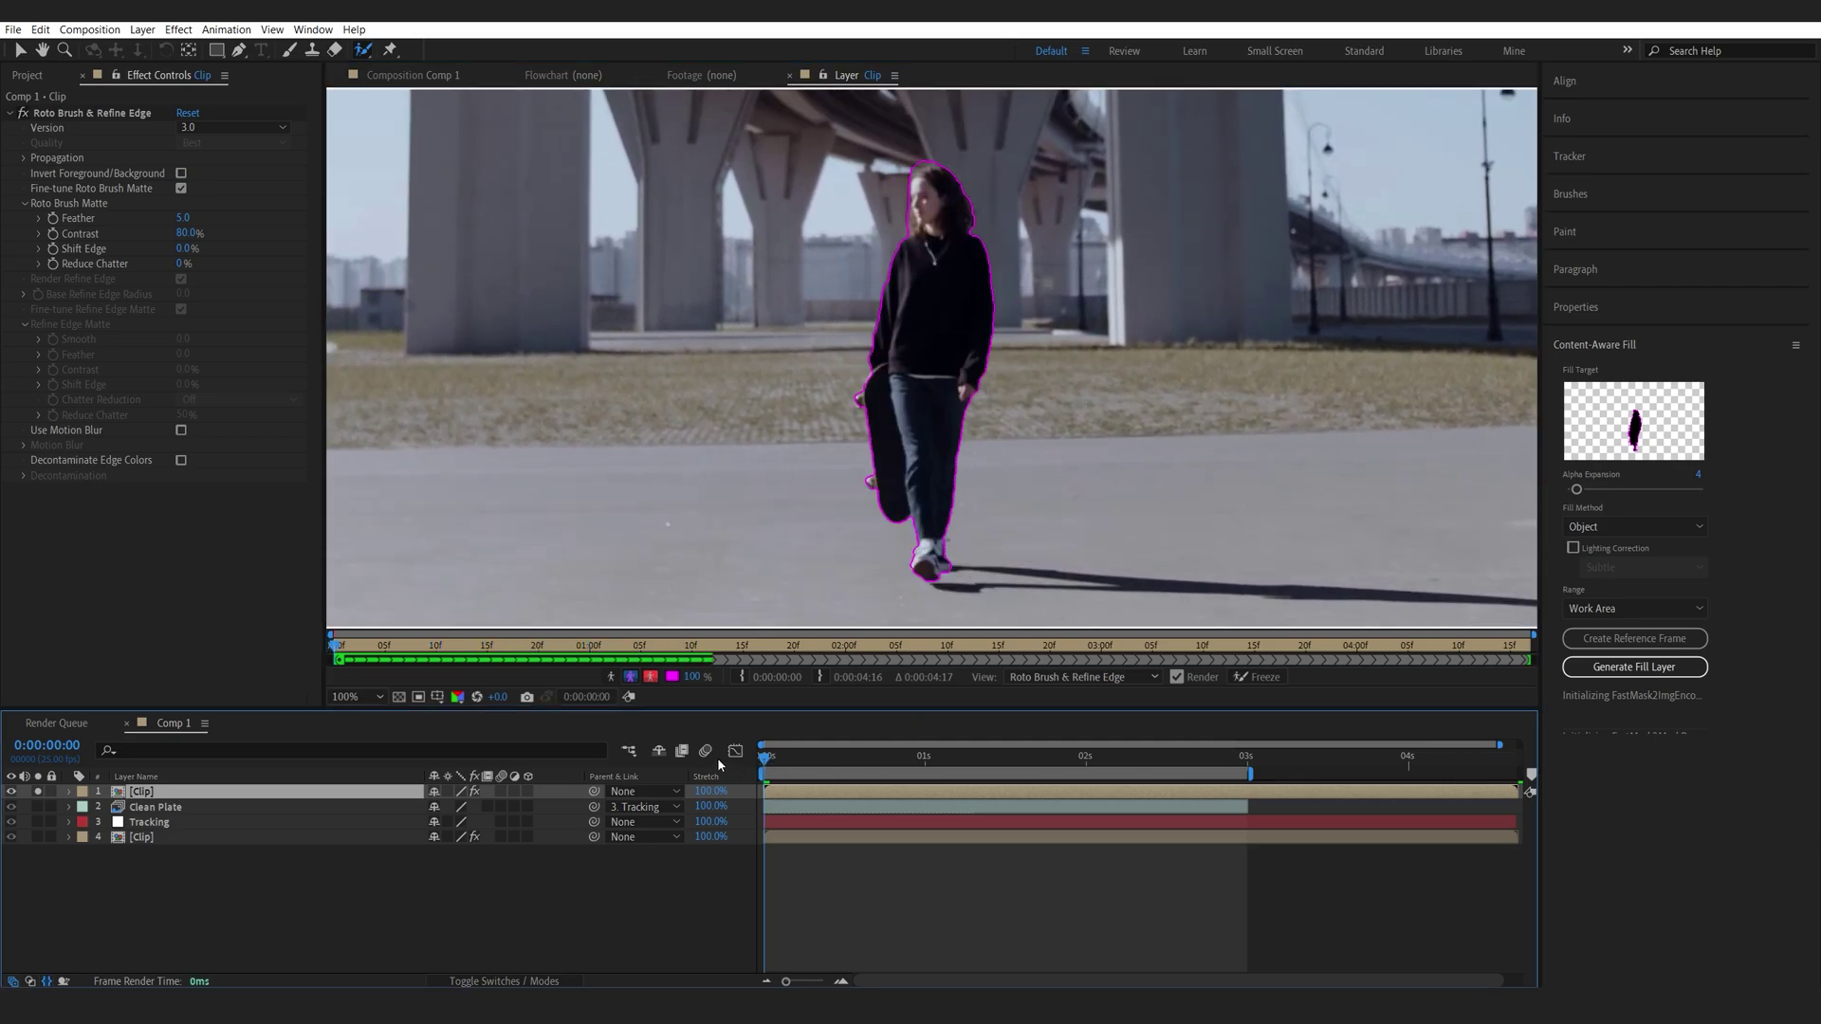
Paint around the woman's hair with the Refine Edge tool on the first frame and propagate the refined edge
click(363, 51)
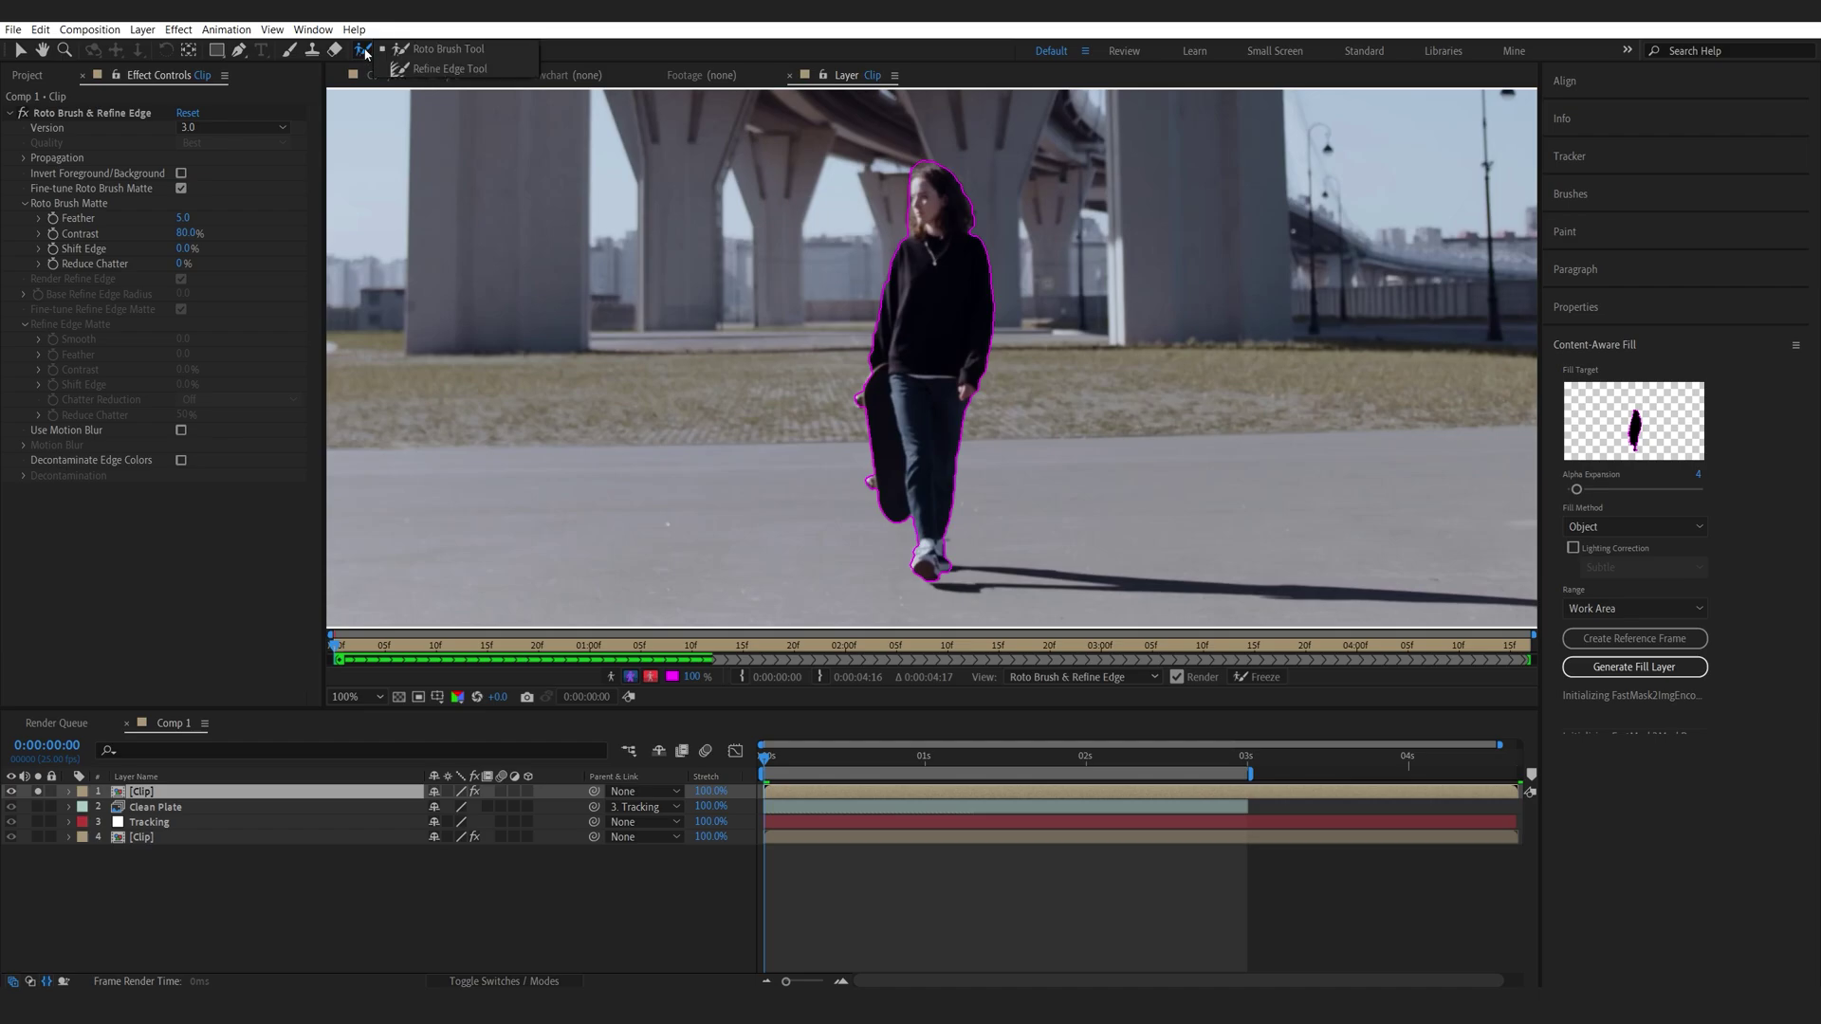
click(433, 71)
mouse_move(907, 234)
mouse_down()
mouse_move(909, 173)
mouse_move(952, 177)
mouse_move(975, 237)
mouse_up()
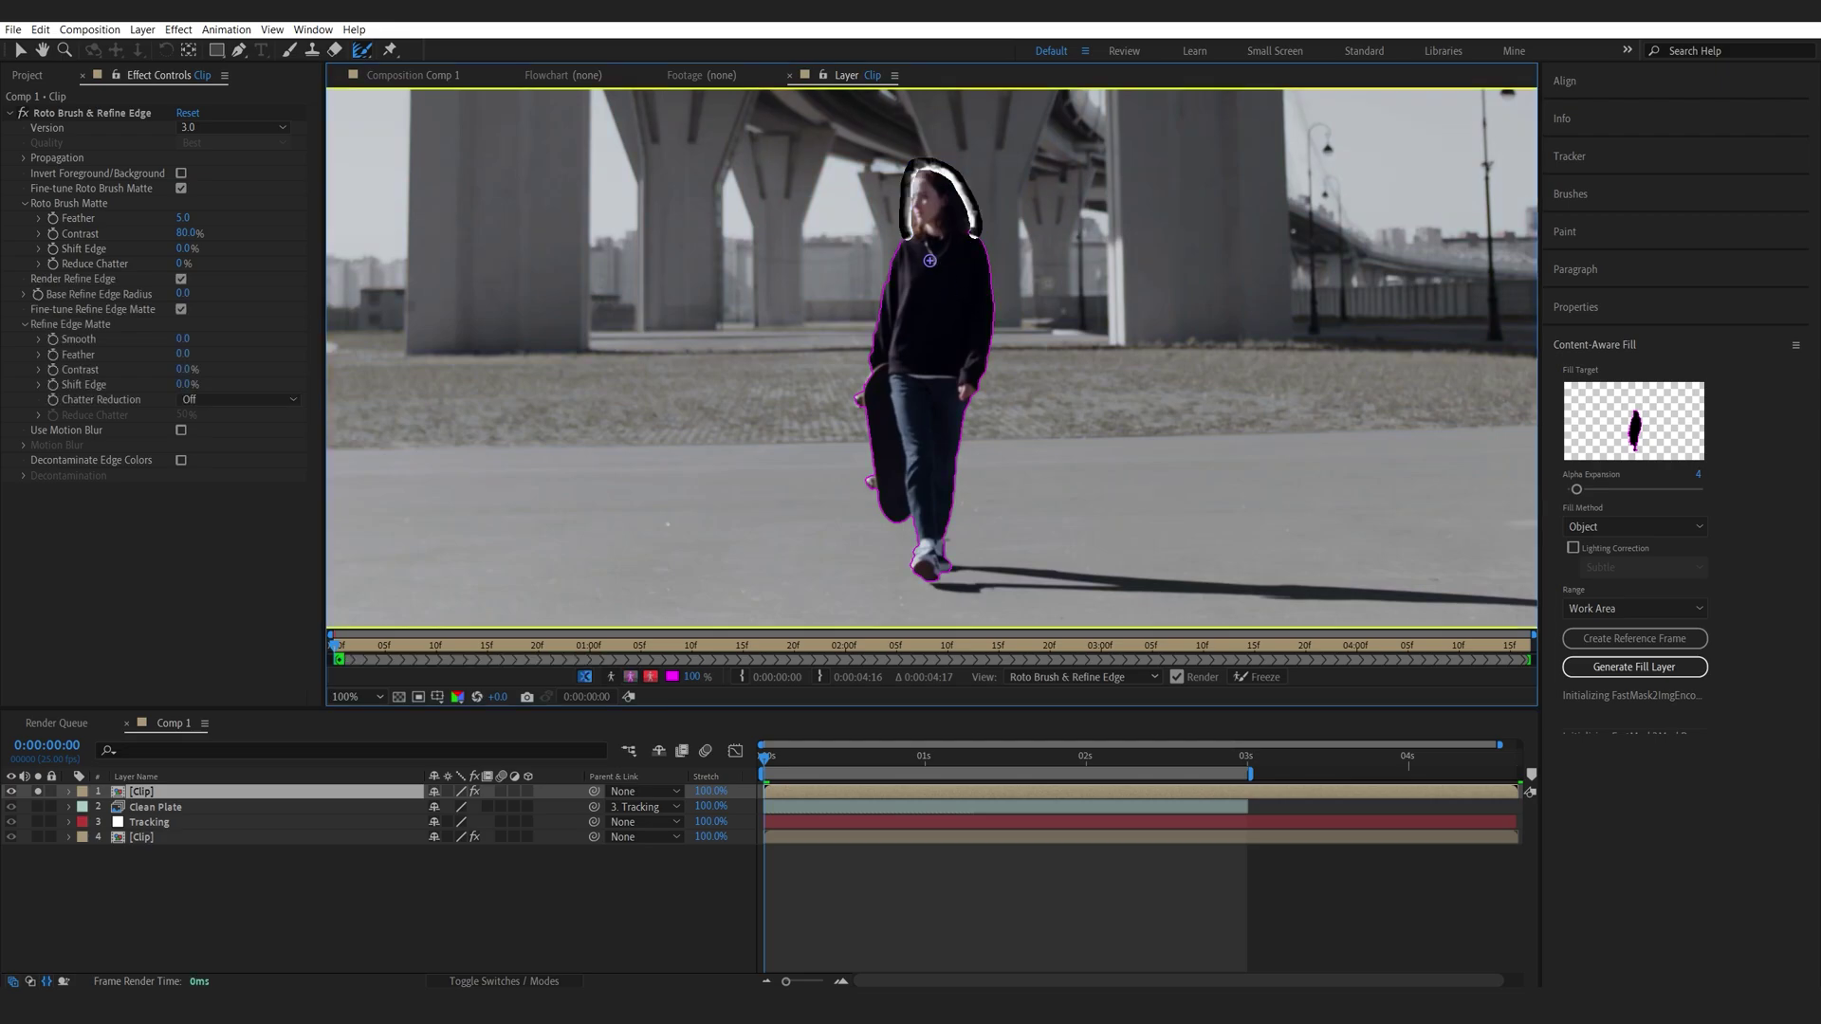
mouse_move(907, 236)
mouse_down()
mouse_move(904, 181)
mouse_move(907, 232)
mouse_up()
drag(902, 188, 911, 164)
key(space)
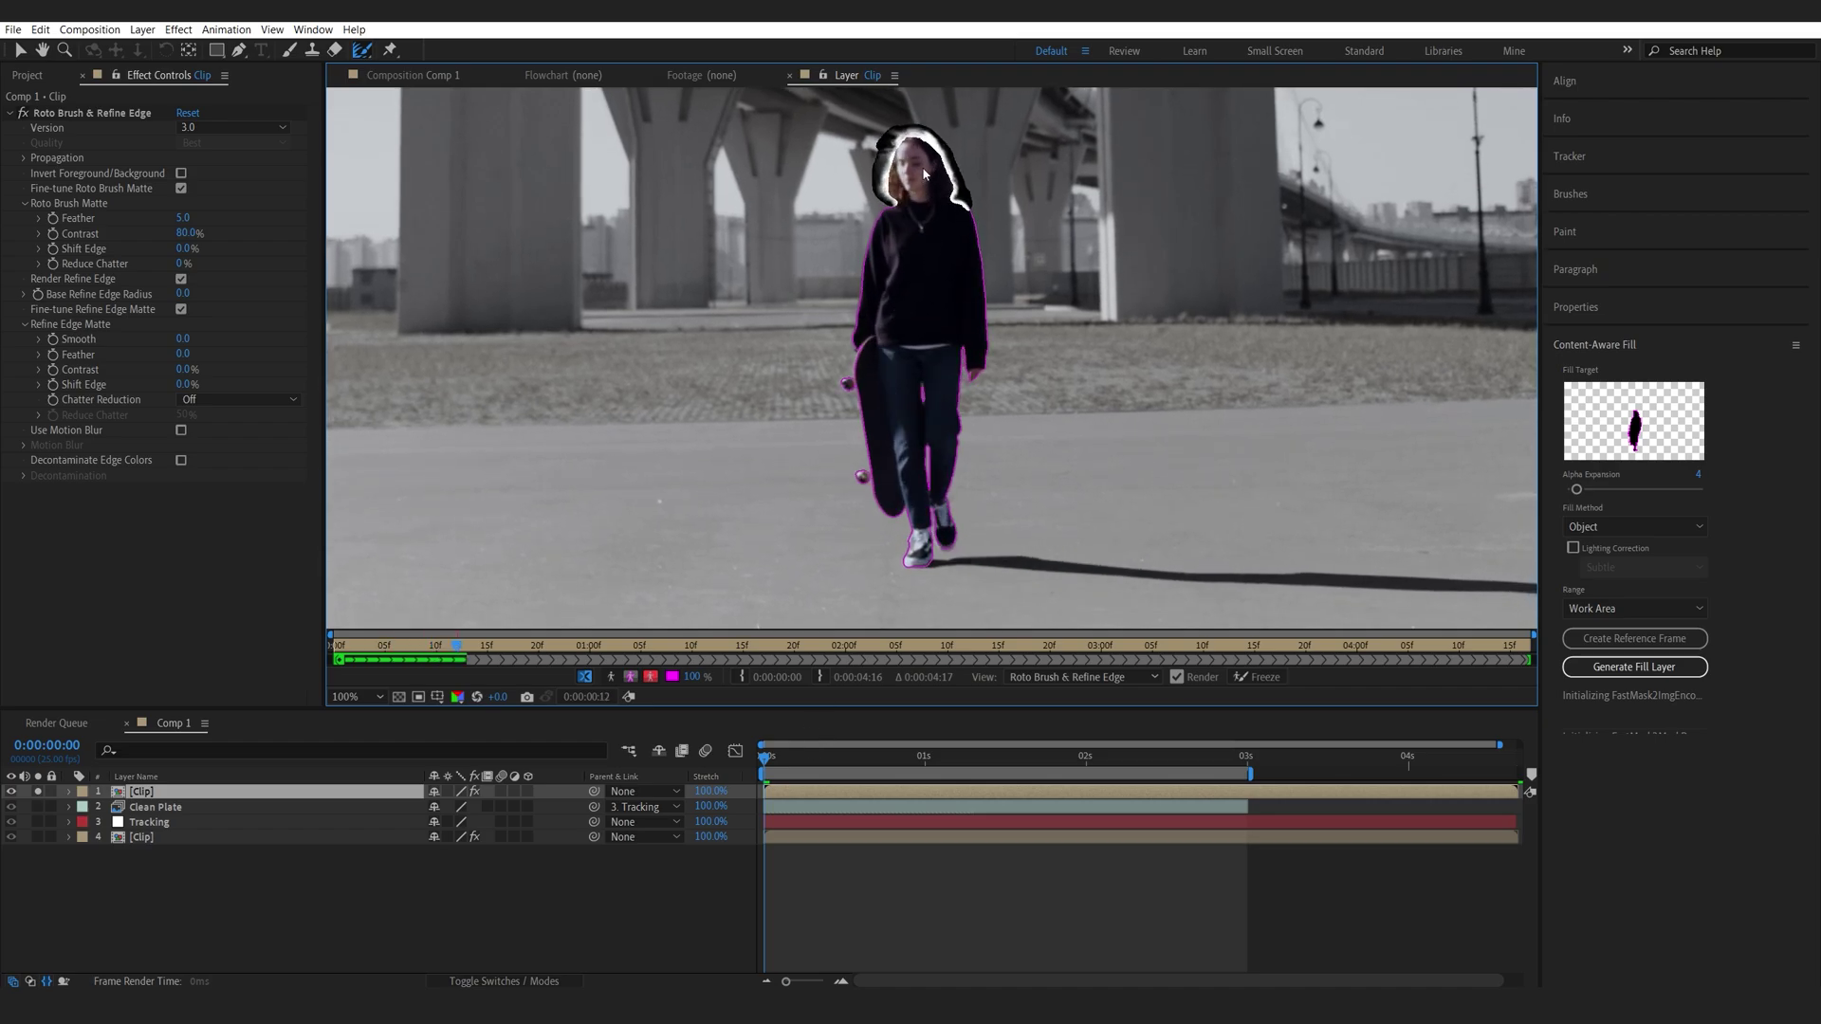
key(space)
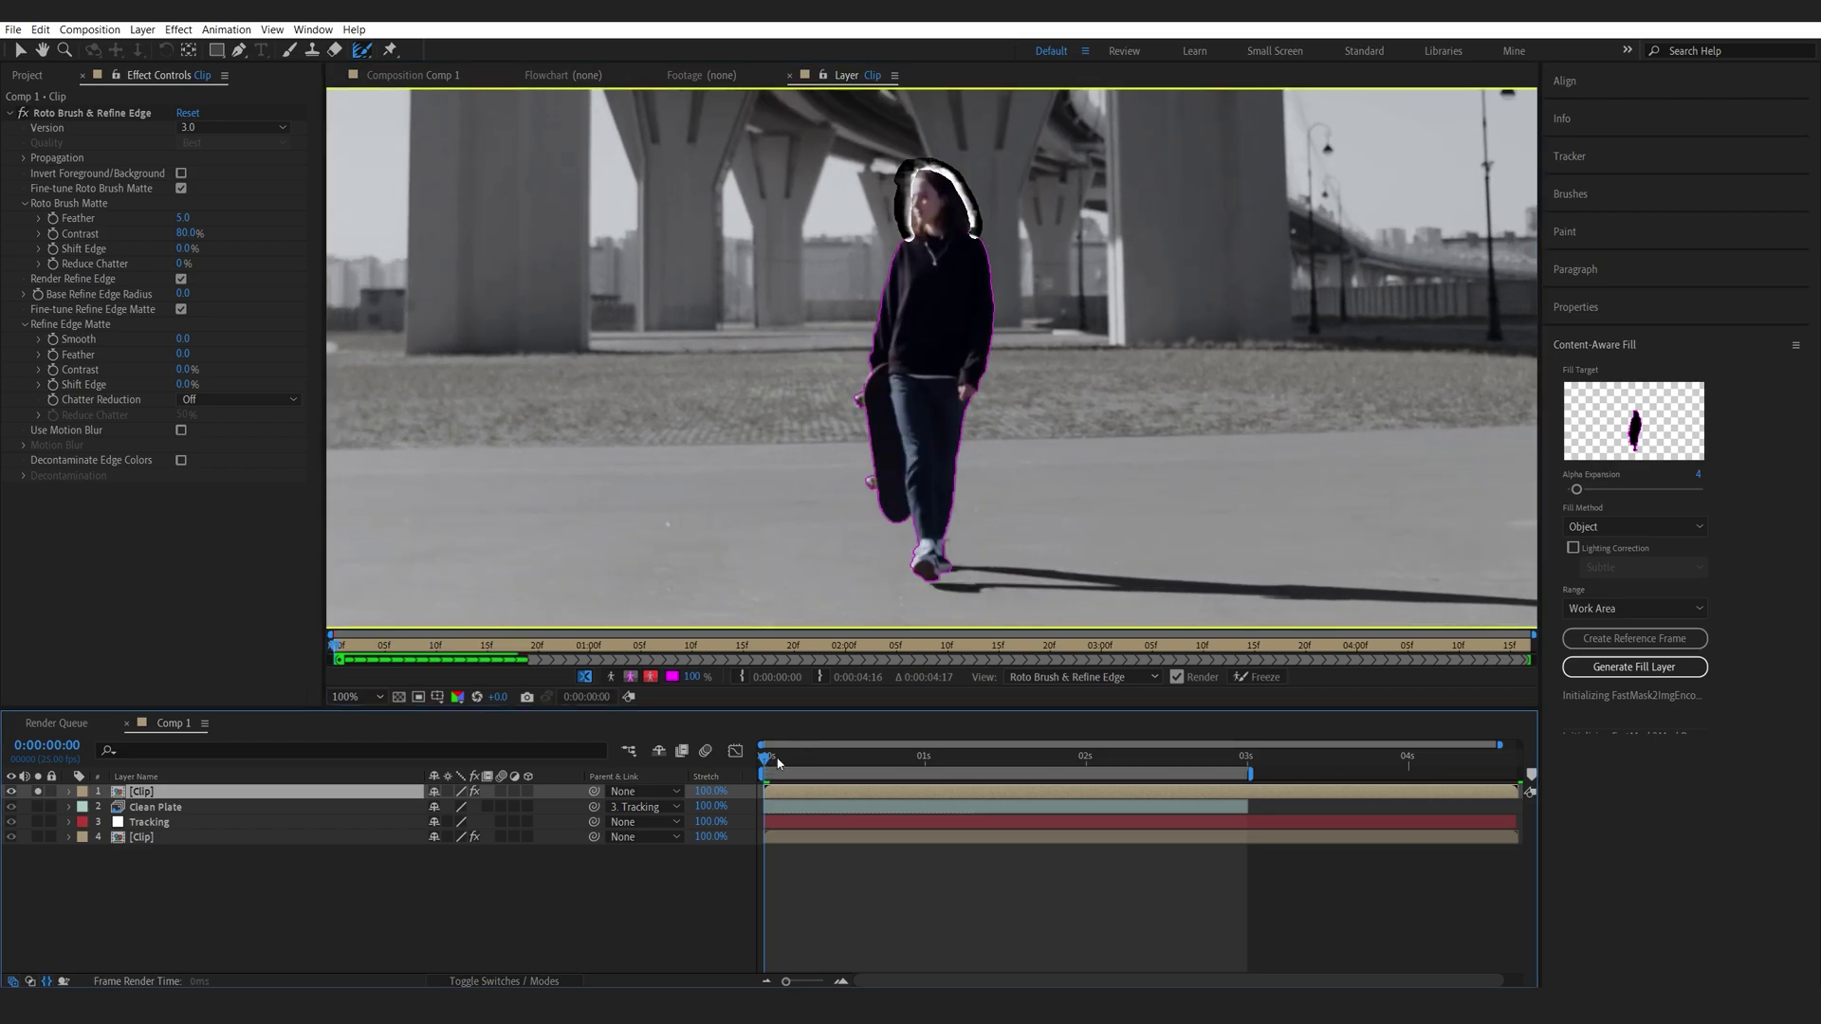
Freeze the Roto Brush matte for the whole clip and review the composition
click(1267, 677)
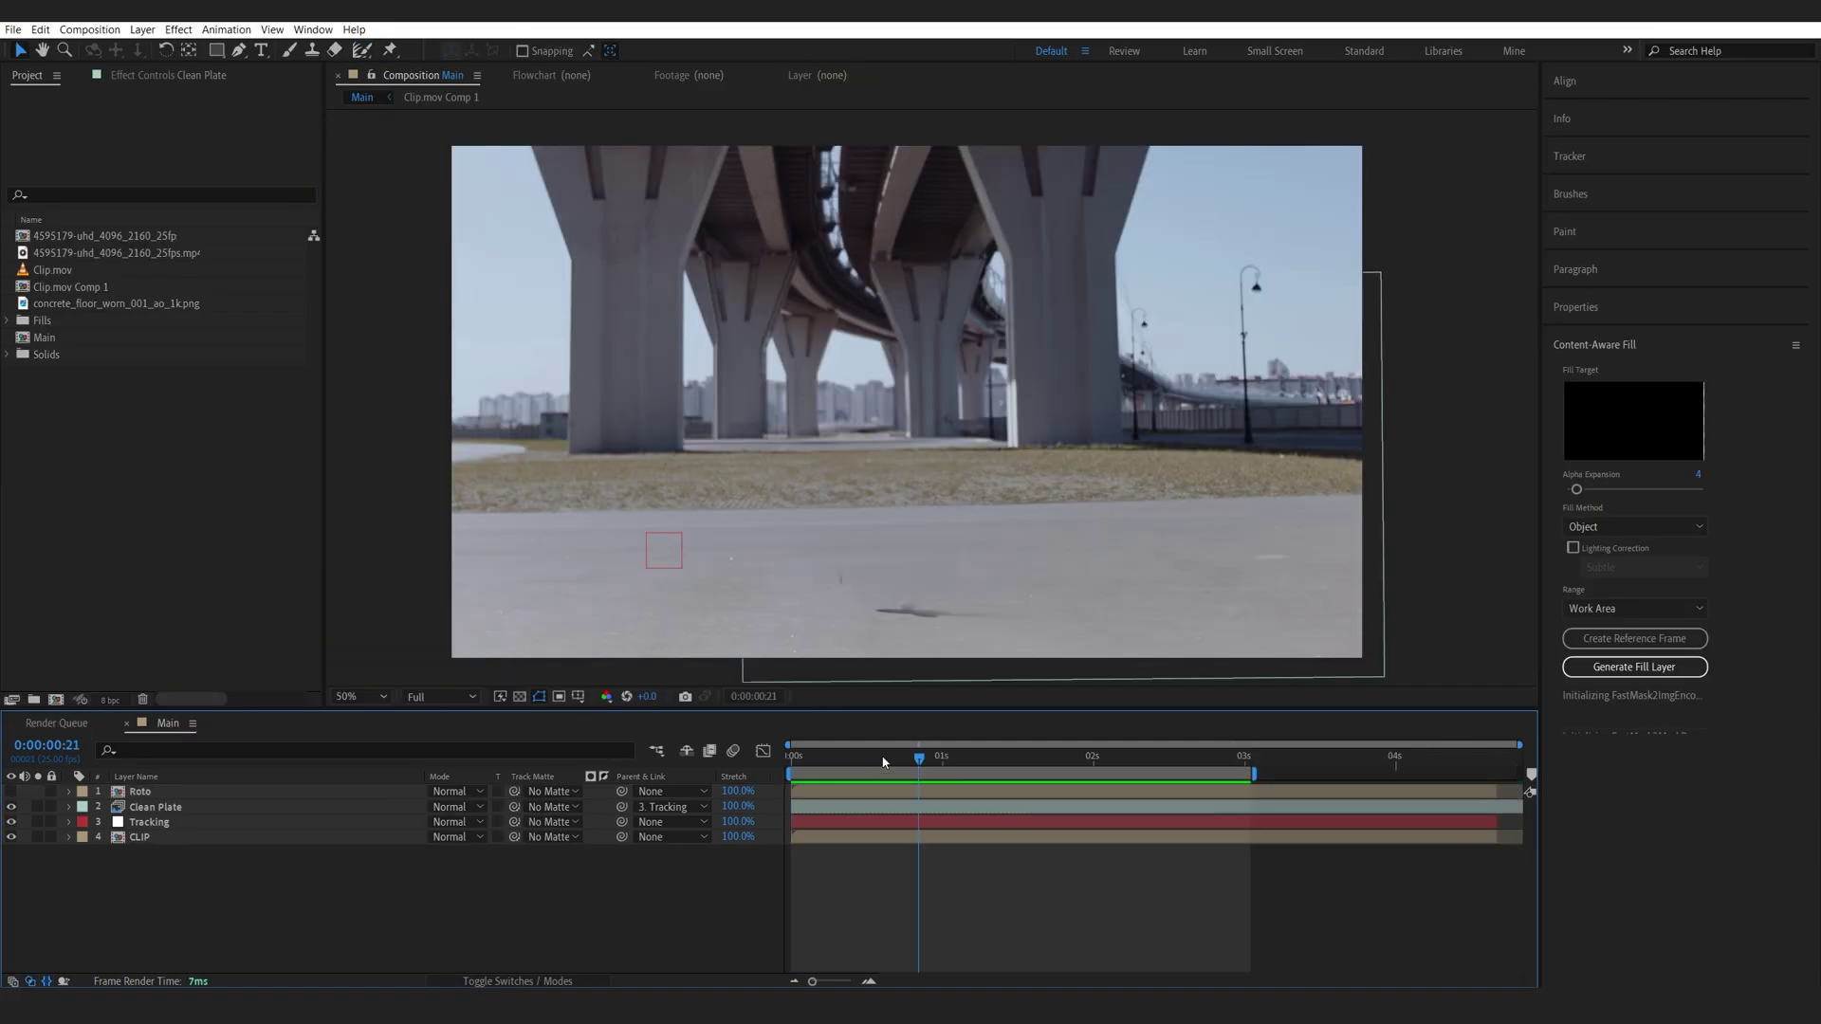
mouse_move(916, 759)
mouse_down()
mouse_move(834, 759)
mouse_move(939, 764)
mouse_move(868, 763)
mouse_move(894, 763)
mouse_up()
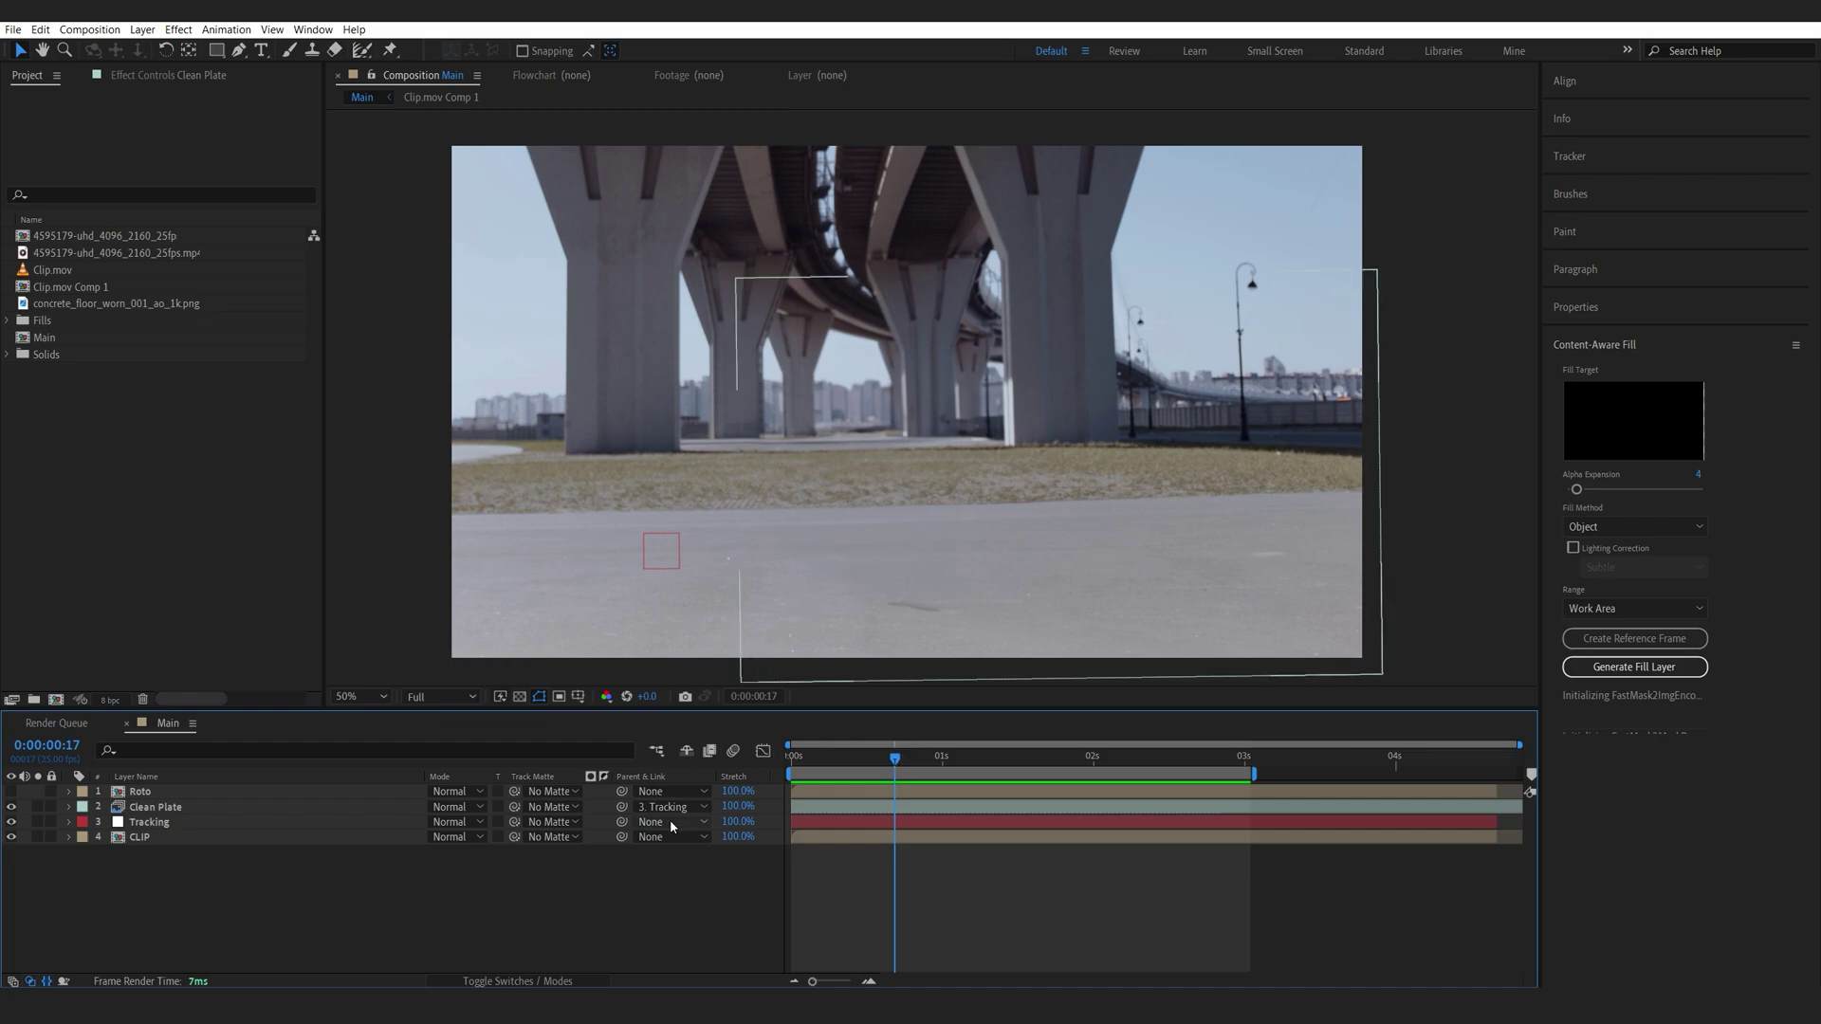
Create an adjustment layer in the Main composition and name it Color
right_click(668, 873)
mouse_move(749, 691)
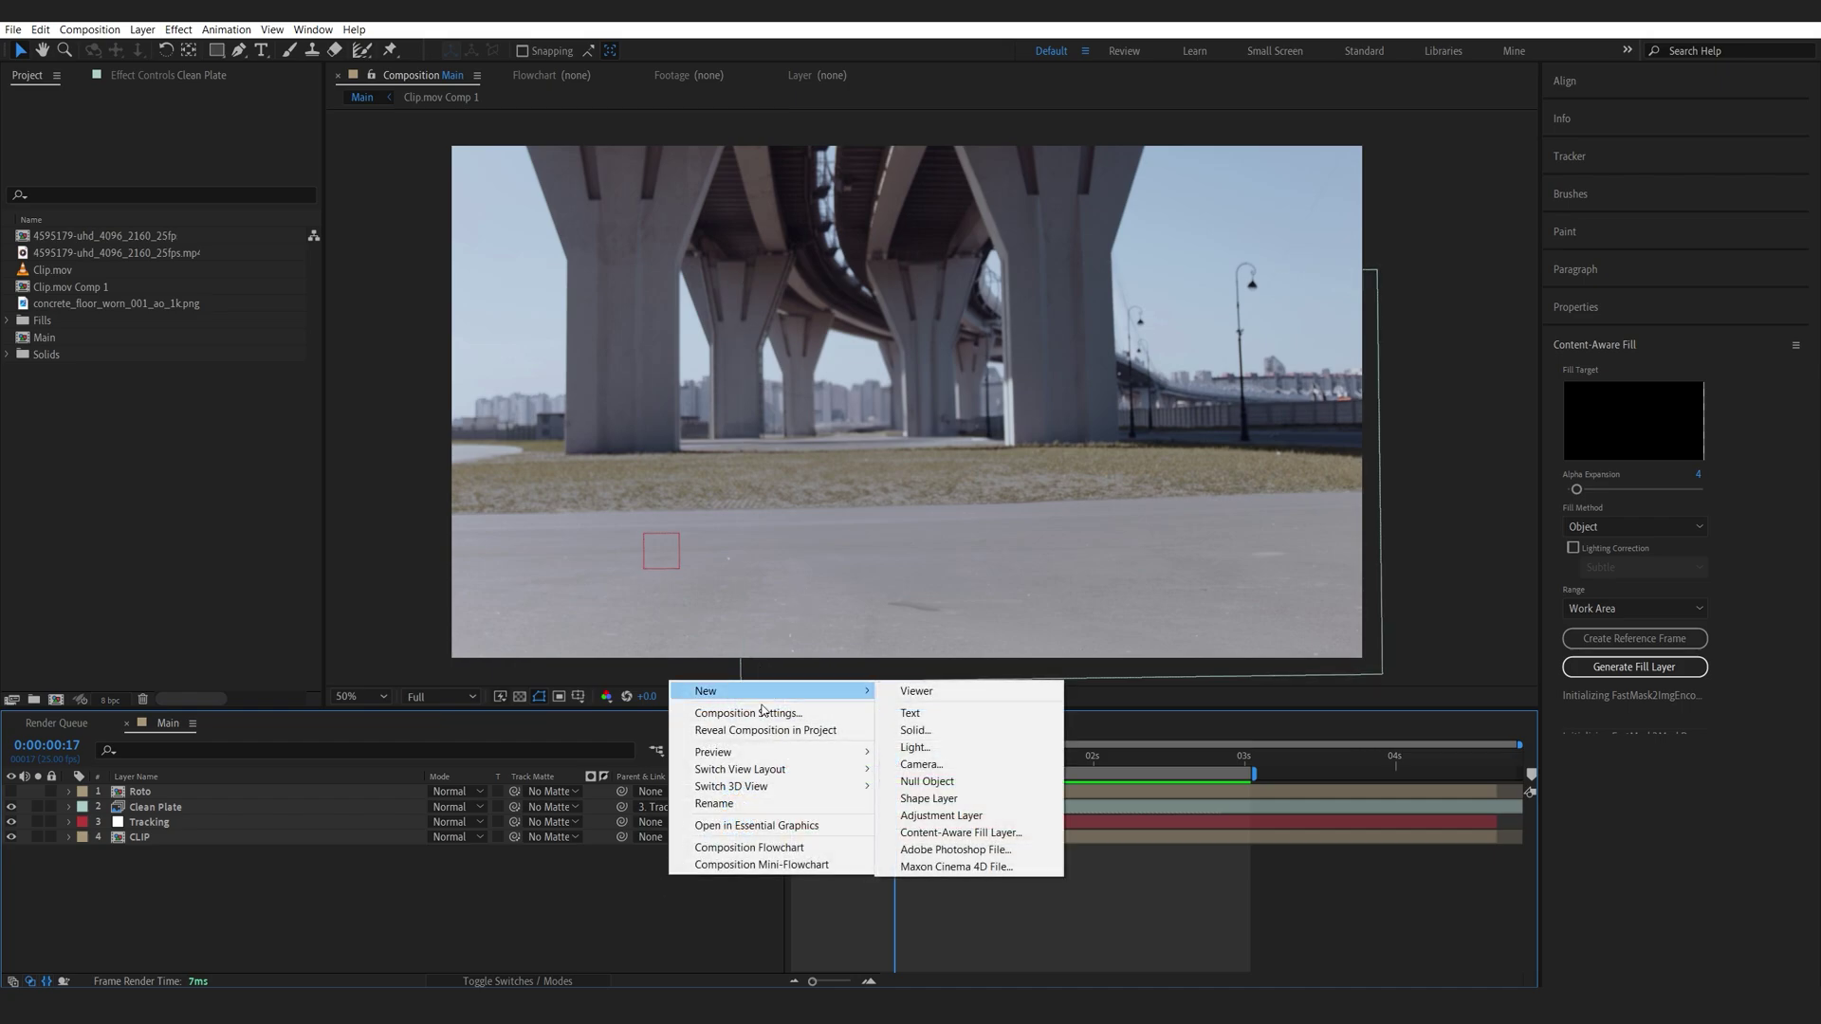
click(991, 816)
key(Return)
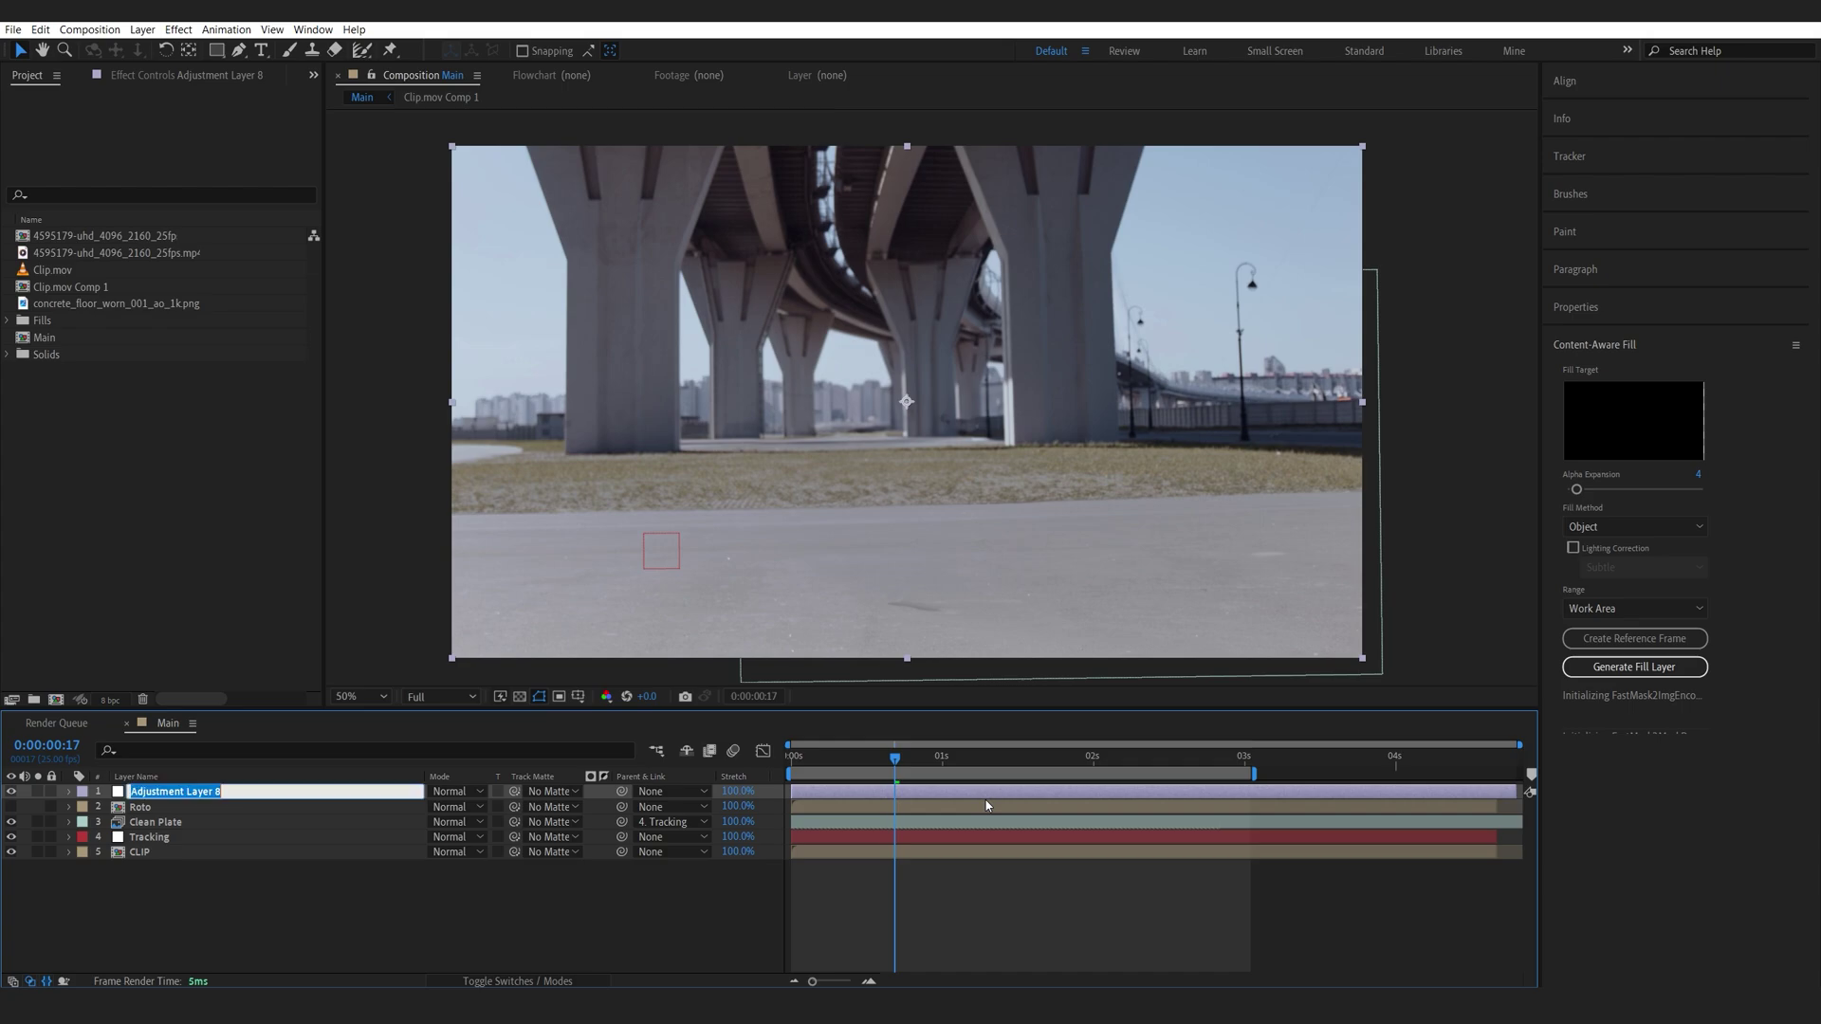
text(Color)
key(Return)
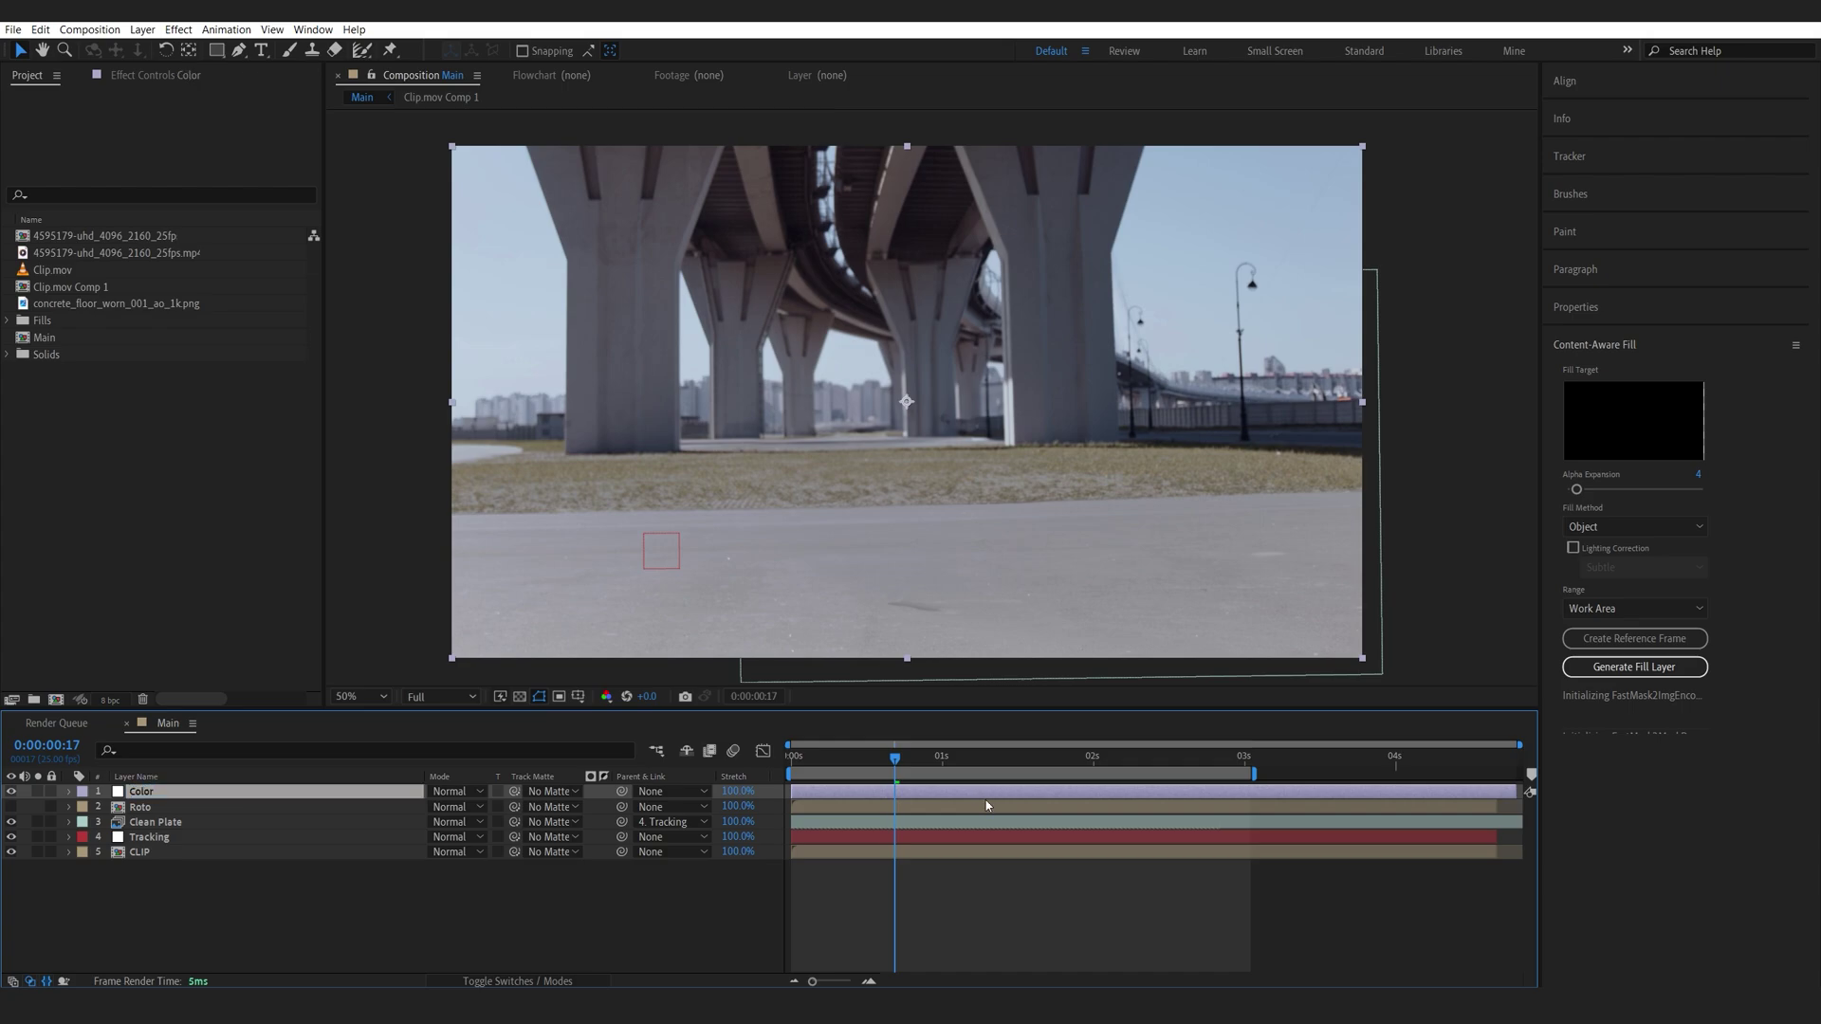
Show the Roto layer and draw a rectangular mask around the woman on the Color layer at 0:00:00:16
key(q)
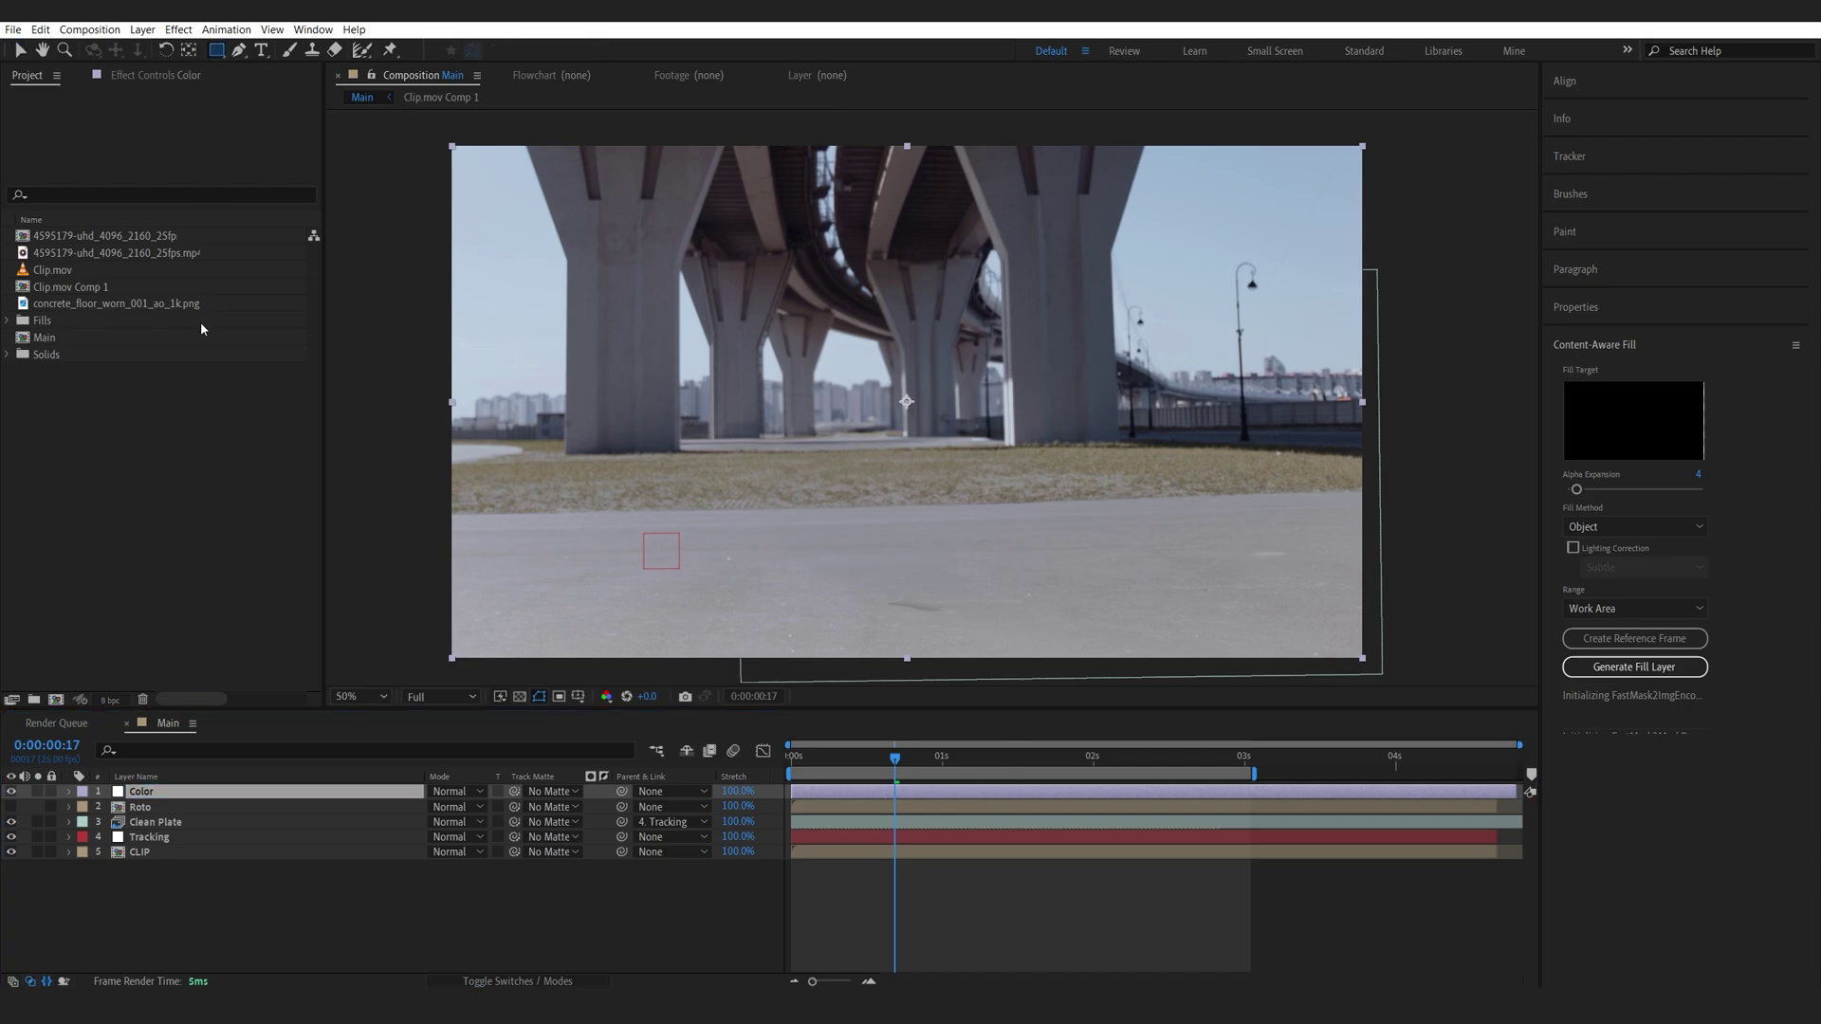
click(11, 806)
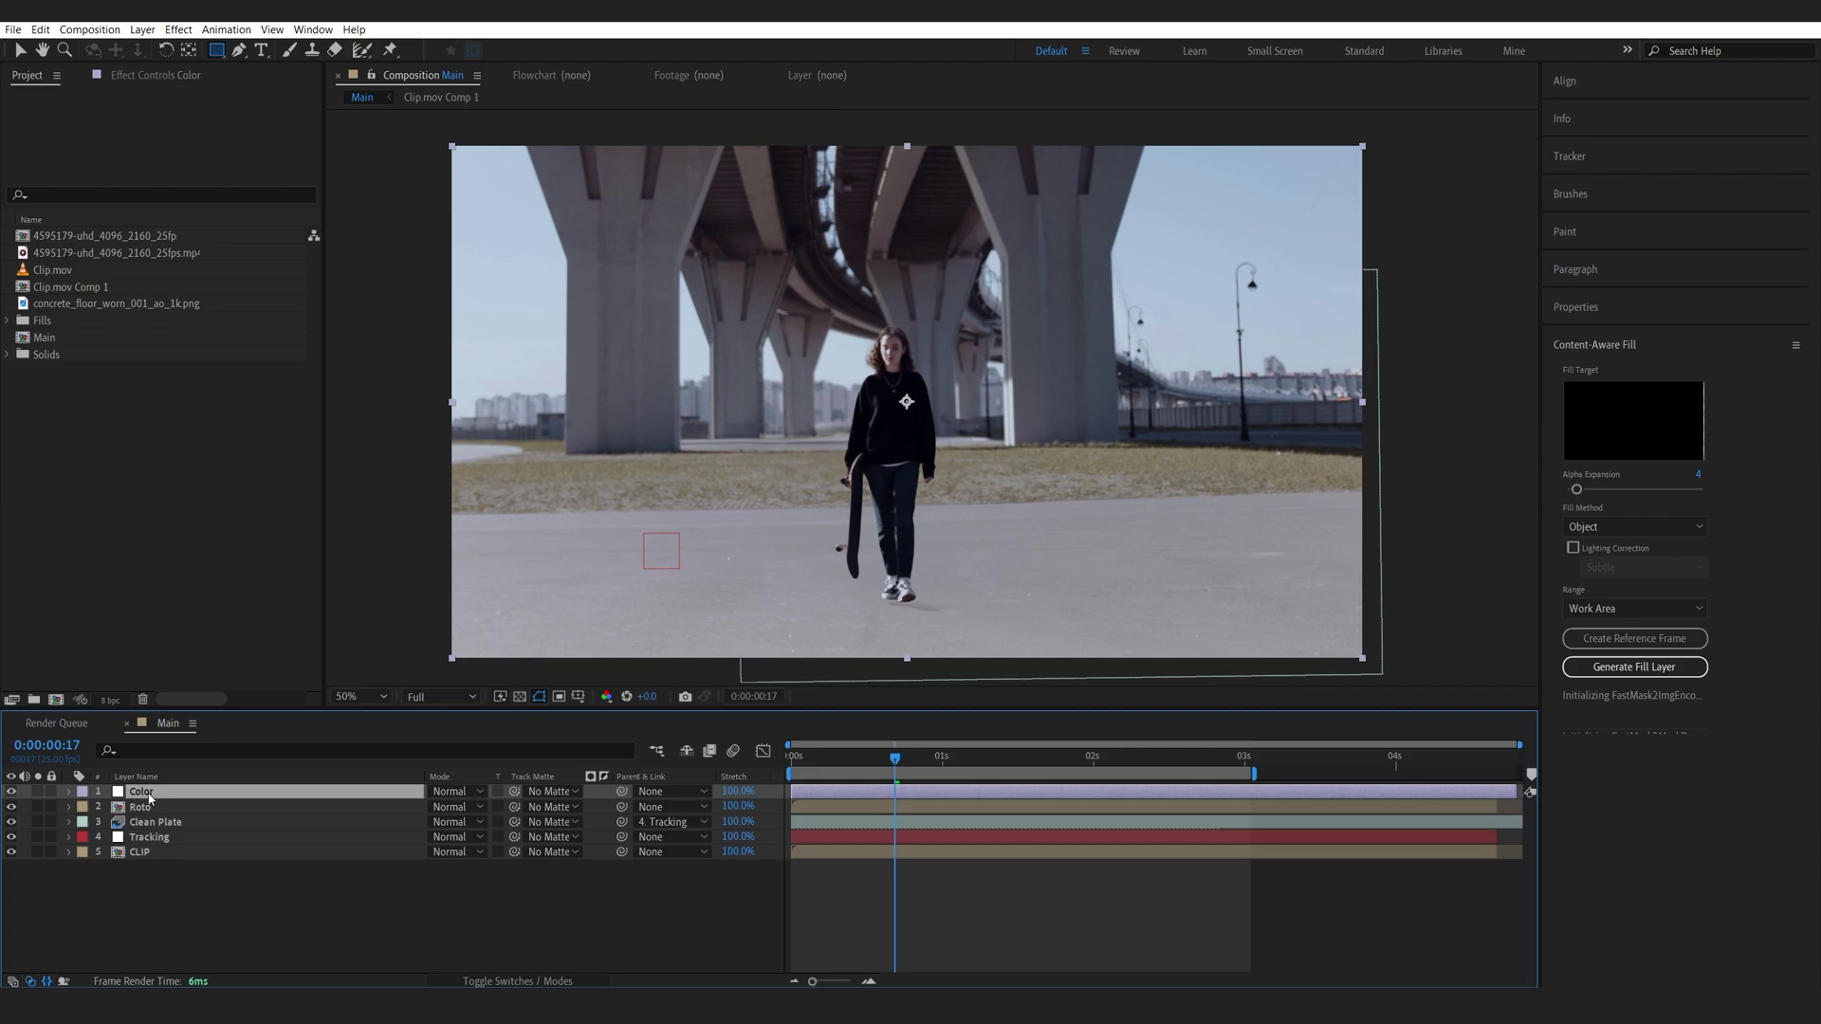
drag(895, 764, 889, 765)
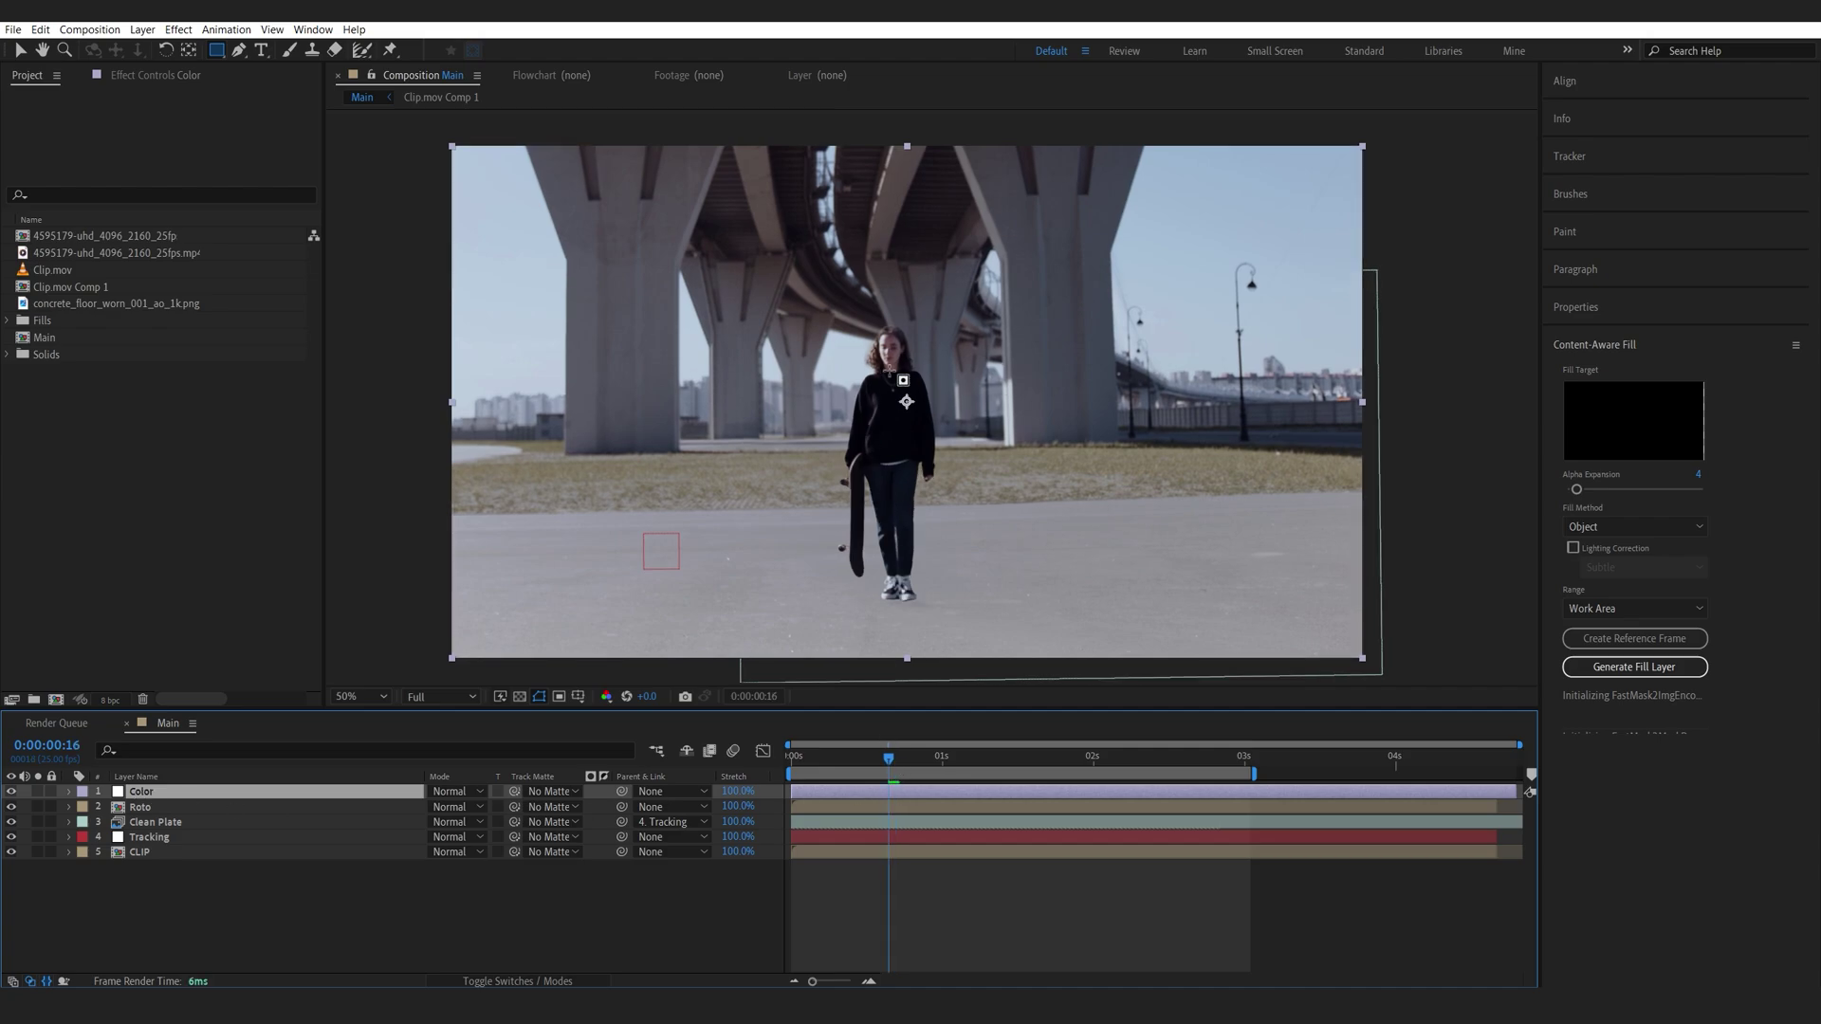
drag(800, 306, 982, 608)
key(ctrl+t)
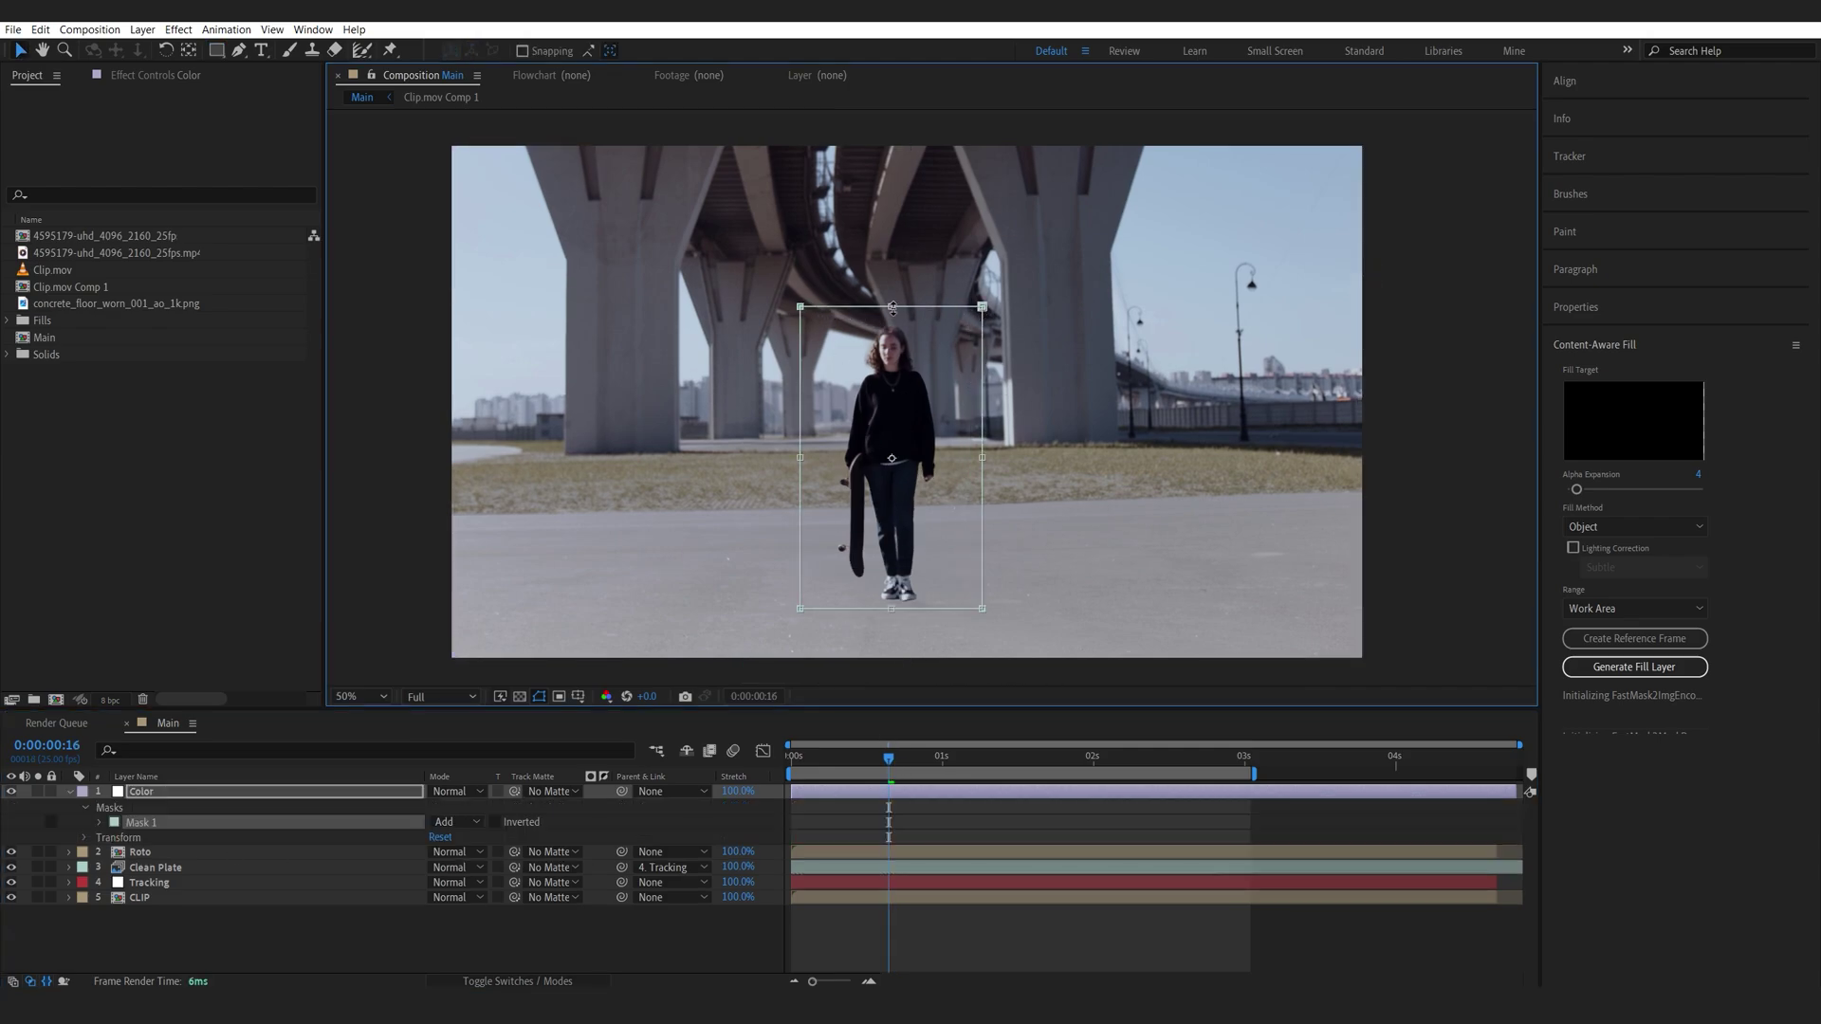
Move the Color layer's anchor point to the bottom centre of its mask, at the woman's feet
click(162, 792)
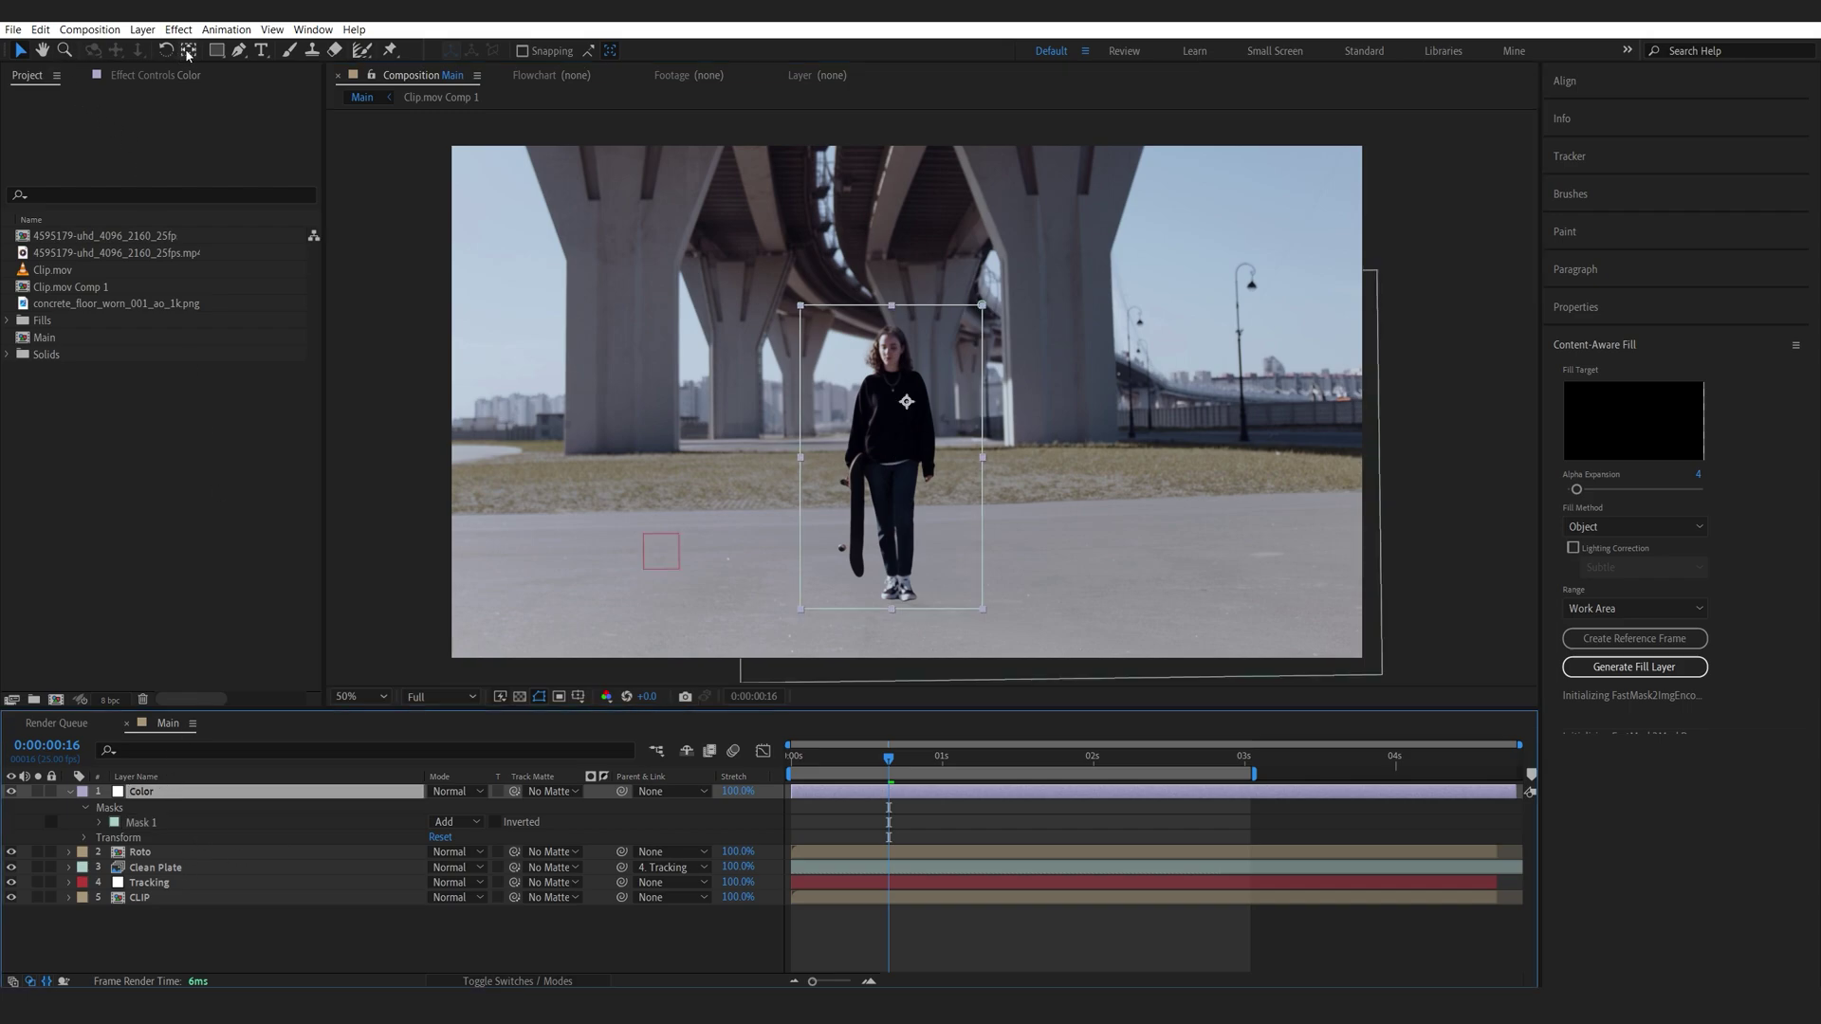
drag(906, 401, 893, 597)
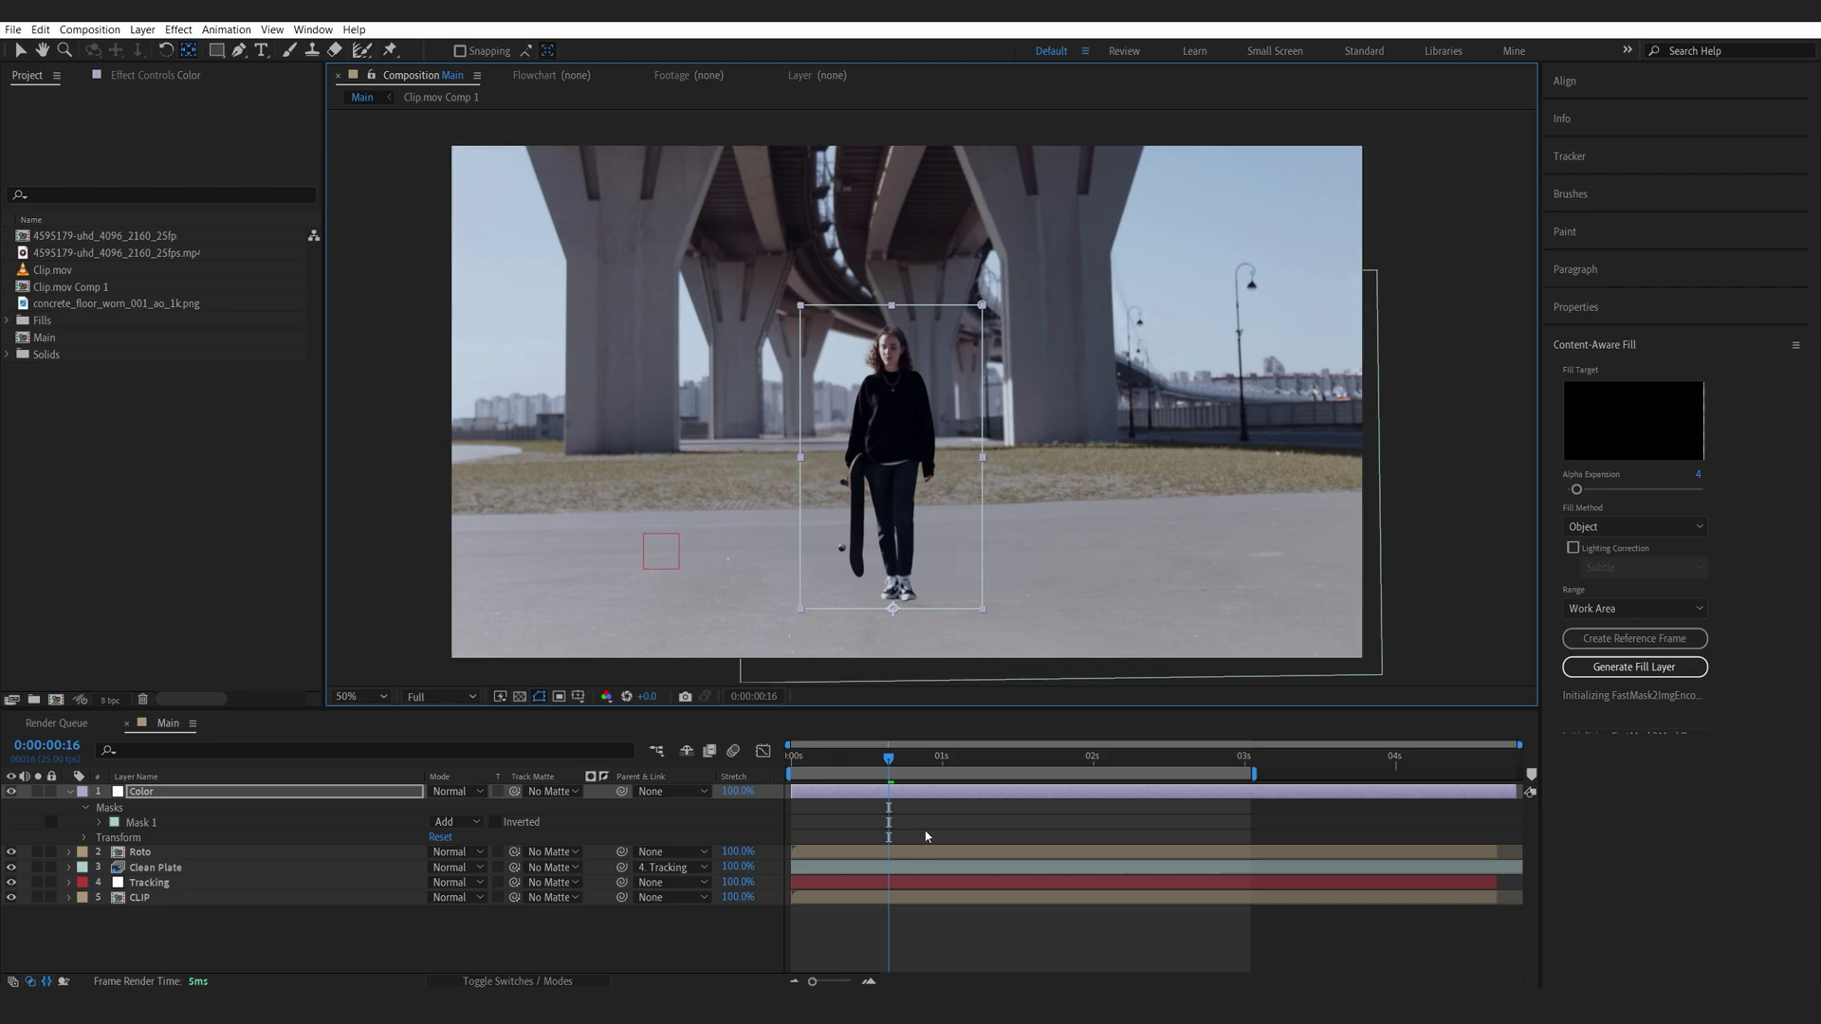
click(900, 811)
click(900, 790)
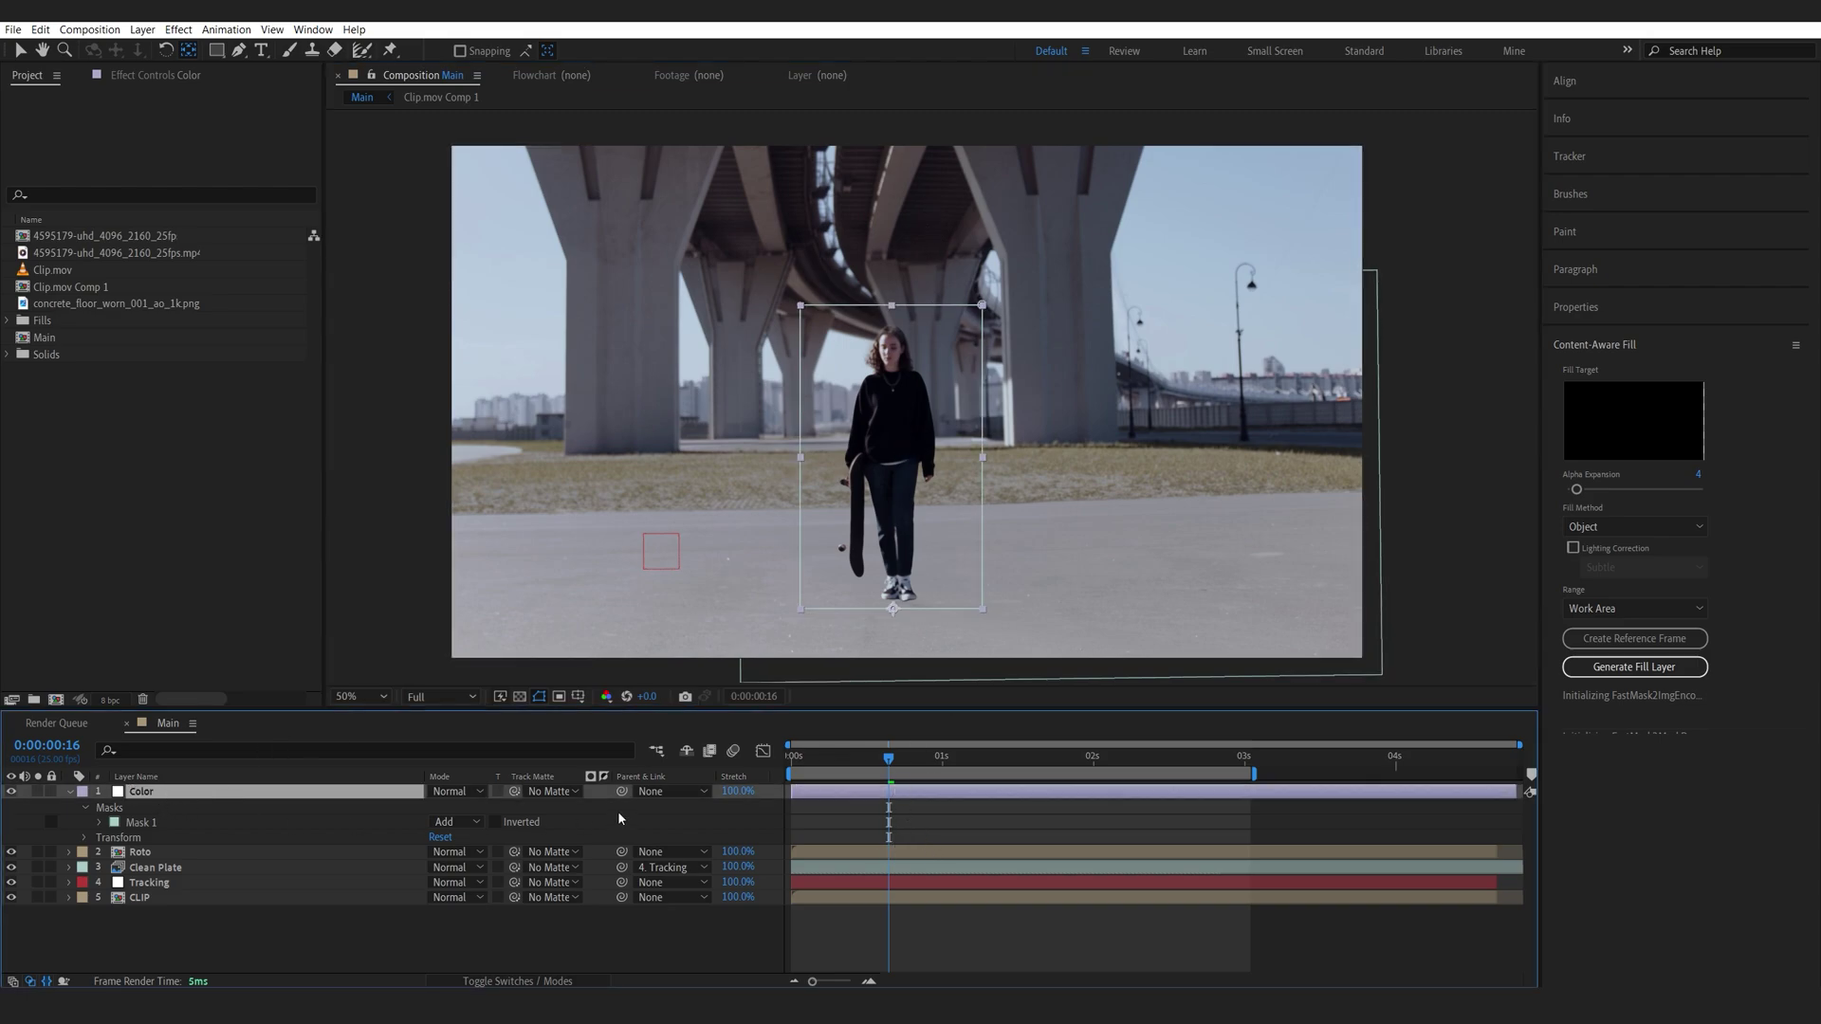
Parent the Color layer to Tracking and keyframe its Scale at 0% at 0:00:00:00 and 100% at 0:00:00:16
drag(623, 795, 161, 883)
key(s)
click(115, 807)
drag(814, 757, 789, 757)
click(459, 807)
text(00)
click(640, 904)
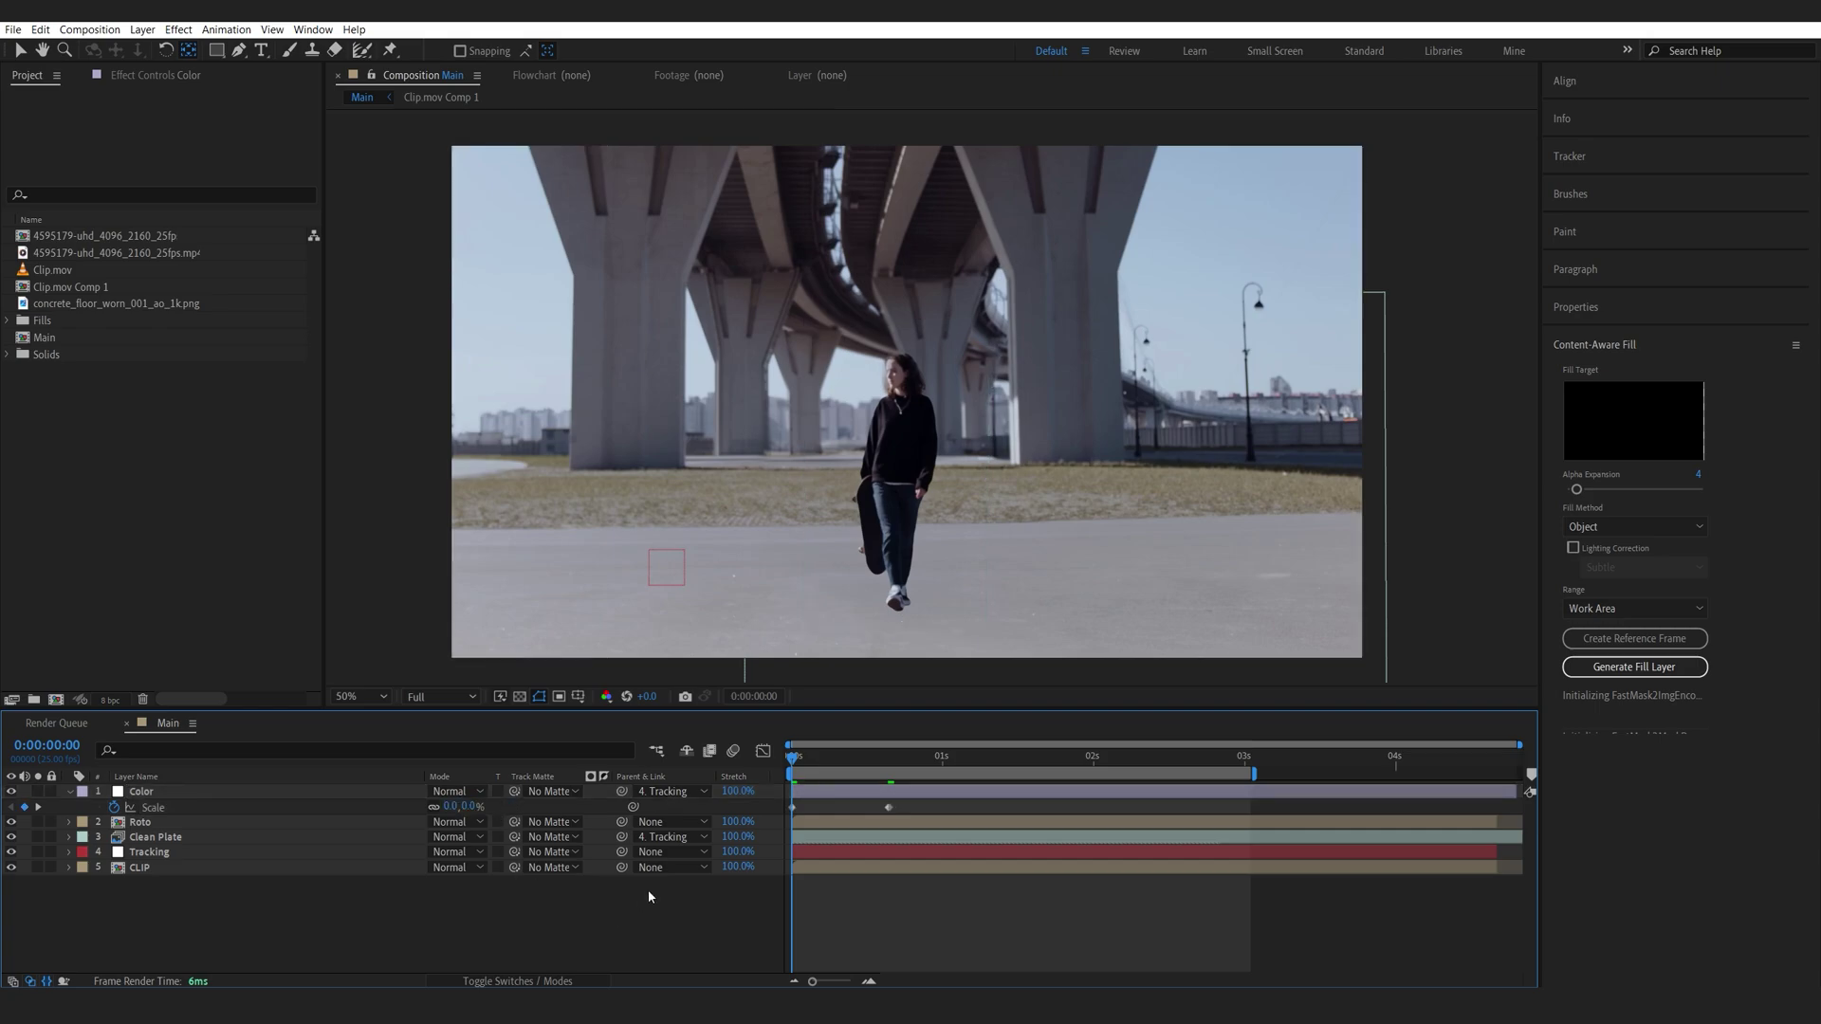
Add a 100% Scale keyframe to the Color layer at 0:00:02:00 and paste the 0% keyframe at 0:00:02:14
click(798, 764)
click(800, 789)
drag(800, 762, 1098, 782)
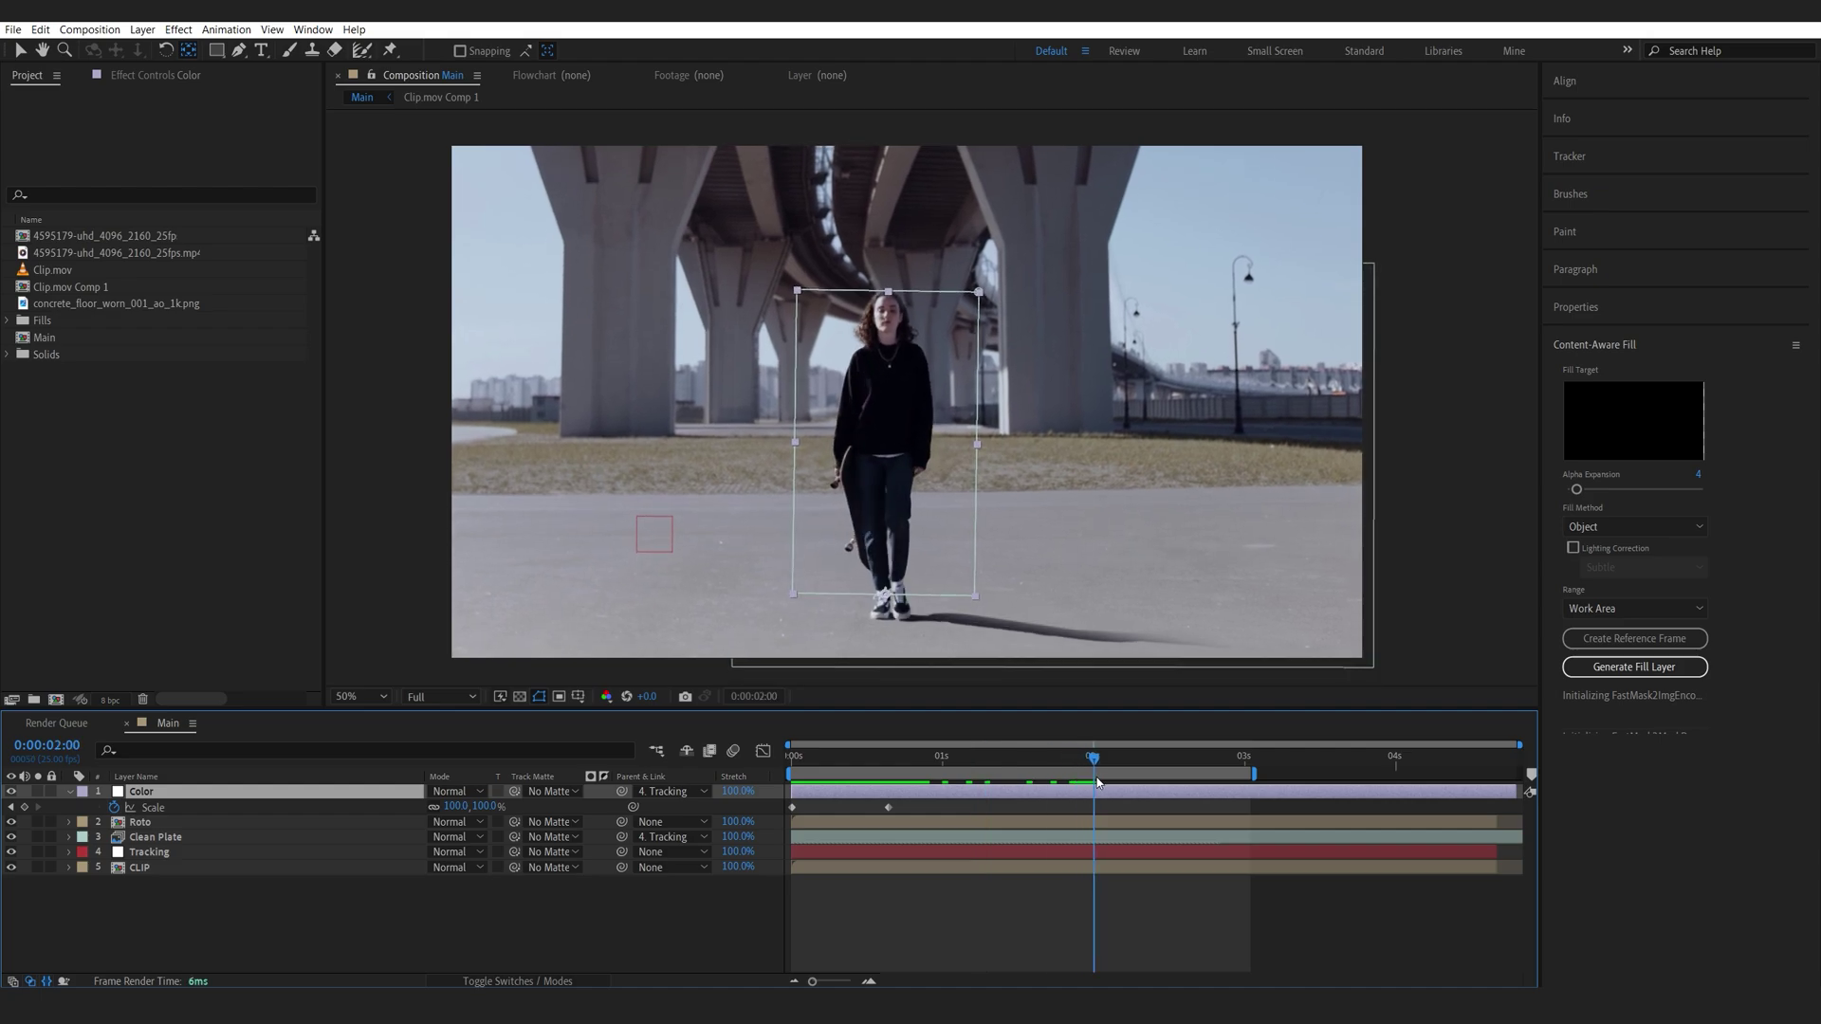
click(25, 807)
click(1179, 761)
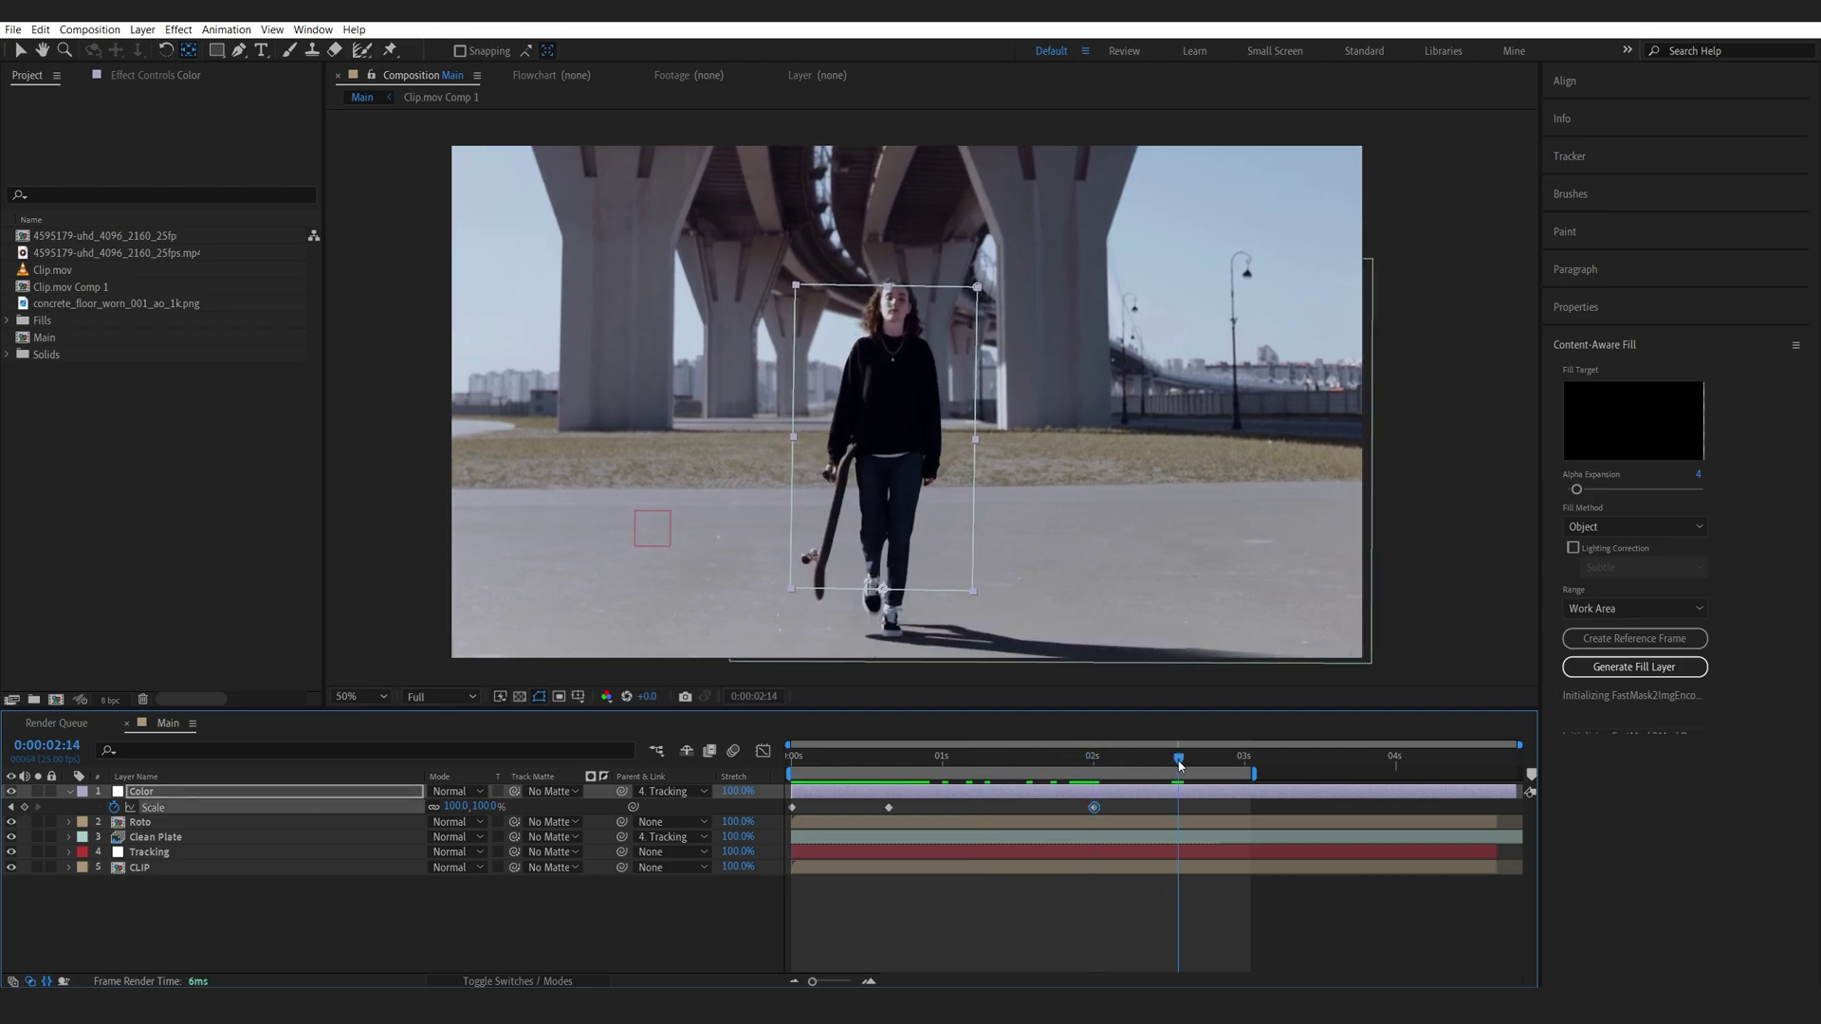
drag(808, 813, 787, 802)
key(ctrl+c)
key(ctrl+v)
Ease all four Scale keyframes of the Color layer and shape the speed curve for a fast opening and closing
drag(1212, 801, 777, 856)
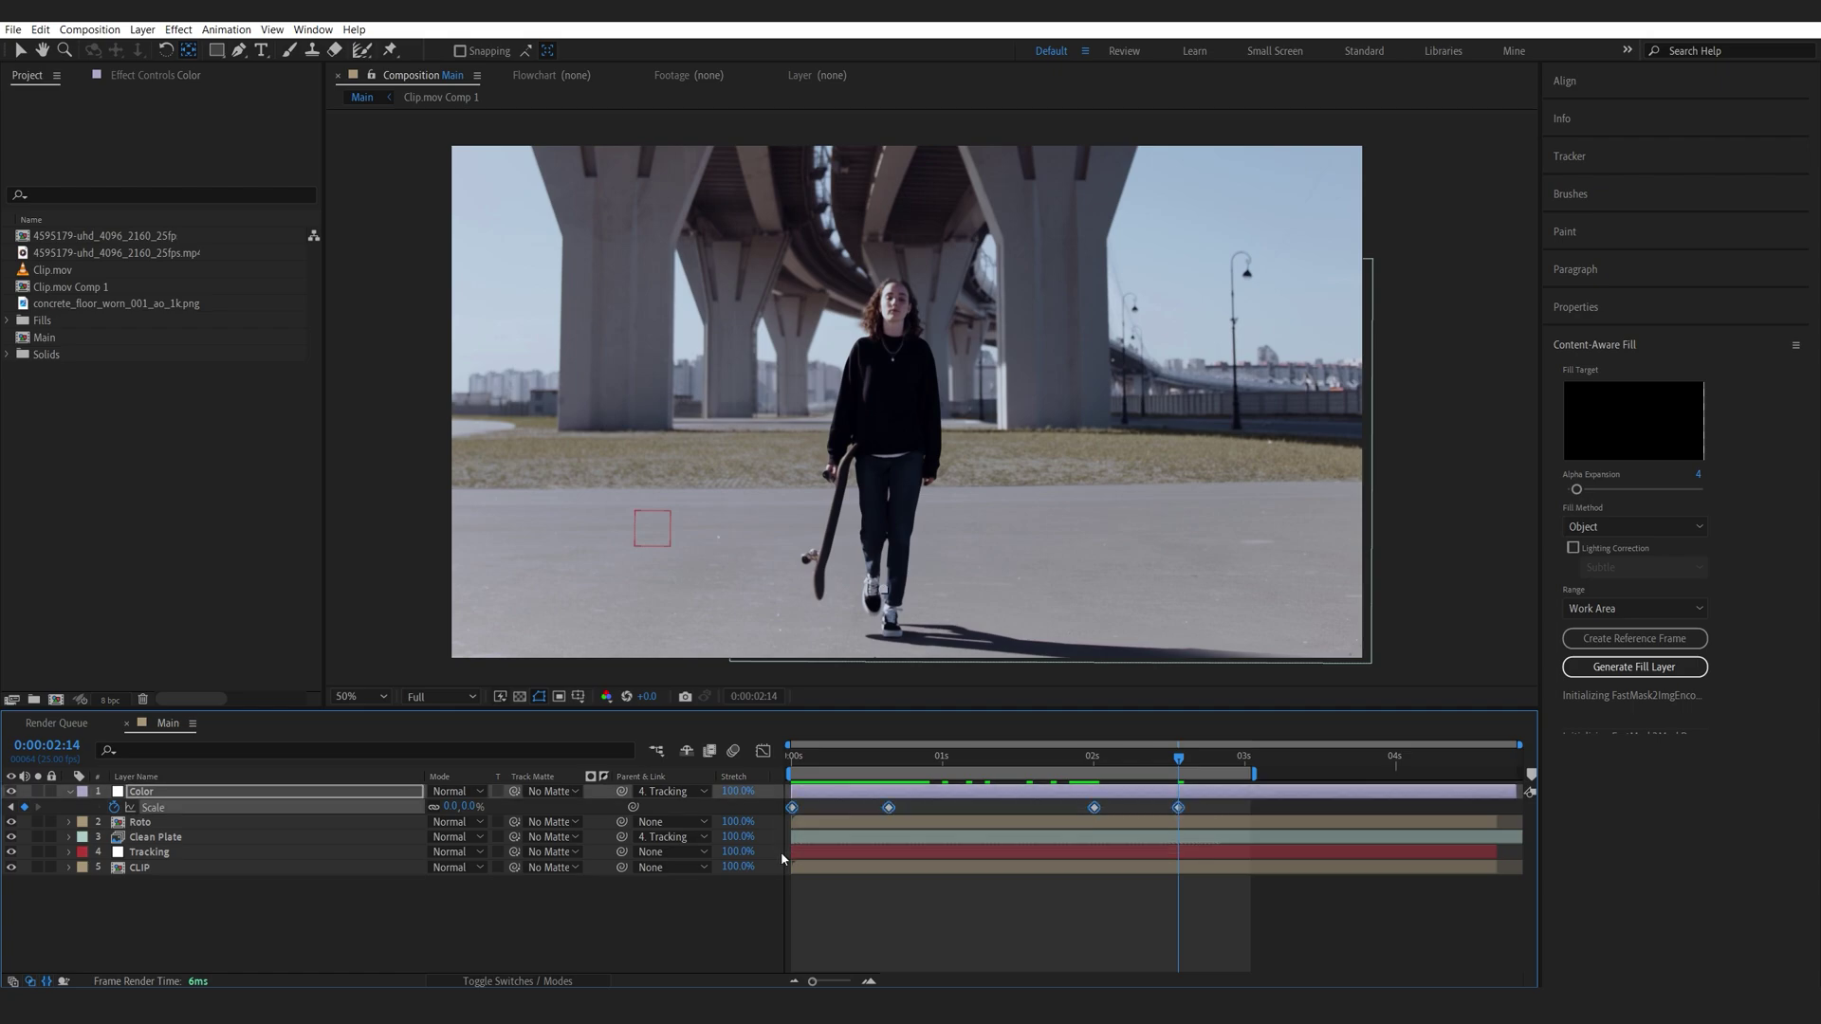
click(763, 751)
drag(876, 882, 839, 861)
drag(1110, 854, 1136, 888)
drag(811, 758, 770, 754)
click(906, 760)
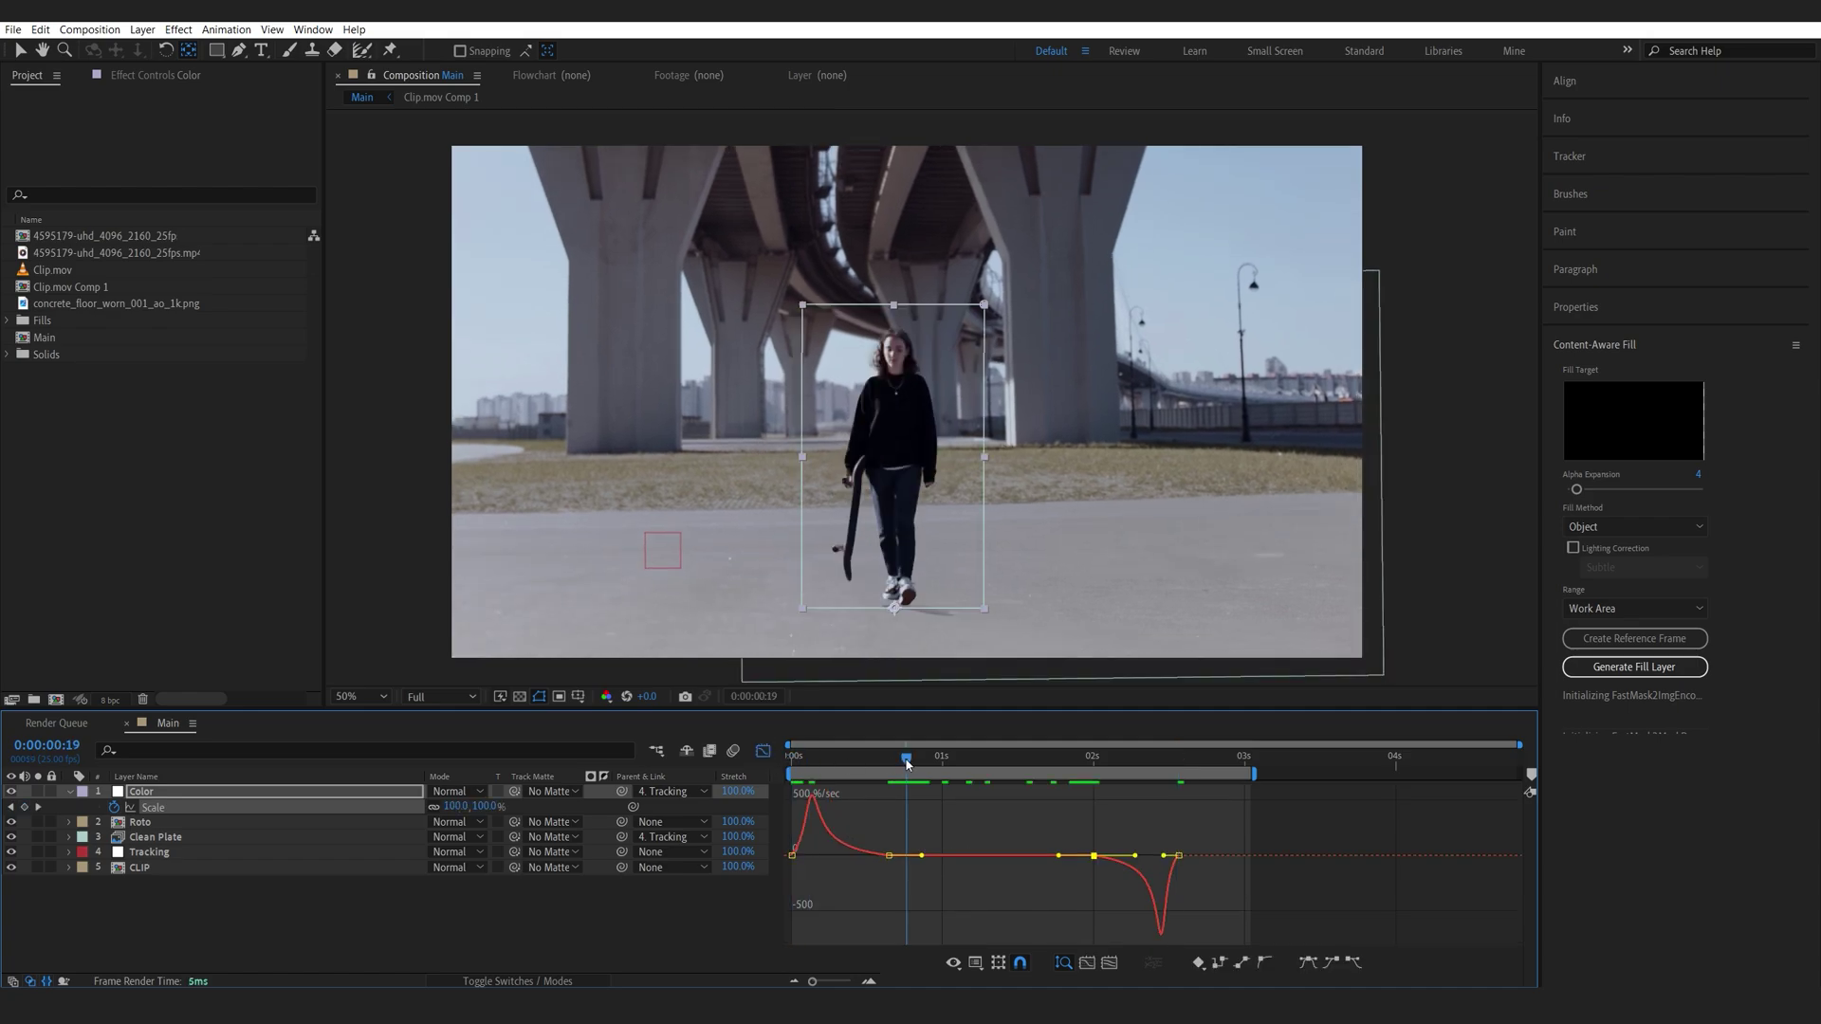
key(shift+F3)
Apply the Tritone effect to the Color layer and set its Midtones to orange E3943D
click(930, 814)
click(922, 791)
key(ctrl+space)
text(tr)
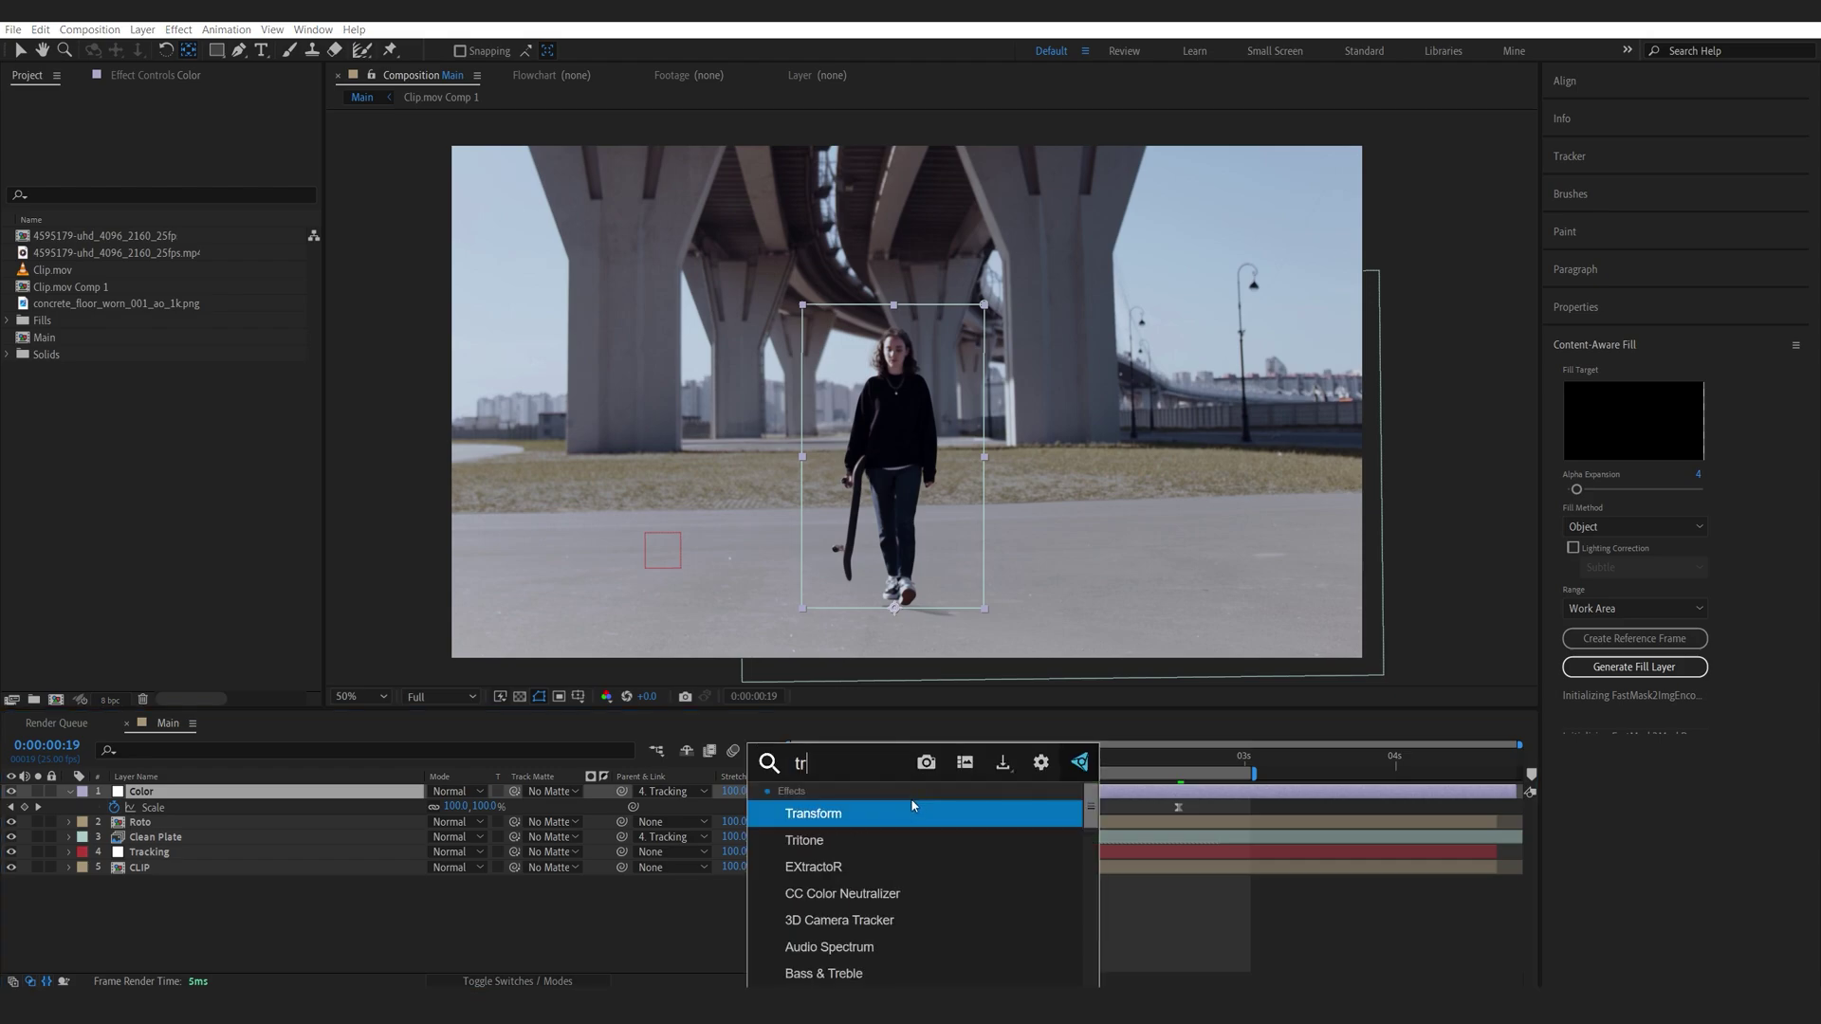
click(831, 841)
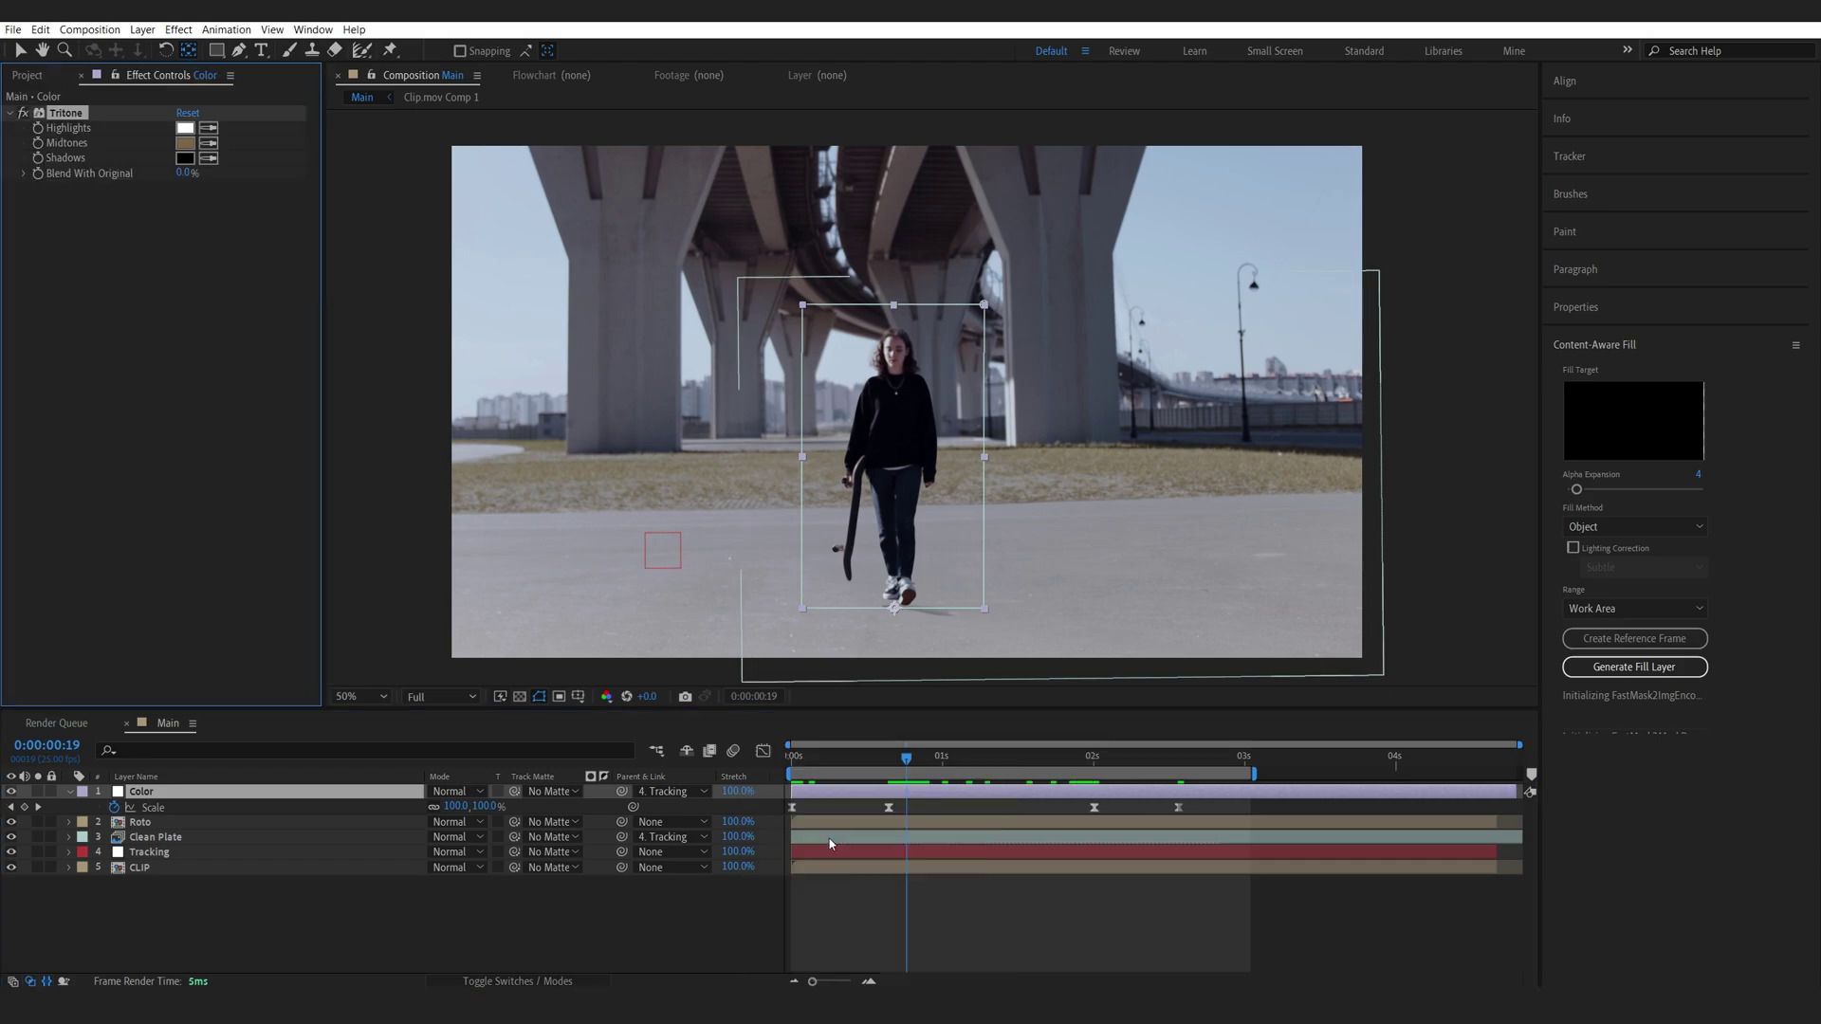
click(186, 151)
click(238, 352)
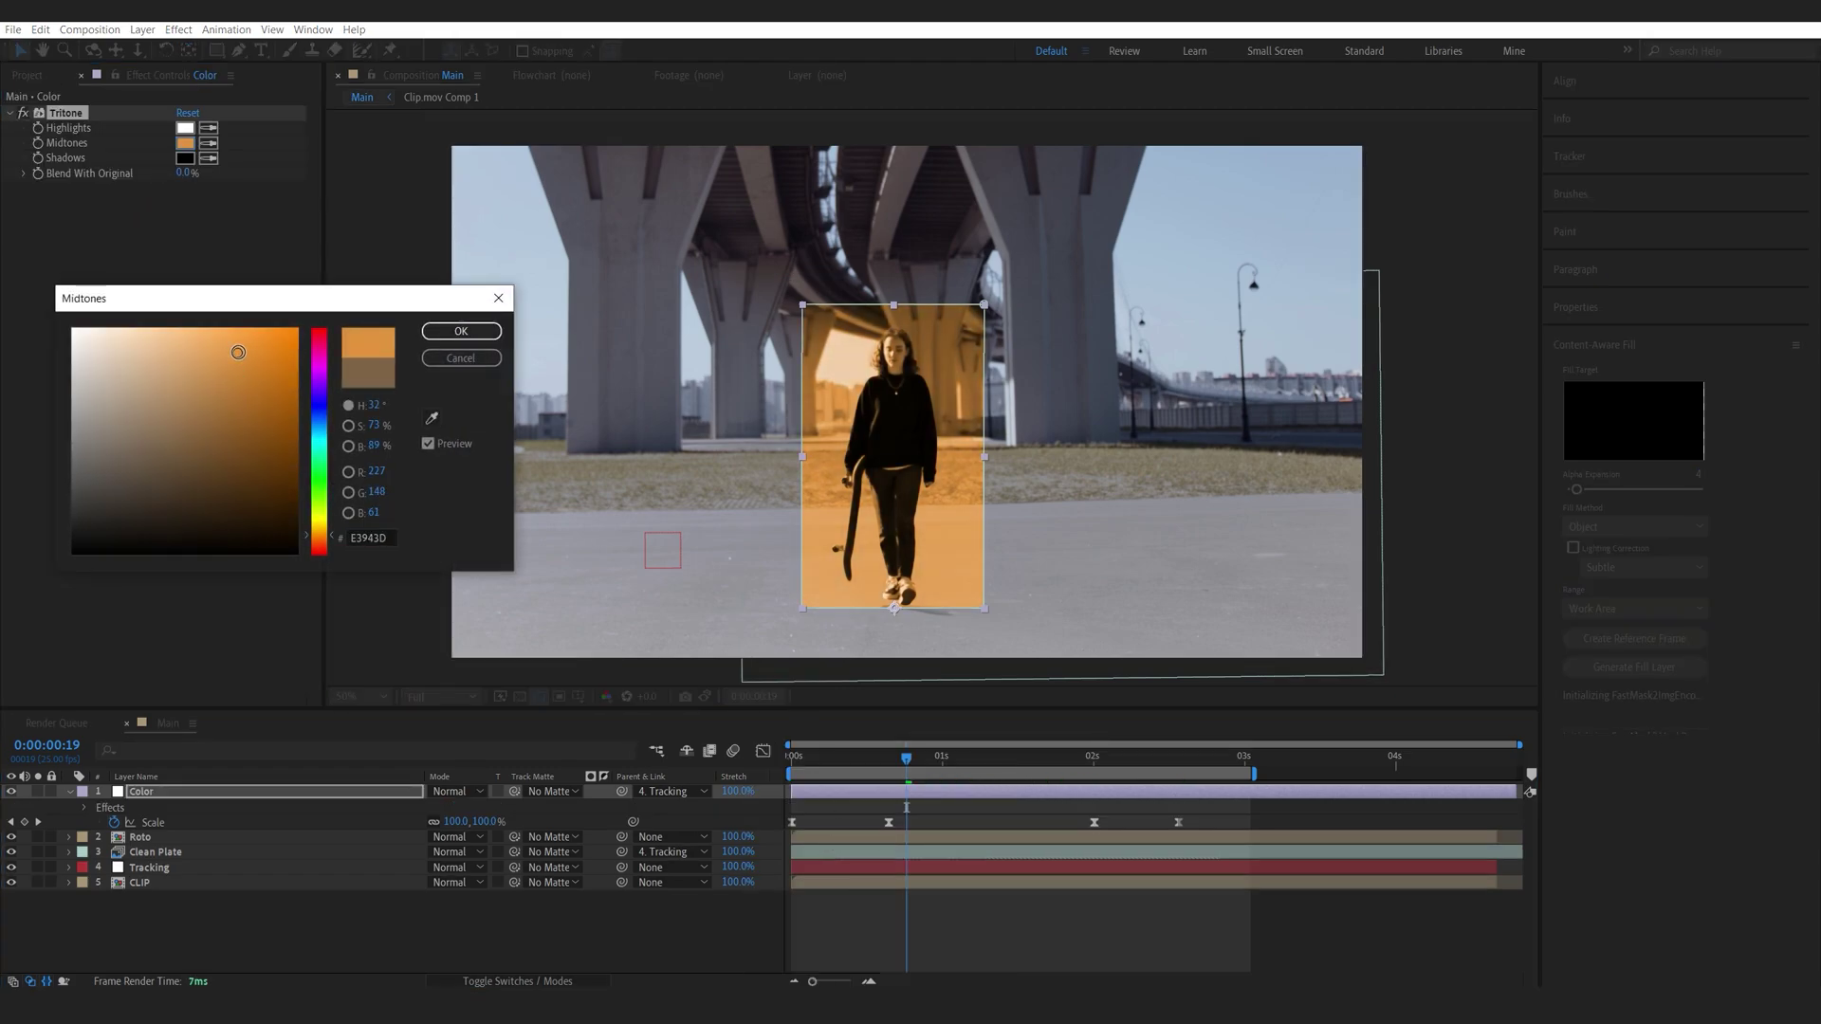
click(461, 331)
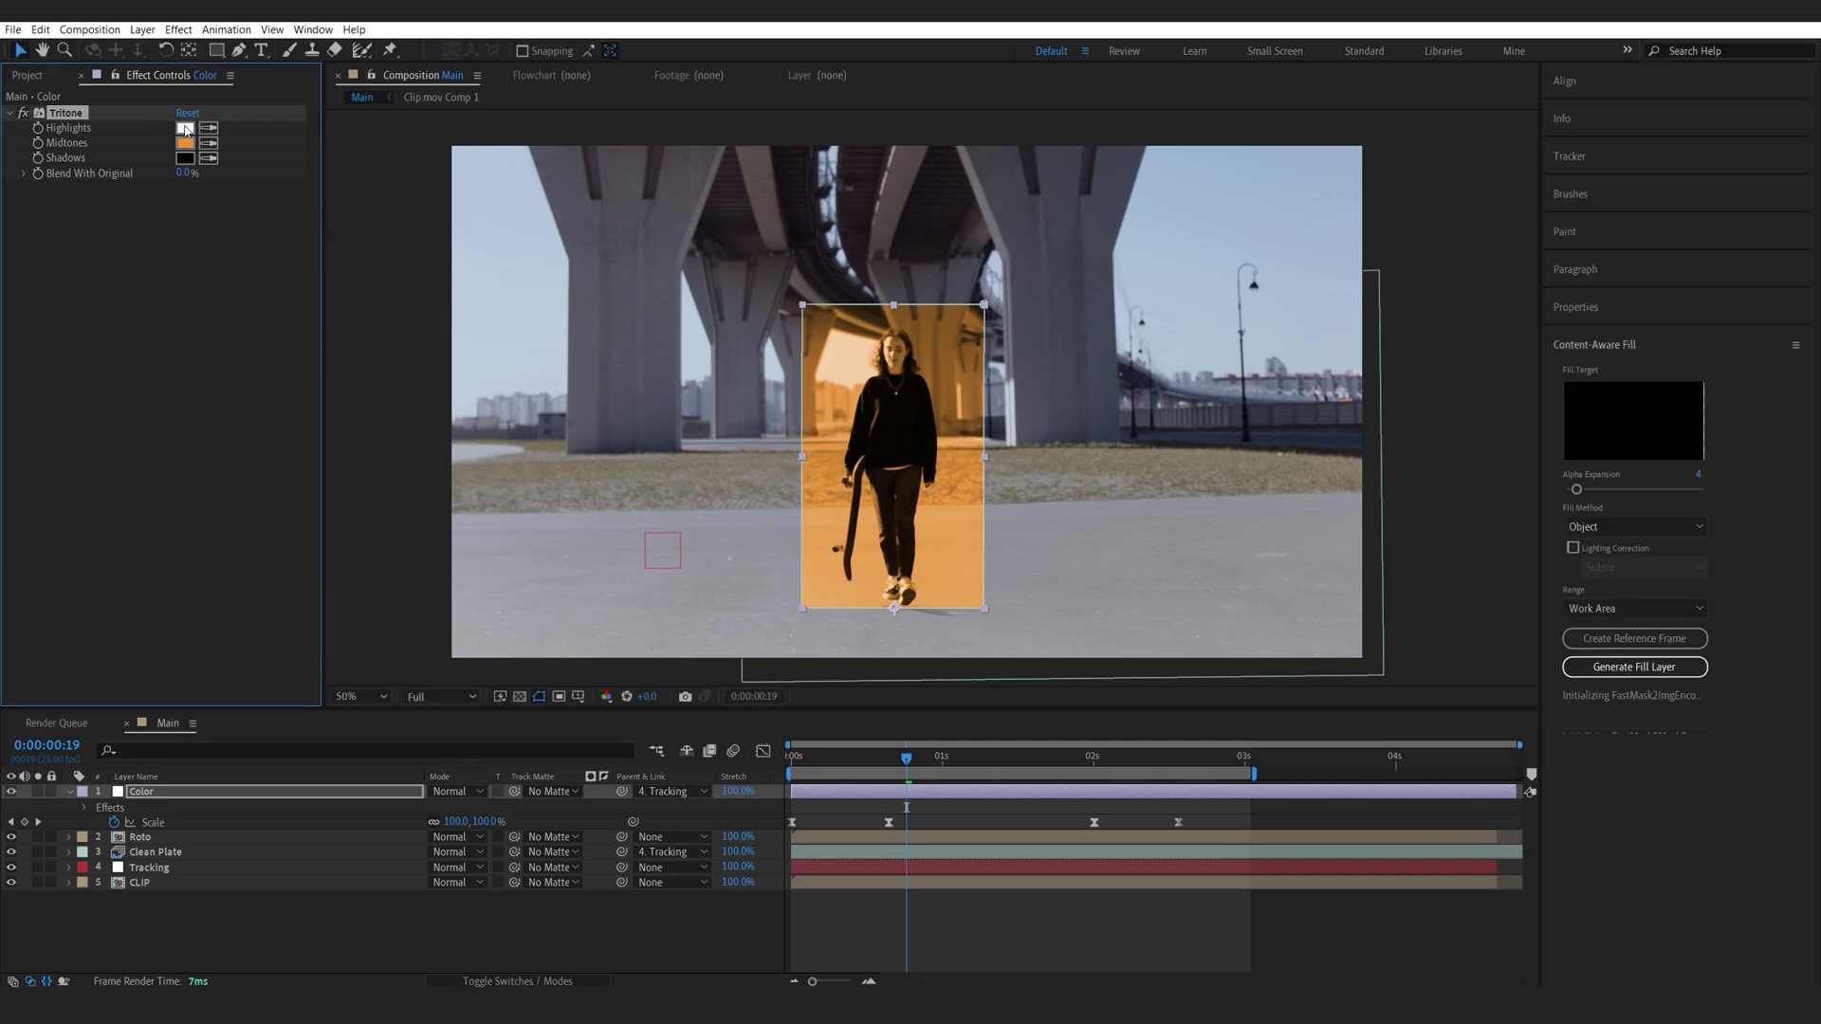
Set the Tritone Highlights to light yellow-orange FBCE65
click(186, 130)
click(320, 524)
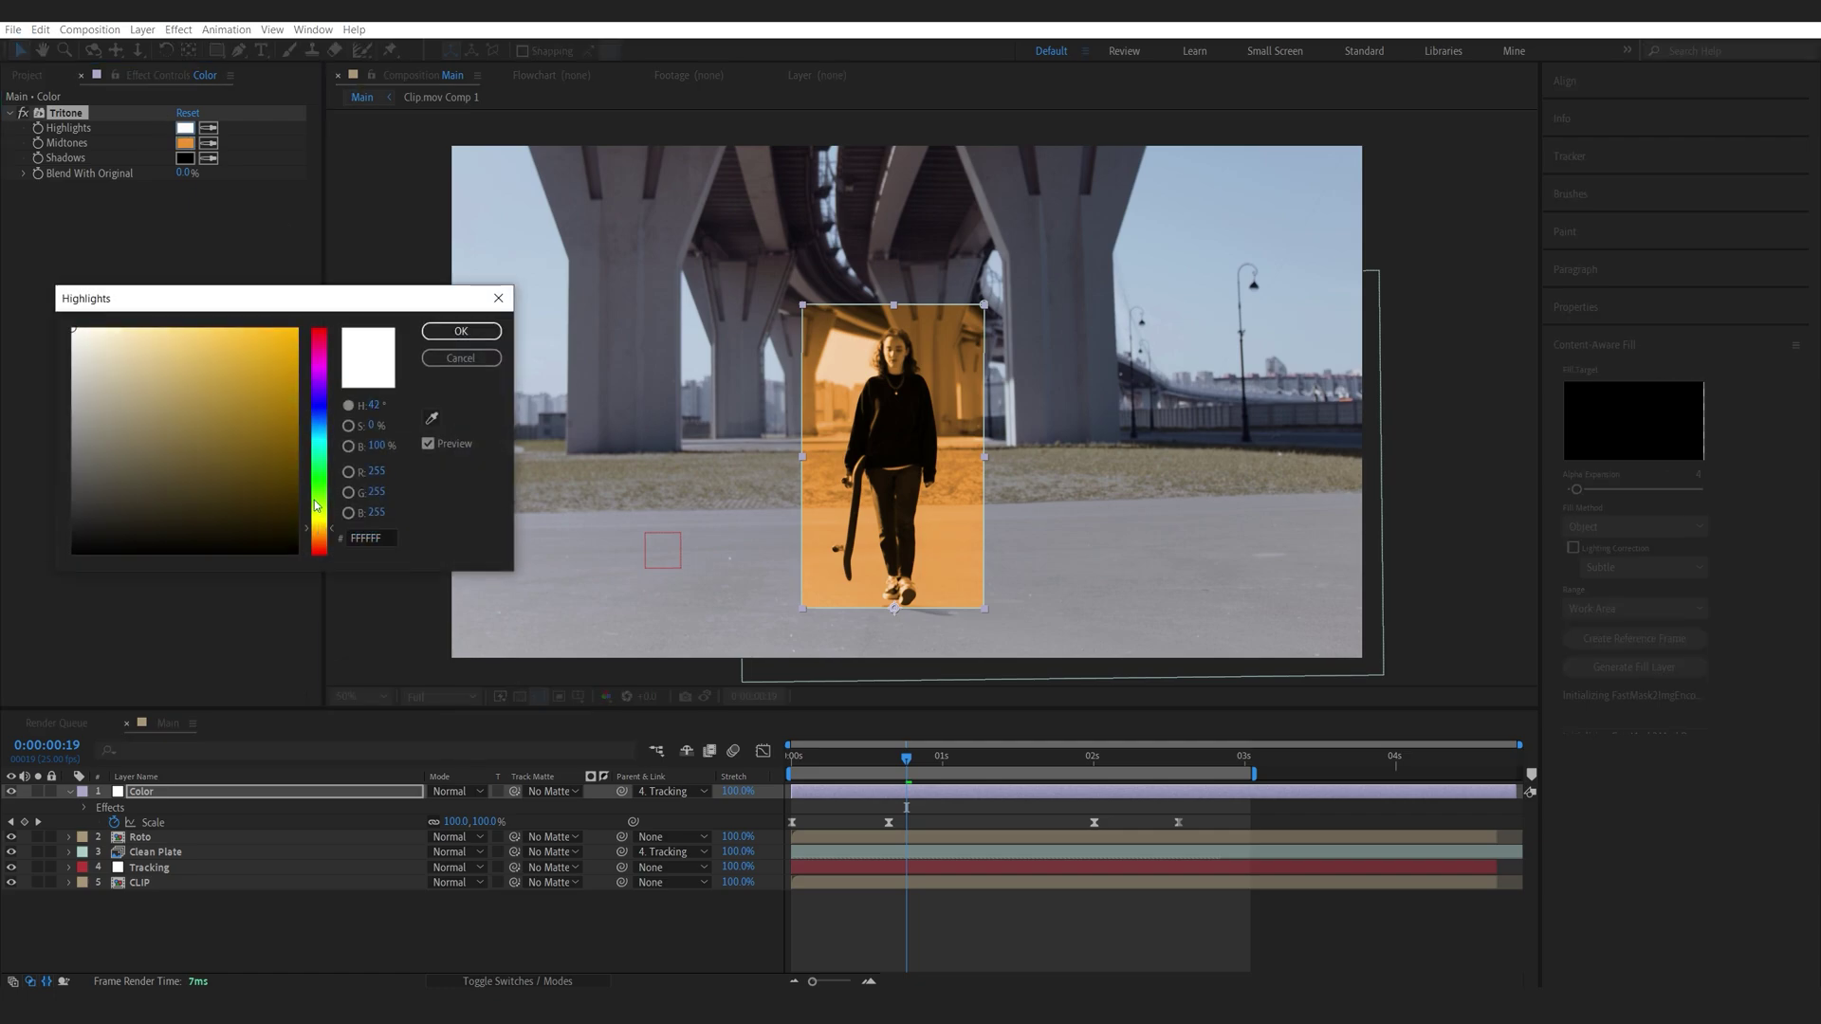
drag(249, 345, 207, 331)
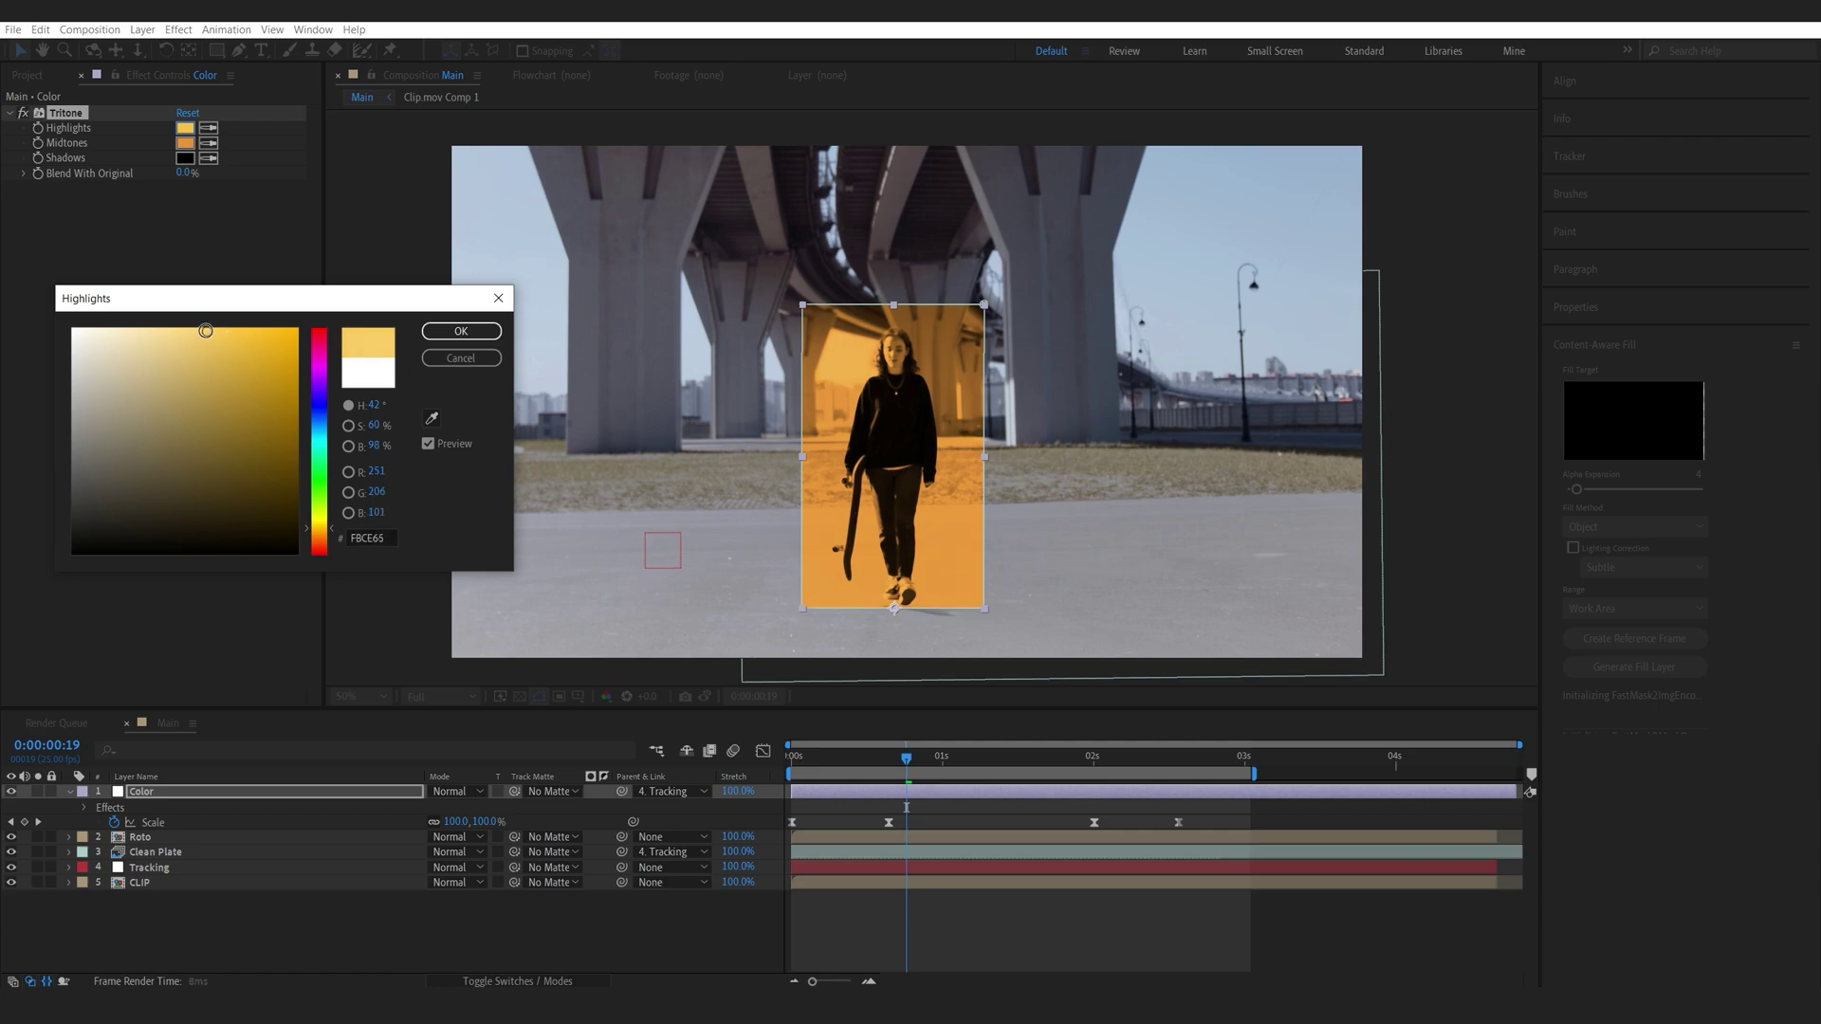
click(461, 331)
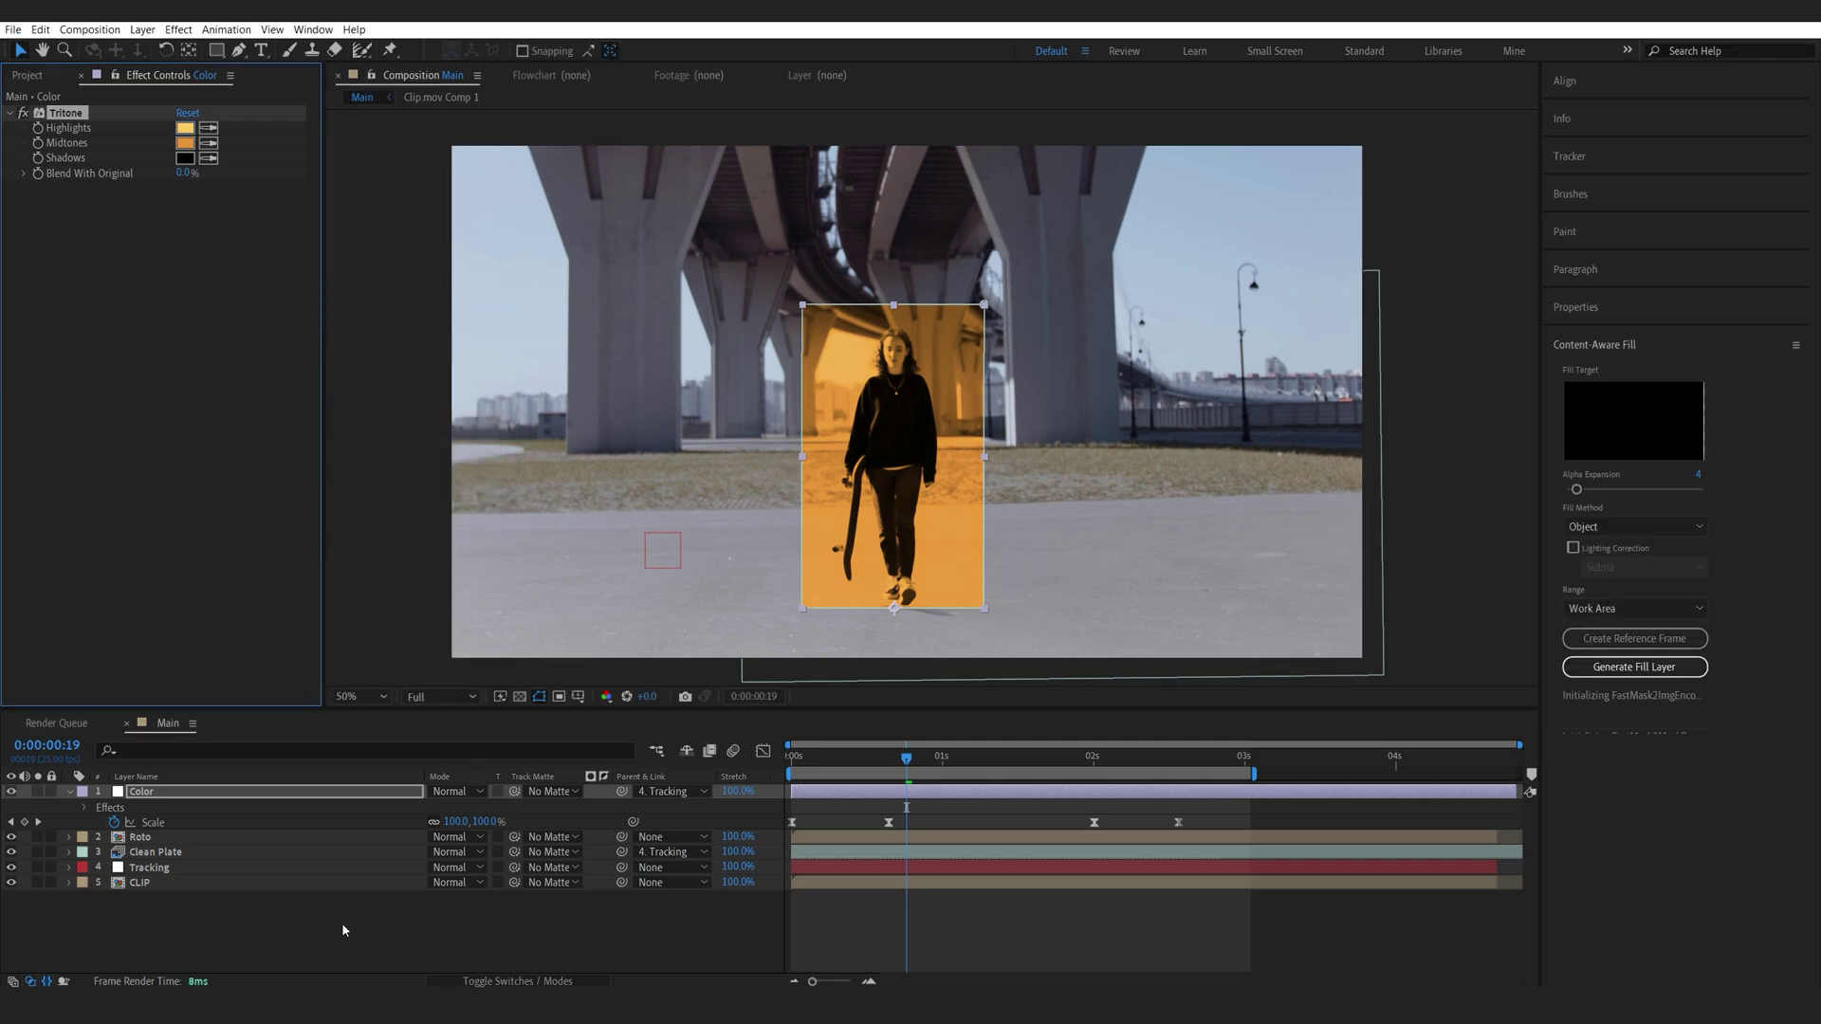
Unlink the Color layer's Scale proportions and set the horizontal scale to 80% at the 0:00:00:00 and 0:00:02:14 keyframes
drag(902, 759, 792, 770)
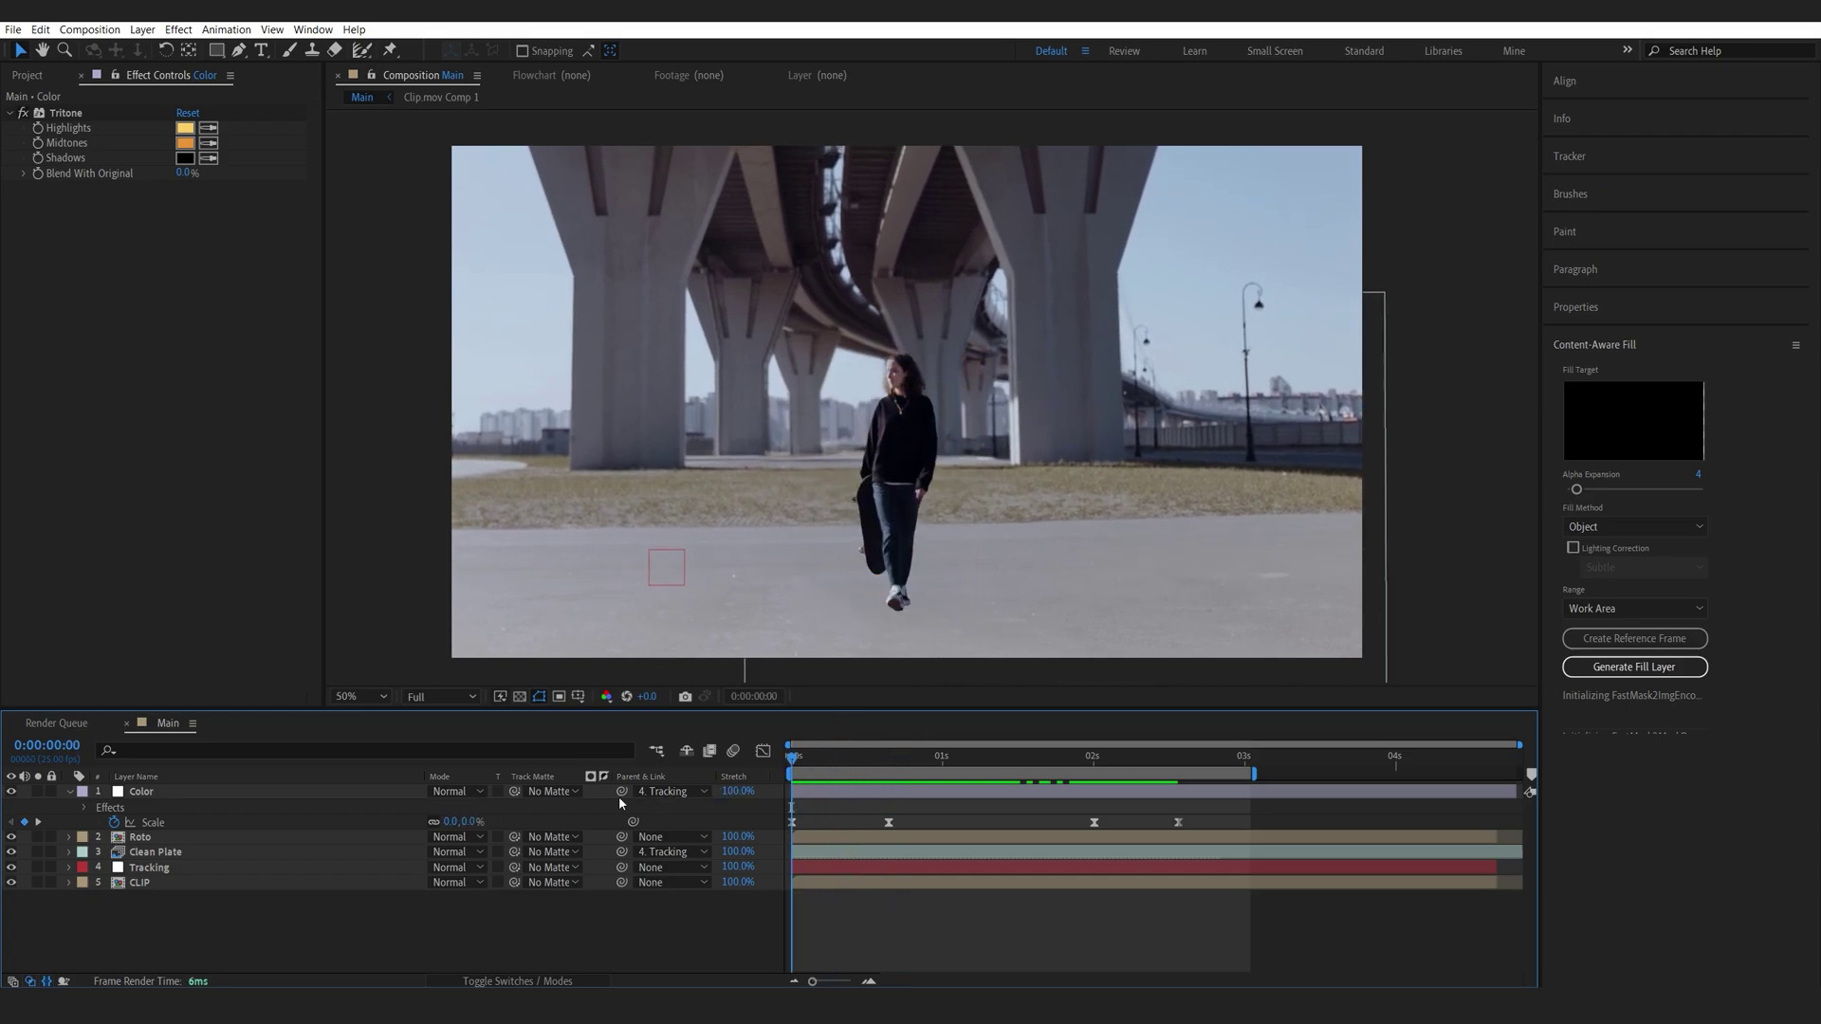
click(451, 821)
text(8)
key(Return)
click(1175, 778)
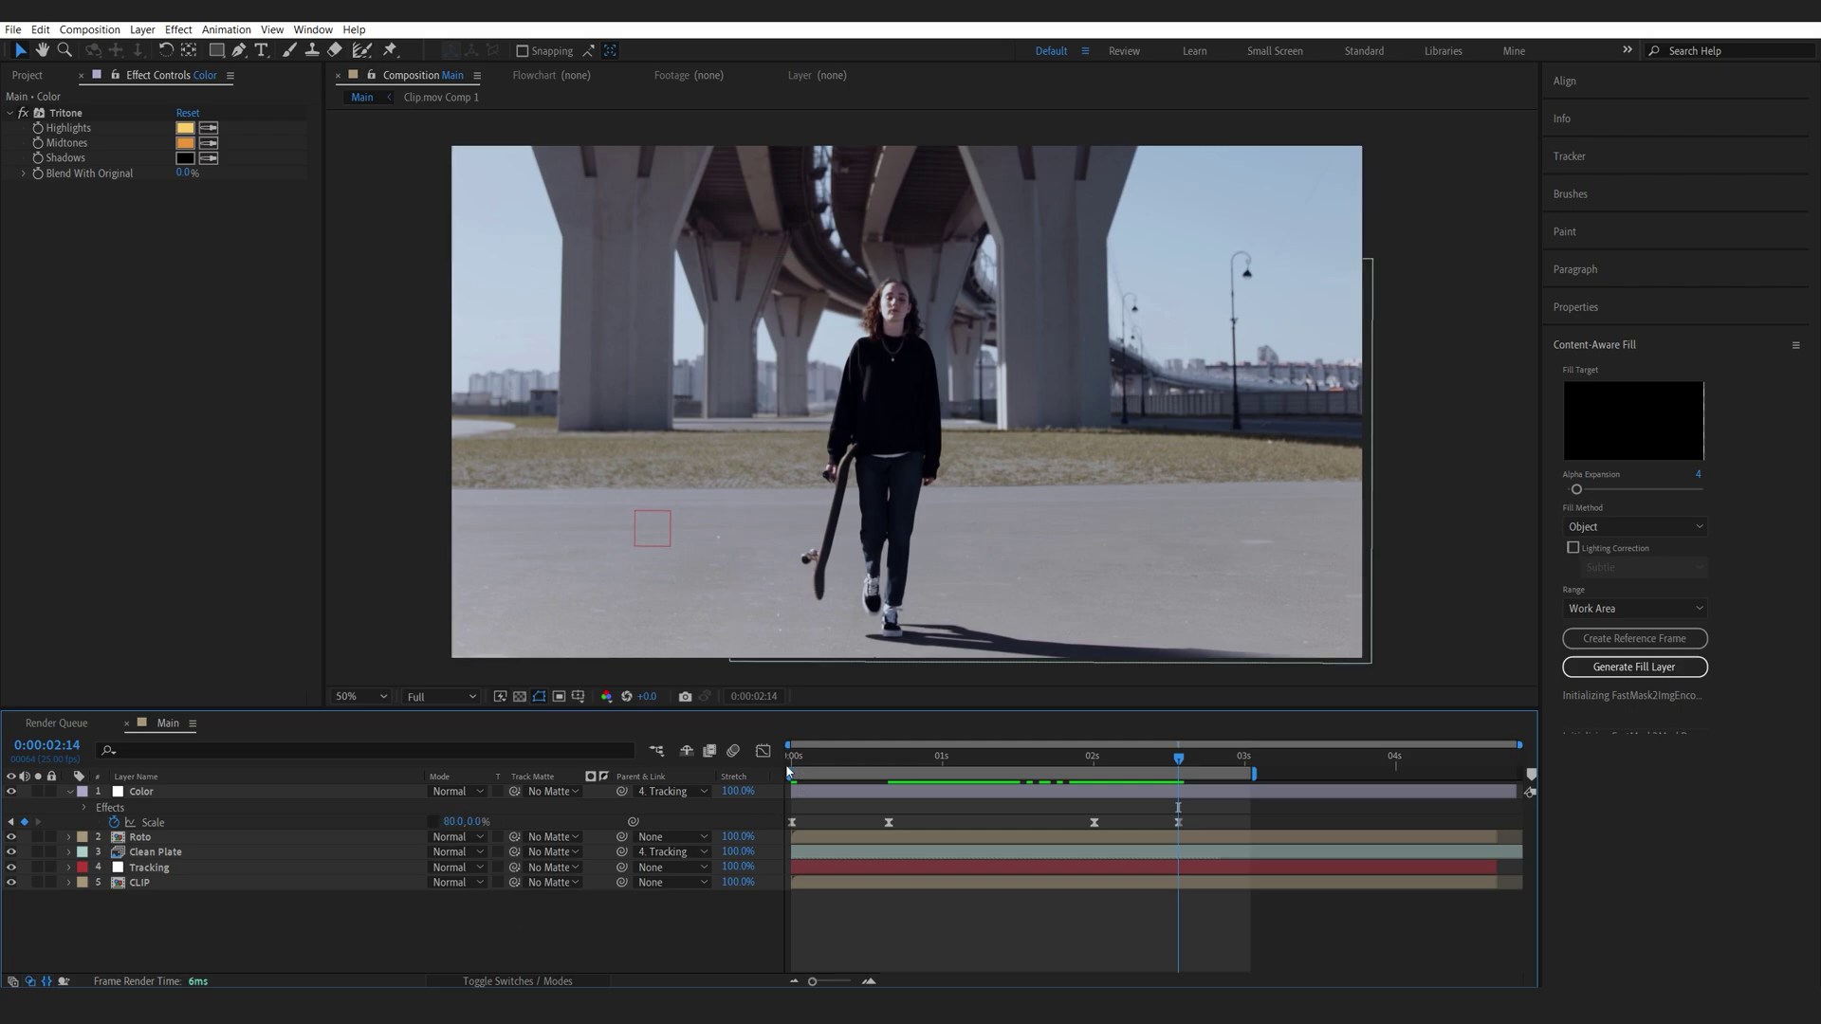
click(794, 758)
drag(795, 758, 975, 765)
Duplicate the Color layer, rename the copy Blur and remove its Tritone effect
click(68, 790)
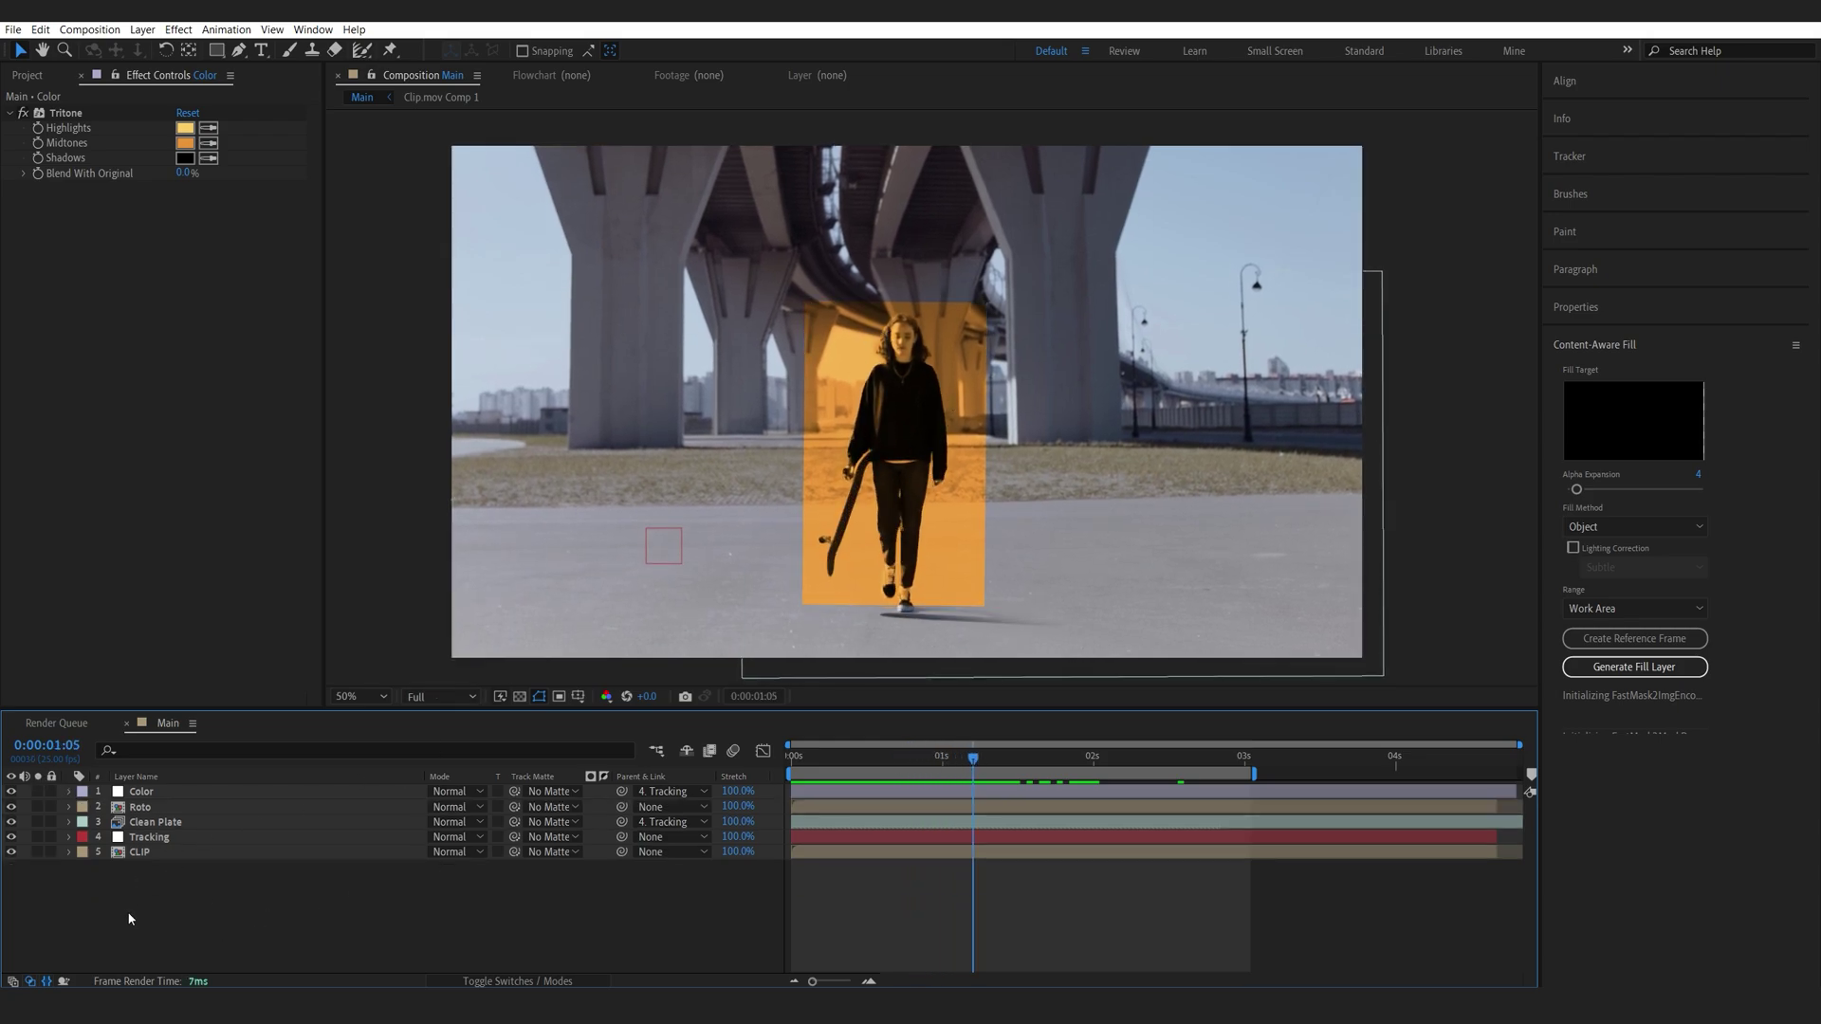
click(141, 793)
key(ctrl+d)
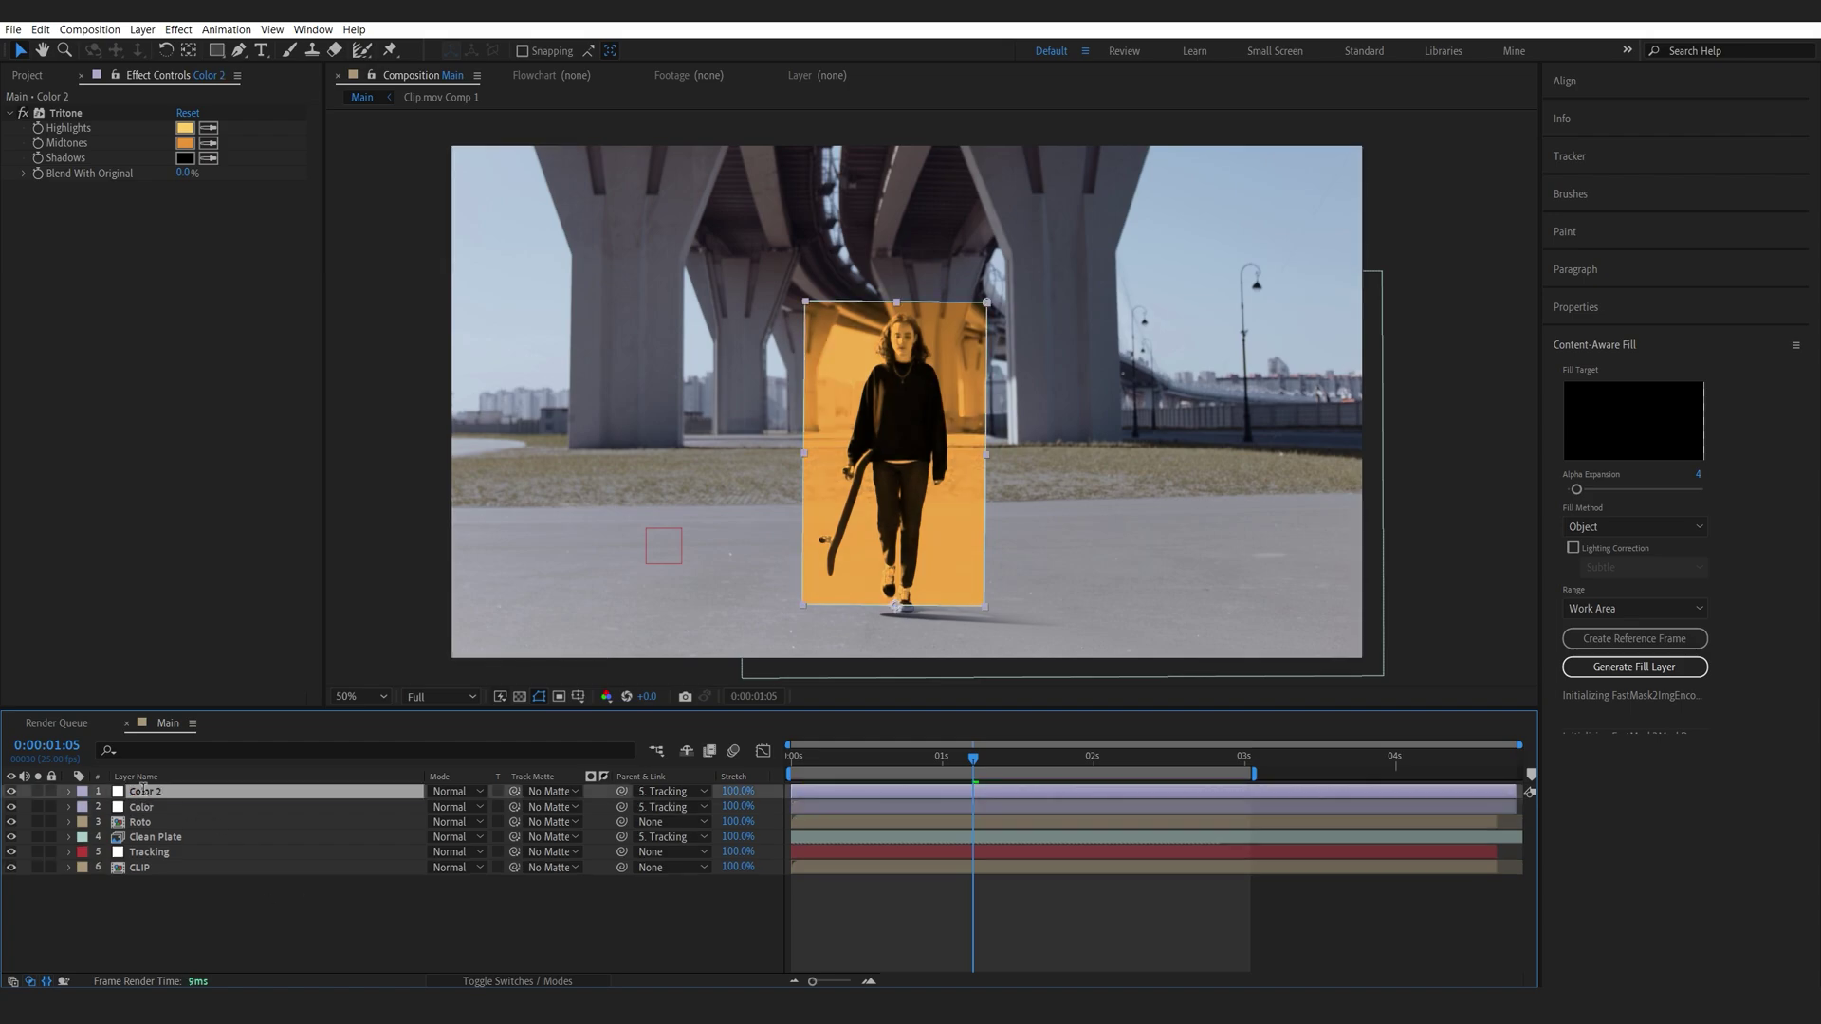
key(Return)
text(Blur)
key(Return)
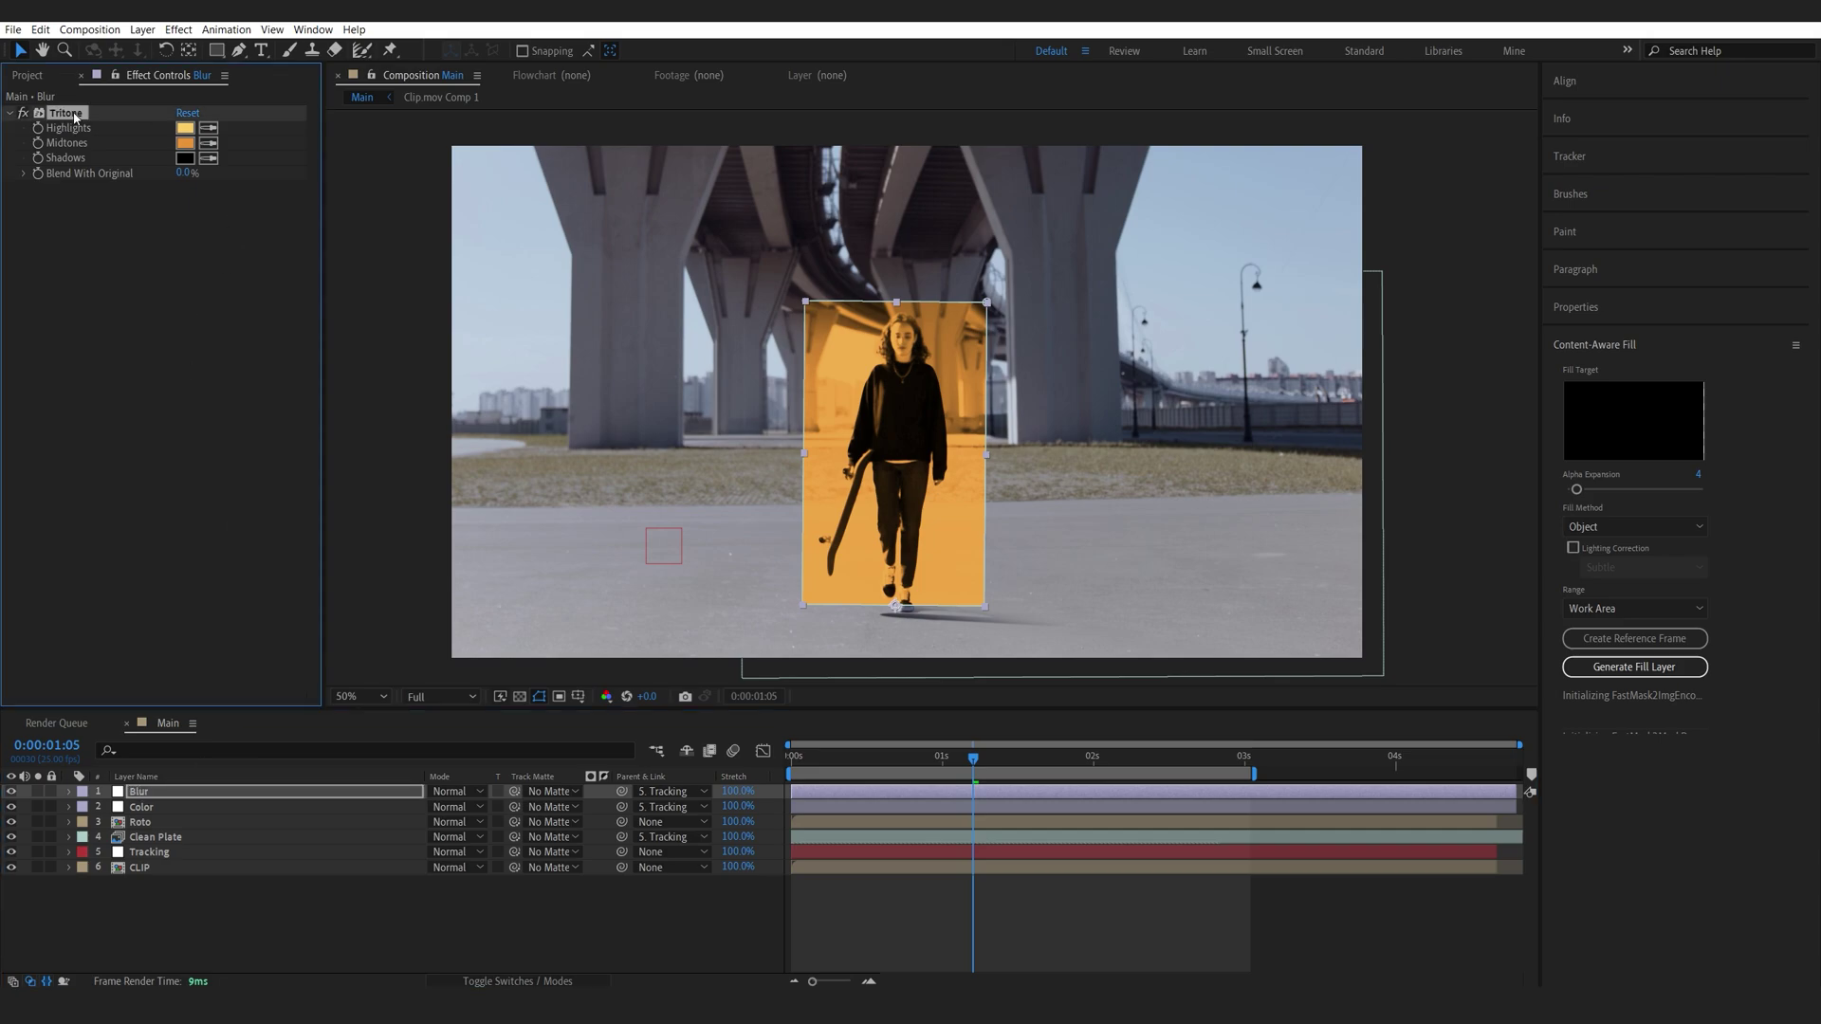
Add concrete_floor_worn_001_ao_1k.png above the Blur layer and apply Levels with Input Black 244.8 and Input White 262.7
click(27, 75)
drag(76, 304, 897, 457)
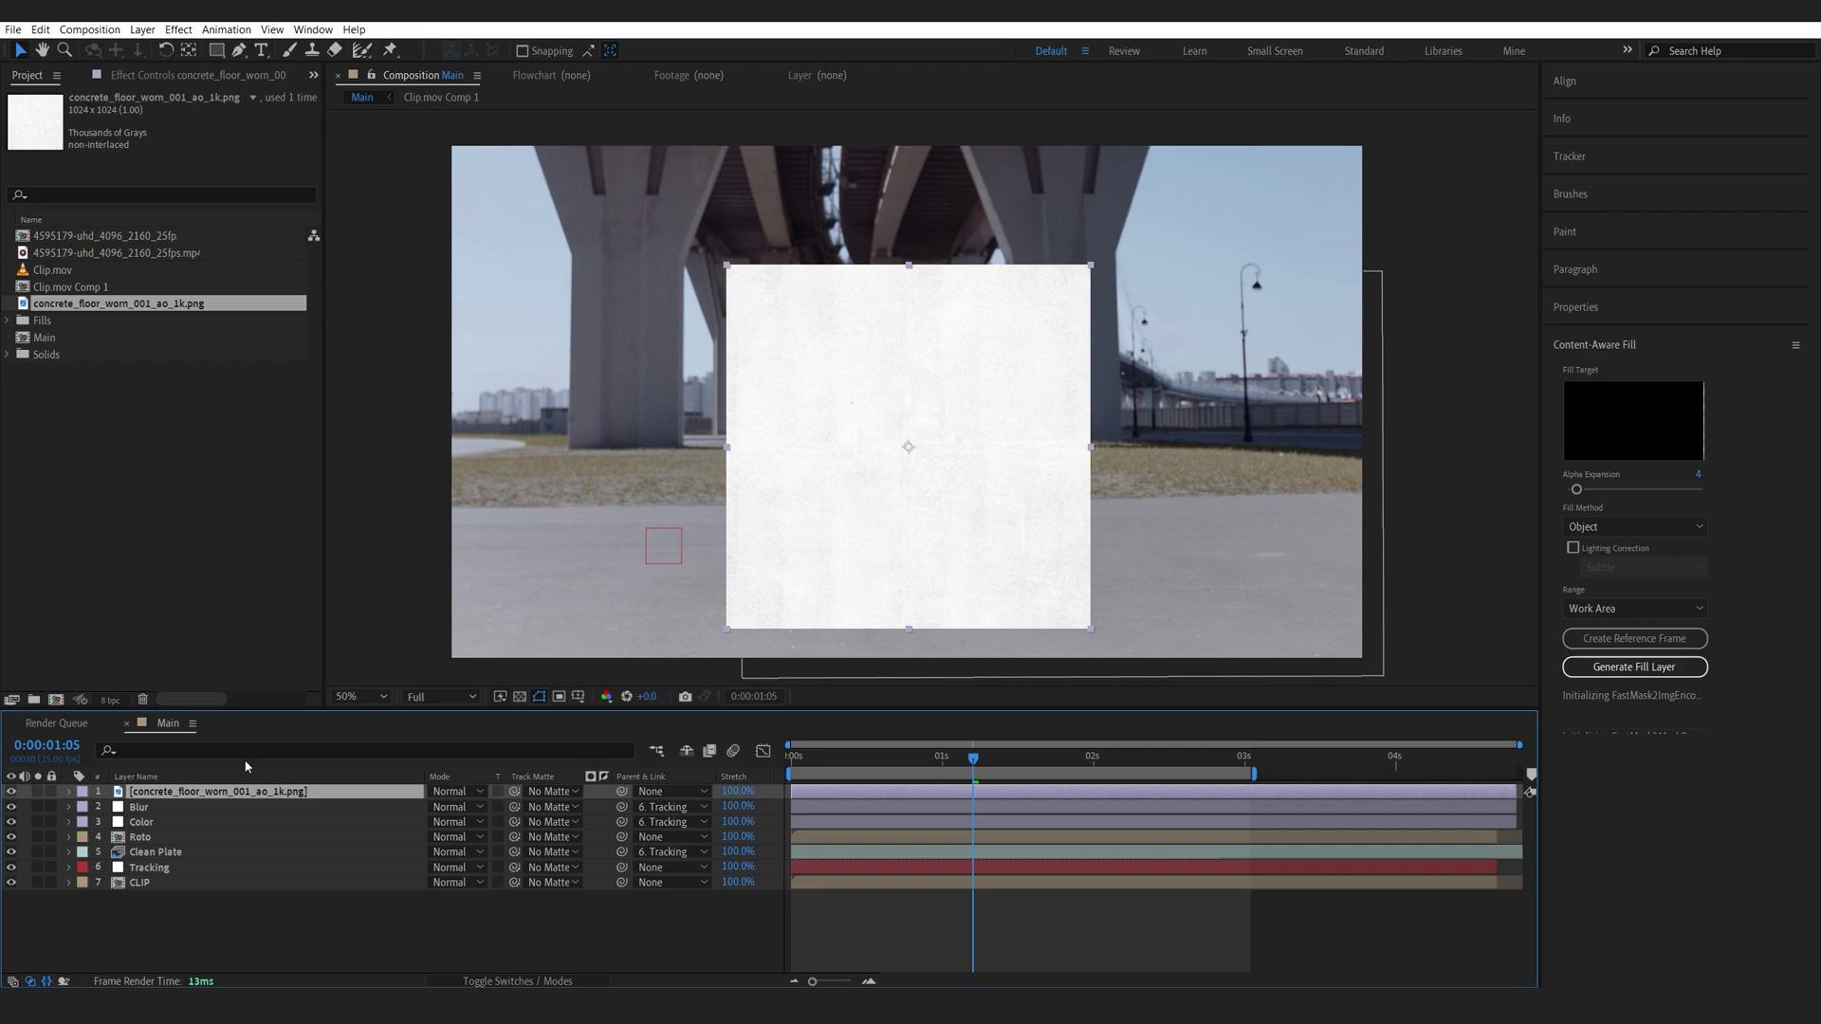
key(ctrl+space)
text(leve)
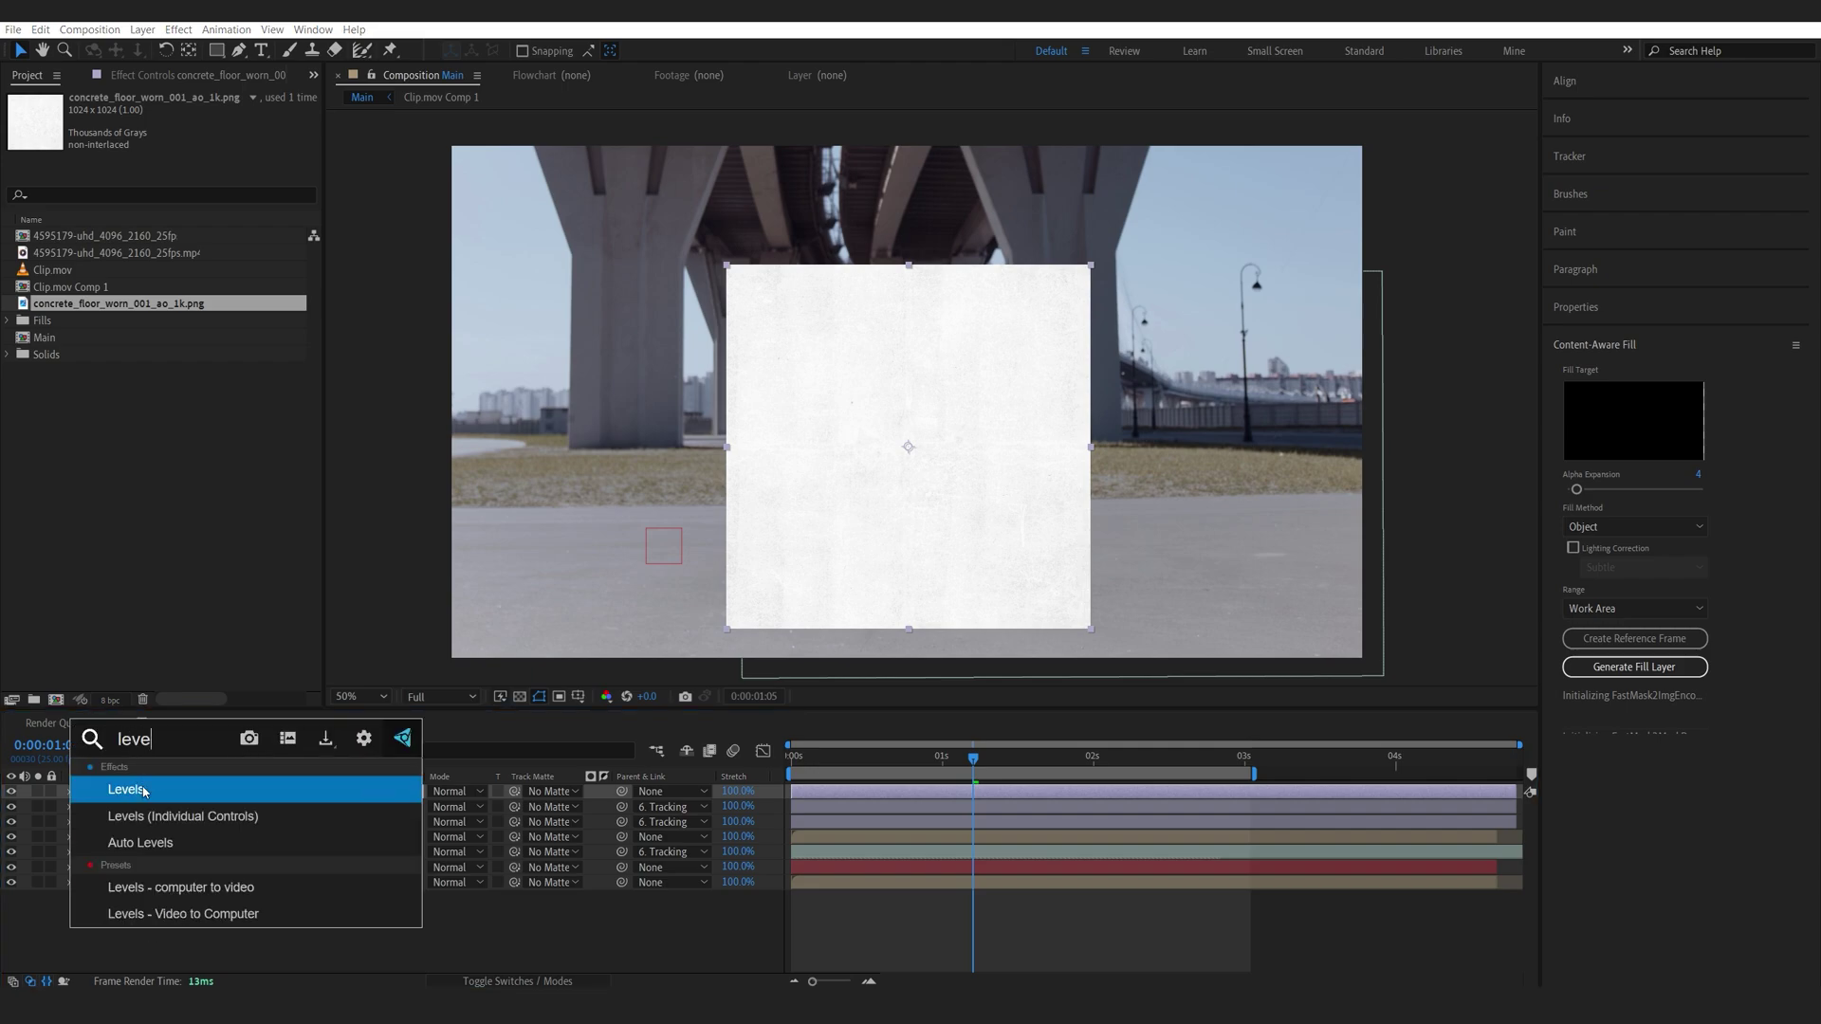
click(143, 790)
mouse_move(199, 253)
mouse_down()
mouse_move(243, 258)
mouse_move(180, 269)
mouse_move(222, 268)
mouse_move(201, 268)
mouse_up()
mouse_move(192, 253)
mouse_down()
mouse_move(217, 253)
mouse_move(182, 276)
mouse_up()
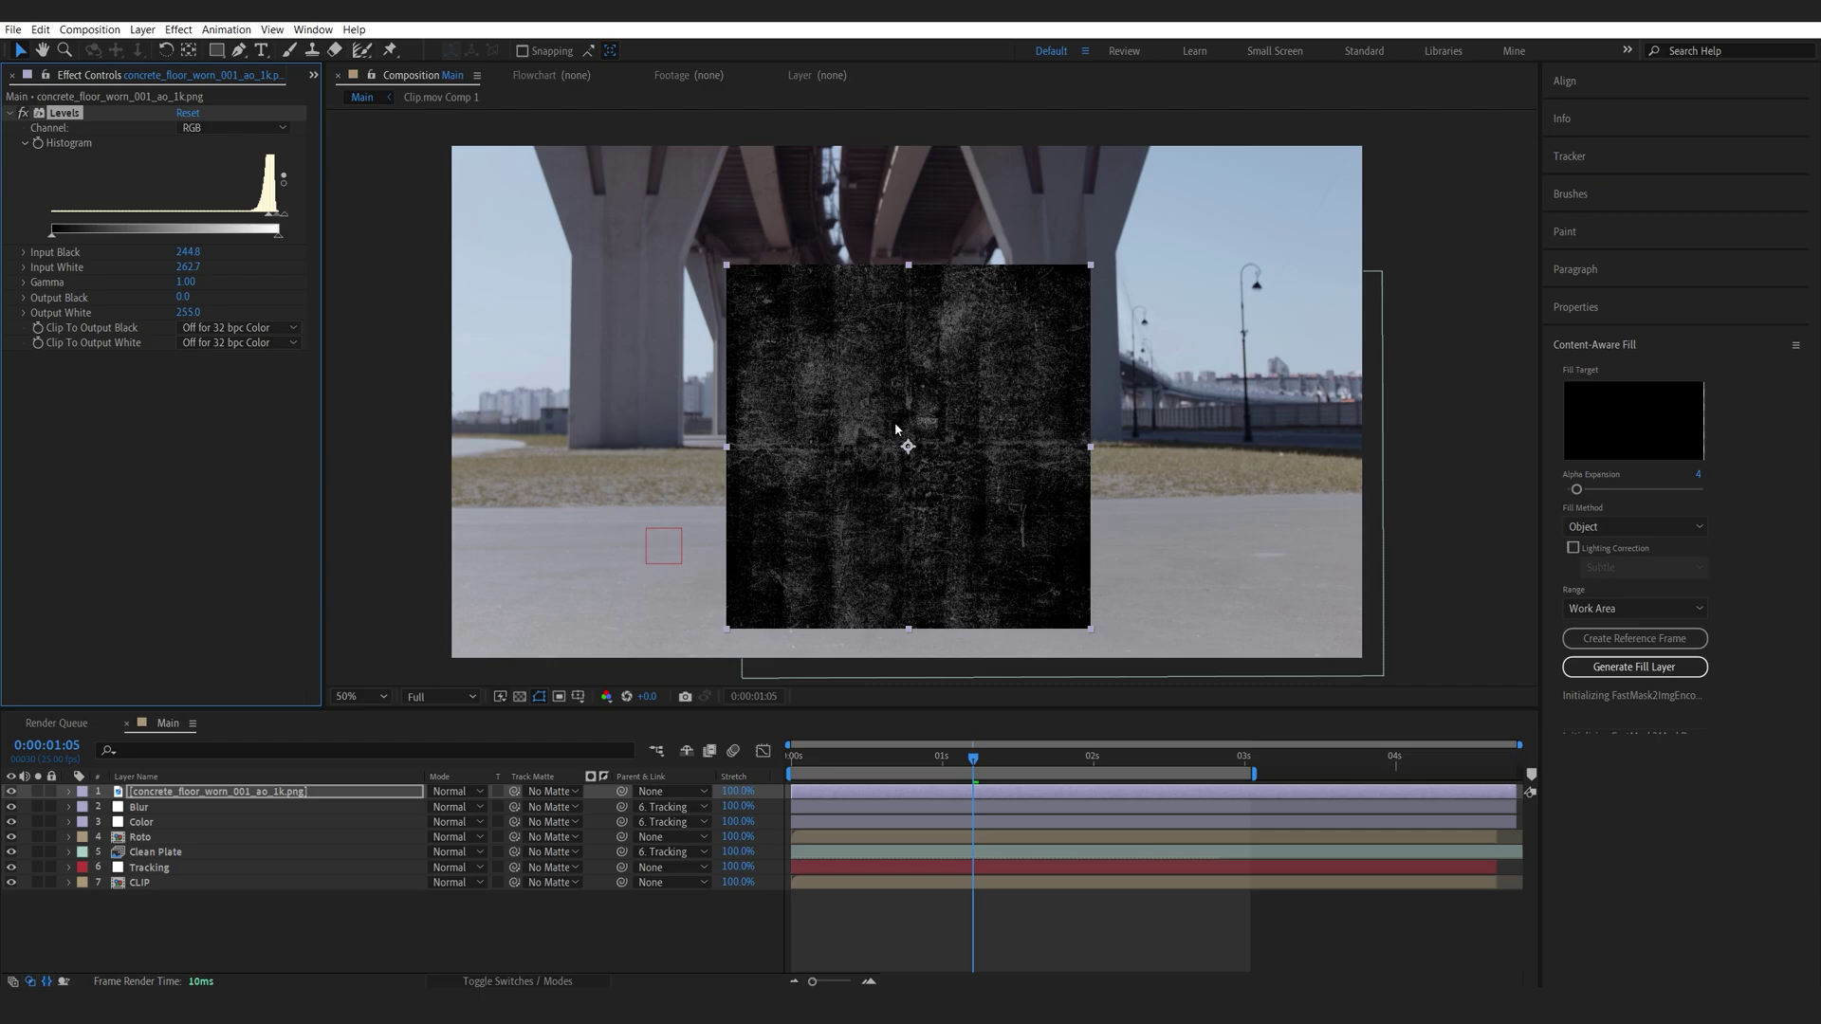
Duplicate the Tracking layer and move the copy to the top of the layer stack
click(224, 795)
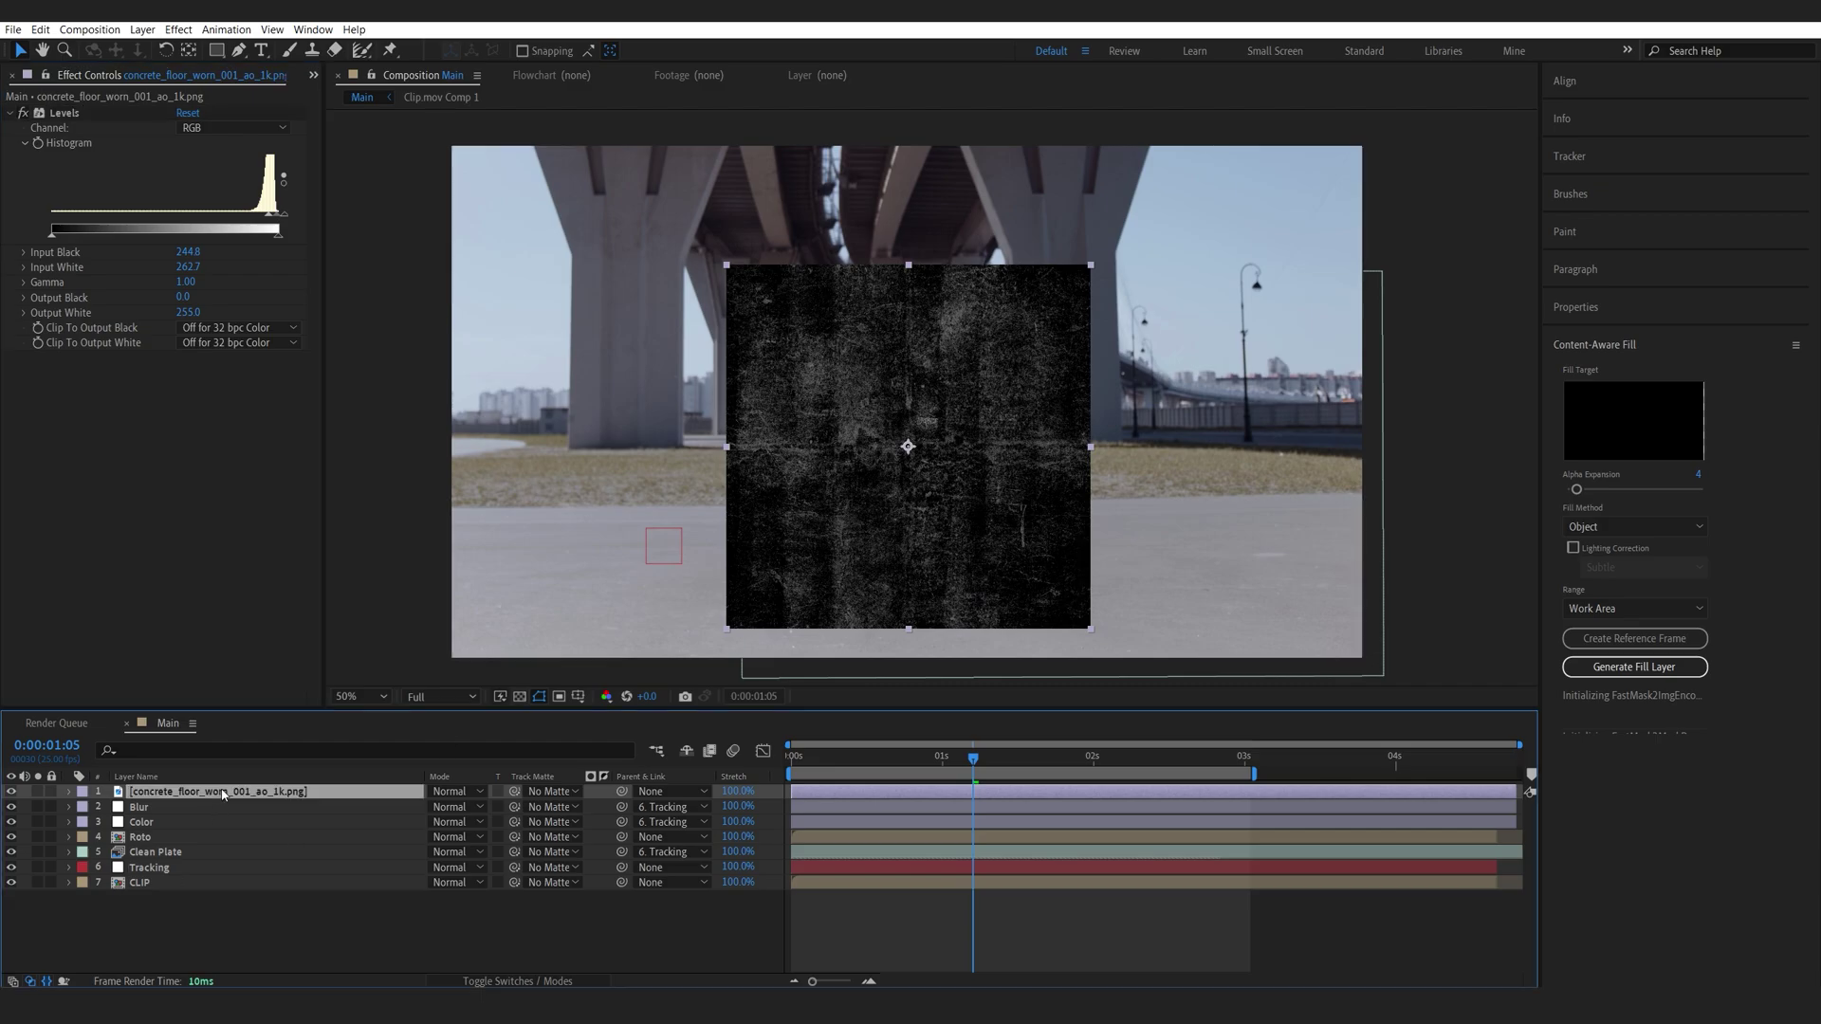
click(149, 868)
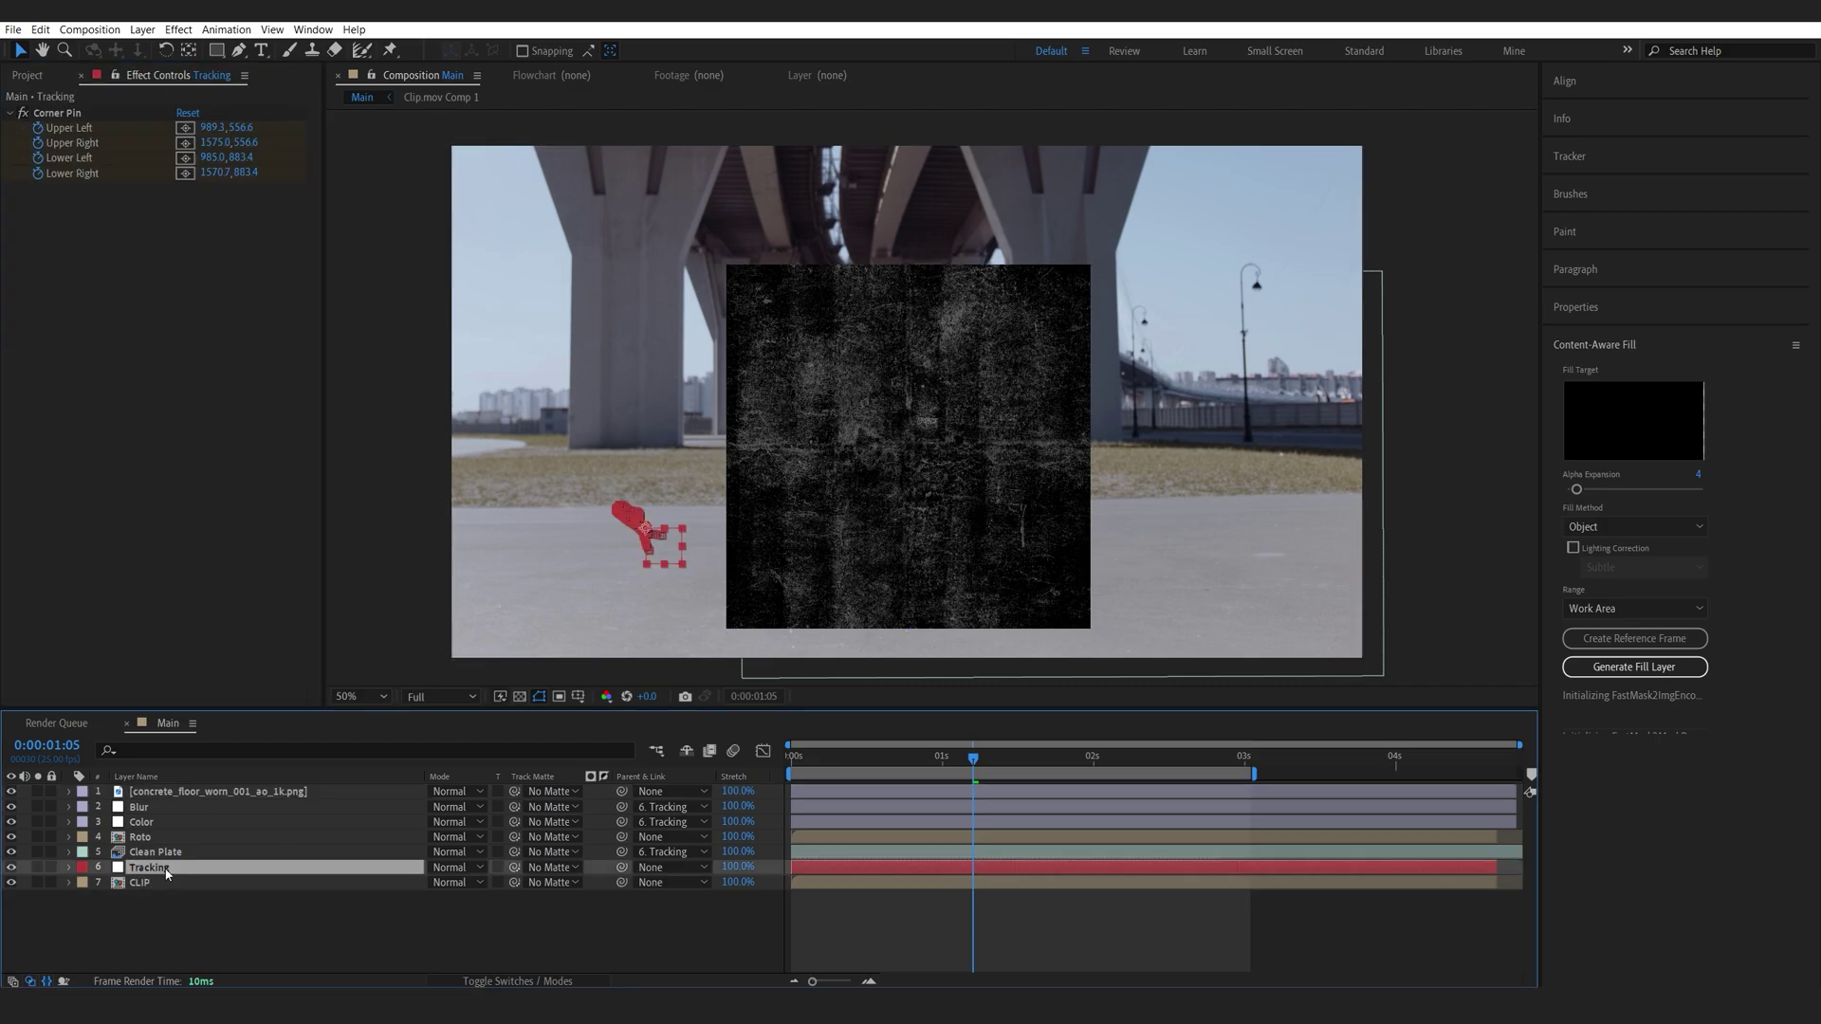
key(ctrl+d)
drag(165, 867, 170, 787)
Scale the concrete texture layer to 114% and parent it to Tracking 2
click(218, 806)
key(s)
drag(452, 821, 465, 822)
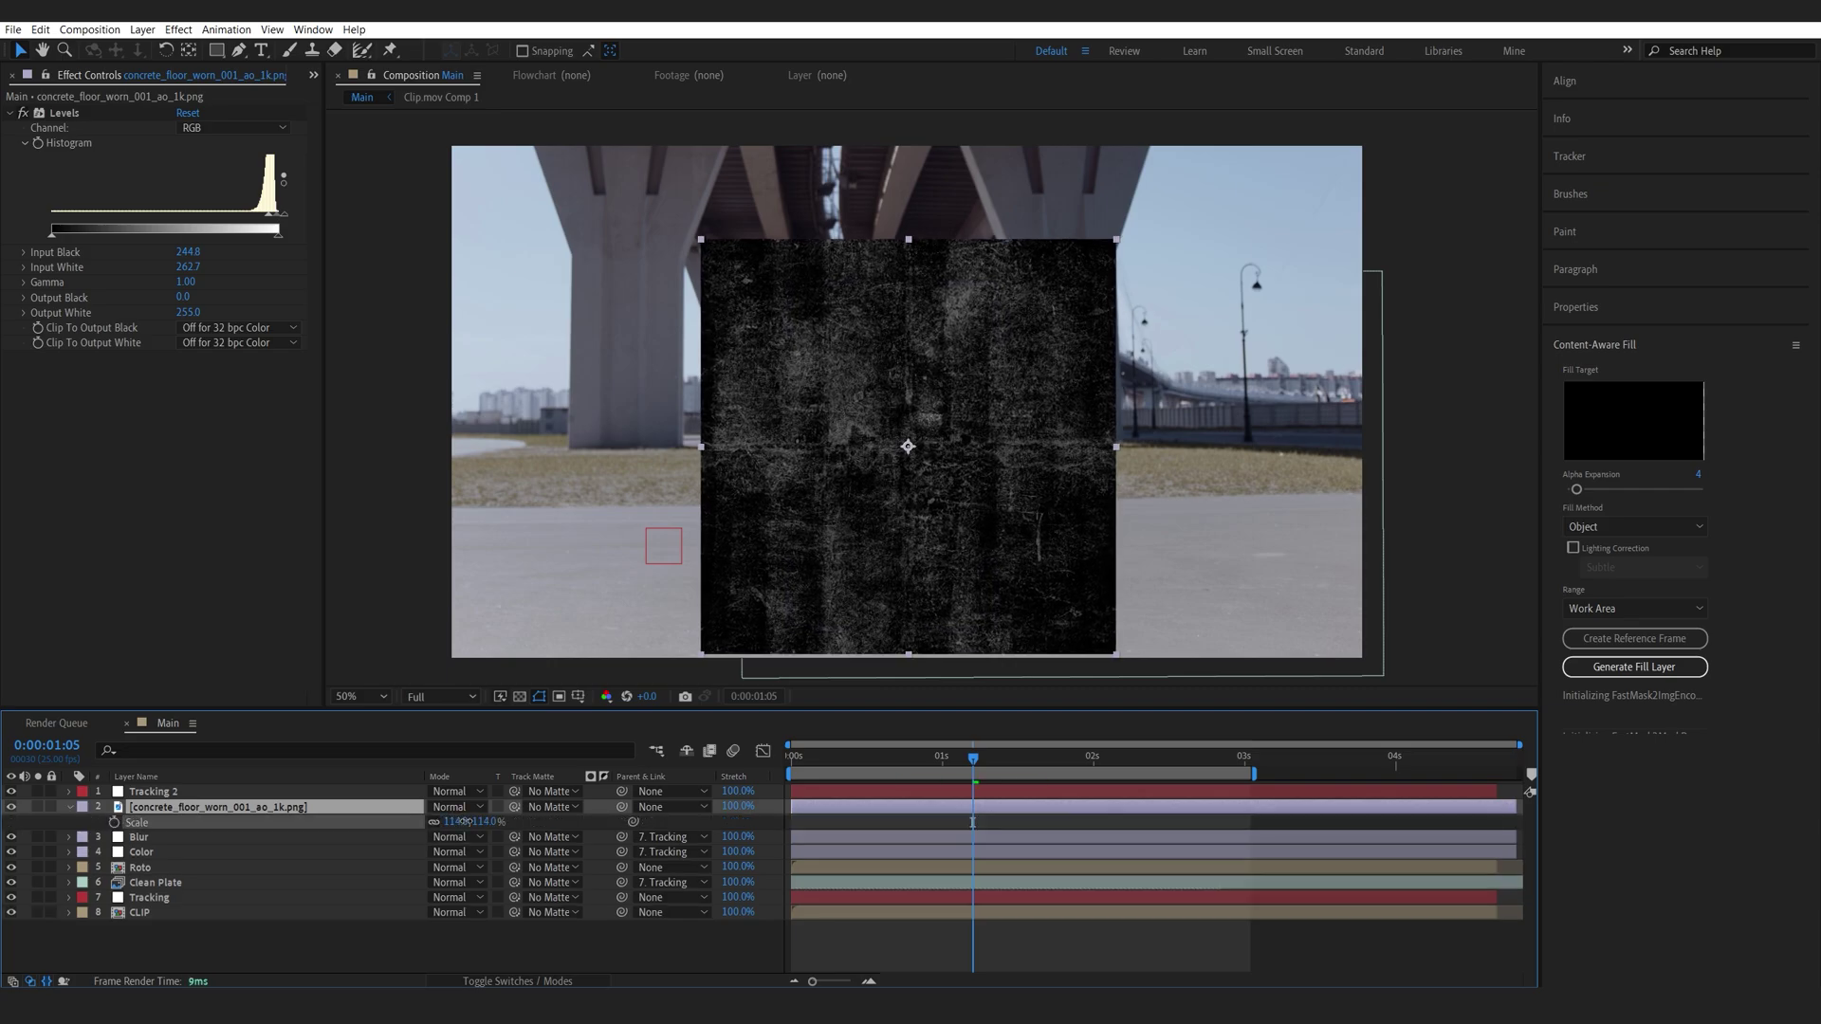
drag(621, 807, 189, 795)
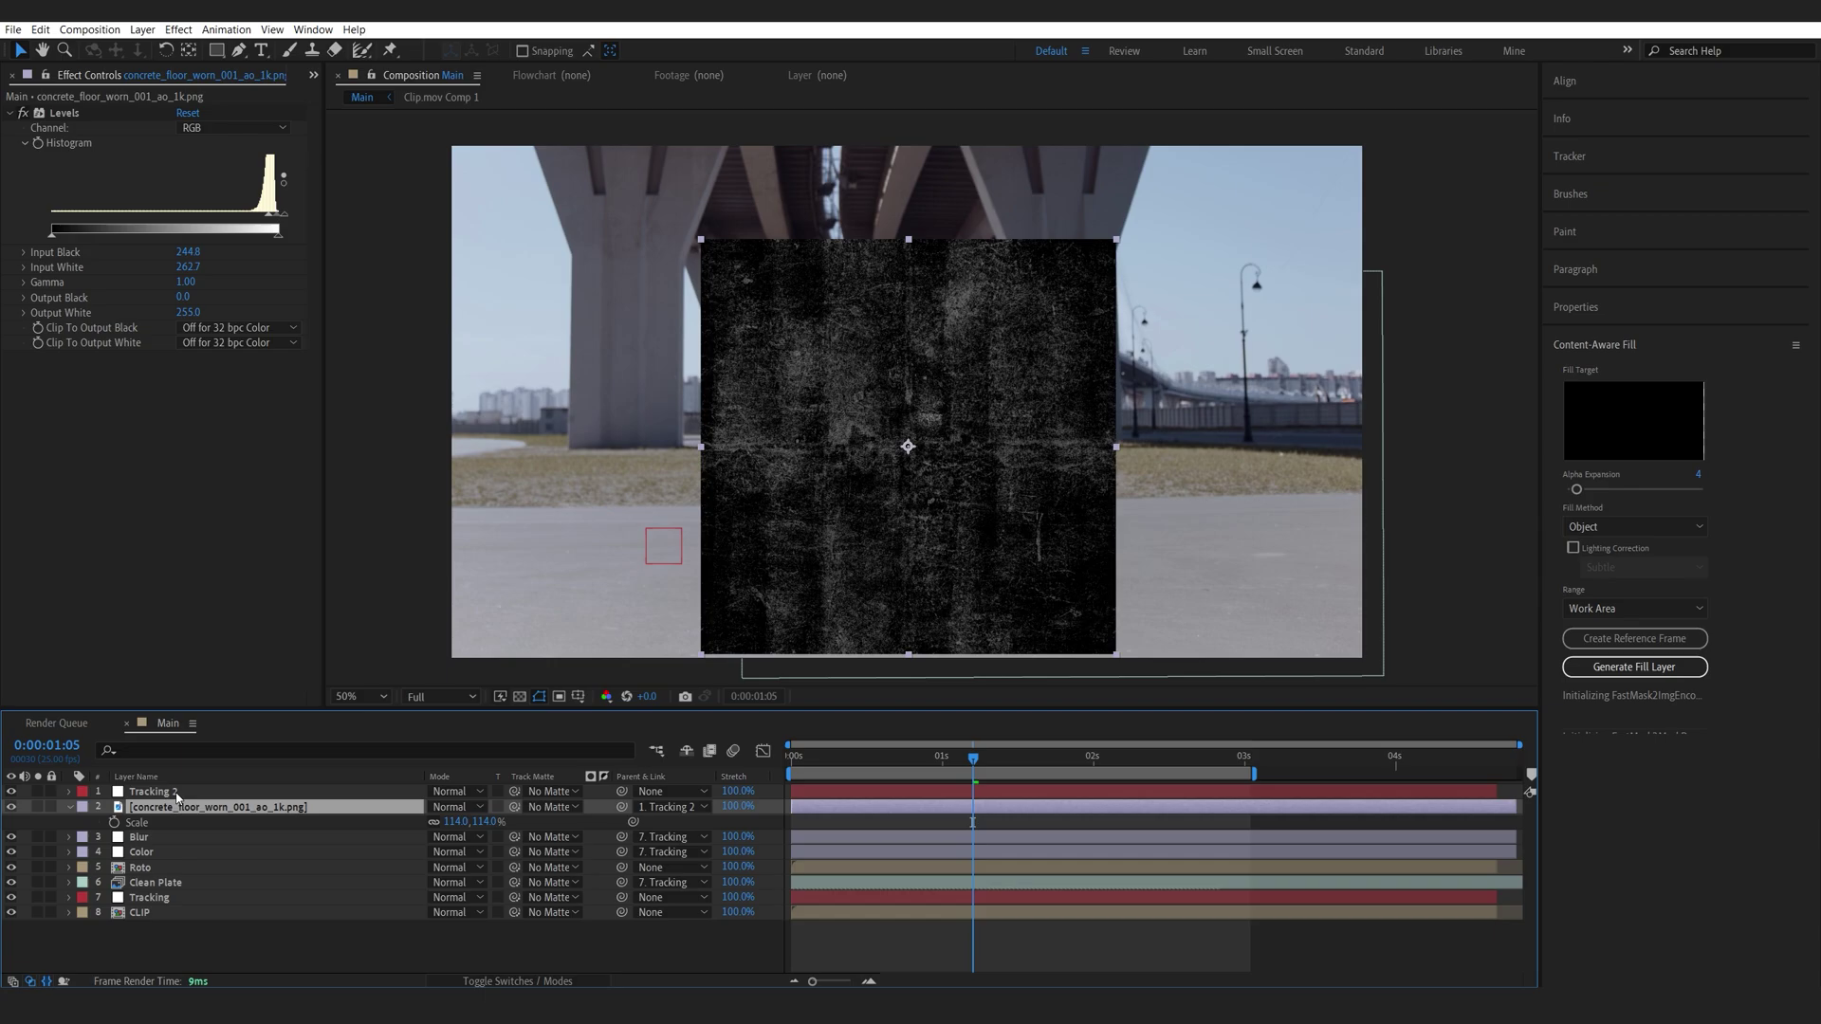
Pre-compose the Tracking 2 and concrete texture layers and rename the pre-comp Texture
click(174, 792)
shift+click(170, 808)
key(ctrl+shift+c)
key(Return)
key(Return)
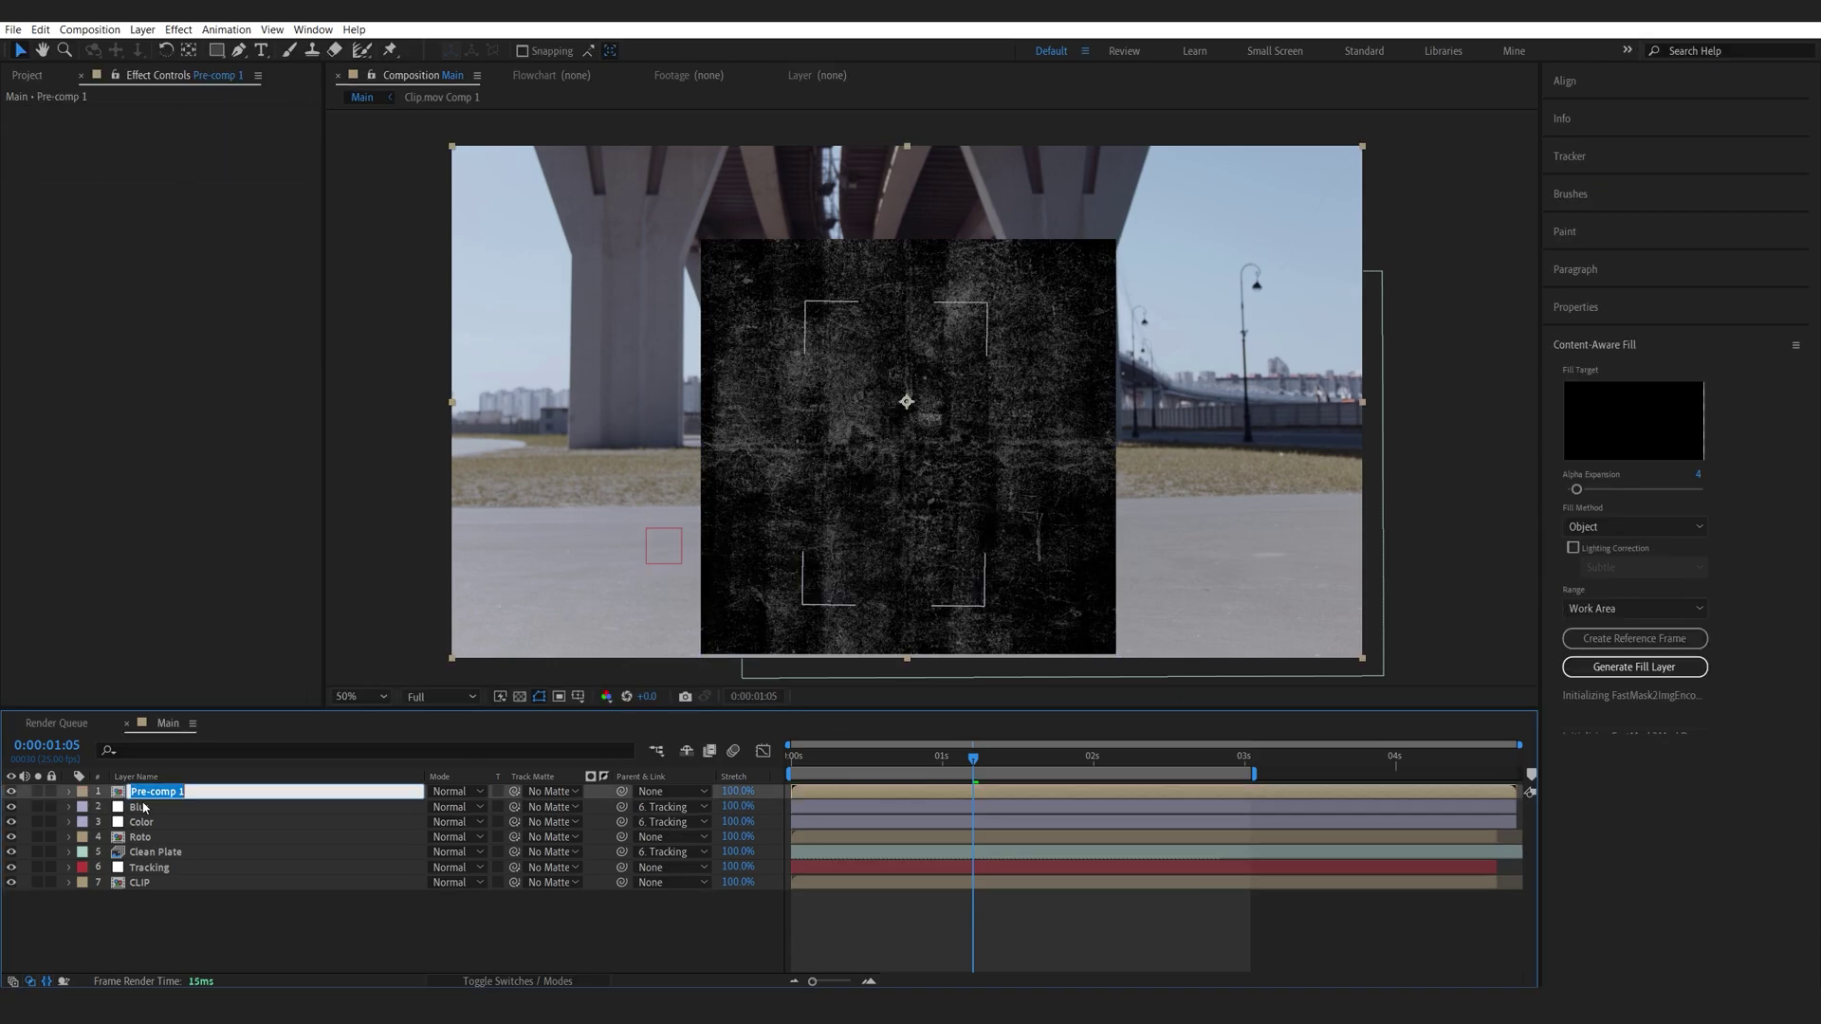
text(Texture)
key(Return)
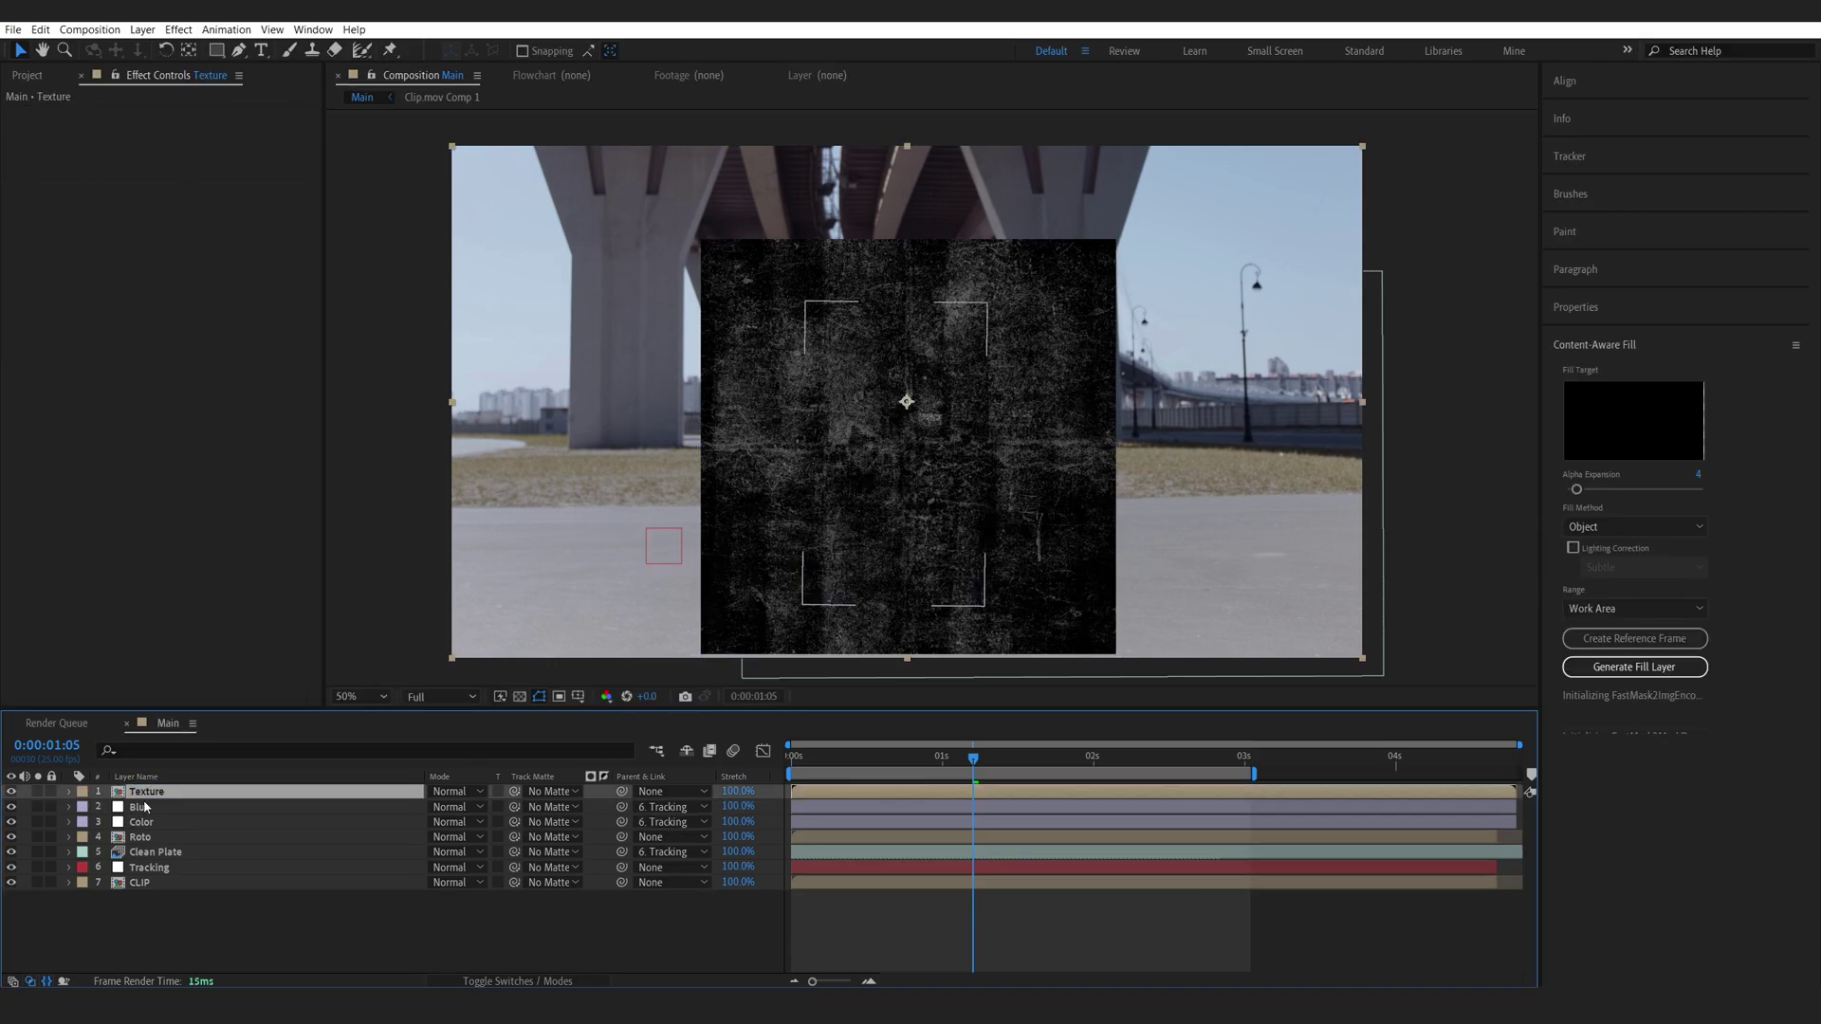
Check the texture's tracking up to 0:00:02:00, then hide the Texture layer and move it below CLIP
drag(980, 774, 1094, 777)
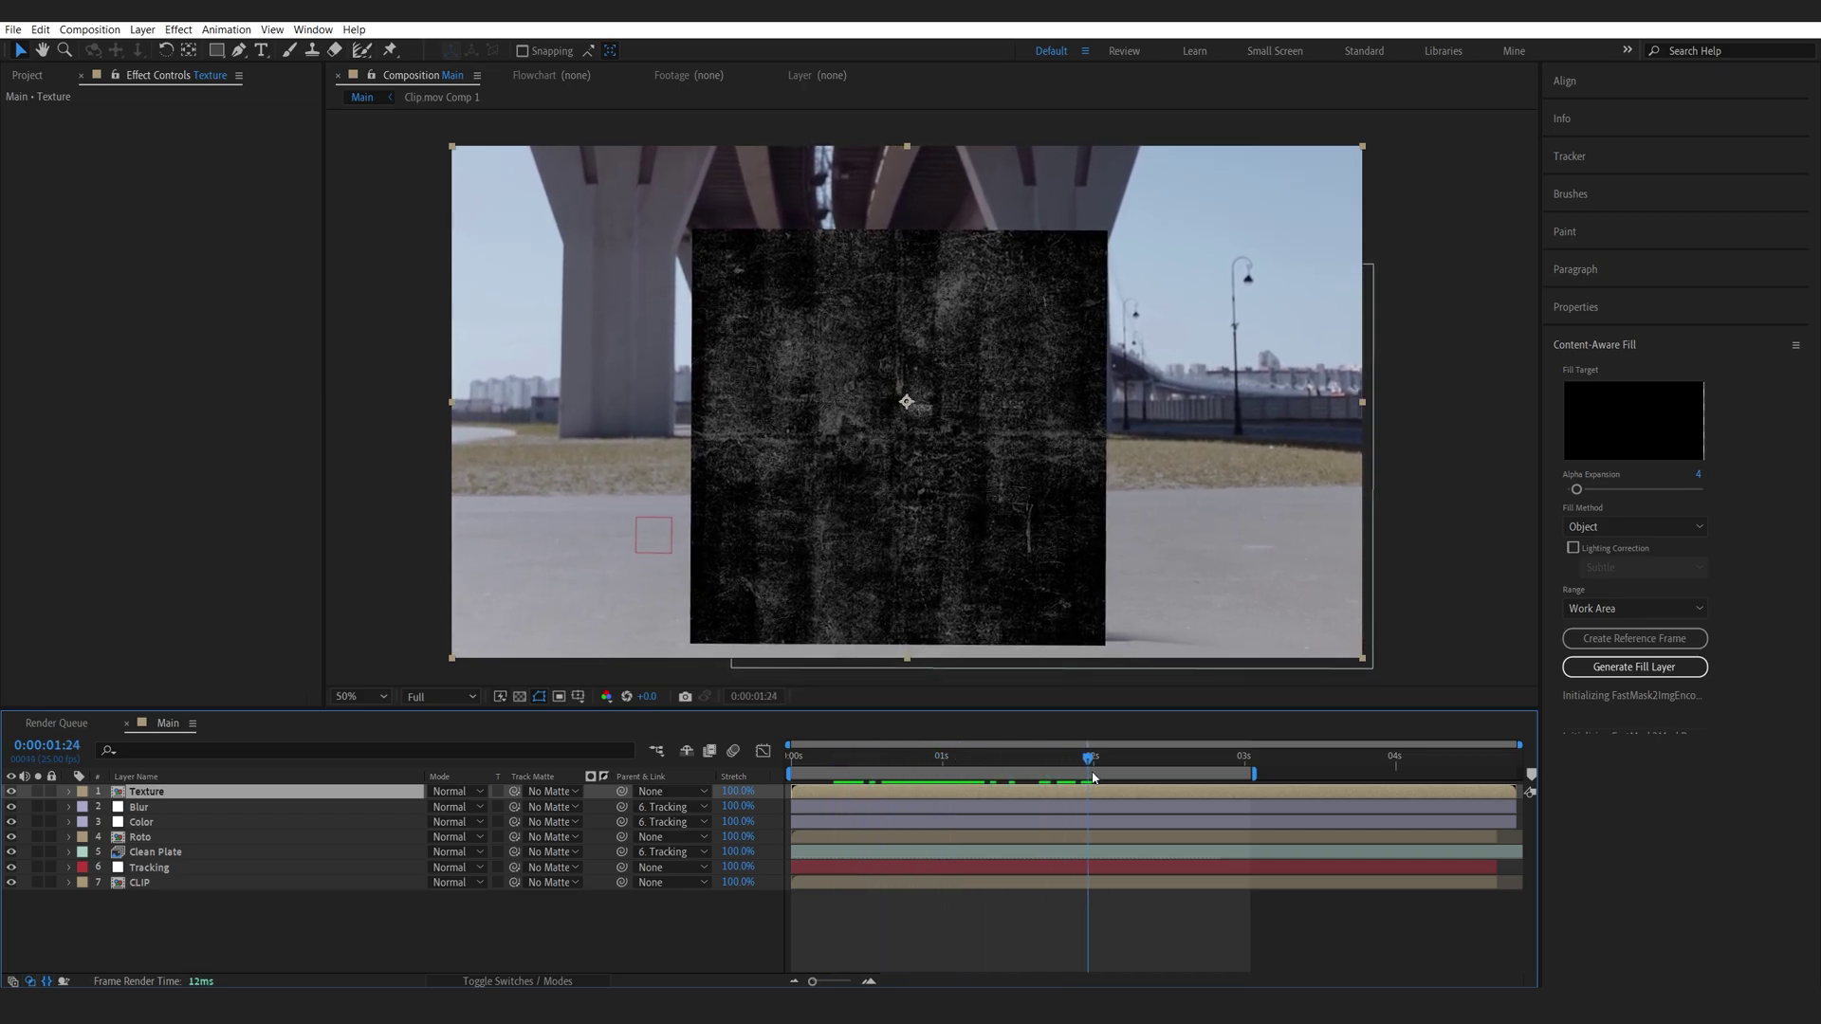
click(11, 792)
drag(144, 793, 139, 908)
Apply Compound Blur to the Blur layer with the Texture layer as its Blur Layer
click(159, 792)
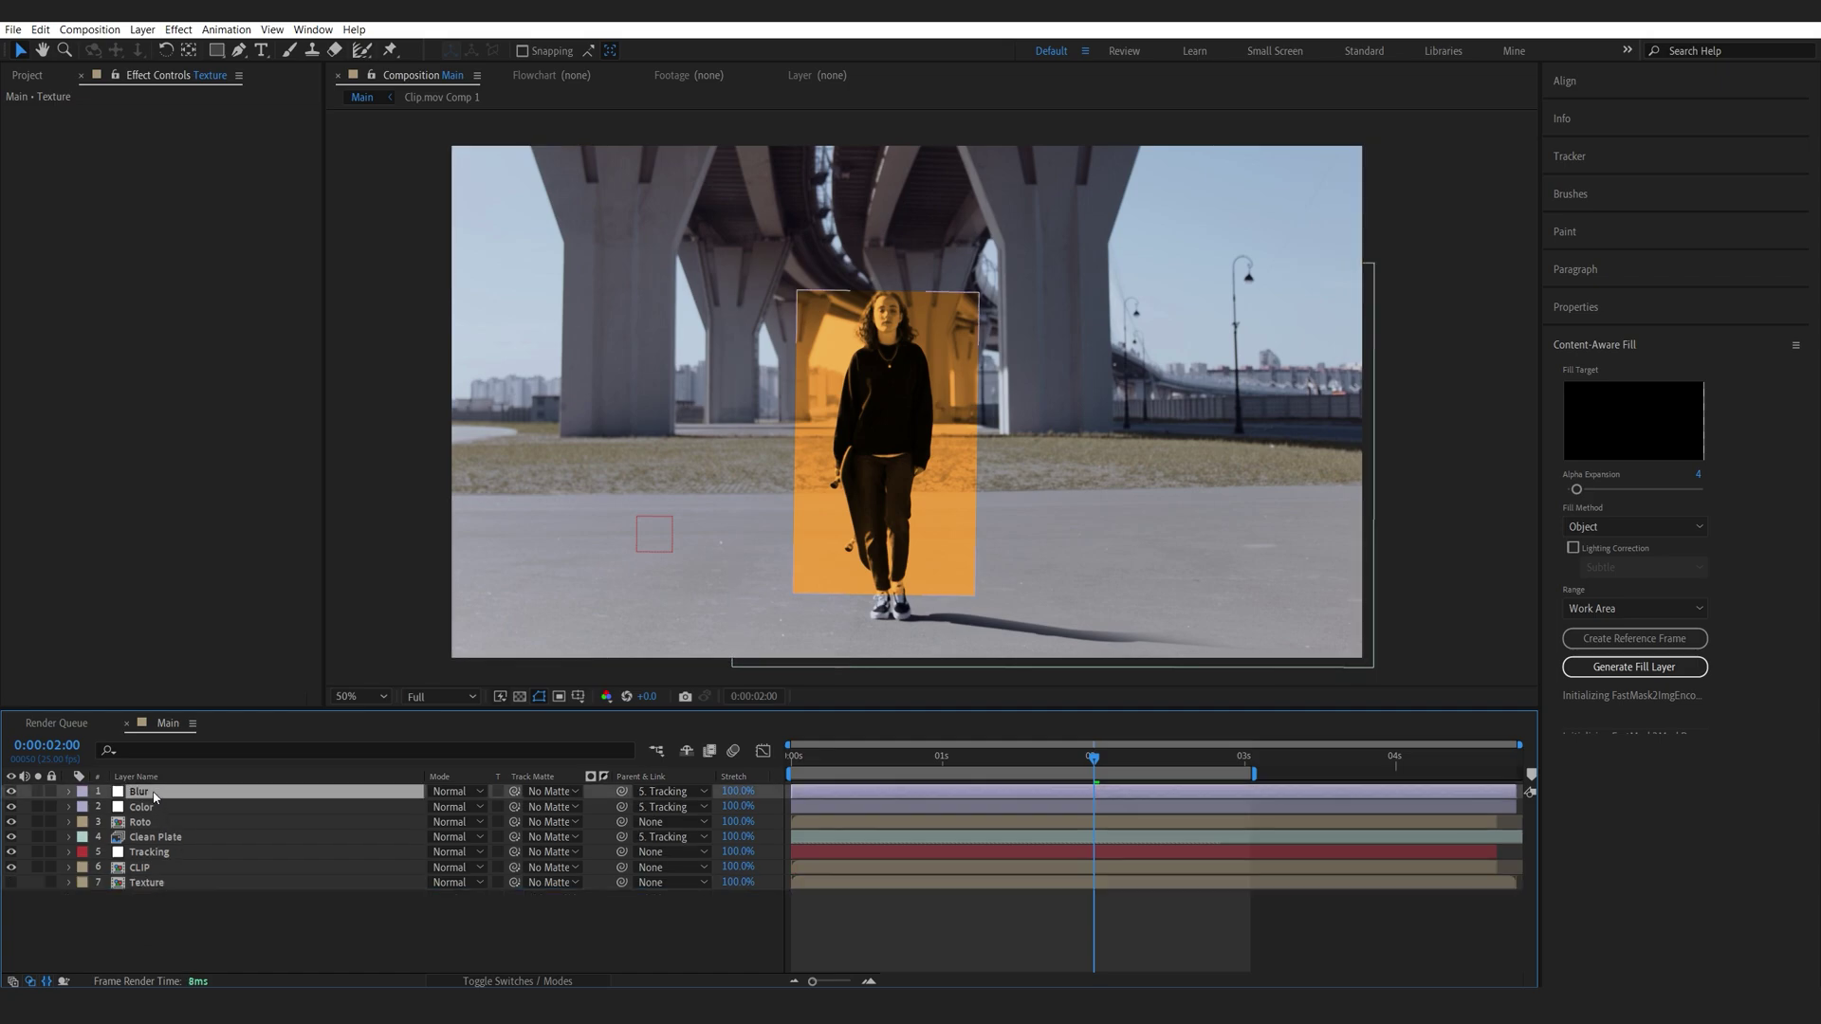
key(ctrl+space)
text(com)
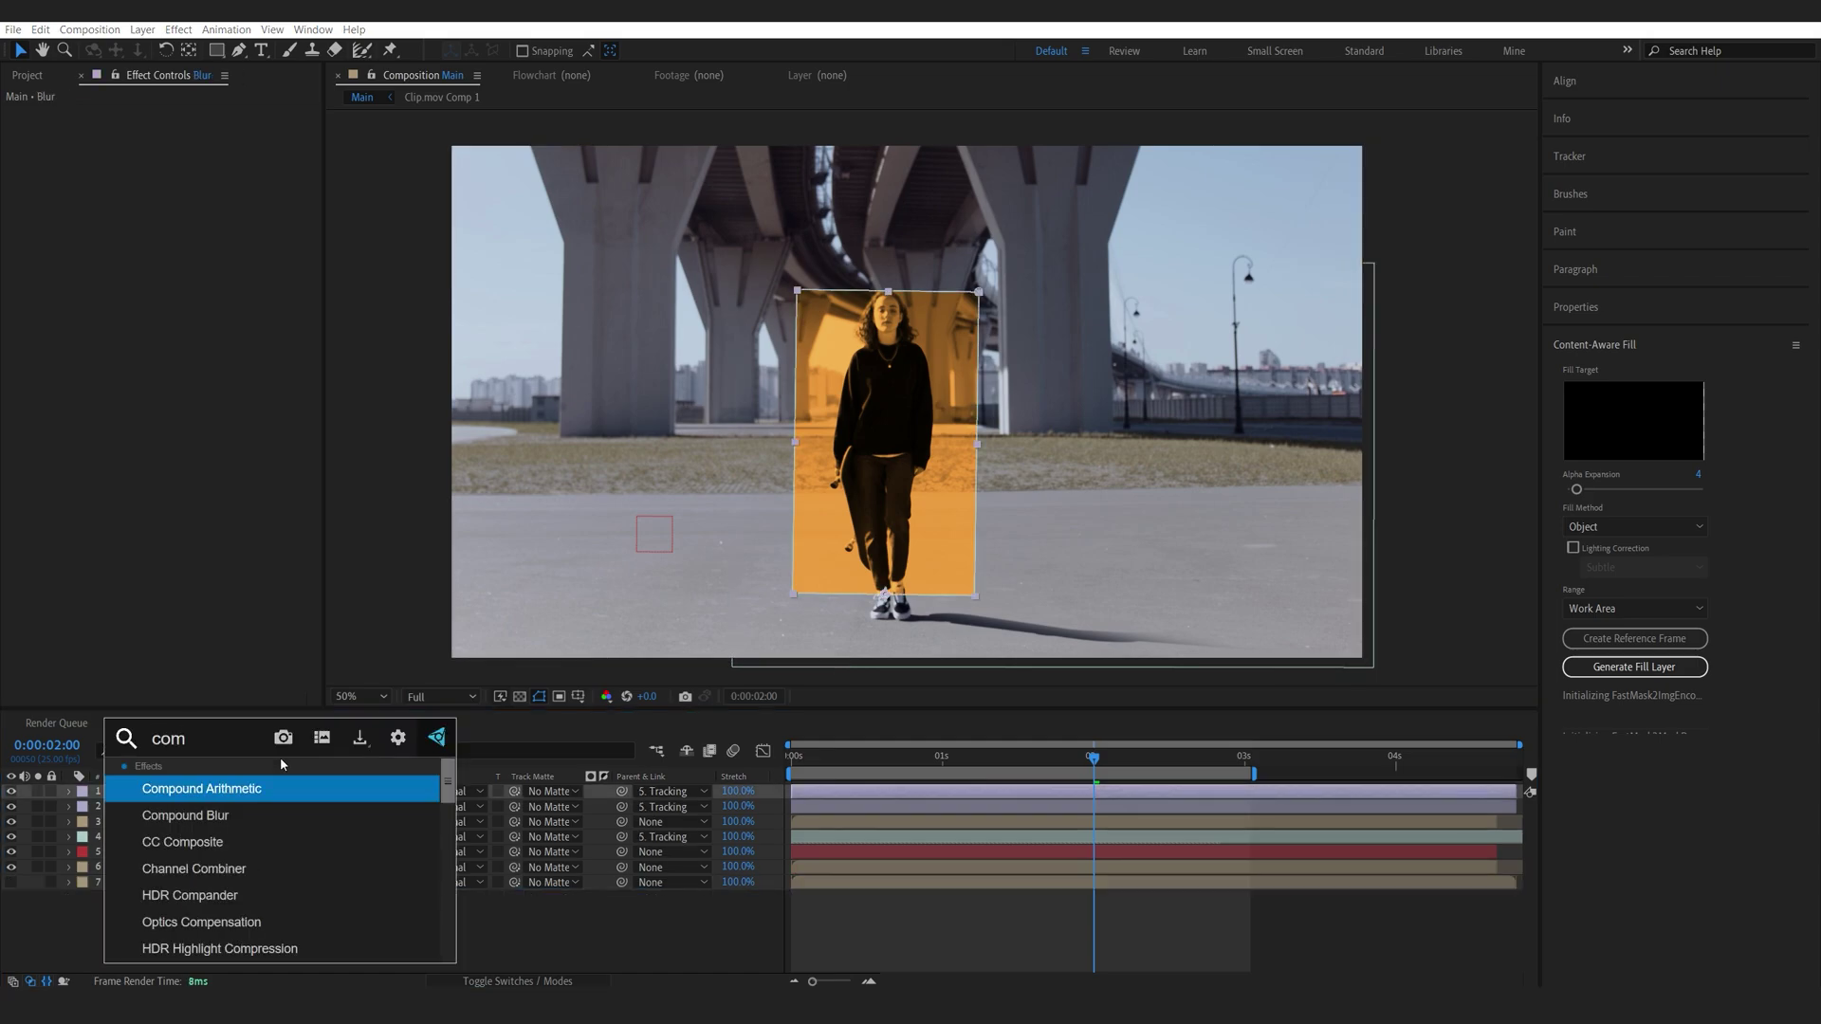
key(Down)
key(Return)
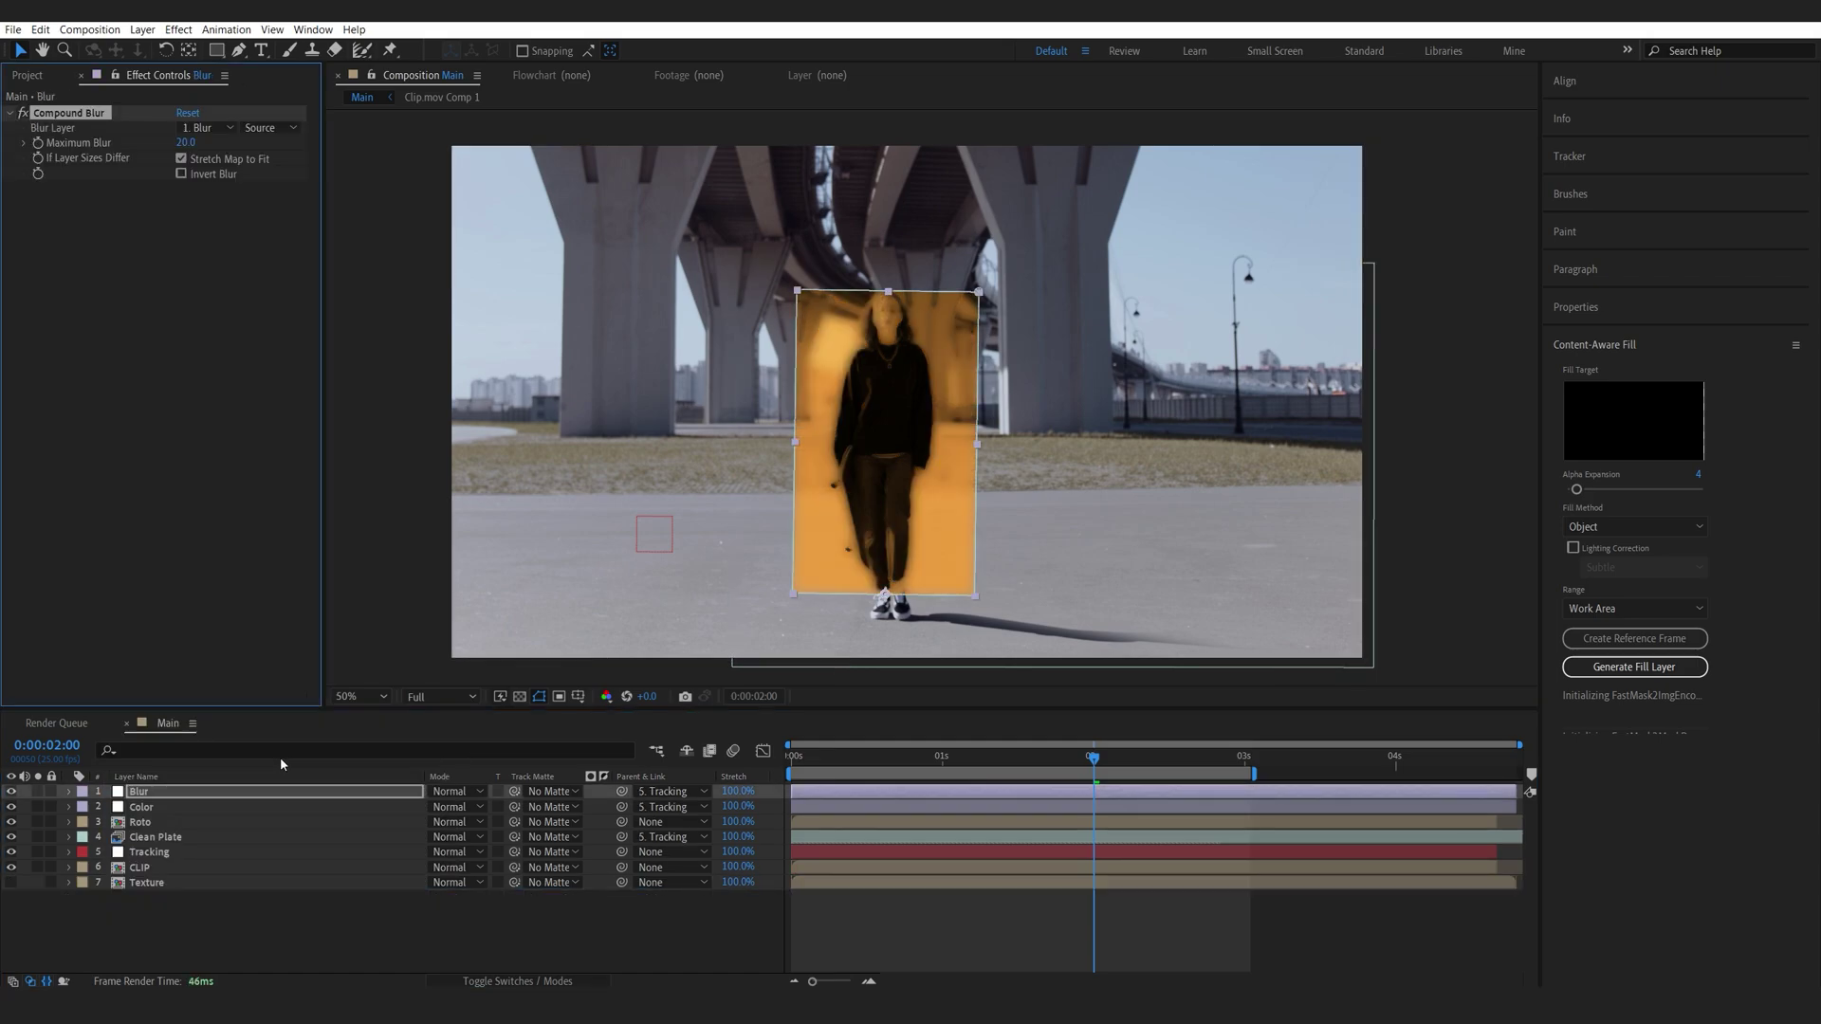
click(220, 132)
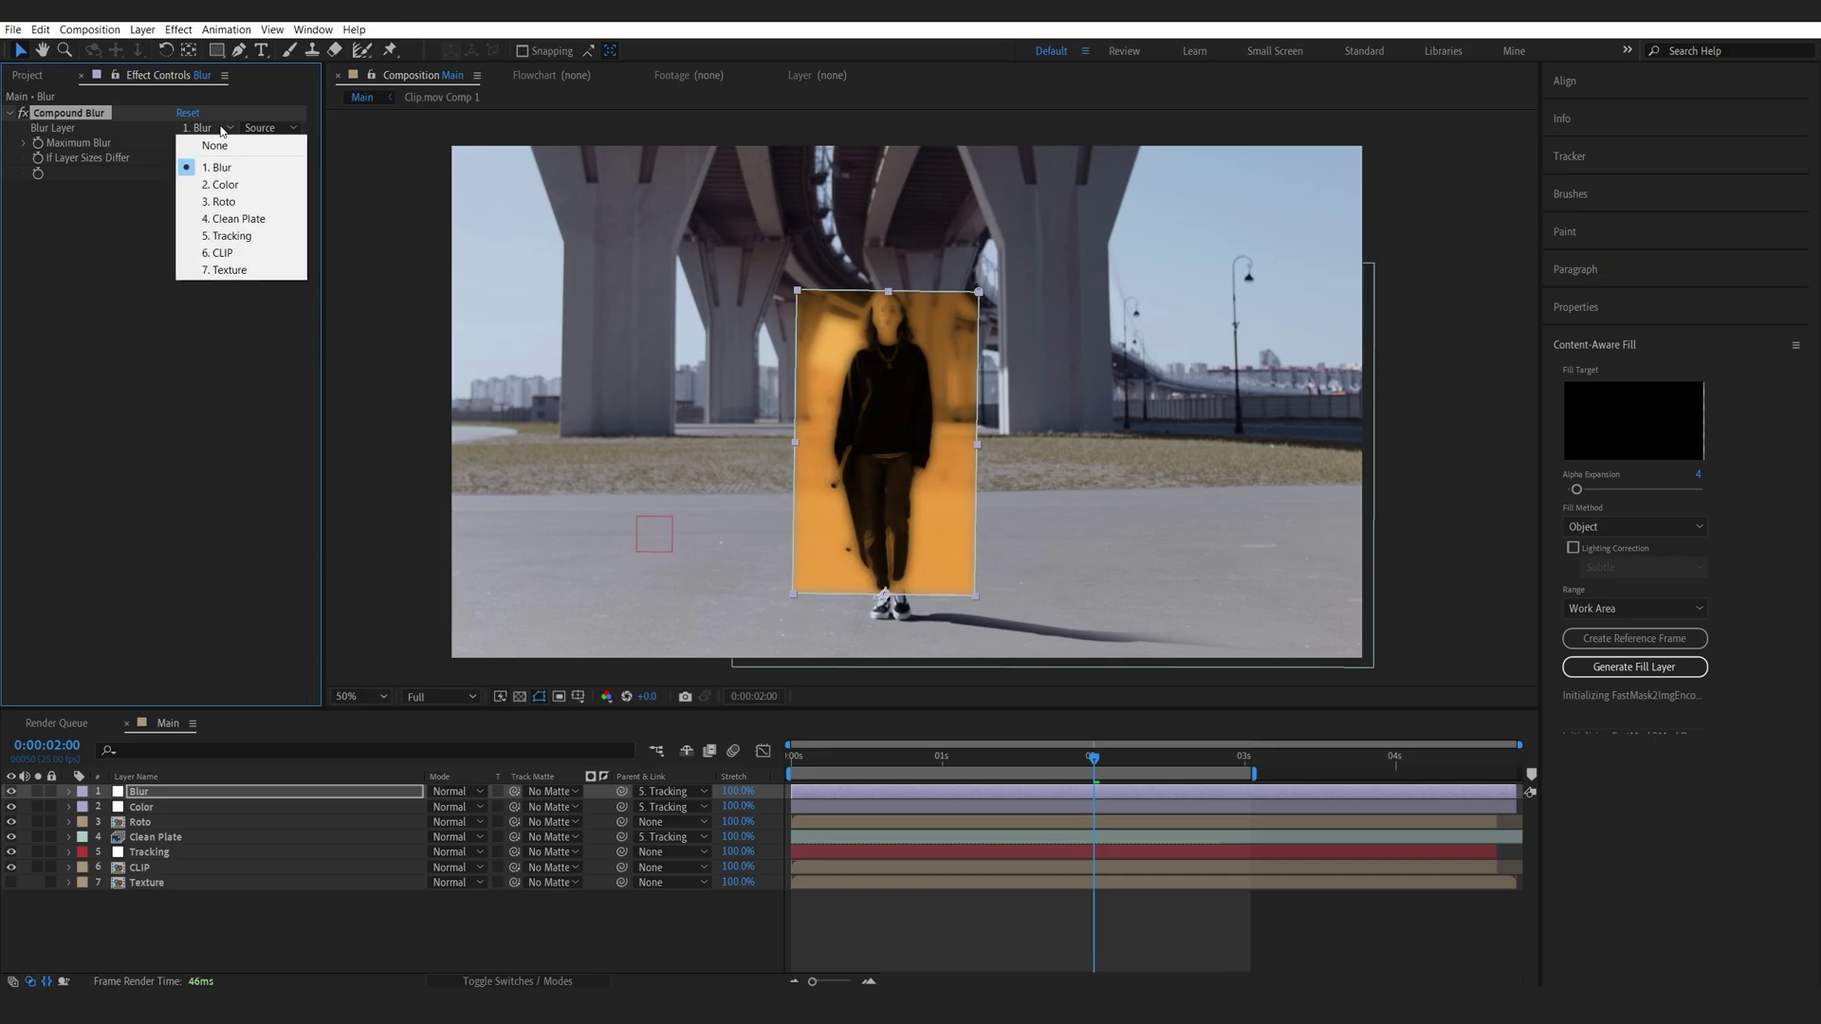
click(234, 272)
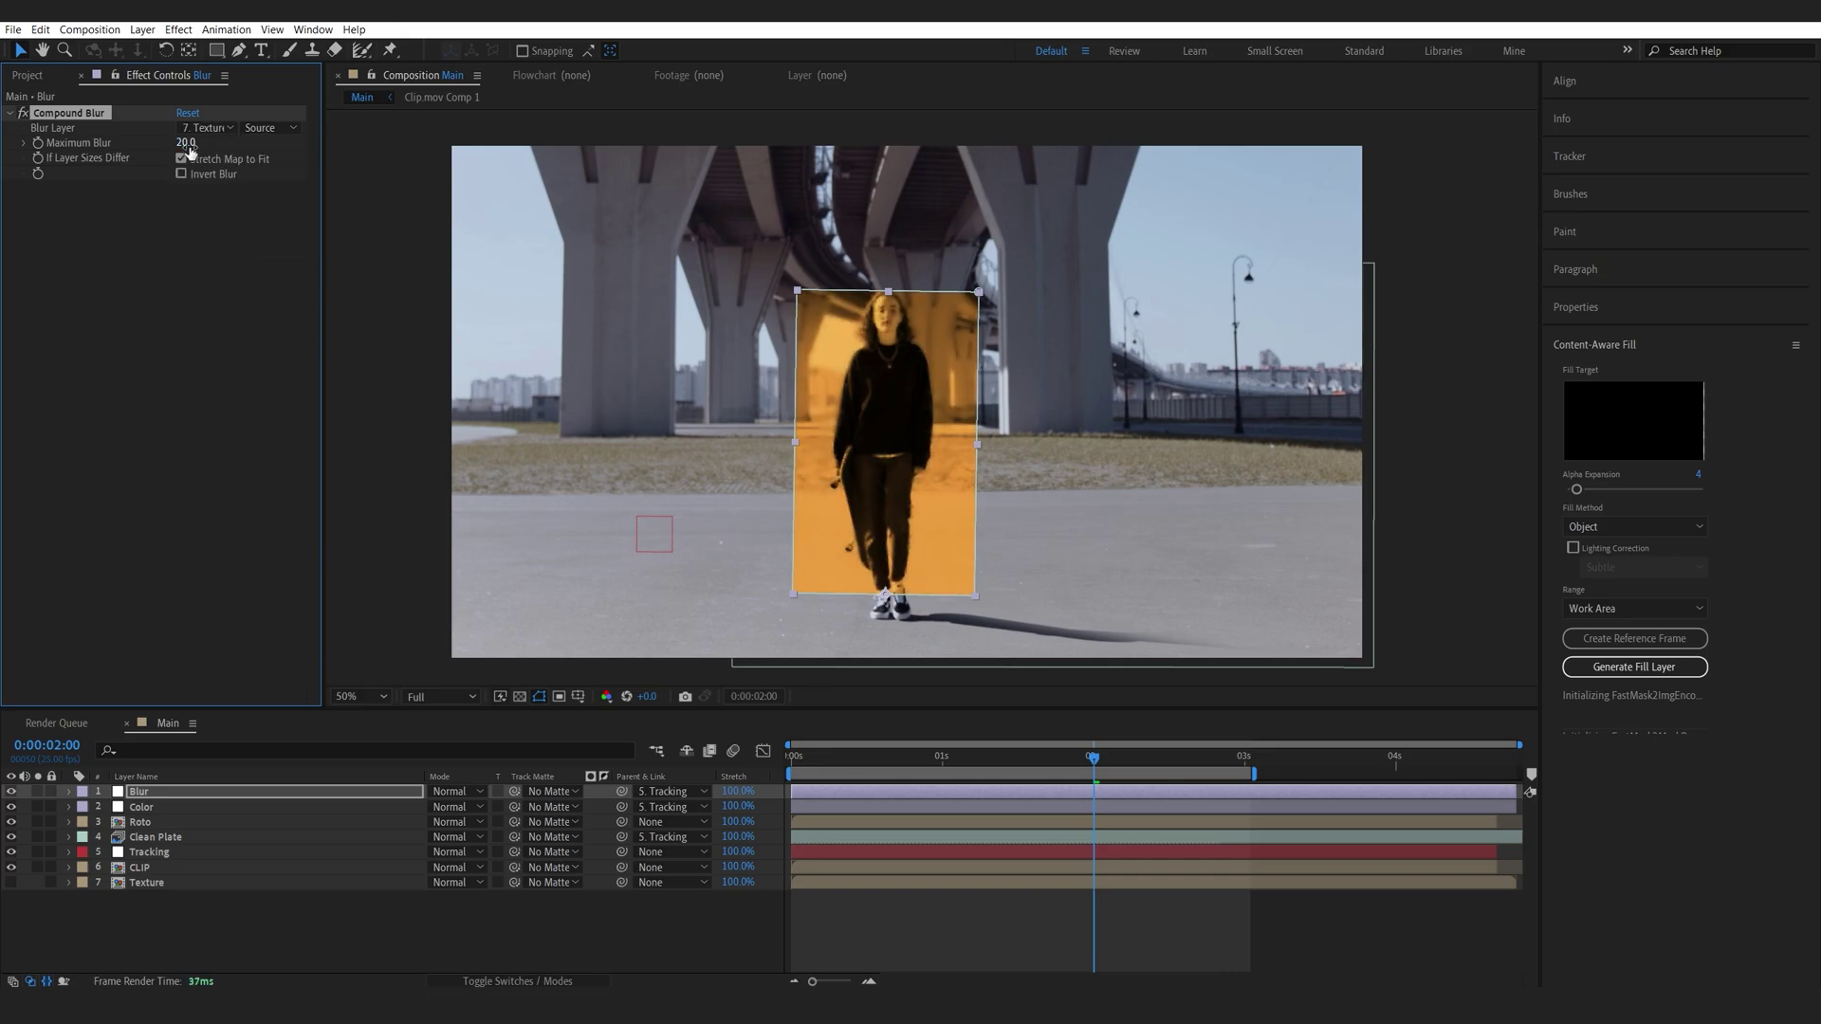
Hide the Roto layer, preview the blurred rectangle and set Compound Blur's Maximum Blur to 83
drag(211, 146, 228, 148)
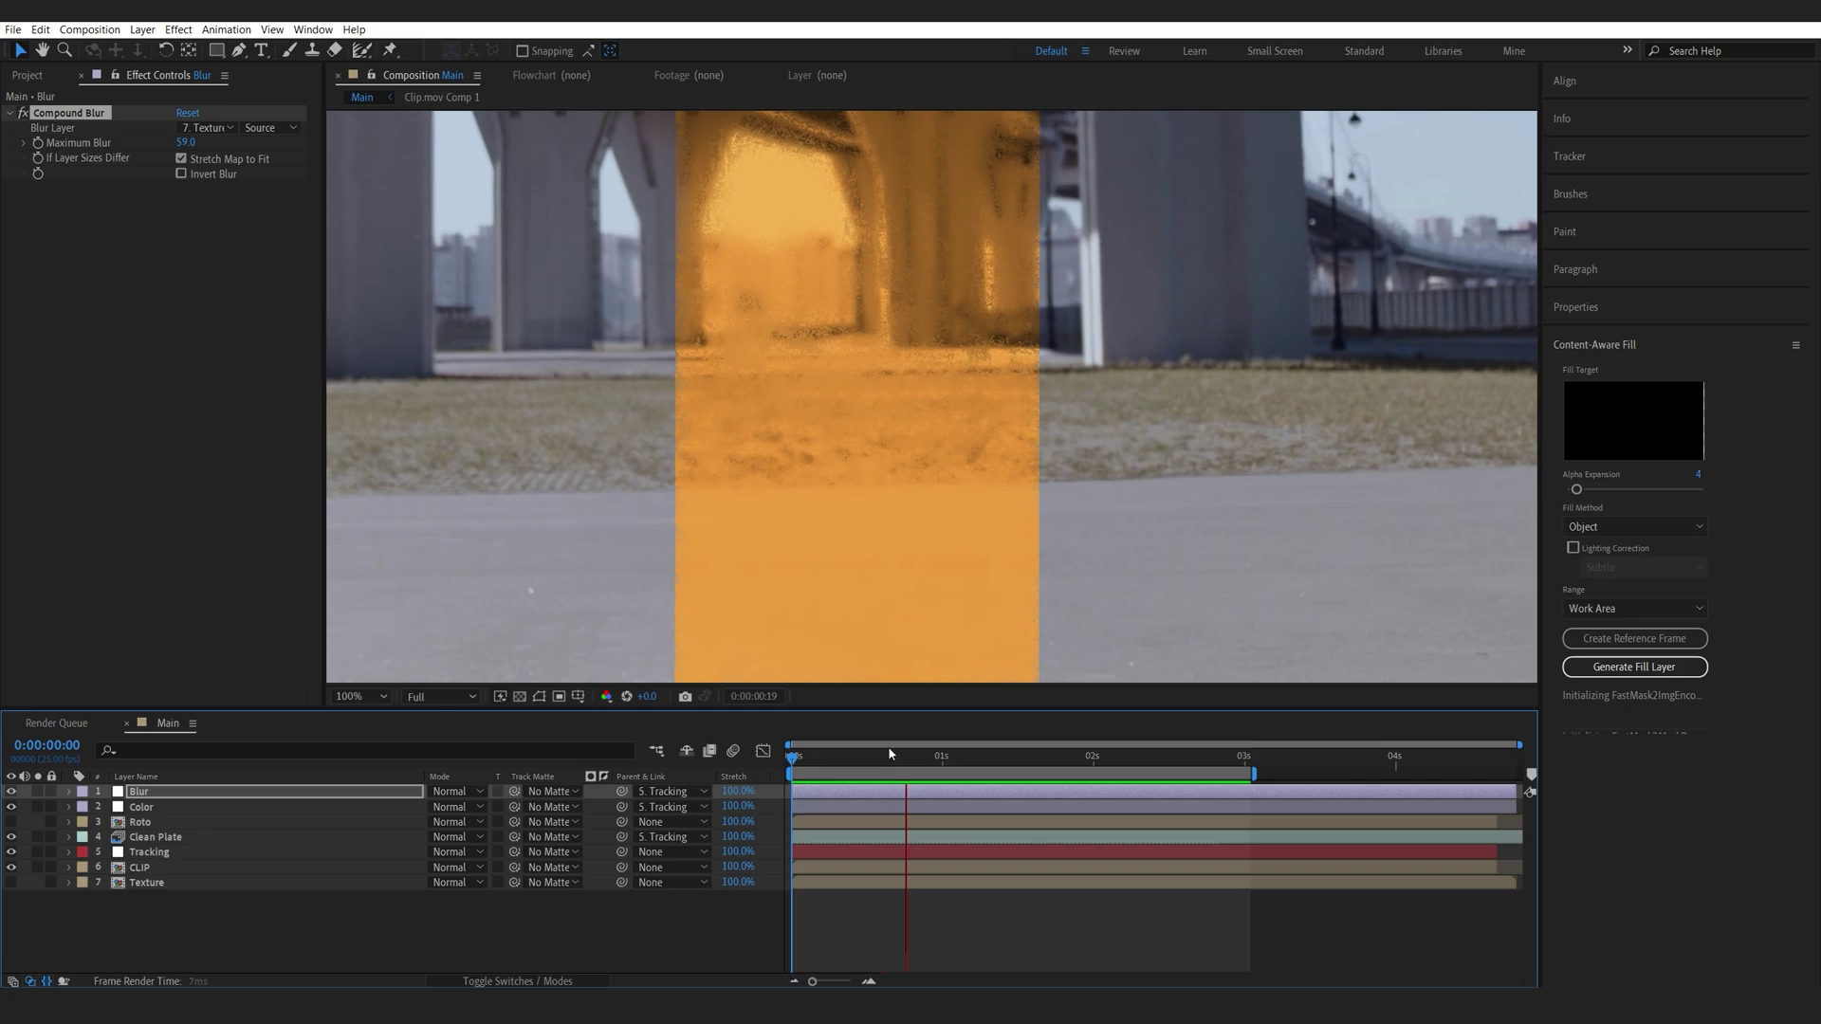
click(956, 761)
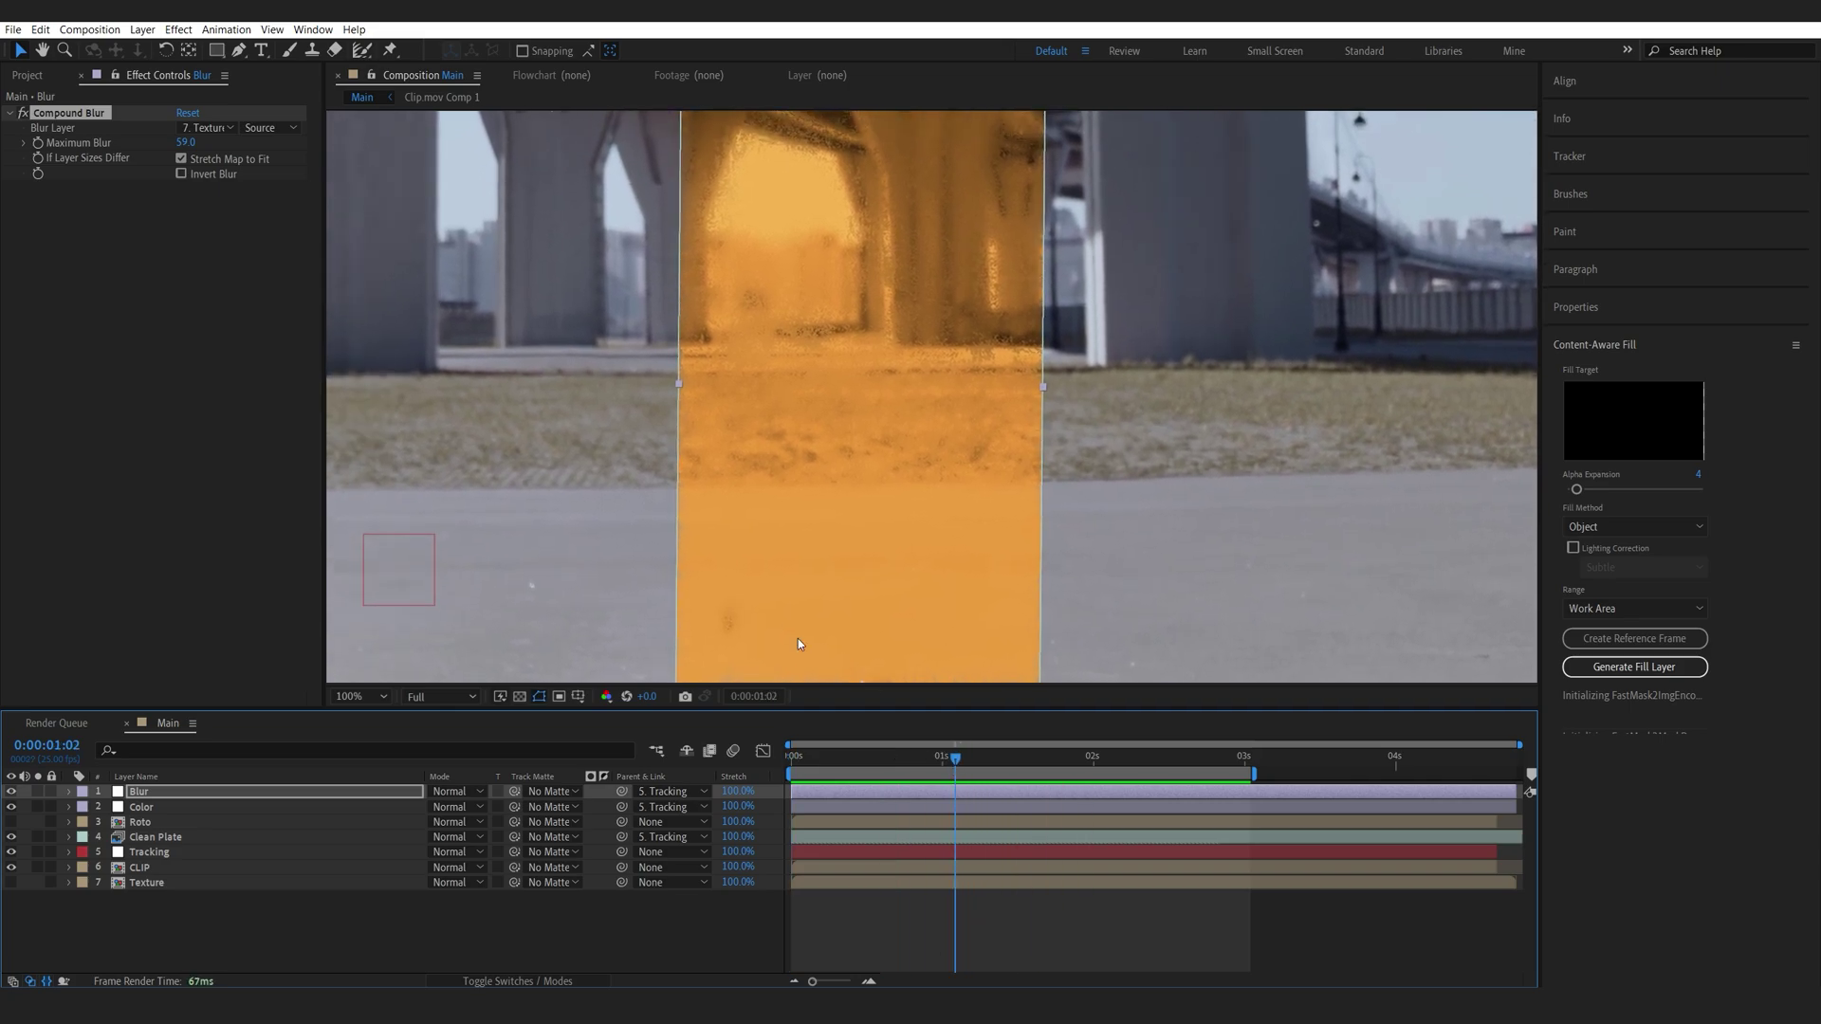
drag(190, 142, 228, 142)
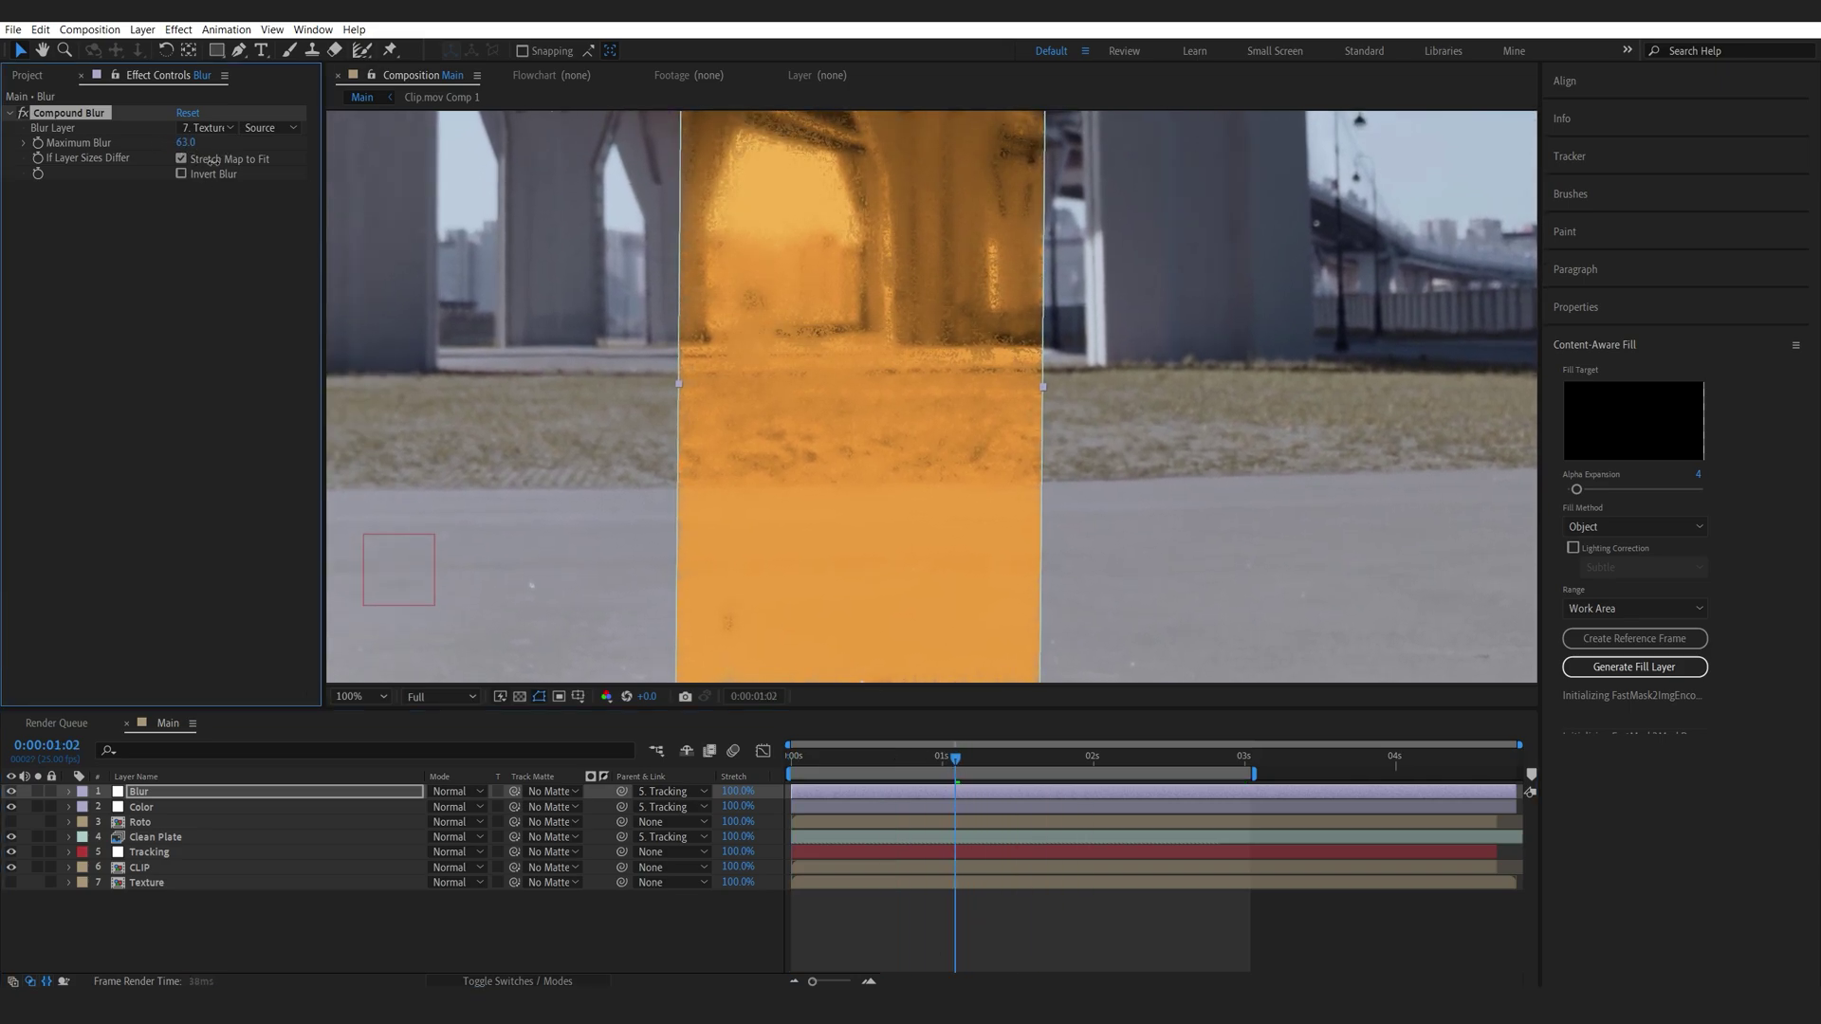
click(349, 934)
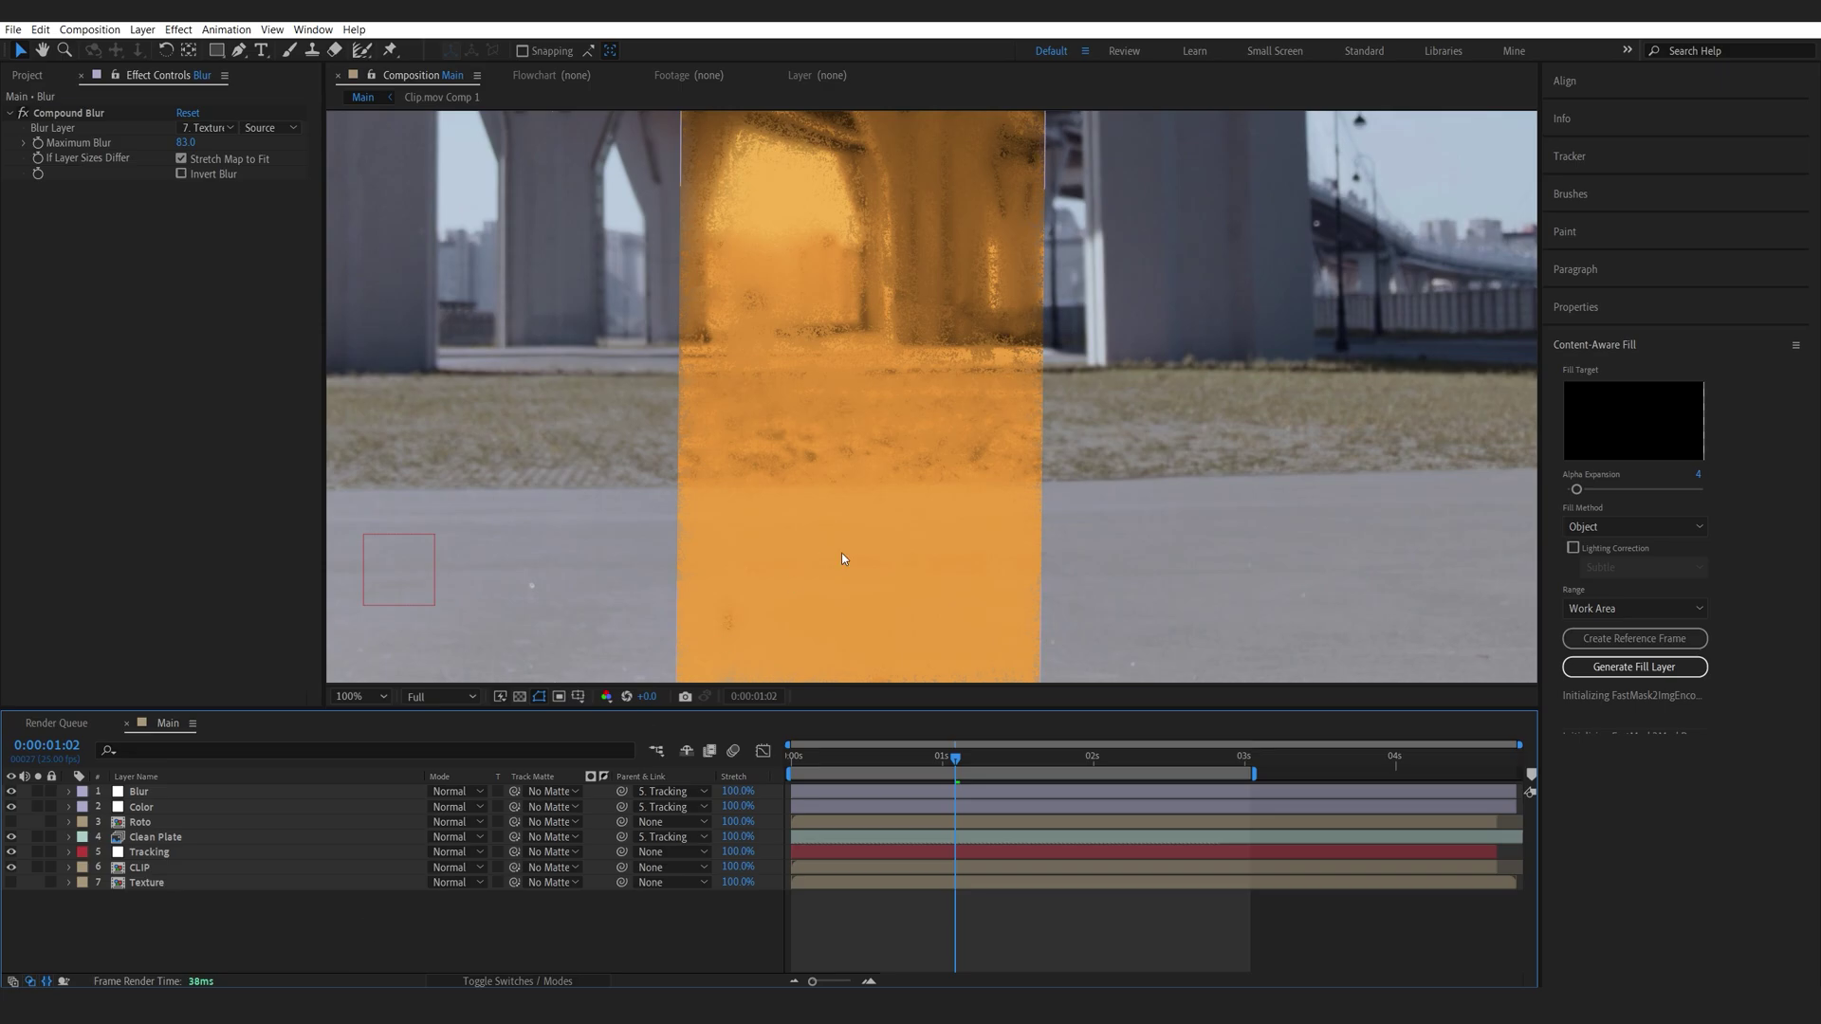
key(comma)
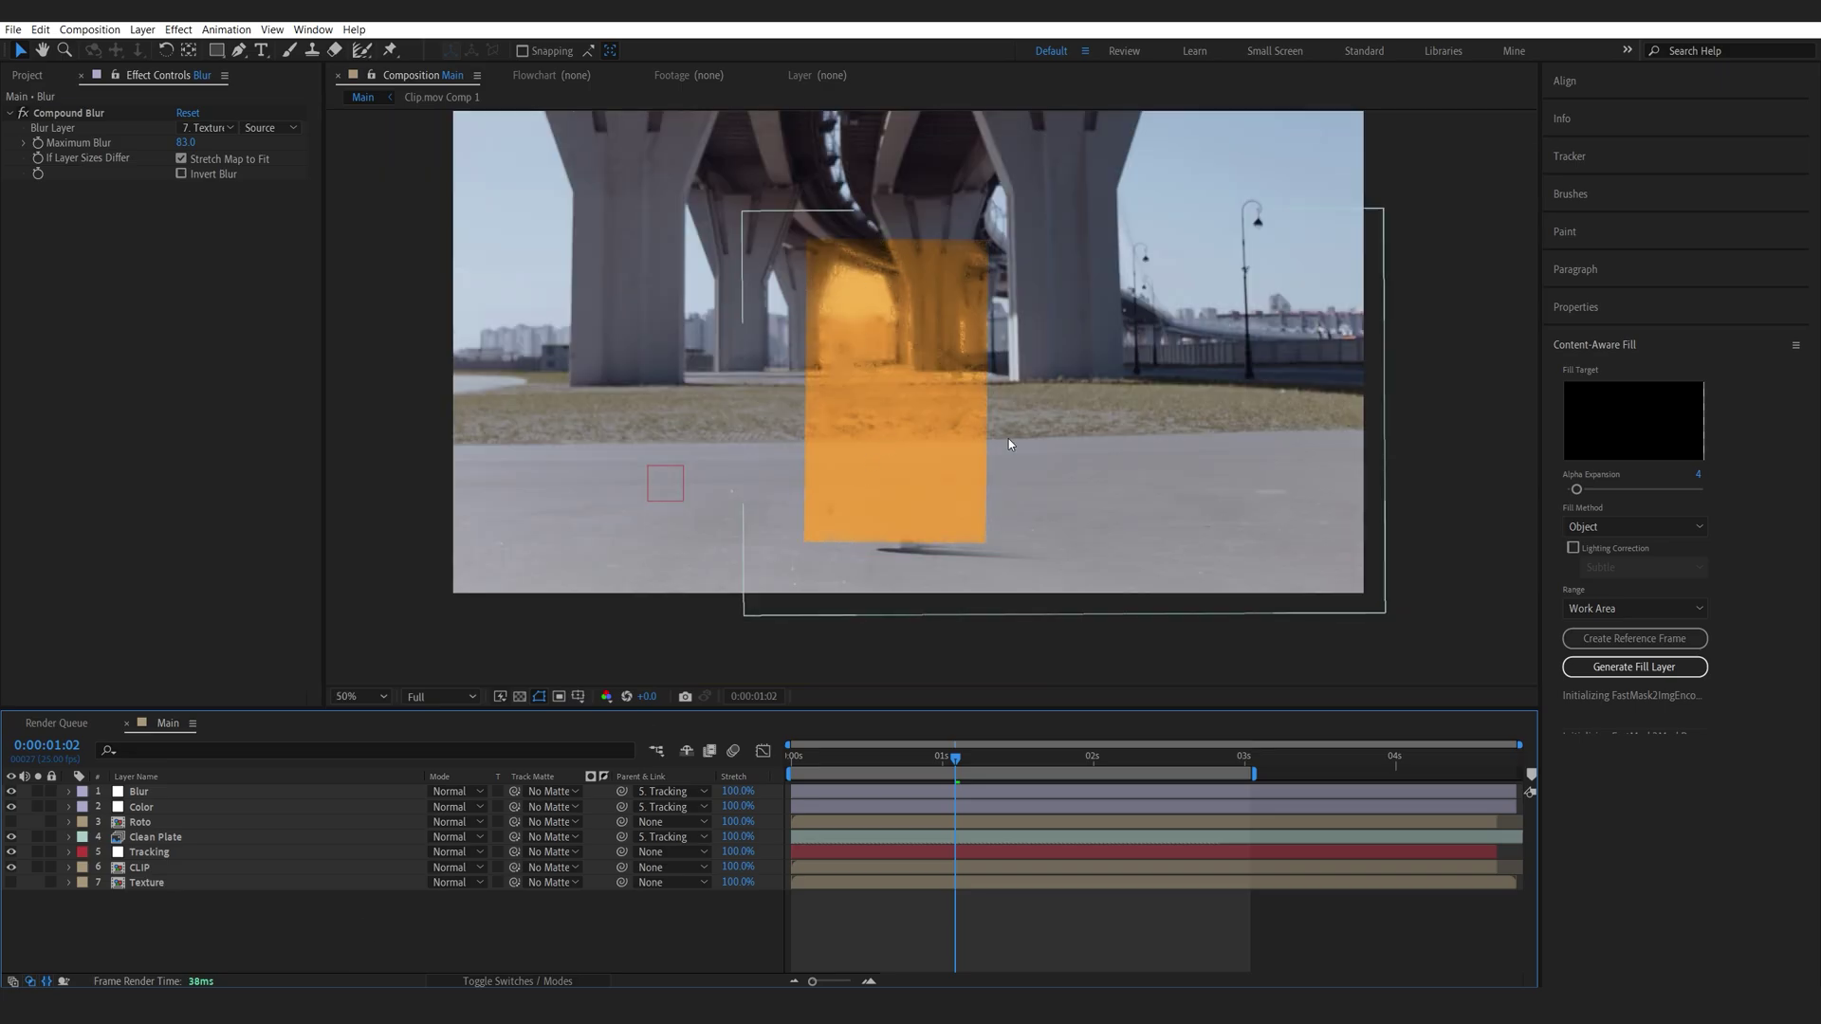
Create a white 2560 × 1440 px solid named Depth
right_click(391, 907)
mouse_move(446, 725)
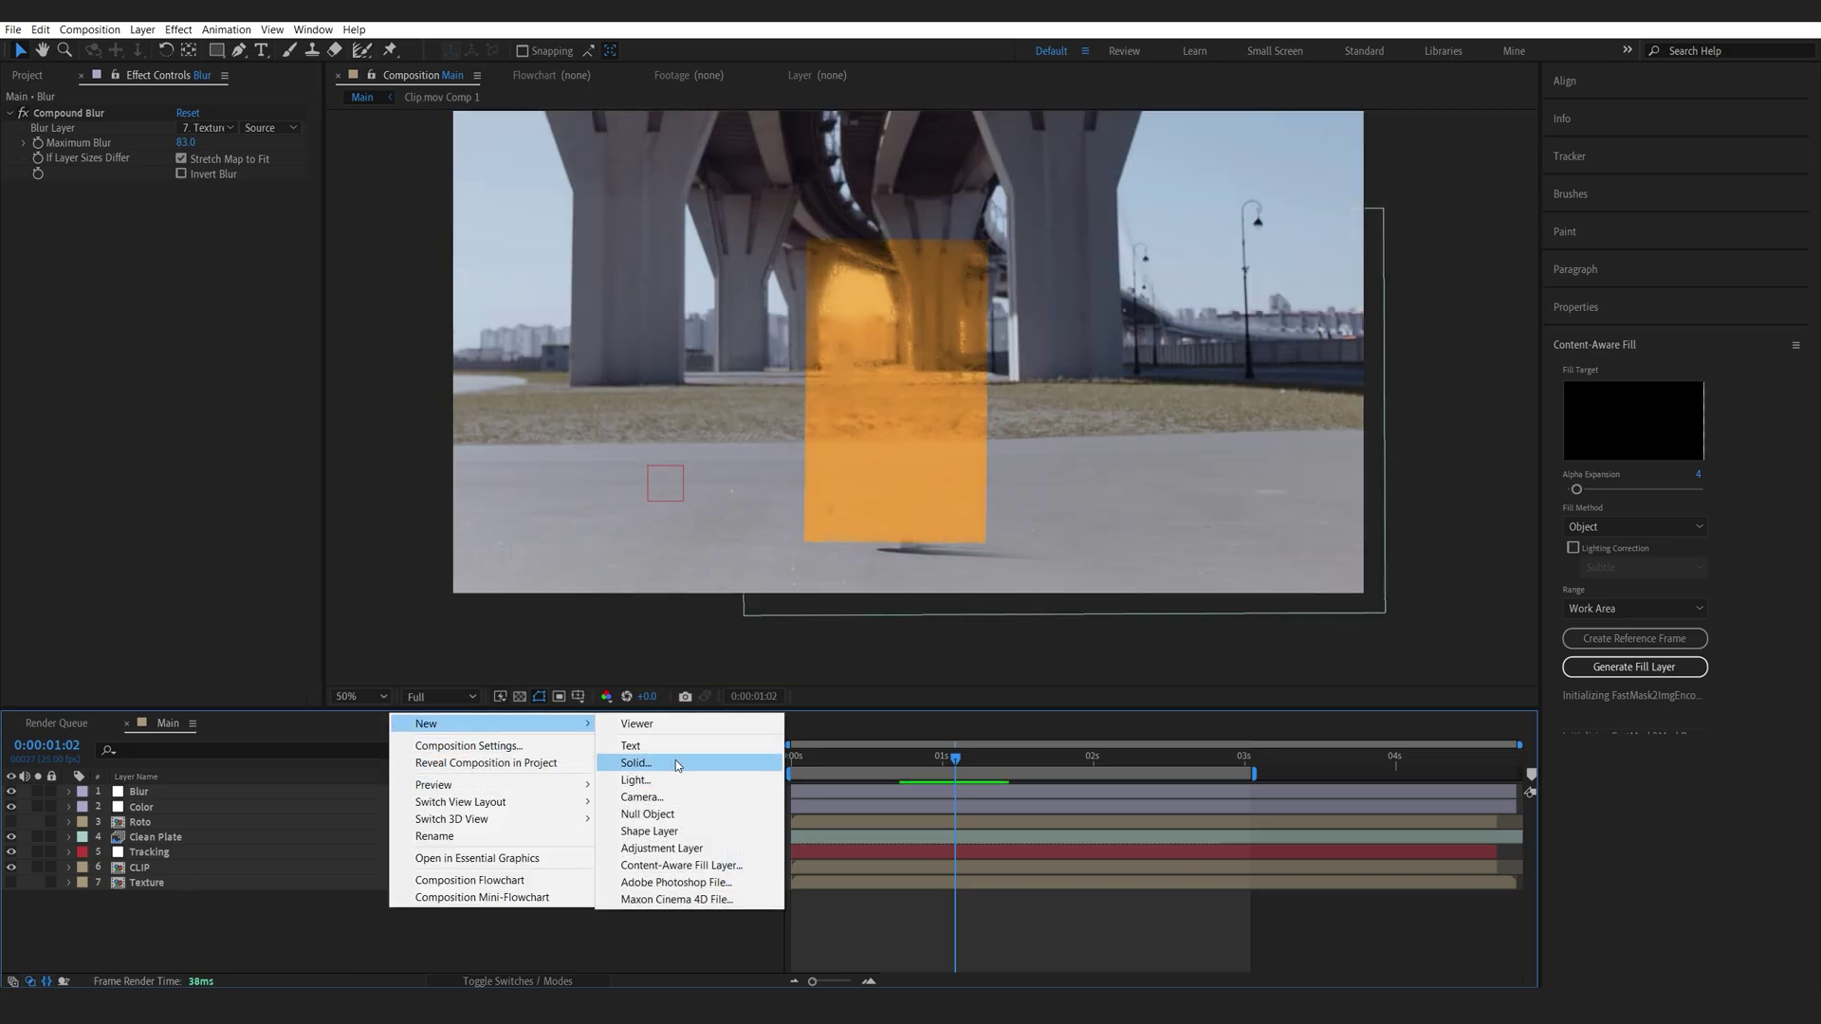
click(676, 759)
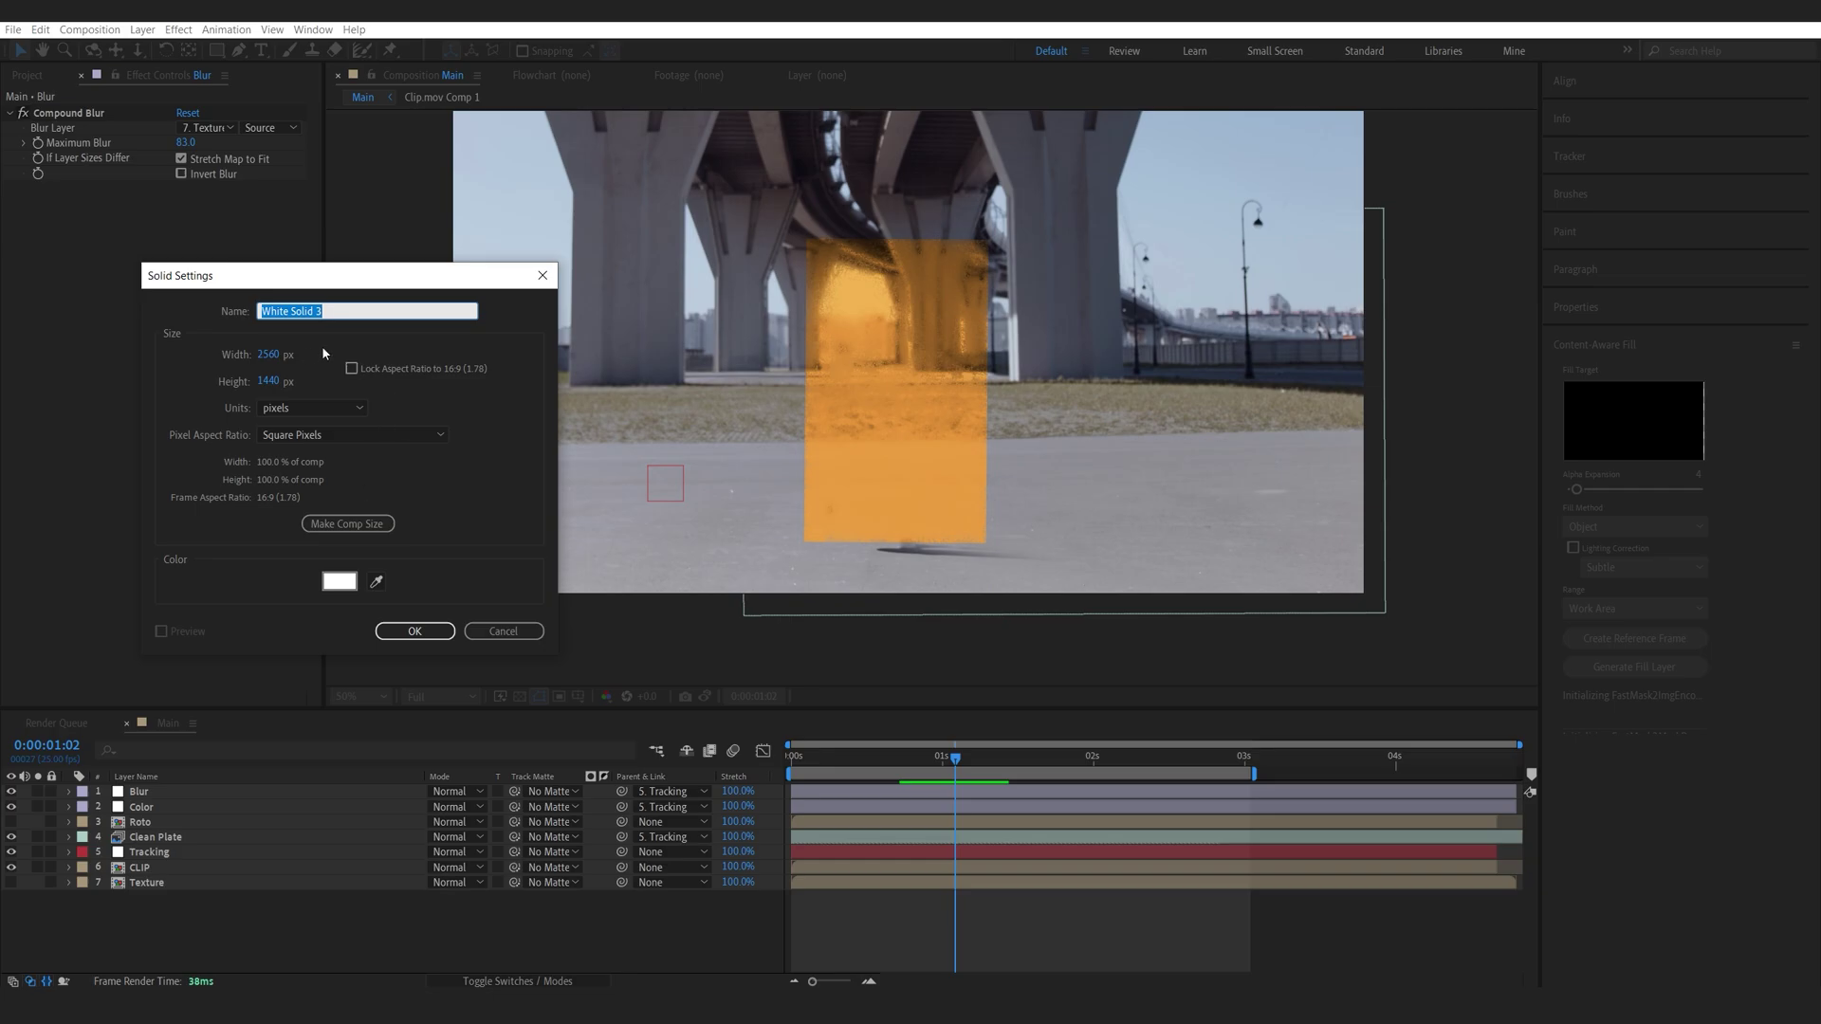
text(Depth)
key(Return)
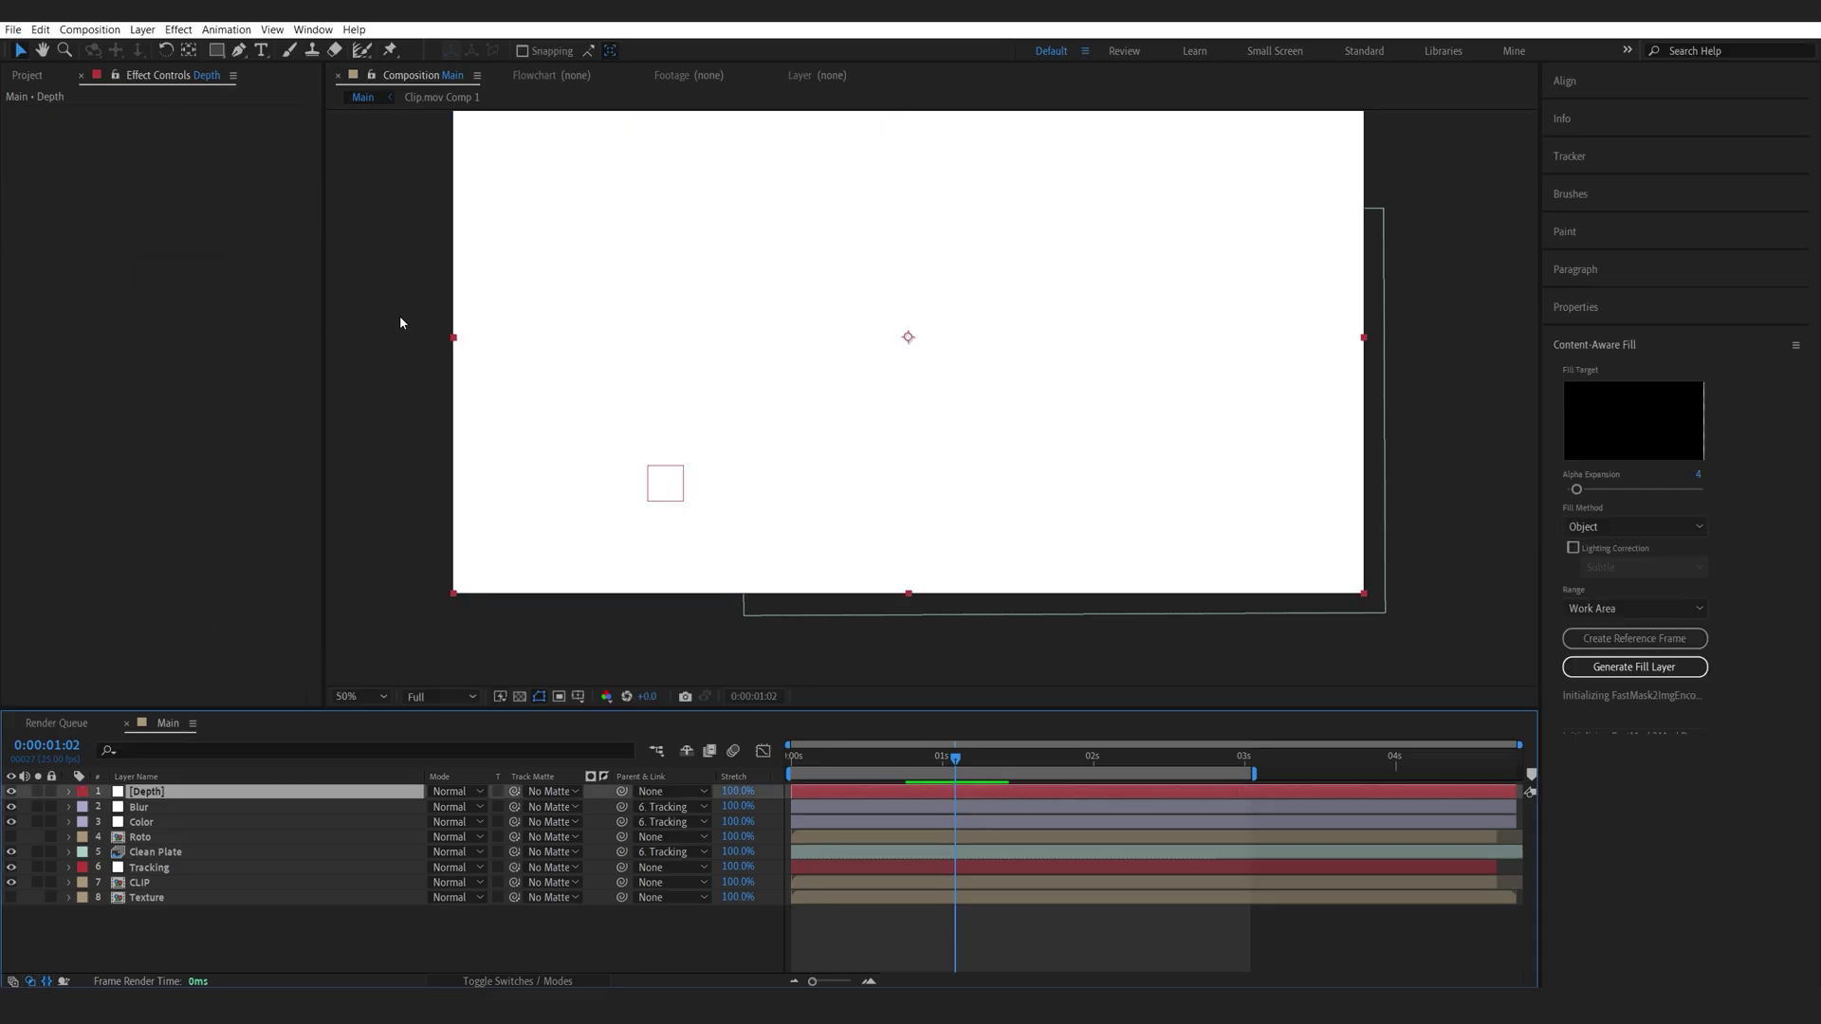
Hide the Depth layer and parent it to the Tracking layer
key(ctrl+alt+shift+v)
drag(621, 793, 188, 866)
Draw a rectangular mask on the Depth layer matching the Blur layer's mask, and move its anchor point to the rectangle's bottom centre
key(q)
key(/)
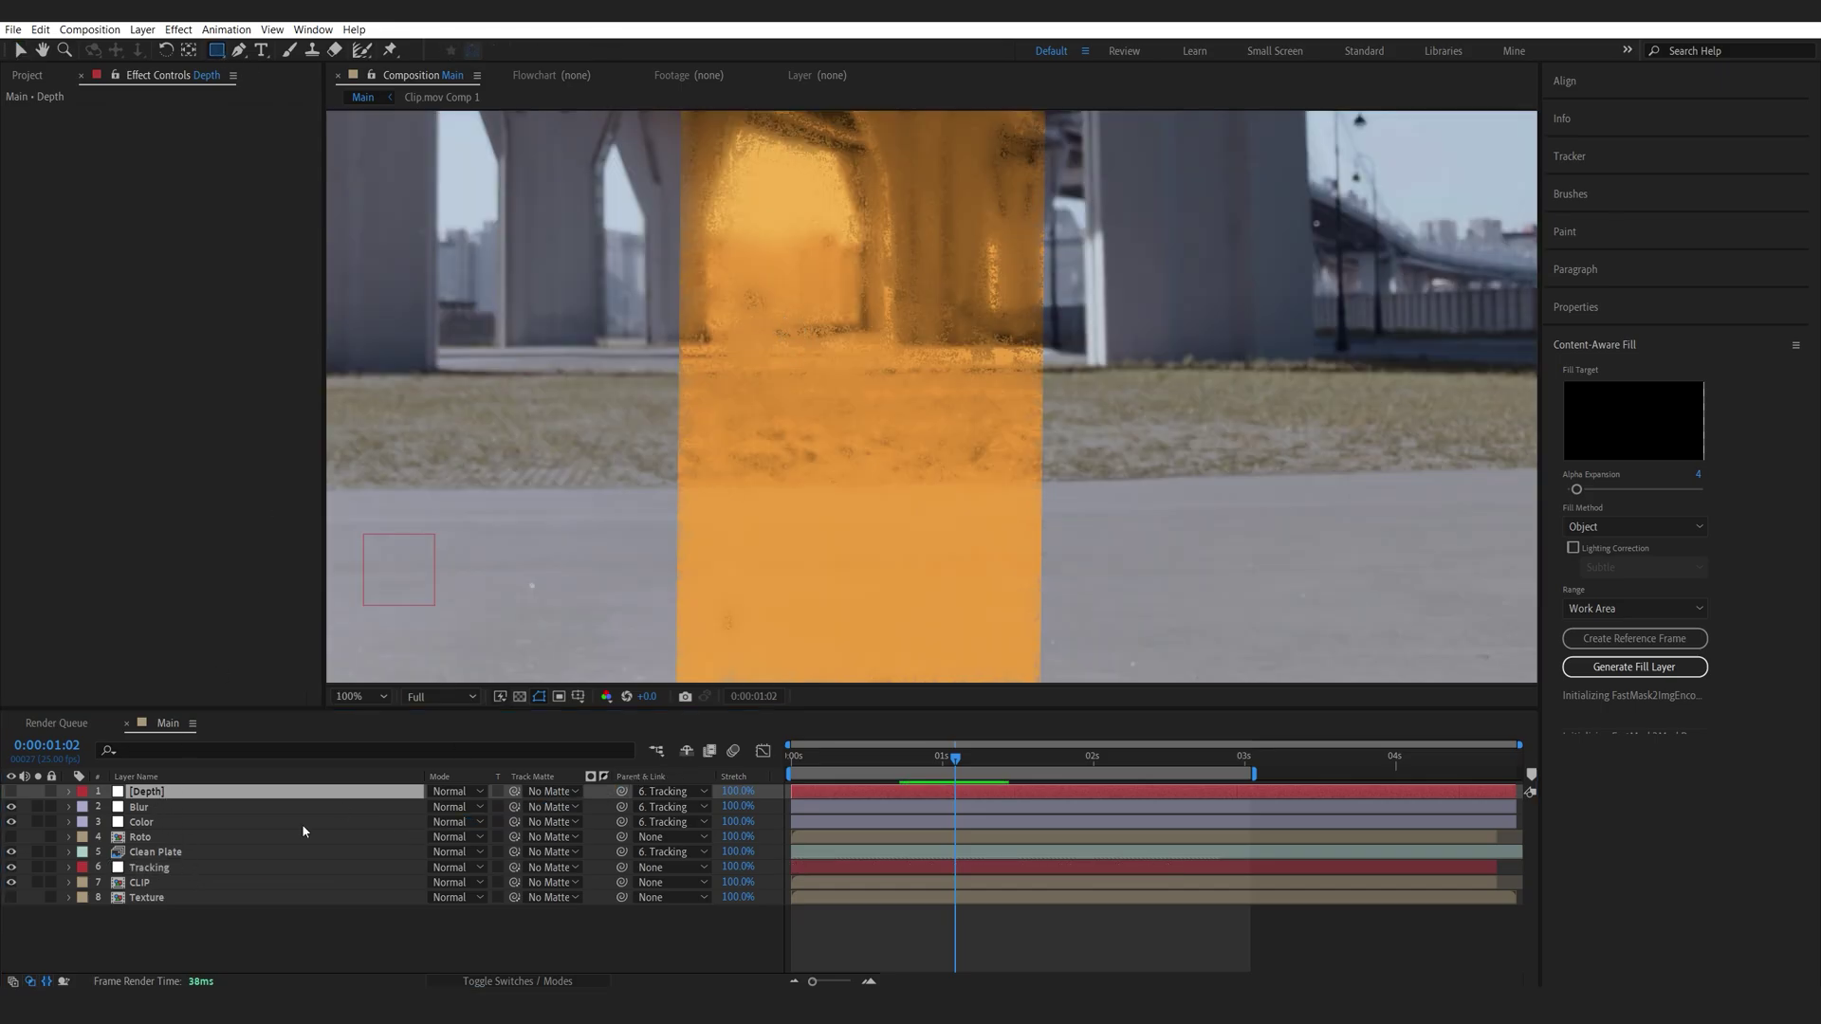
click(149, 807)
key(m)
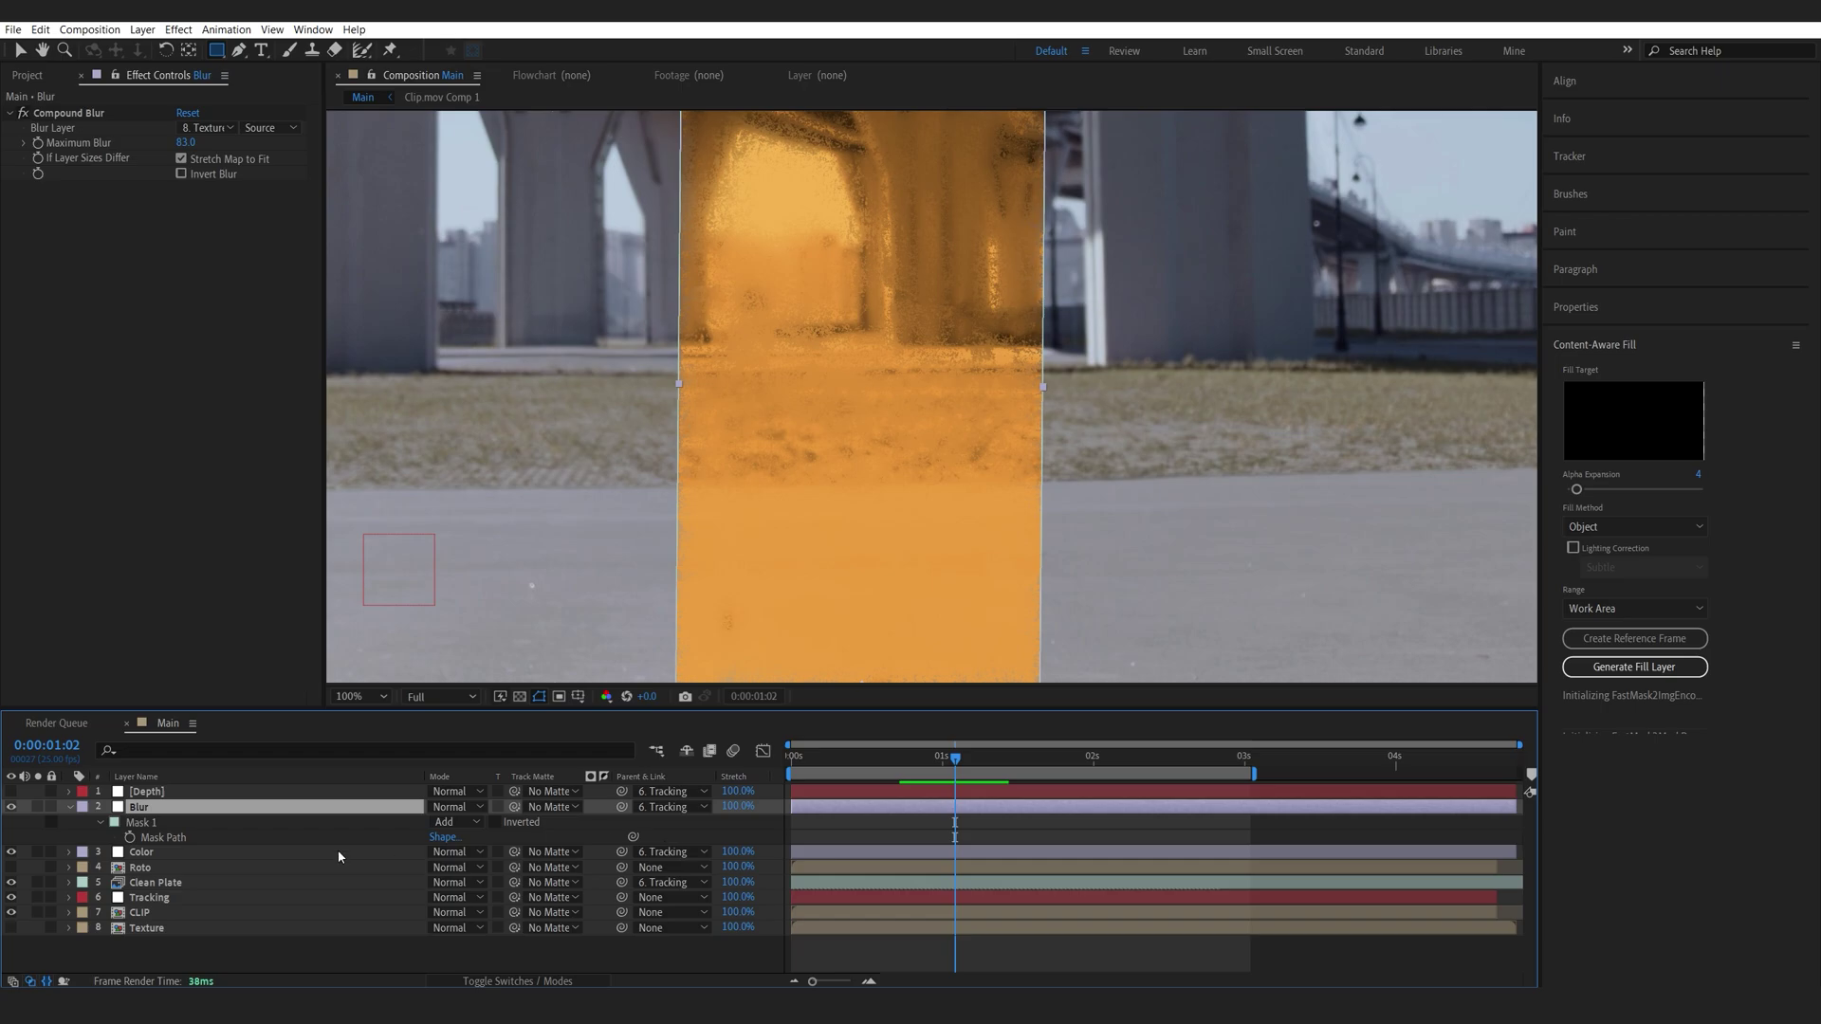
click(865, 793)
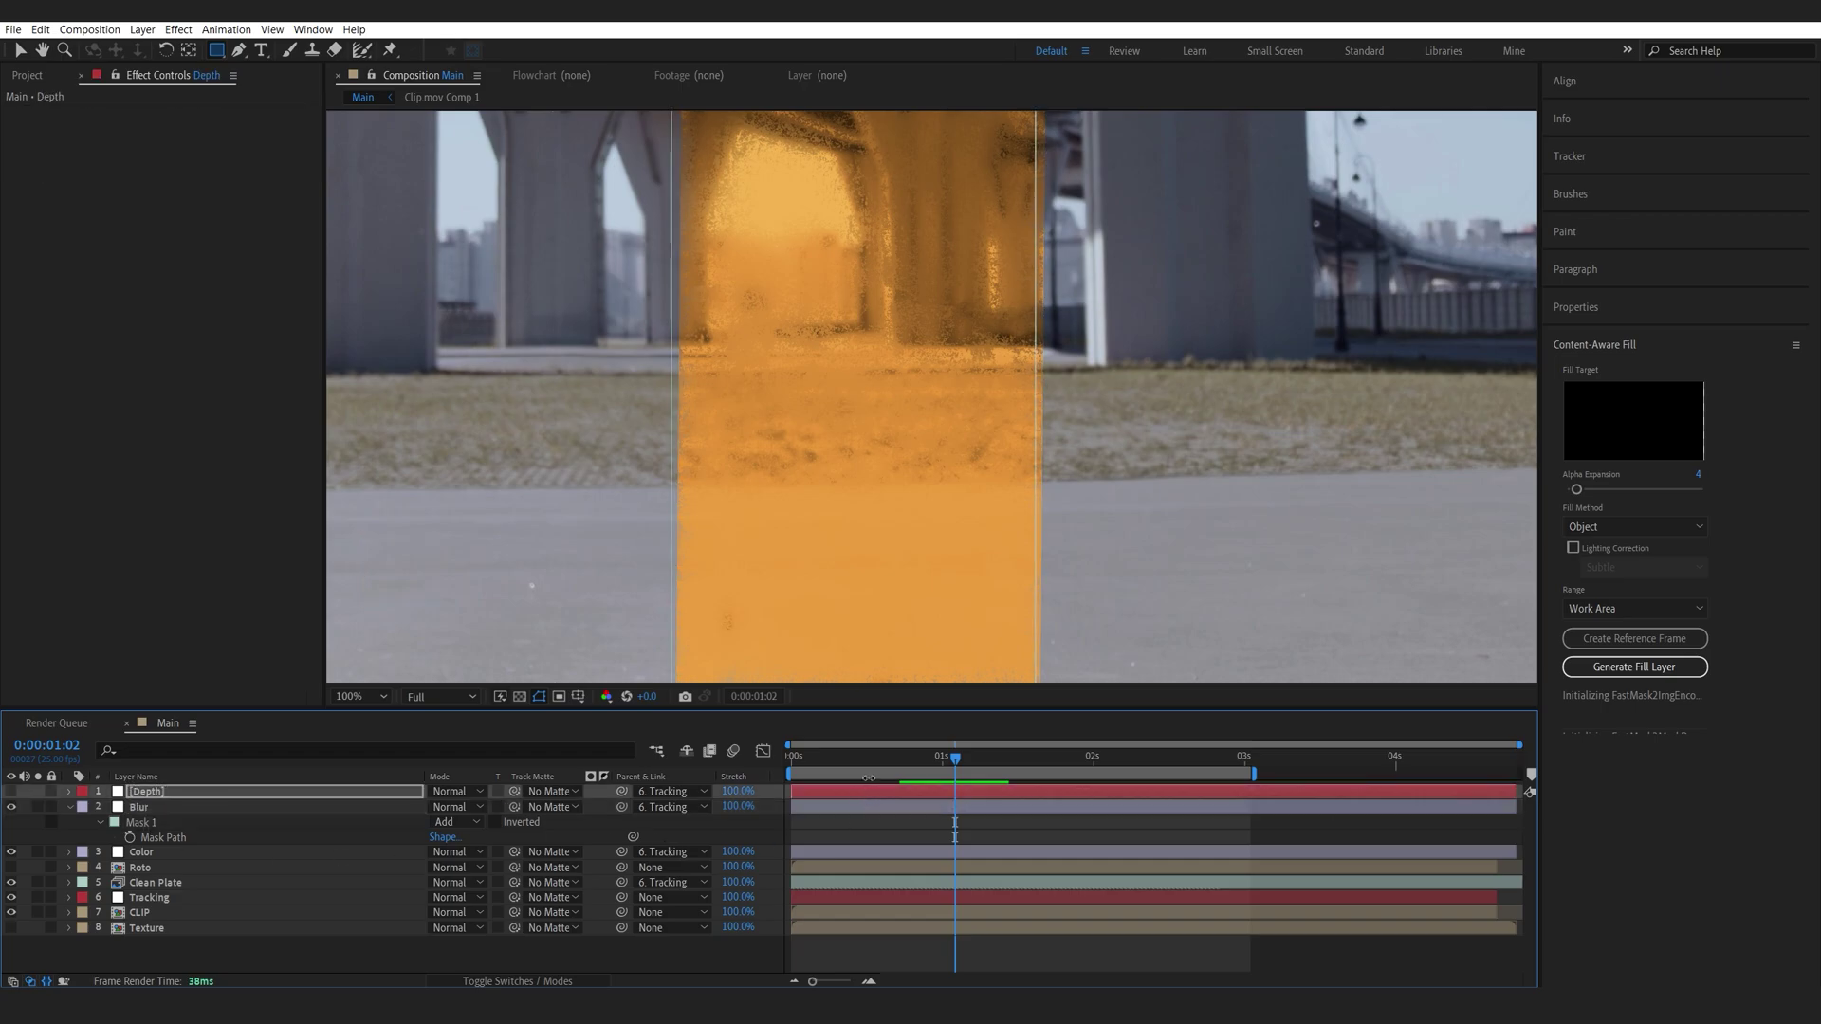
key(m)
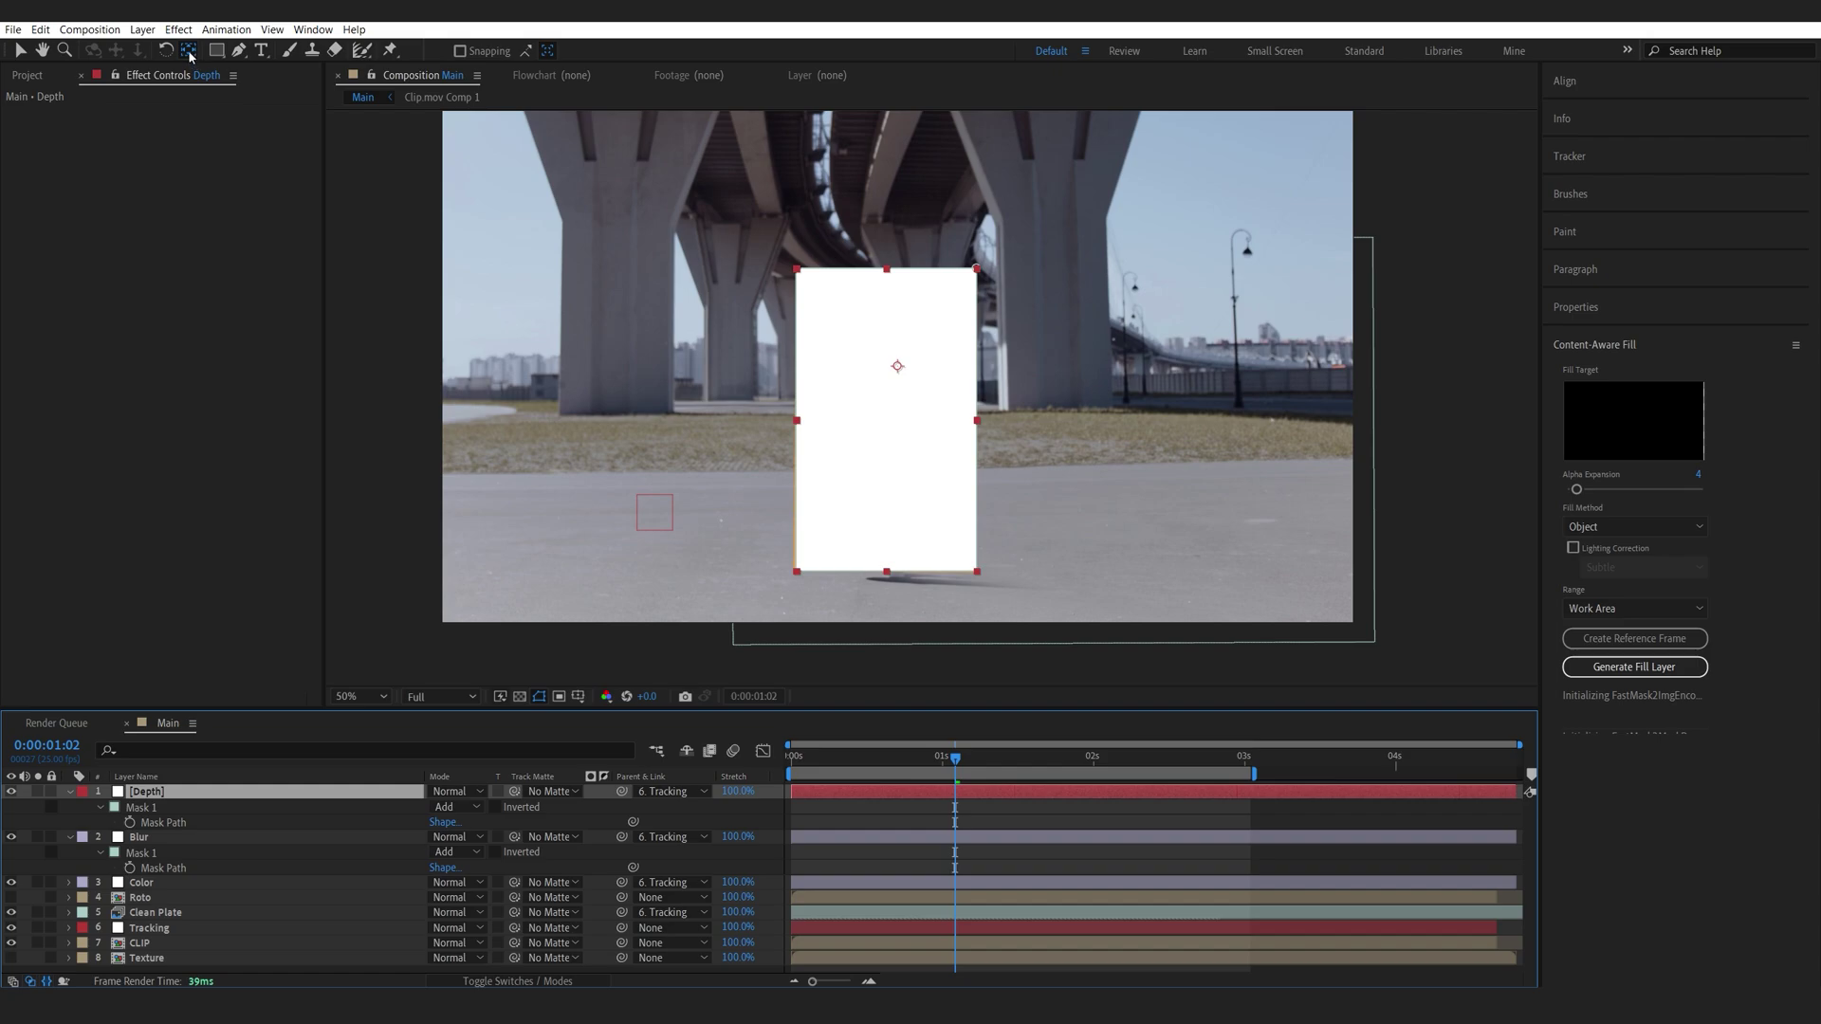
click(188, 51)
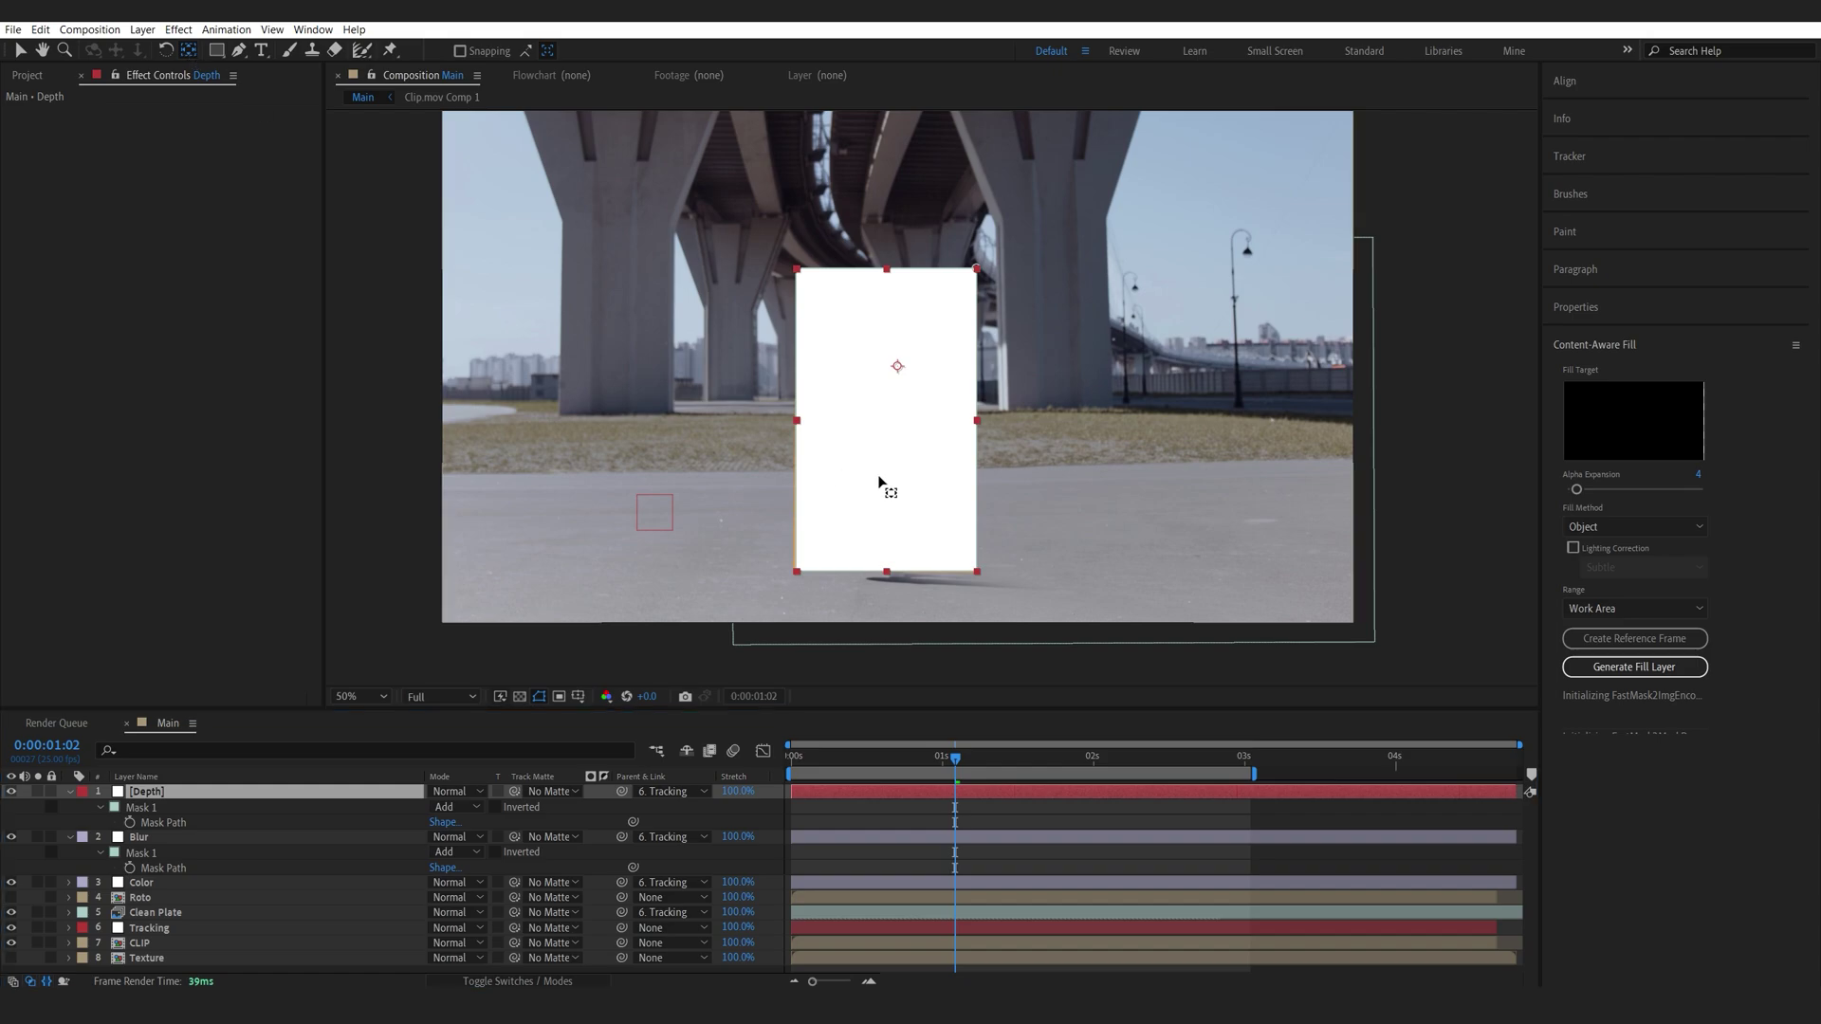
drag(898, 368, 883, 568)
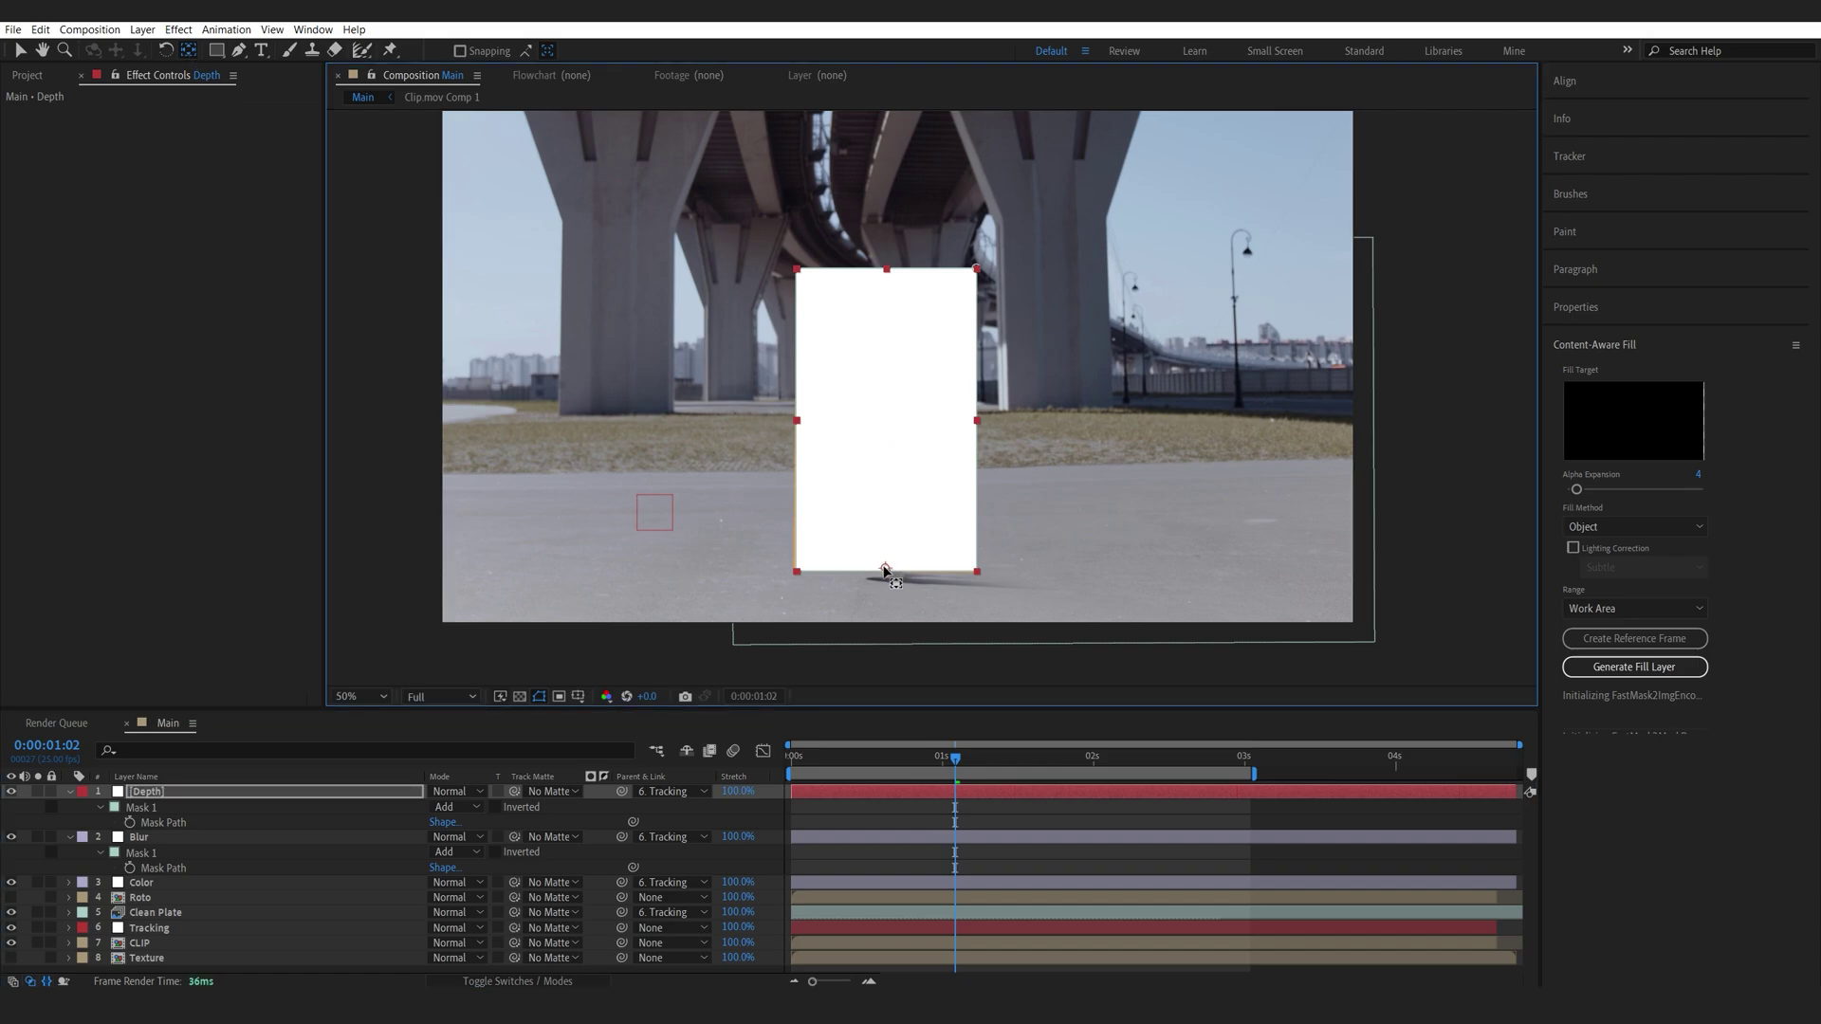
Copy the Blur layer's Scale keyframes and paste them onto the Depth layer at 0:00:00:00
click(165, 839)
key(s)
drag(819, 765, 675, 787)
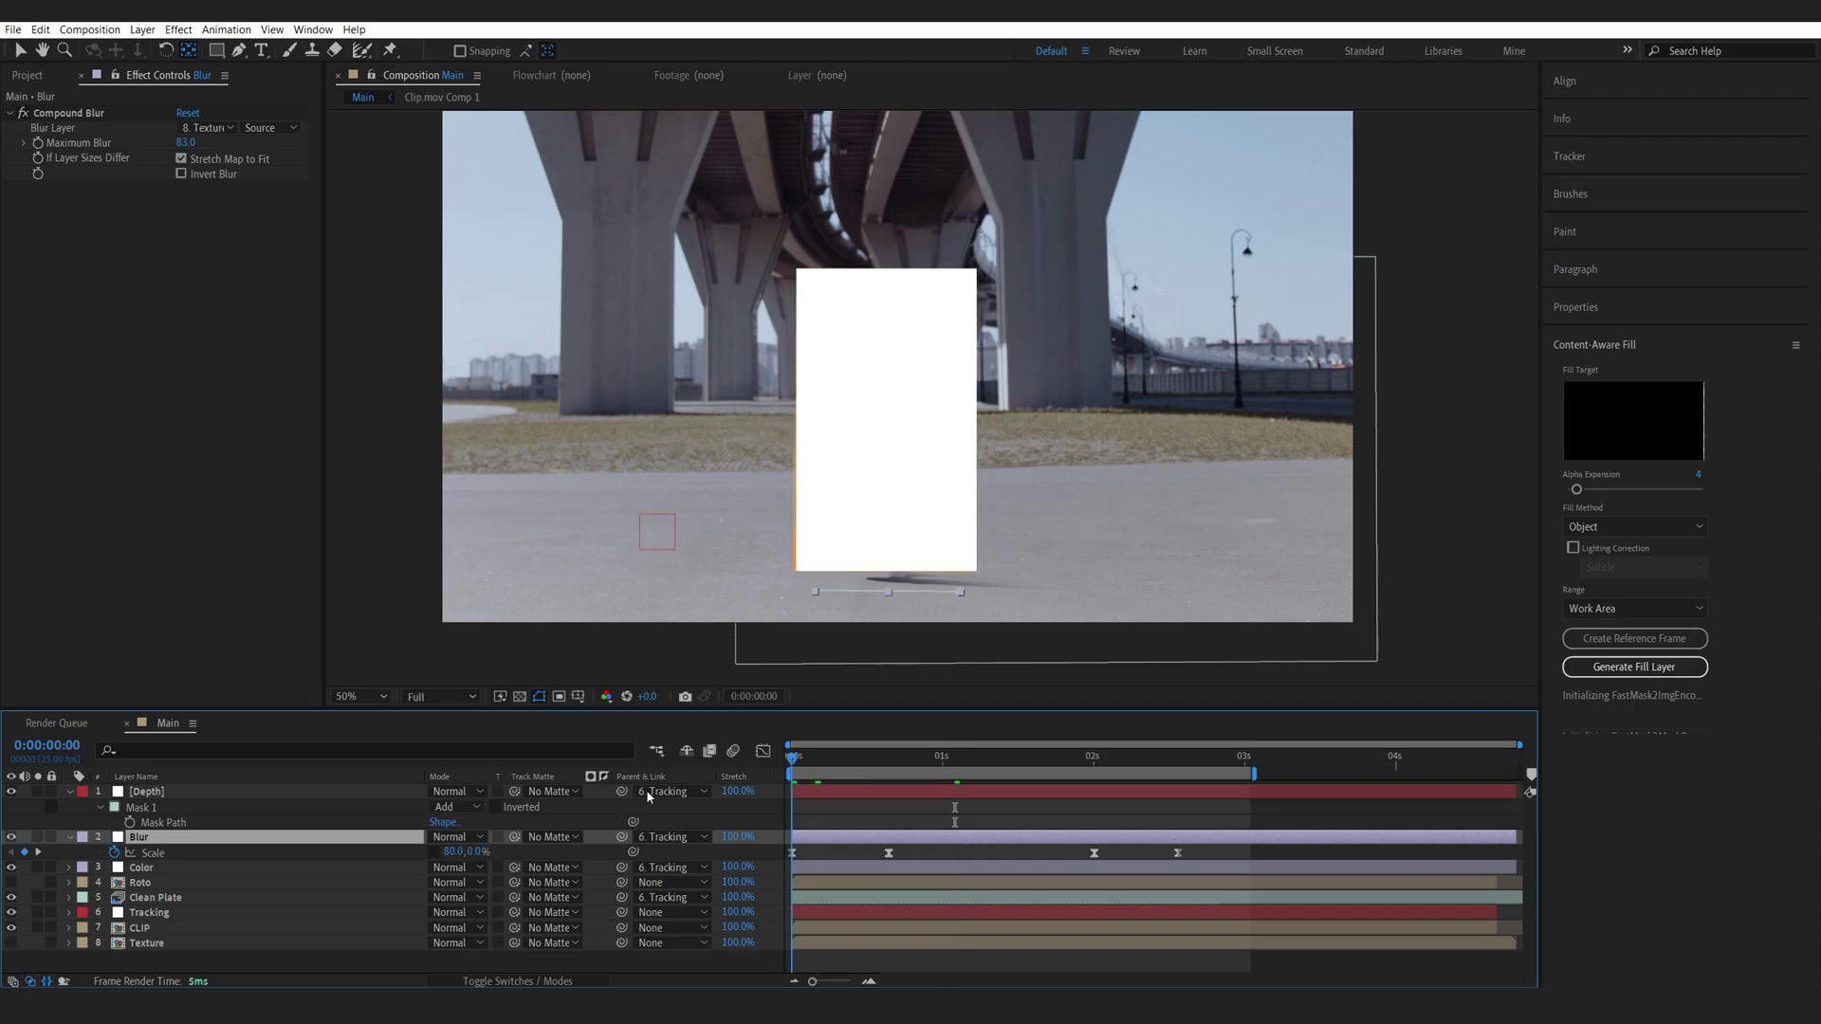
click(154, 855)
key(ctrl+c)
click(178, 793)
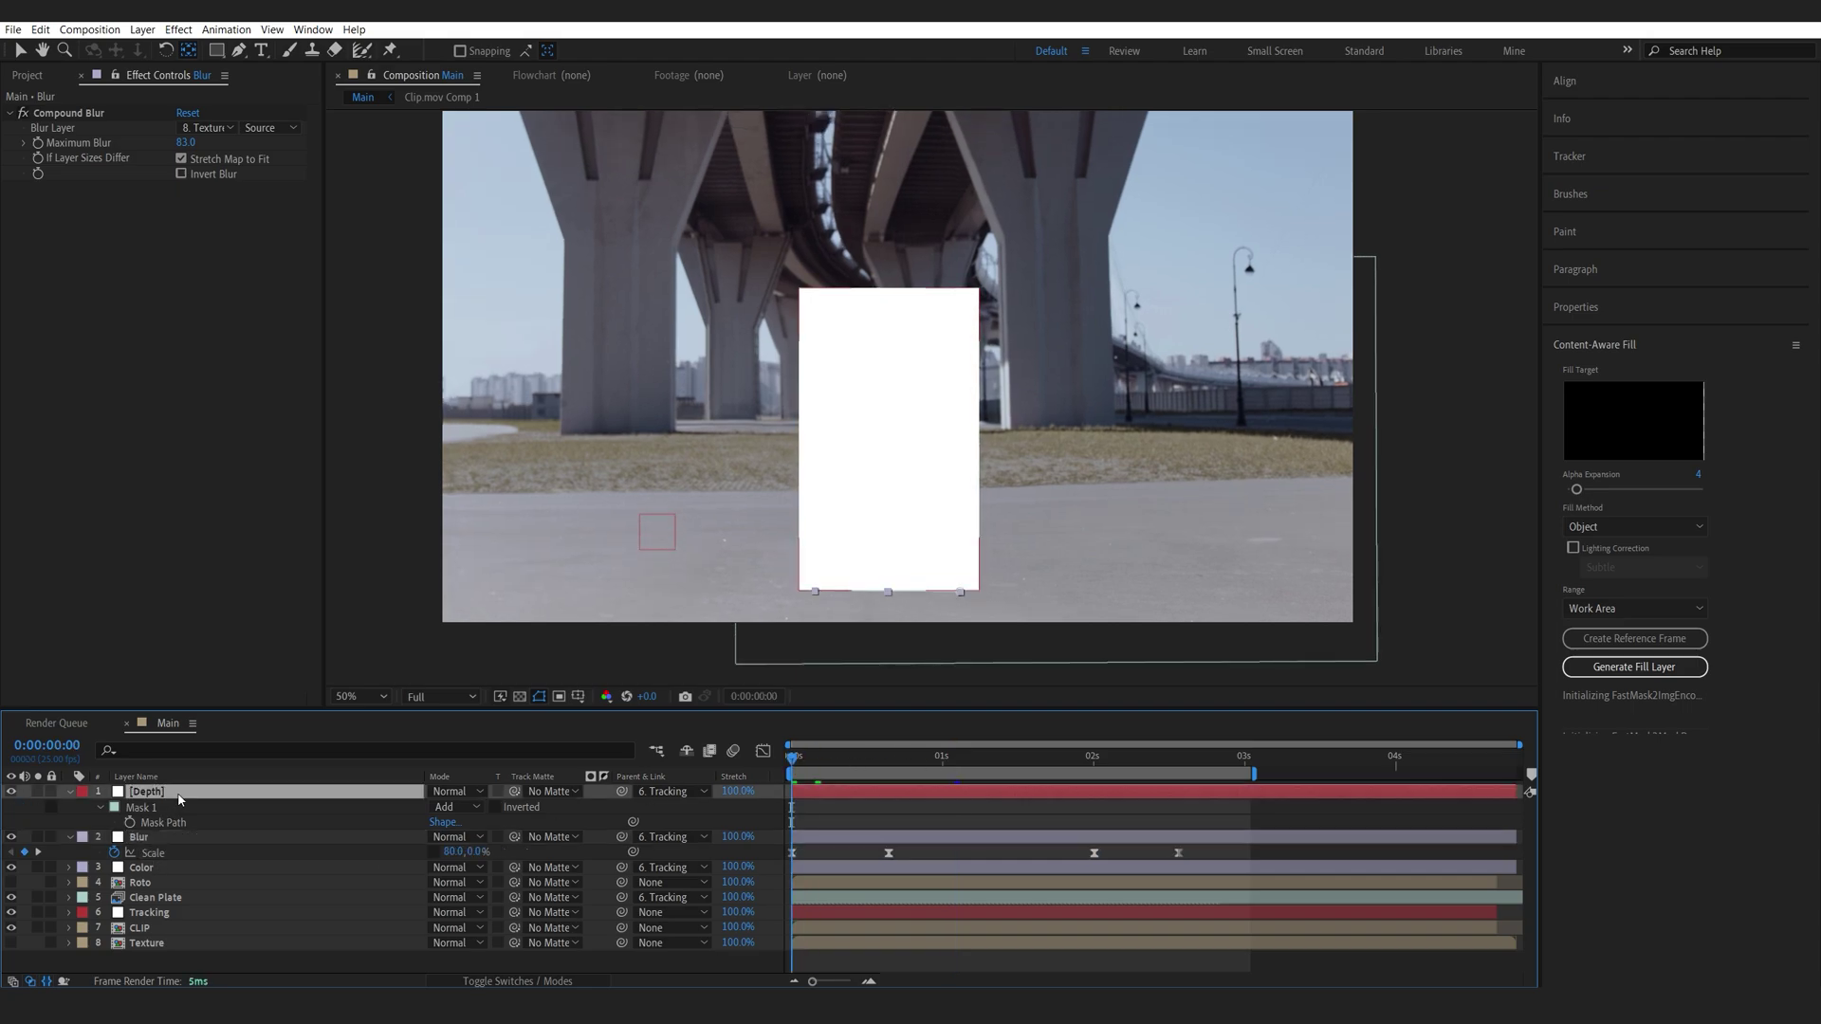
key(ctrl+v)
At 0:00:01:00, nudge the Depth mask's lower-left corner outward to cover the orange edge, then solo the Depth layer
drag(792, 759, 944, 766)
drag(802, 456, 846, 309)
scroll(846, 309, up, 1)
click(240, 50)
scroll(747, 452, up, 1)
drag(565, 503, 555, 504)
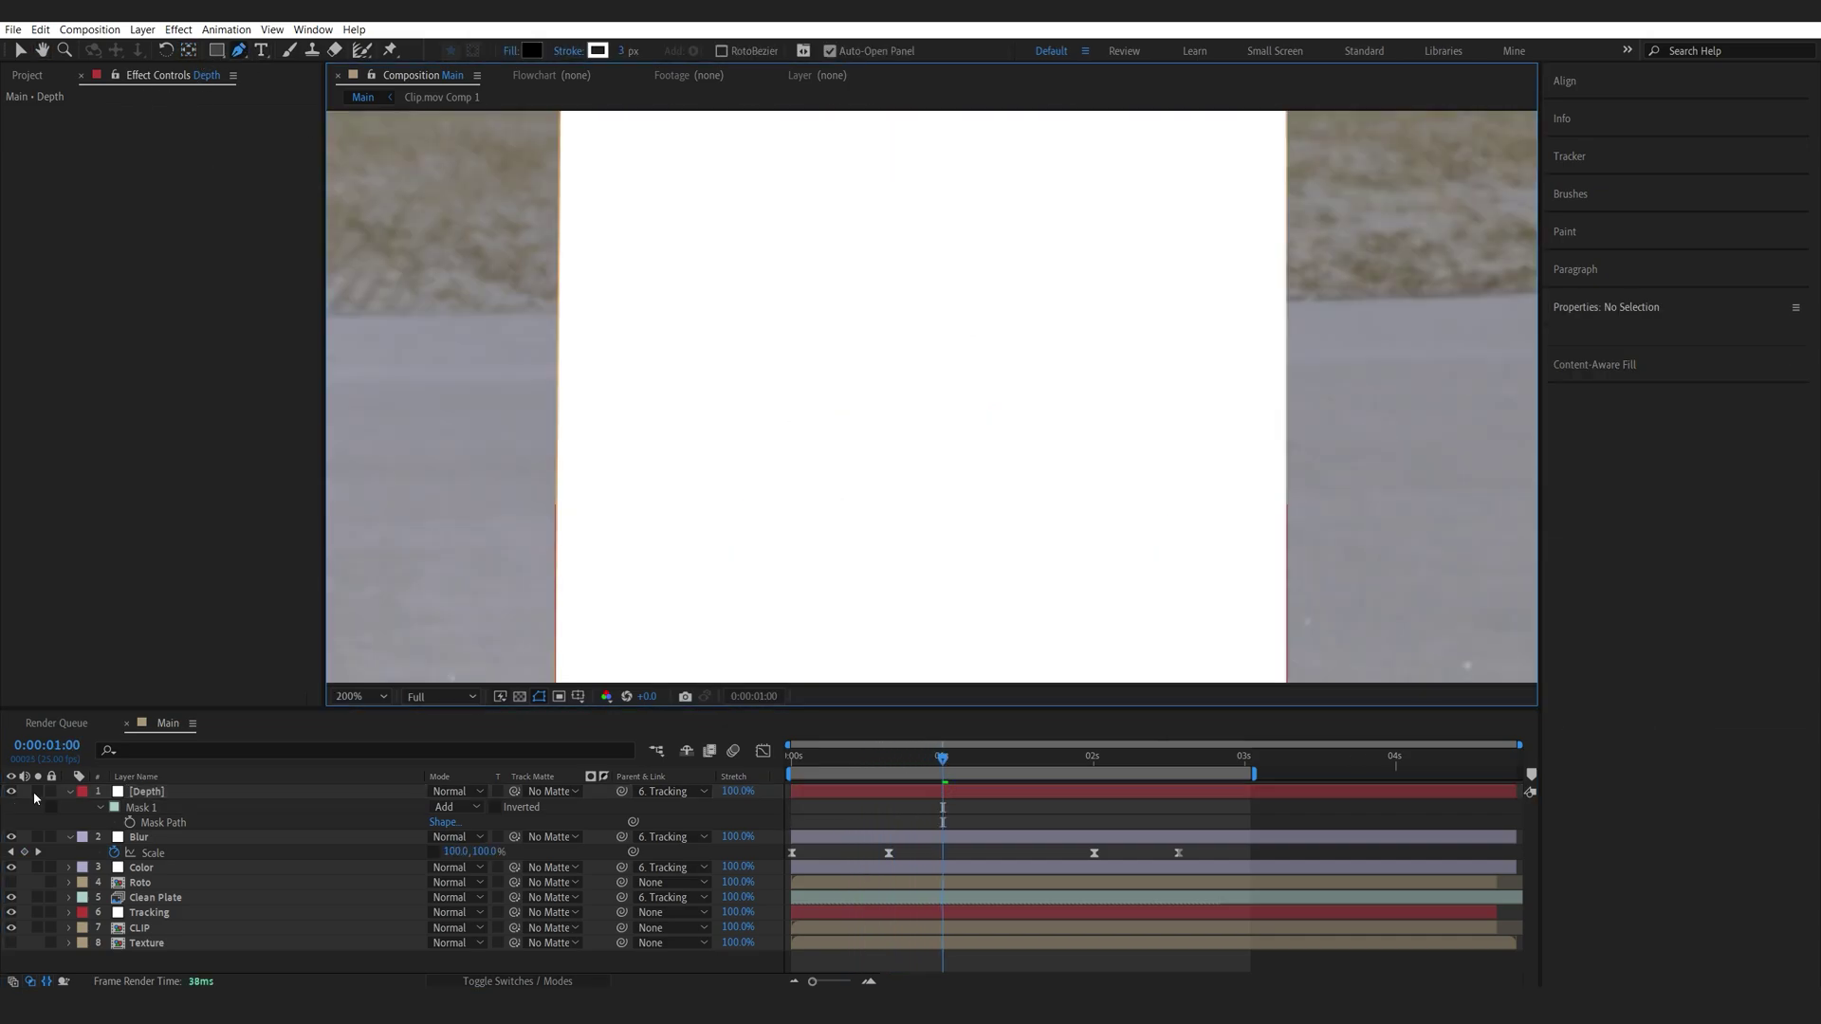
click(37, 792)
key(comma)
key(comma)
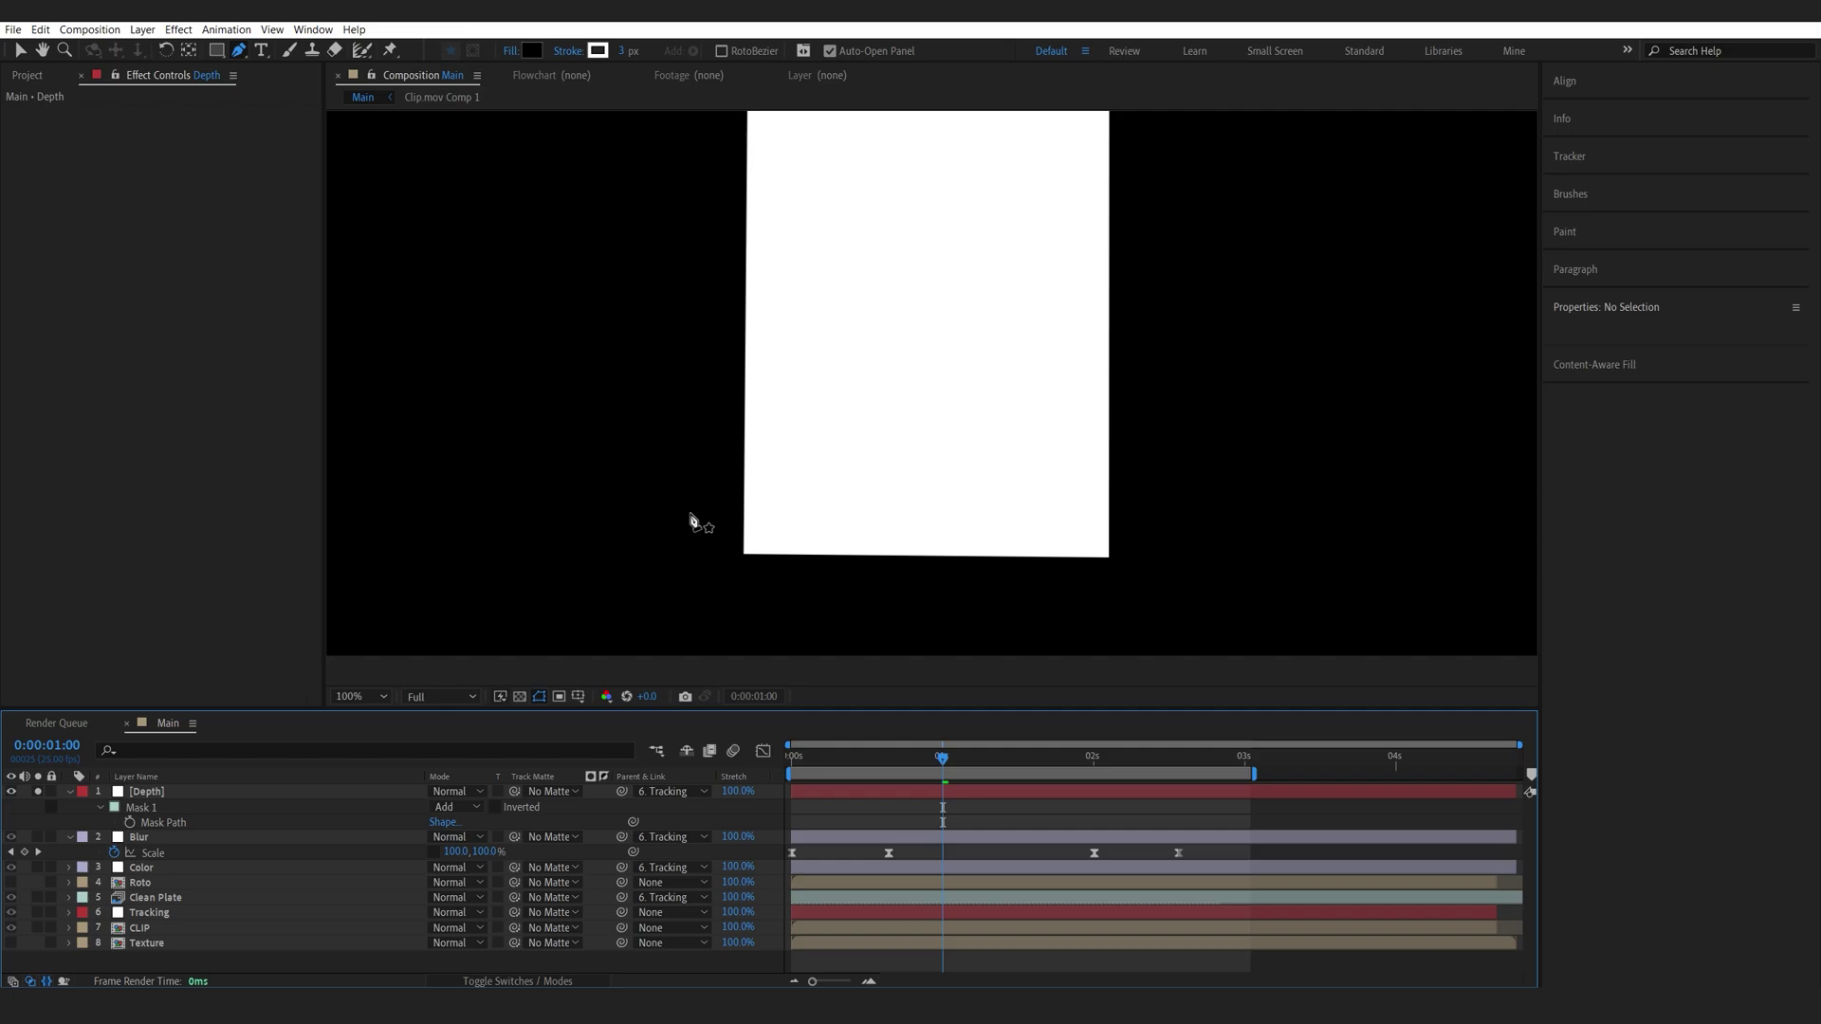
key(v)
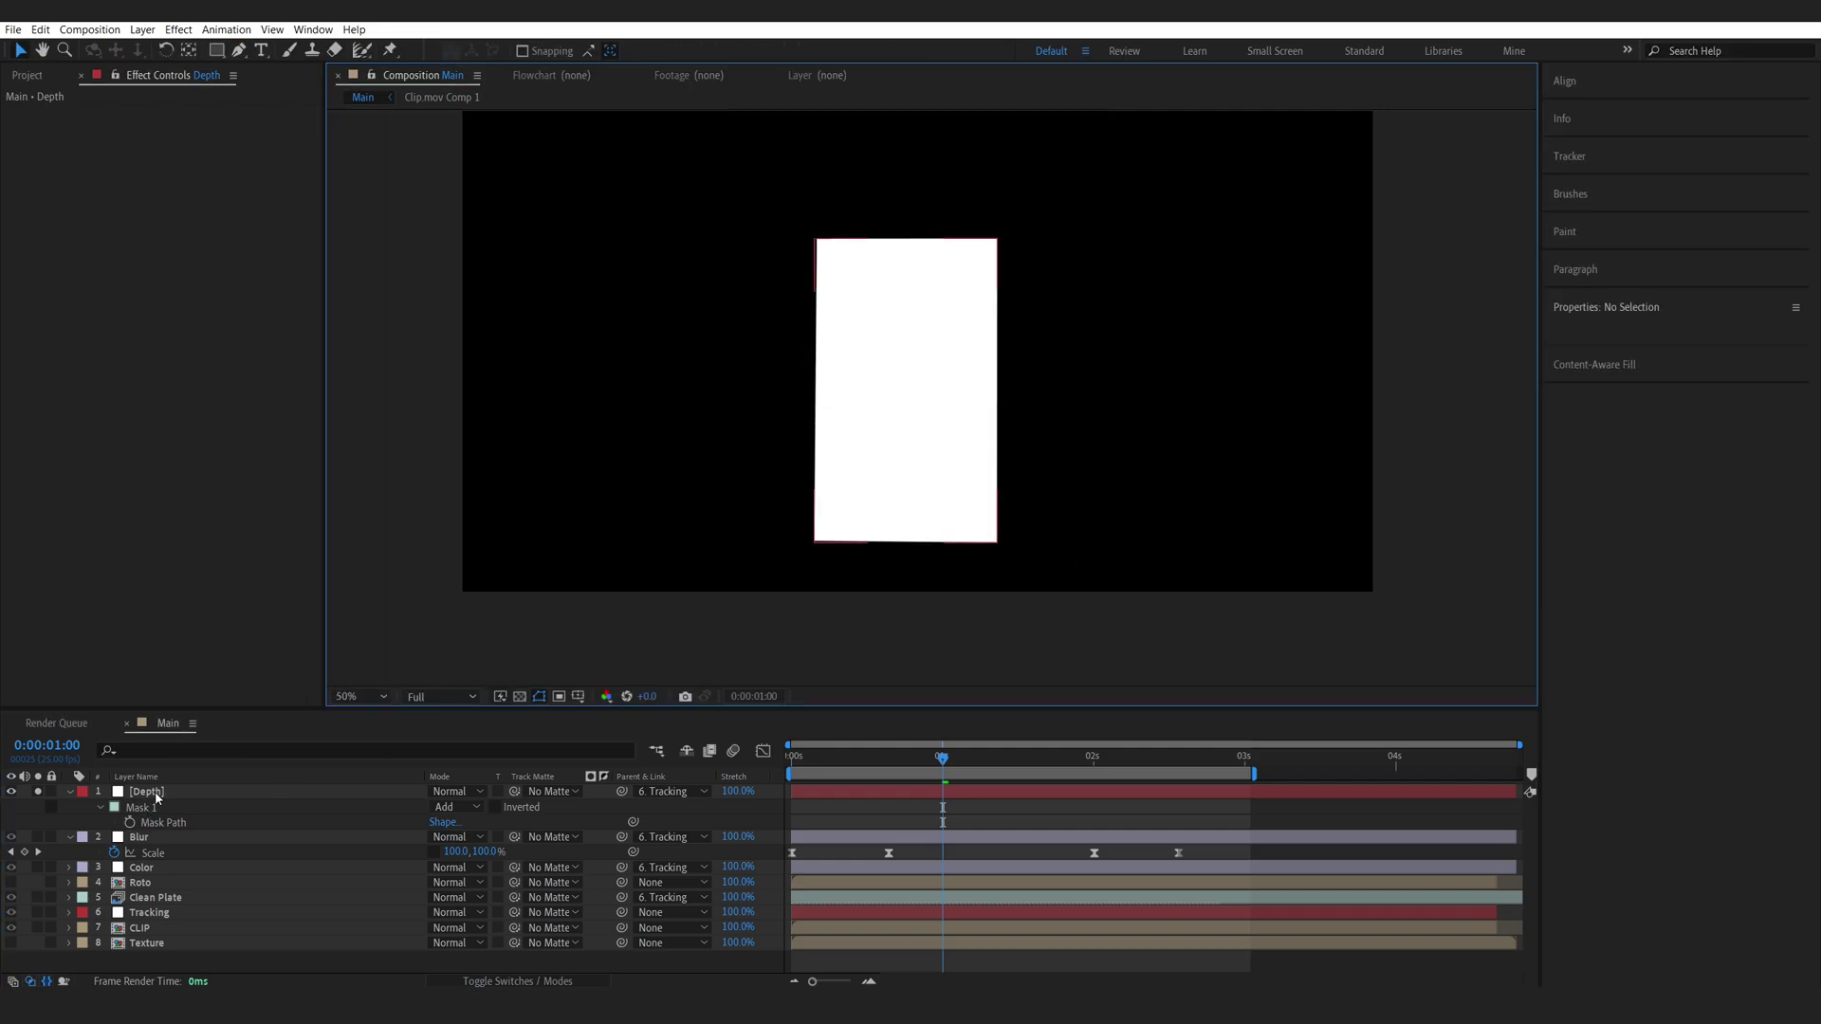
Add an Inner Shadow layer style to the Depth layer with Distance 3.0 and Choke 100%
right_click(157, 797)
mouse_move(244, 547)
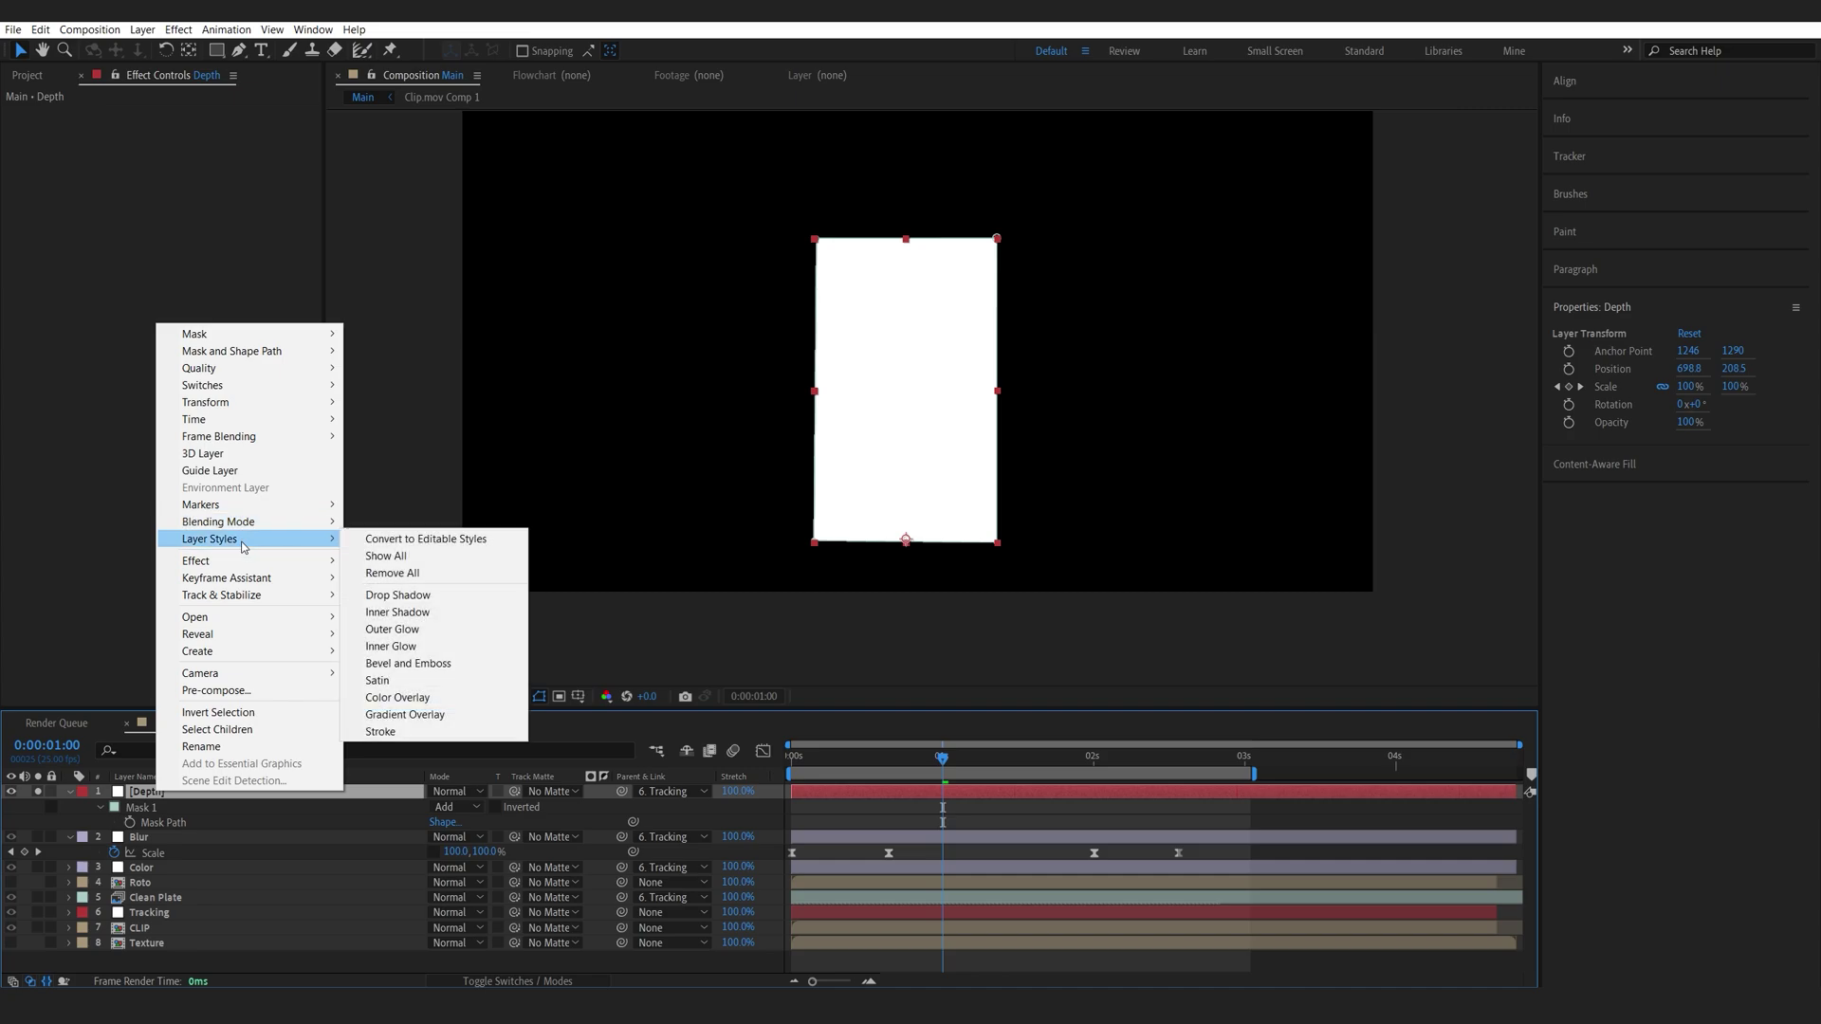
click(464, 618)
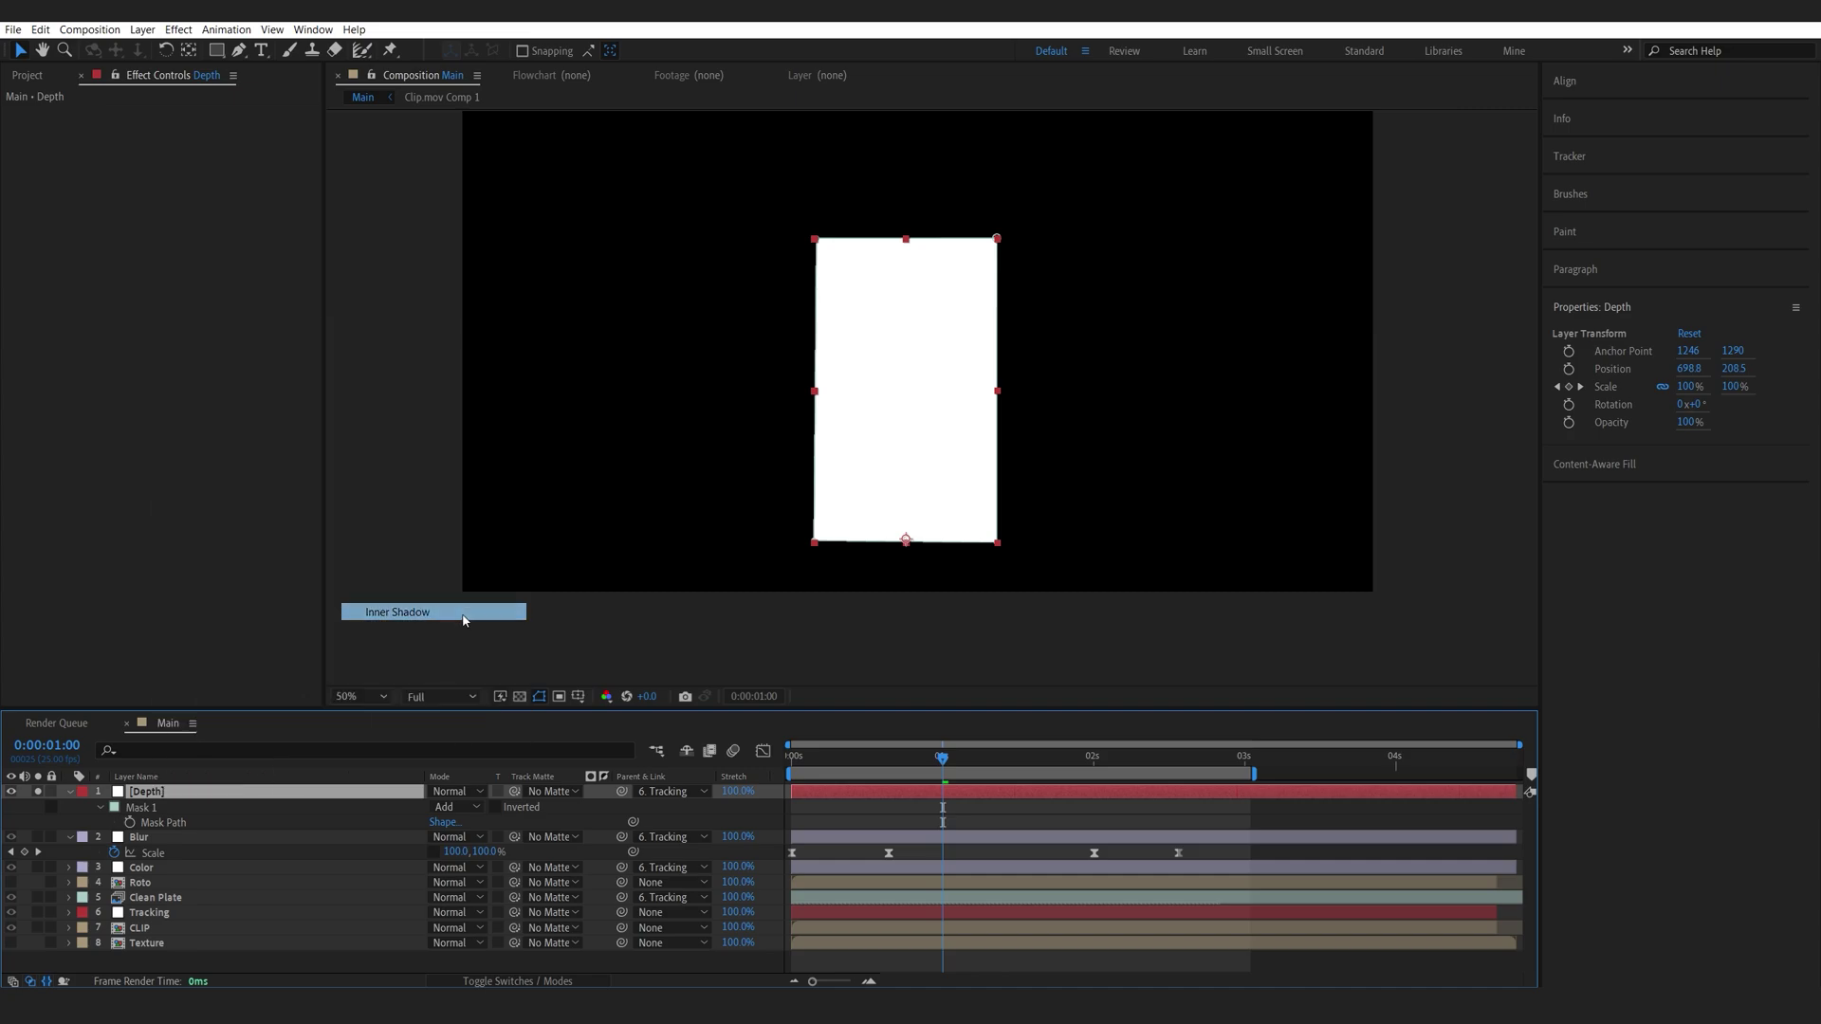
click(98, 867)
scroll(73, 860, down, 2)
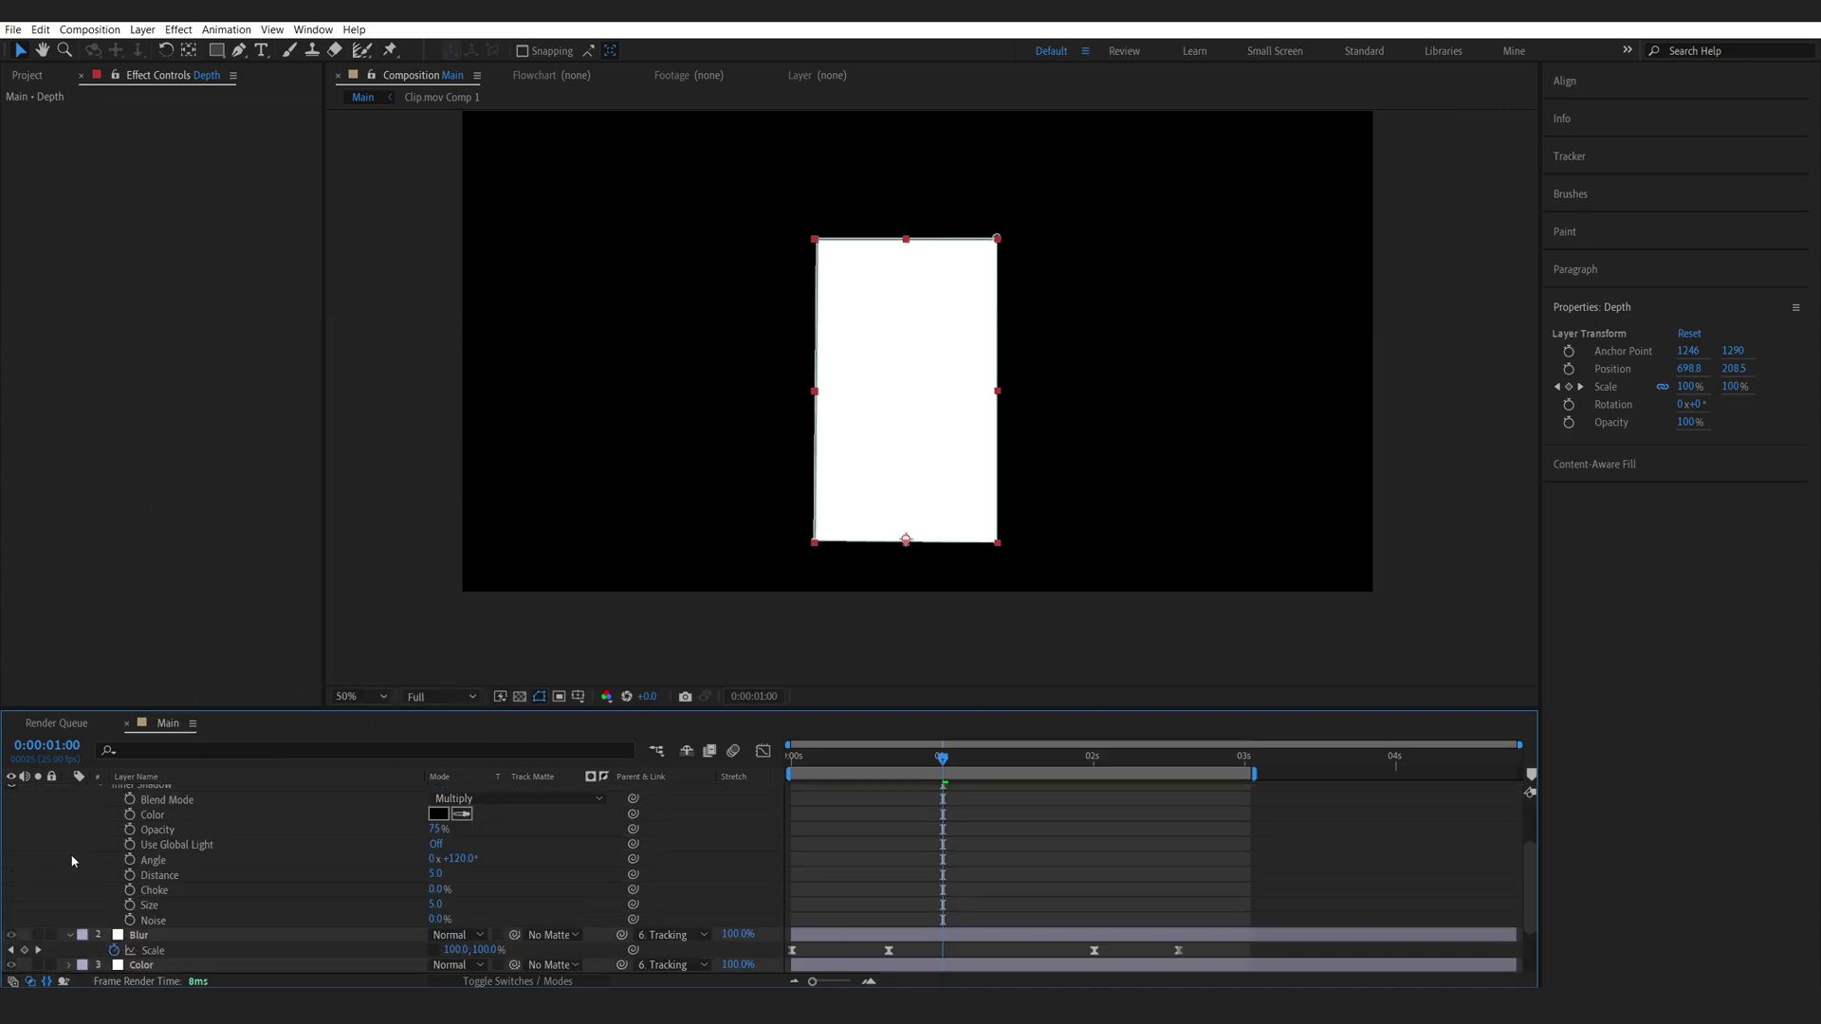
click(432, 874)
click(475, 890)
drag(435, 889, 540, 887)
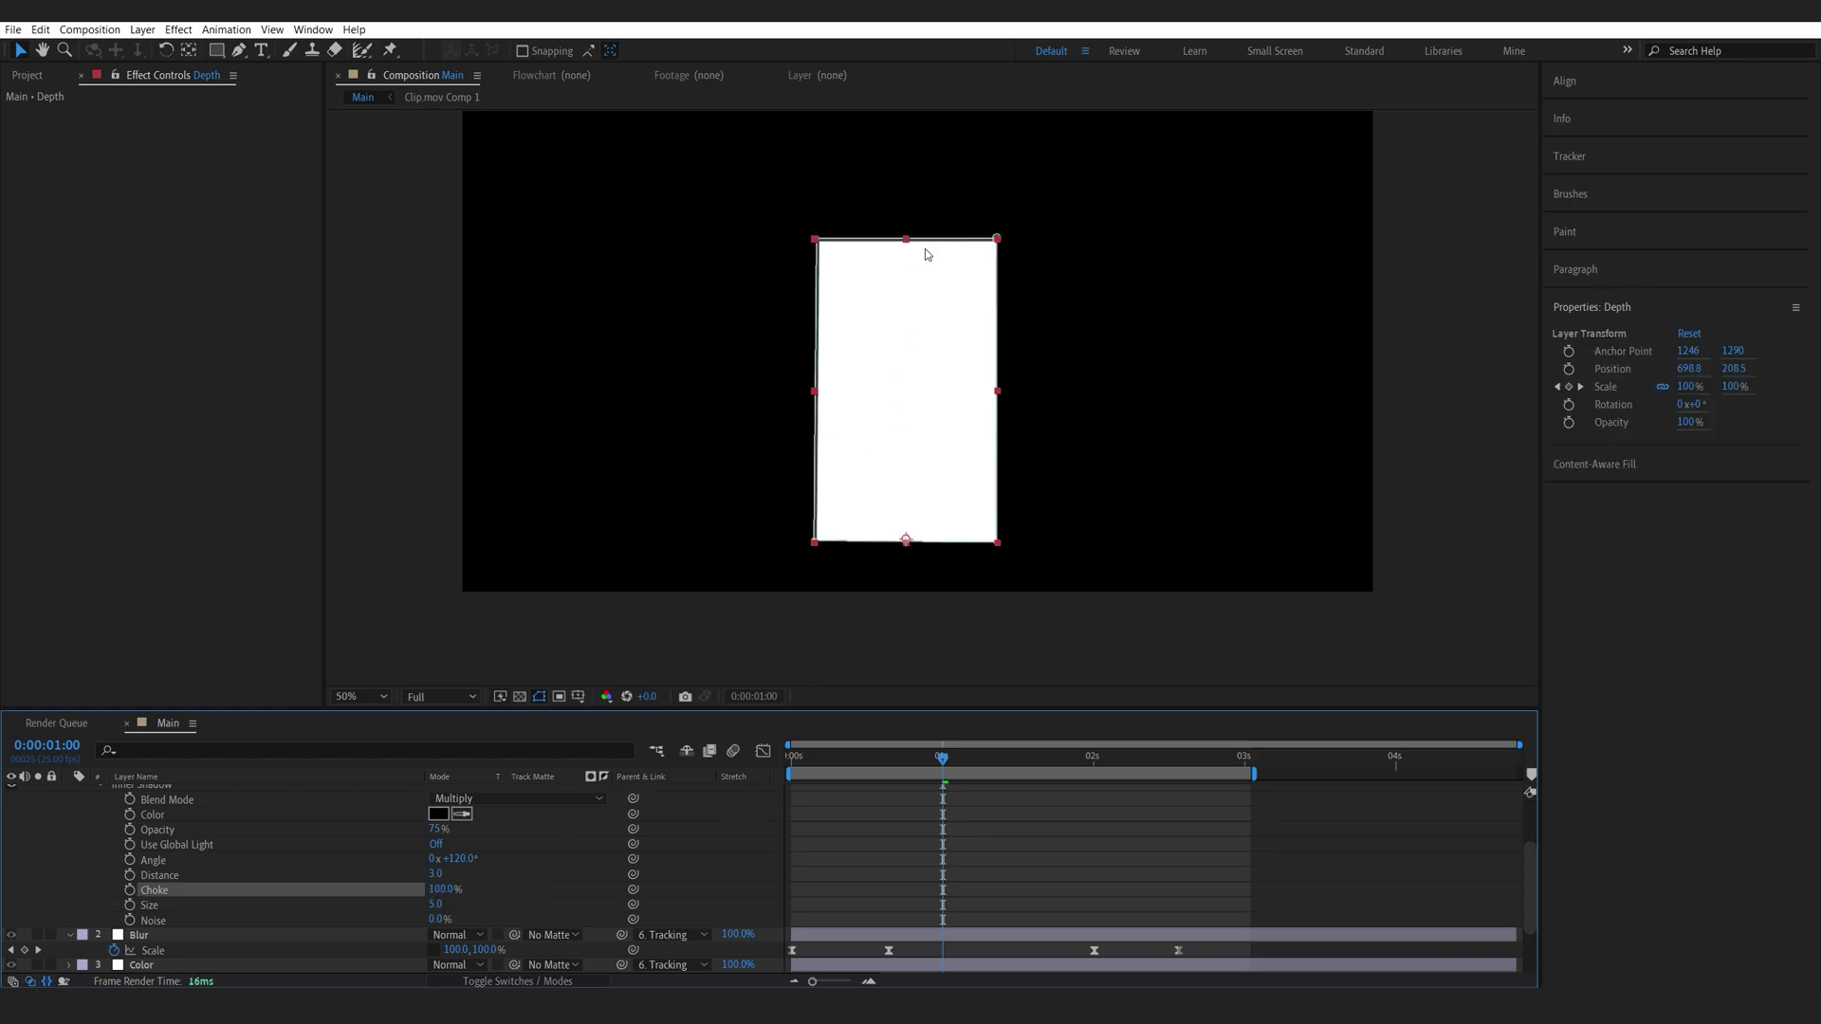
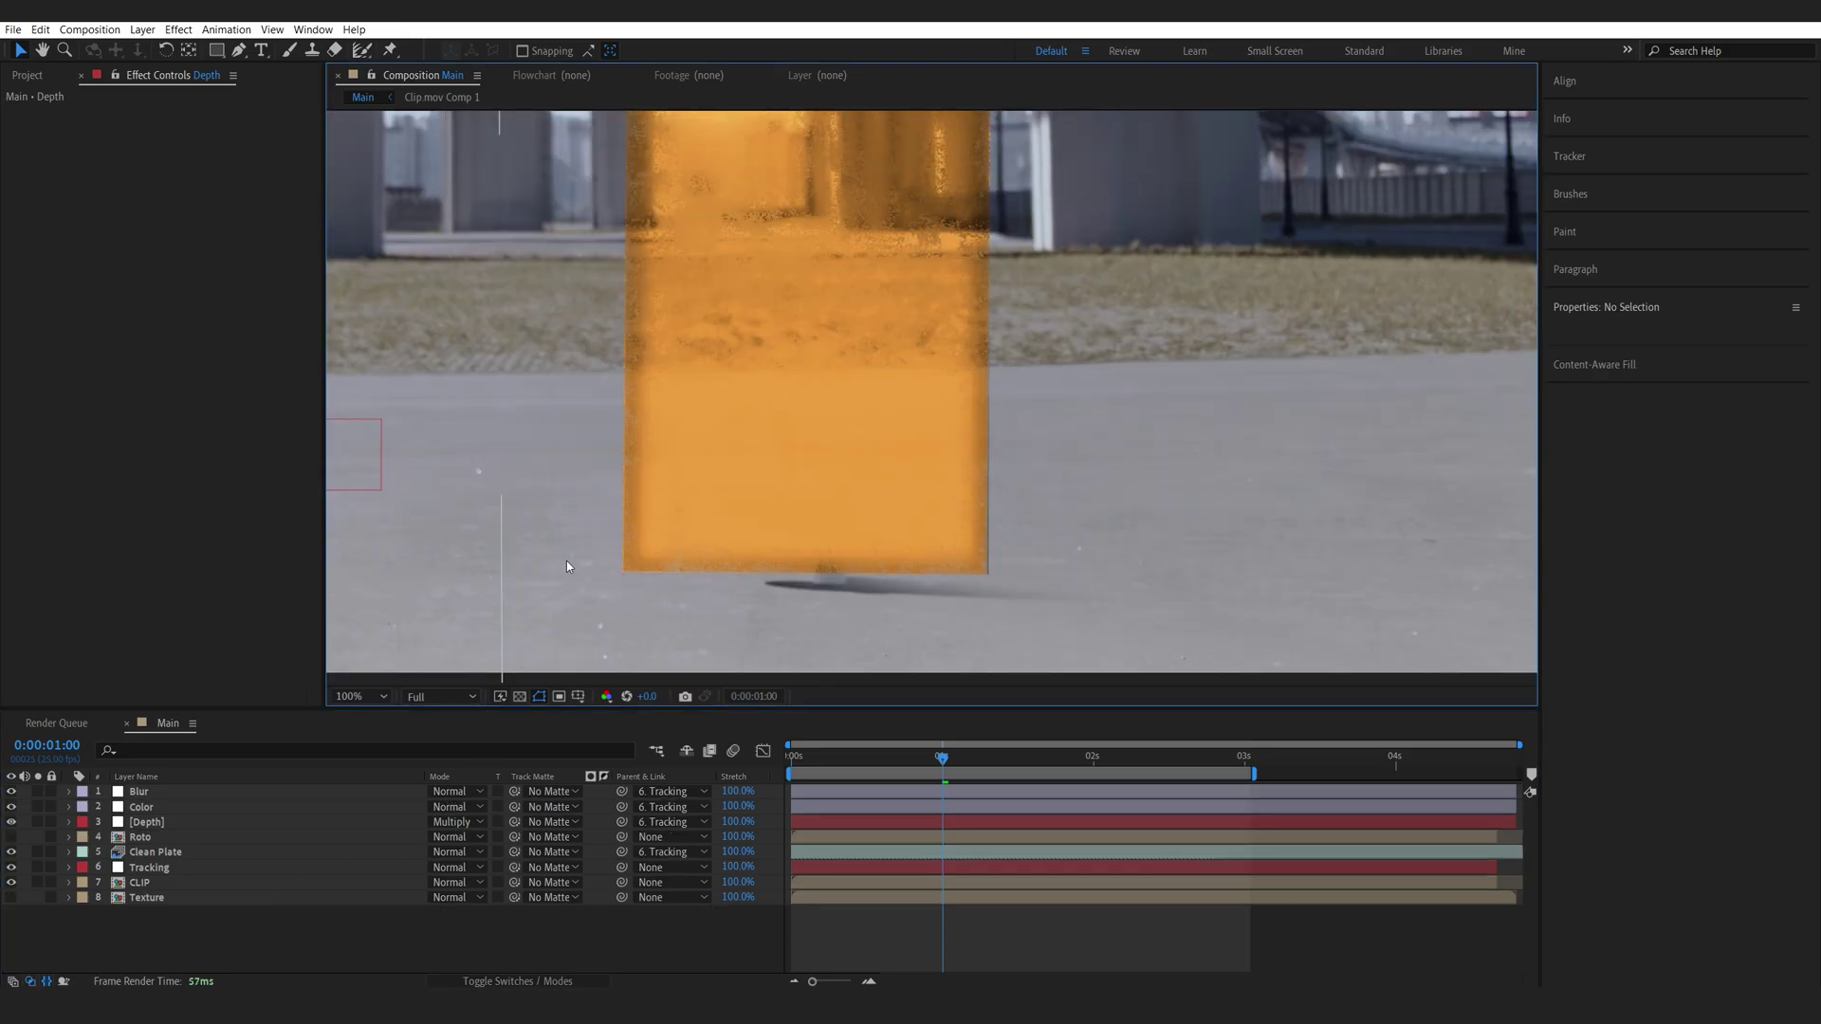
Duplicate the Depth layer and rename the copy Shadow
click(363, 950)
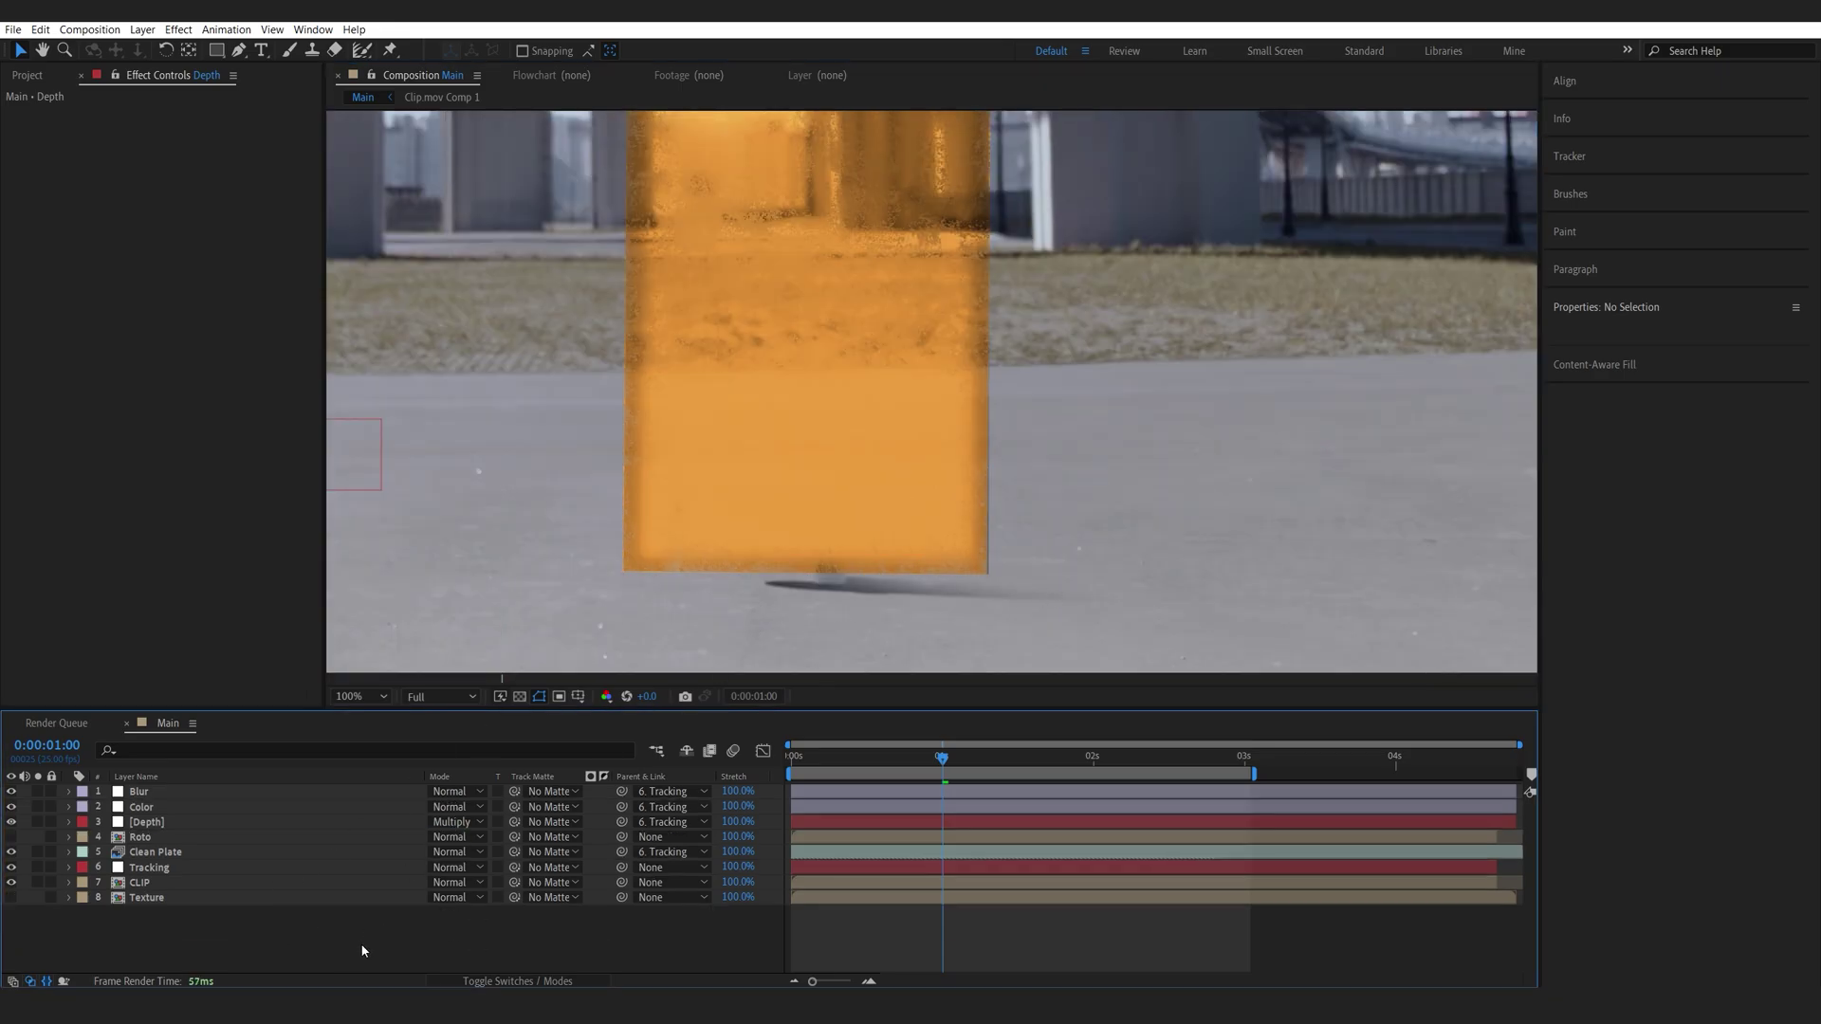
click(156, 831)
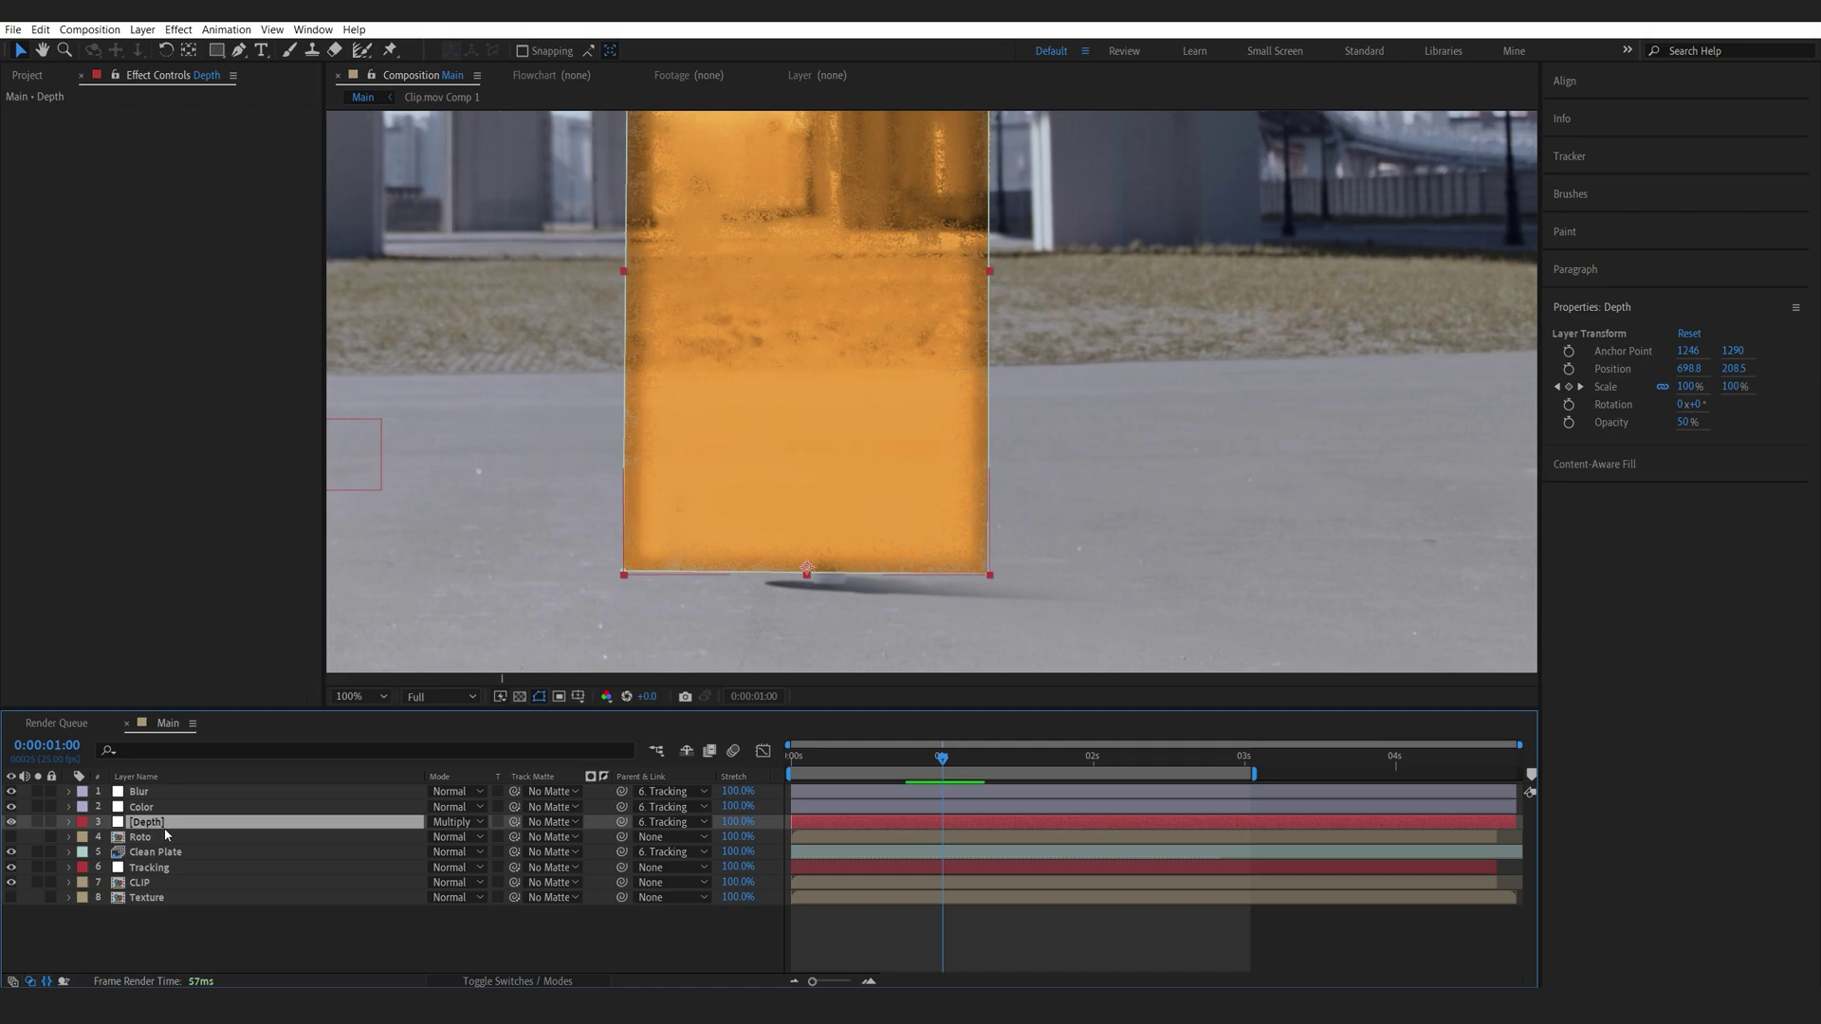
key(ctrl+d)
key(Return)
text(Shadow)
key(Return)
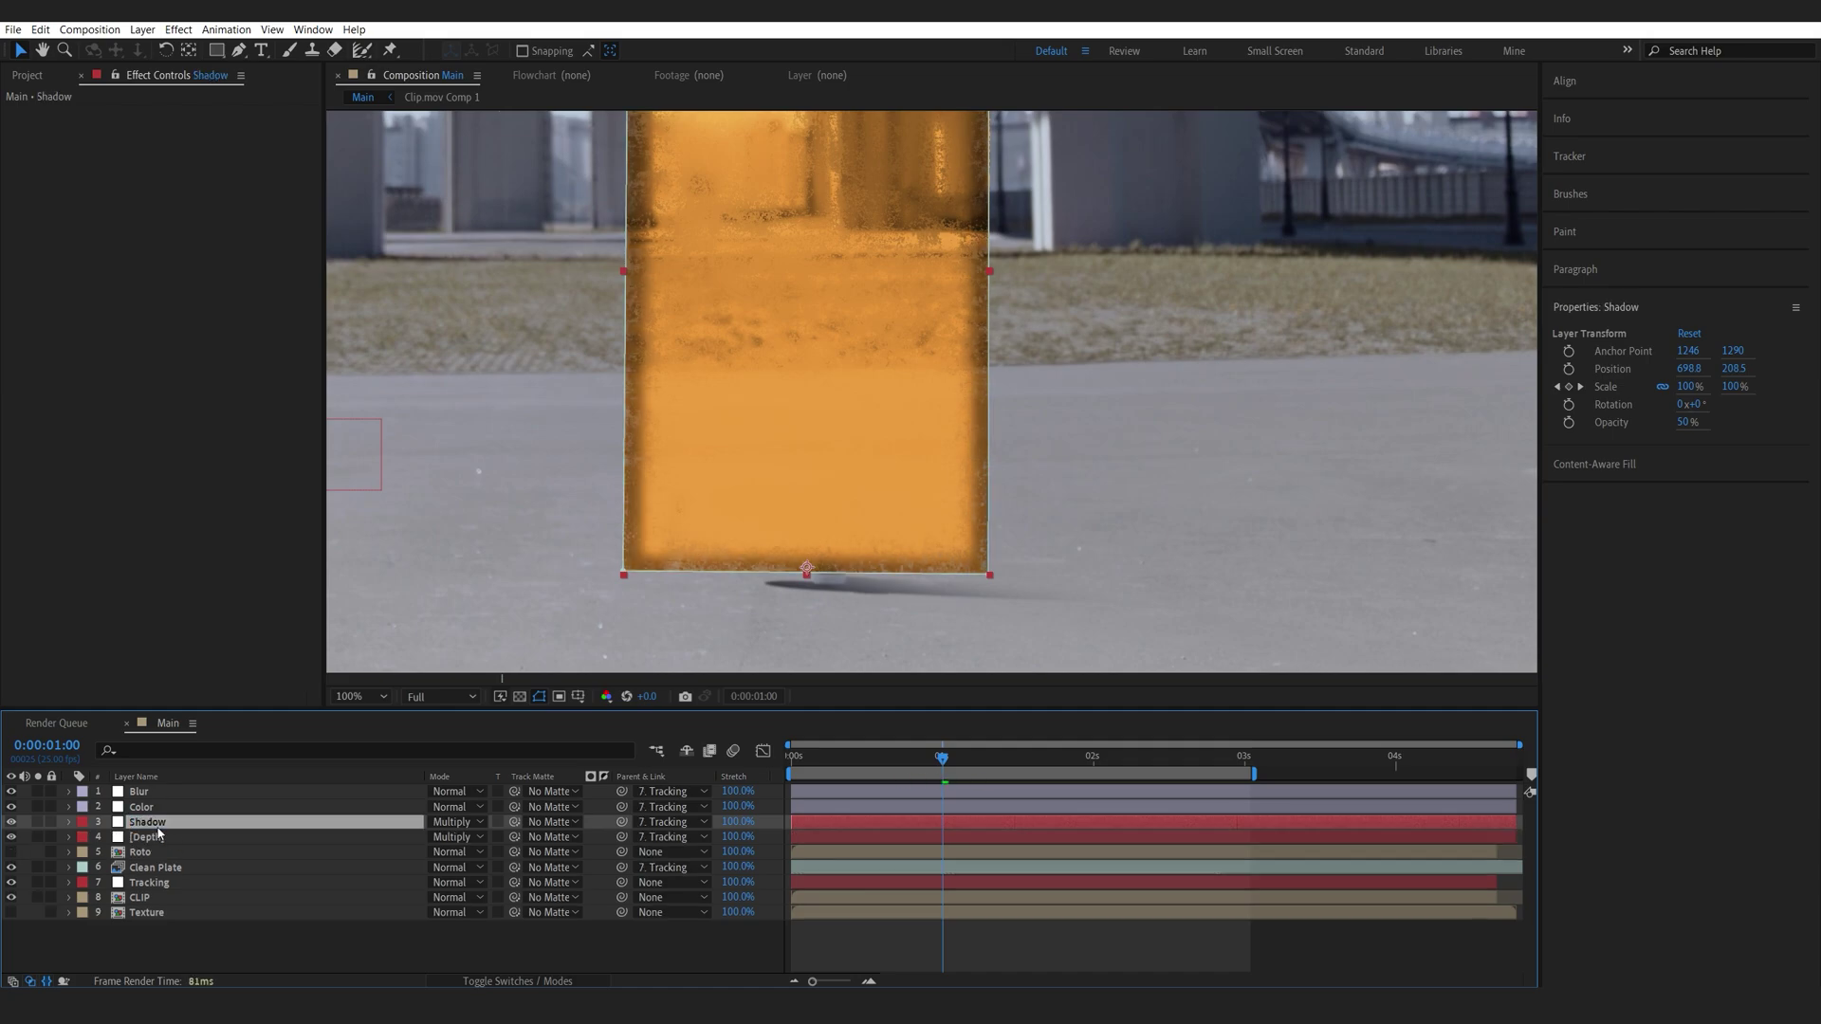
Replace the Shadow layer's Inner Shadow layer style with a Drop Shadow
click(70, 822)
click(121, 867)
key(Delete)
right_click(150, 821)
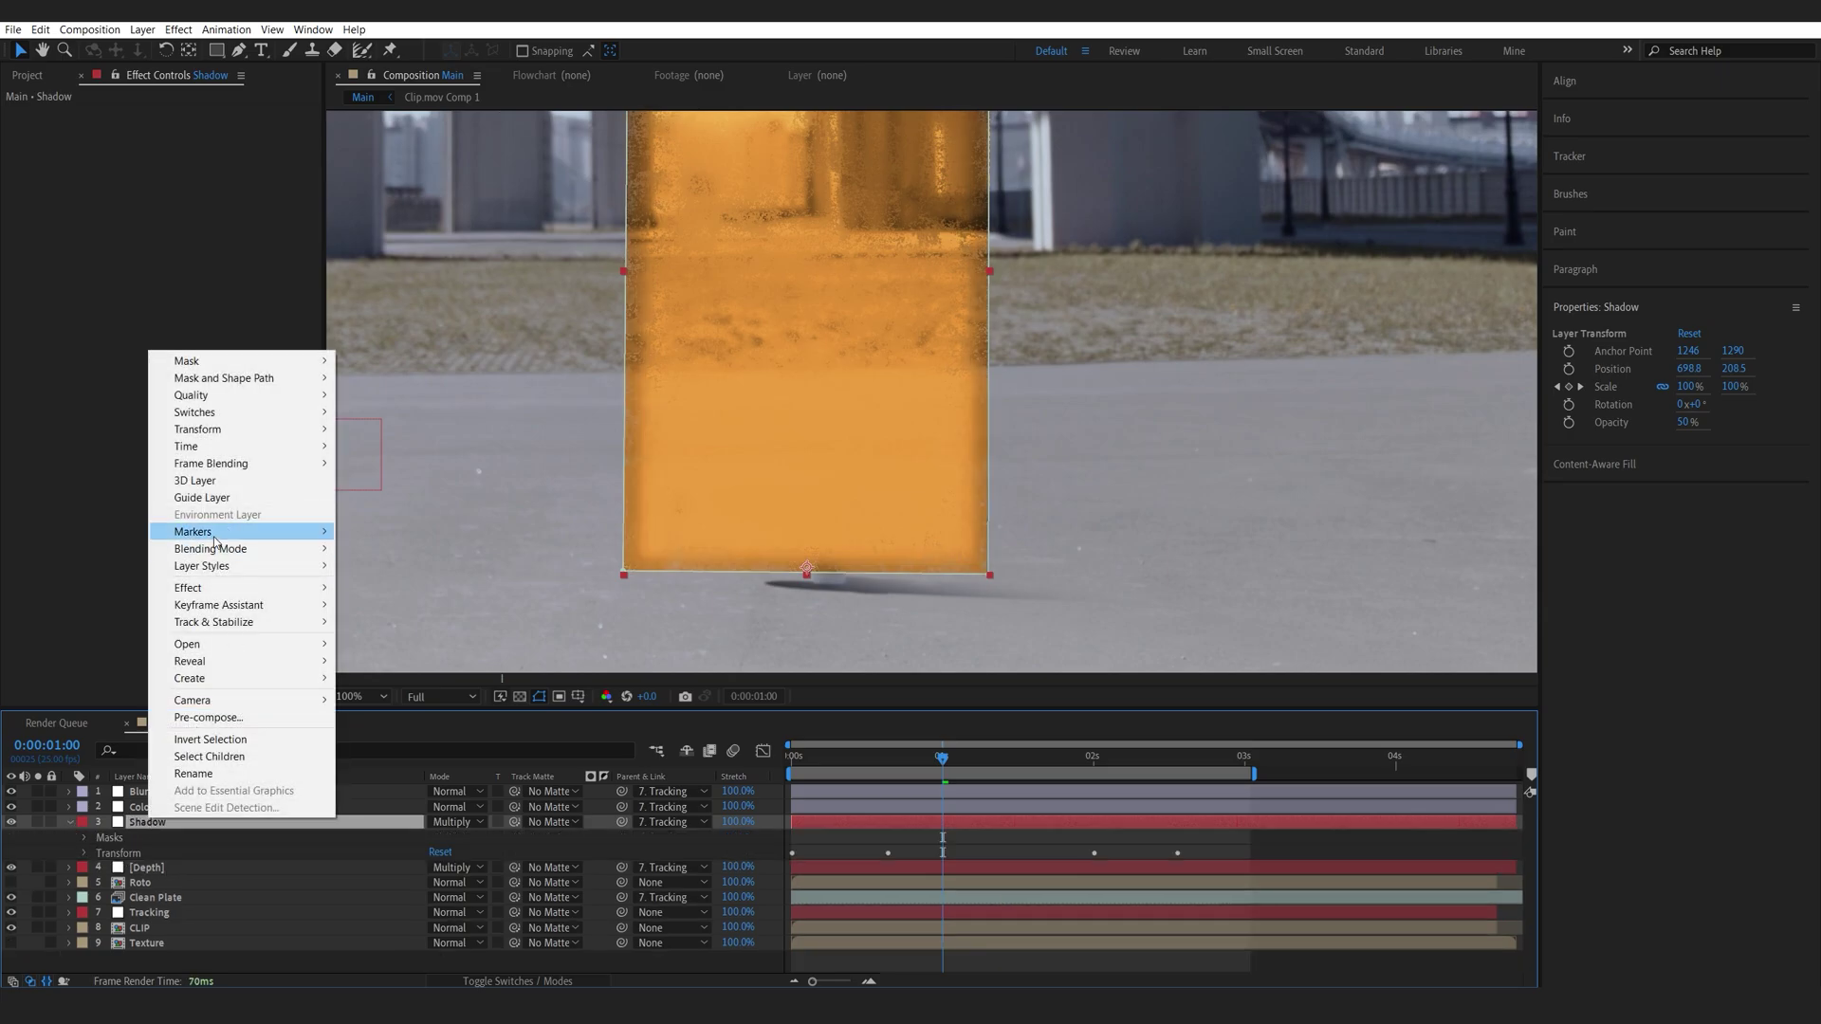
mouse_move(204, 566)
click(384, 622)
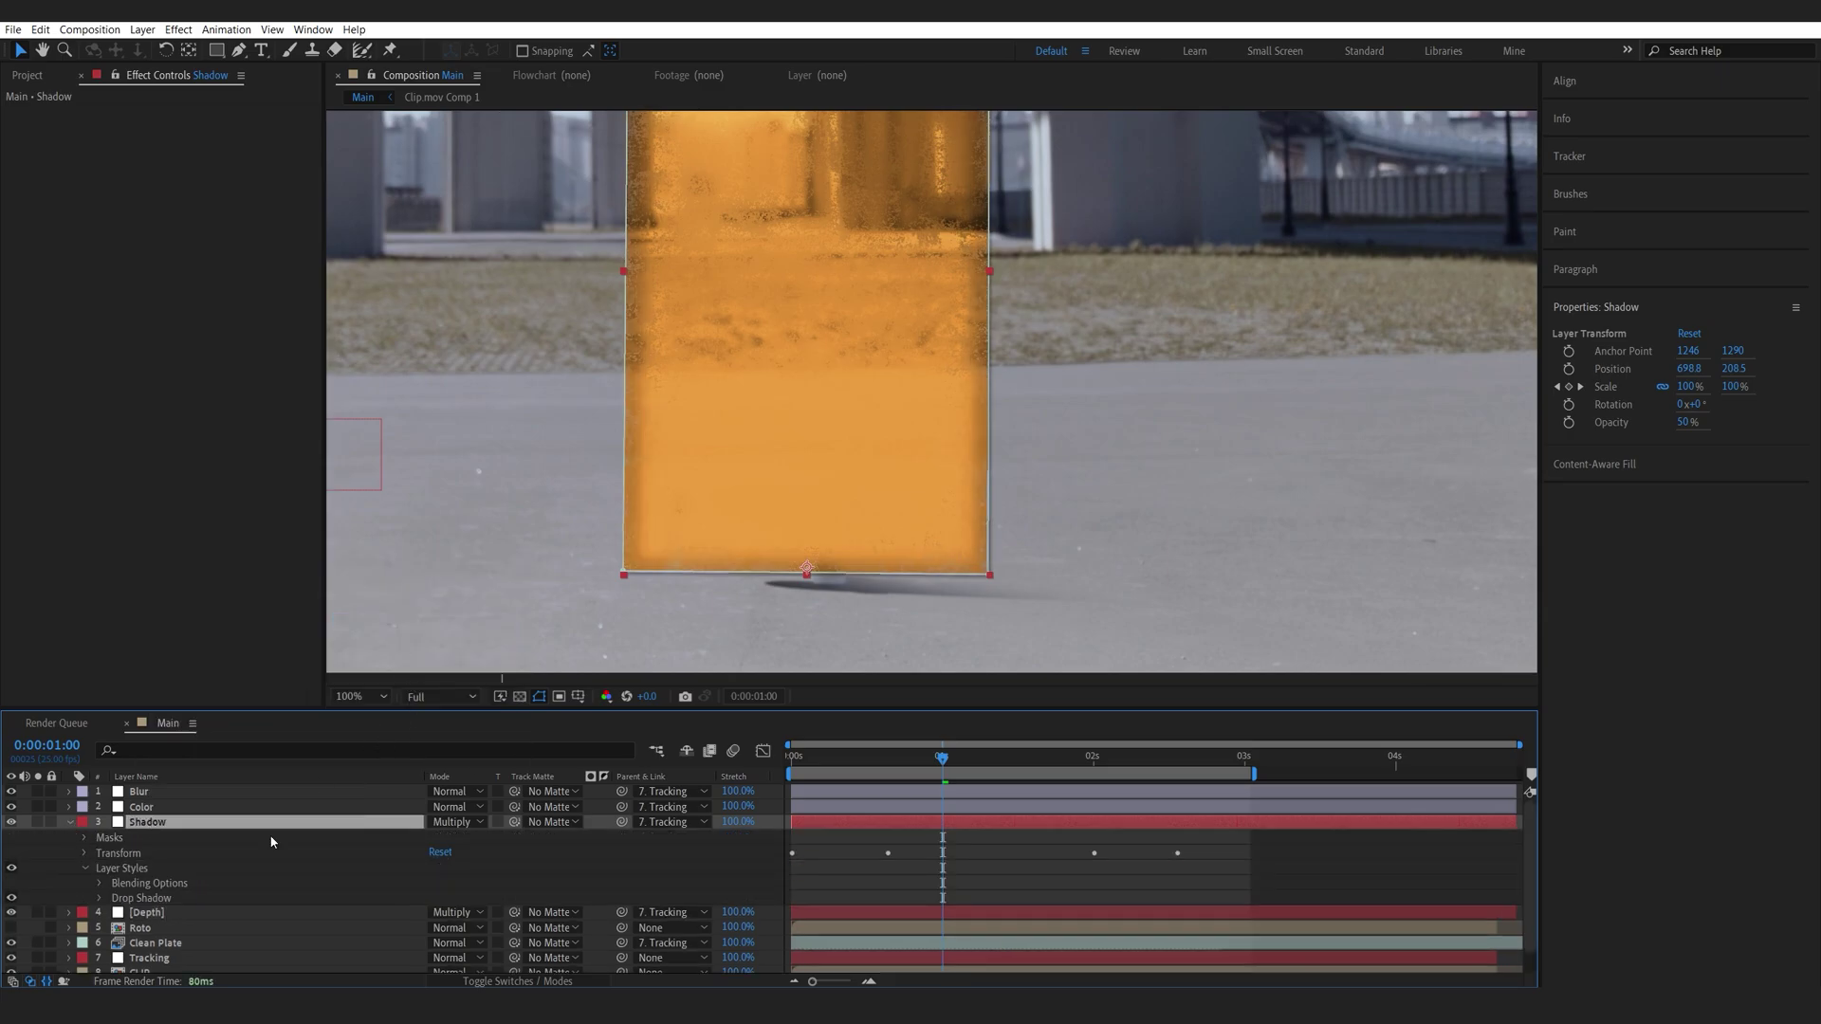
Set the Shadow layer's Drop Shadow angle to 90° and distance to 11, and enlarge its size
scroll(237, 863, down, 1)
click(99, 876)
scroll(250, 880, down, 2)
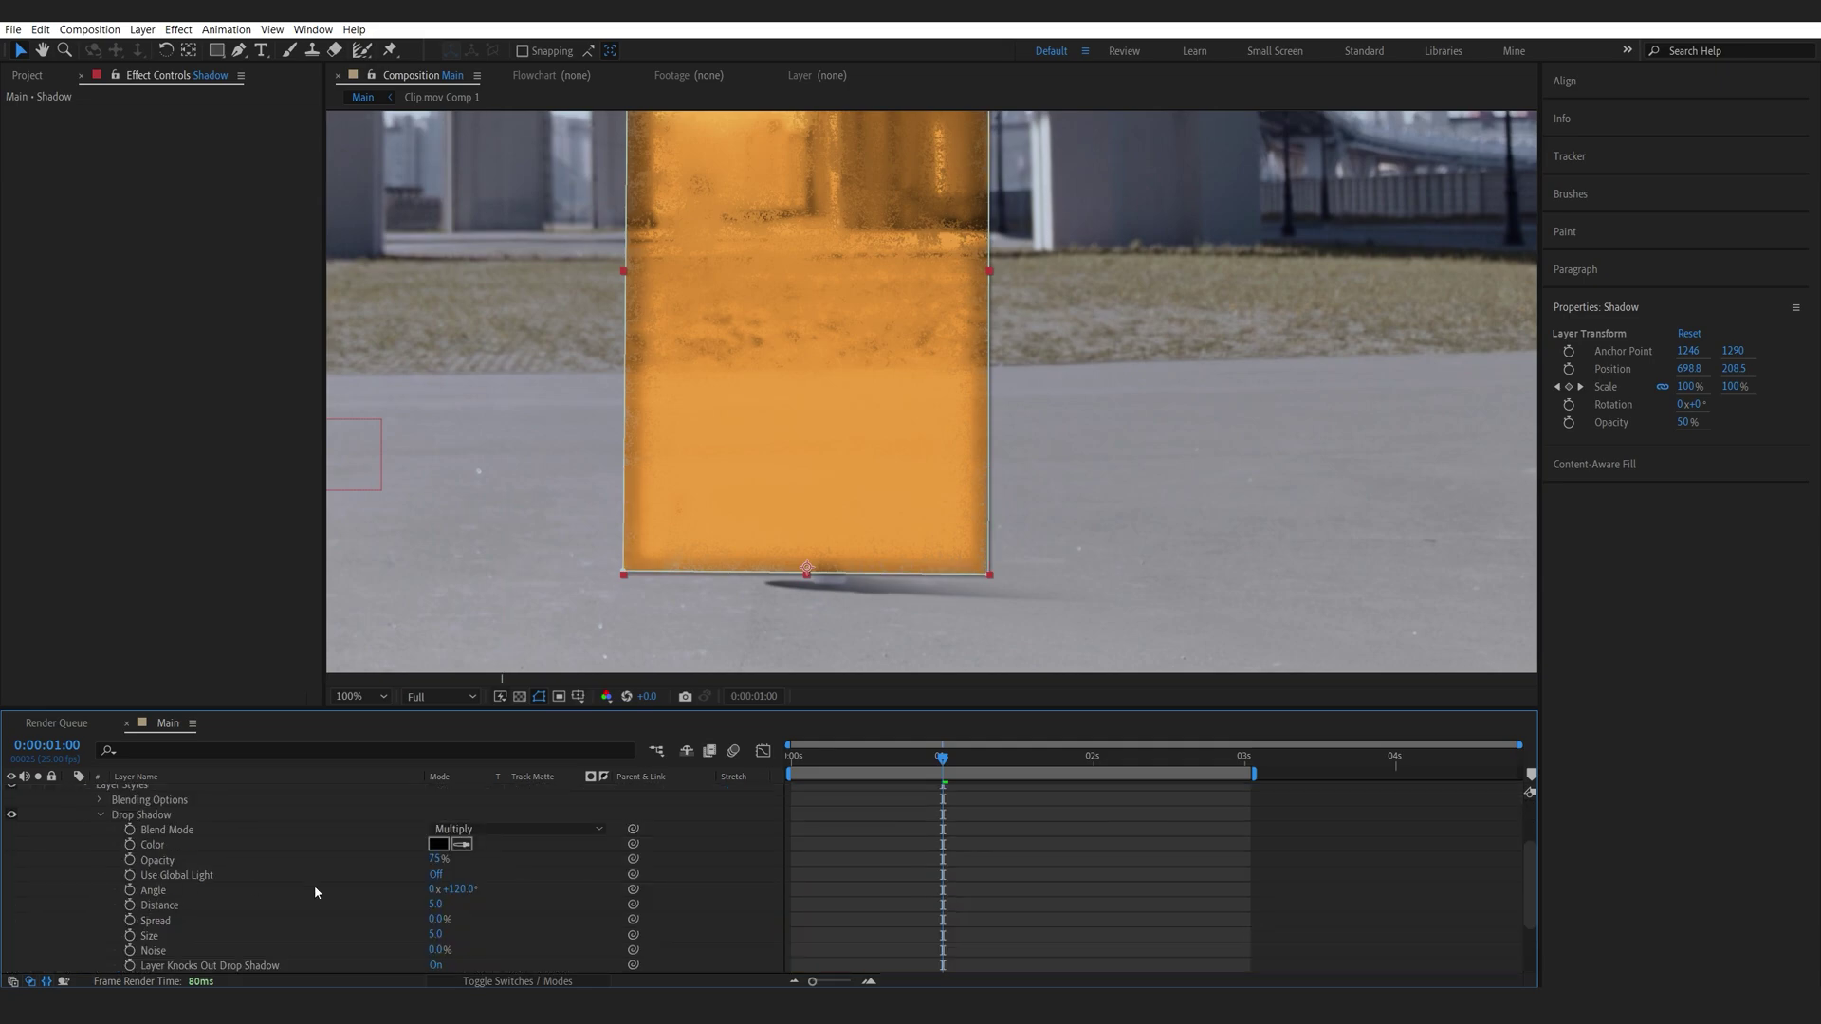
drag(463, 889, 447, 935)
Draw a second rectangular mask around the orange rectangle's base on the Shadow layer and set its mode to Intersect
click(216, 51)
drag(599, 511, 1032, 534)
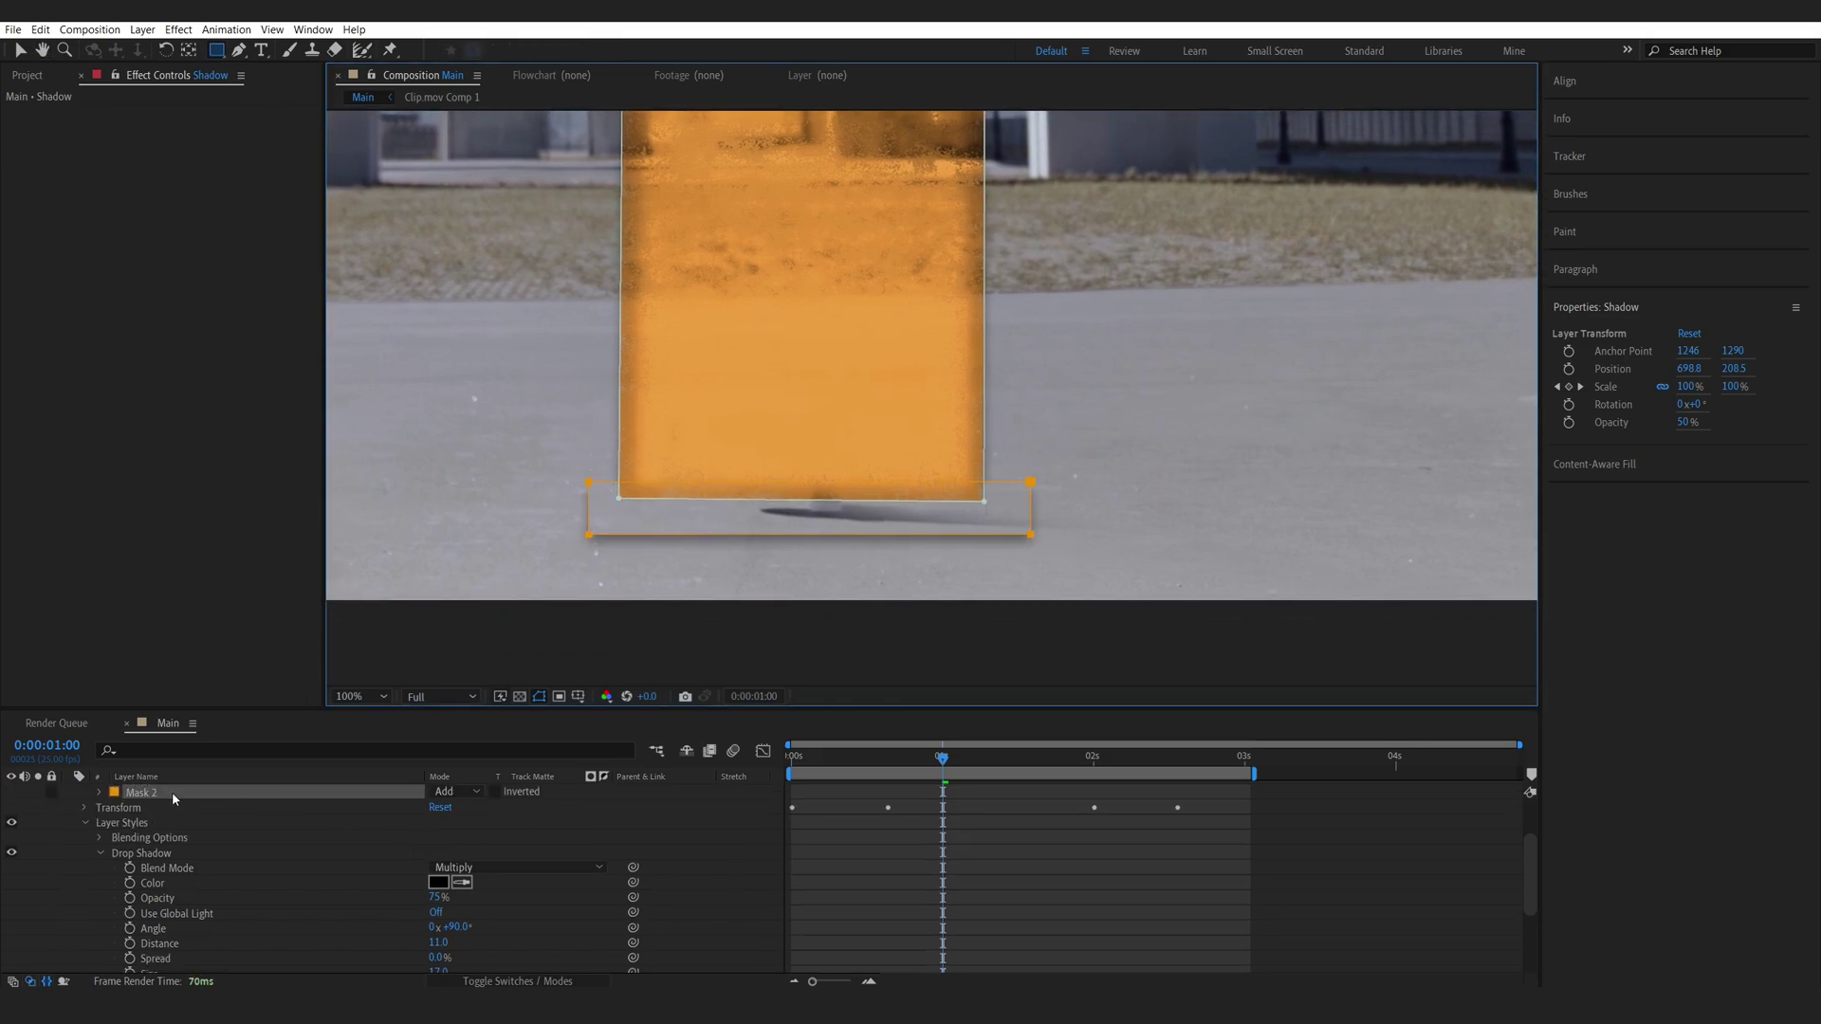
key(m)
click(466, 864)
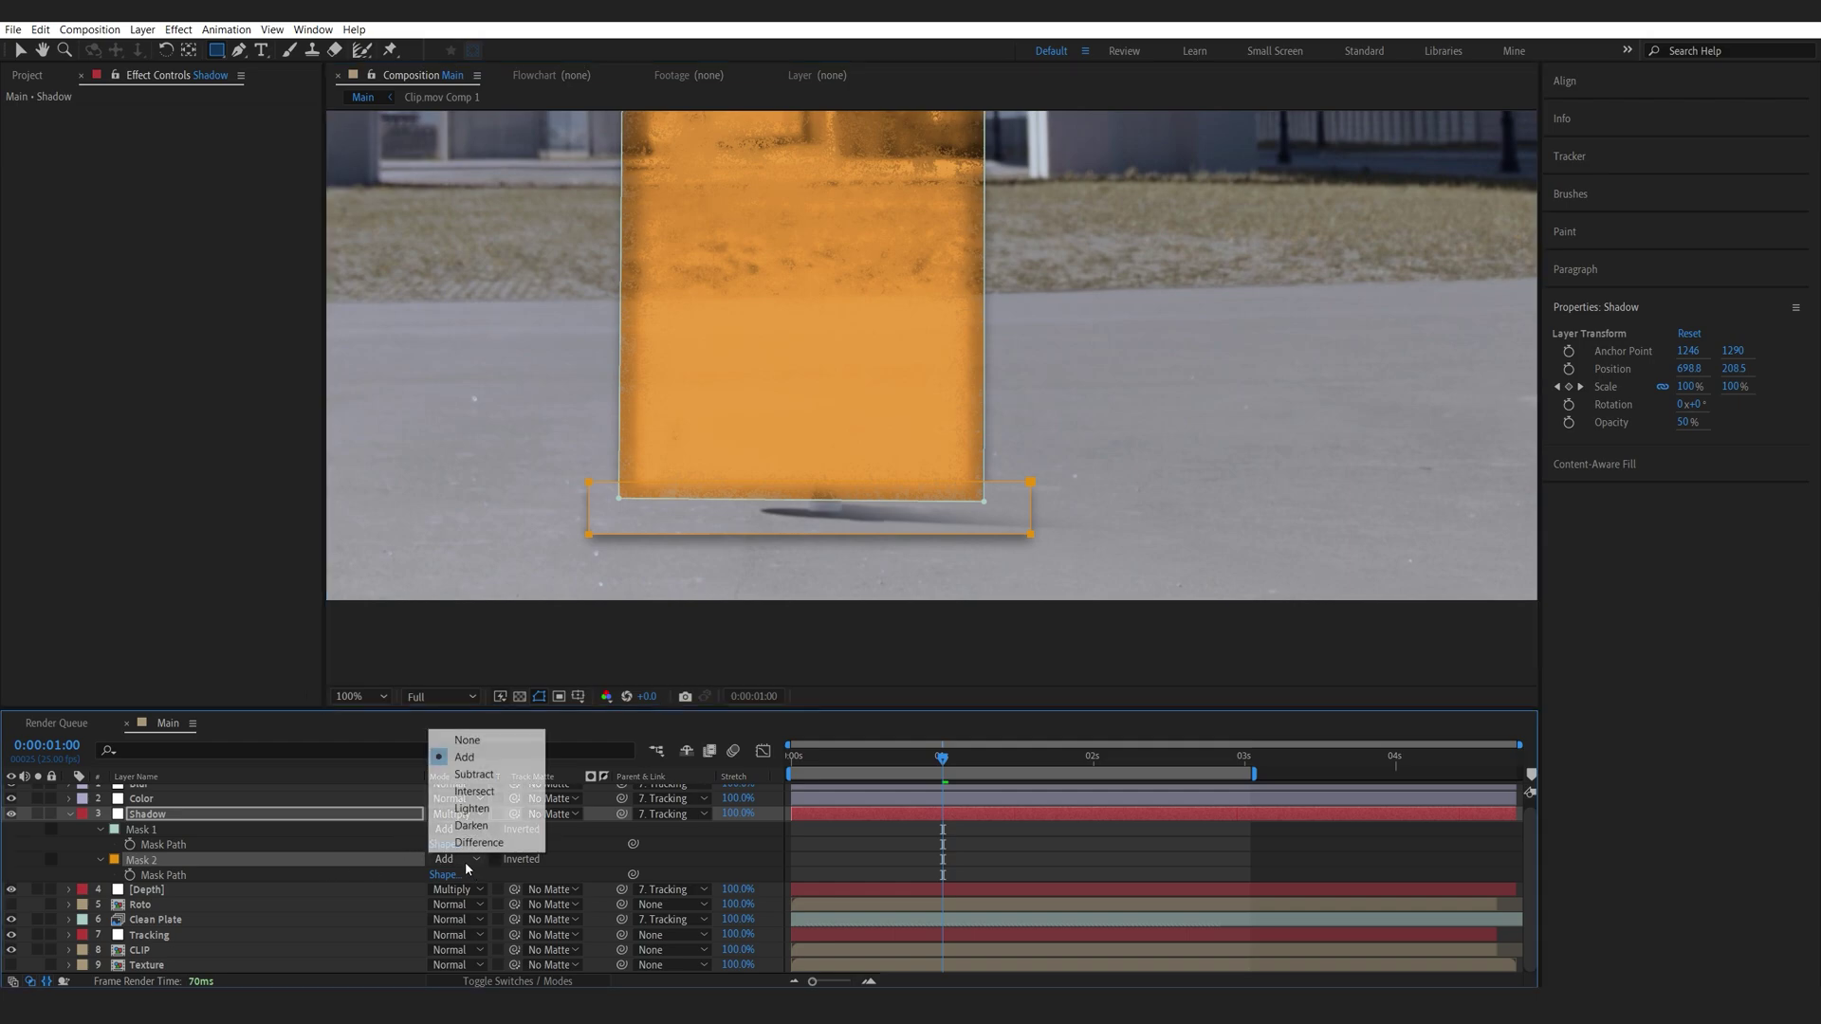
click(474, 791)
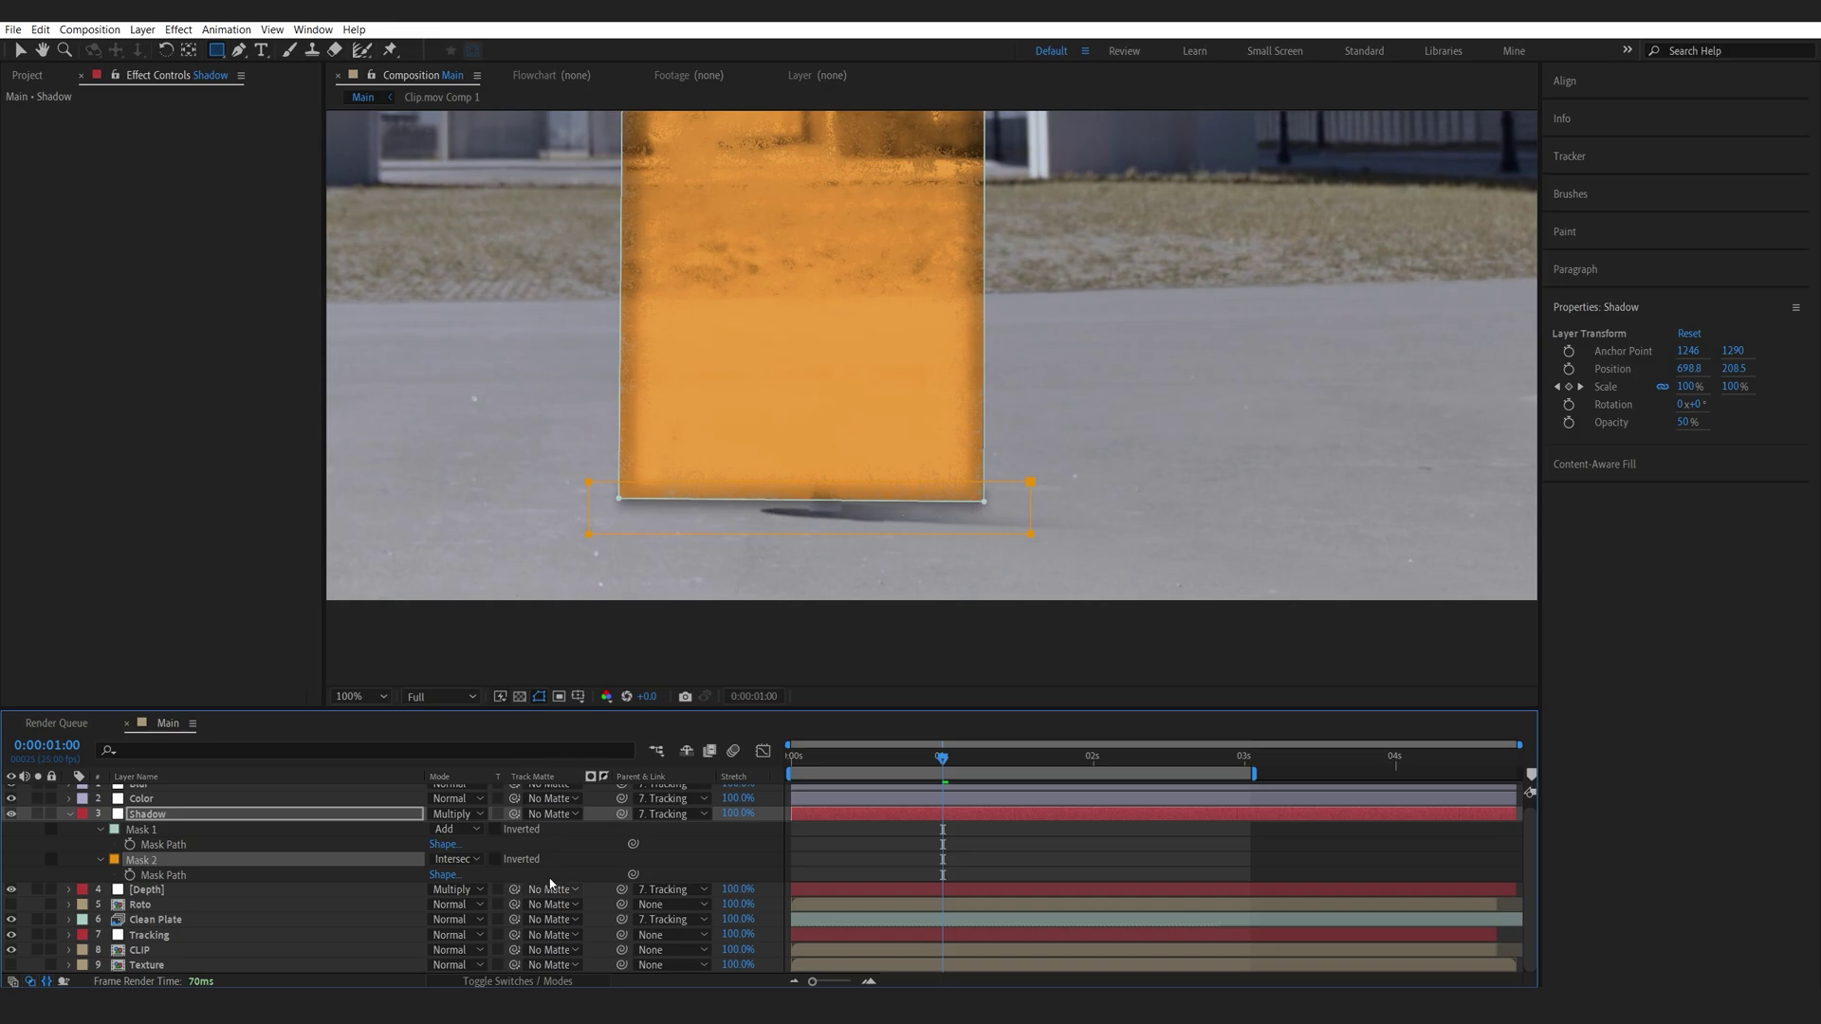
Feather the Shadow layer's second mask by 22 pixels and move the layer to the top of the stack
click(151, 813)
key(u)
drag(154, 824, 175, 786)
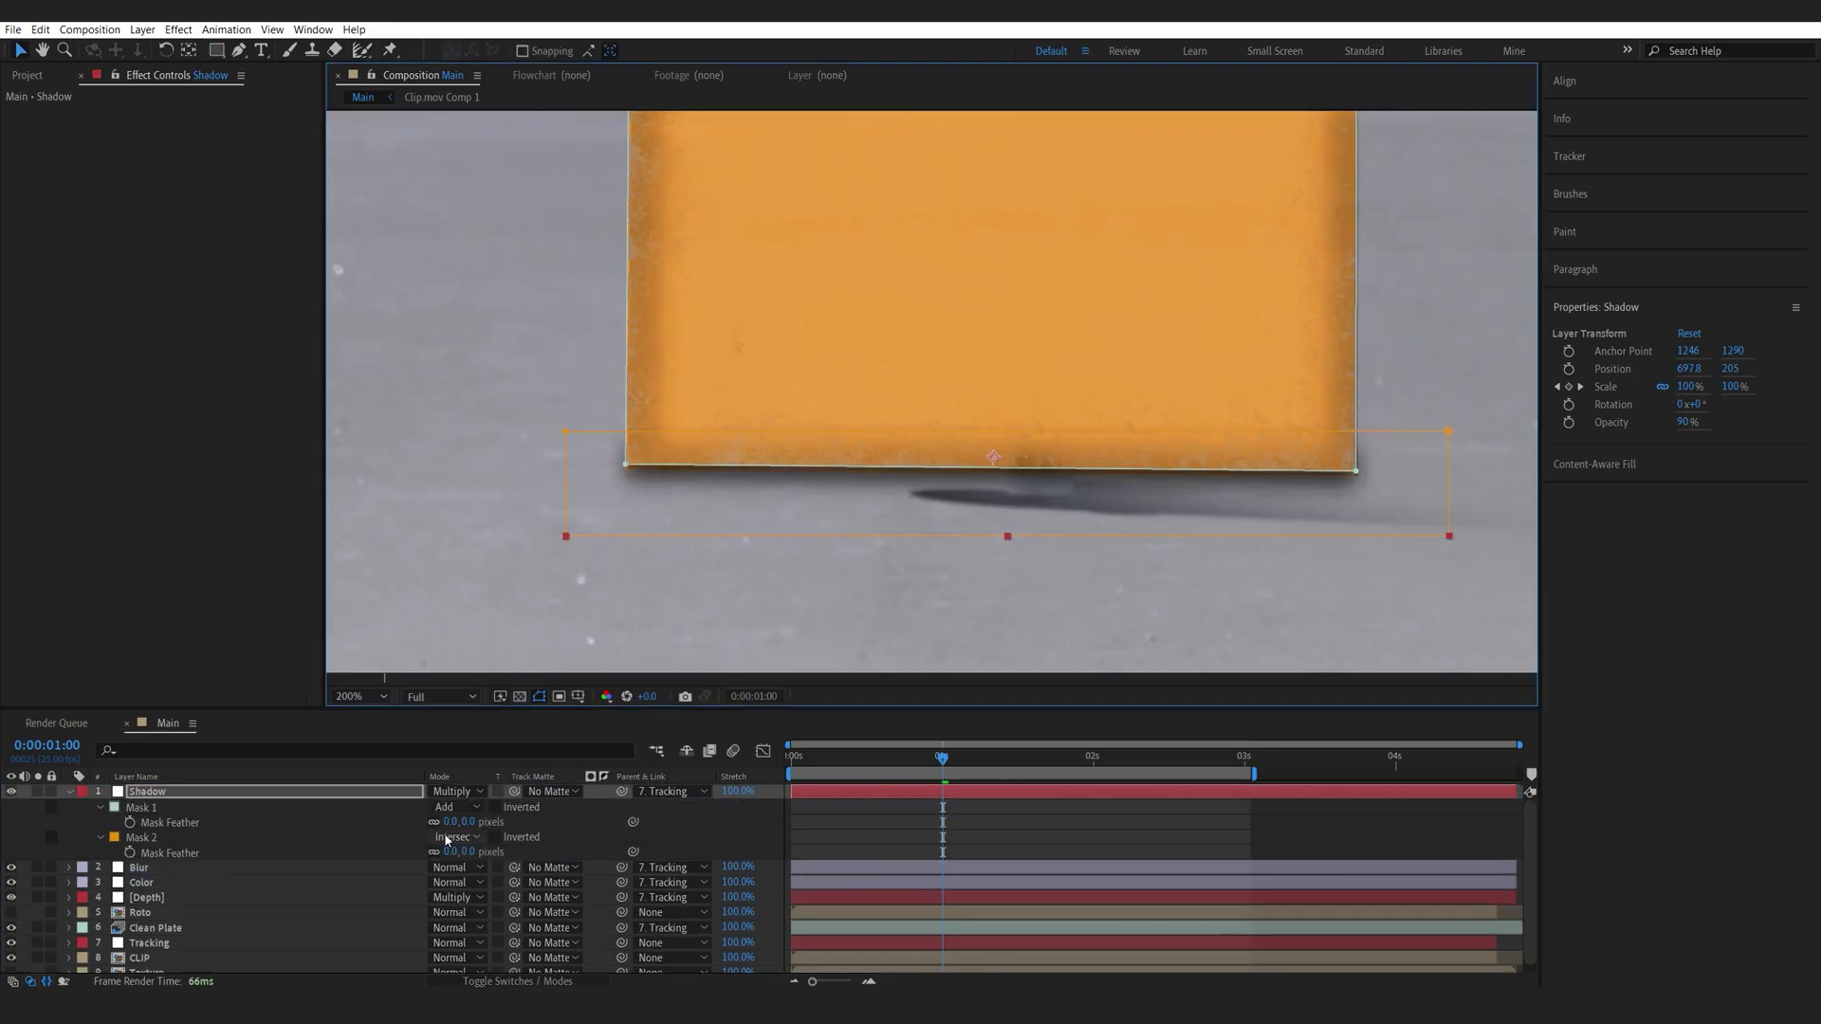
Set the Depth mask's expansion to -3 pixels and collapse the Depth and Shadow layer properties
click(450, 853)
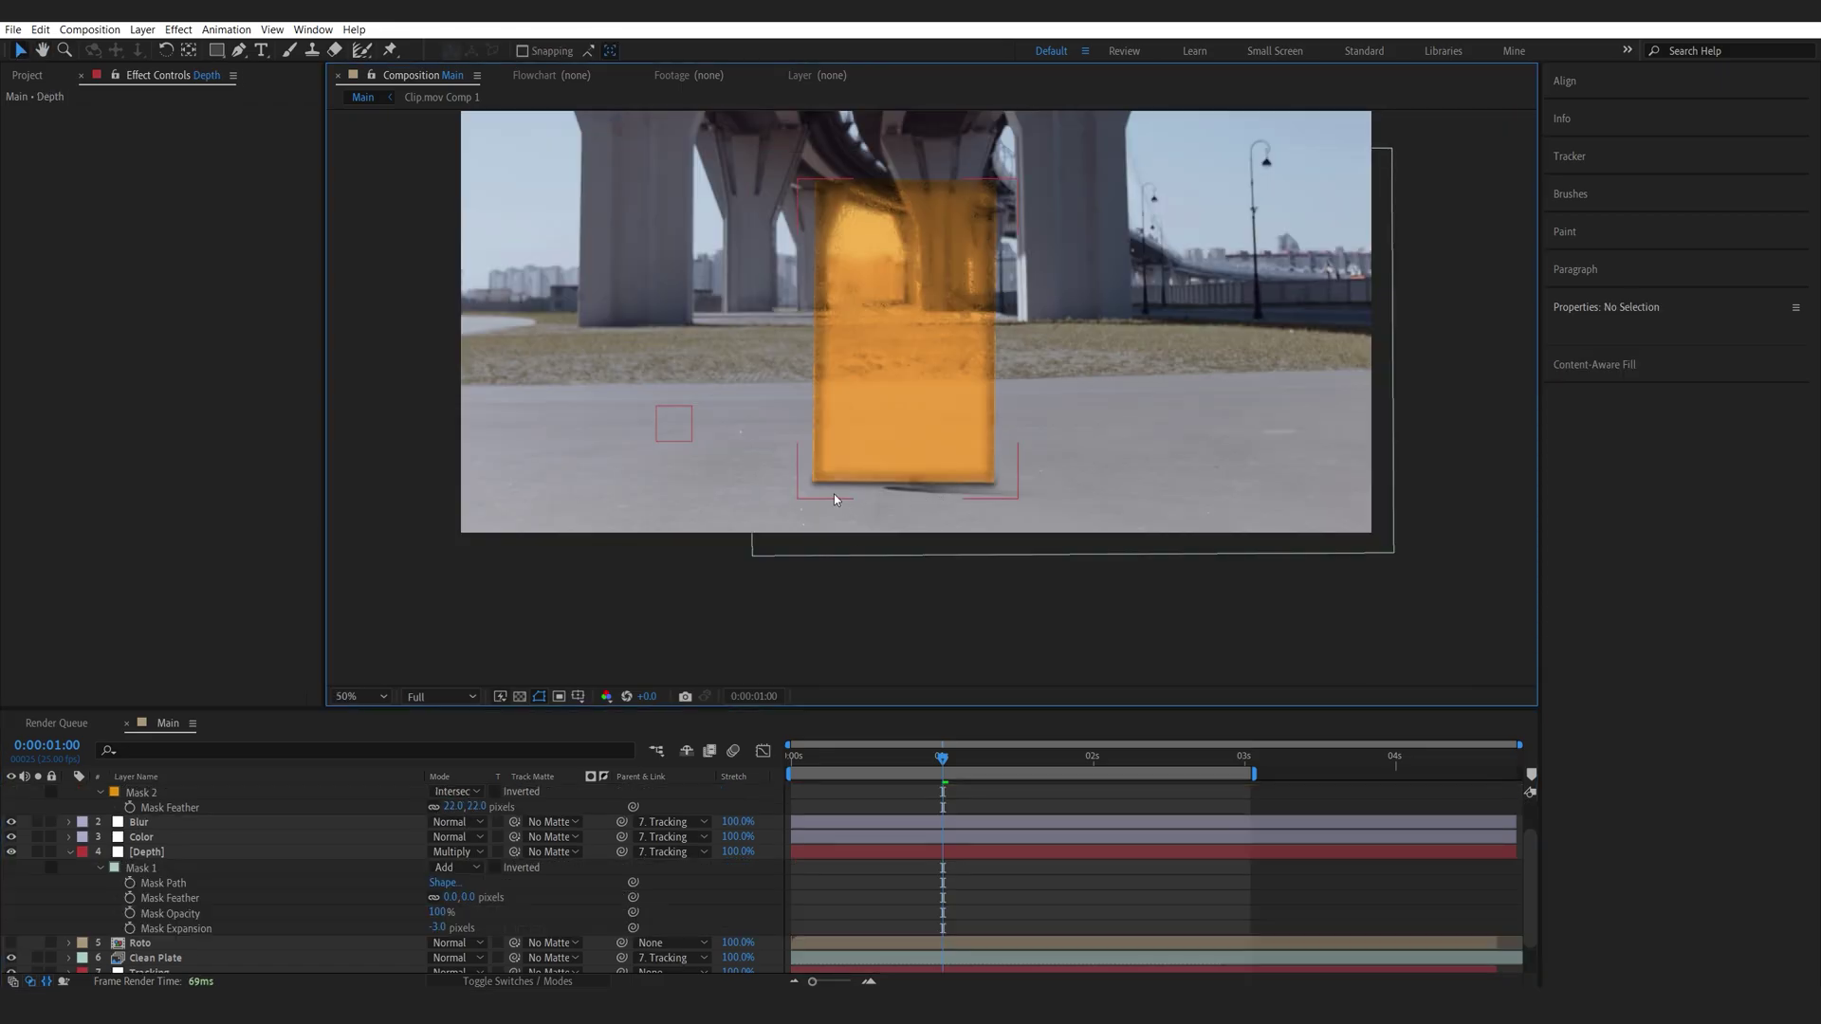
click(68, 852)
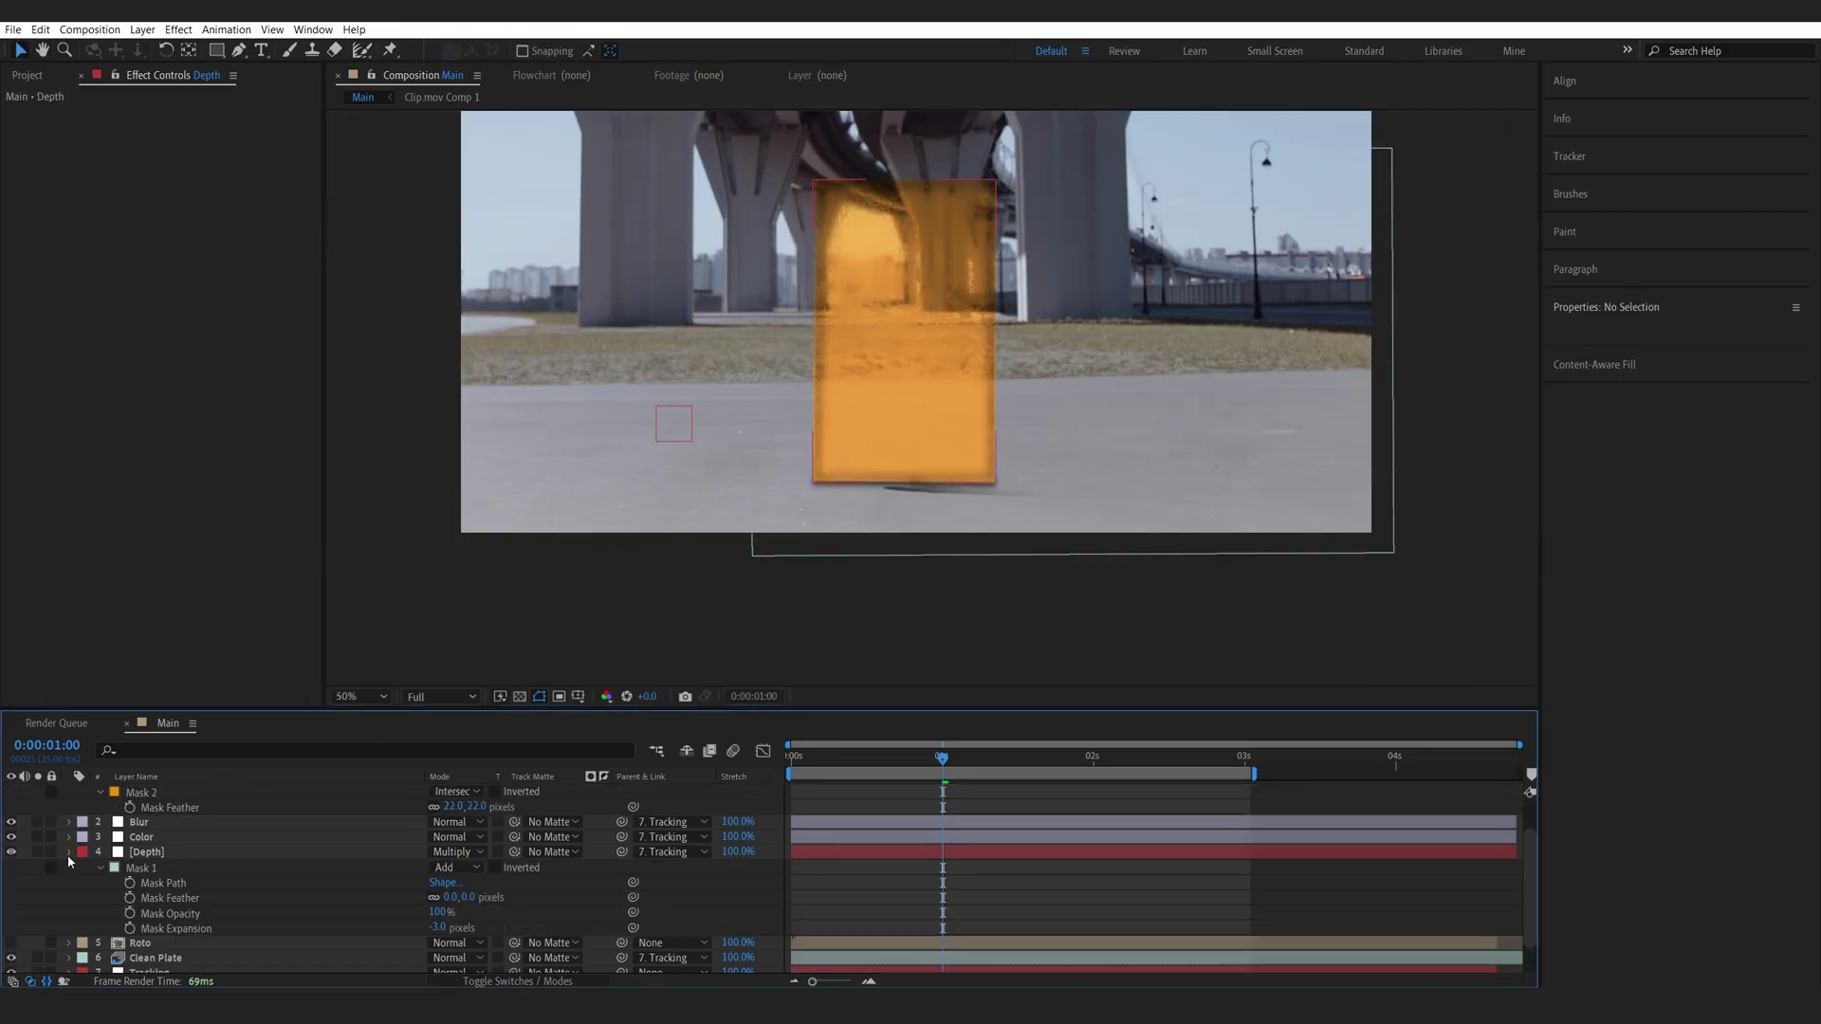
click(68, 790)
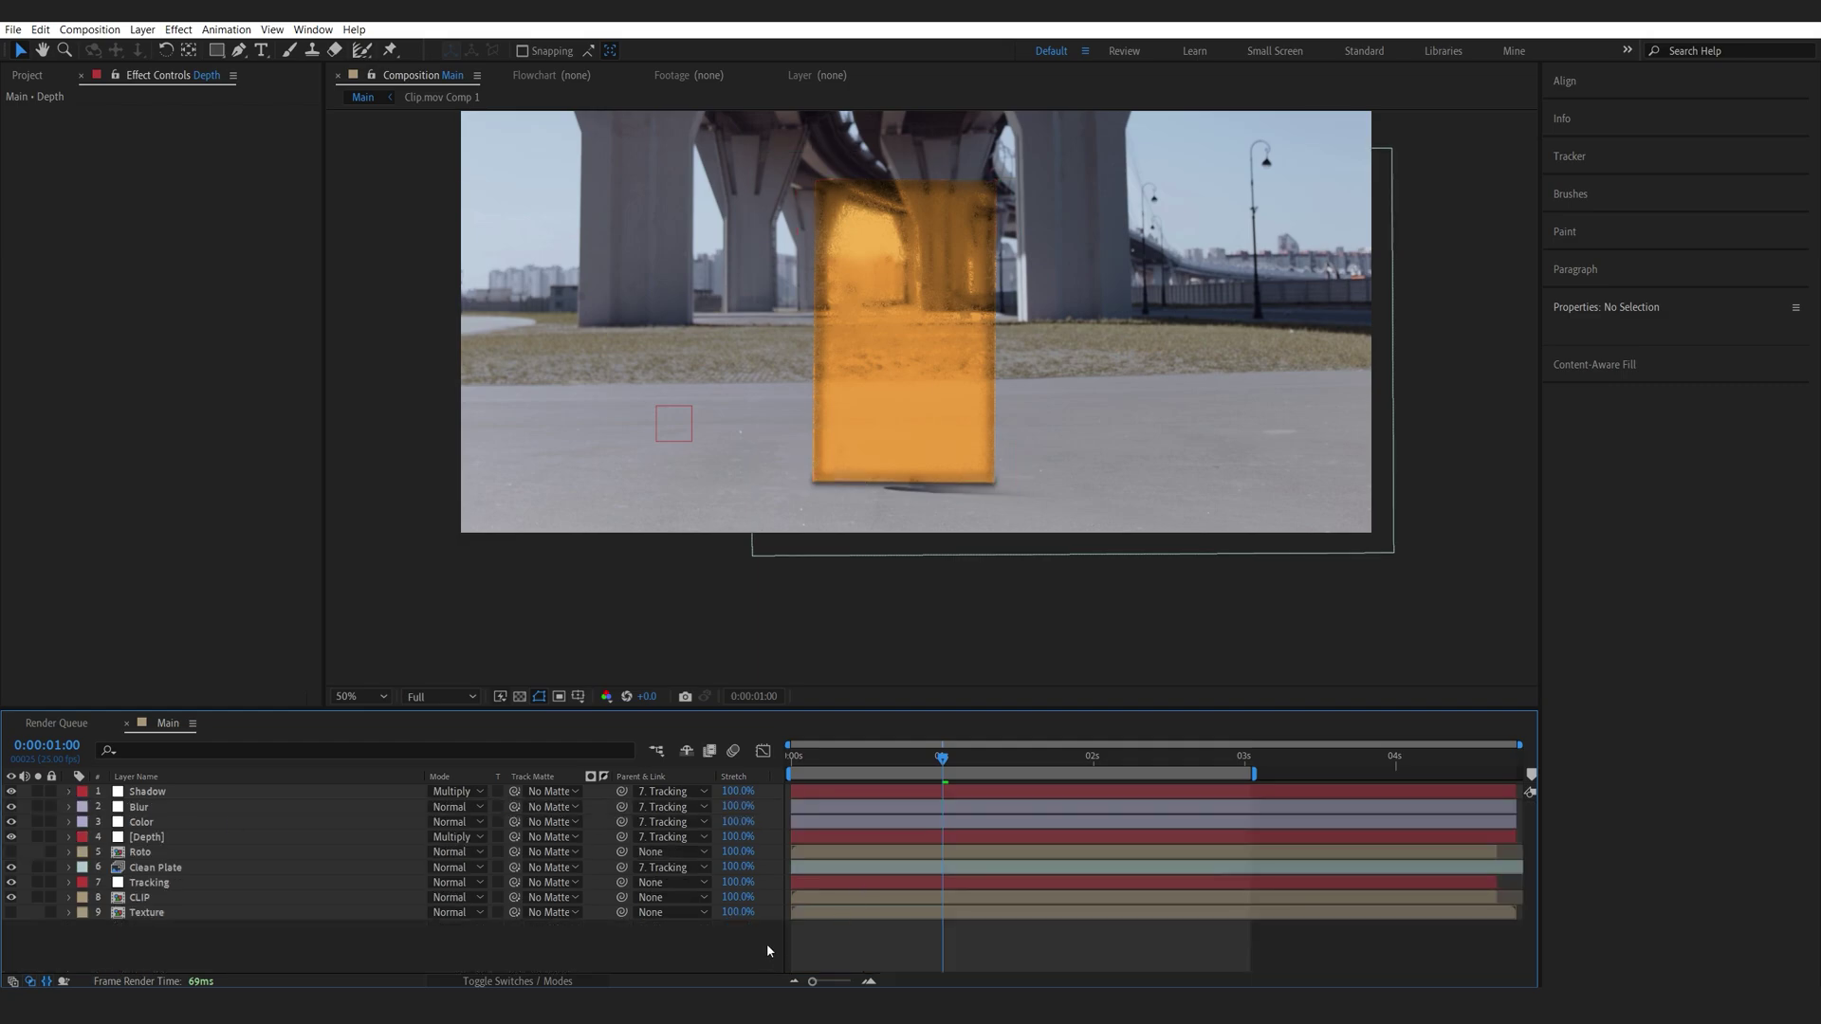
At 0:00:00:21, duplicate the Blur layer, move the copy to the top of the stack and rename it Glow
mouse_move(943, 778)
mouse_down()
mouse_move(818, 773)
mouse_move(918, 773)
mouse_up()
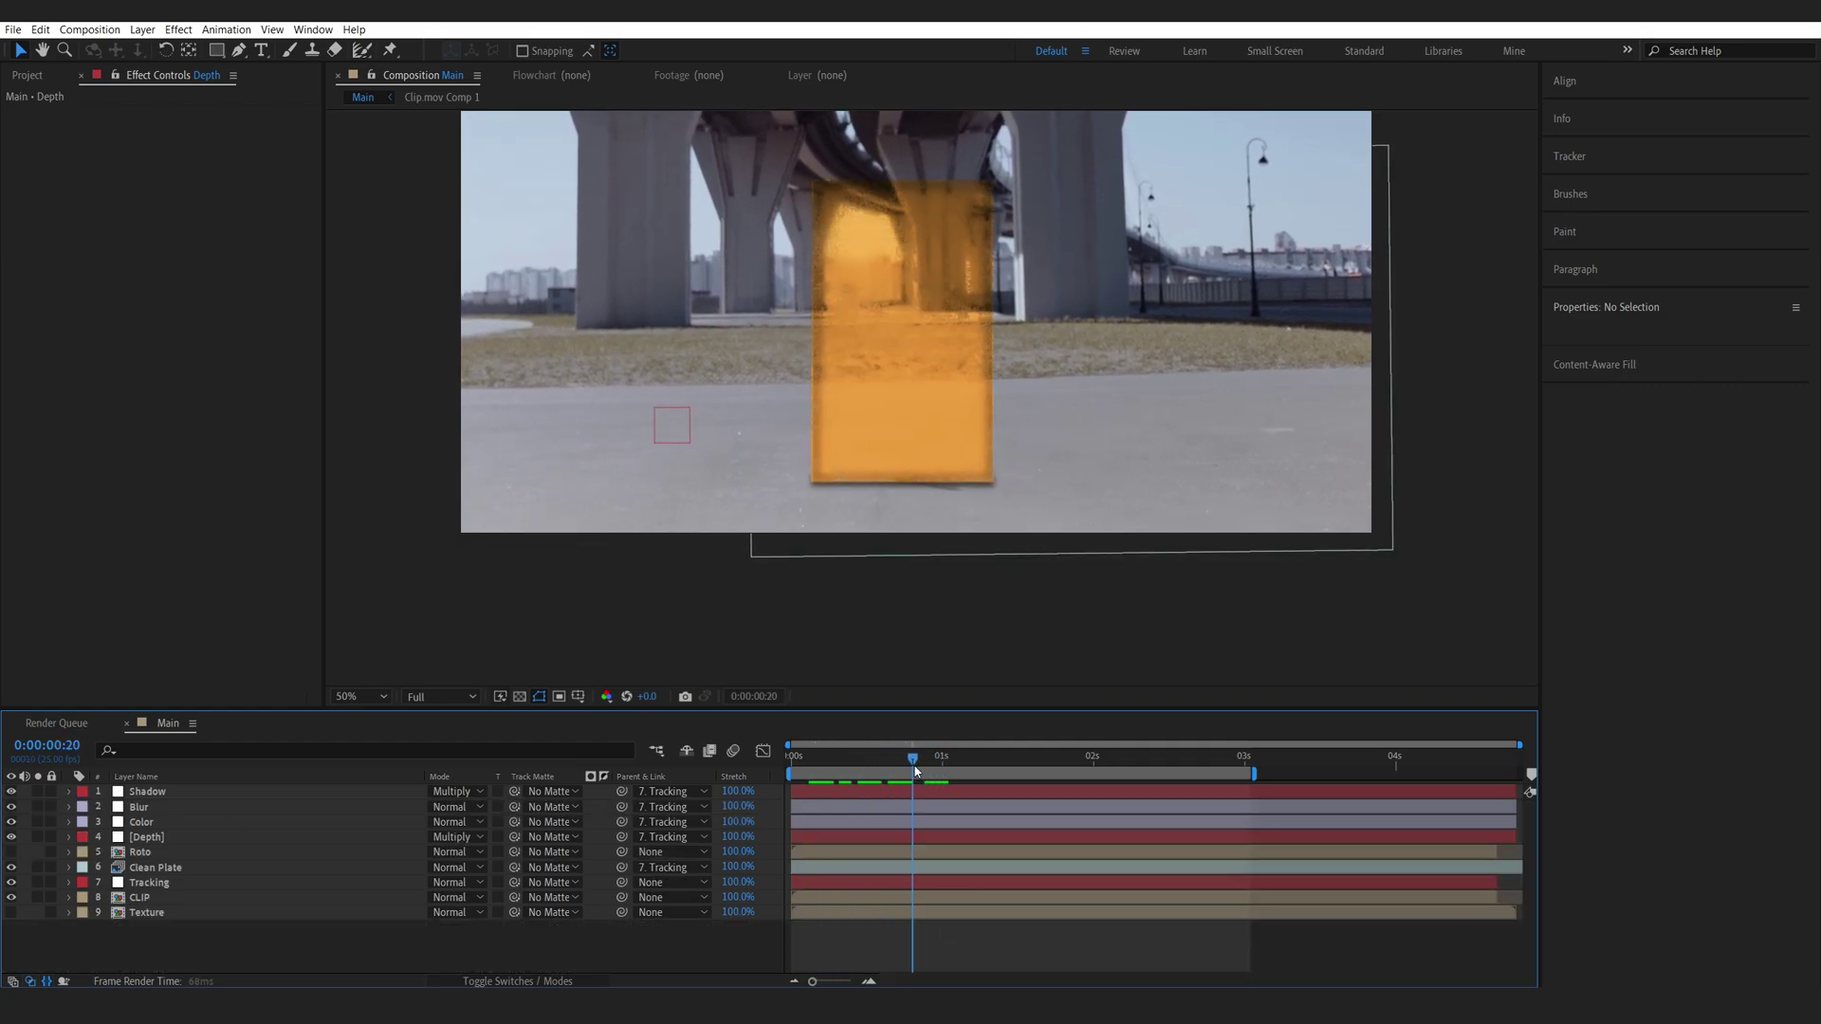
click(138, 807)
key(ctrl+d)
drag(144, 811, 153, 789)
key(Return)
text(Glow)
key(Return)
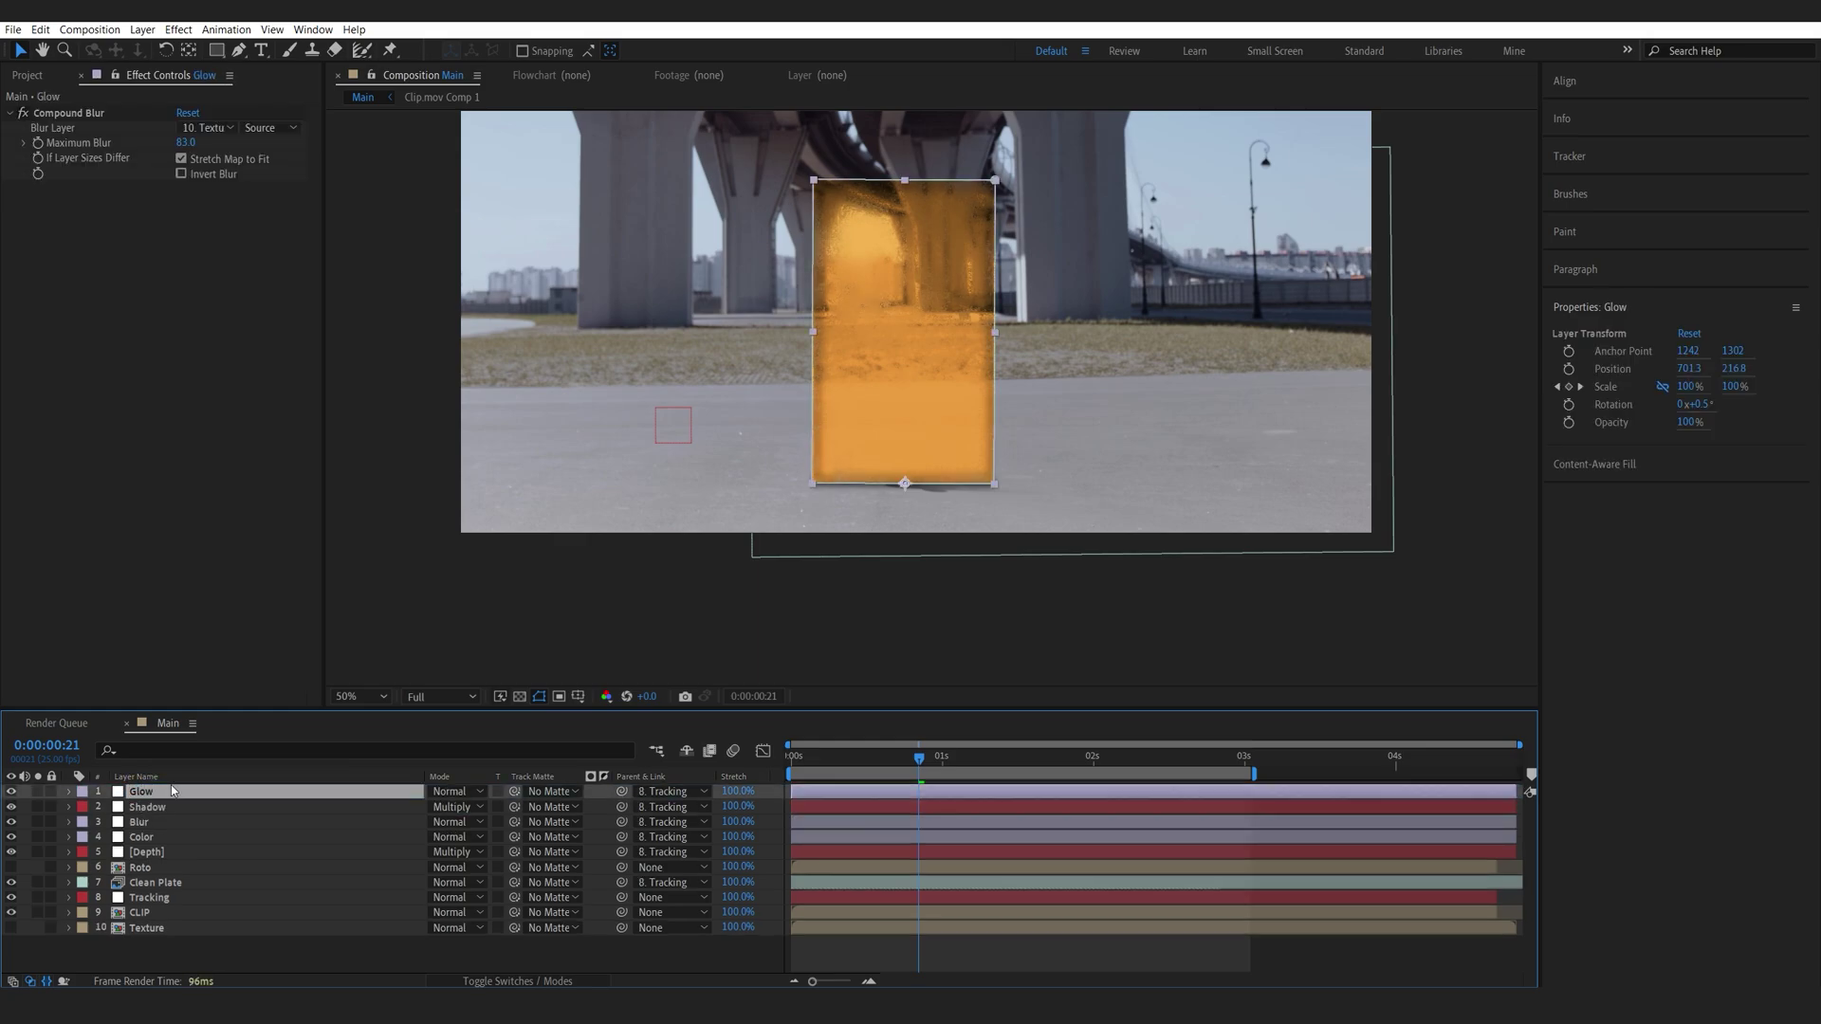
Remove Compound Blur from the Glow layer and apply the Deep Glow effect instead
click(73, 111)
key(Delete)
key(ctrl+space)
text(glow)
key(Return)
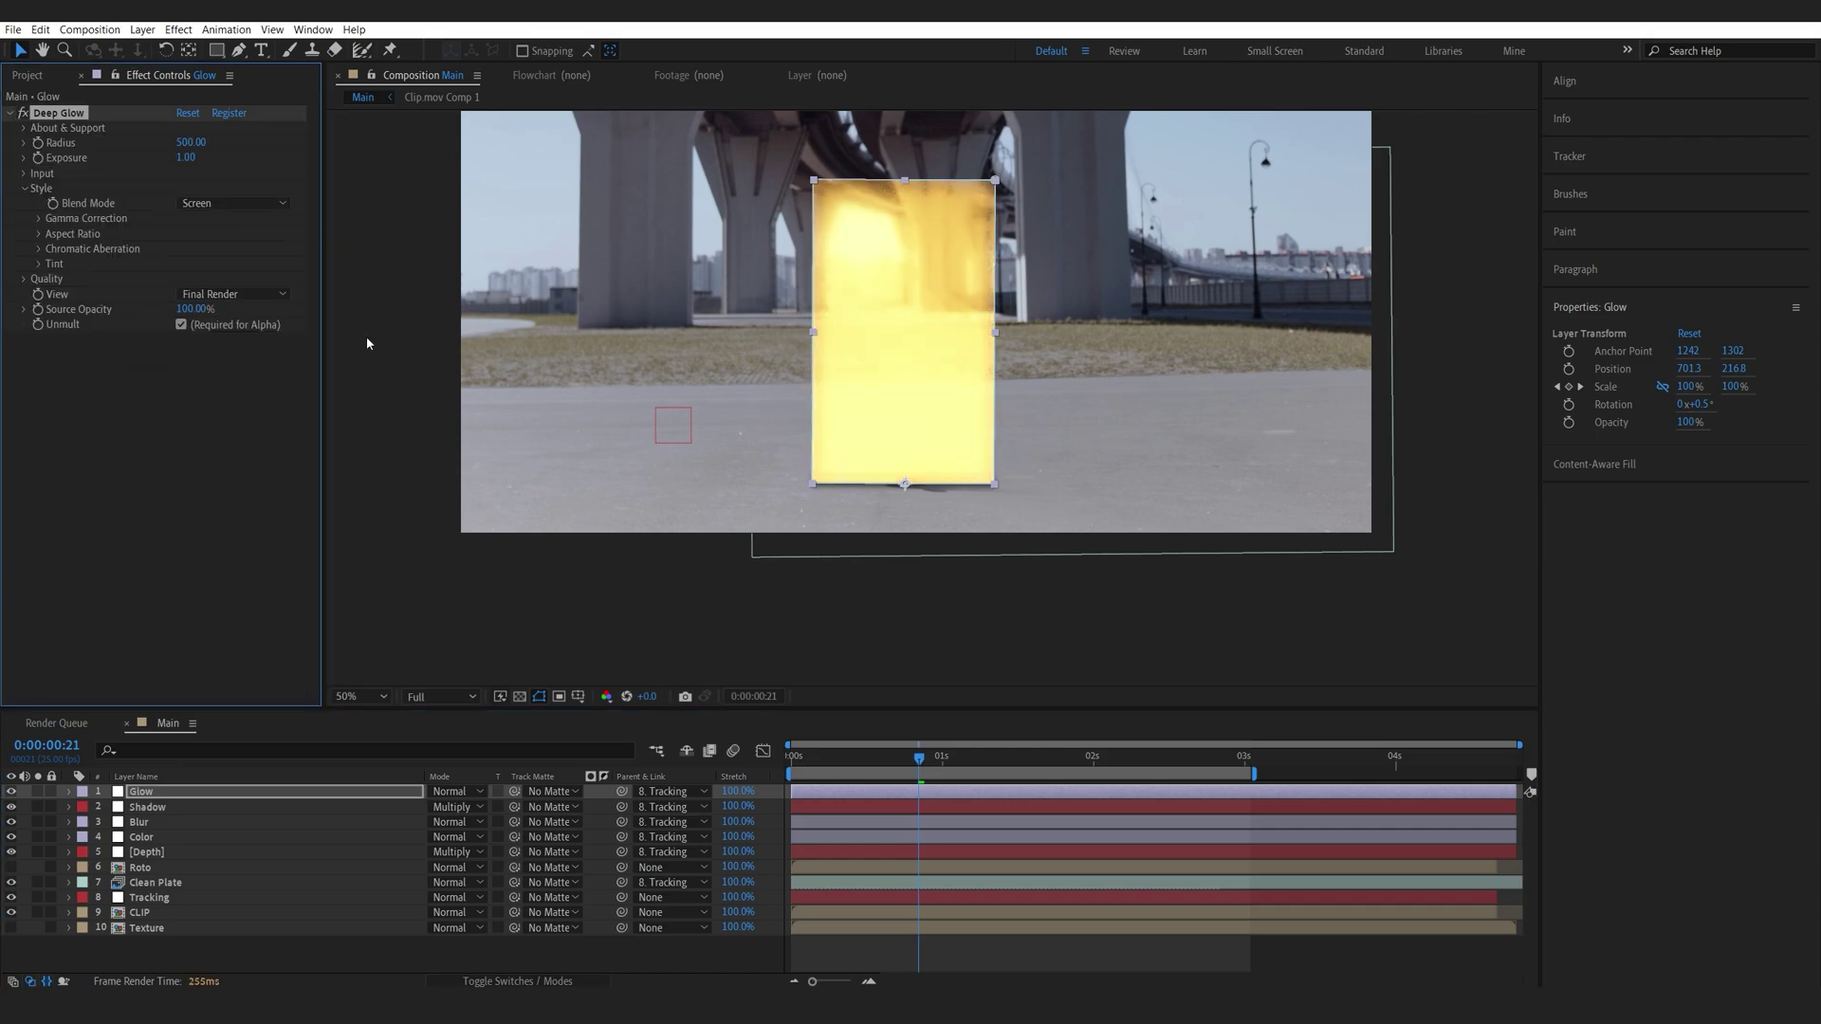
Set the Glow layer's mask feather to 130 pixels and its mask expansion to 11 pixels
key(f)
drag(448, 822, 556, 813)
key(u)
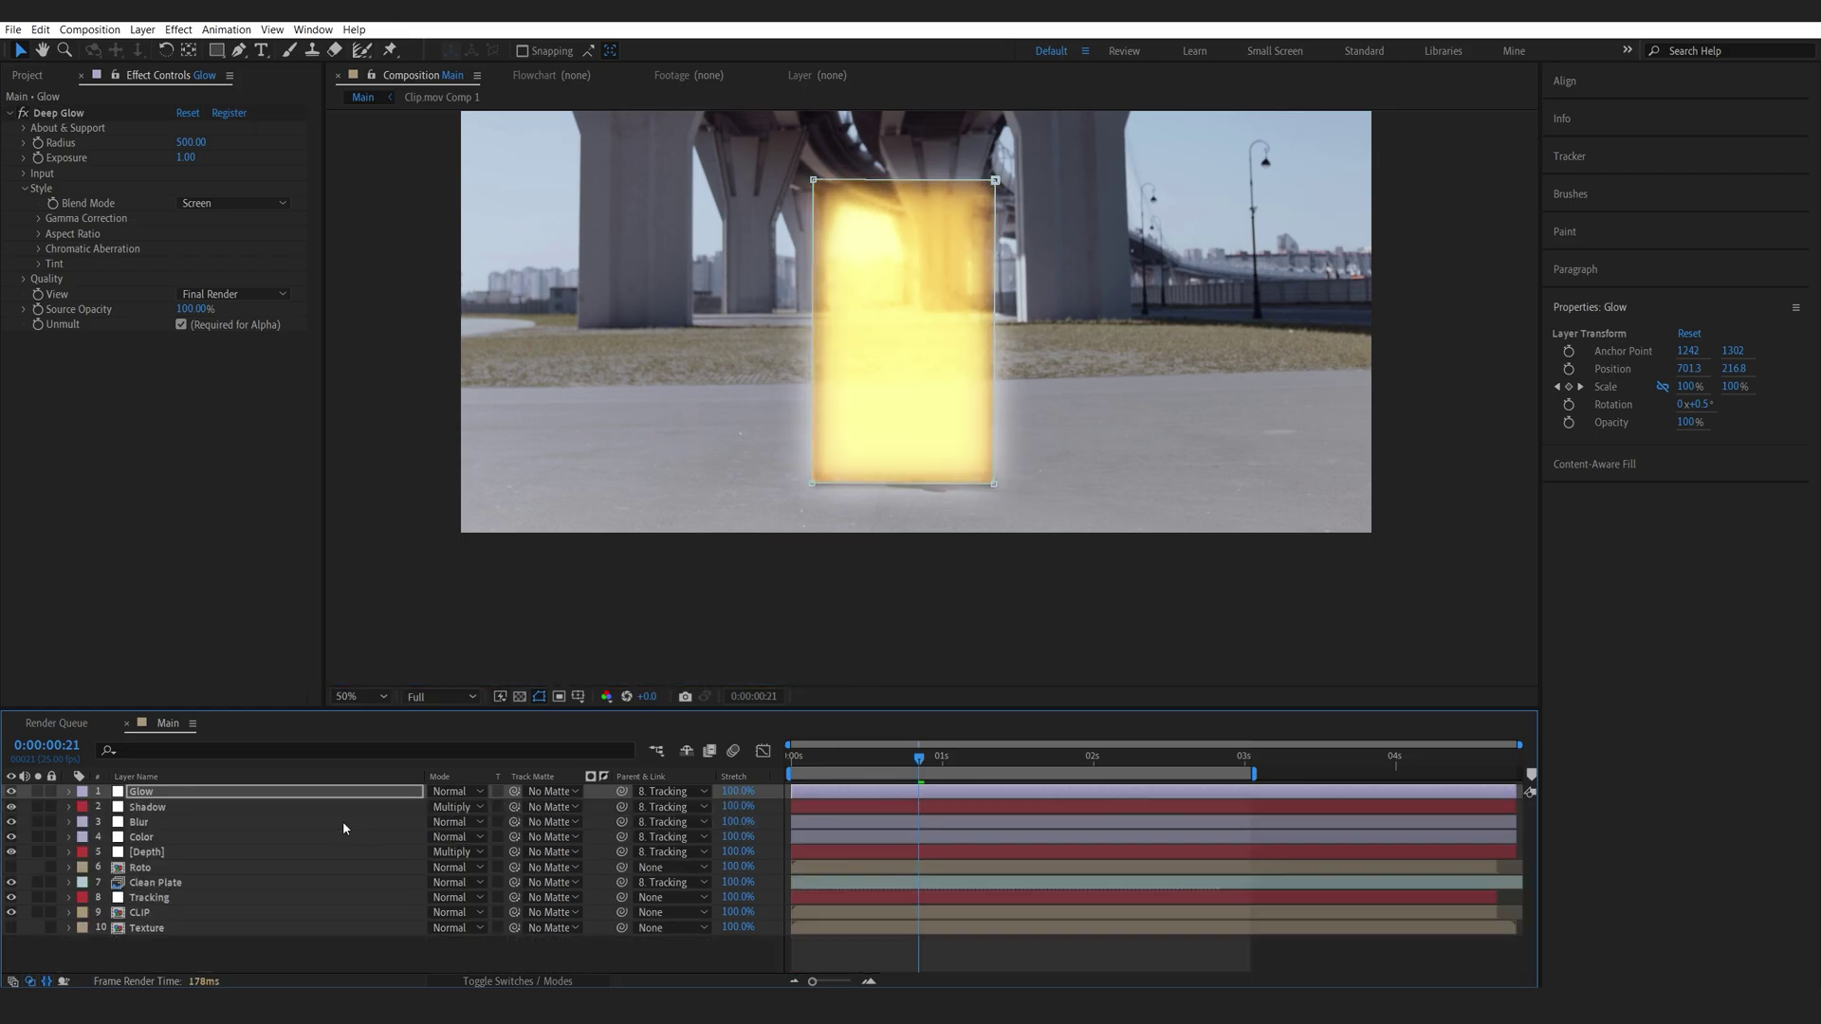
key(m)
key(m)
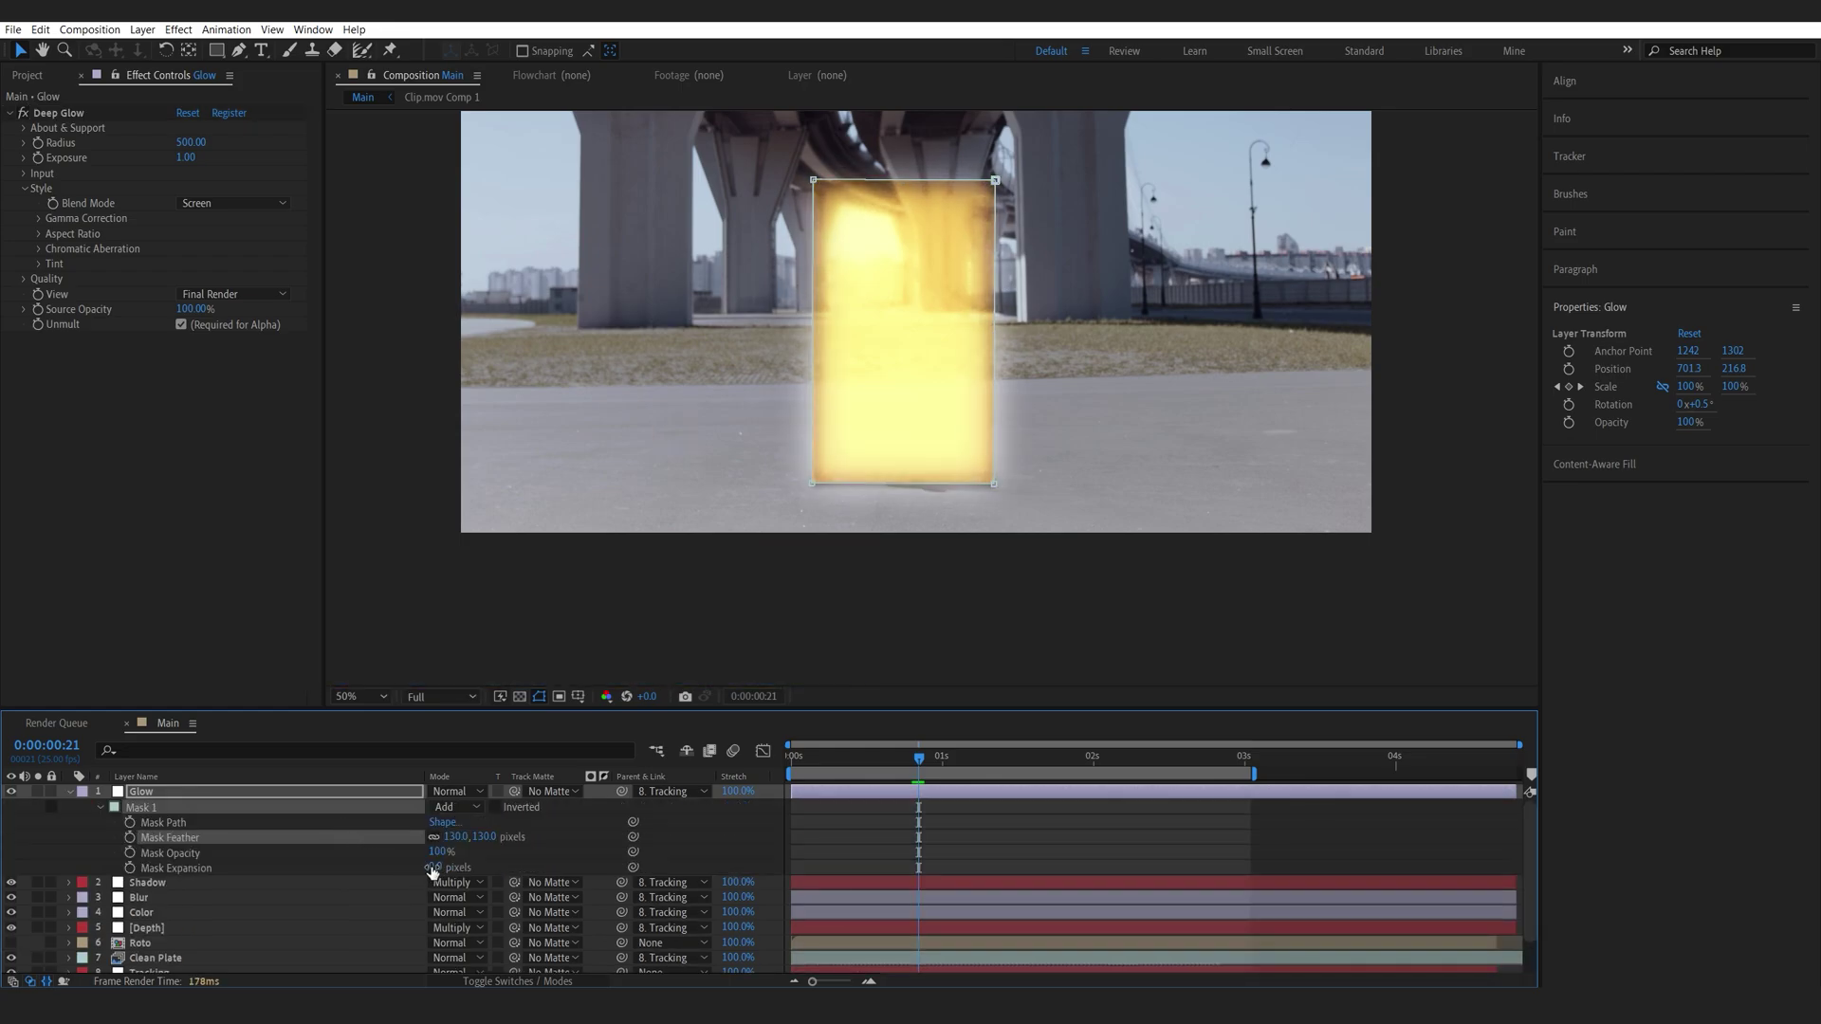
drag(431, 870, 443, 867)
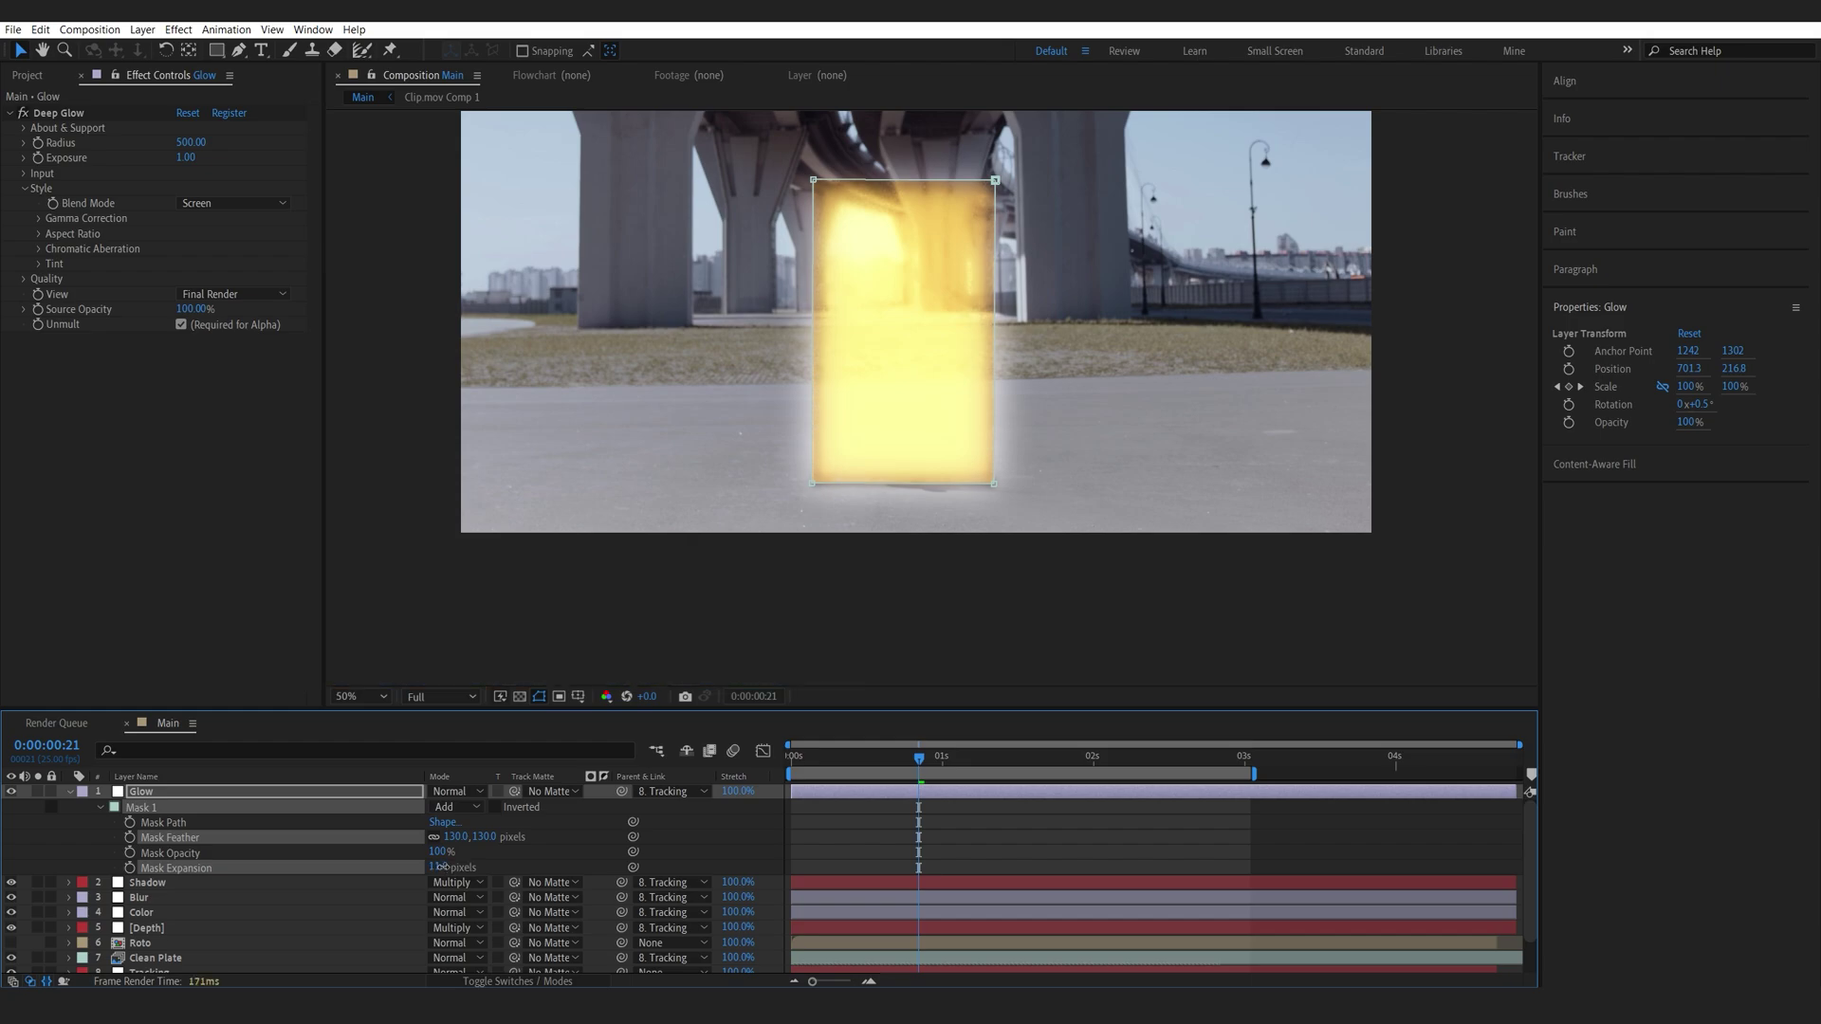
Copy the Tritone effect from the Color layer and paste it onto the Glow layer
click(144, 912)
click(69, 114)
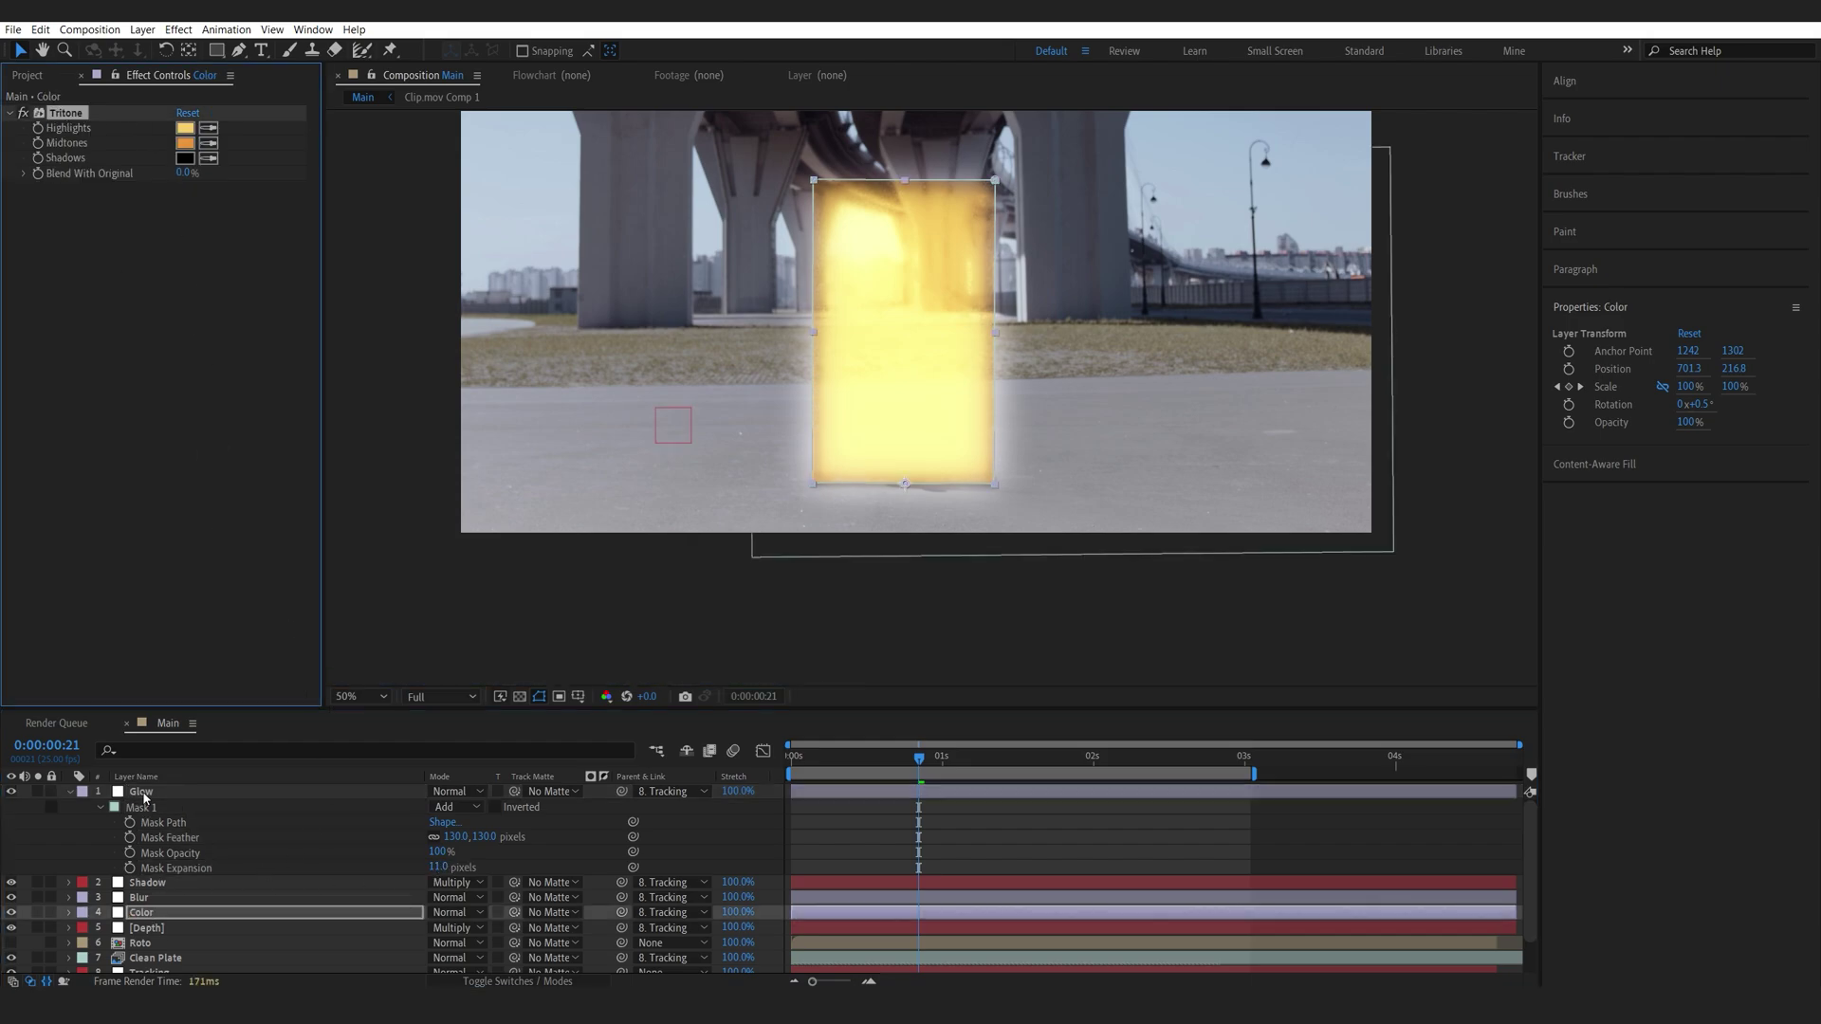
click(142, 792)
key(ctrl+v)
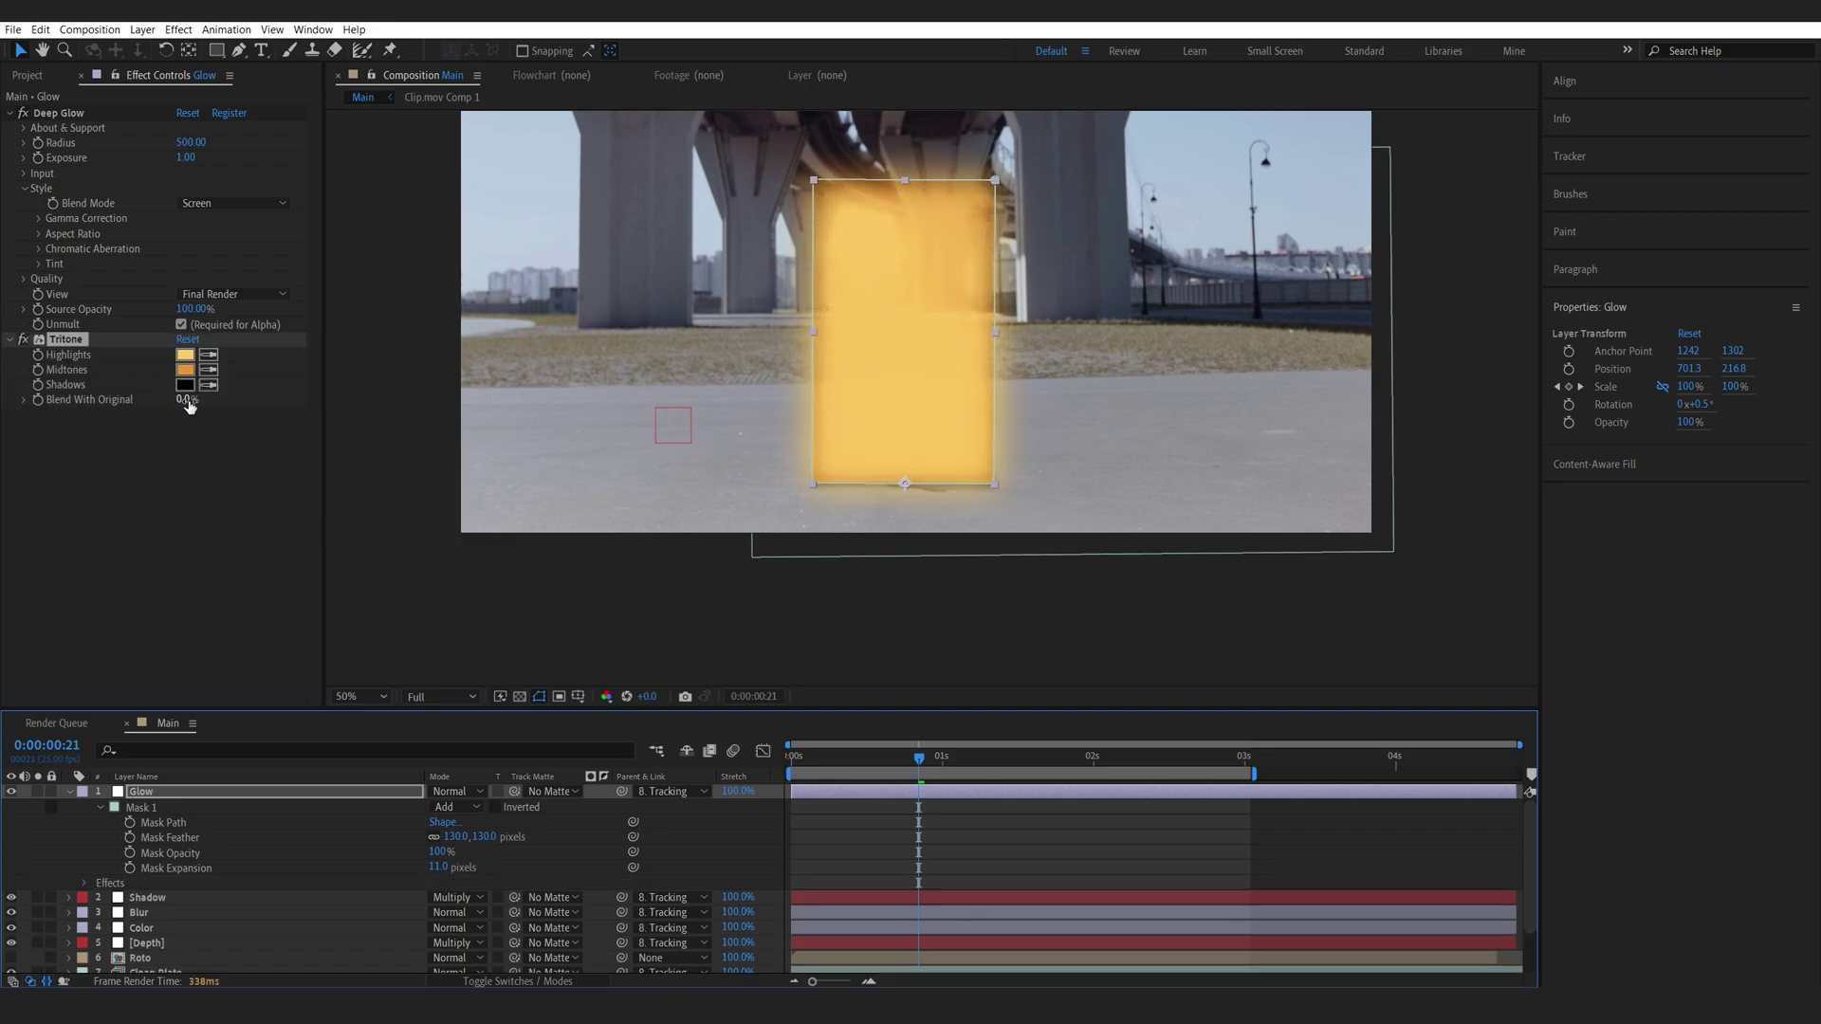
Set the Glow layer's Tritone Blend With Original to 60% and compare the glow with the effect off and on
click(190, 399)
text(50)
key(Return)
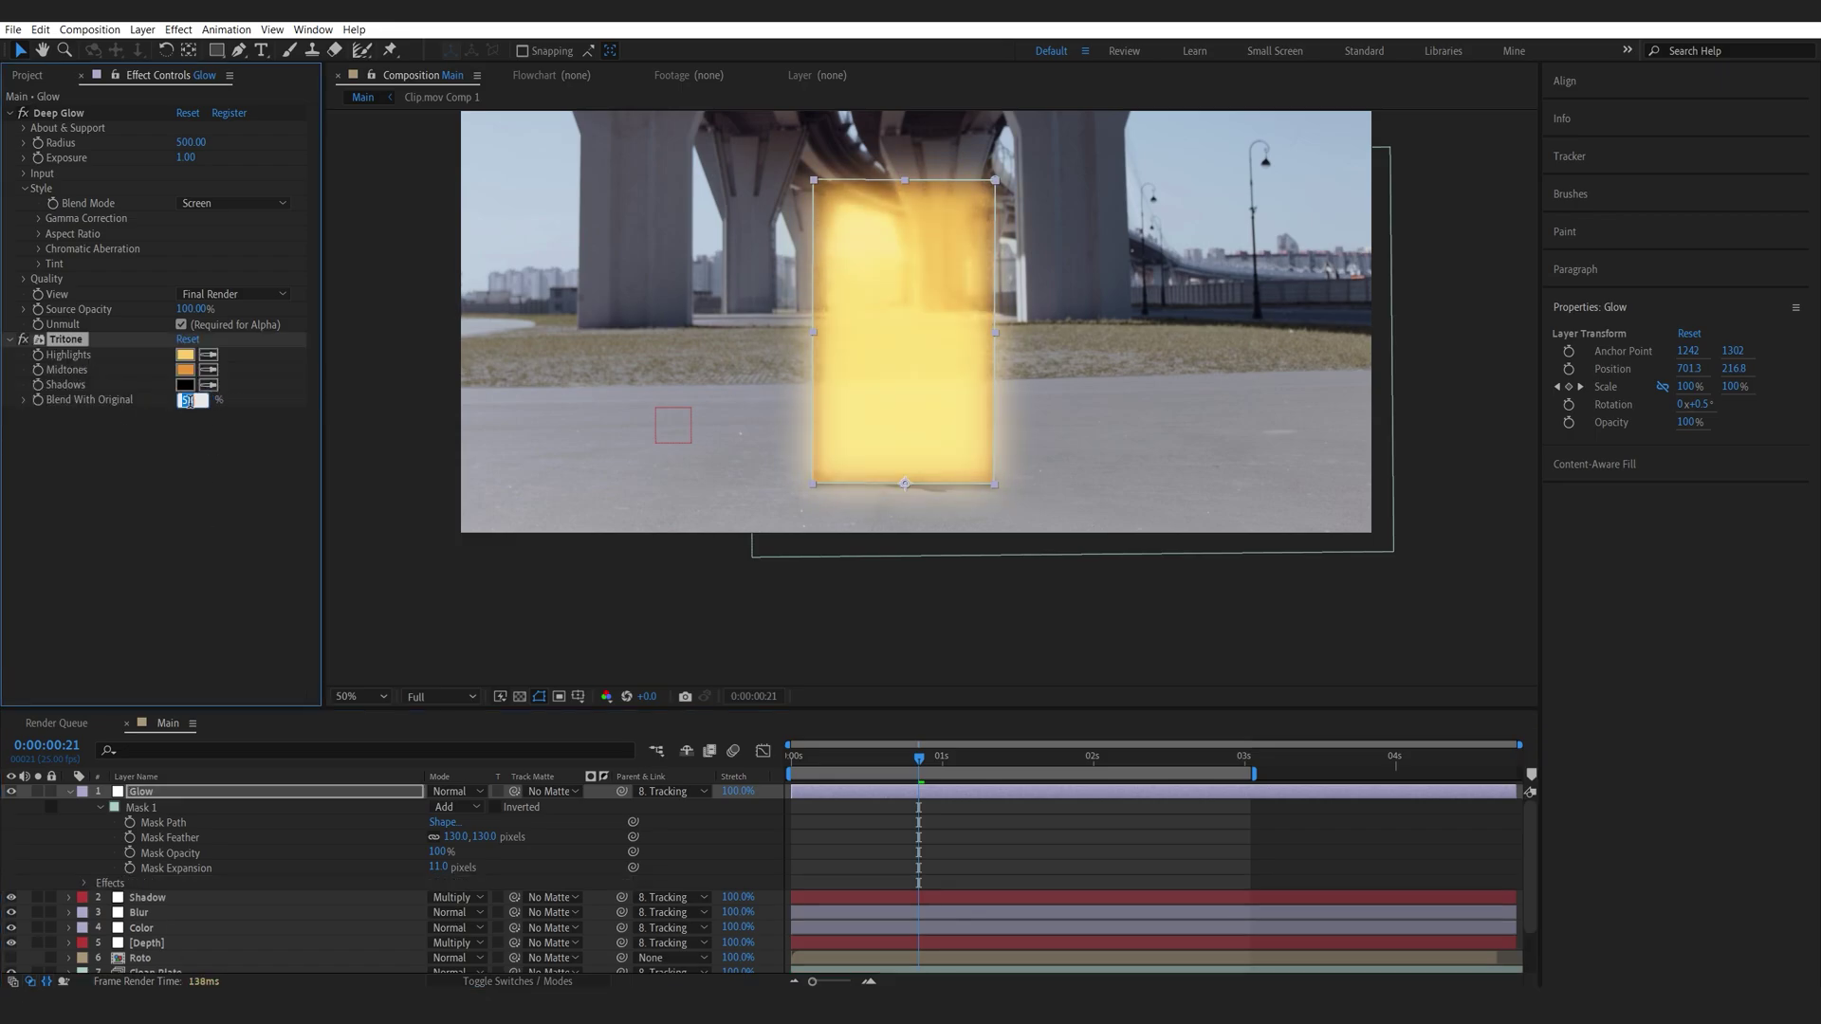
key(period)
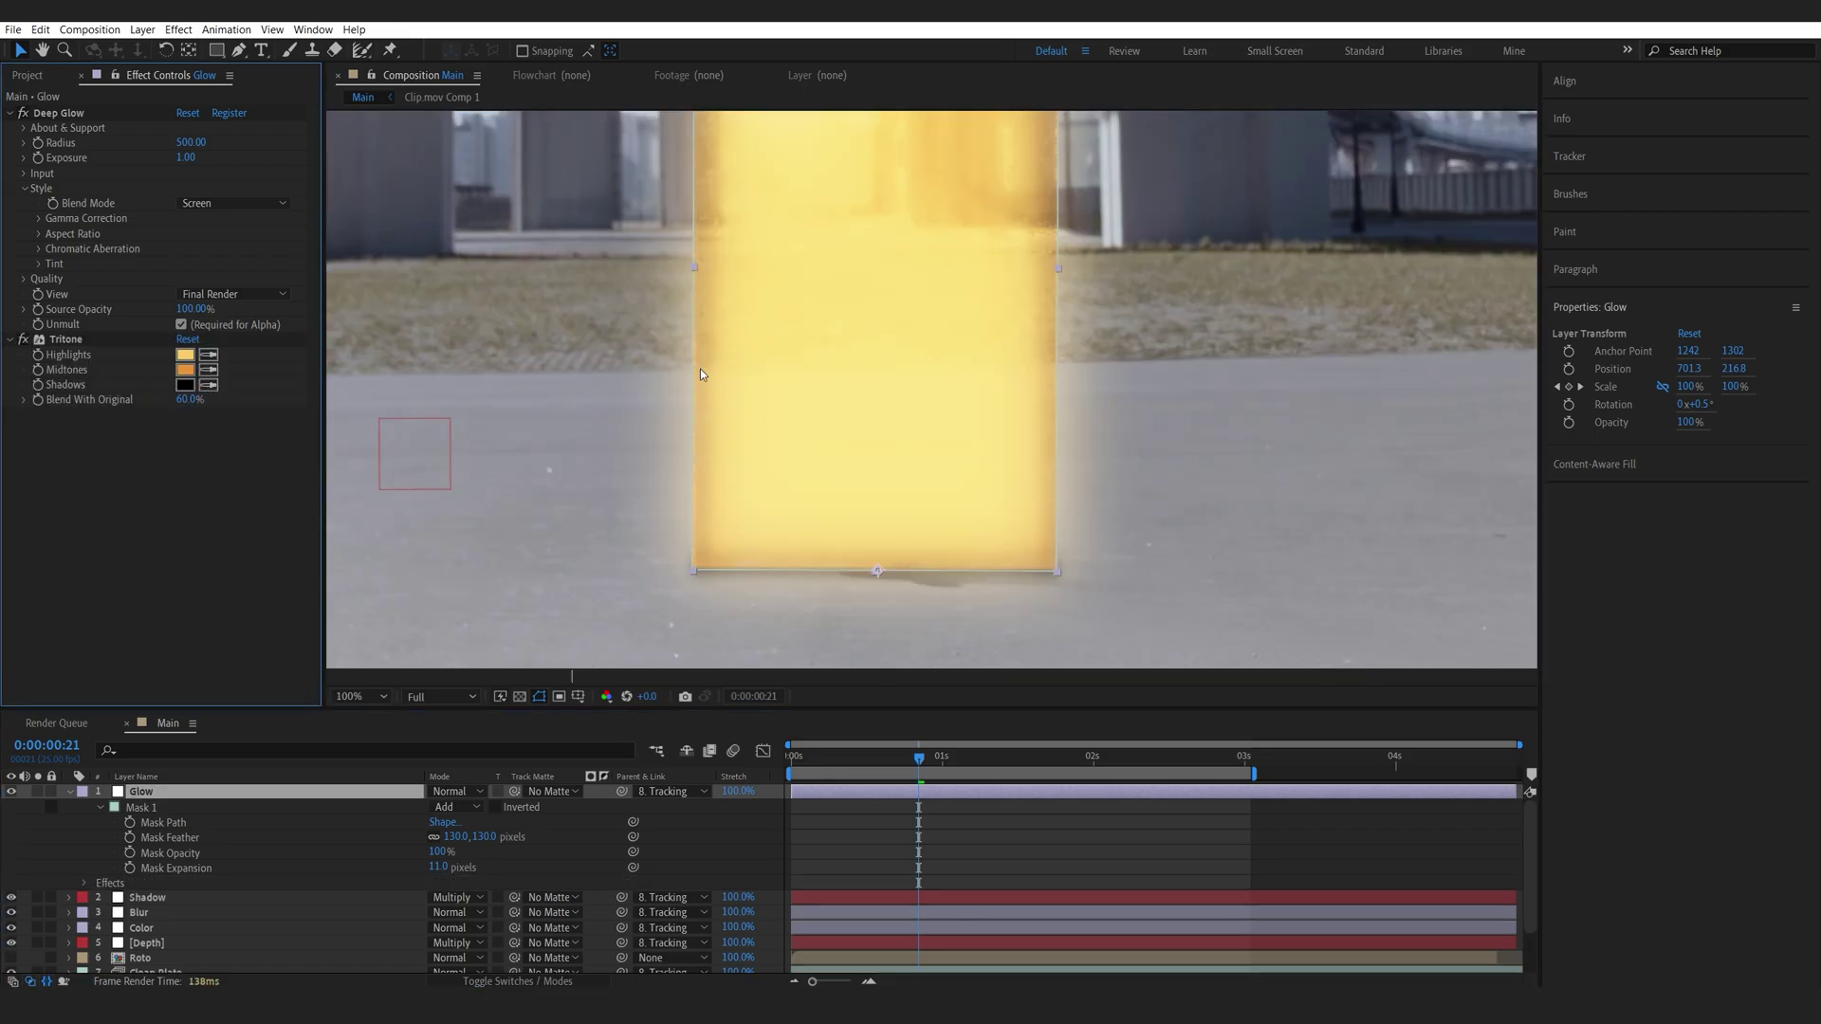
click(24, 340)
click(23, 339)
Set Deep Glow's Radius to 513 and Exposure to 0.58, and enable its Chromatic Aberration
mouse_move(185, 158)
mouse_down()
mouse_move(152, 164)
mouse_move(209, 149)
mouse_up()
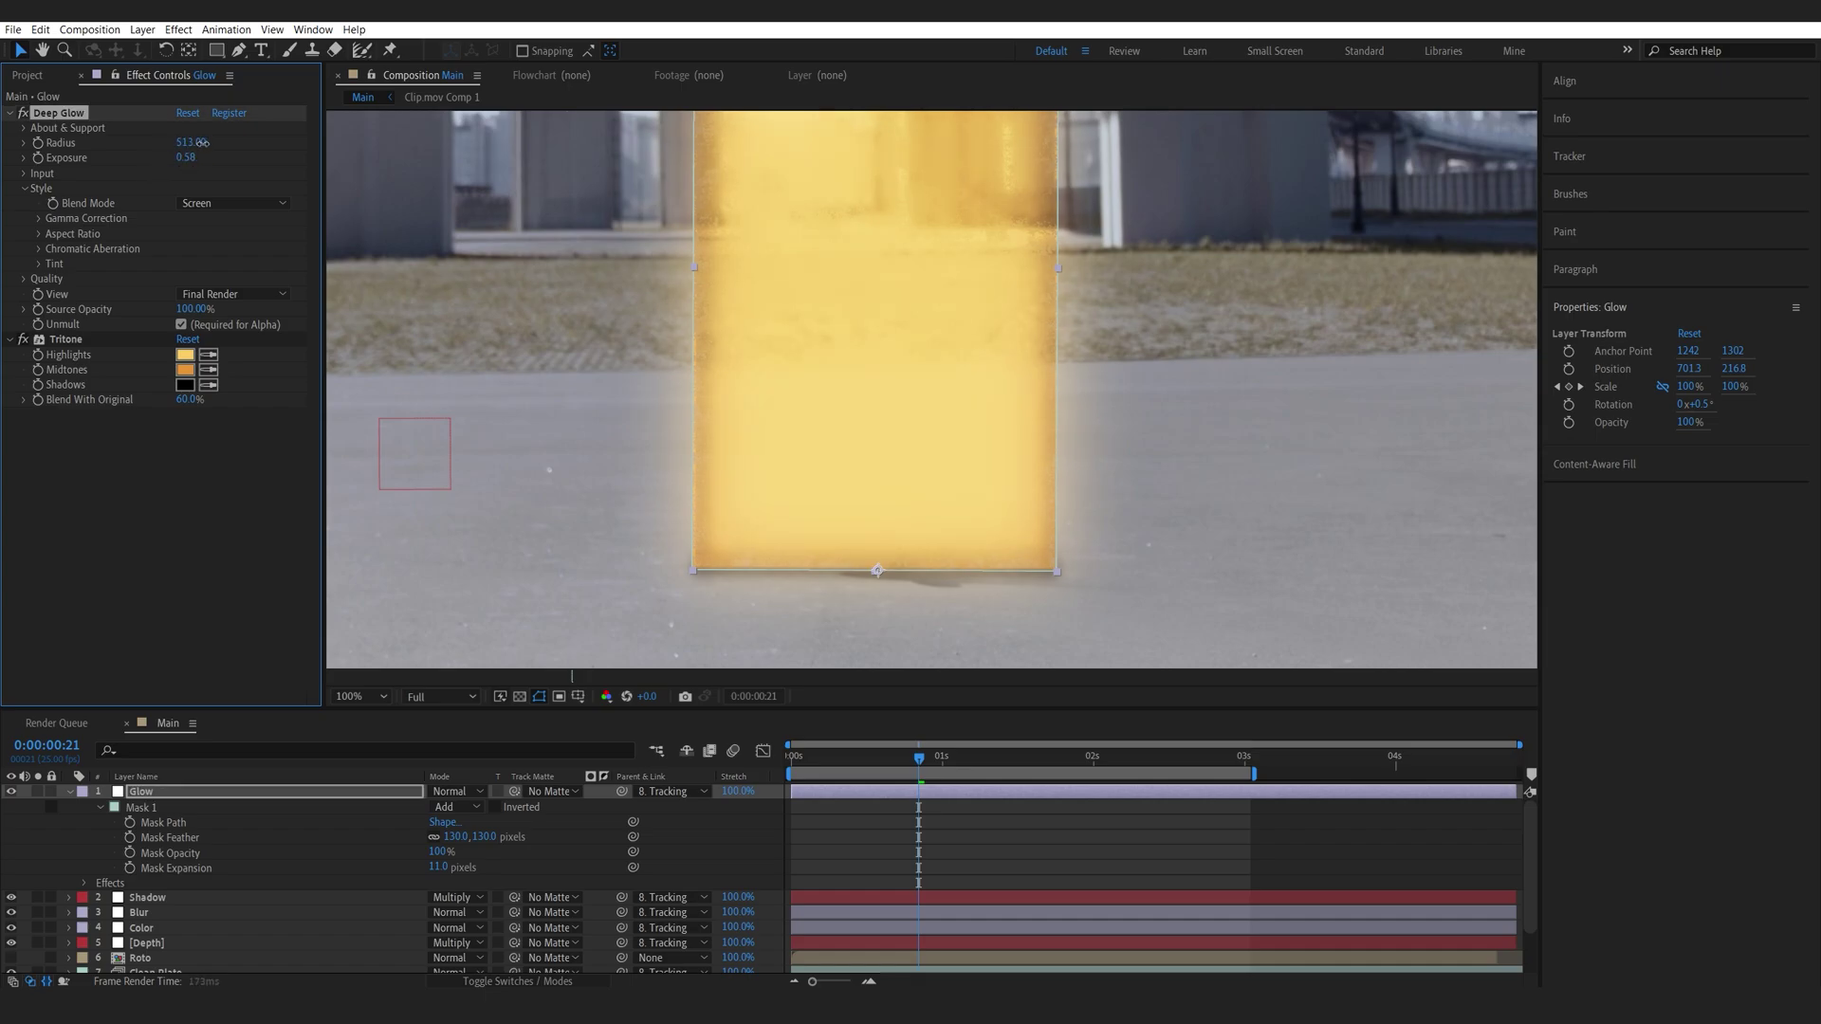
click(39, 248)
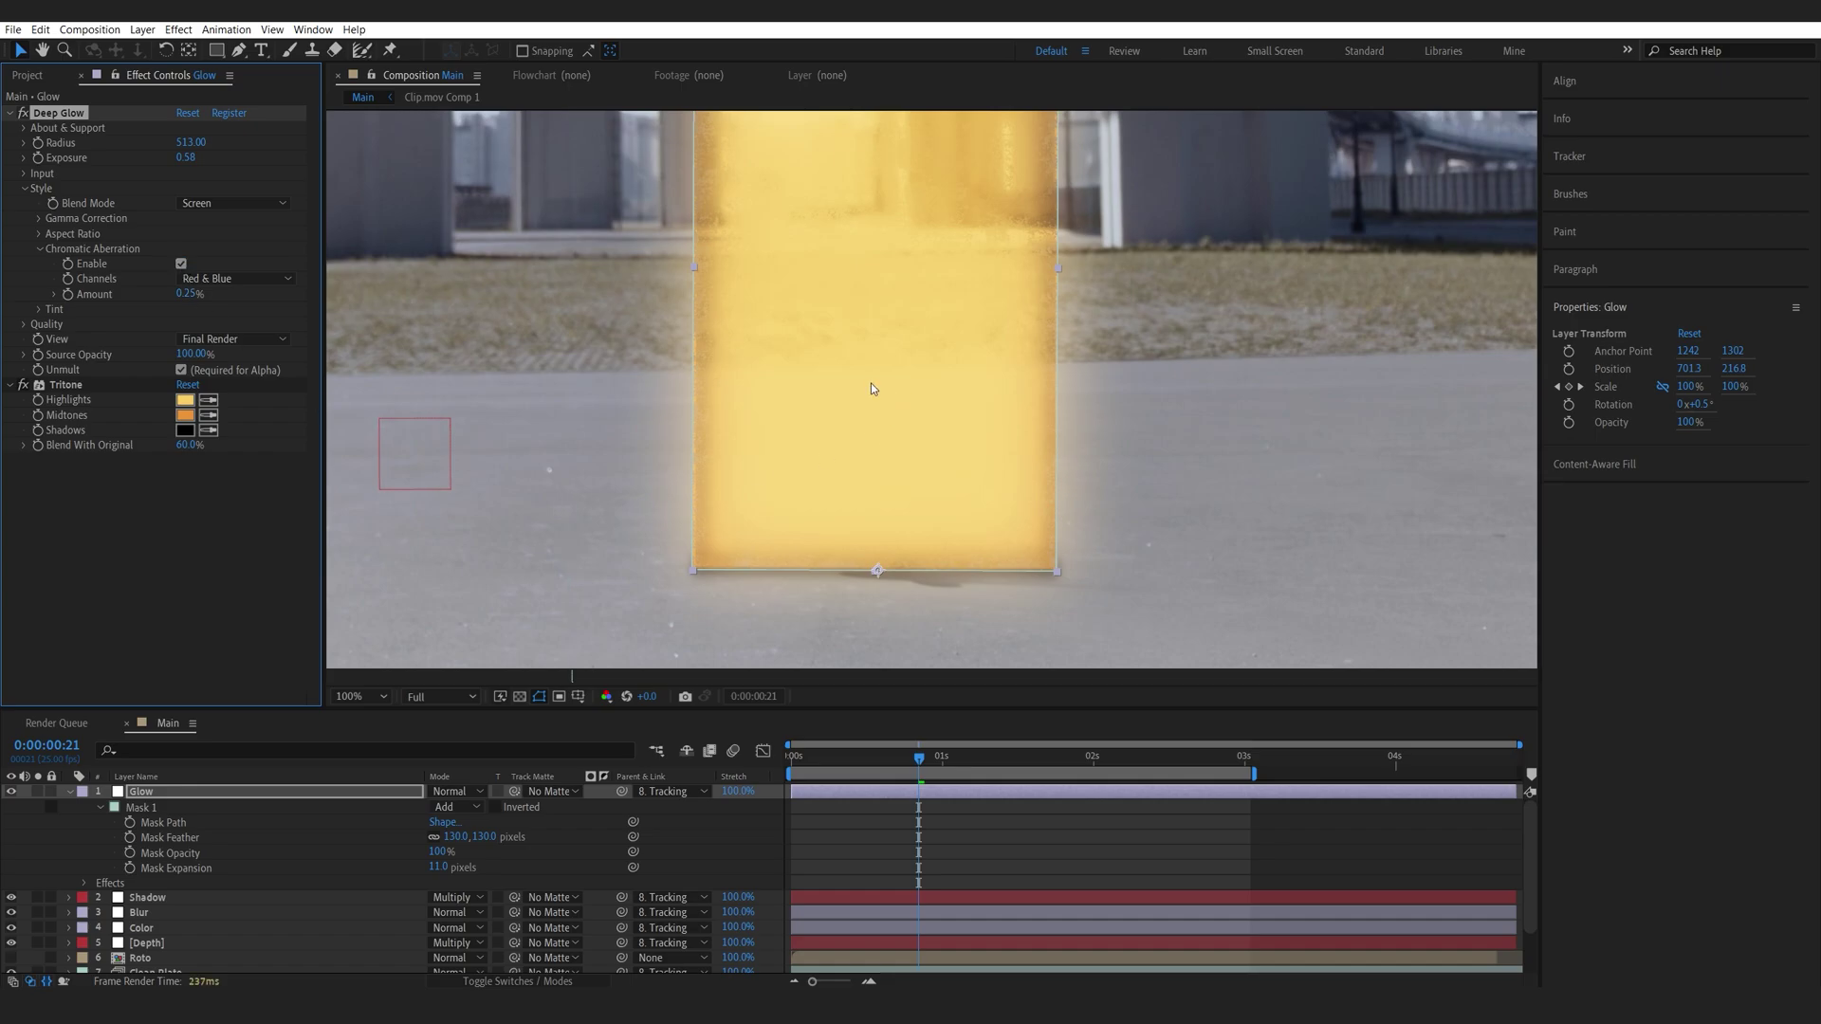
Add Quick Chromatic Aberration 3 to the Color layer with Position 2.00 and inspect its effect on the rectangle up close
click(153, 927)
key(ctrl+space)
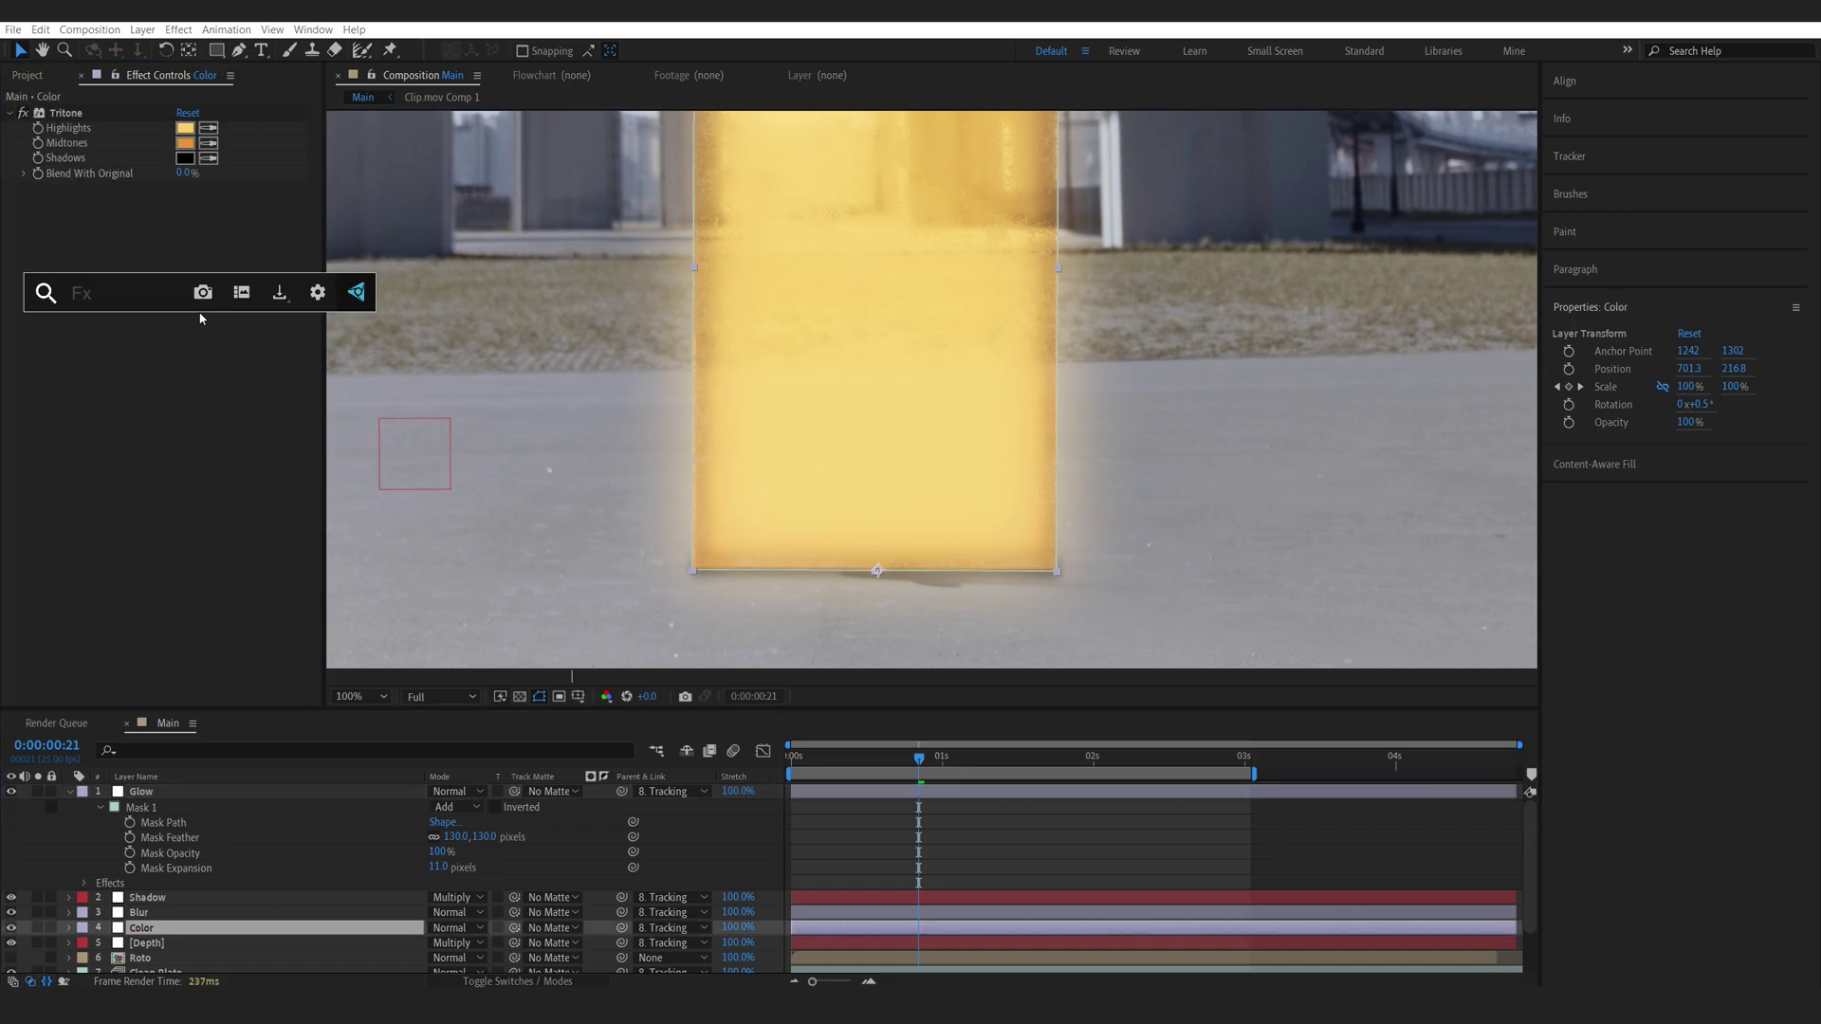
text(qui)
click(185, 345)
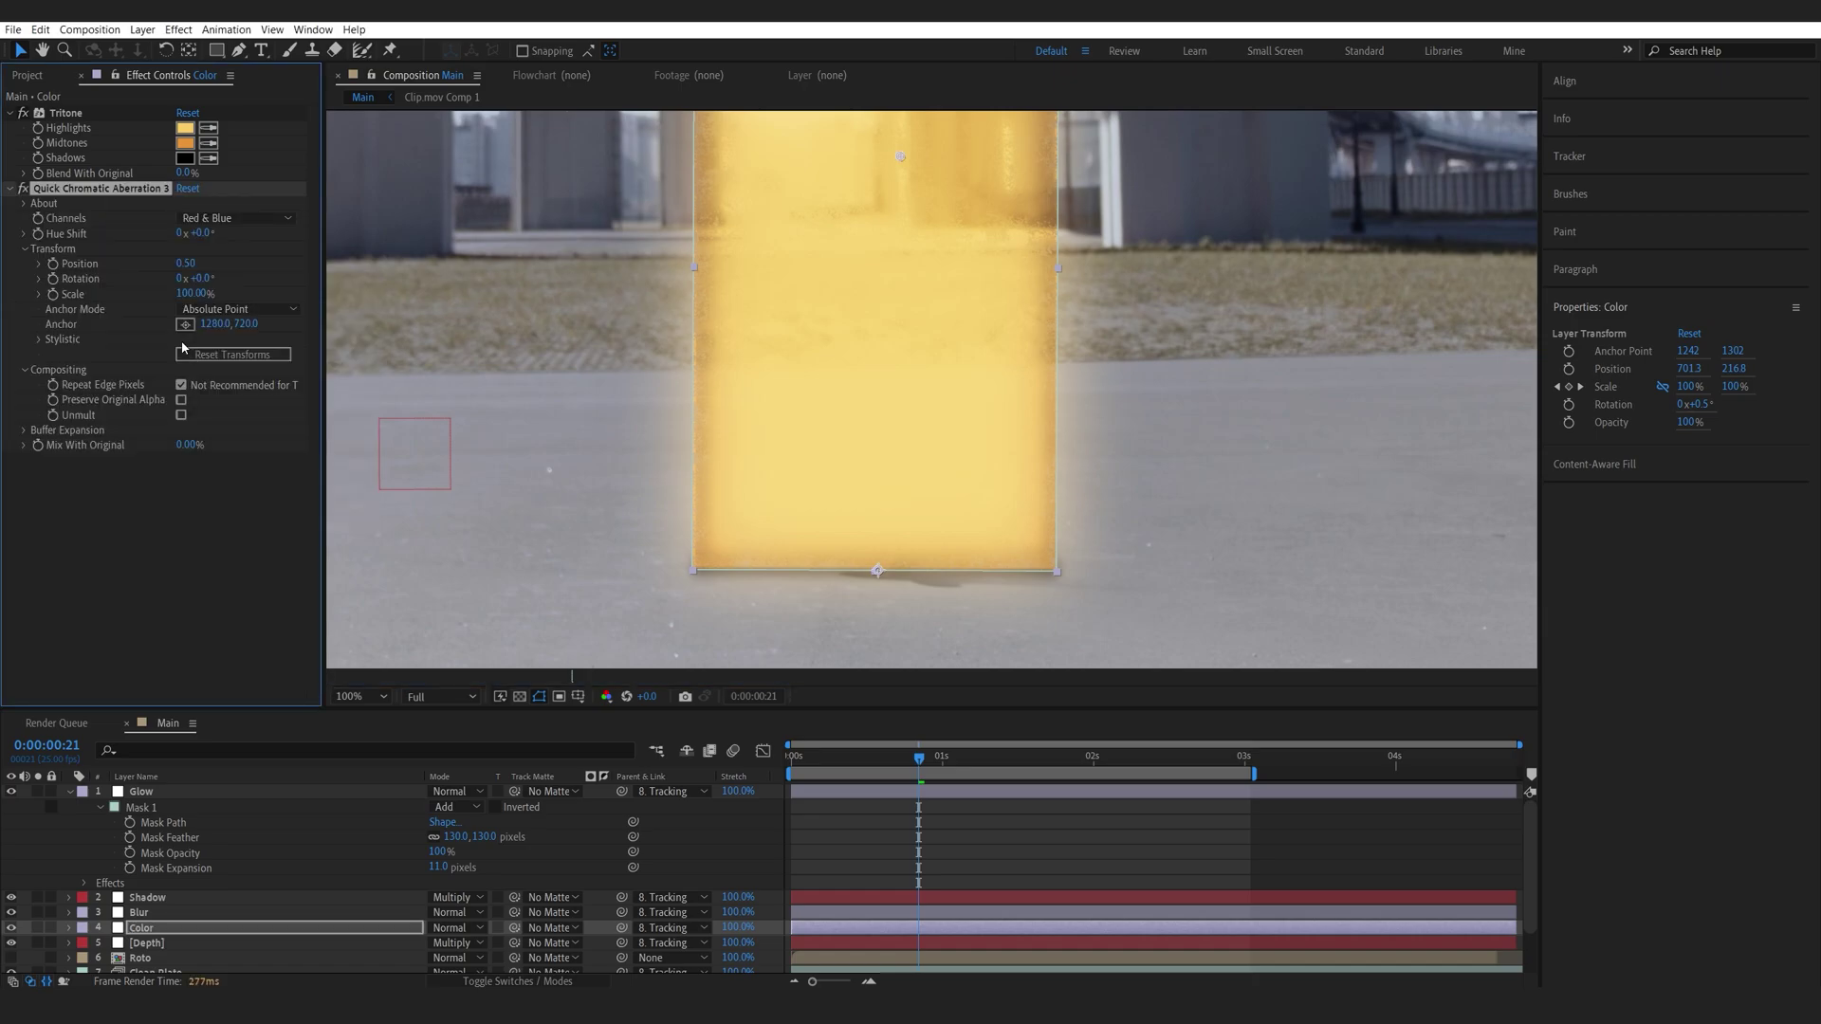
click(182, 263)
click(182, 567)
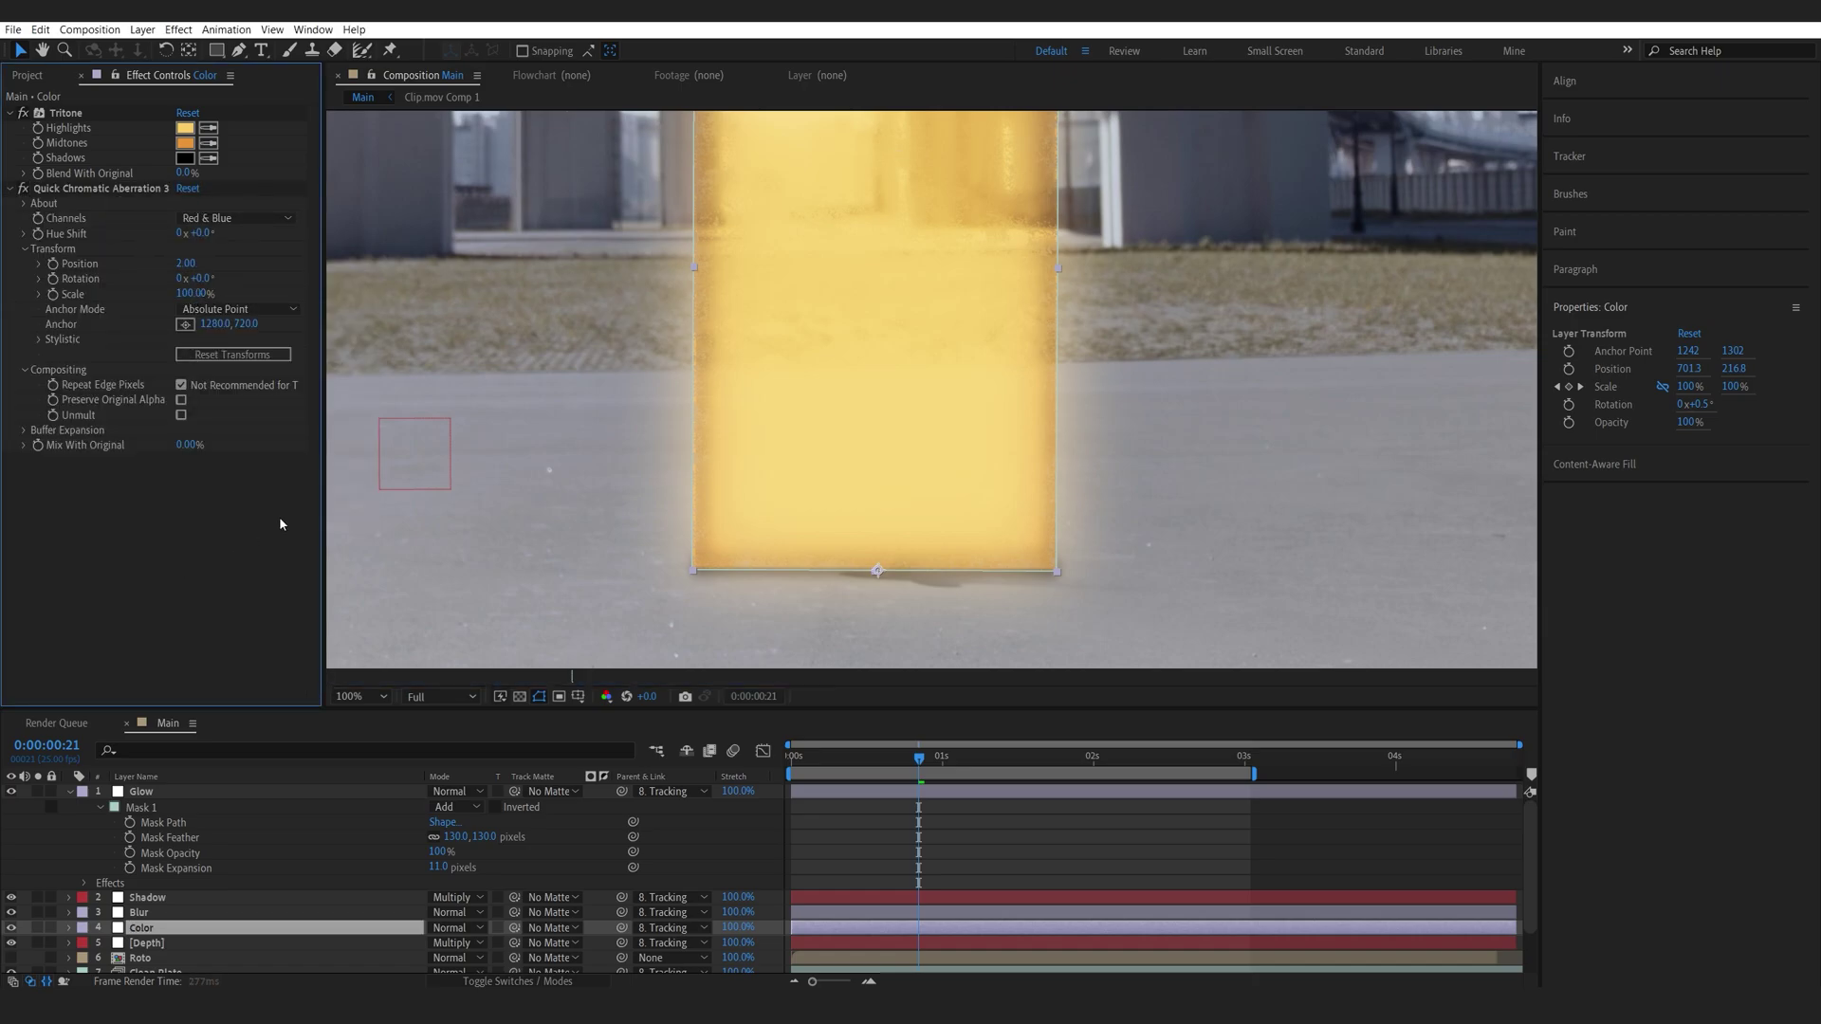
drag(806, 391, 798, 433)
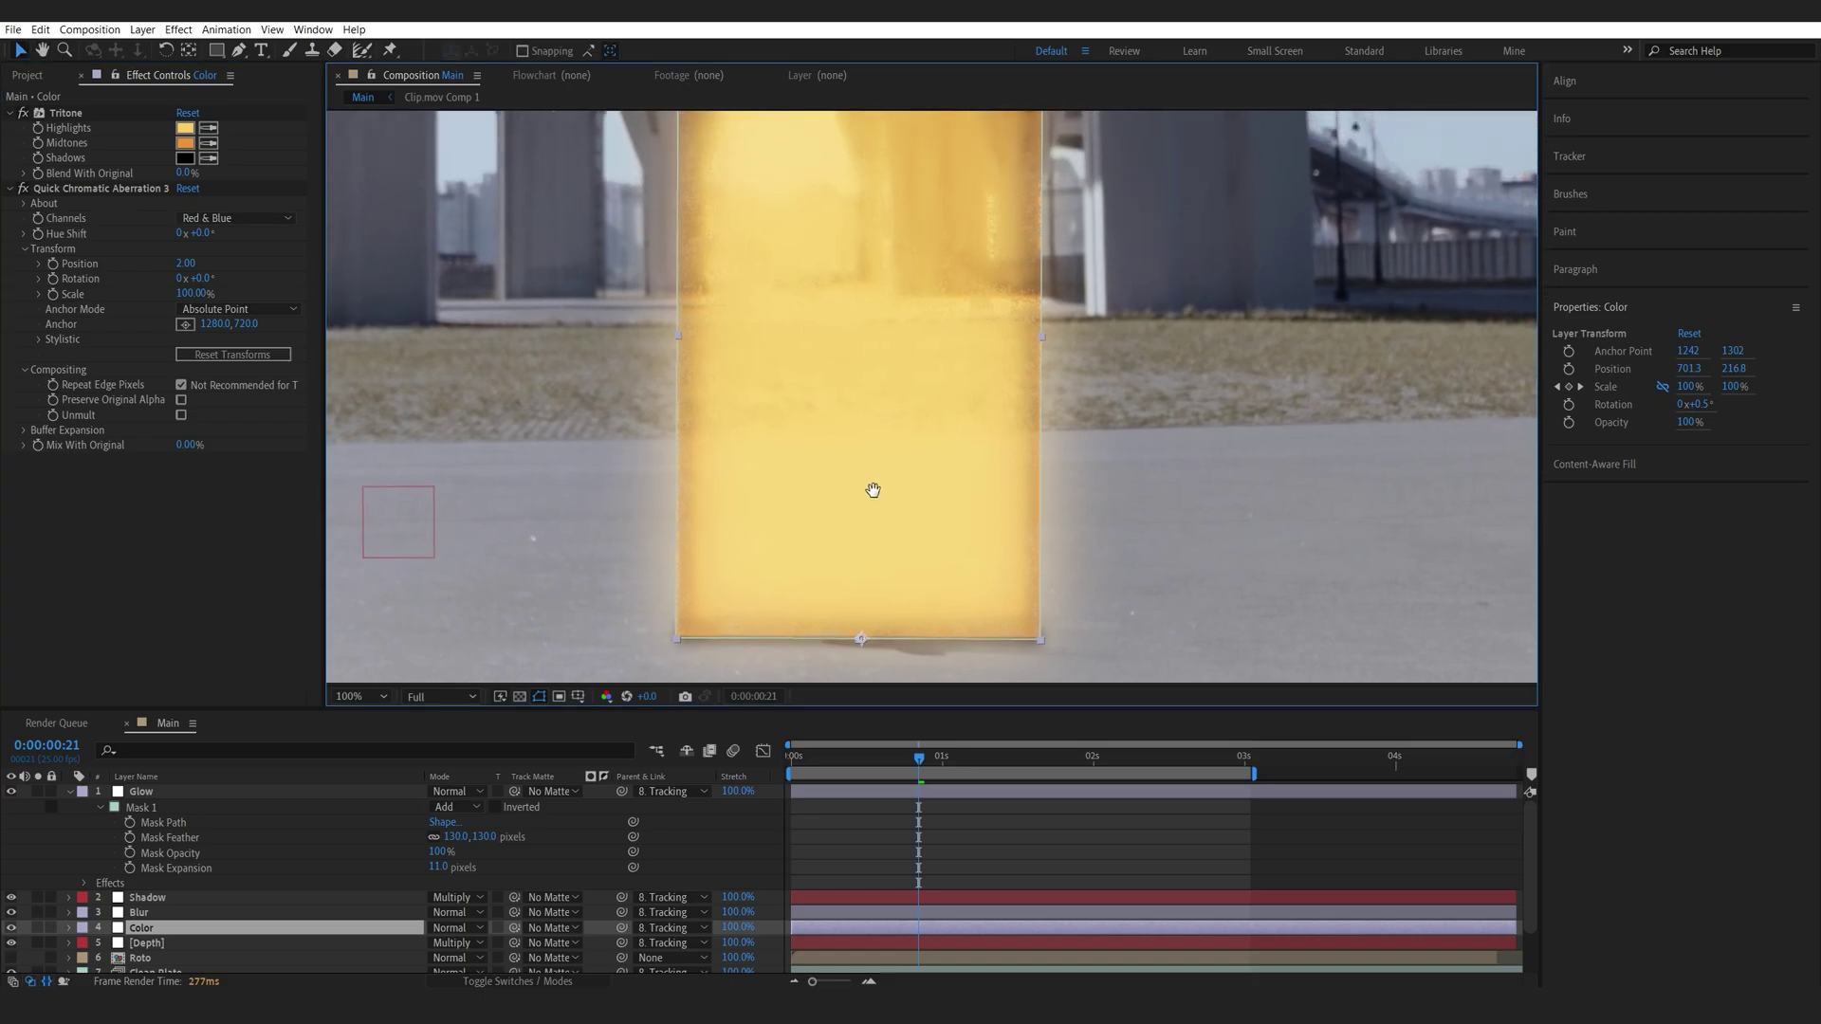
scroll(983, 438, up, 2)
click(24, 194)
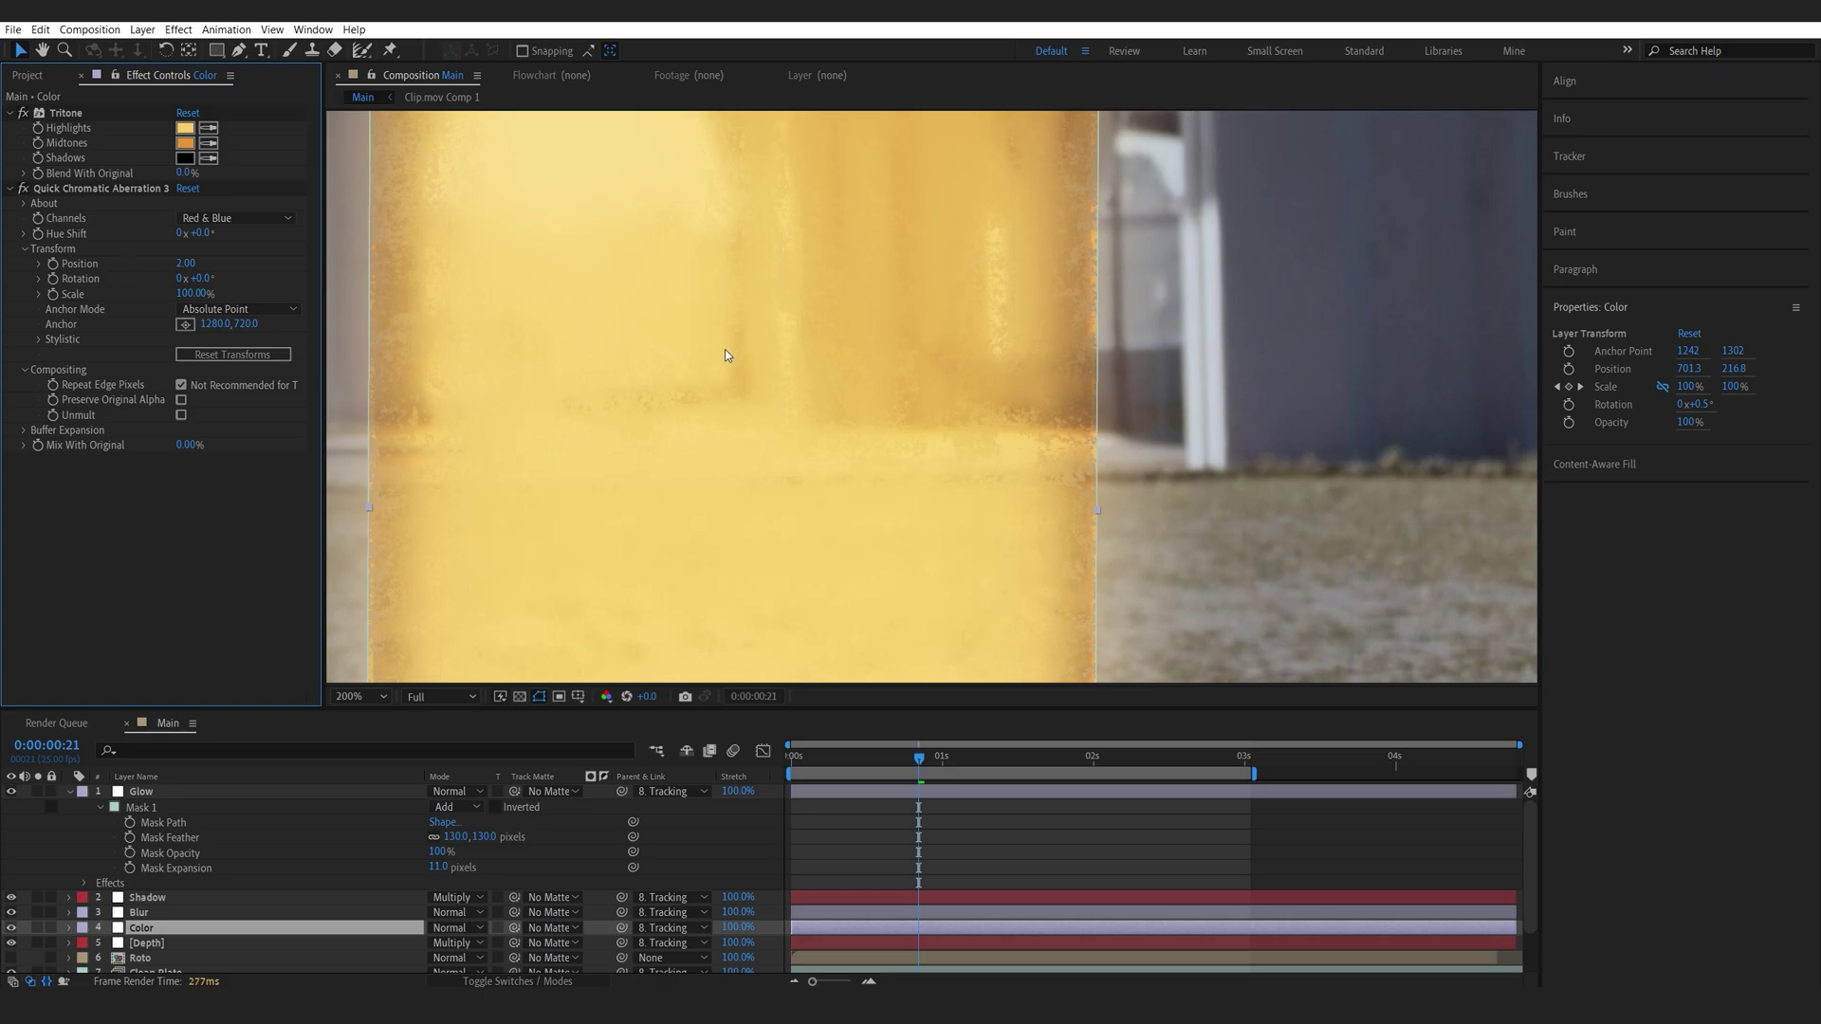
scroll(745, 429, down, 4)
Collapse the Glow layer, move the Roto layer to the top of the stack and make it visible
click(250, 822)
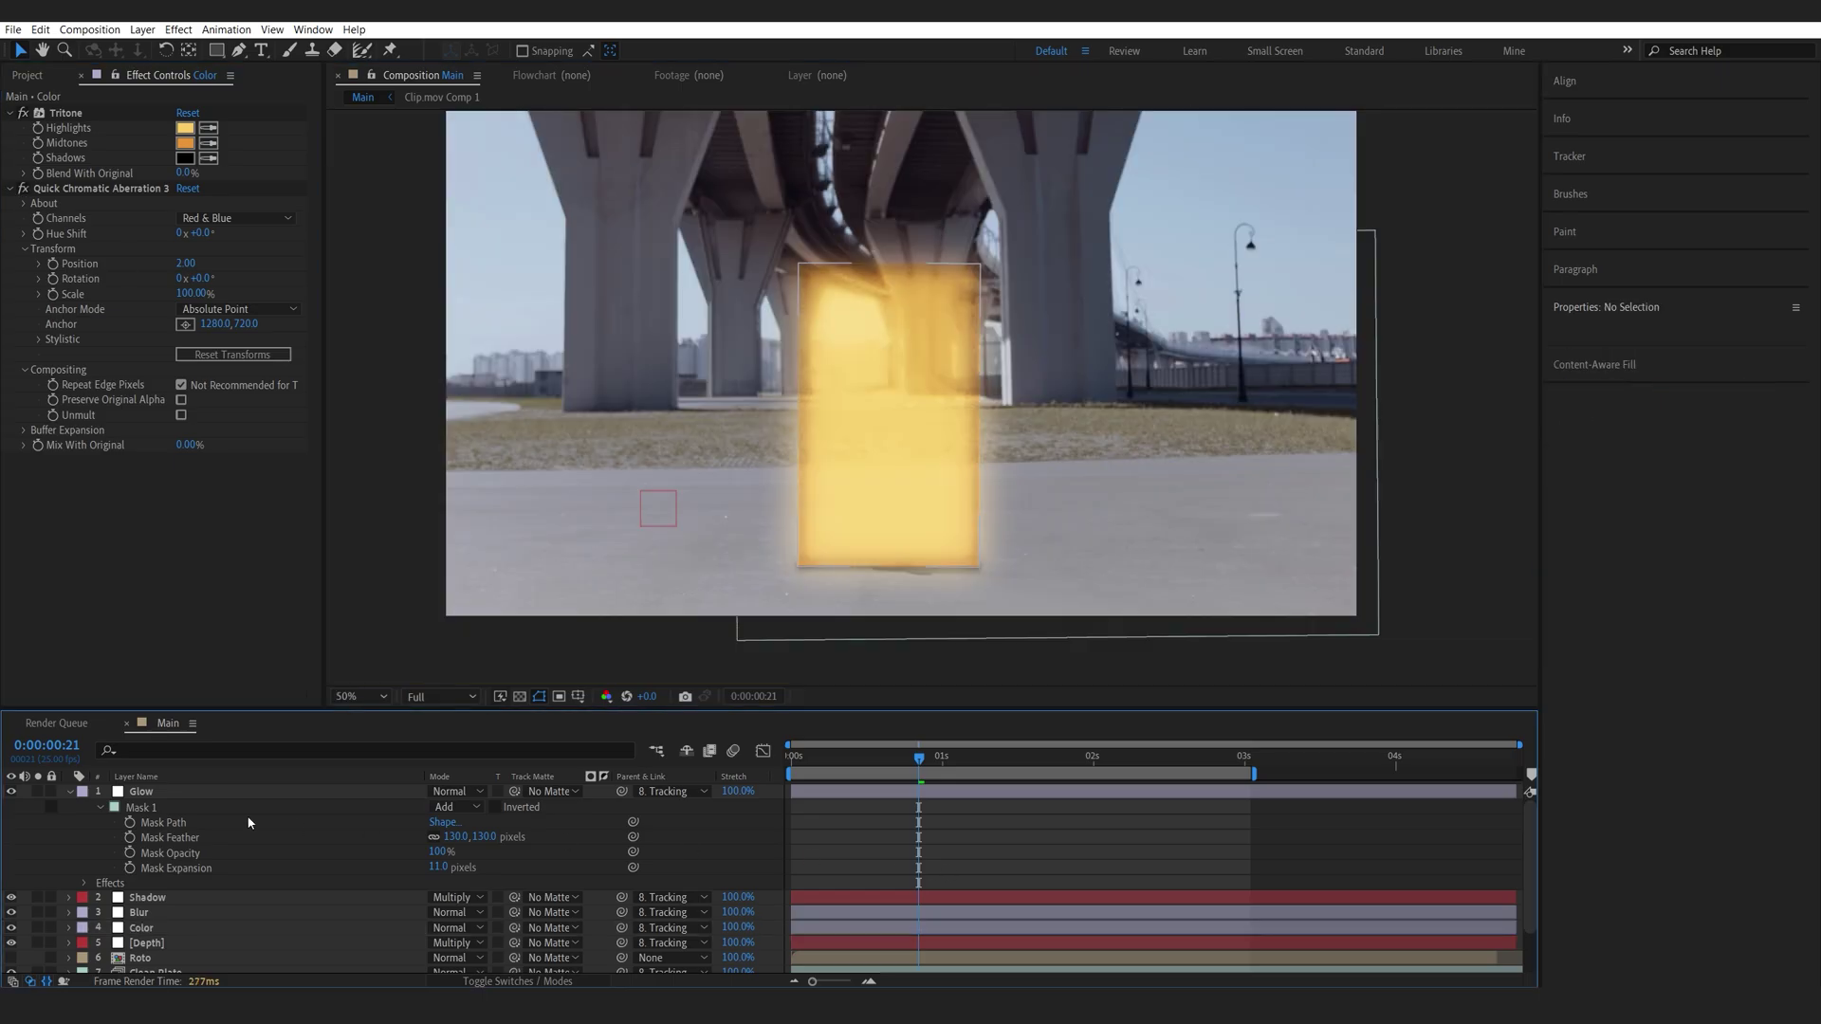
click(69, 793)
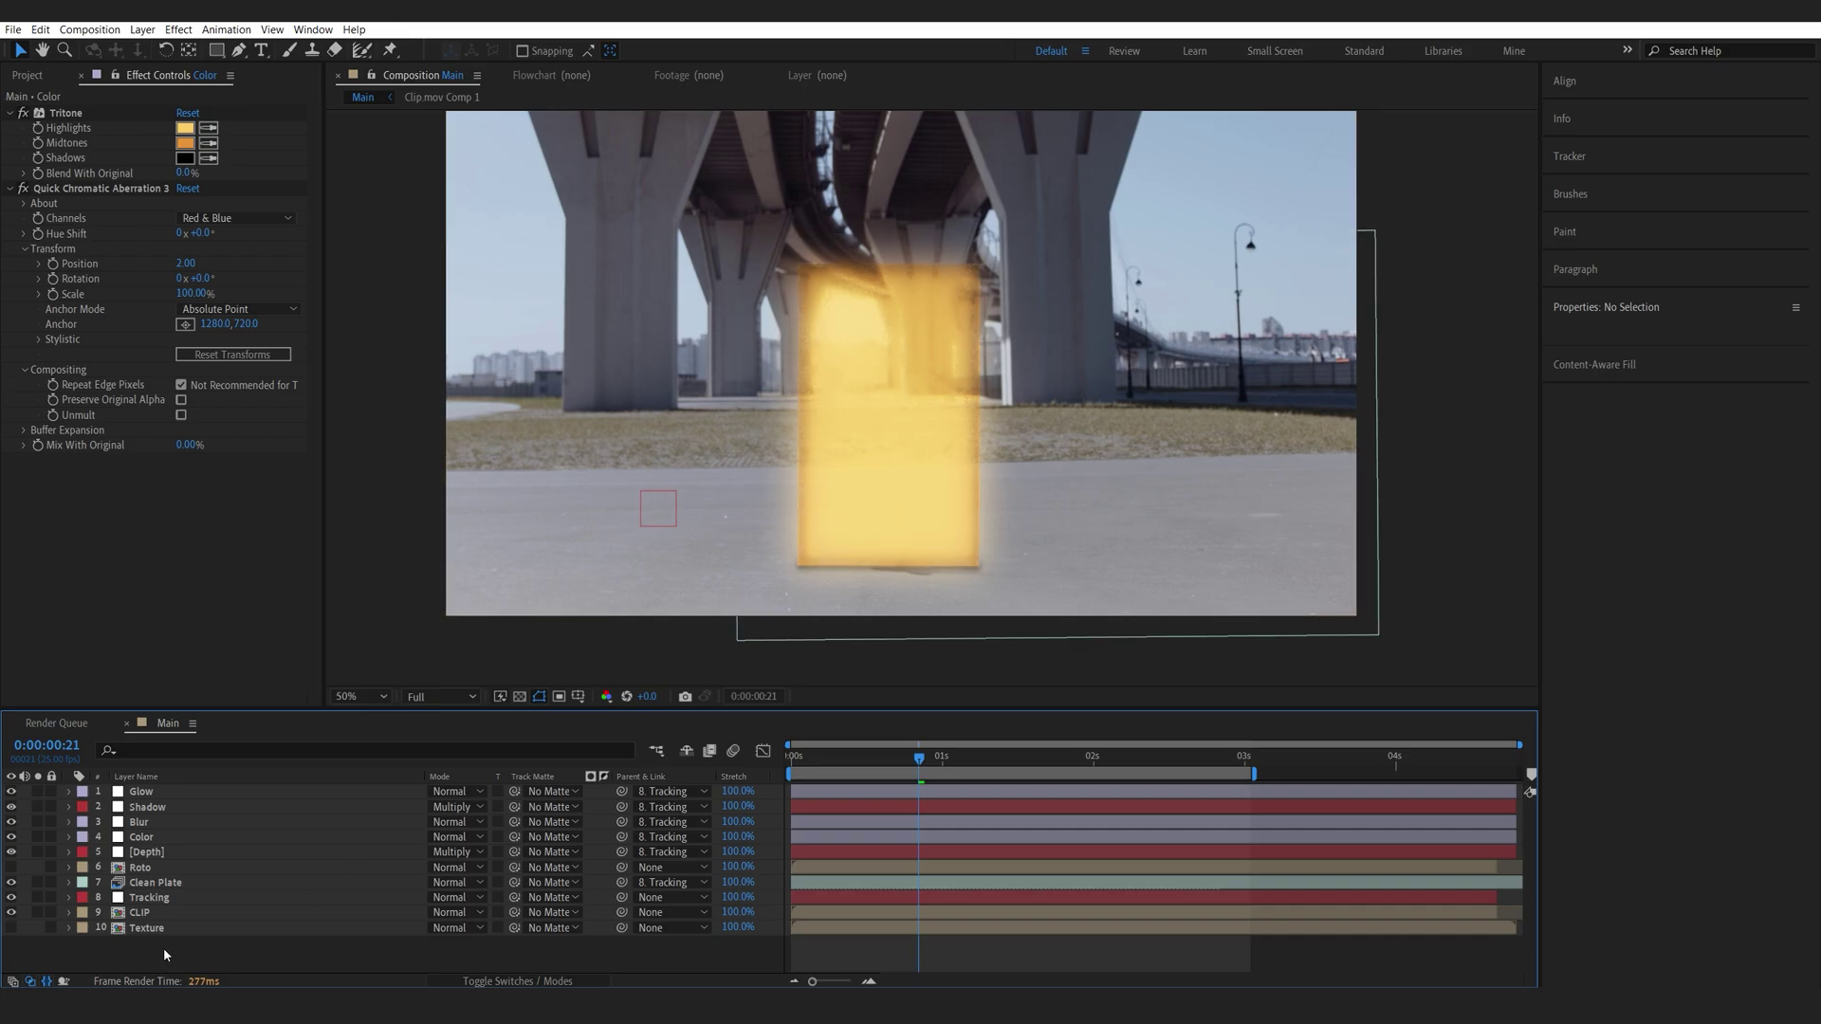
drag(142, 867, 162, 789)
click(12, 791)
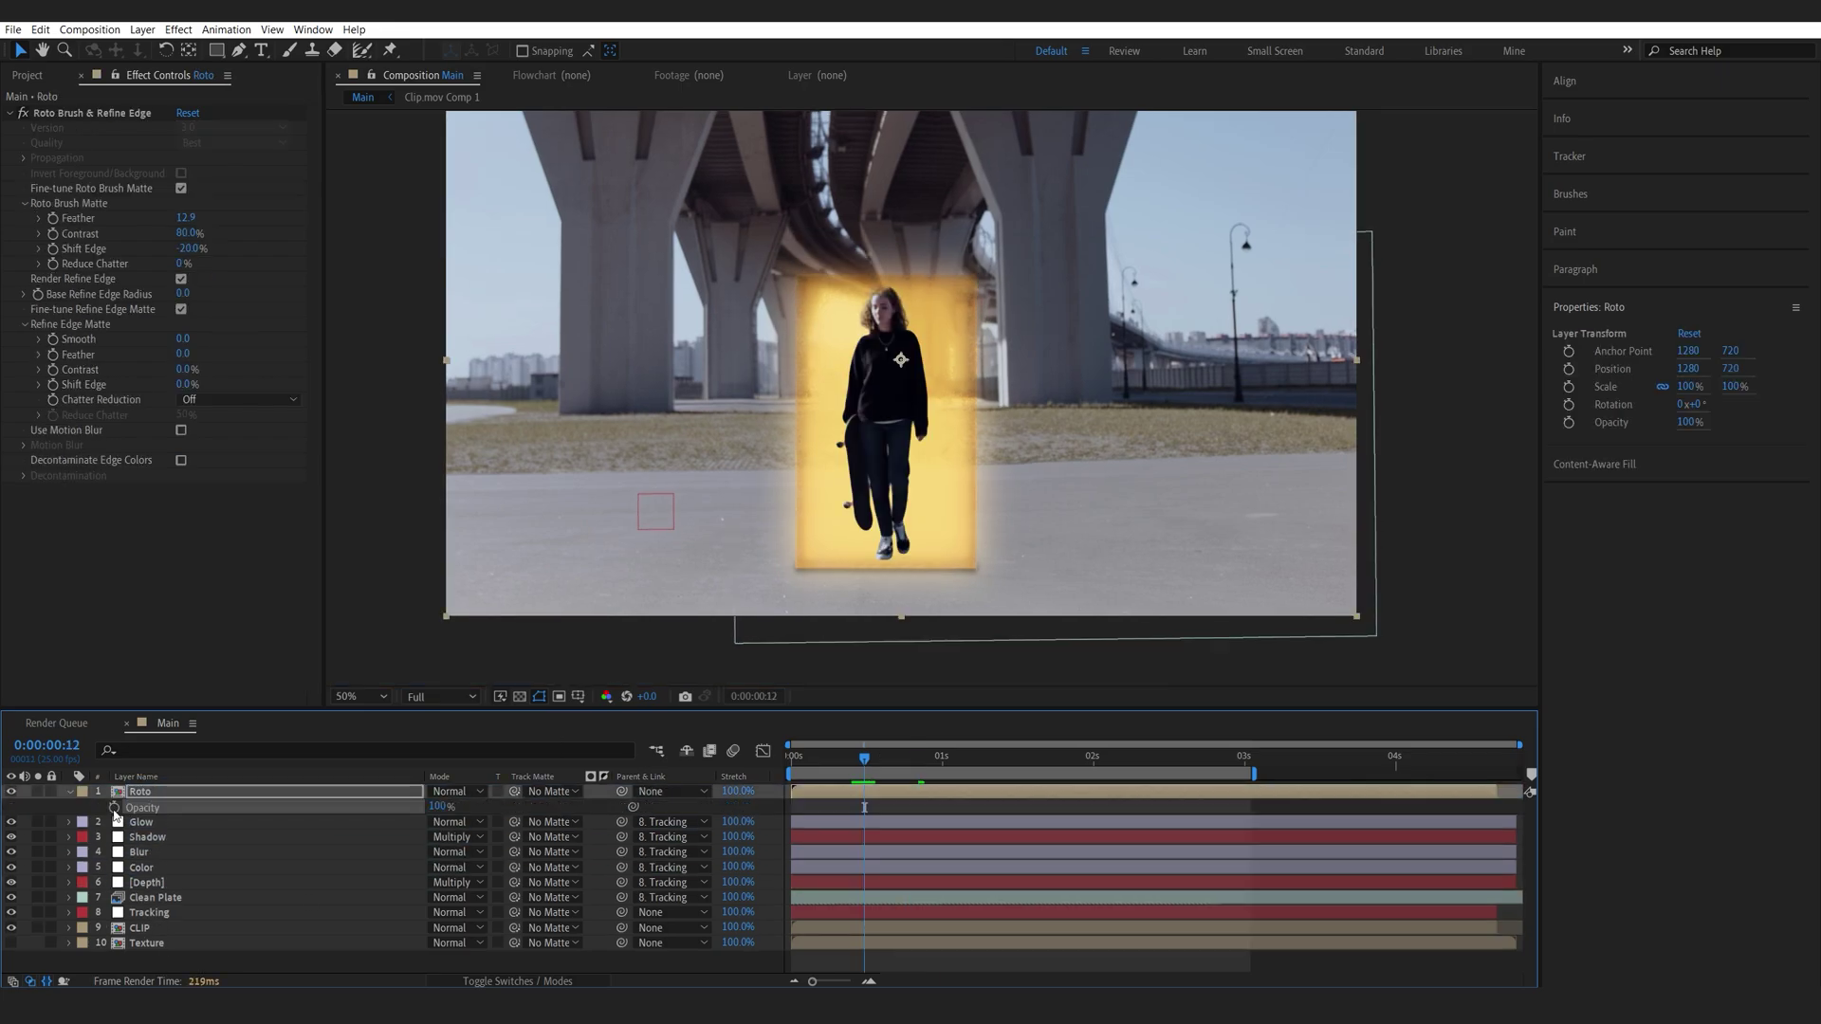
Animate the Roto layer's Opacity with eased keyframes from 0% at 0:00:00:12 to 100%, and preview the fade-in
click(114, 807)
drag(865, 809, 913, 815)
click(440, 807)
text(0)
key(Return)
drag(793, 792, 858, 795)
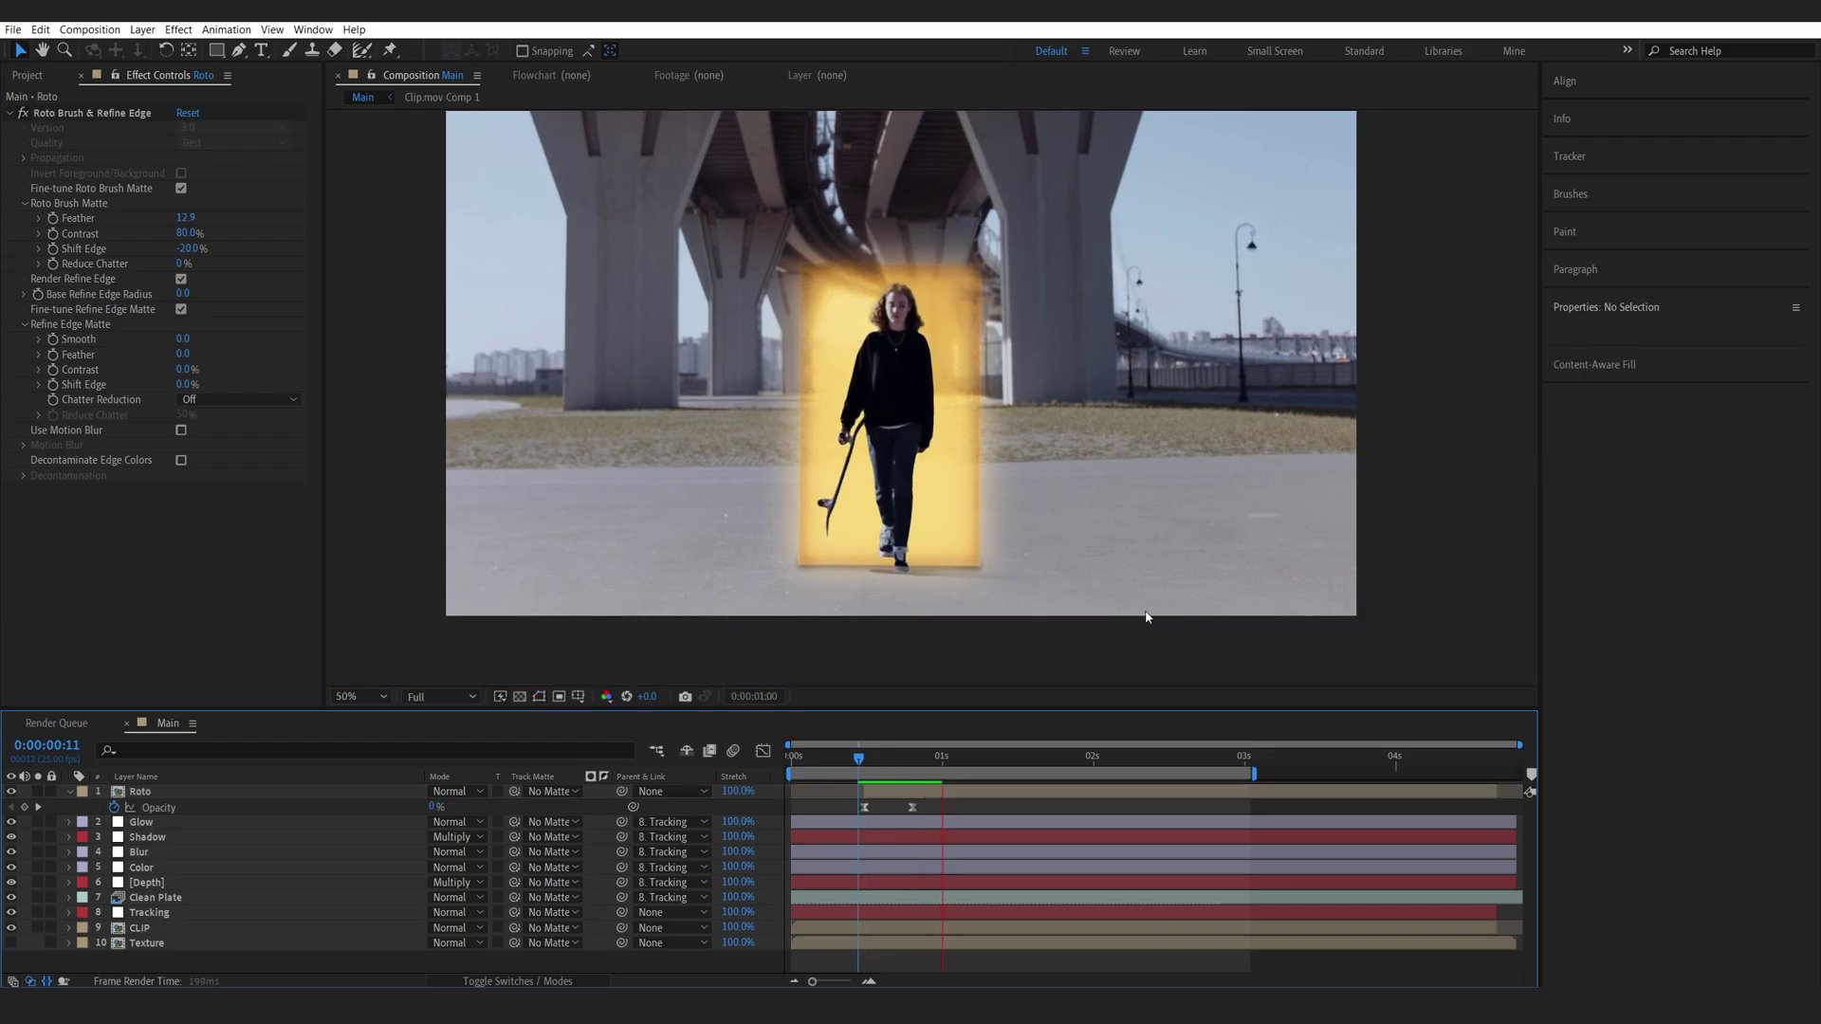
key(space)
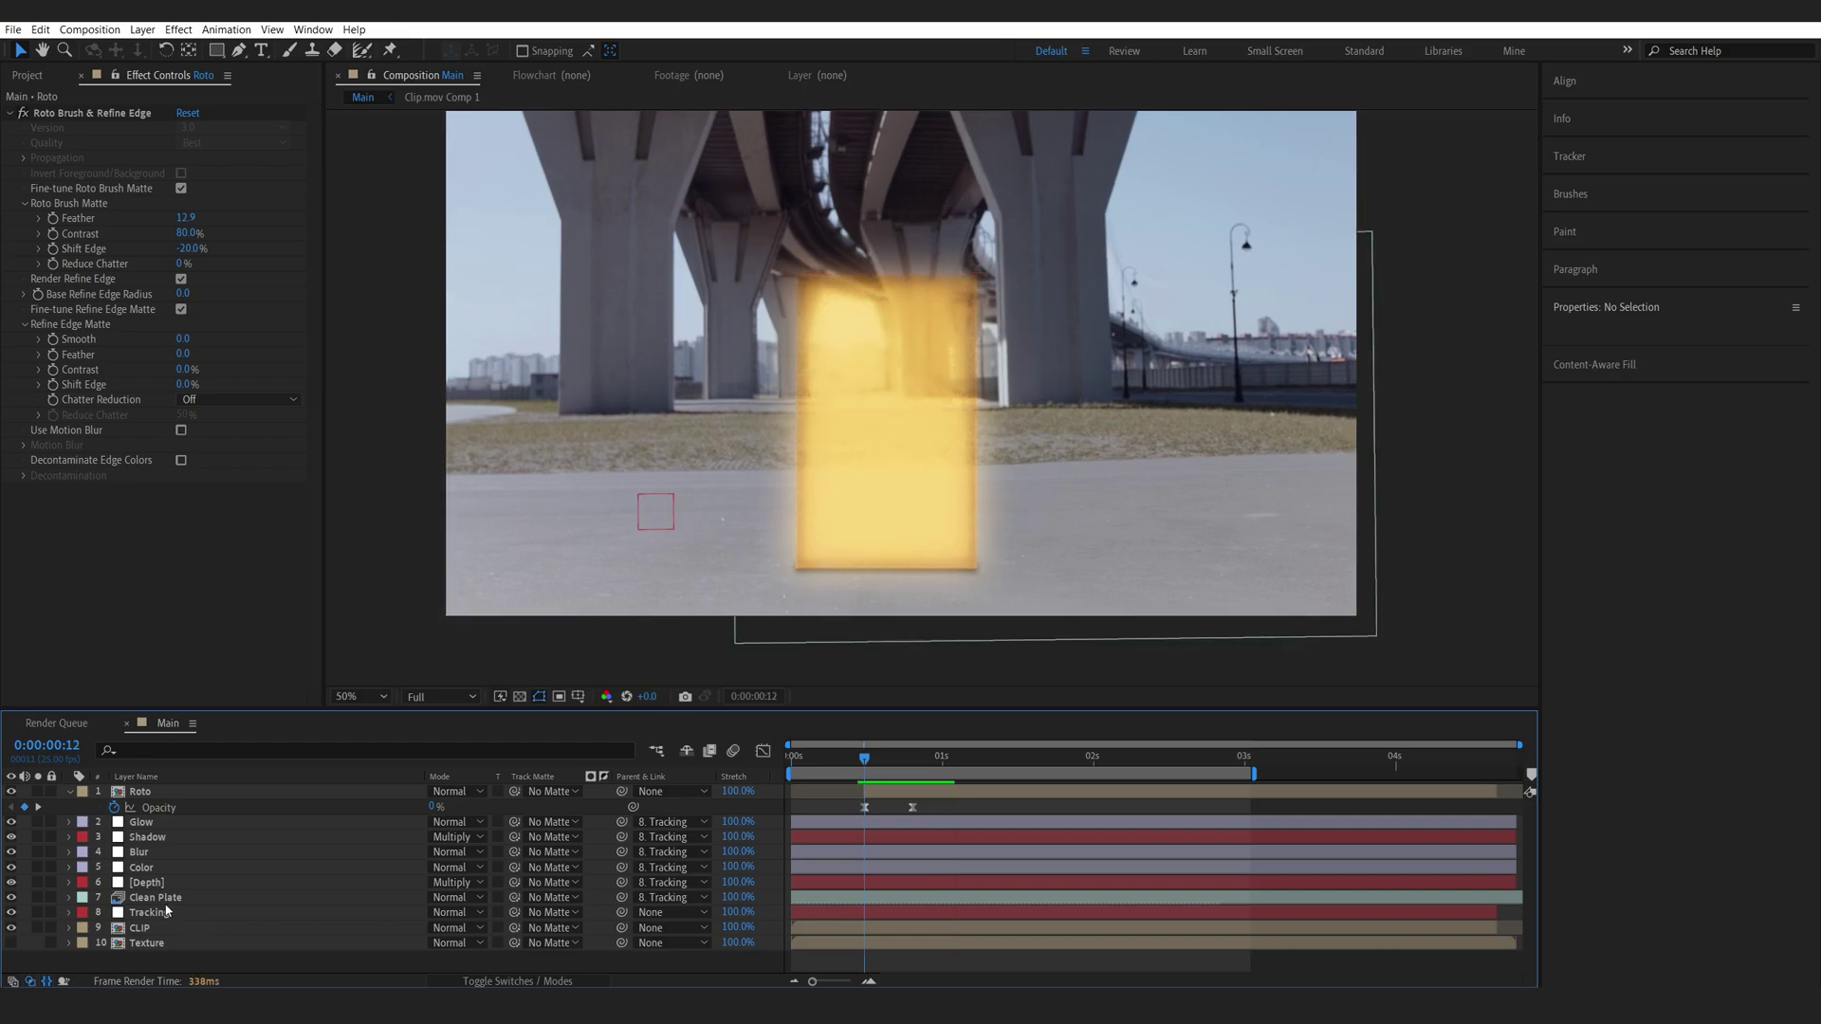
Keyframe the Clean Plate mask path from 0:00:00:12 to 0:00:01:00, reshaping it to uncover the woman's shadow, and preview the reveal
click(156, 898)
key(m)
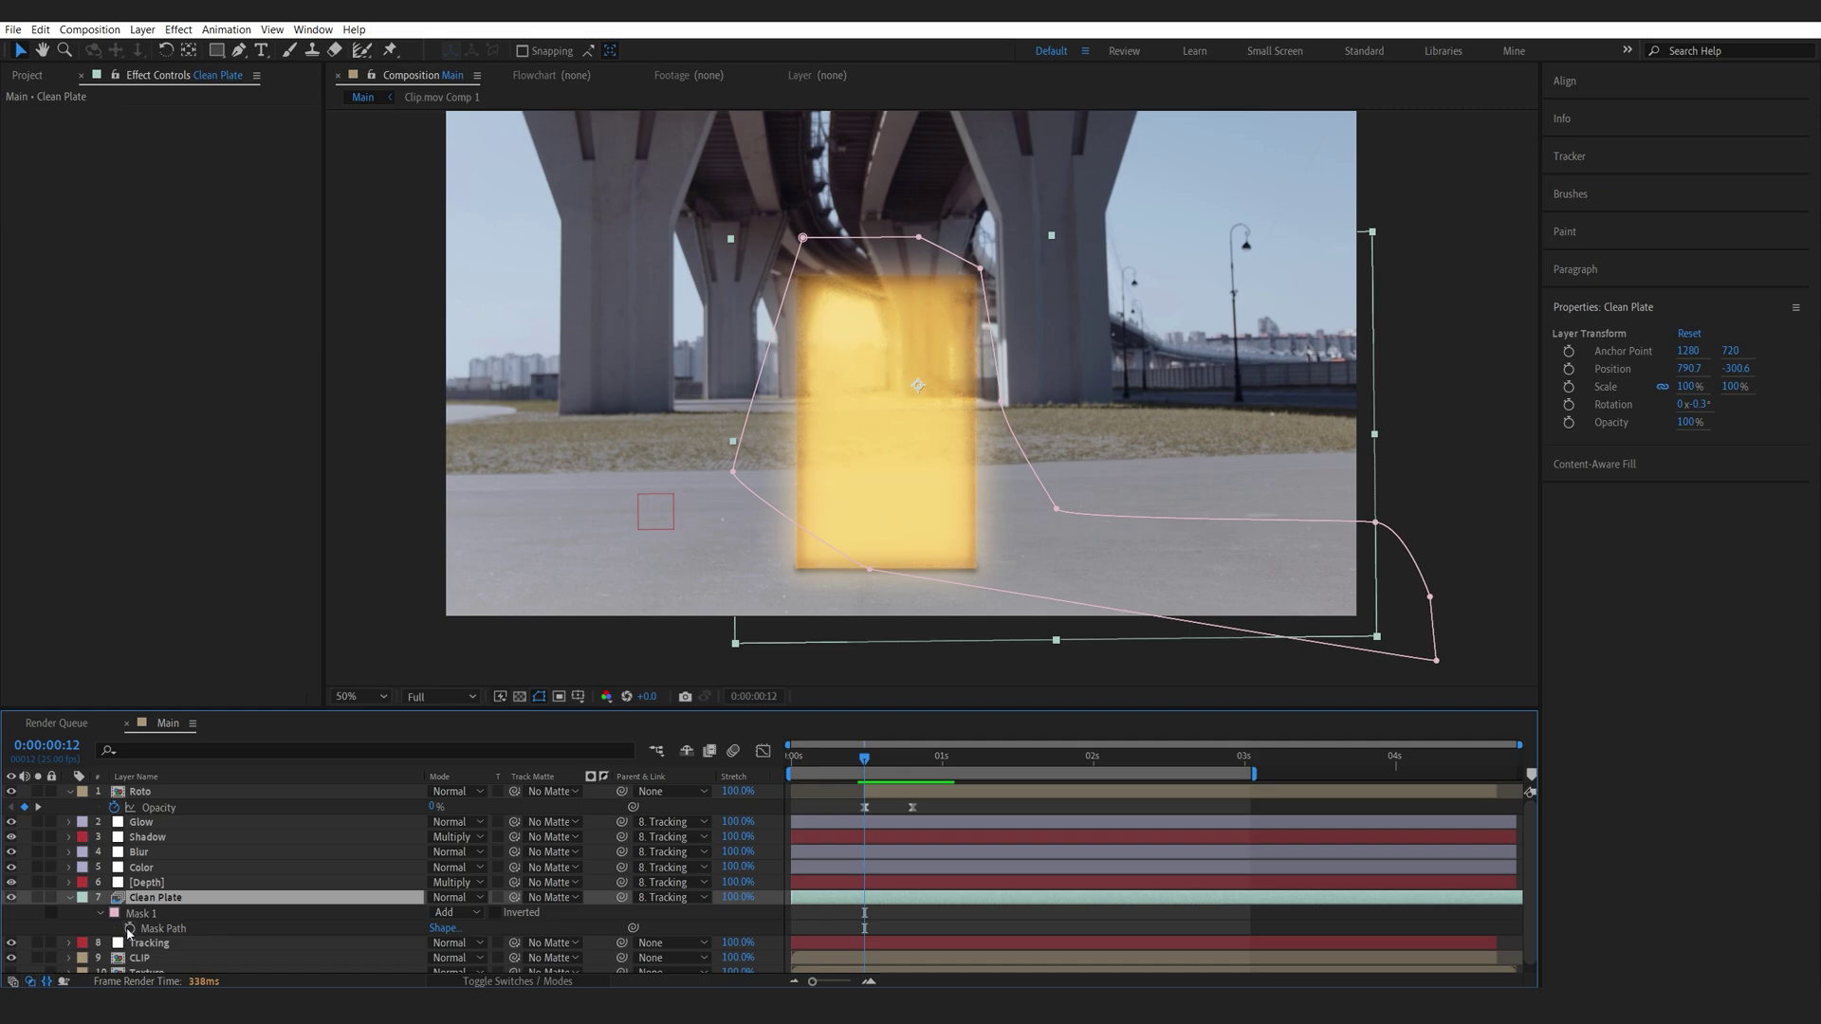
click(130, 929)
drag(905, 764, 944, 764)
click(1462, 649)
drag(1438, 661, 1470, 570)
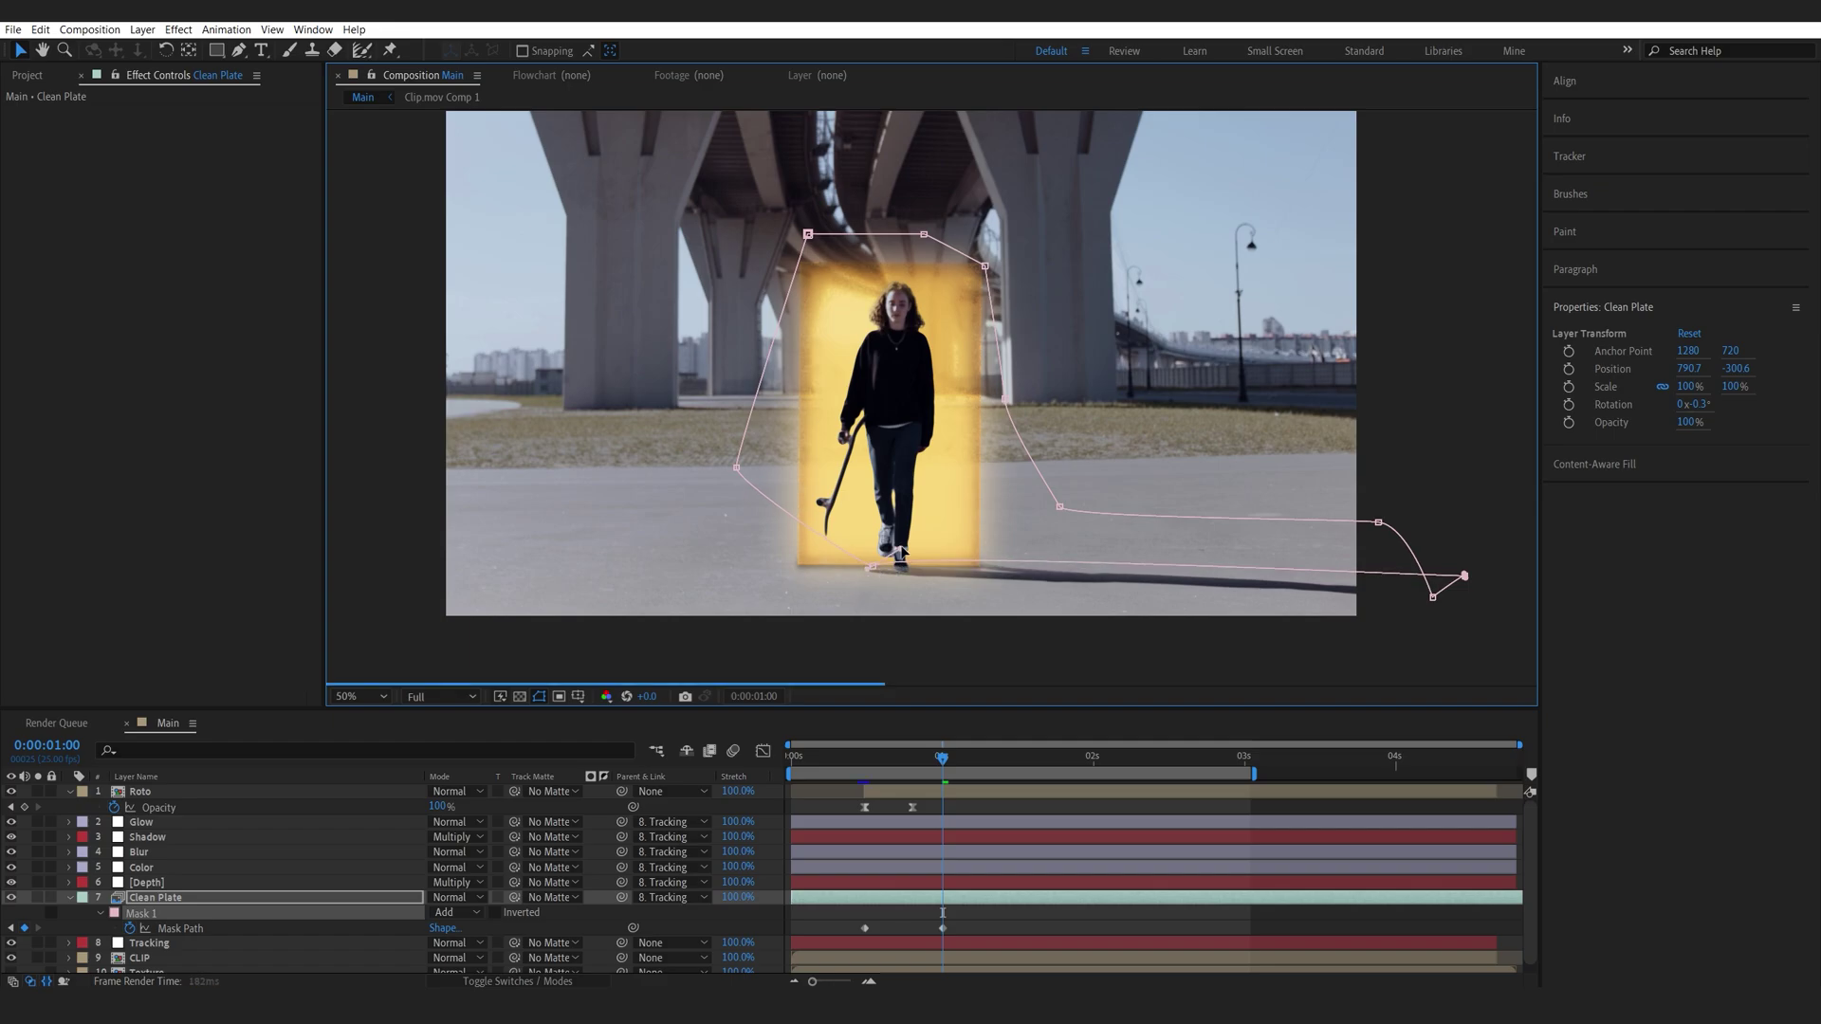
drag(870, 568, 876, 553)
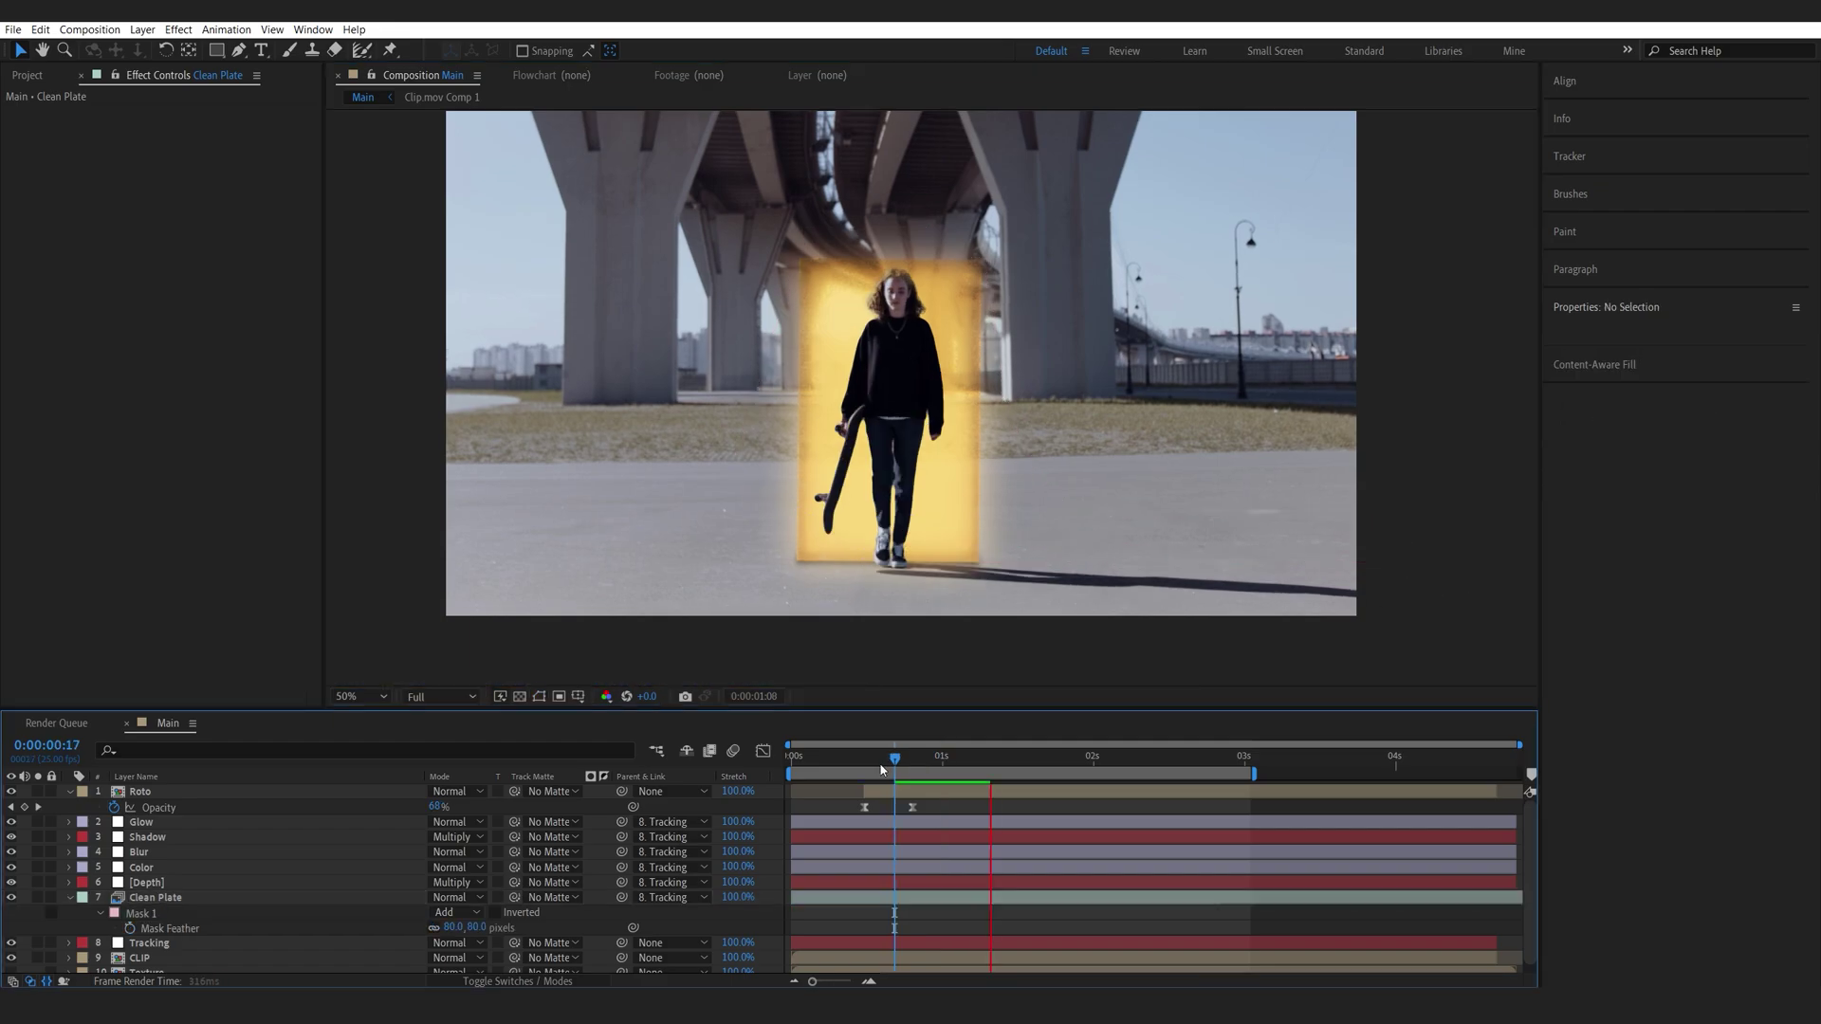
click(882, 764)
key(space)
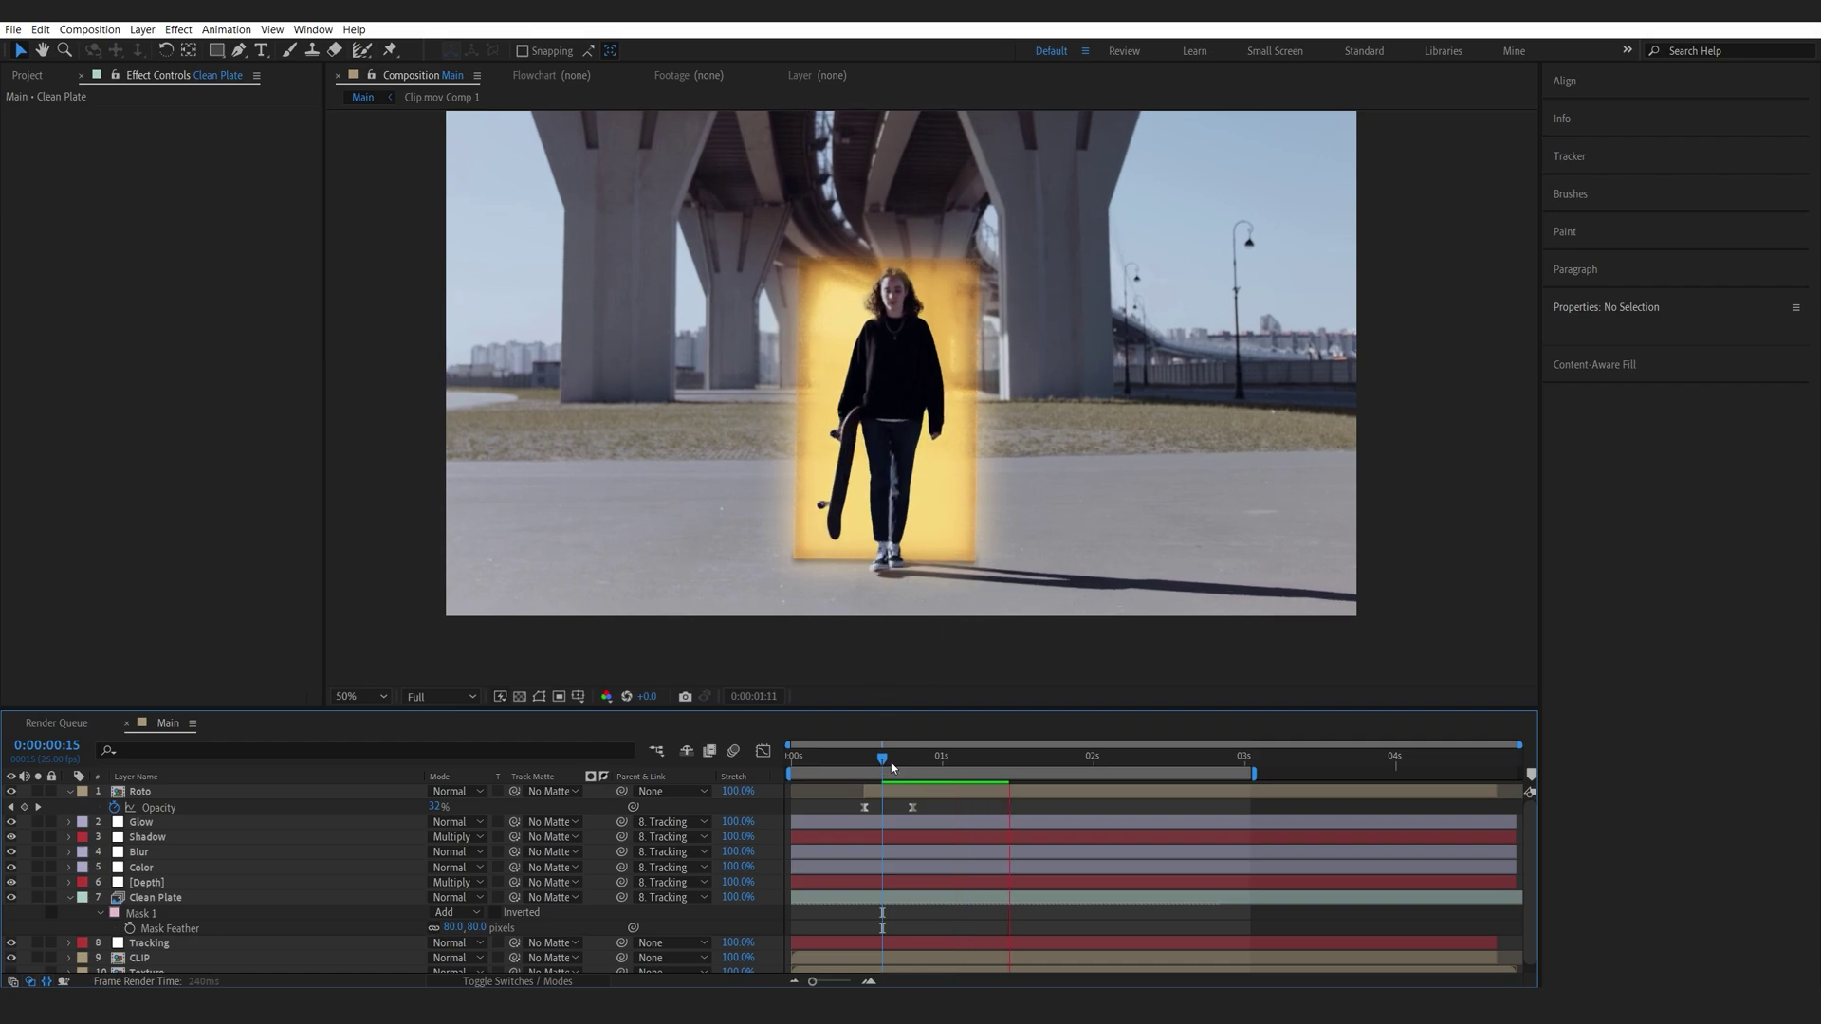
mouse_move(891, 761)
mouse_down()
mouse_move(959, 759)
mouse_move(868, 759)
mouse_move(916, 757)
mouse_up()
key(u)
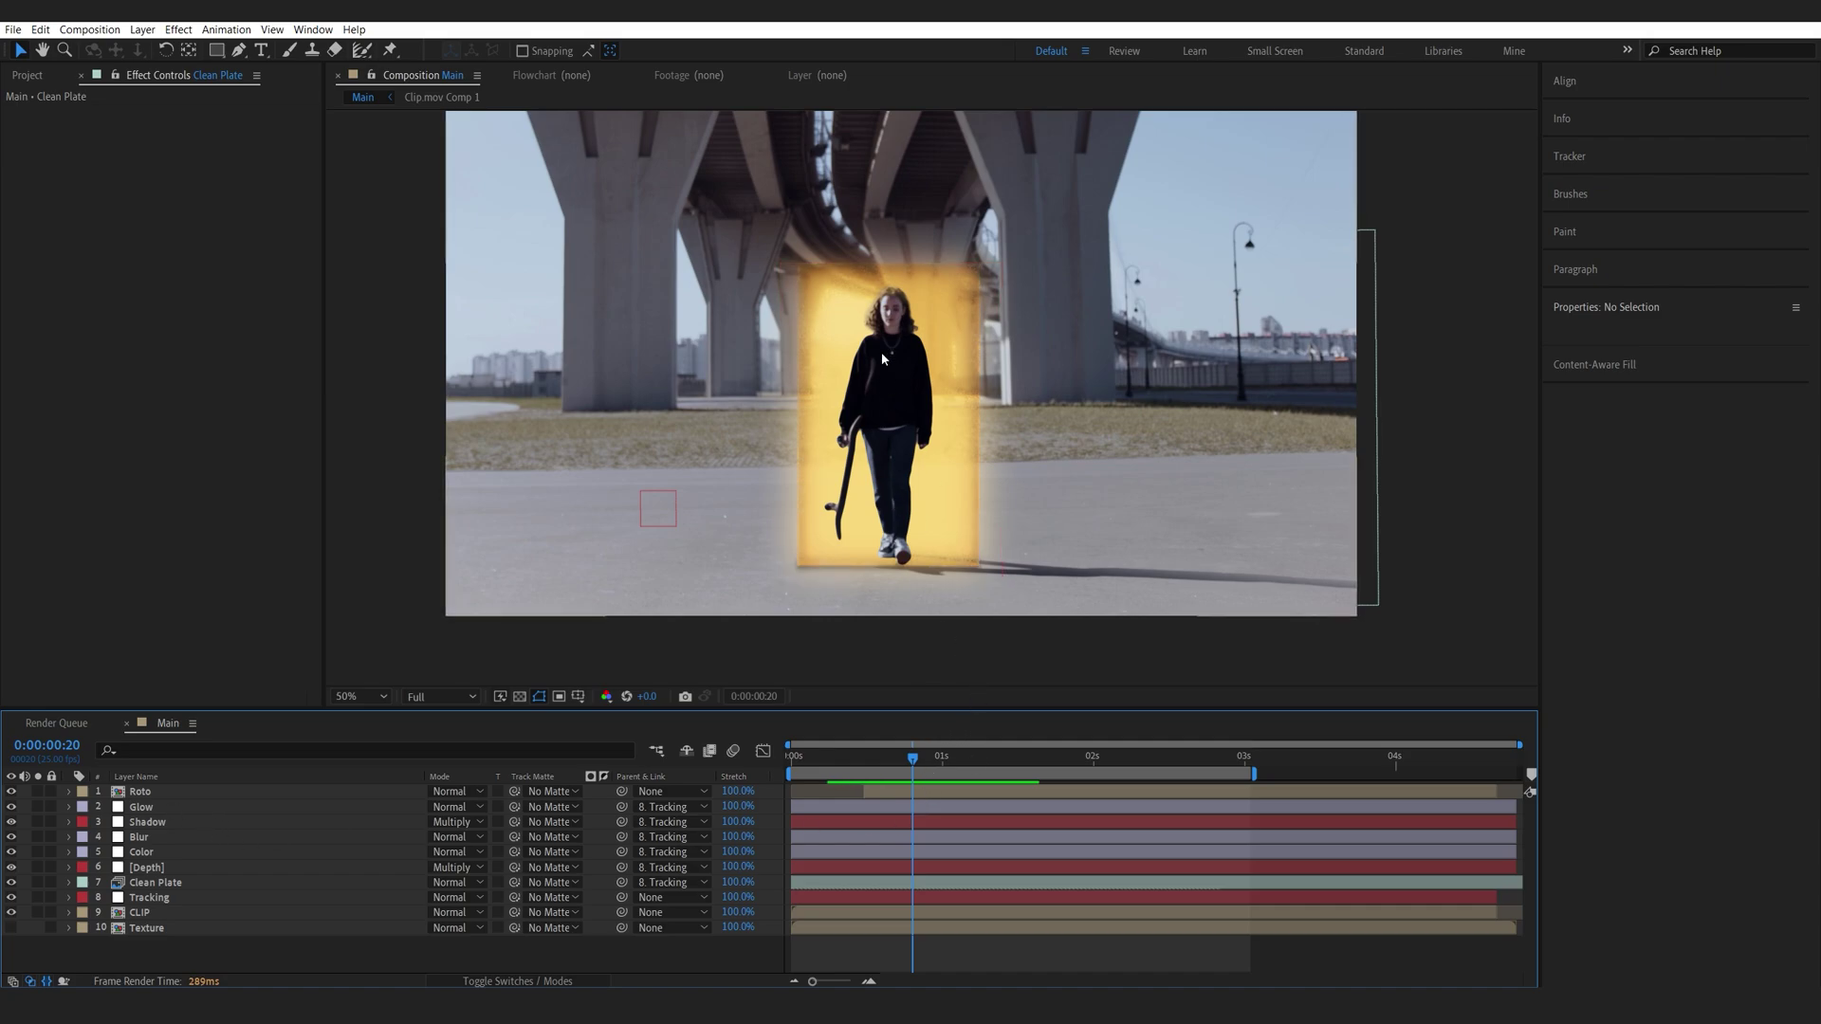
Duplicate the Roto layer, remove the copy's Opacity keyframes at 100%, and trim its end to 0:00:02:08
click(162, 793)
key(ctrl+d)
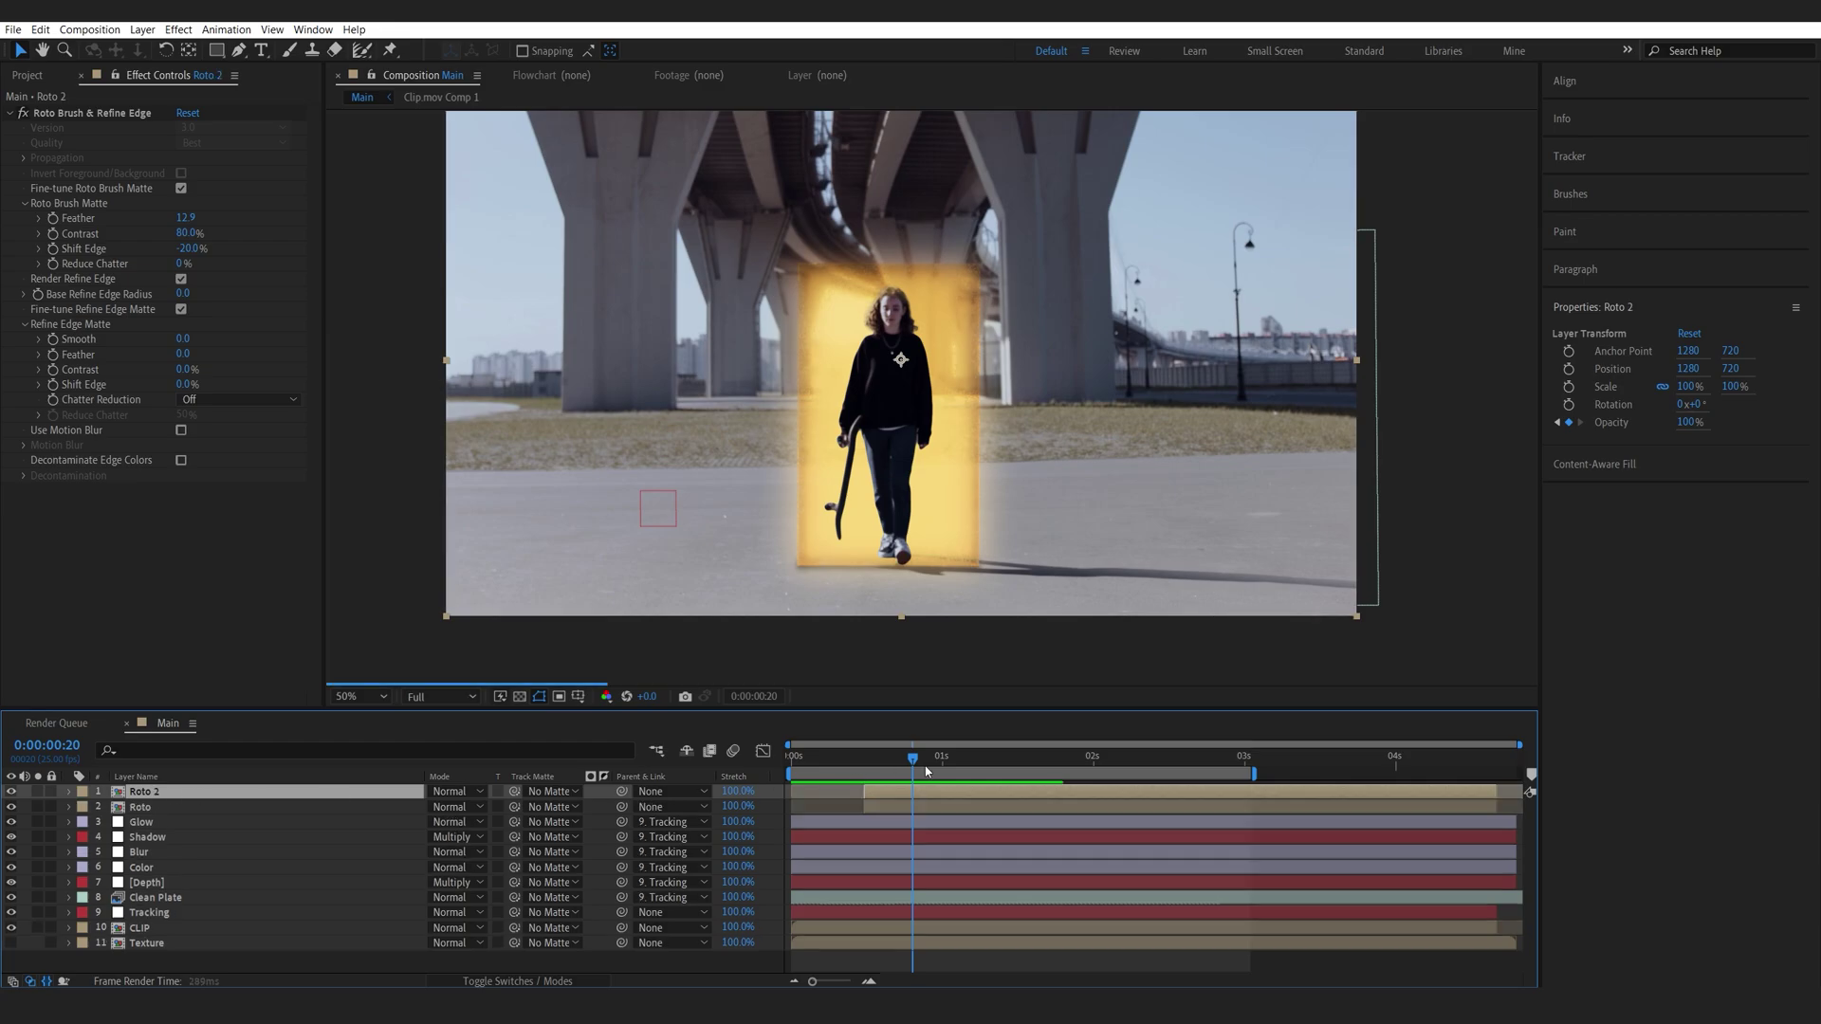
key(u)
click(151, 808)
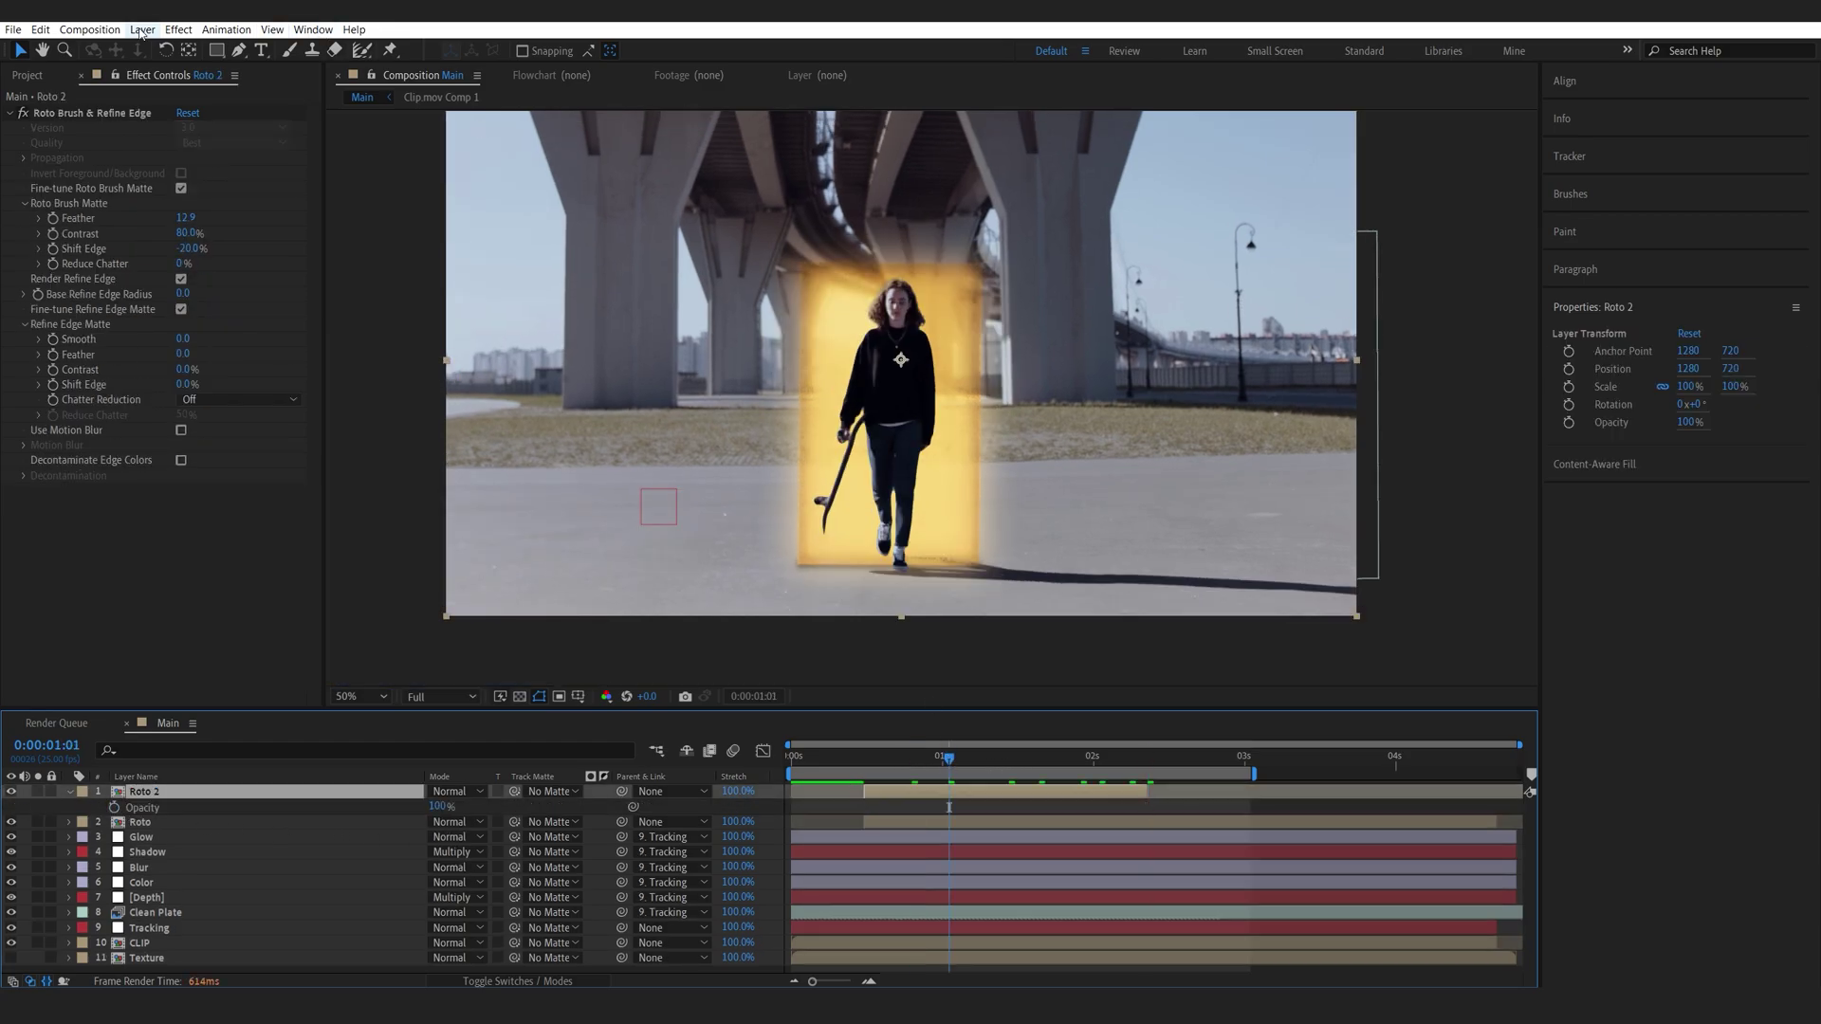
Auto-trace the Roto 2 layer over the work area from its Alpha channel with 2 px tolerance and 25% threshold
click(137, 30)
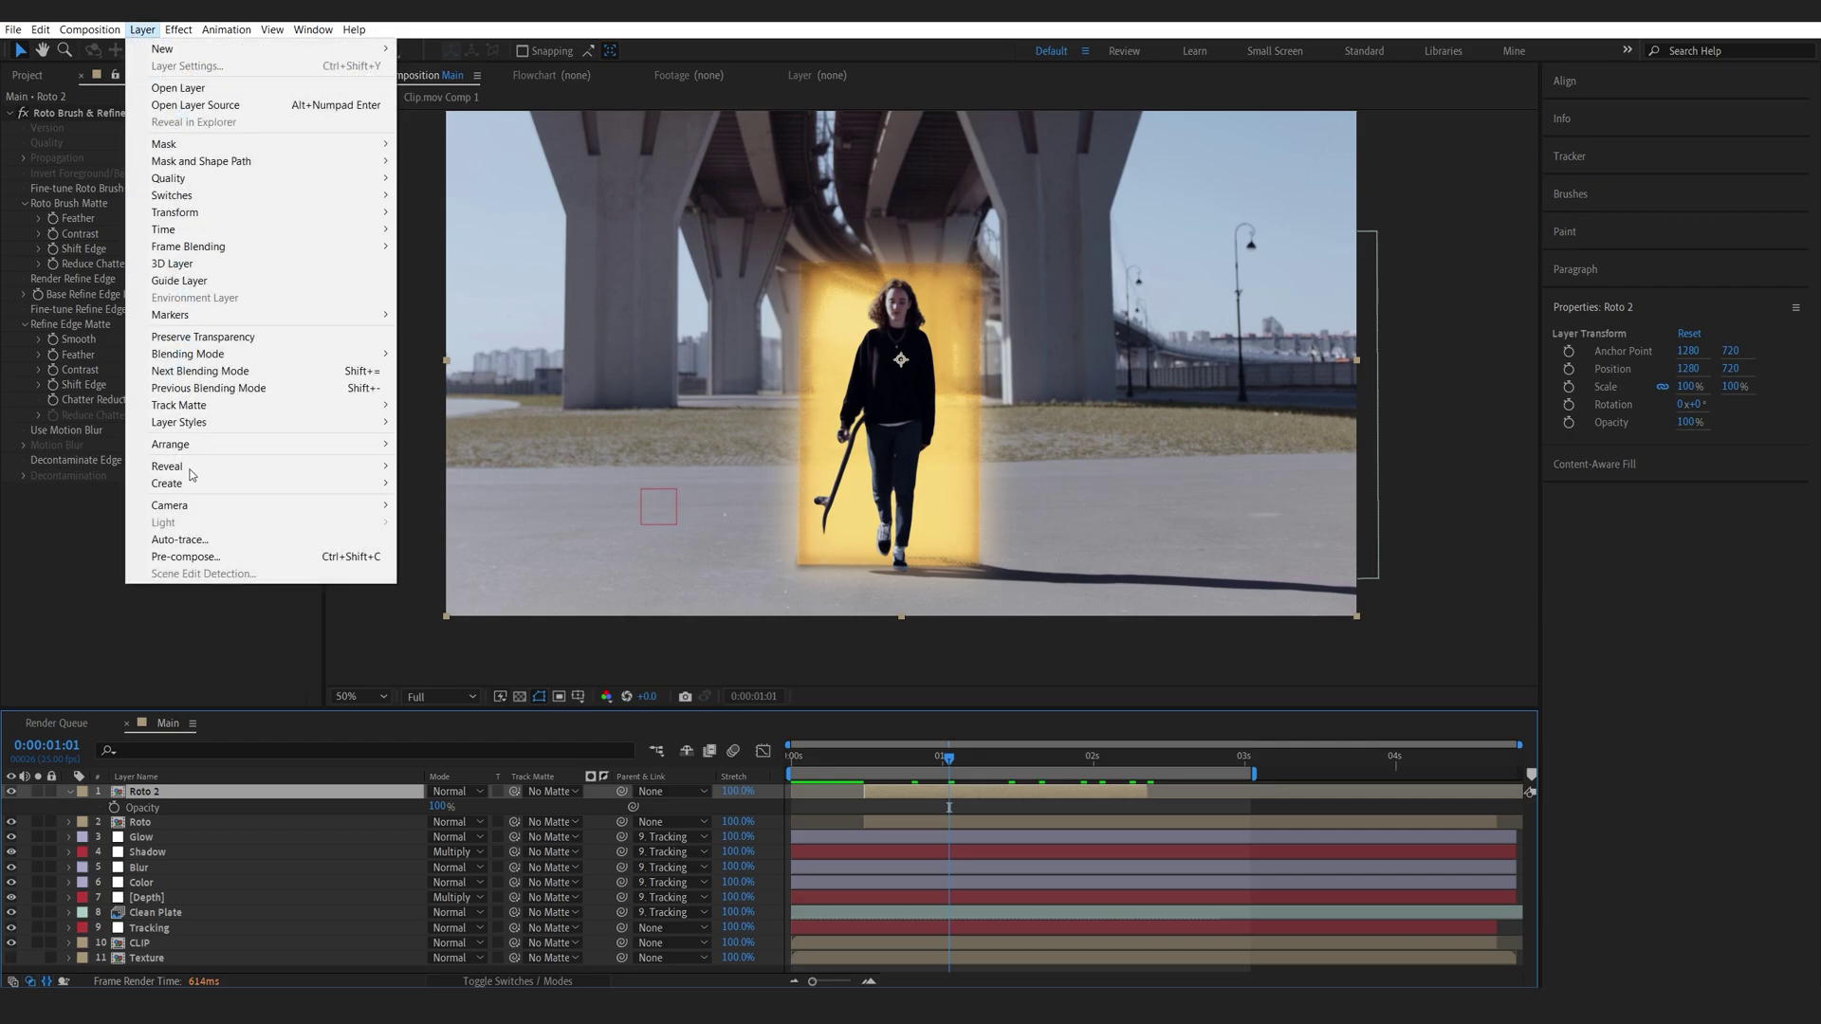
click(179, 540)
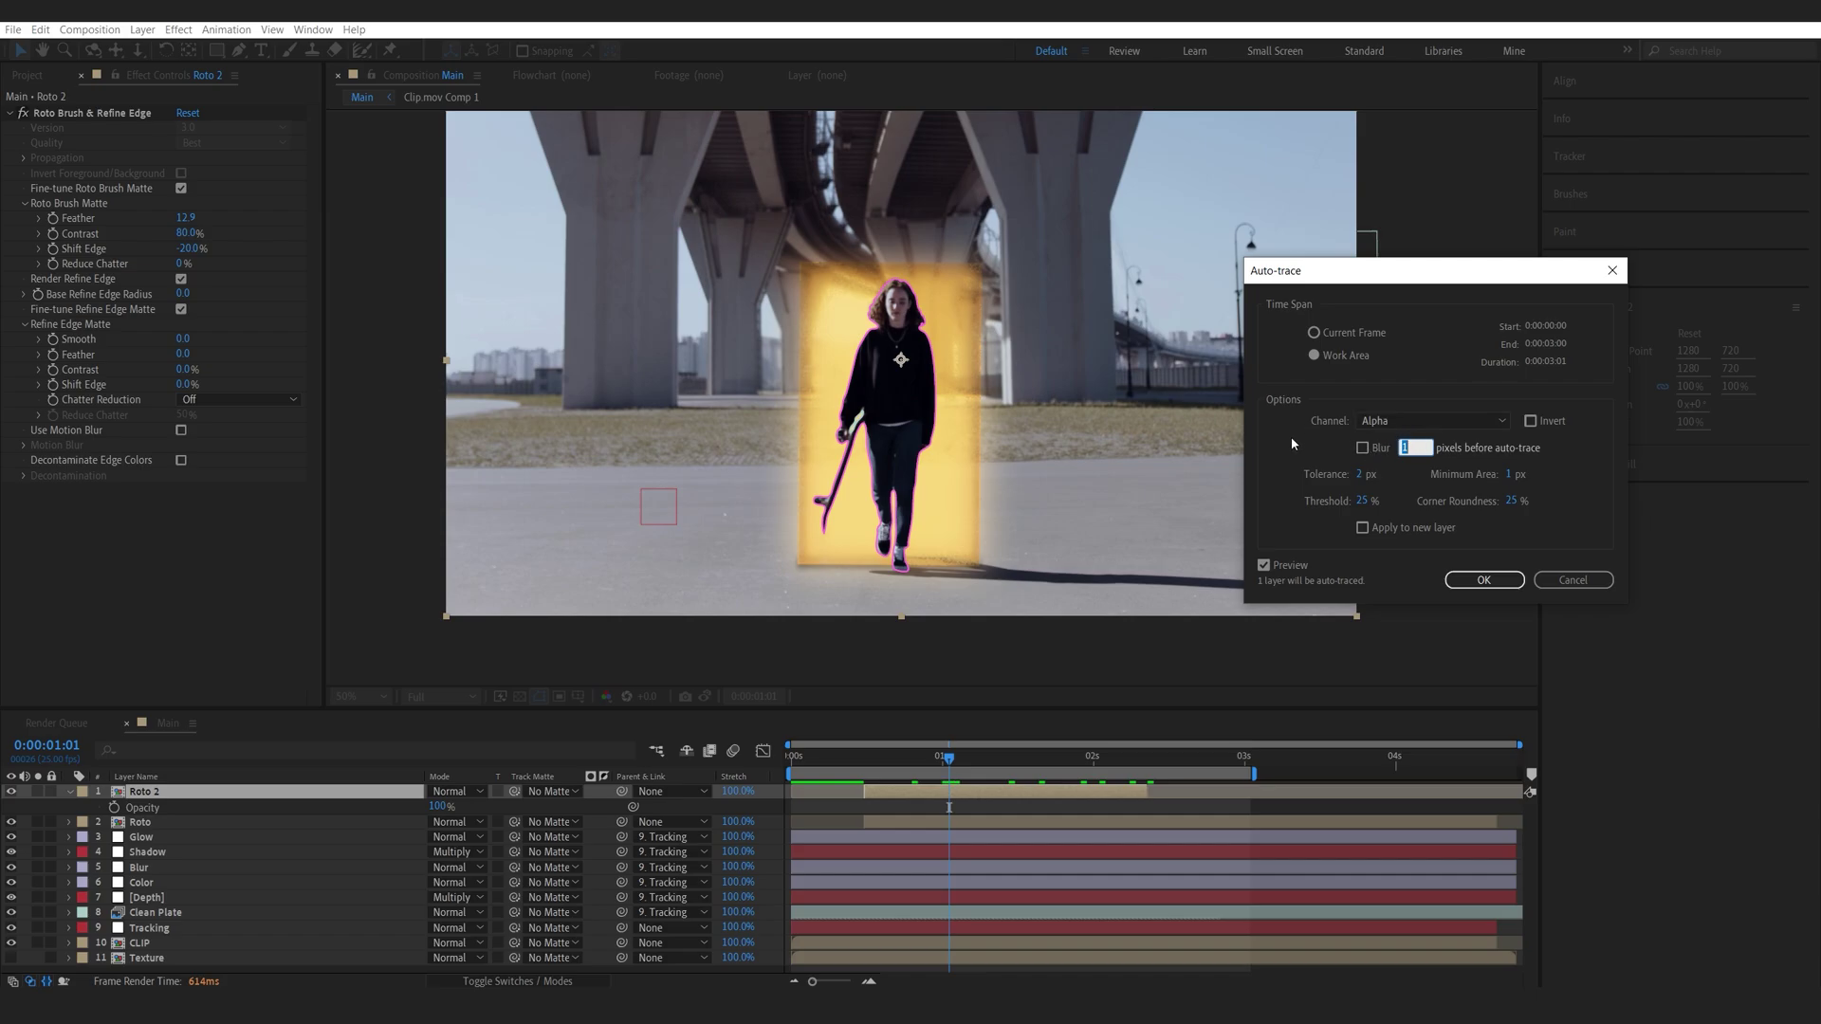
click(1483, 579)
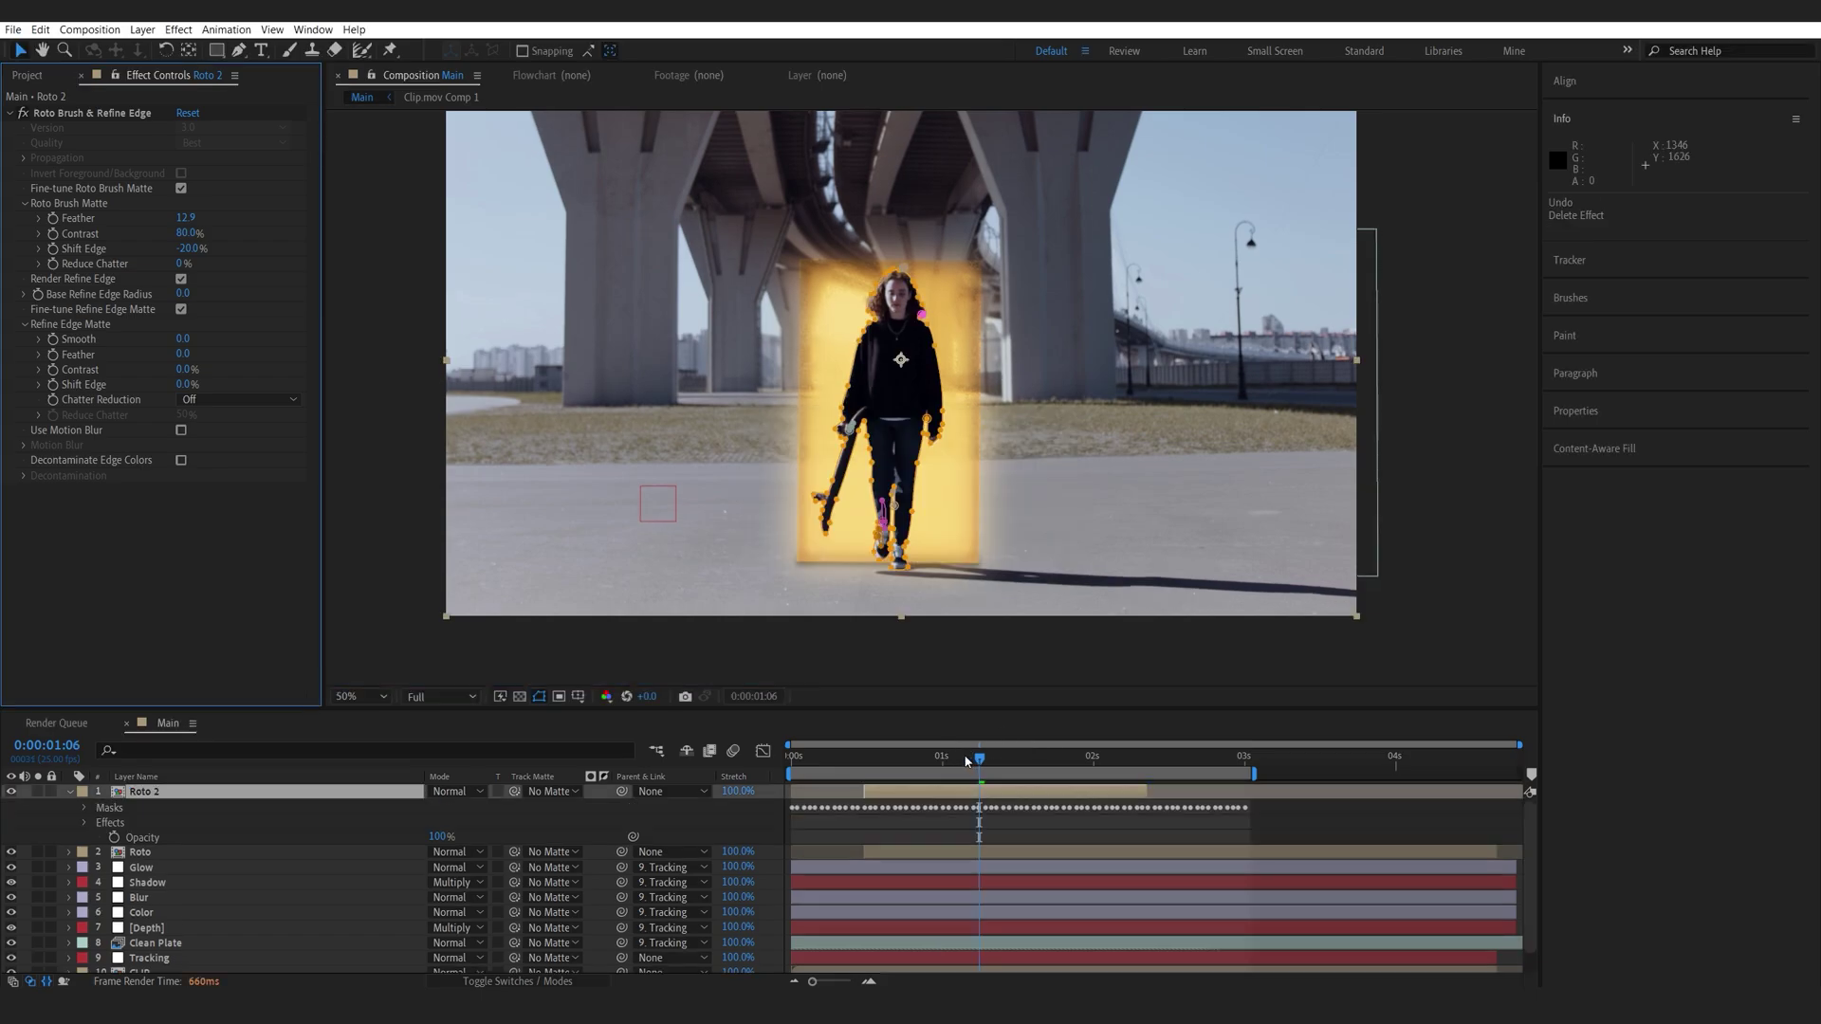
drag(975, 756, 881, 763)
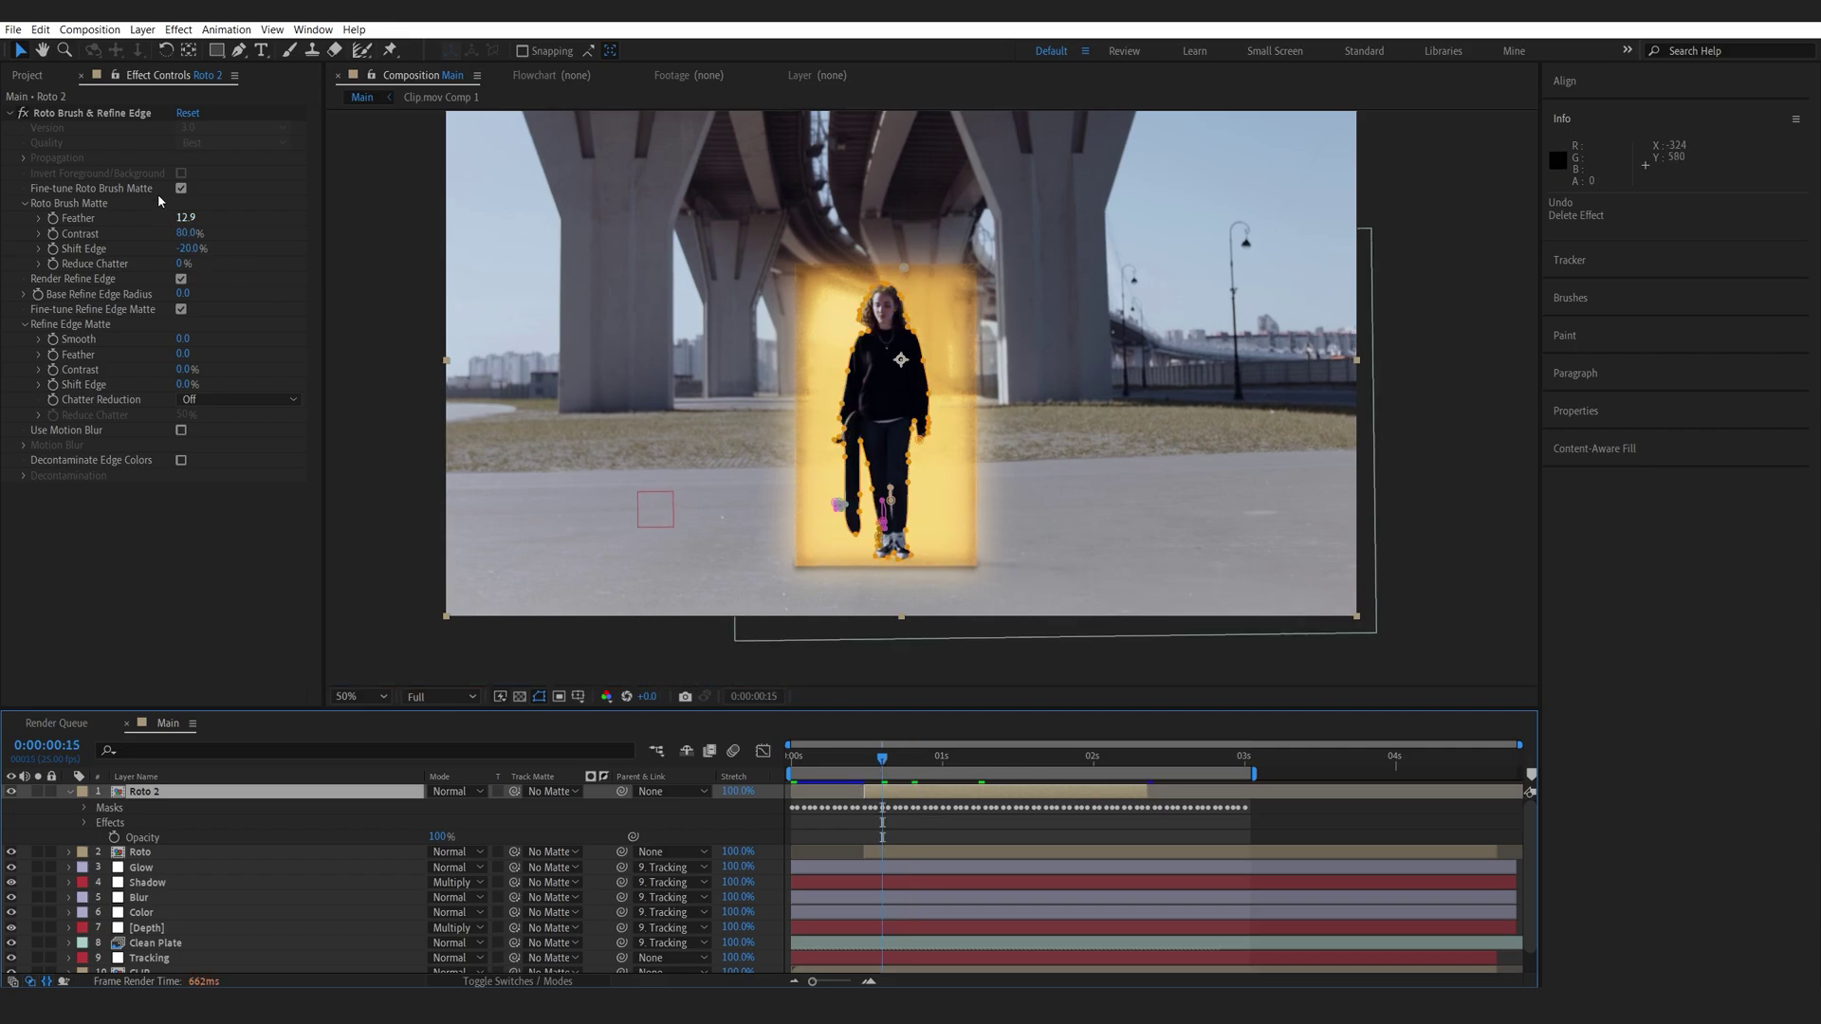
Remove the Roto Brush & Refine Edge effect from the Roto 2 layer and rename the layer Mask
click(83, 116)
key(Delete)
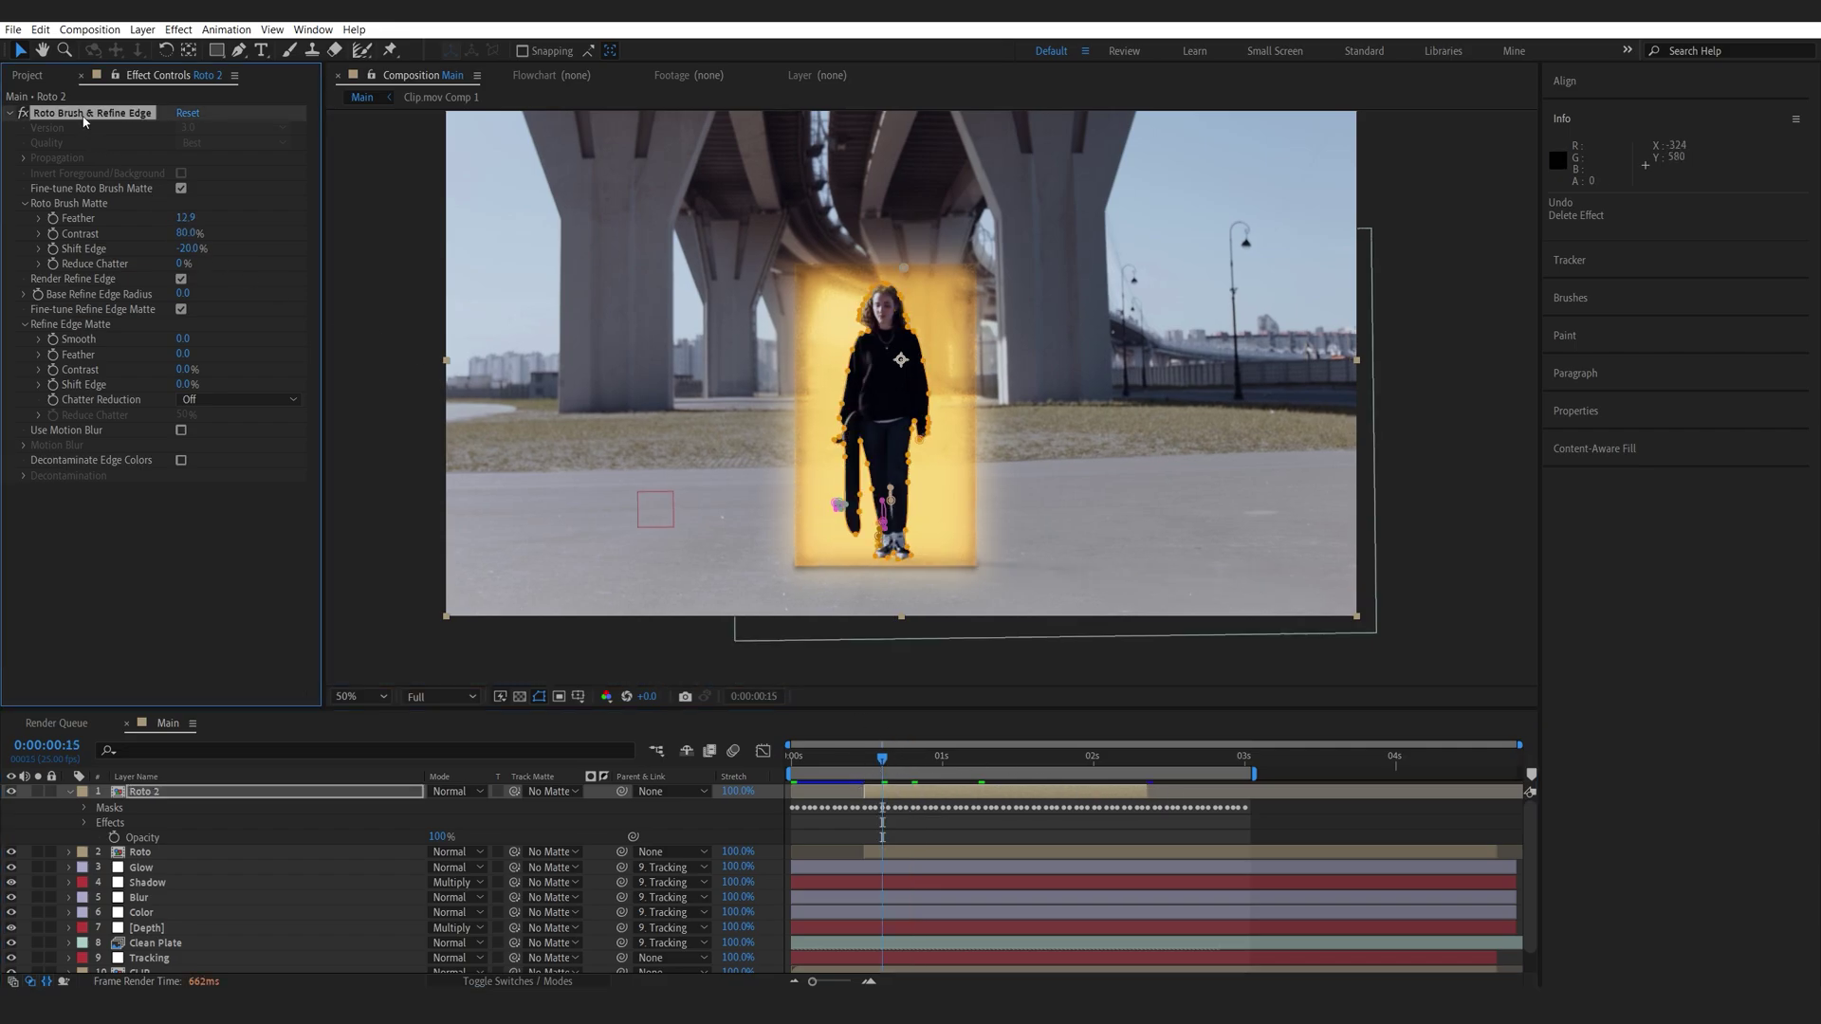
click(158, 793)
key(Return)
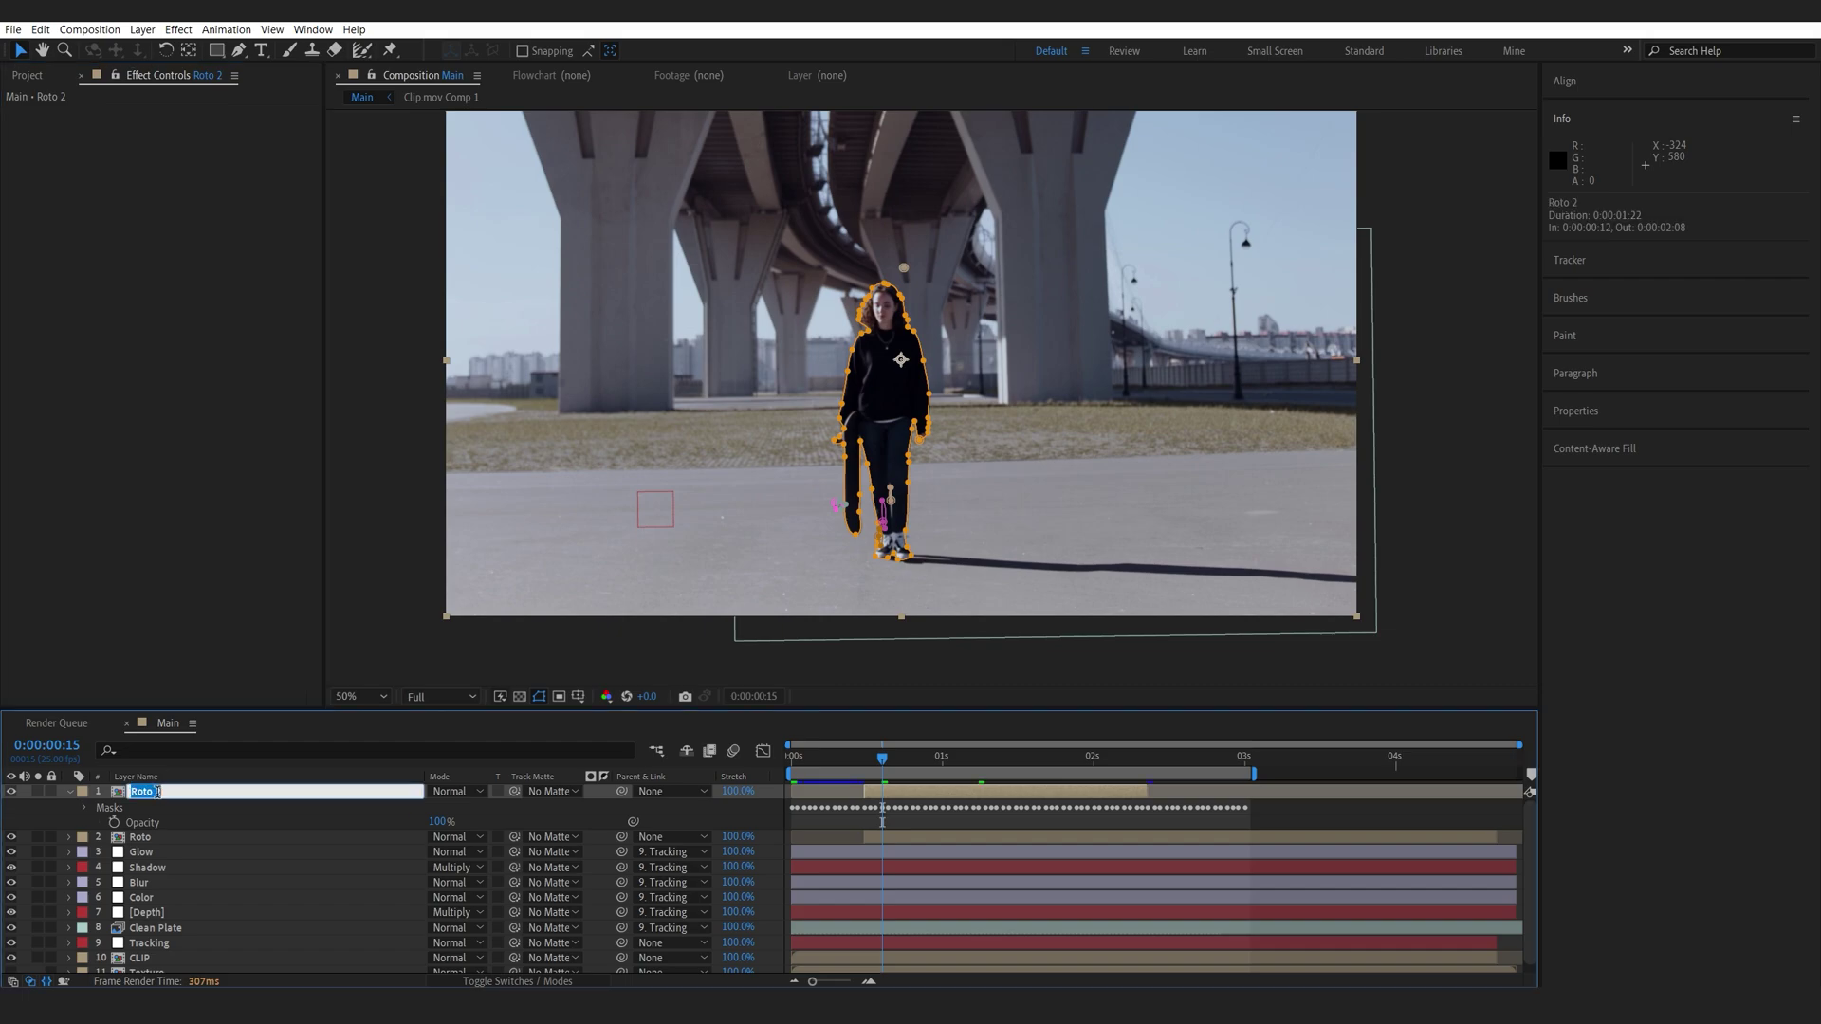
text(Mask)
key(Return)
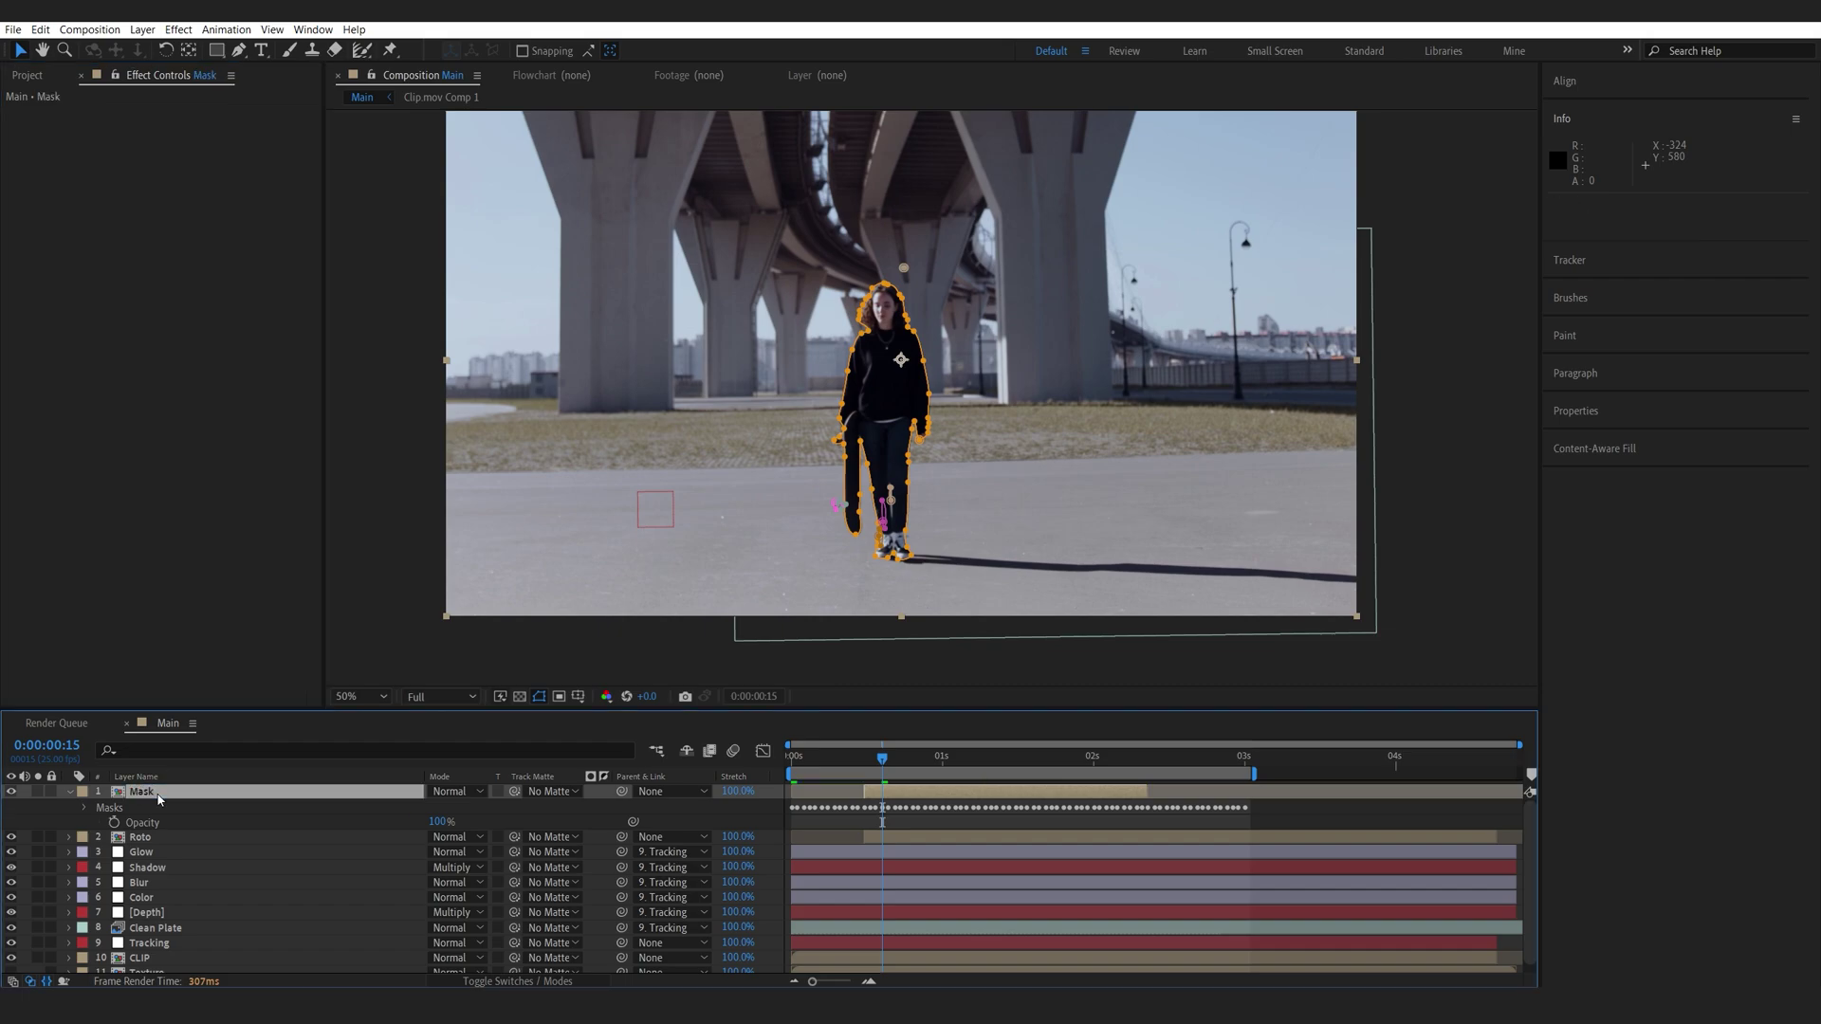
Add a Stroke effect to the Mask layer with Paint Style set to Reveal Original Image
key(ctrl+space)
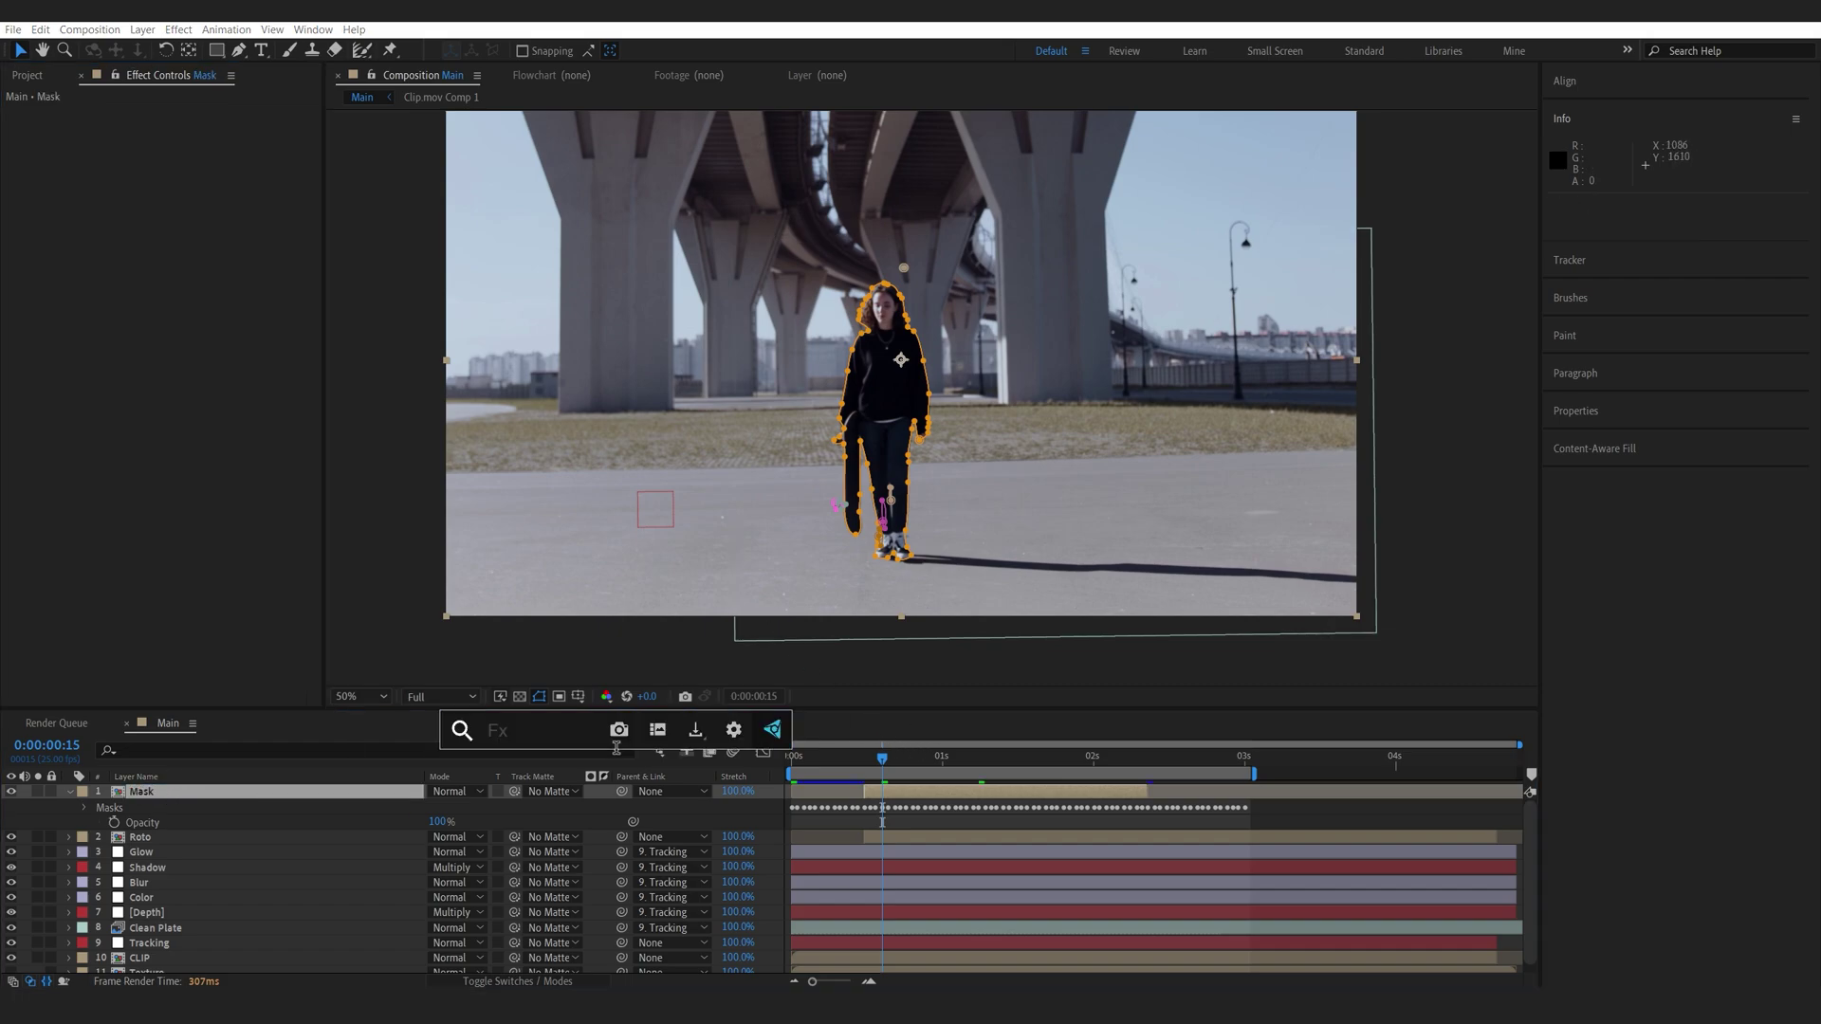
text(strok)
key(Return)
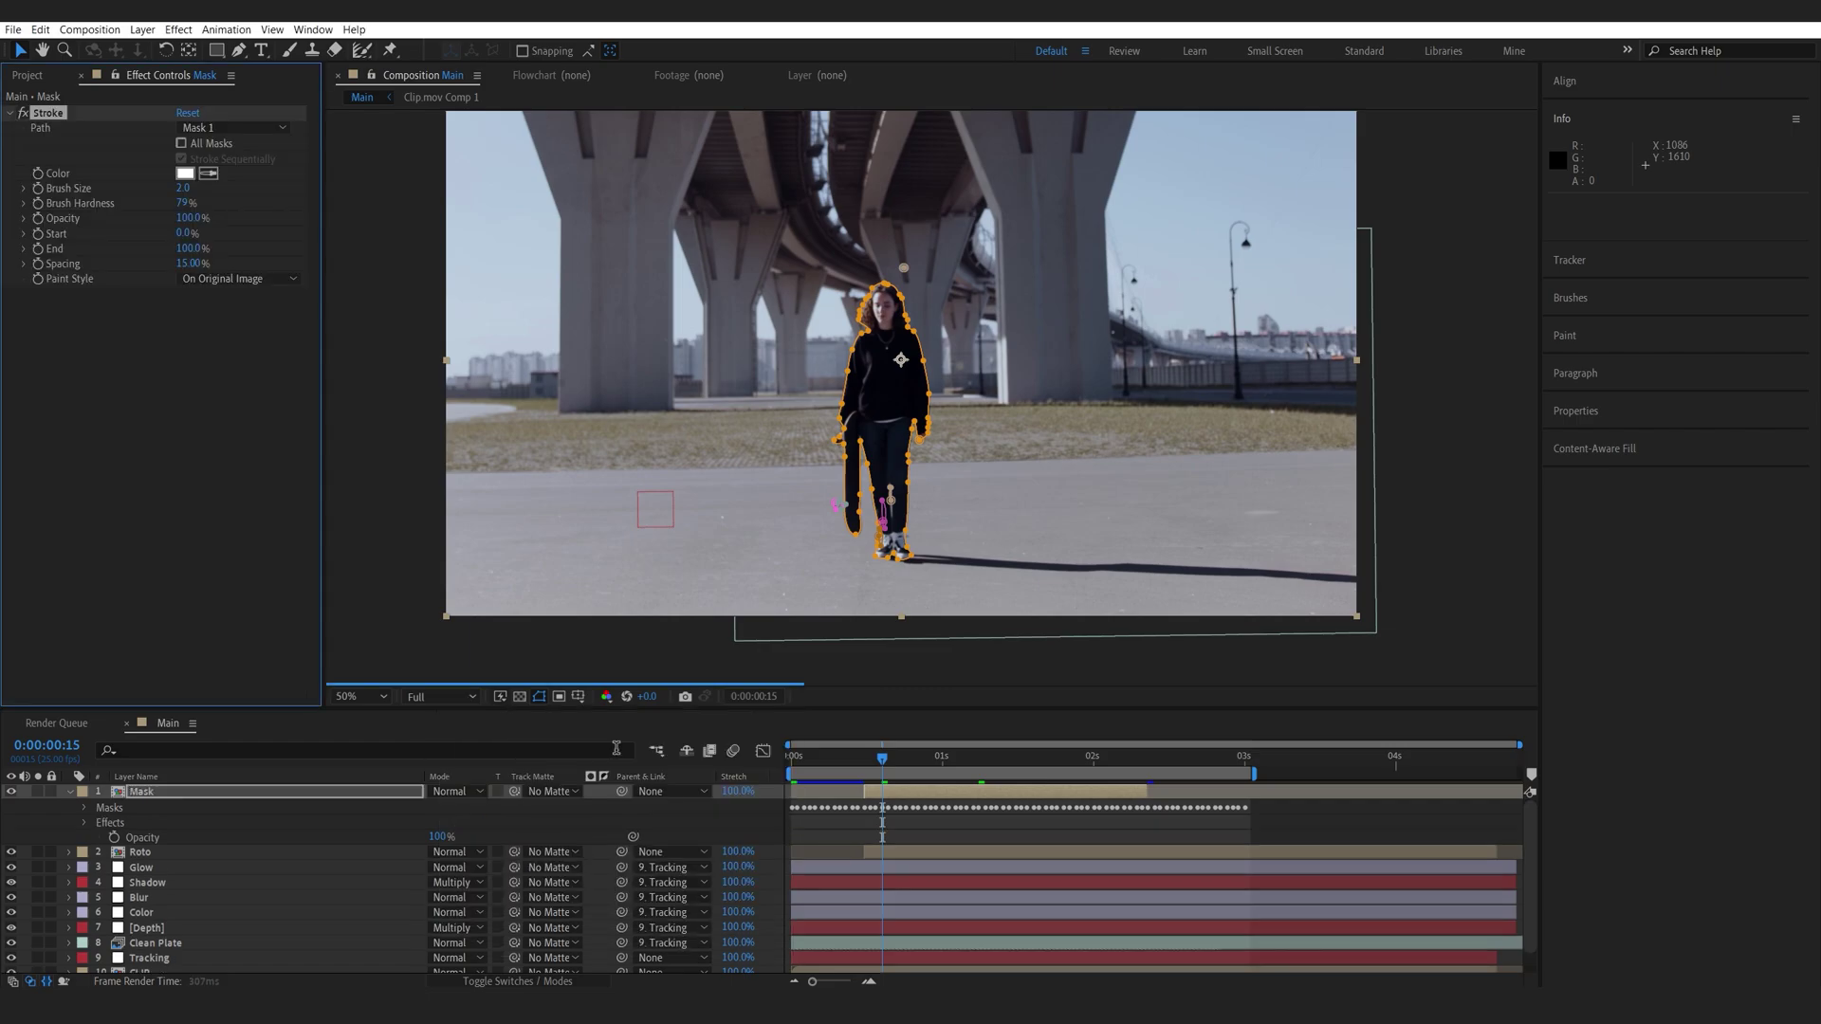
click(207, 280)
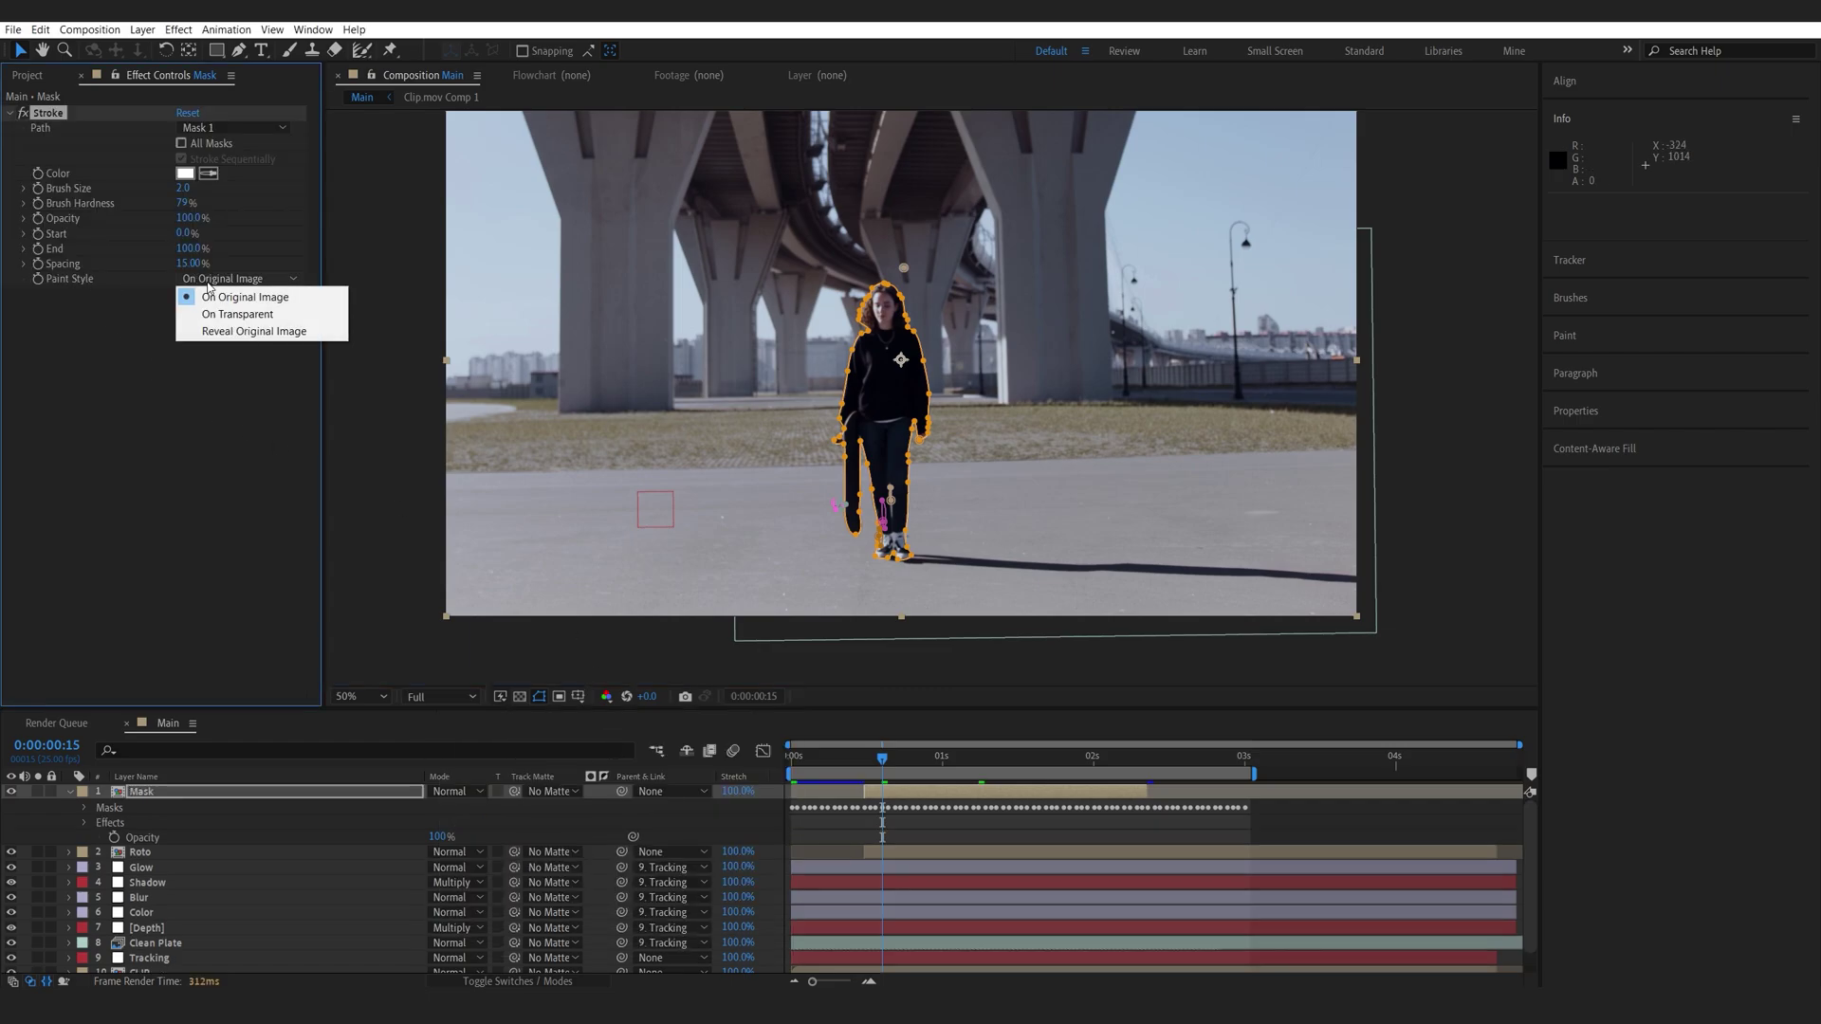
click(248, 332)
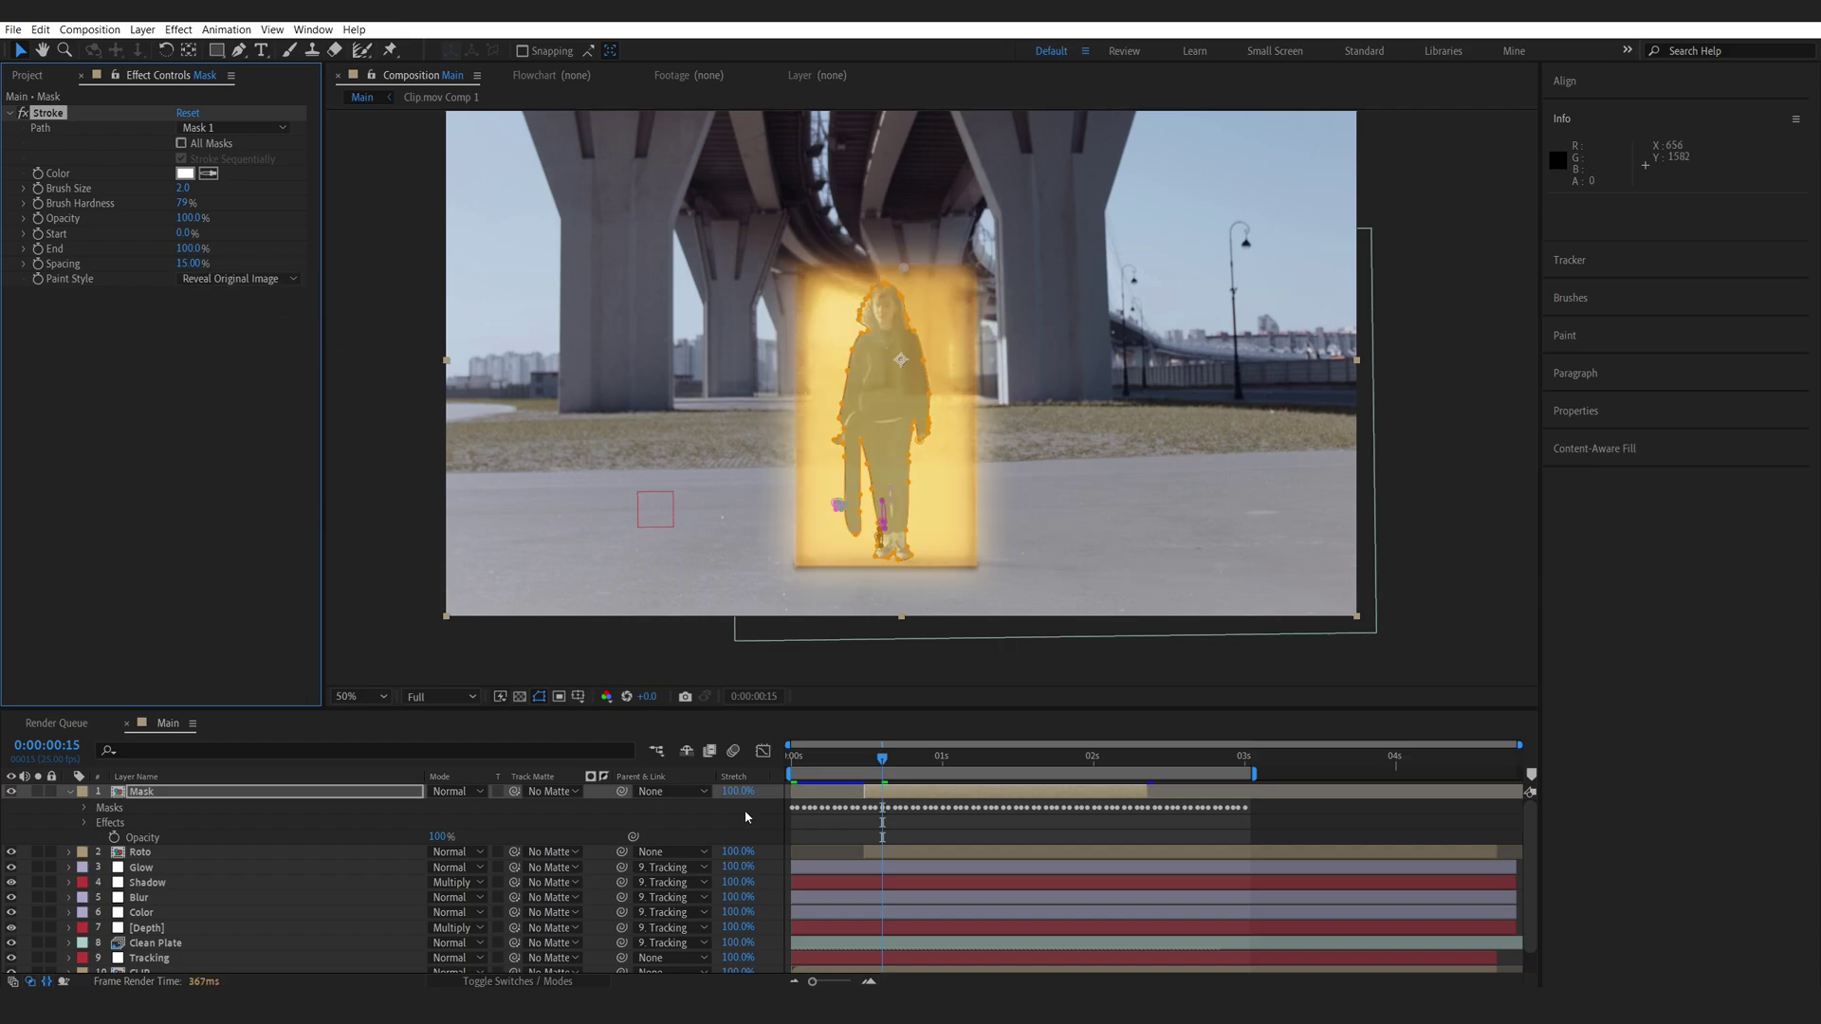
Solo the Mask layer, set the Stroke Brush Size to 4, and hide the mask outlines to inspect the stroke
click(38, 790)
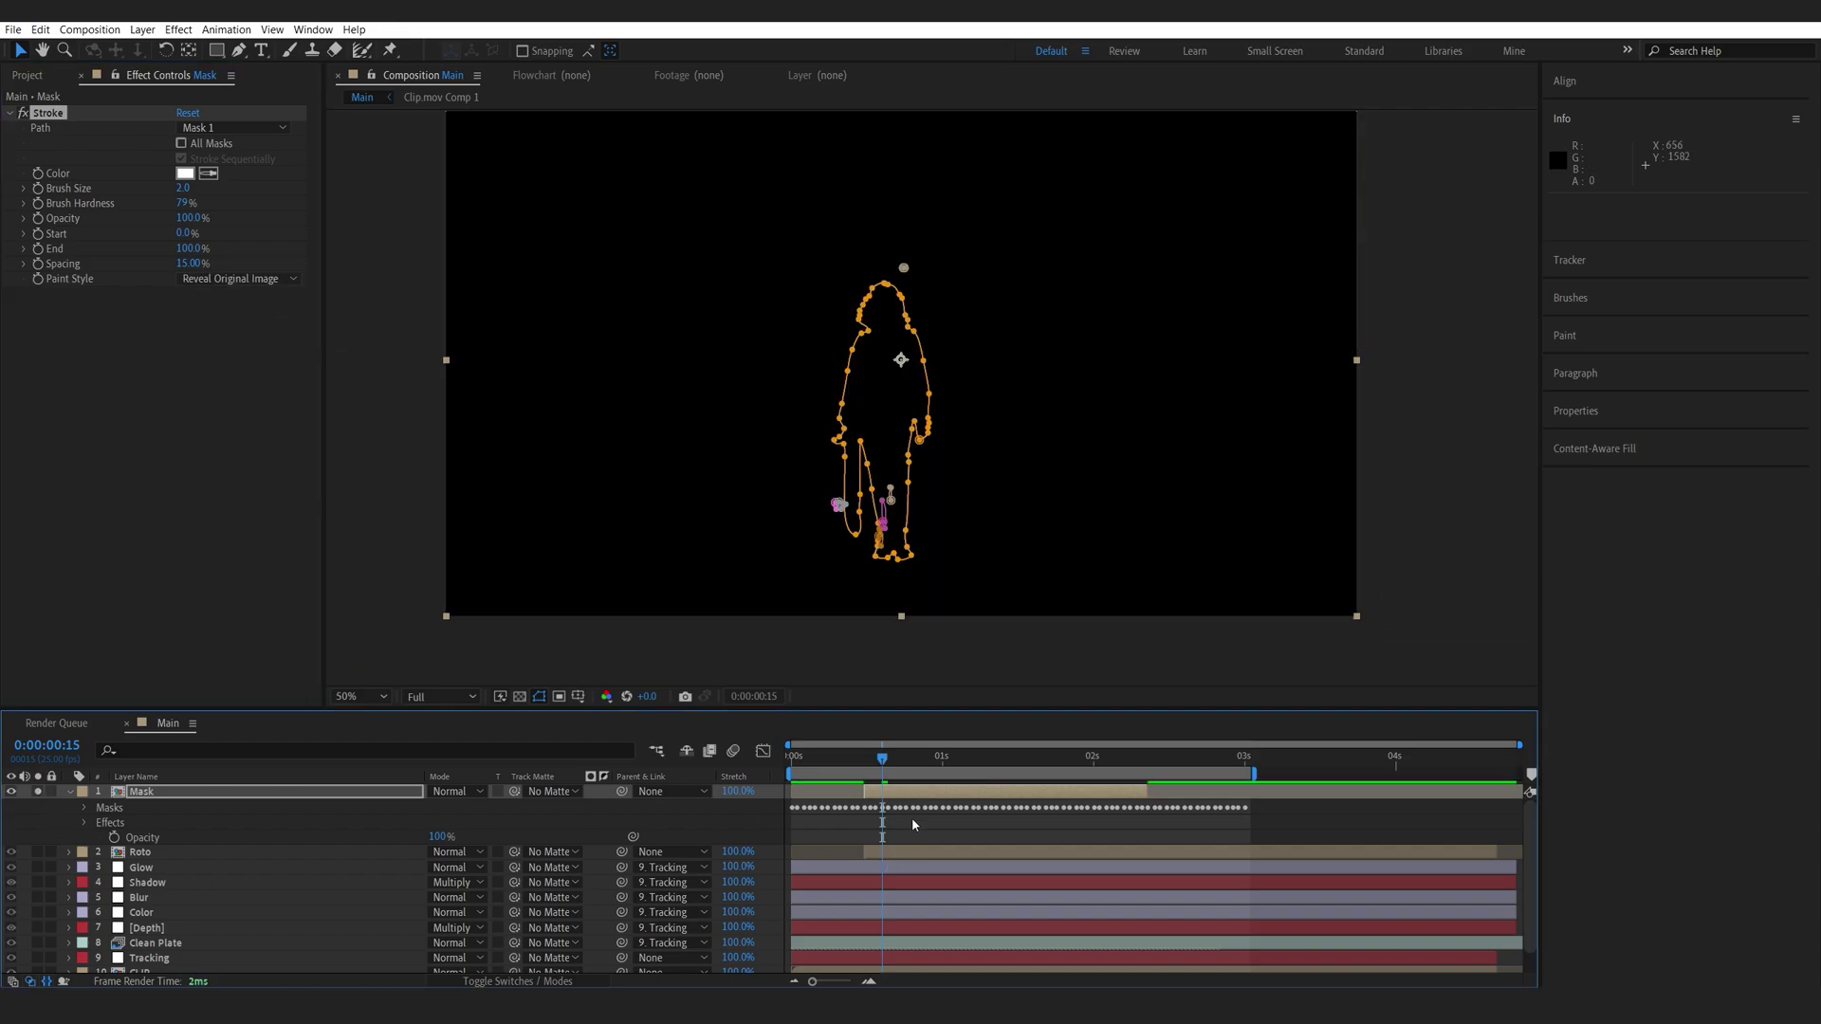
text(4)
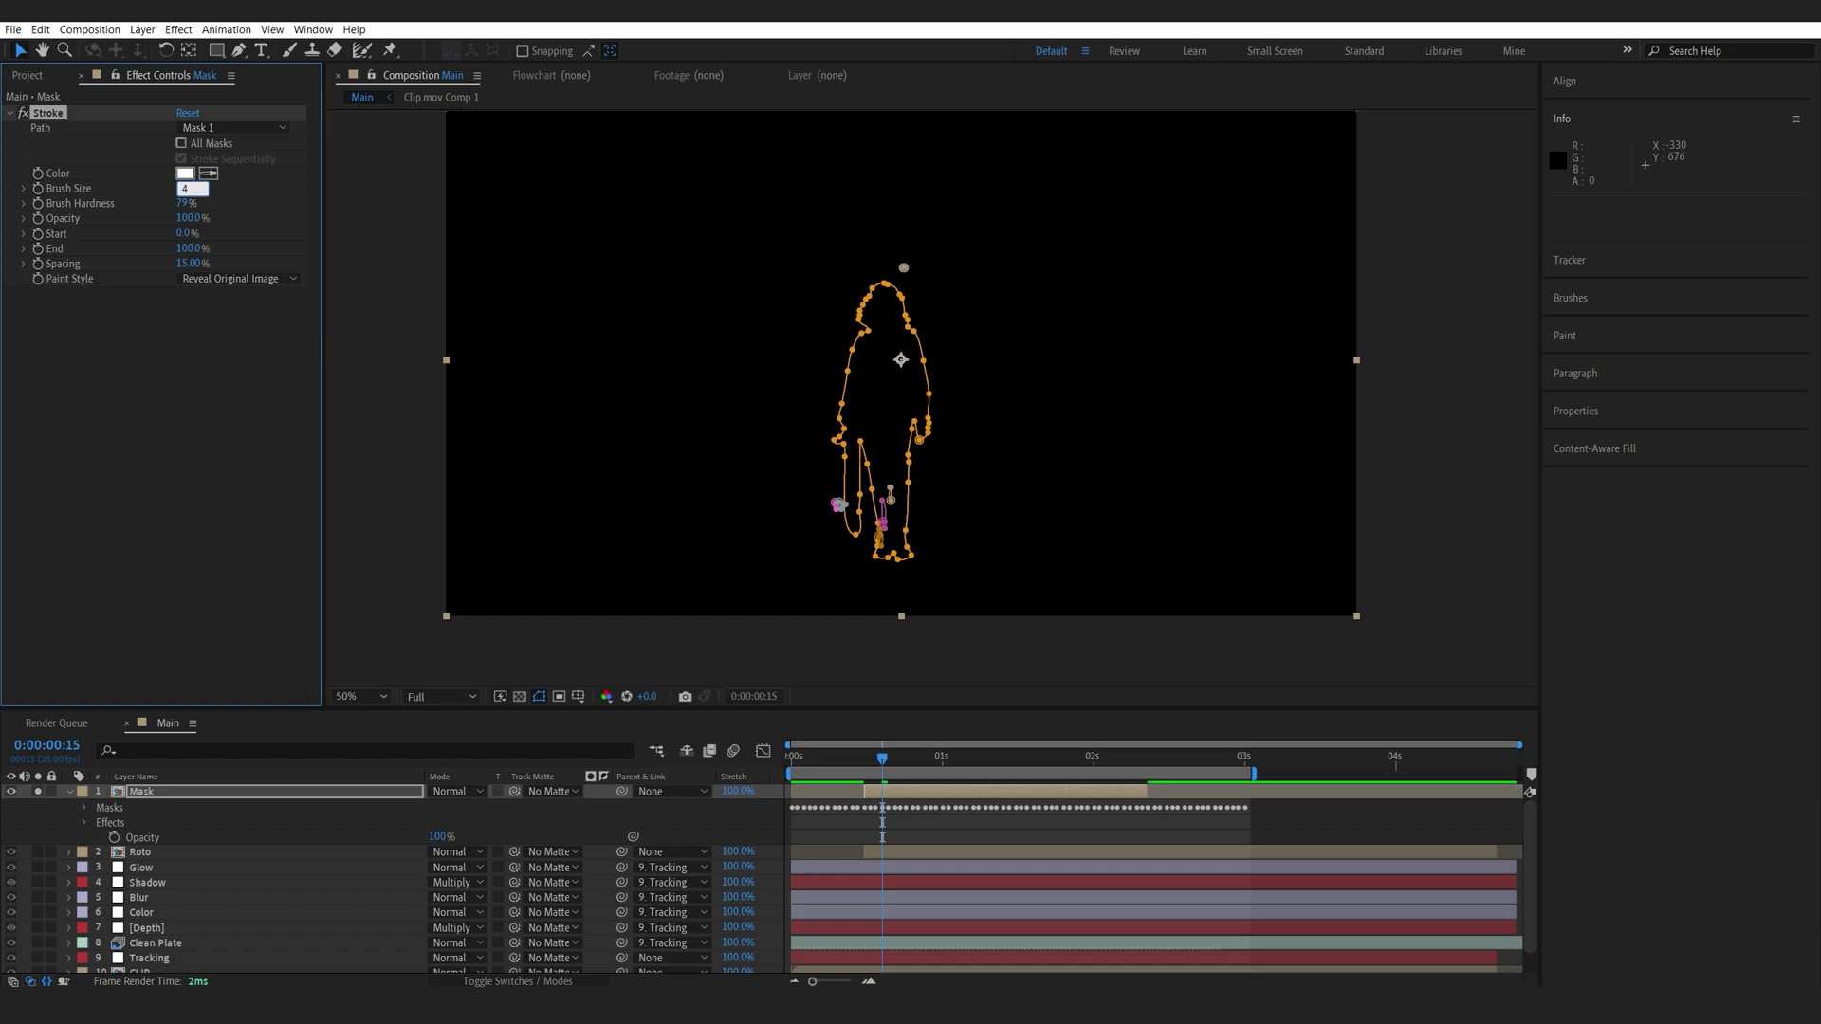
key(Return)
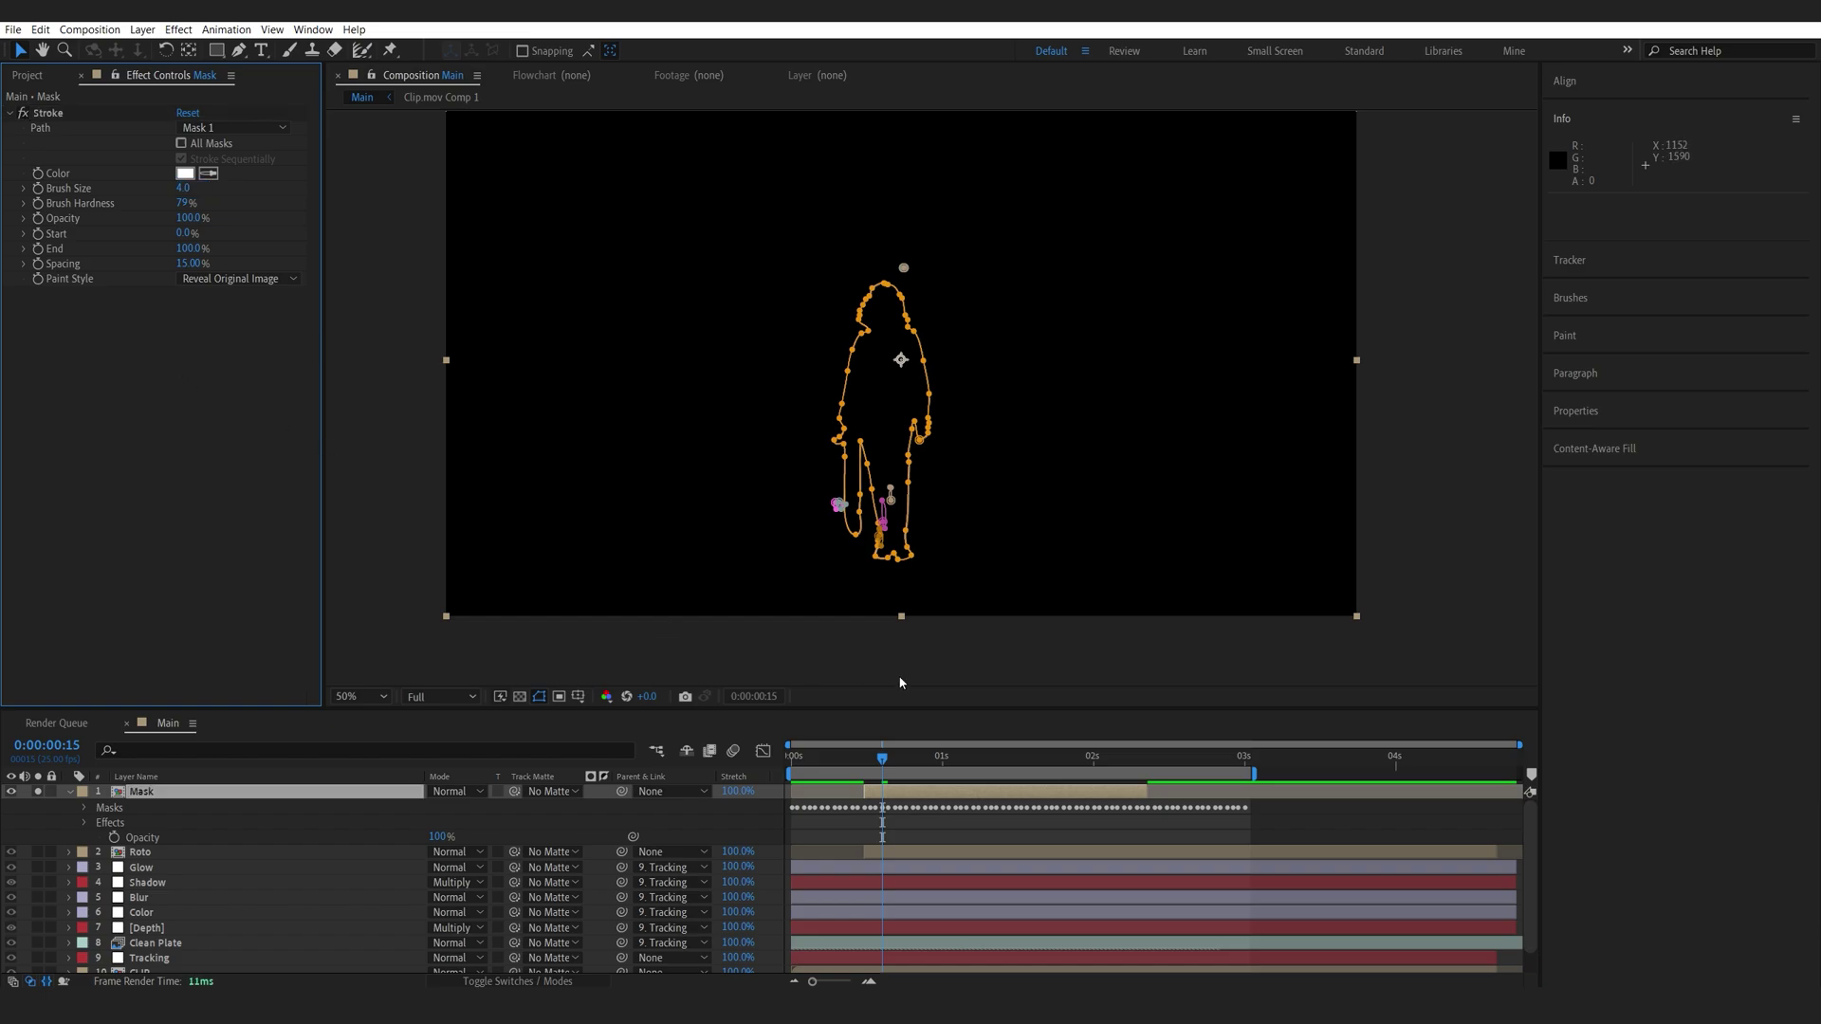
click(540, 697)
drag(885, 765, 978, 780)
Add a Fast Box Blur to the Mask layer with a Blur Radius of 4
key(ctrl+space)
text(fa)
click(231, 817)
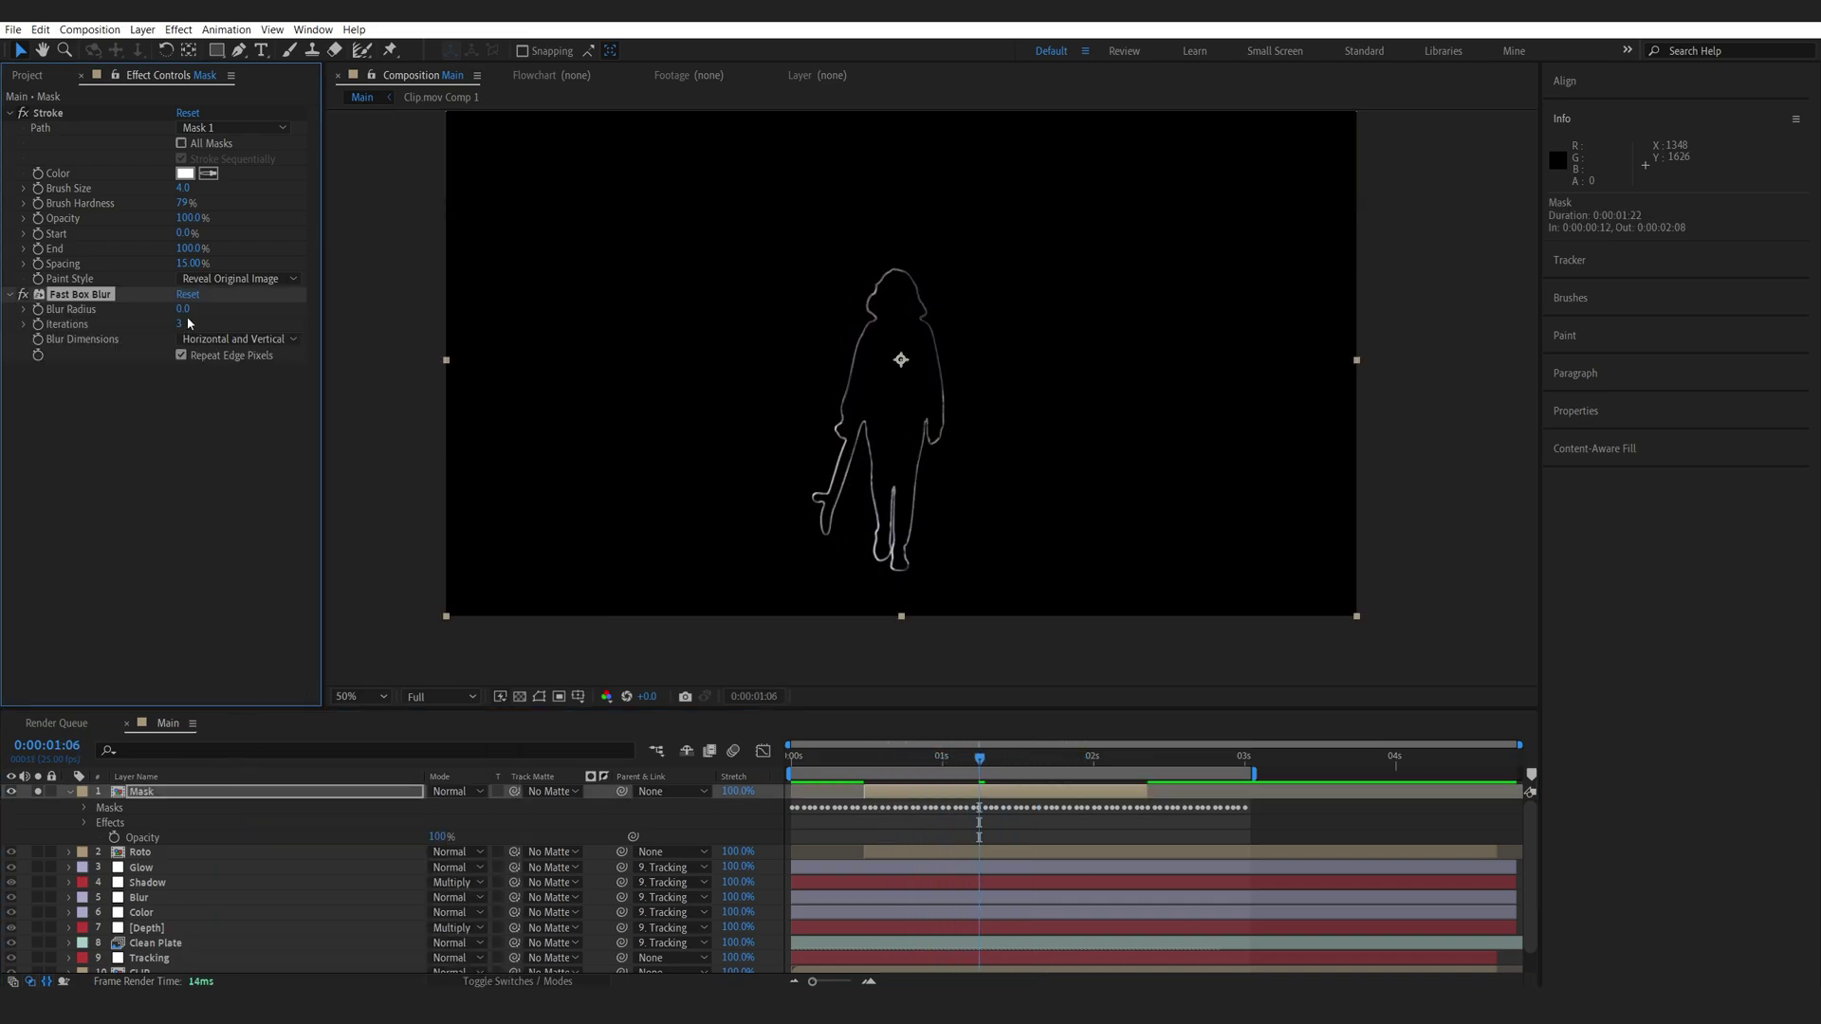
text(4)
key(Return)
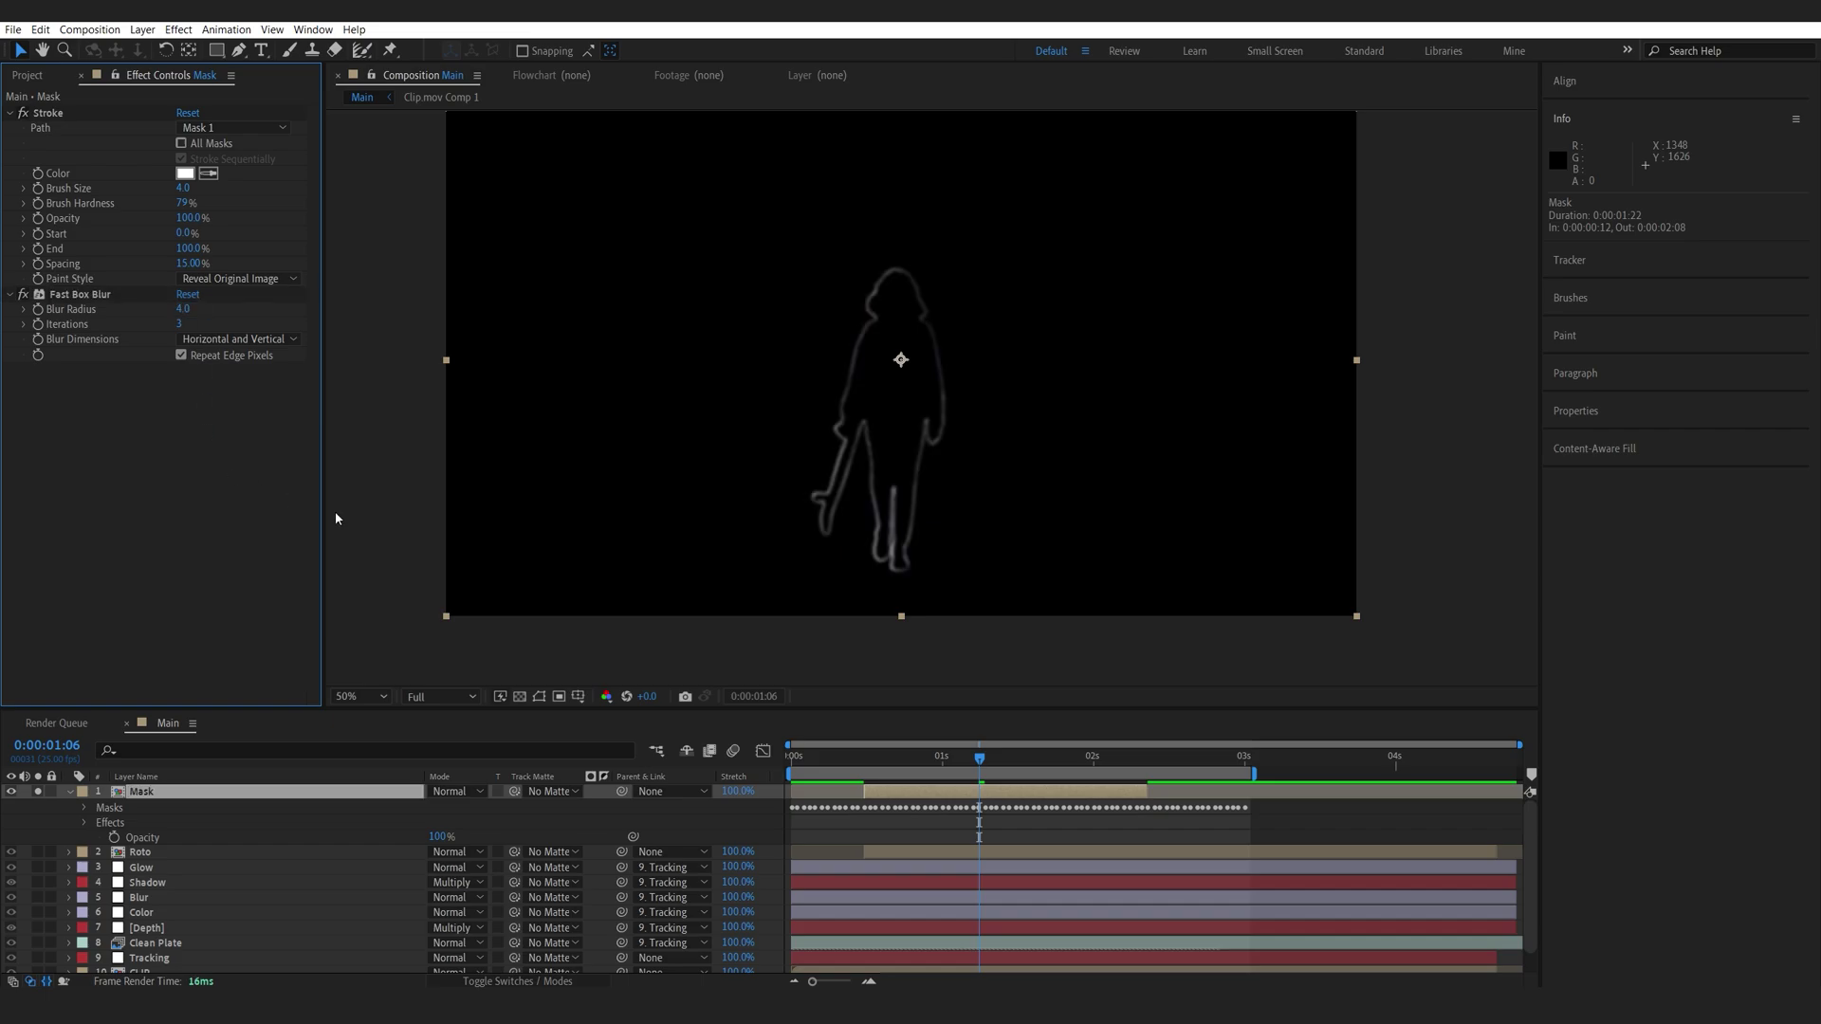
Unsolo the Mask layer, set its blending mode to Add, and inspect the glowing outline up close
click(38, 792)
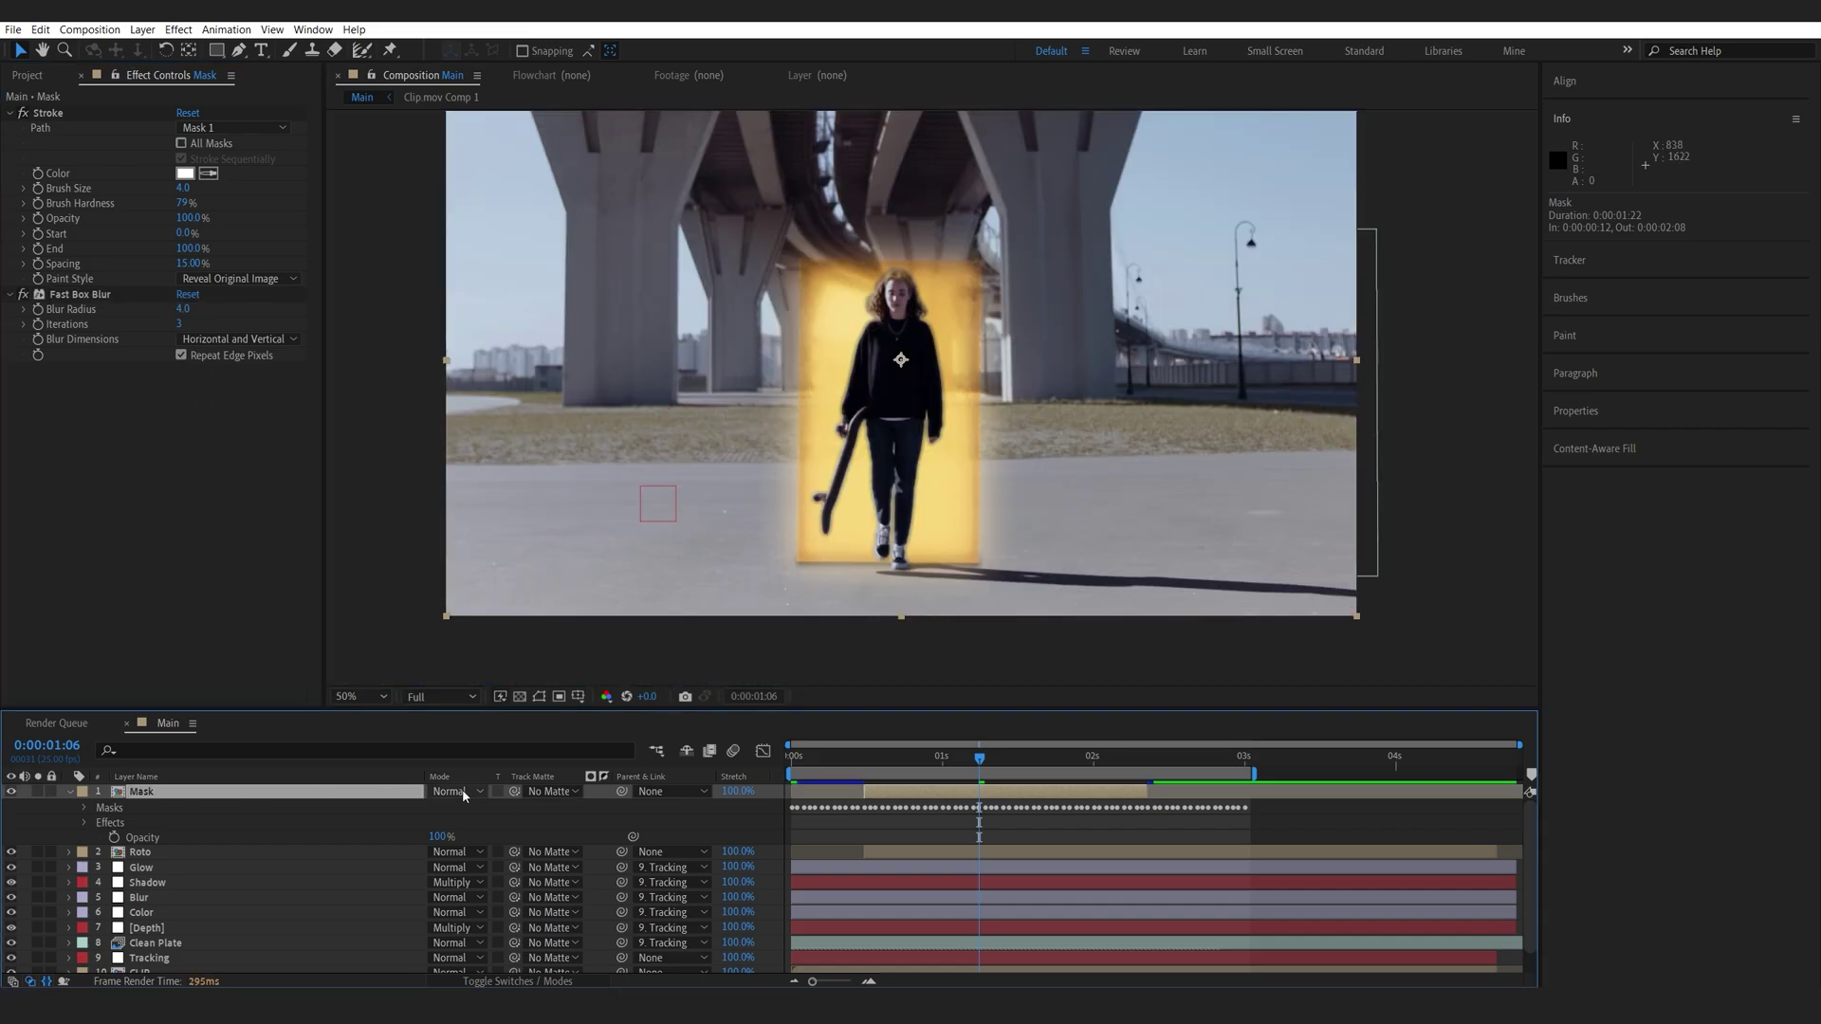
click(453, 791)
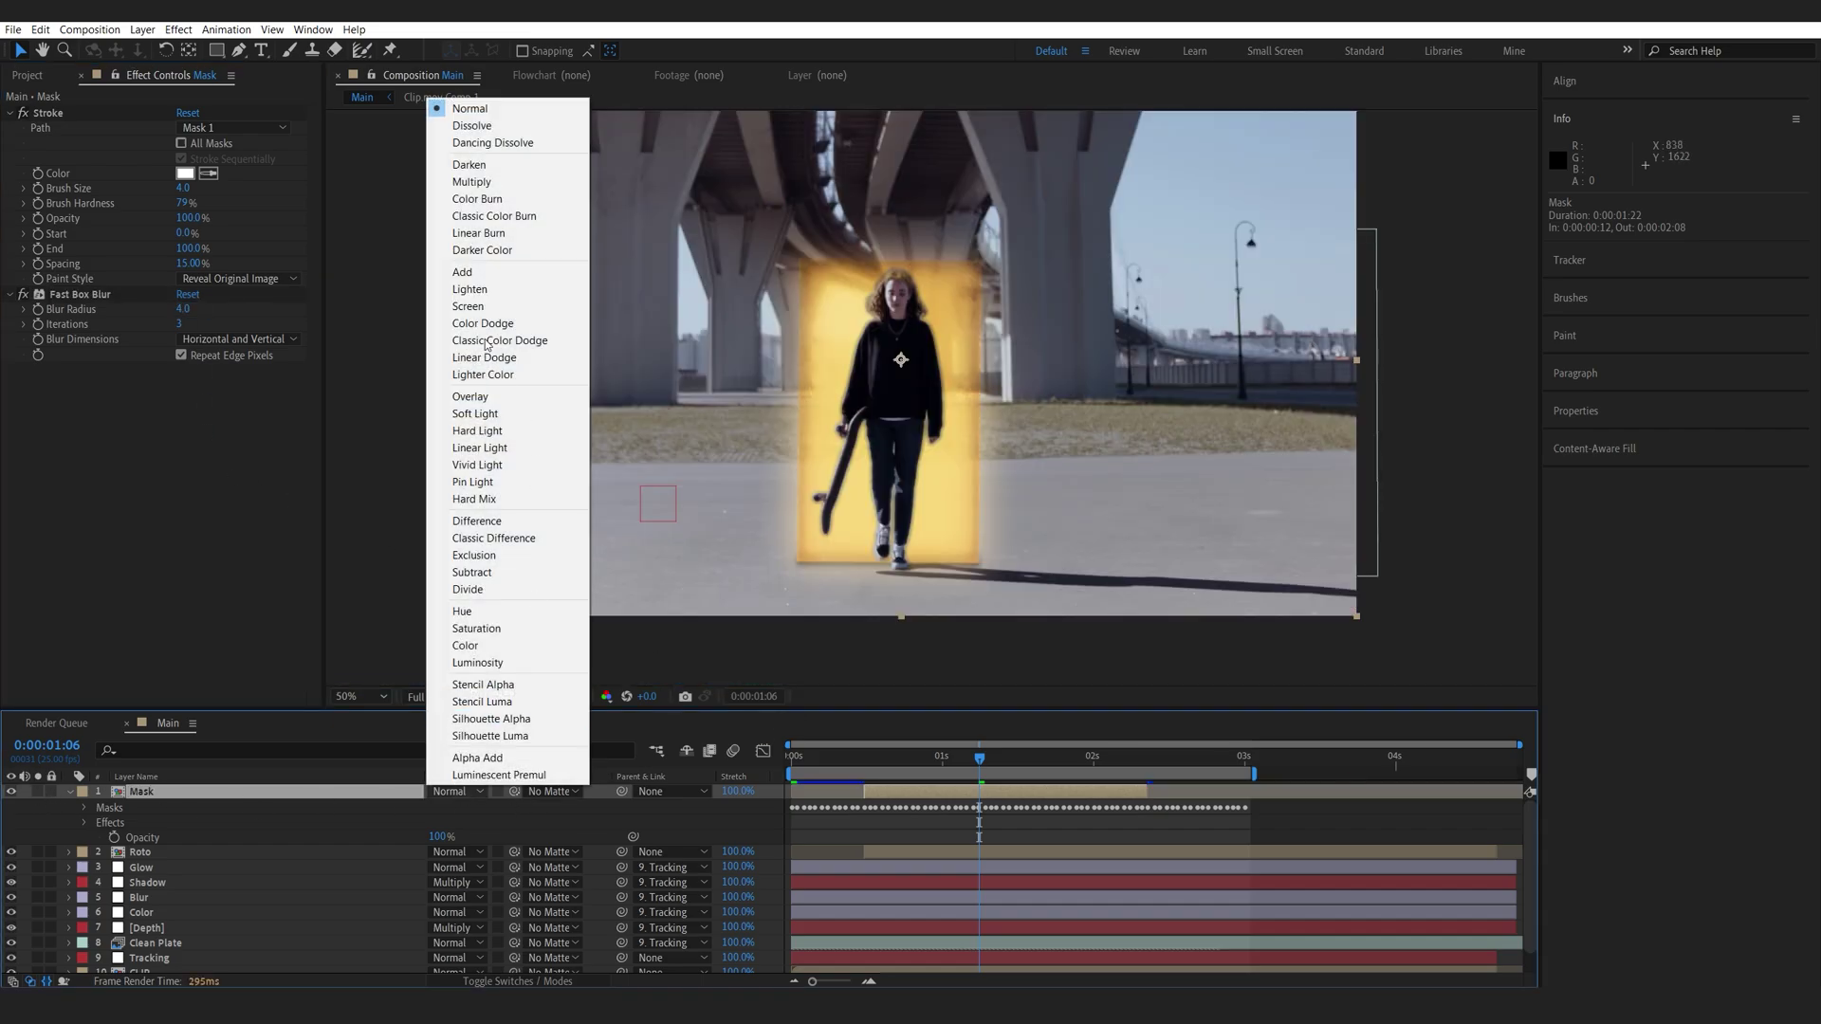
click(479, 276)
scroll(891, 474, up, 2)
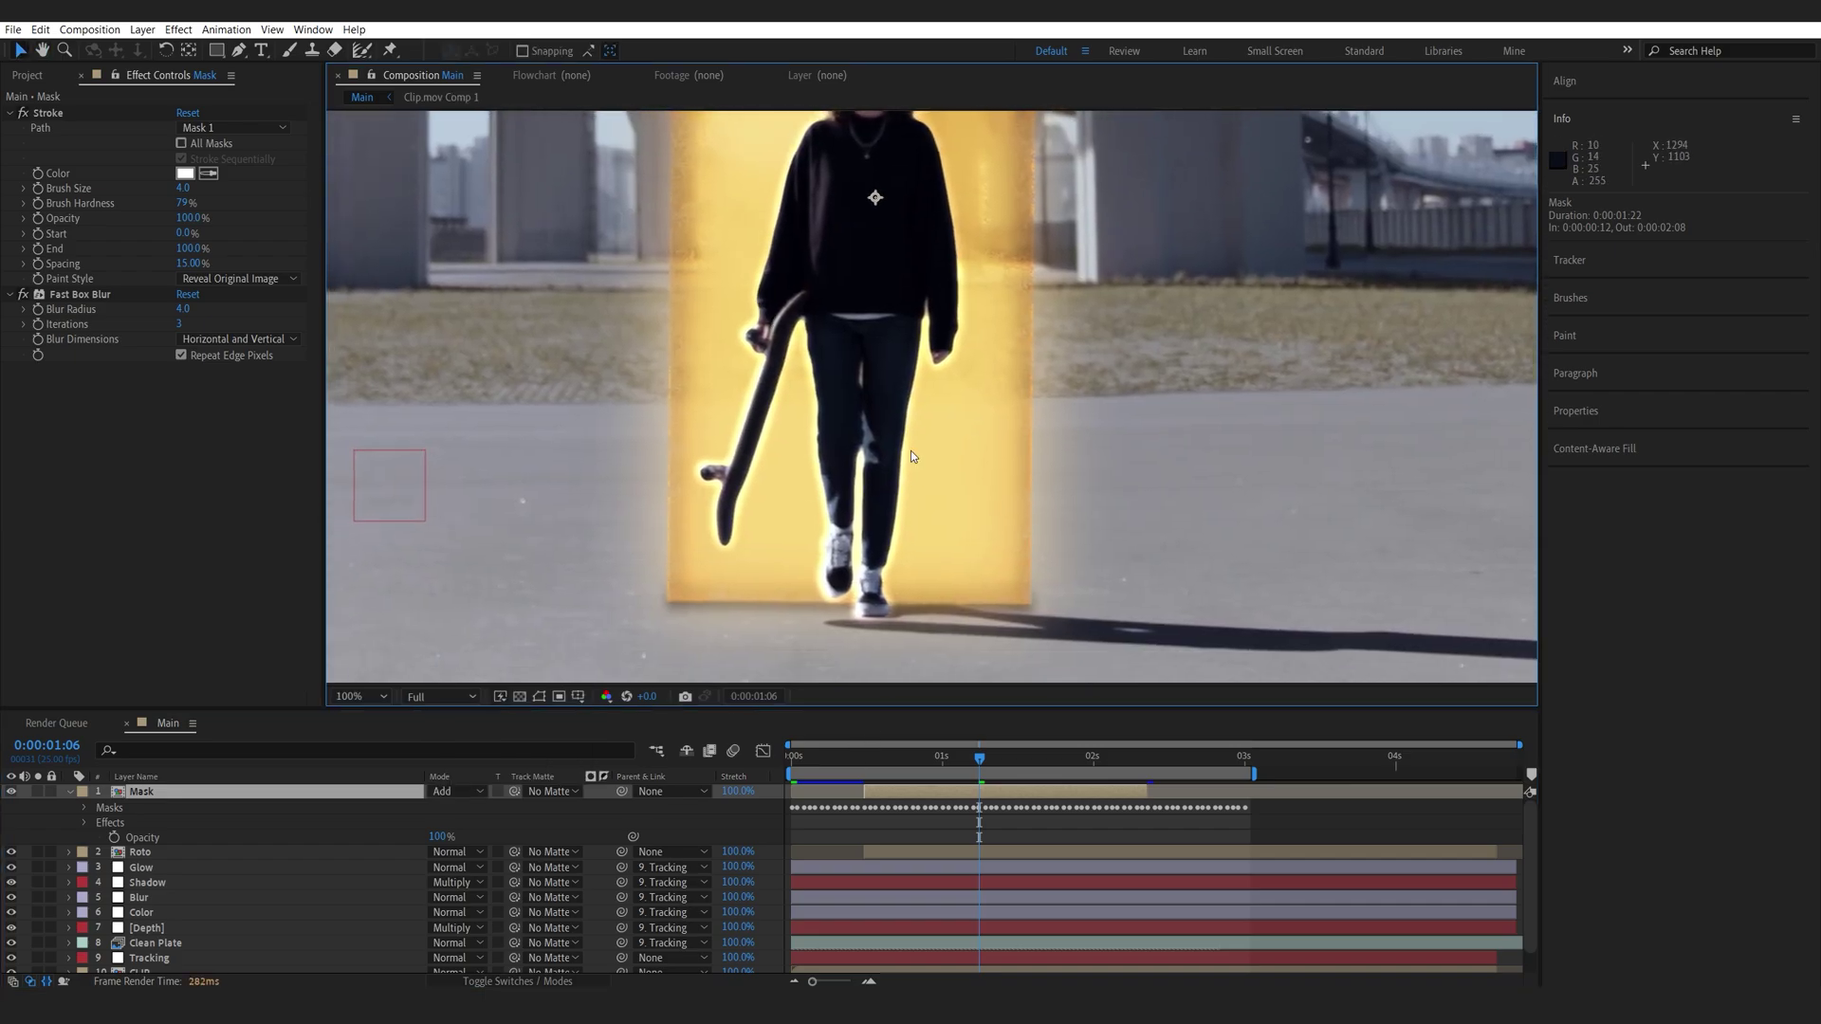
click(881, 773)
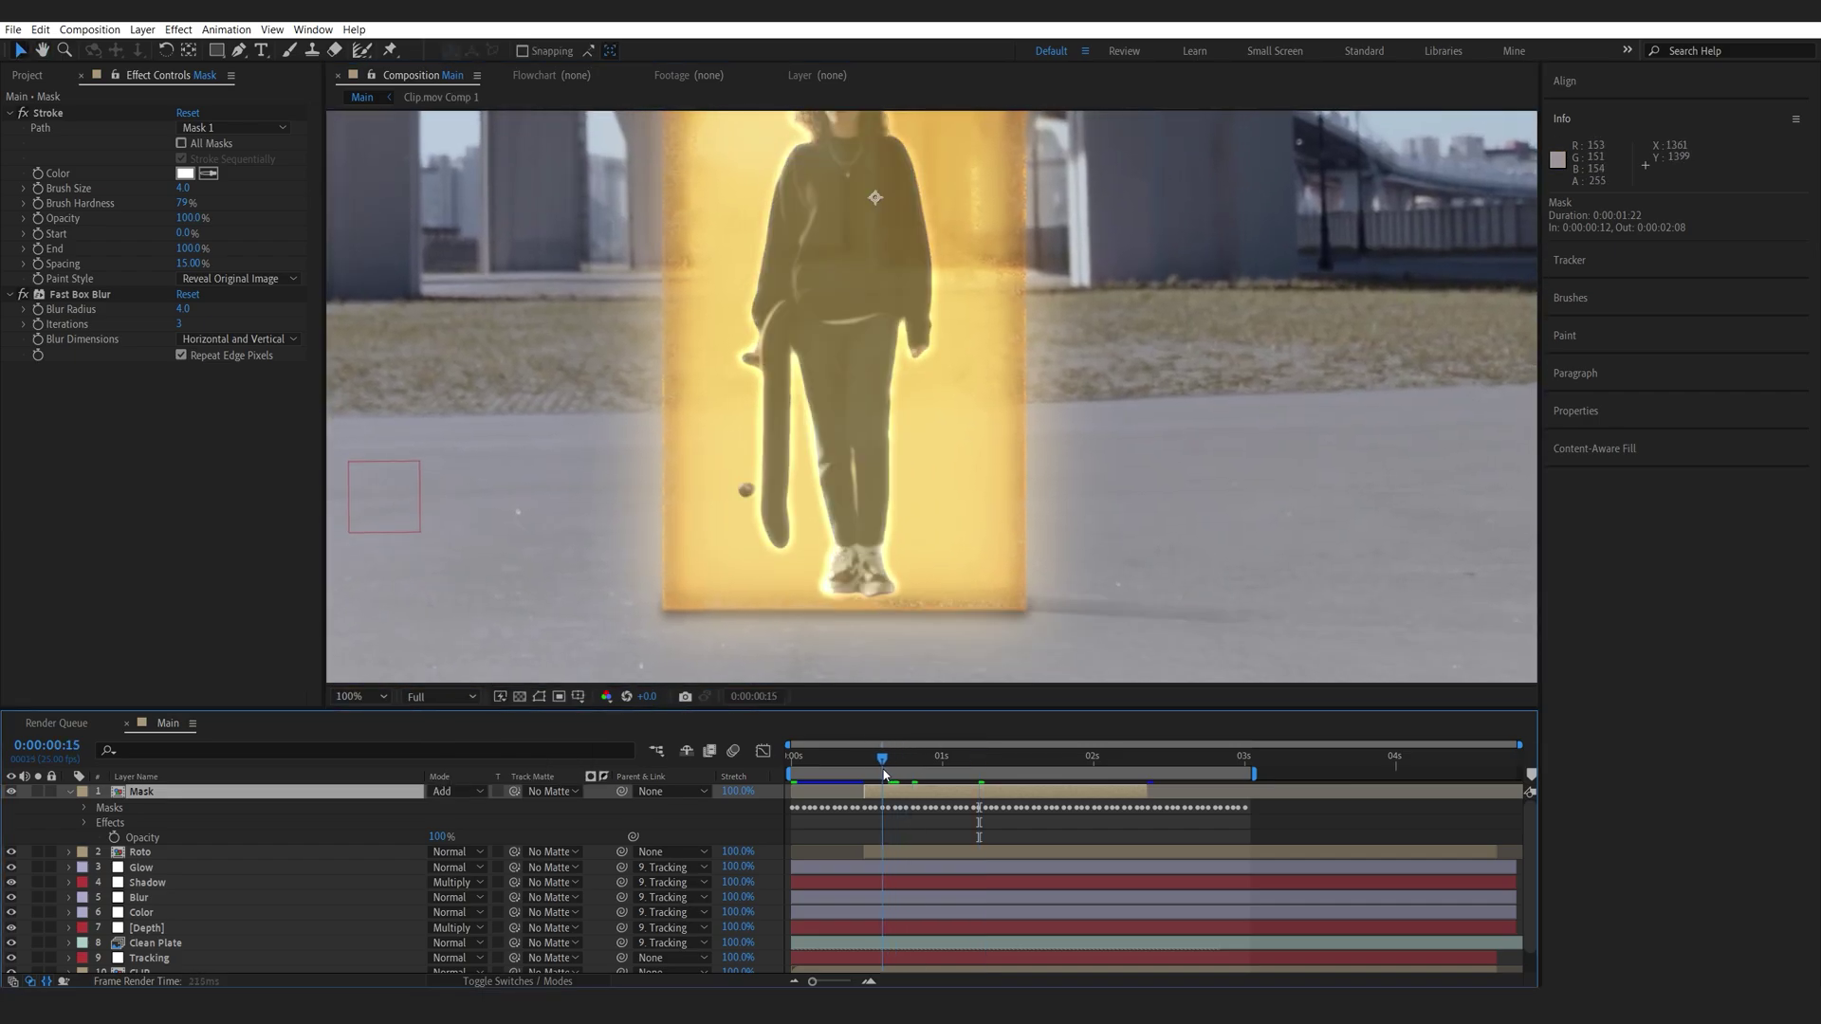
Start the Mask layer slightly earlier, keyframe its Opacity from 0% to 100% around the Roto fade-in, and check the result
drag(881, 778, 859, 793)
key(t)
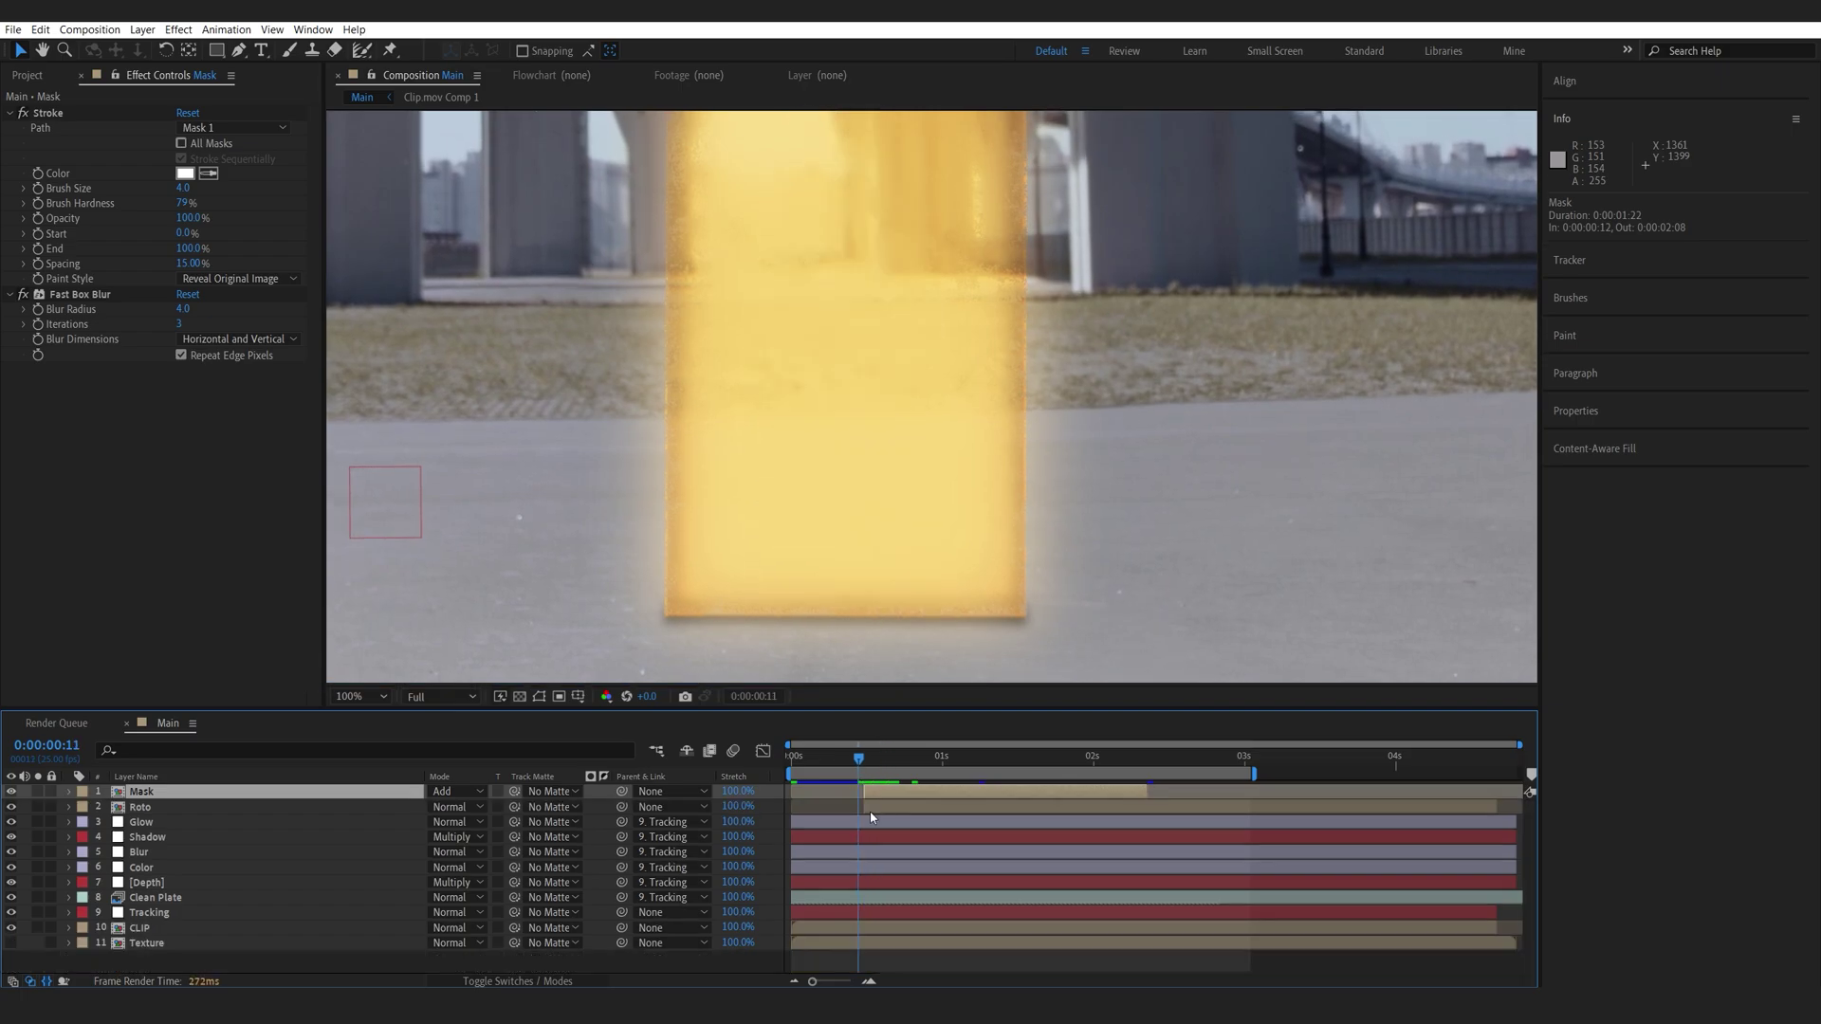
key(t)
drag(862, 795, 857, 795)
click(115, 808)
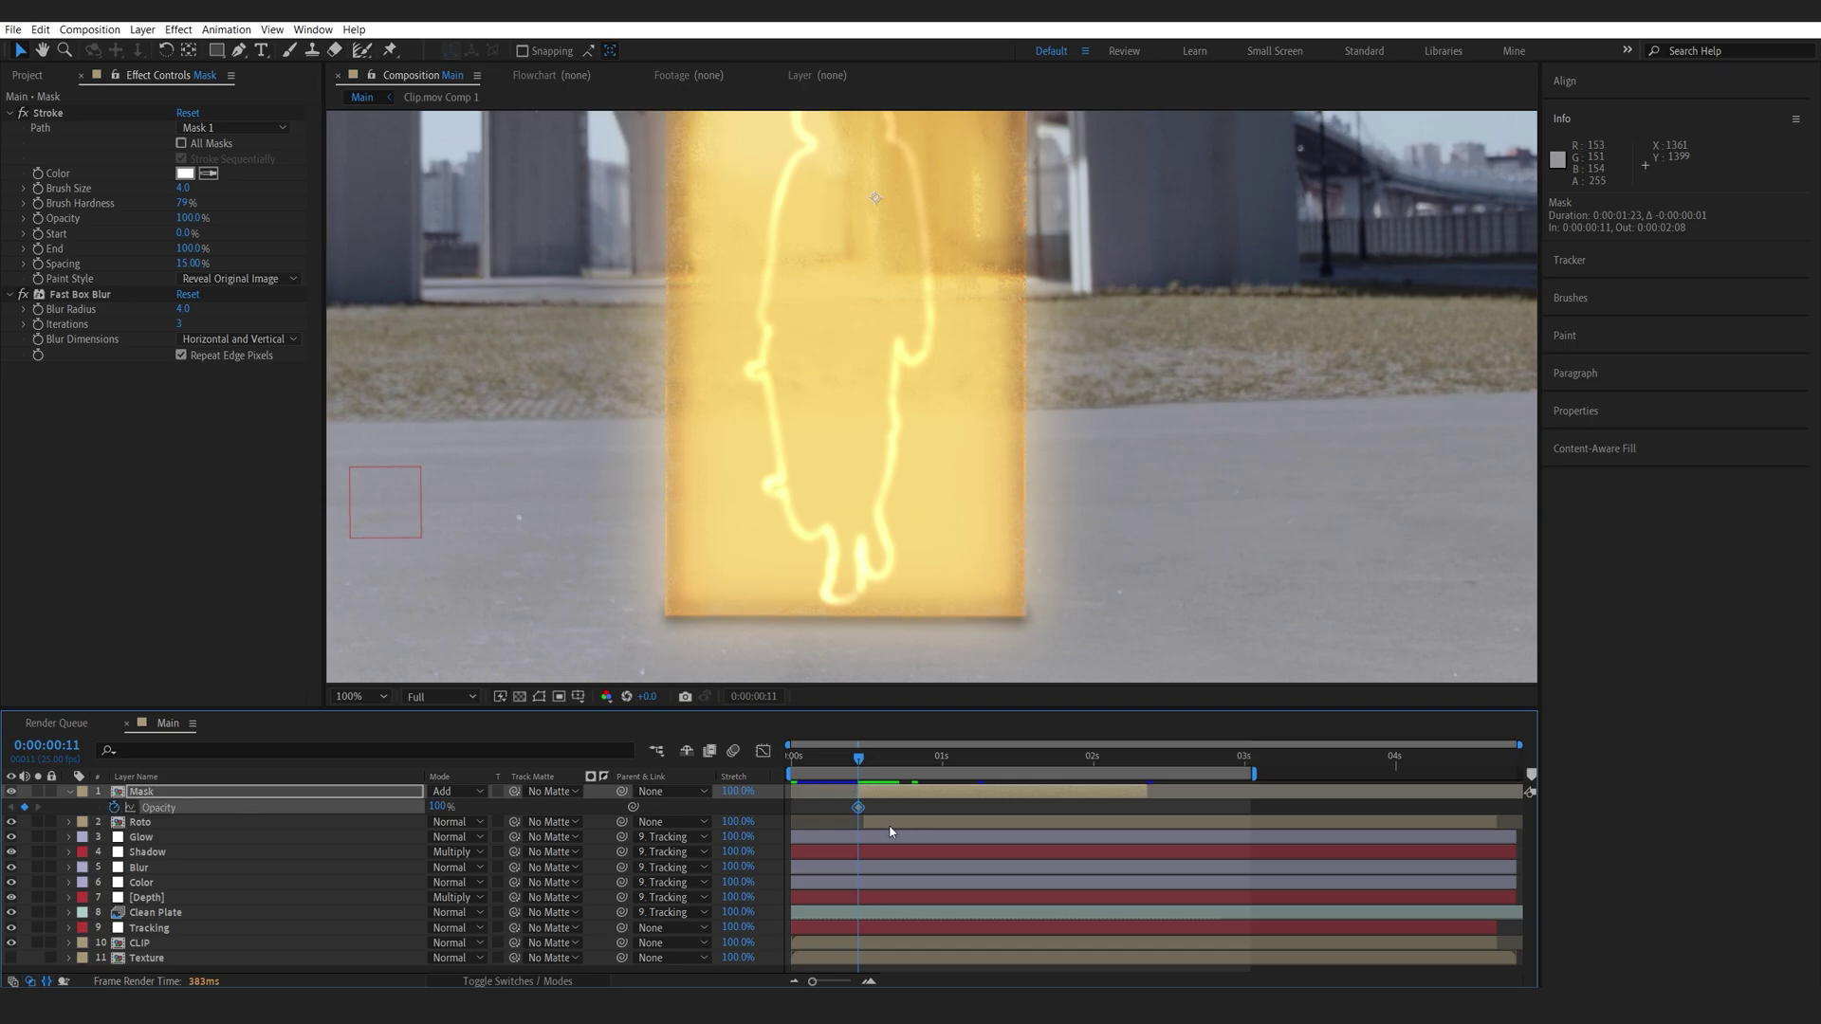
drag(866, 810, 897, 811)
drag(435, 807, 334, 807)
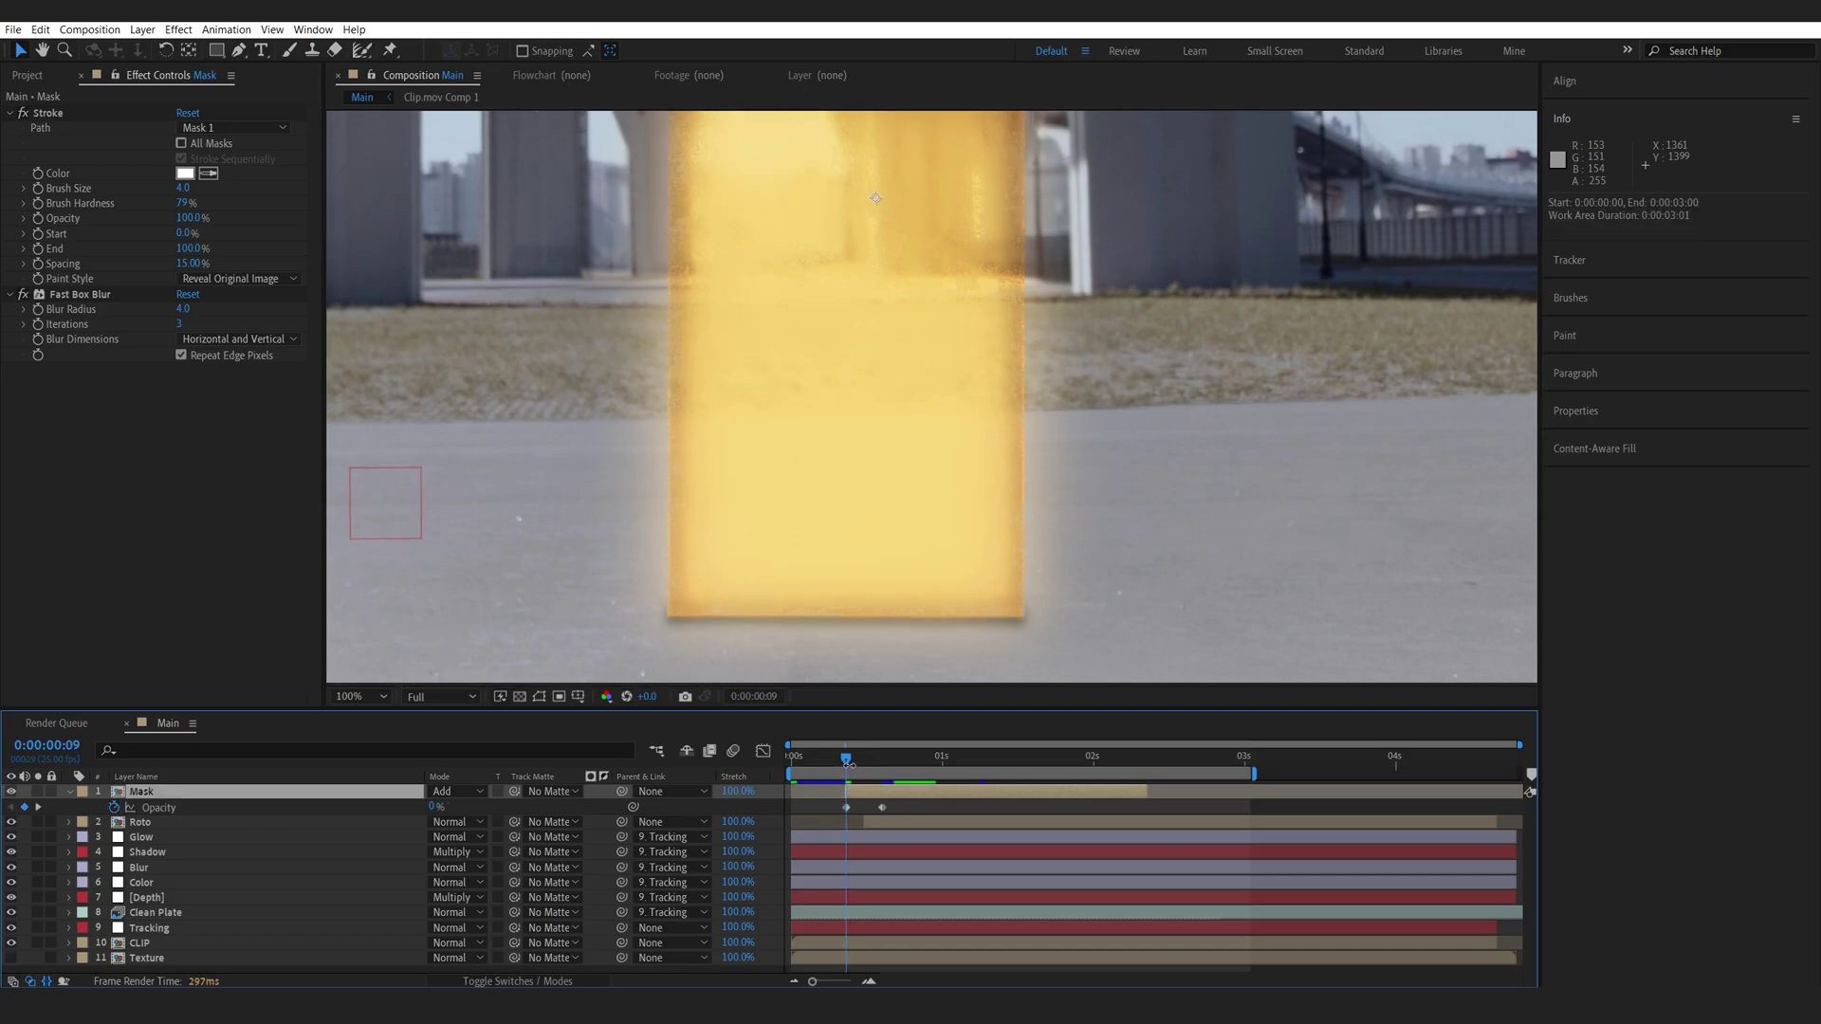
drag(847, 760, 871, 764)
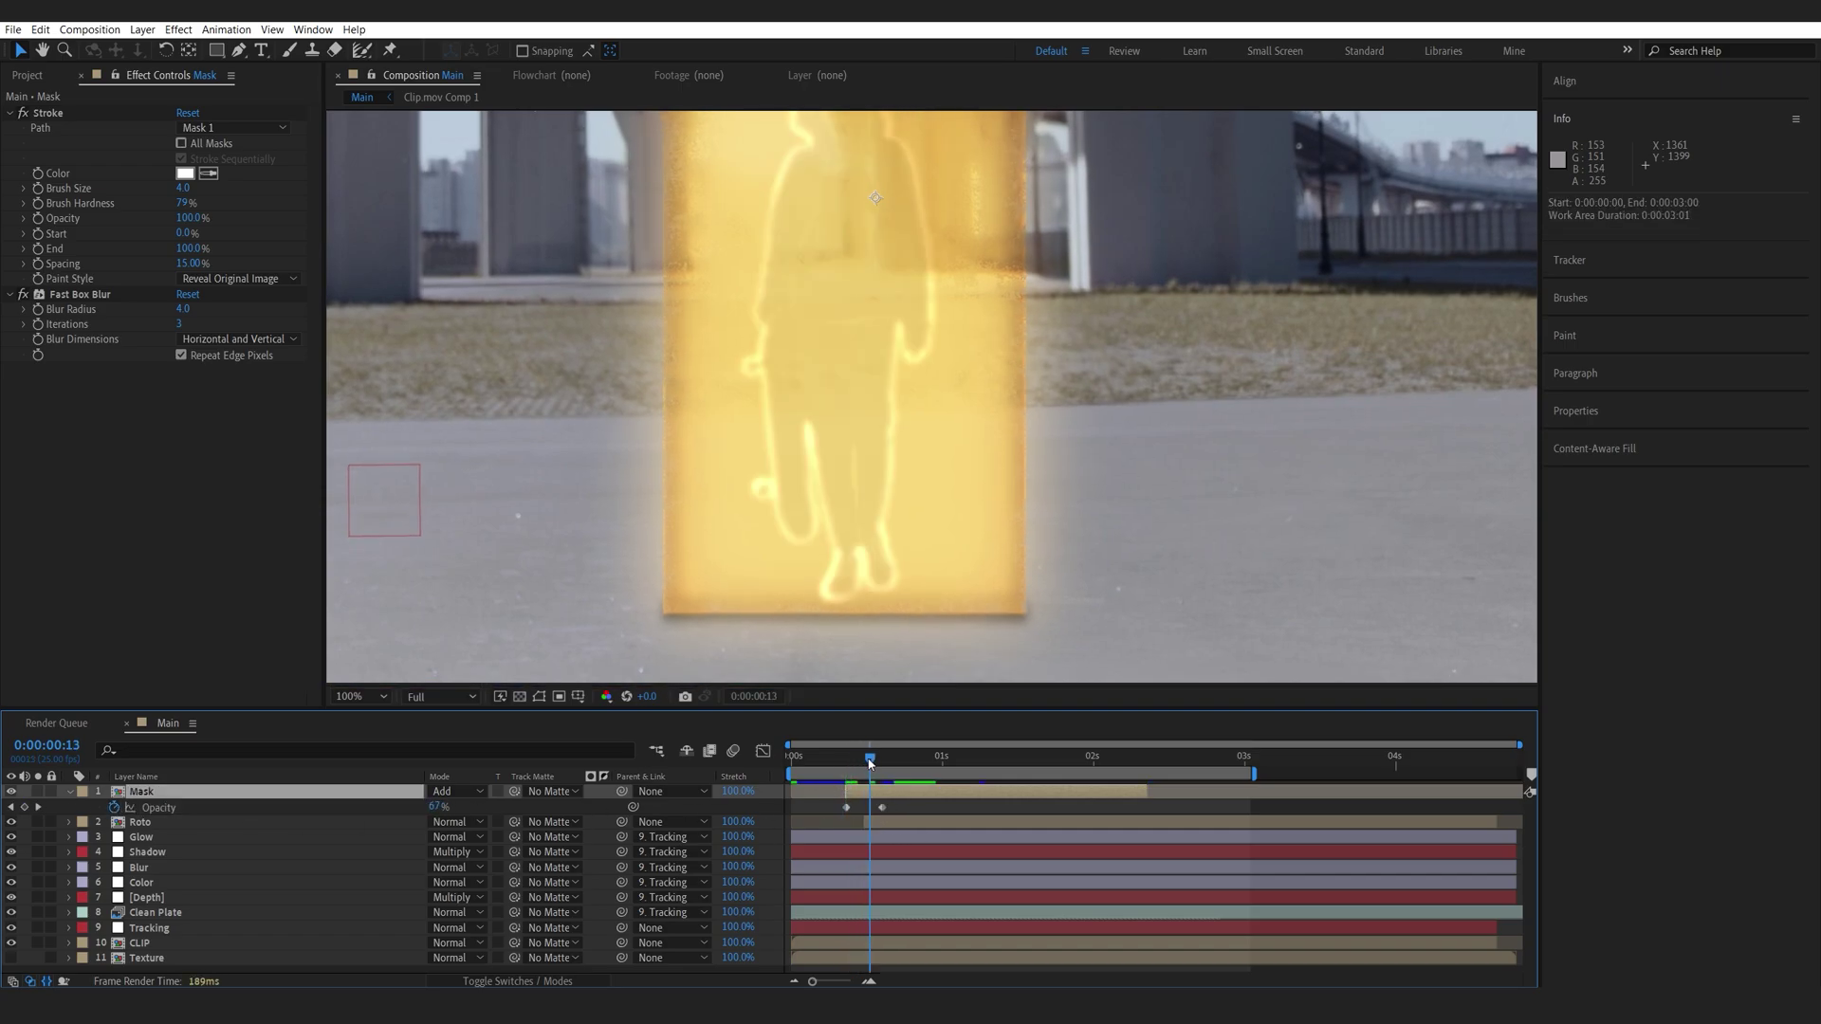
scroll(804, 235, down, 2)
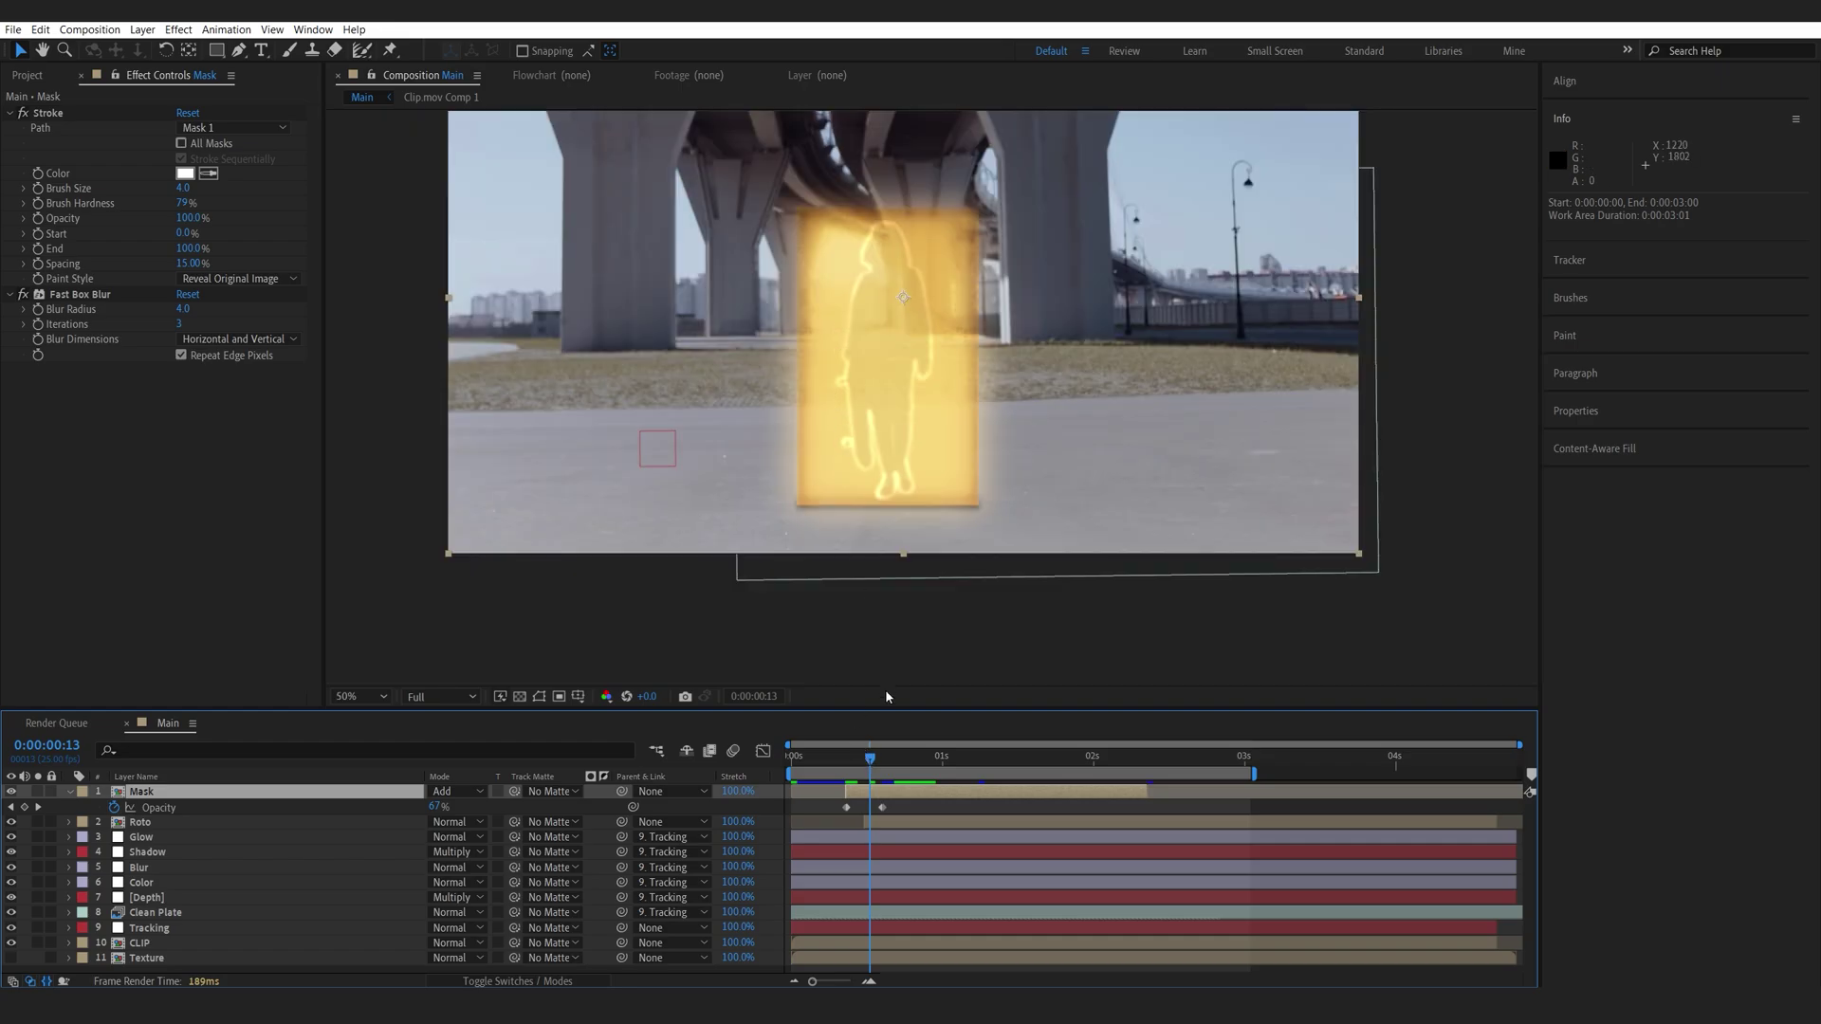
Keyframe the Mask layer's Blur Radius from 4 at 0:00:01:00 to 6 at 0:00:02:01 and check the outline's appearance
drag(892, 770, 943, 770)
click(97, 314)
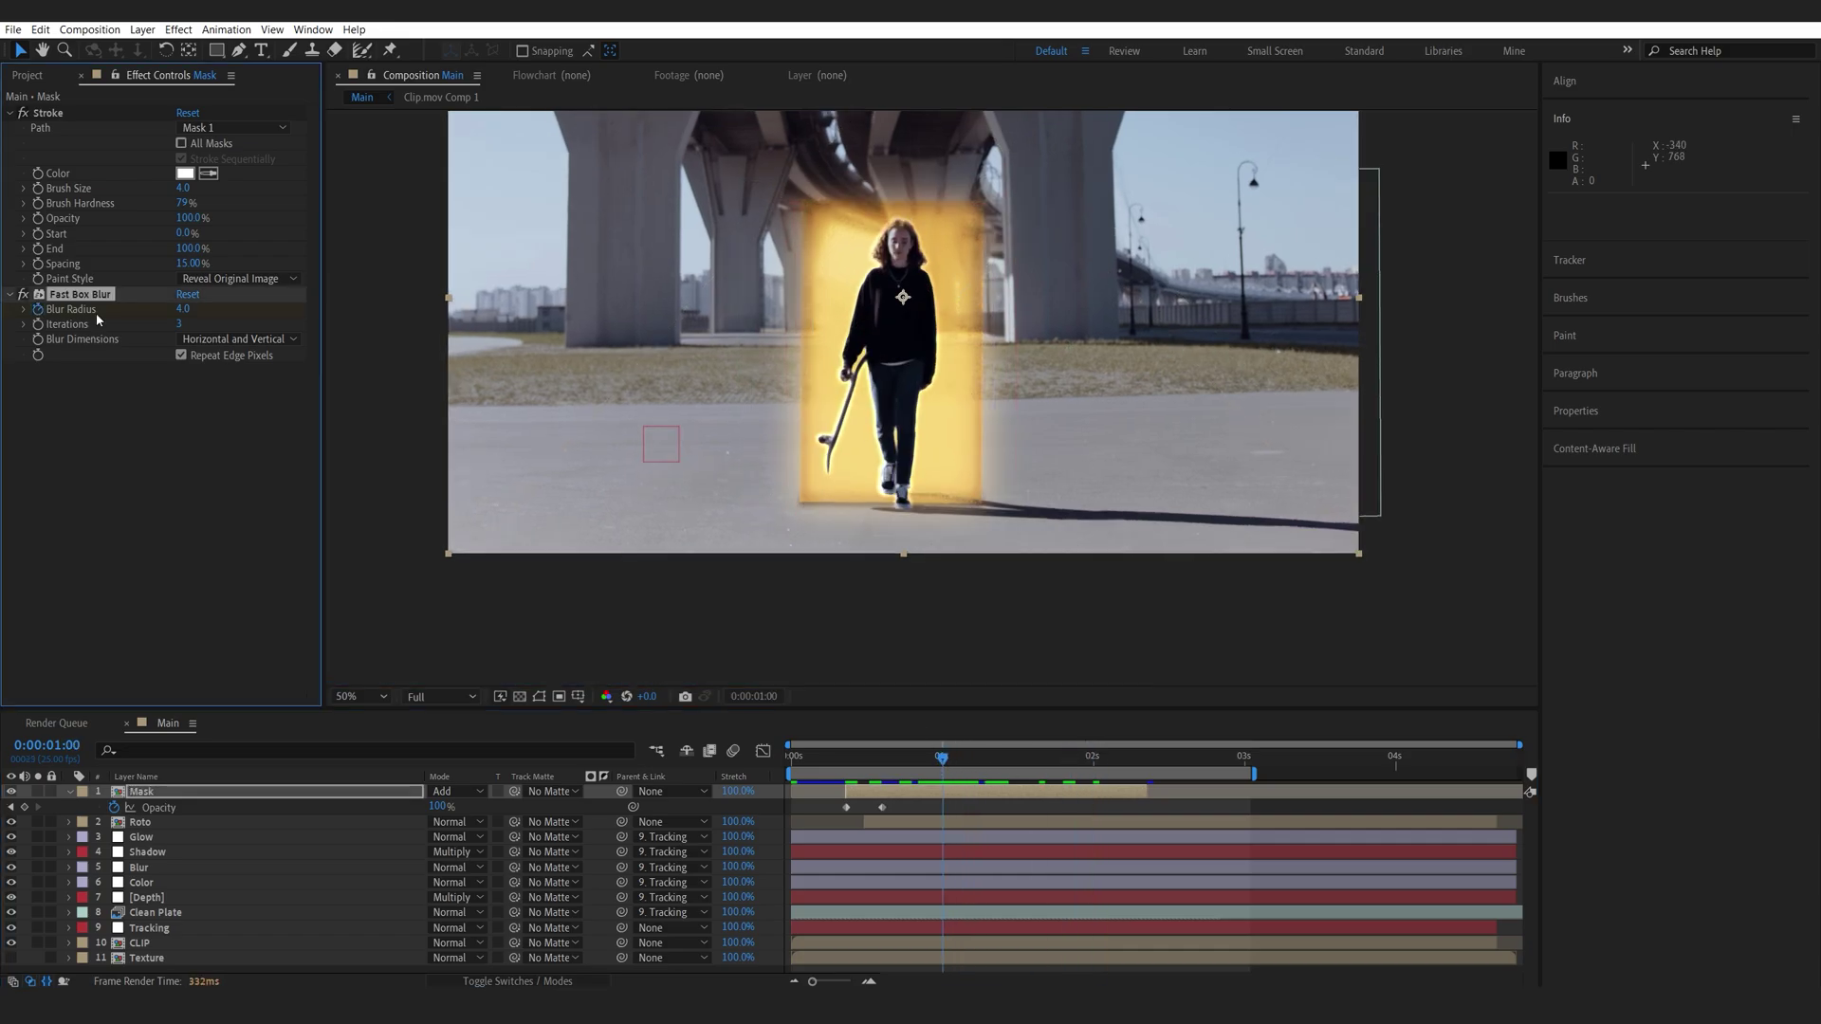
click(1100, 763)
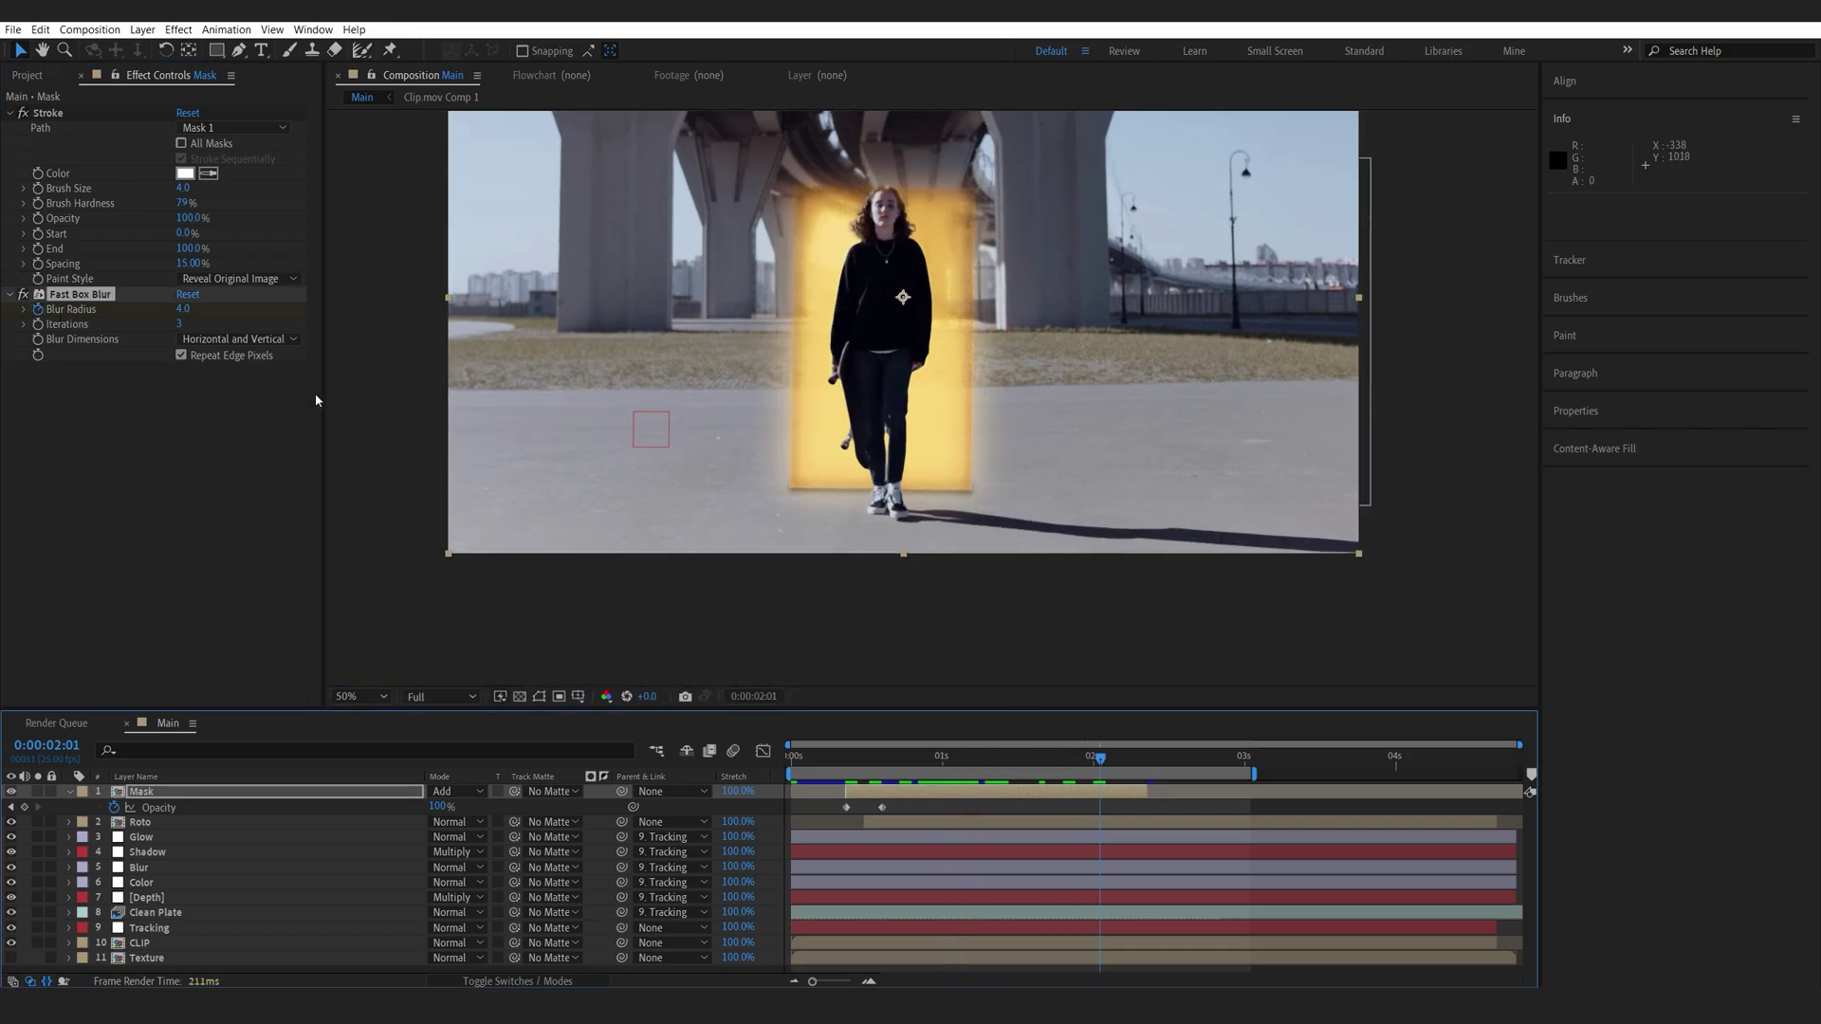
click(202, 310)
key(Return)
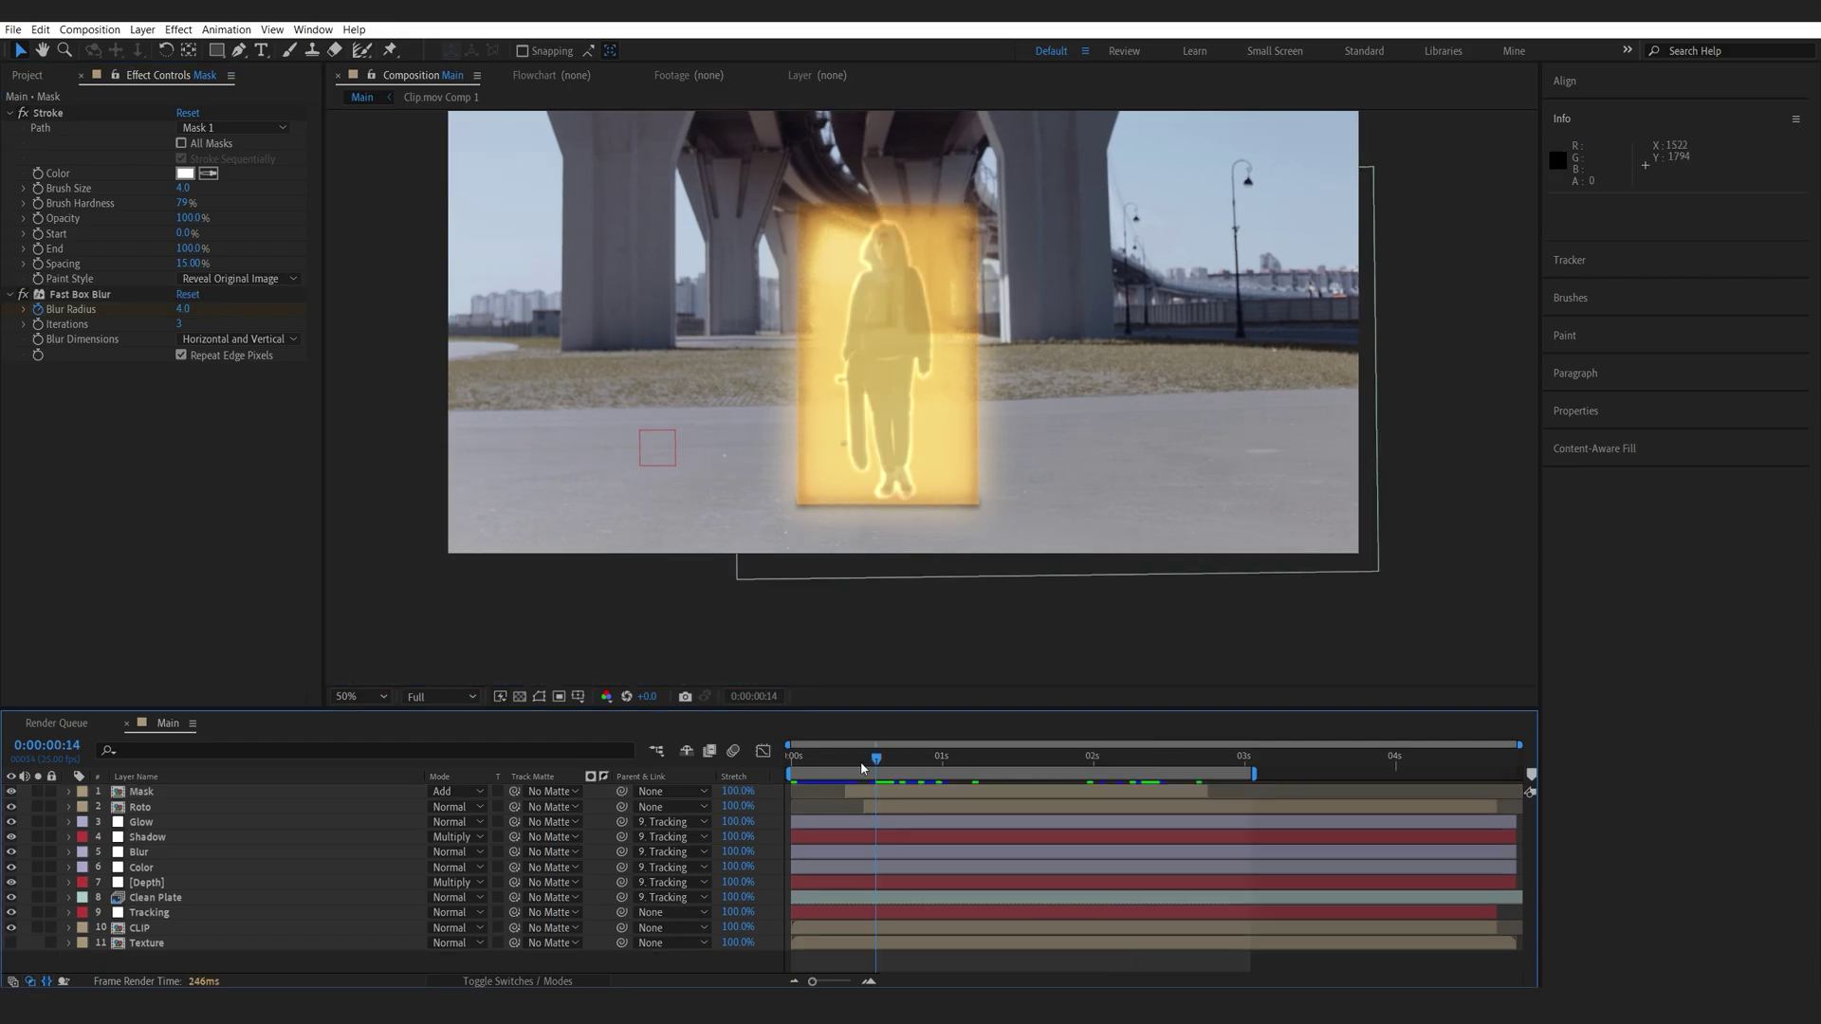
mouse_move(862, 764)
mouse_down()
mouse_move(904, 761)
mouse_move(876, 764)
mouse_up()
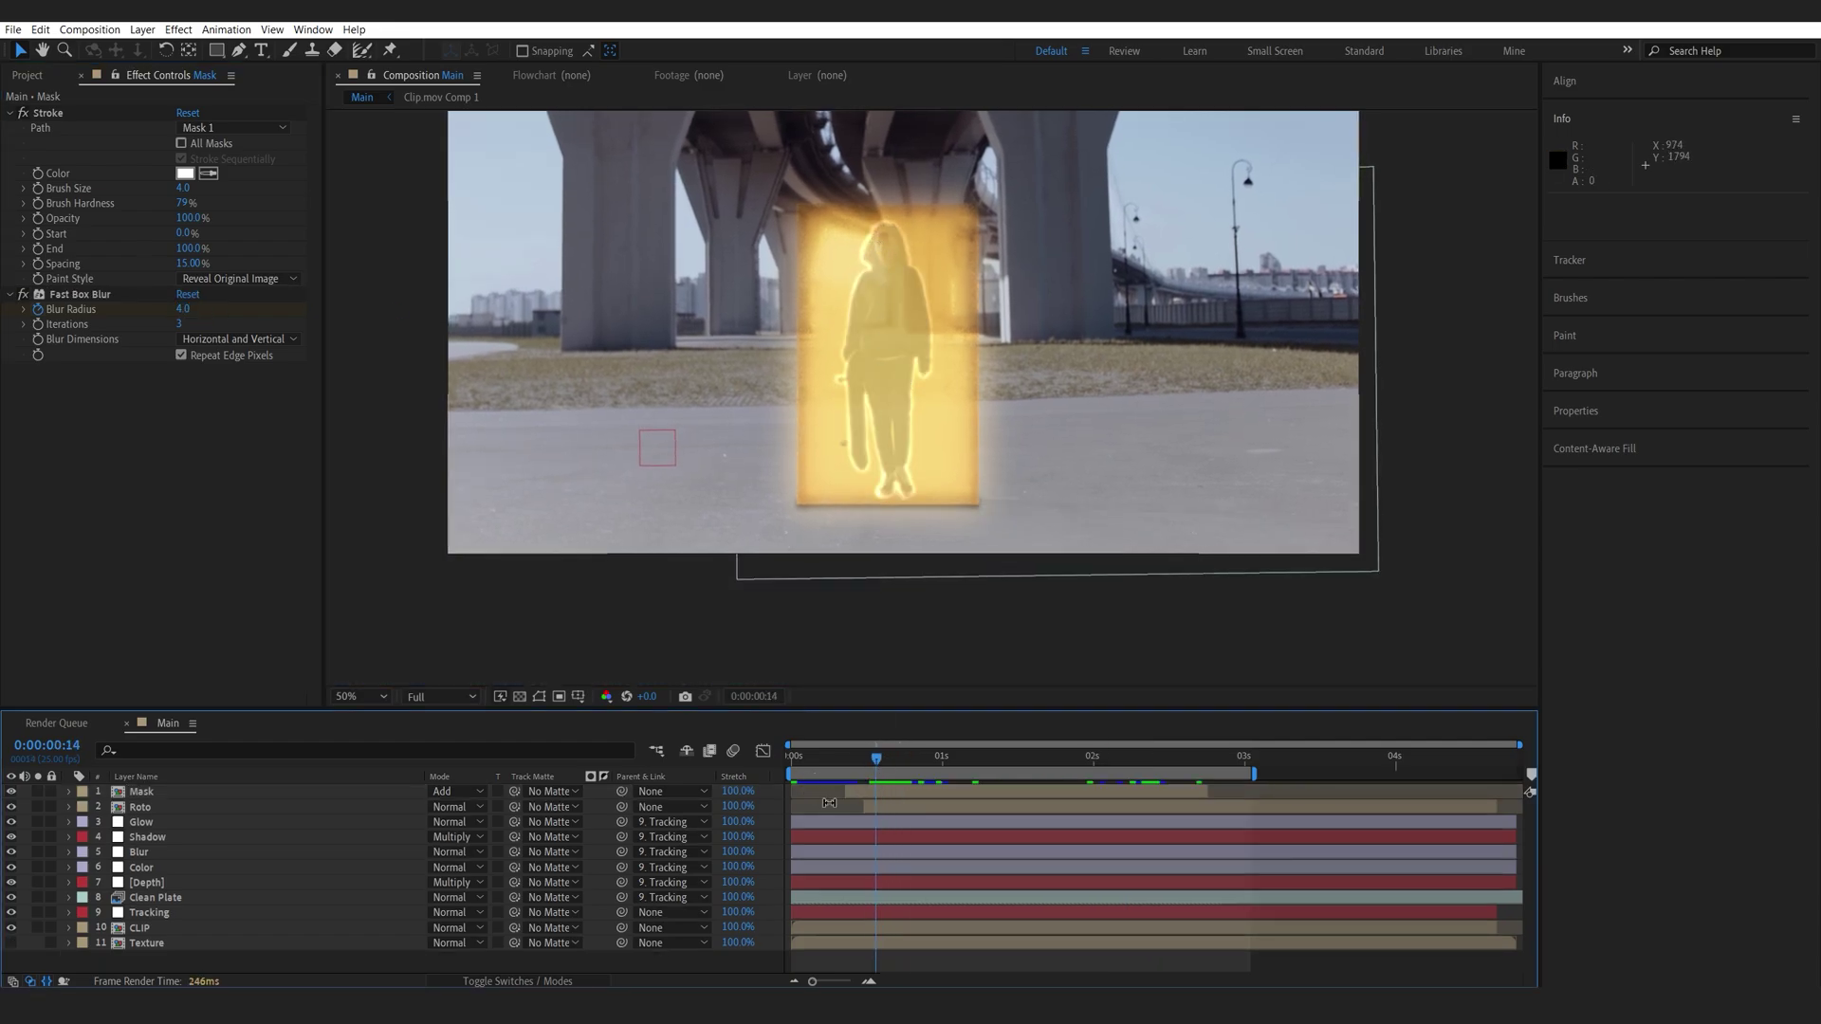
Add a new adjustment layer above all the others and name it Displace
right_click(774, 789)
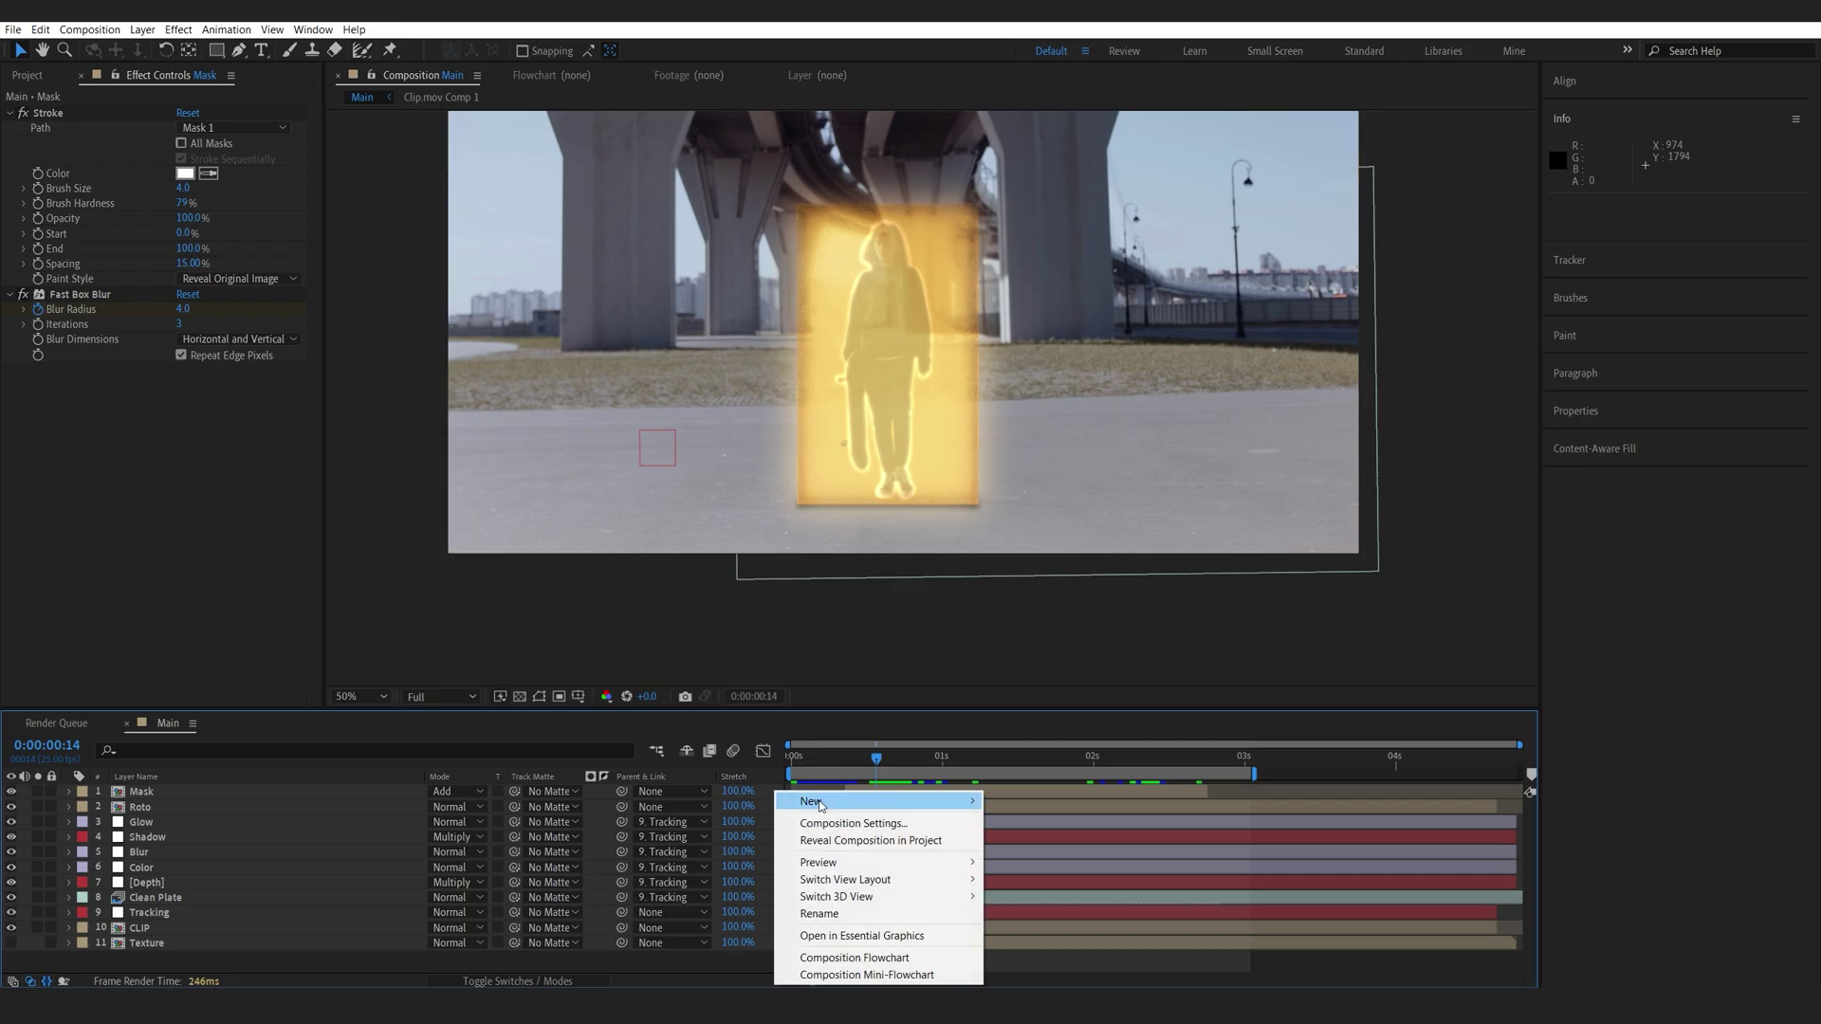
mouse_move(806, 796)
click(1074, 922)
key(Return)
text(Displace)
key(Return)
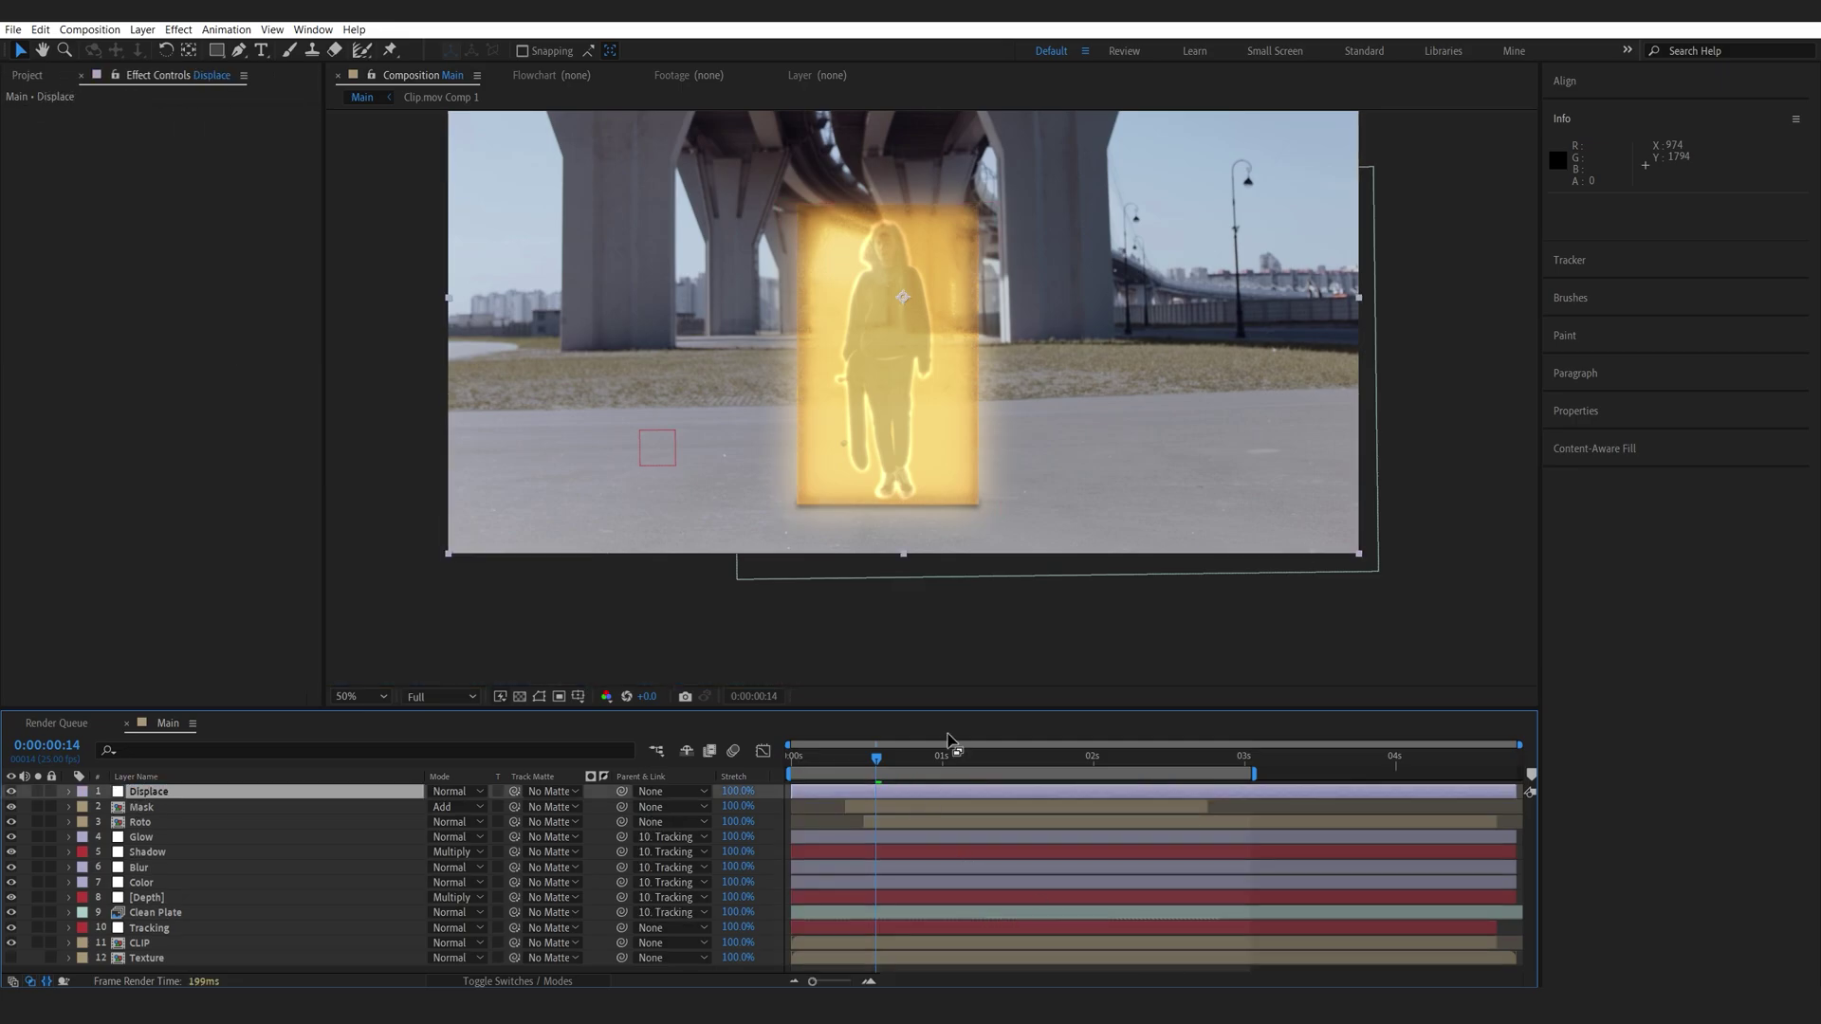
Copy all eight animated masks from the Mask layer onto the Displace layer at 0:00:00:00
key(Home)
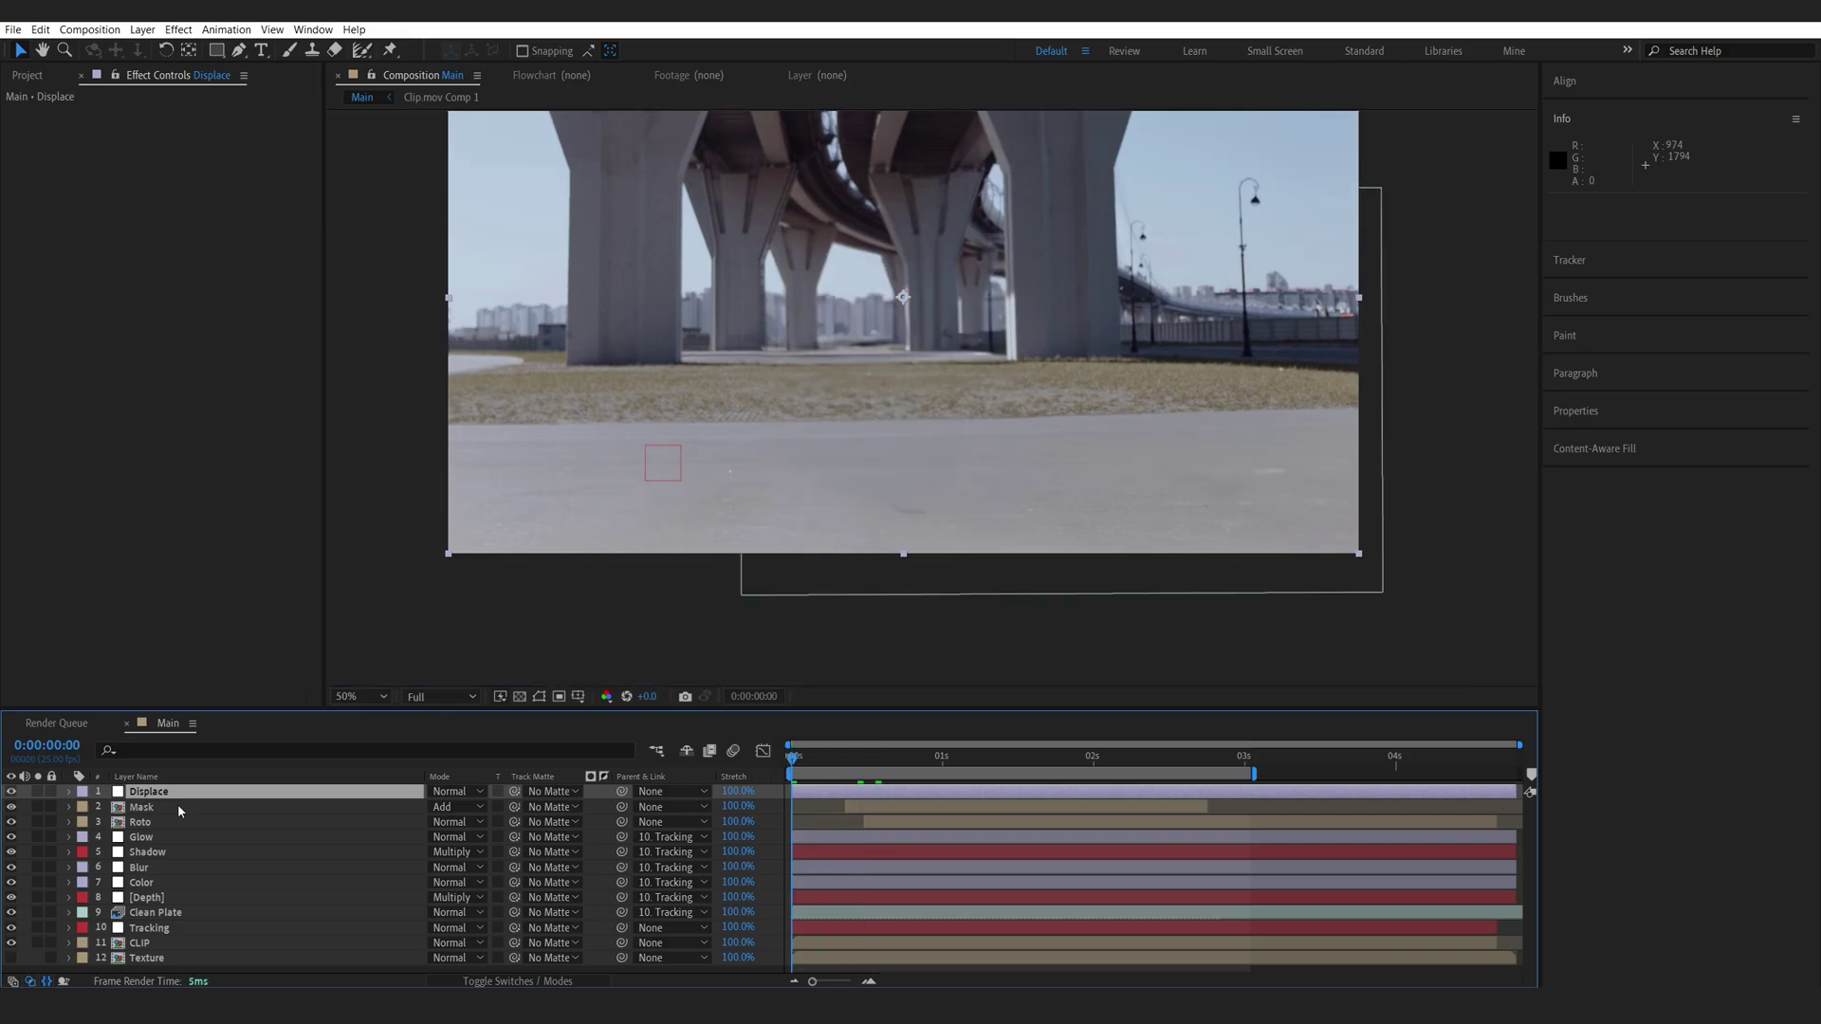
click(179, 808)
key(m)
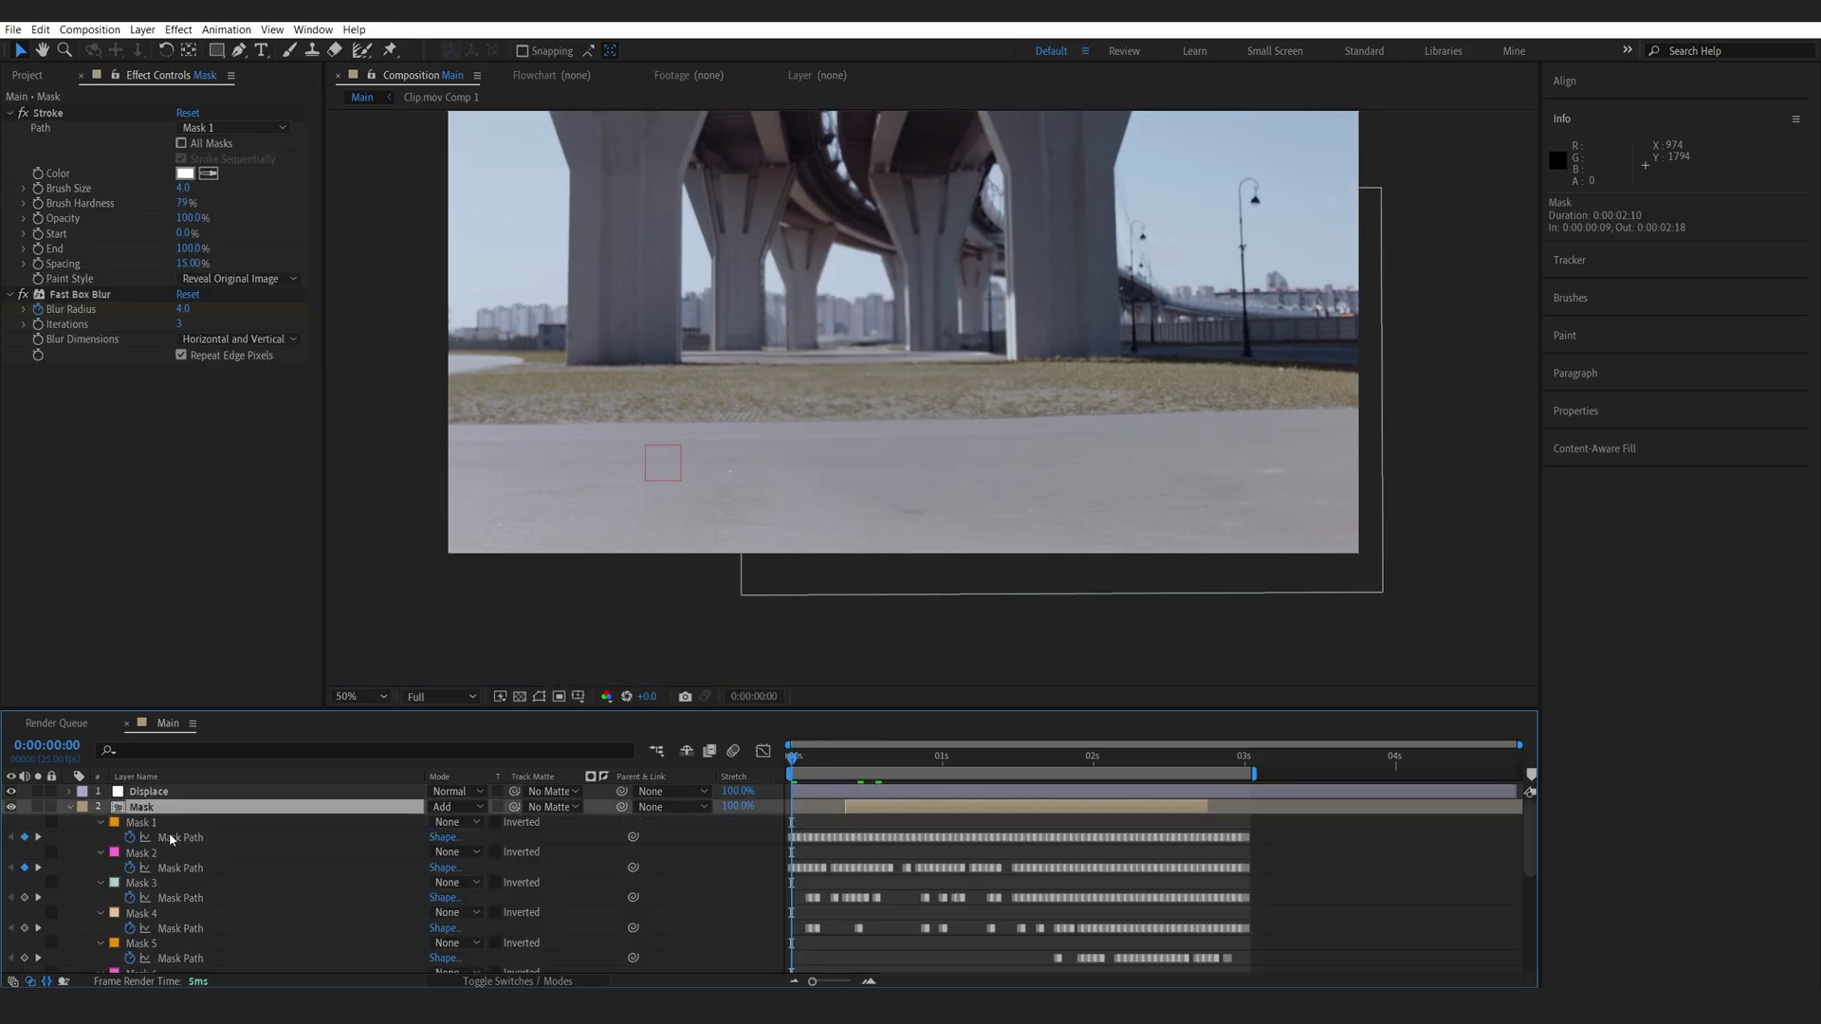
click(147, 822)
scroll(188, 875, down, 3)
shift+click(134, 899)
scroll(332, 863, up, 3)
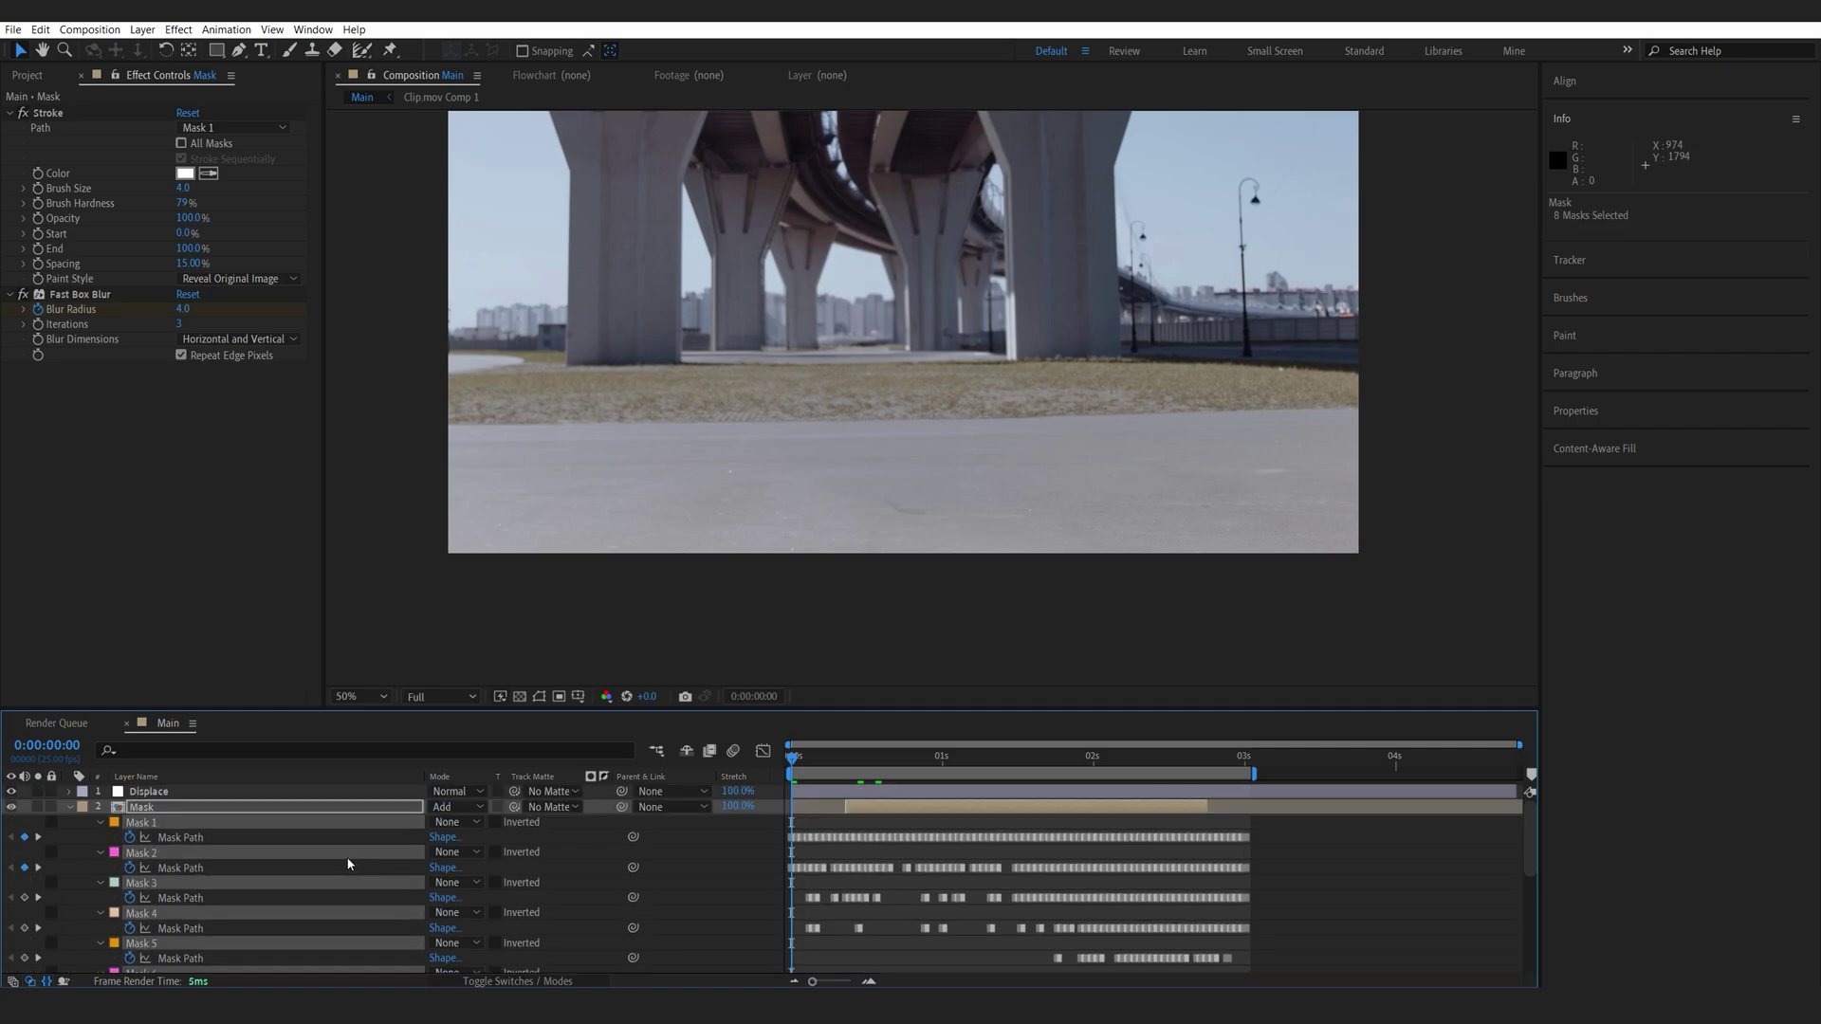
click(158, 792)
Show mask and shape paths in the composition view and collapse the Mask layer's properties
click(846, 762)
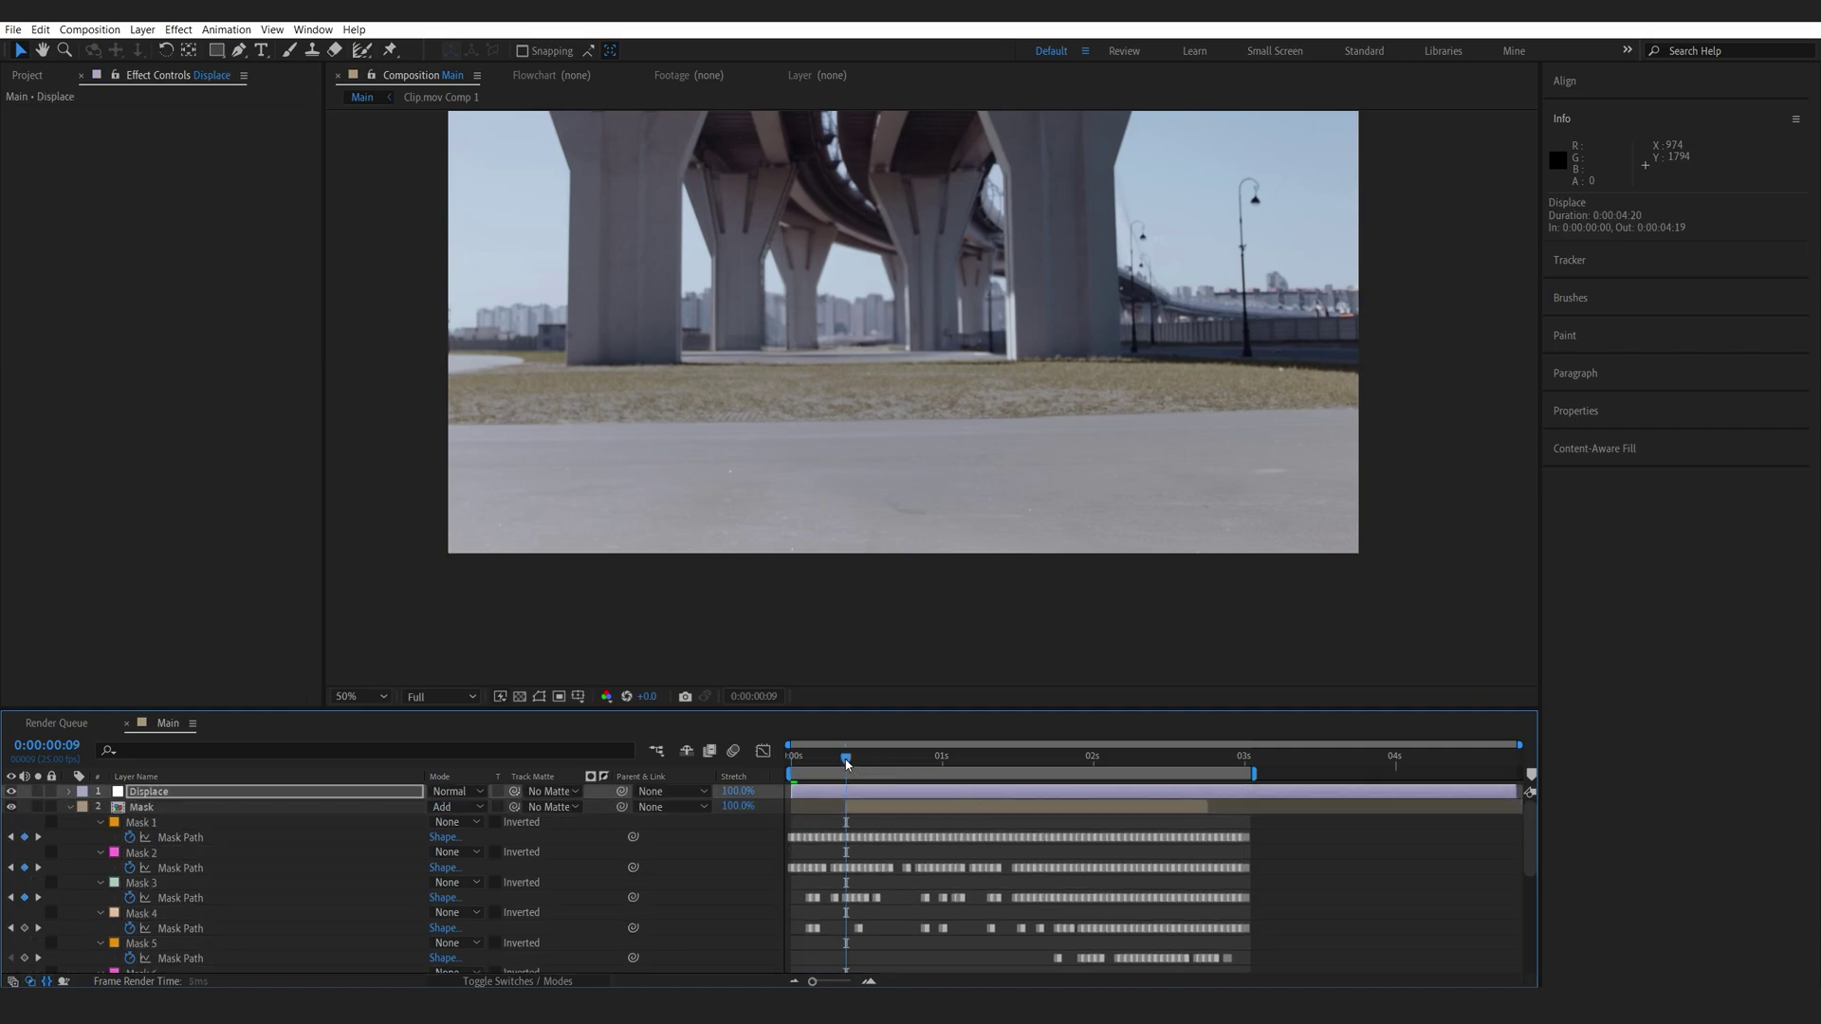
click(539, 697)
click(68, 807)
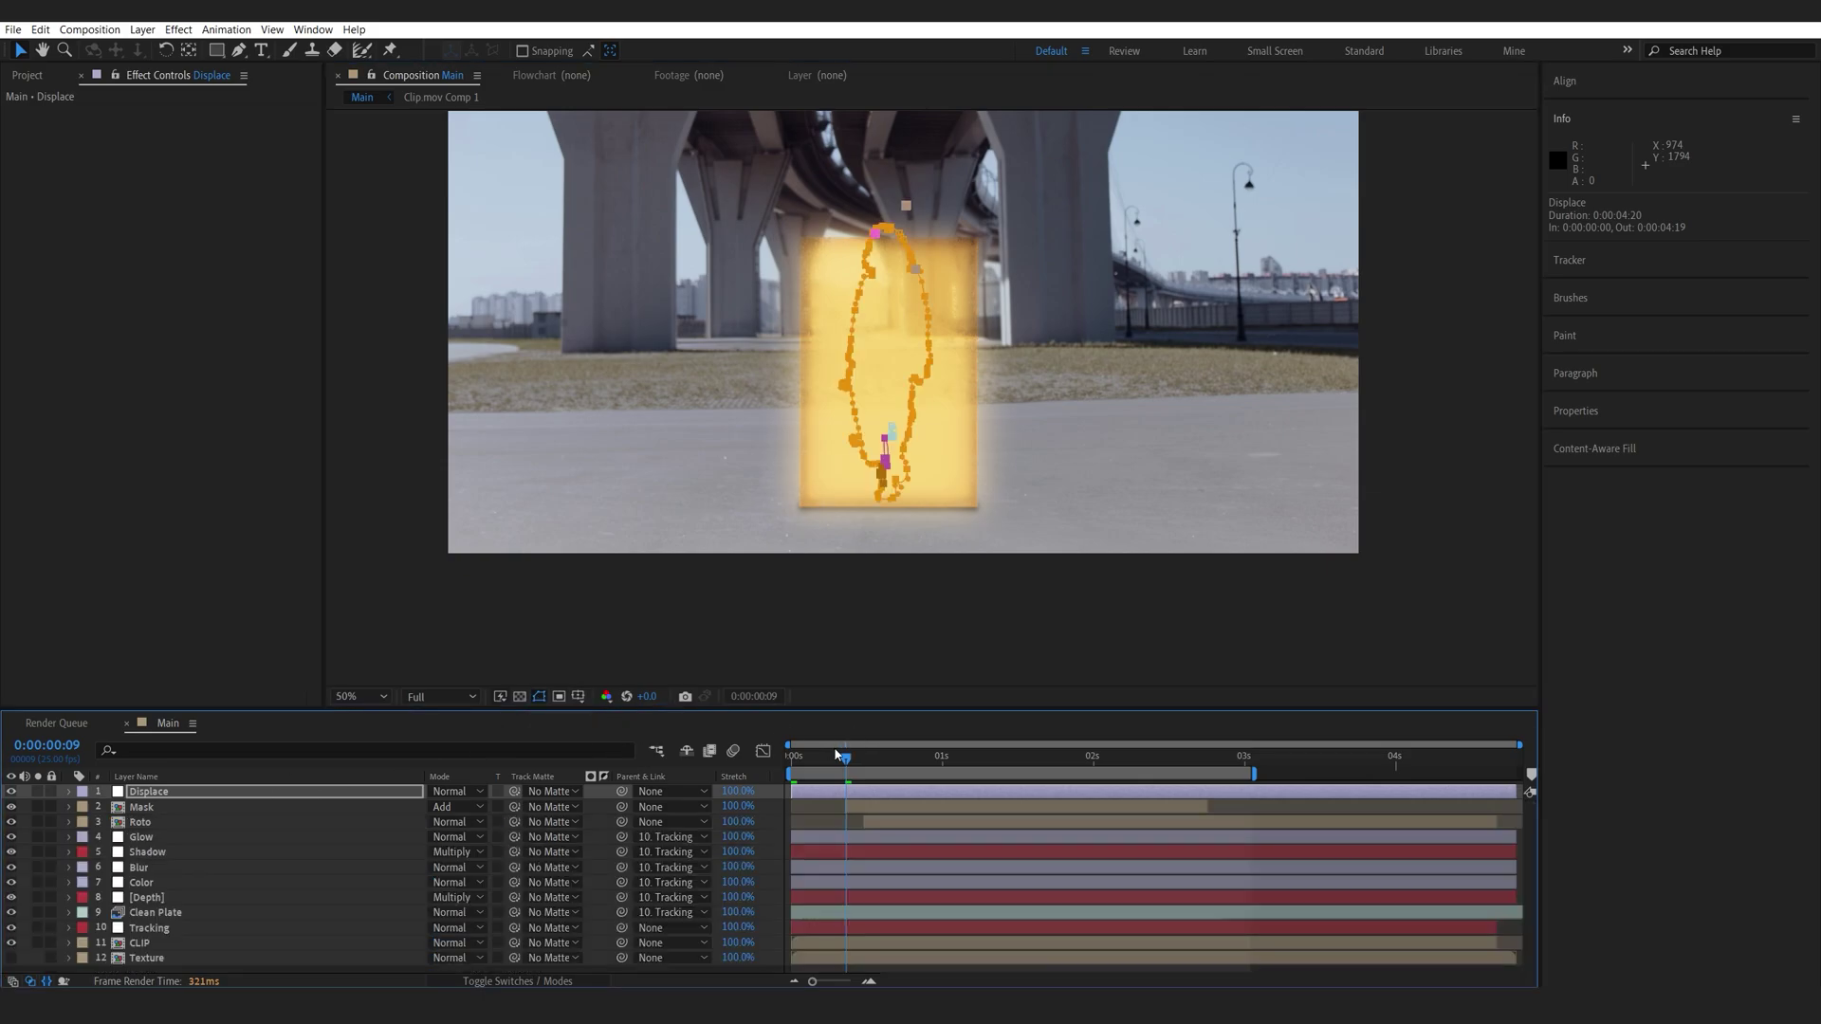
Apply the Turbulent Displace effect to the Displace layer
drag(865, 770, 905, 770)
click(865, 771)
key(ctrl+space)
text(tu)
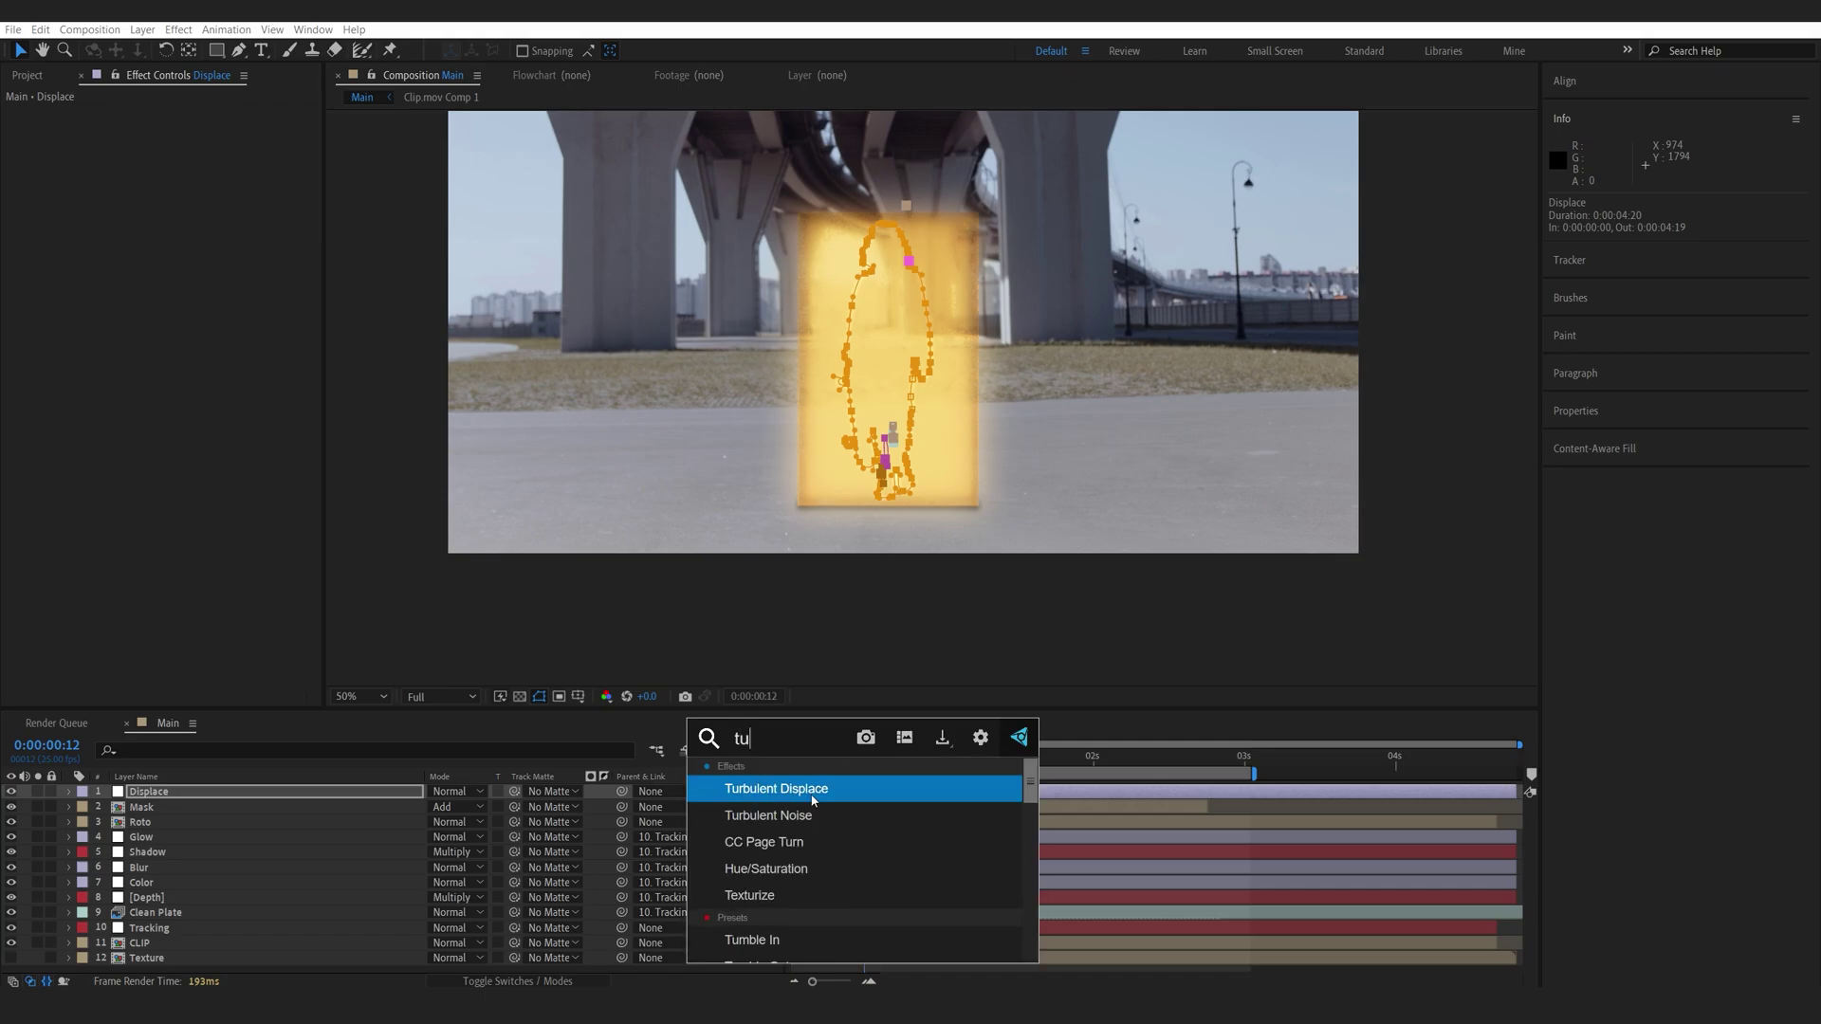
click(812, 794)
Set the Displace layer's Mask 1 mode to Add and delete Masks 2 through 8
key(u)
click(142, 836)
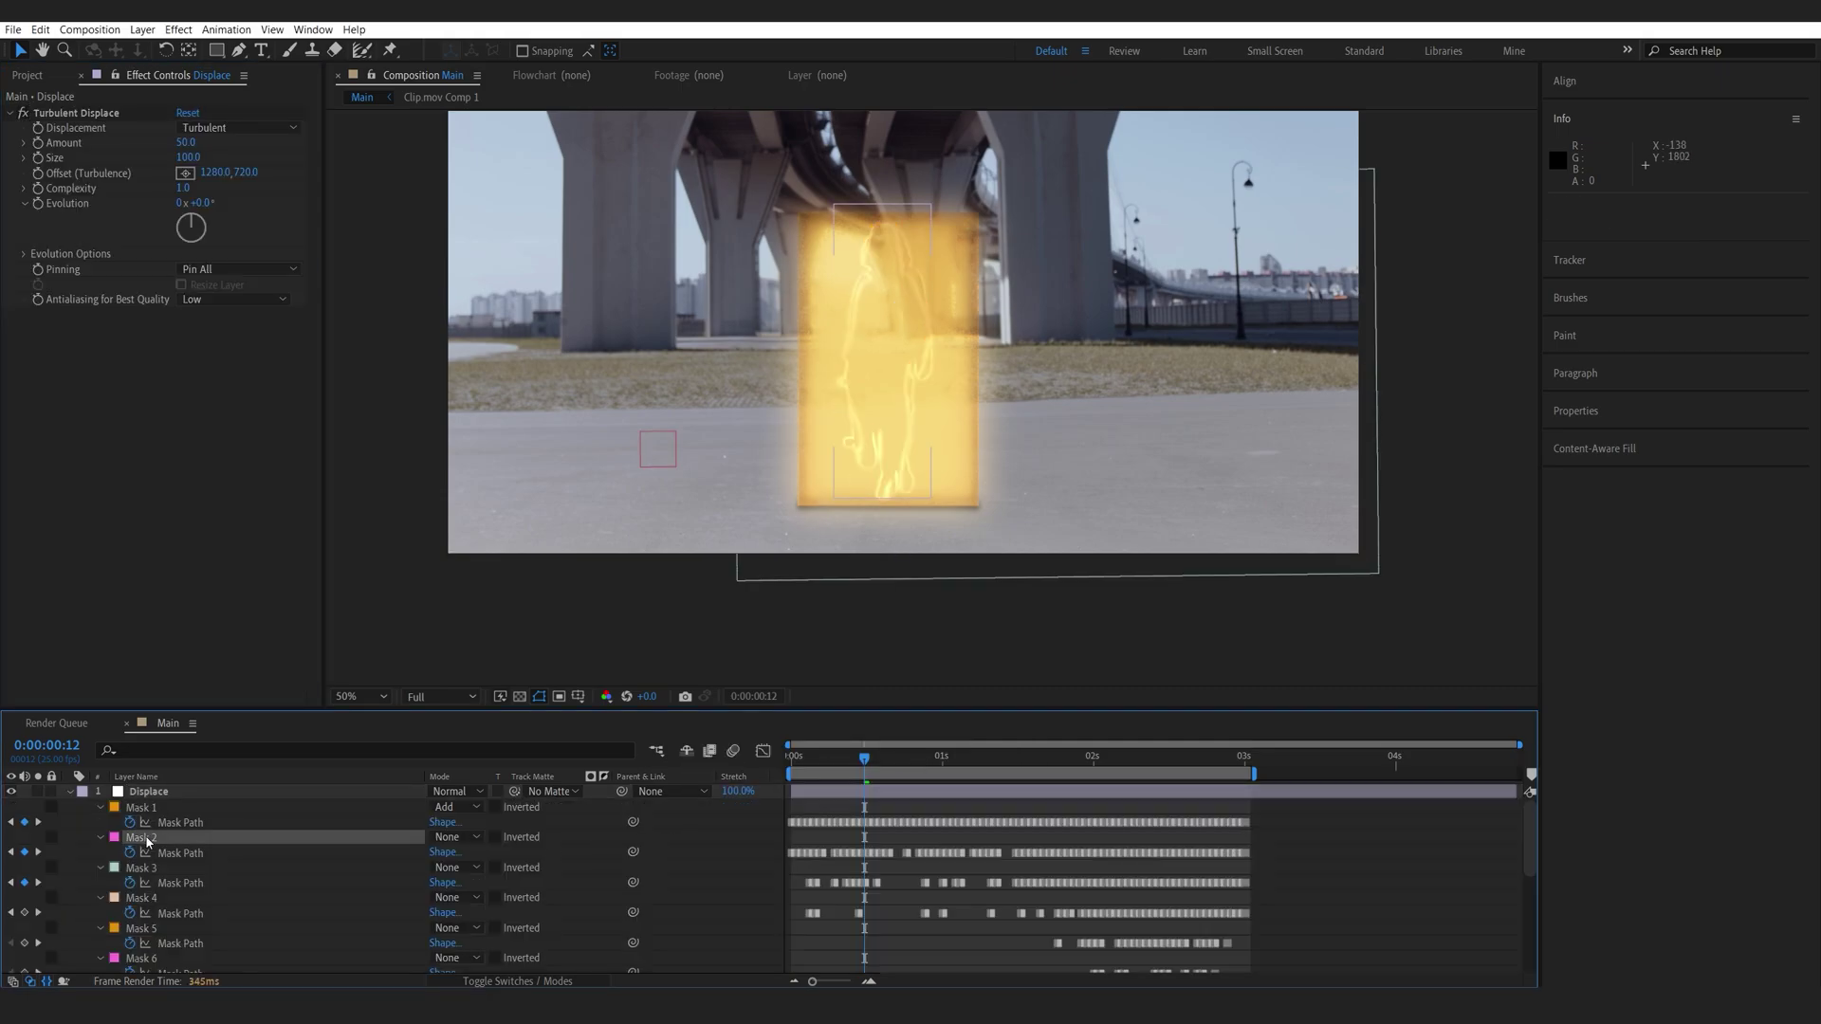
scroll(186, 880, down, 2)
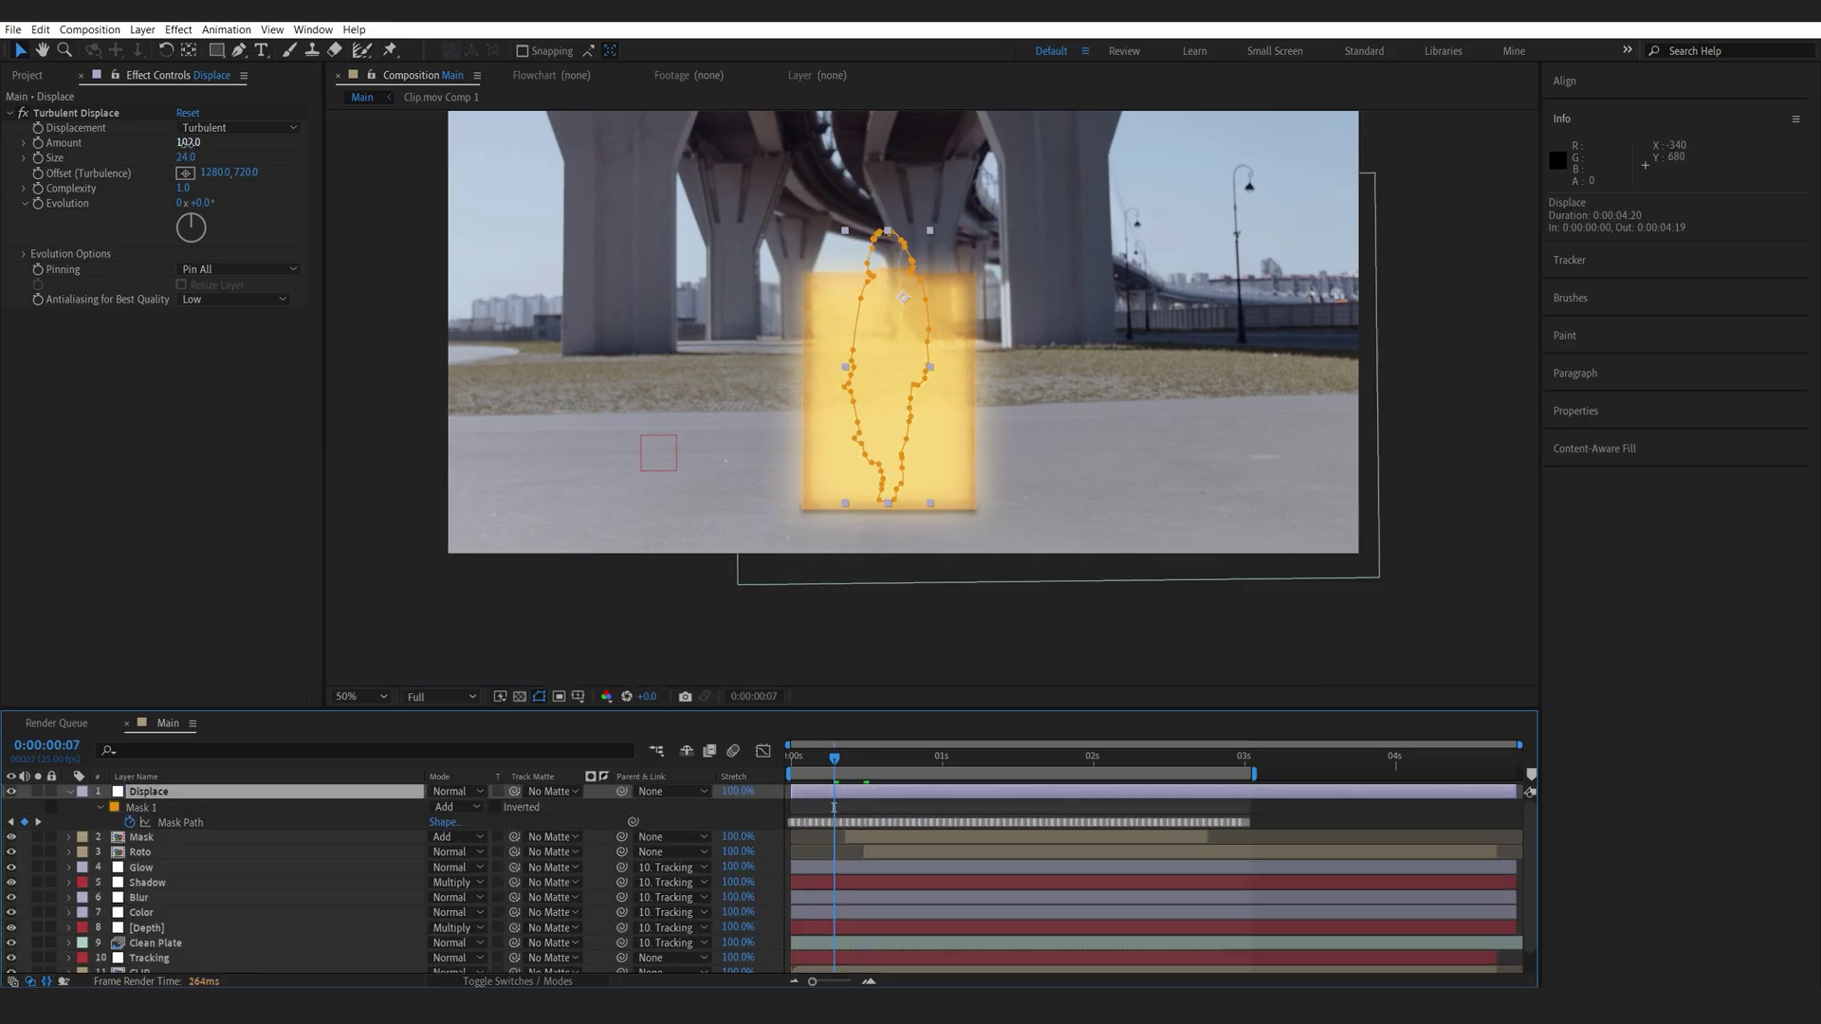
Set Turbulent Displace Size to 24 and keyframe its Amount from 0 at 0:00:00:07 to 100 around 0:00:00:13
click(186, 142)
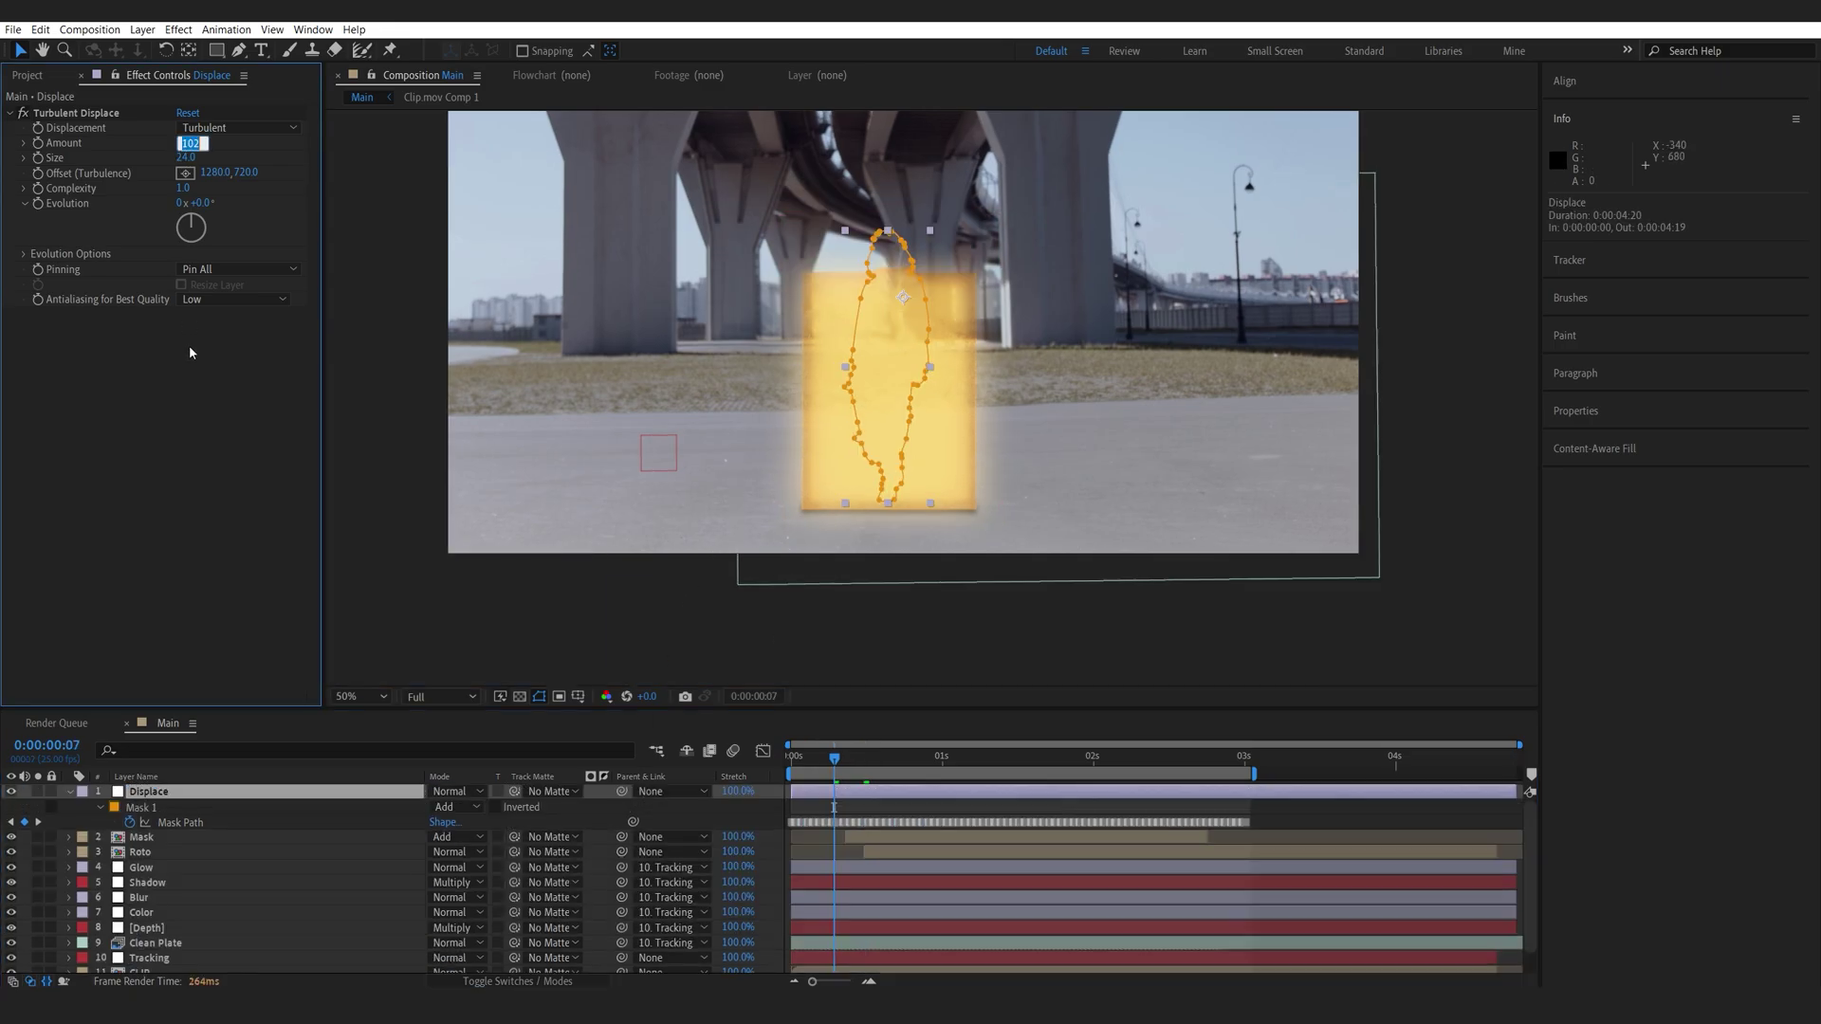
text(0)
key(Return)
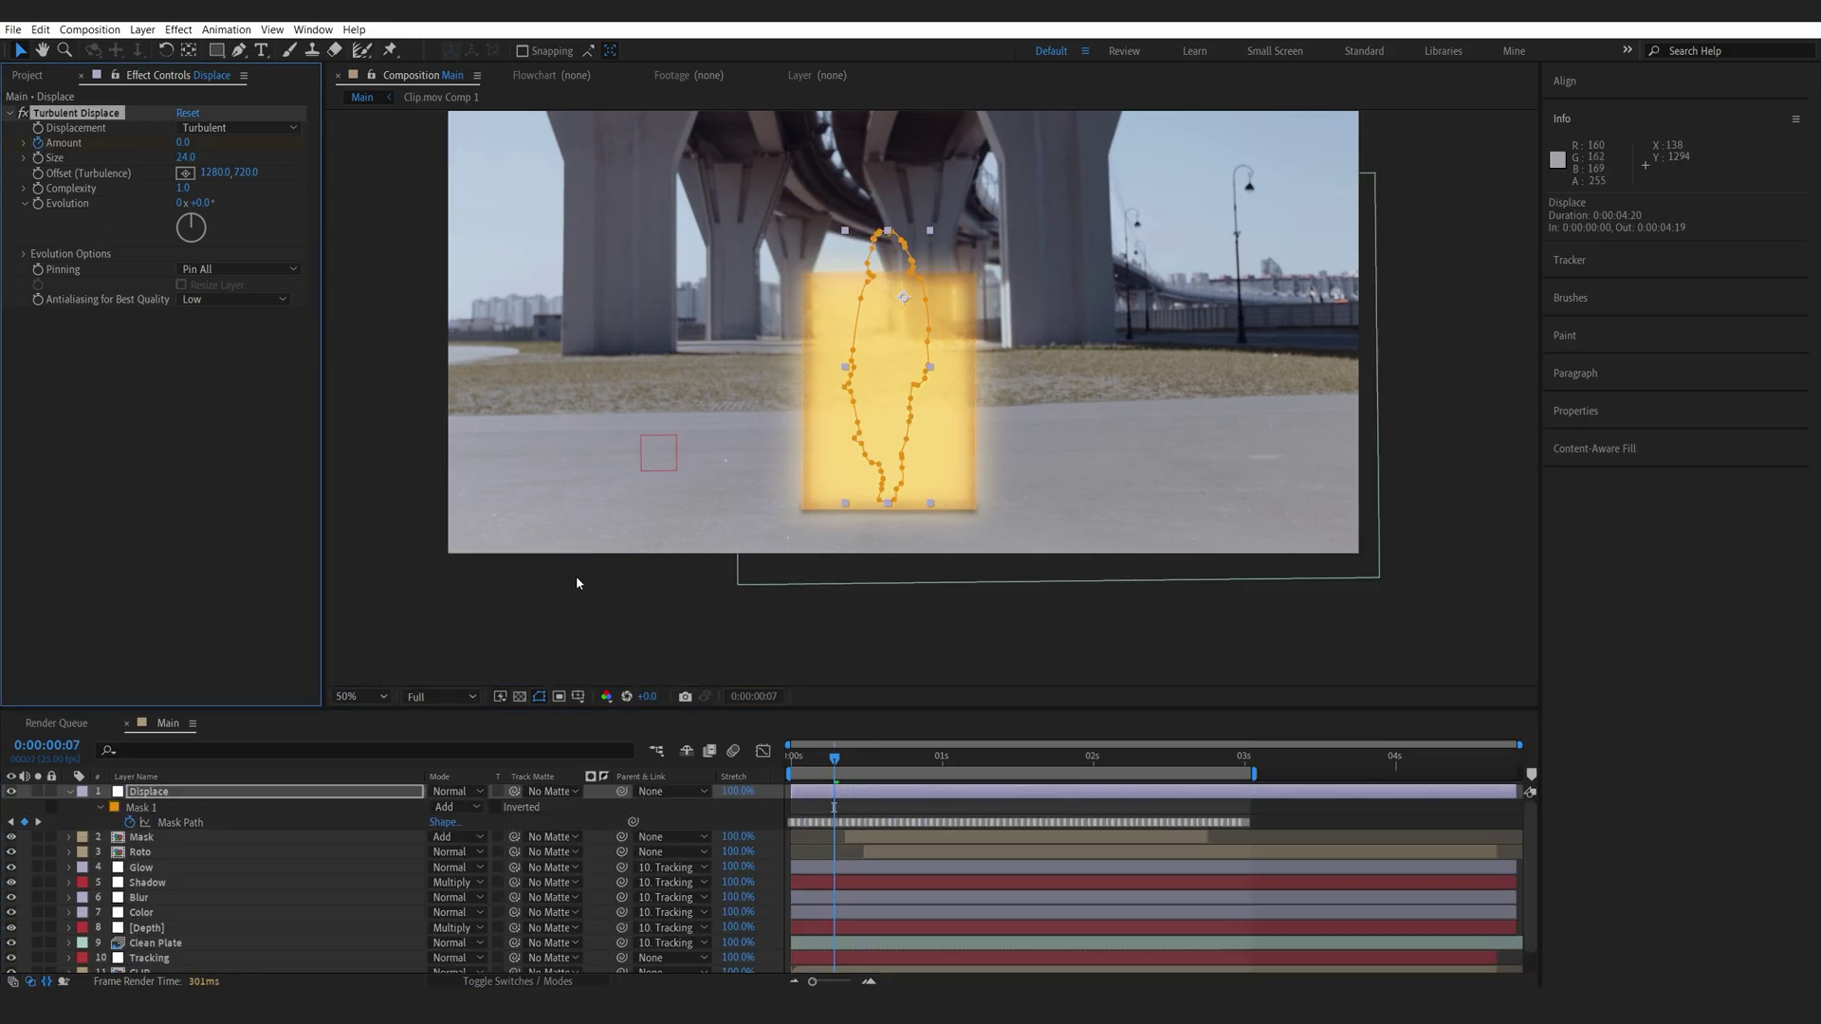
click(867, 759)
click(184, 142)
text(100)
key(Return)
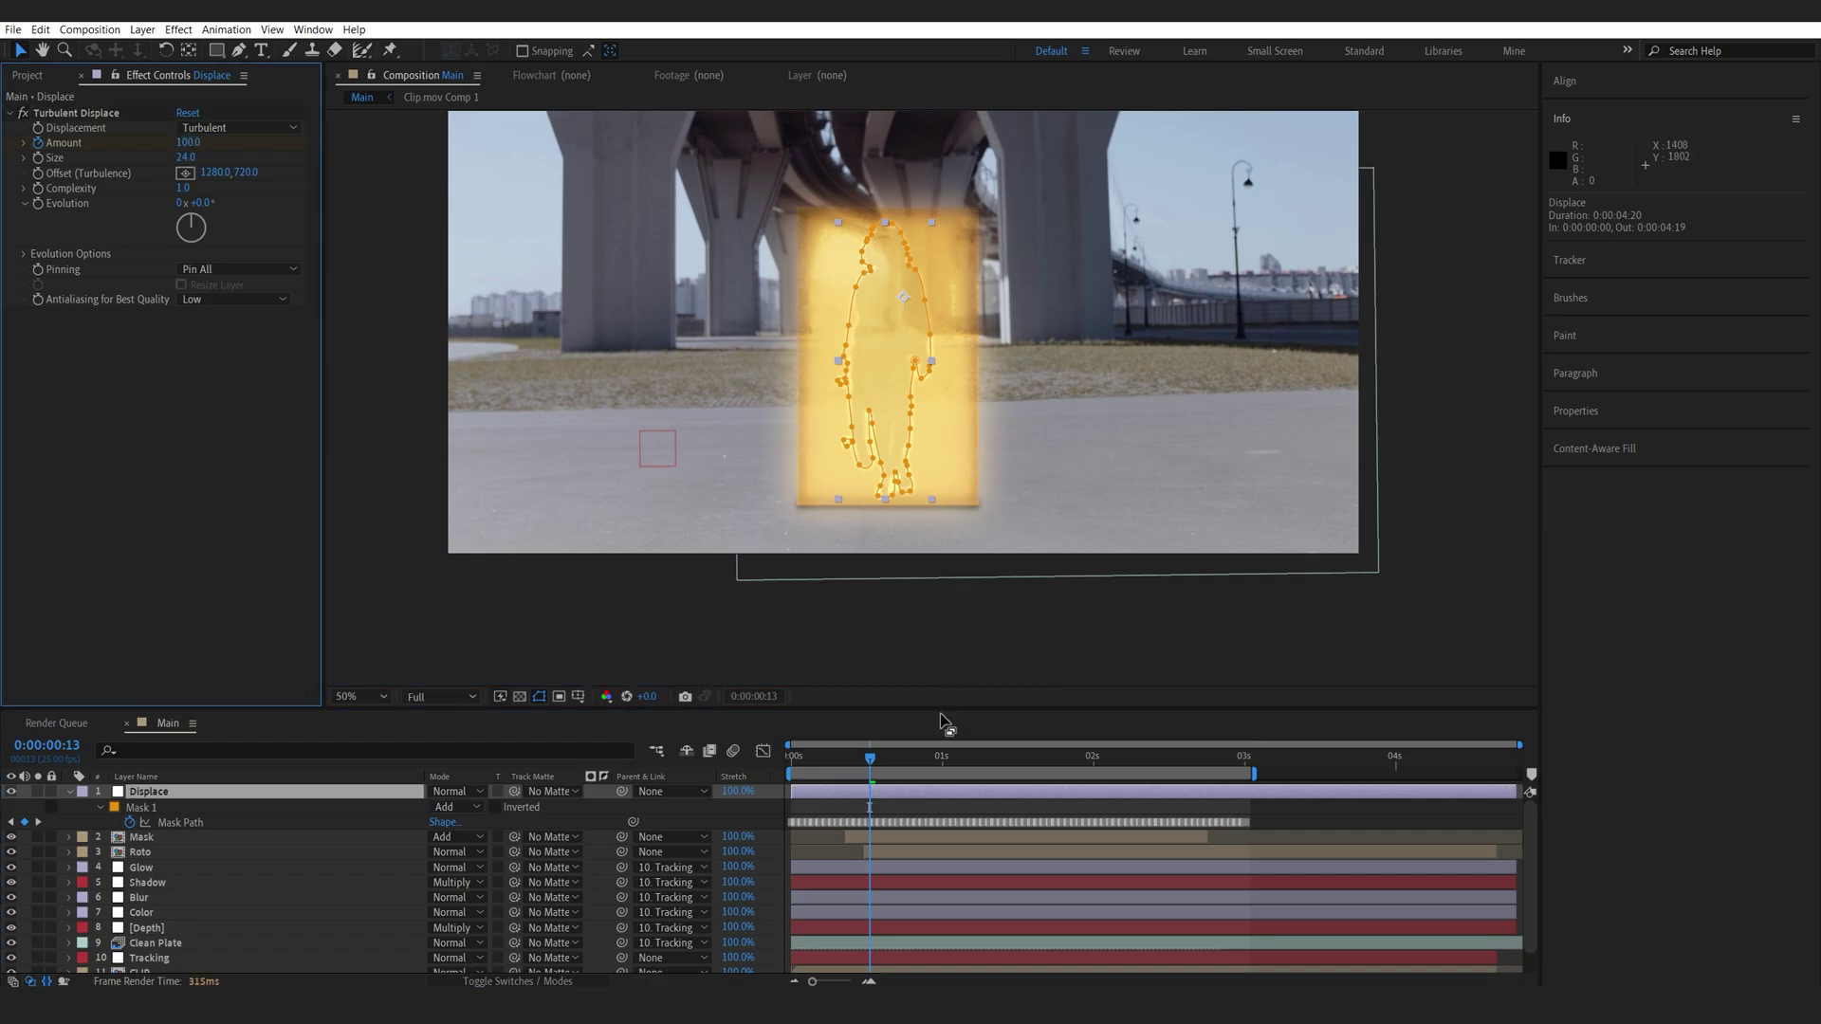
Keyframe the Turbulent Displace Amount back to 0 at 0:00:01:20 and check the distortion around 0:00:01:05
click(1063, 764)
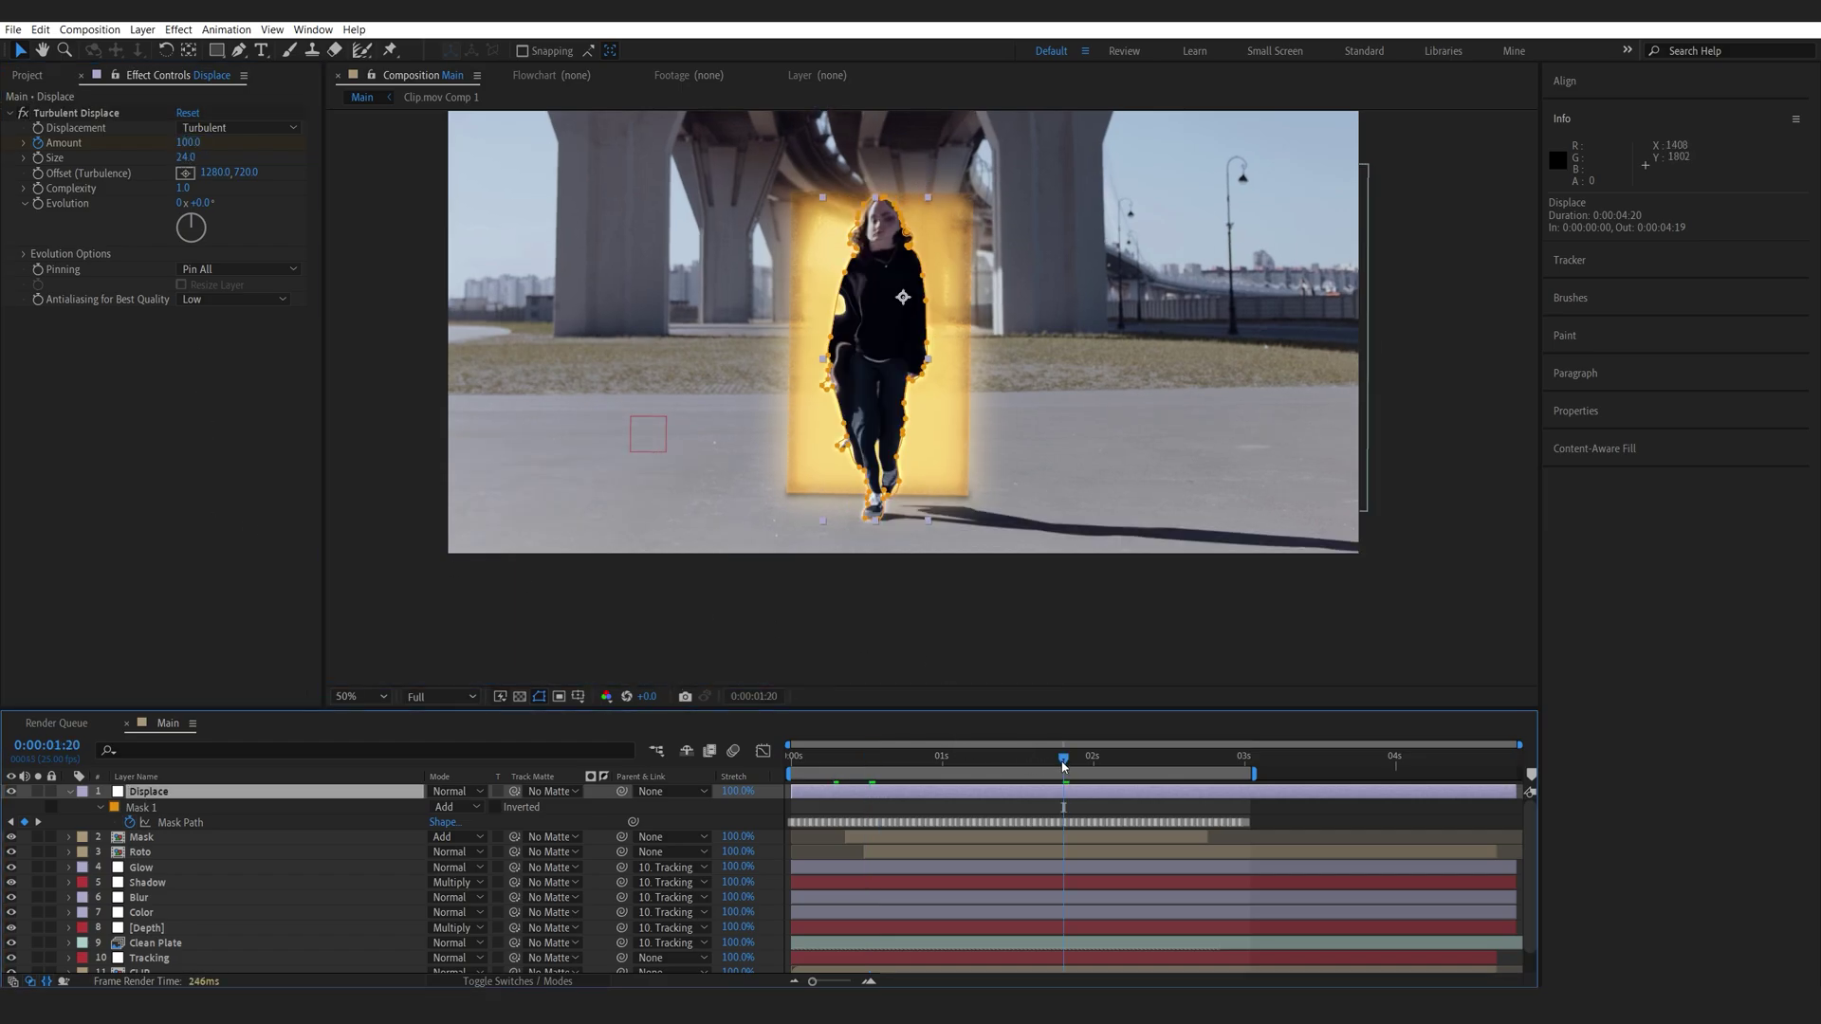
click(189, 144)
text(0)
key(Return)
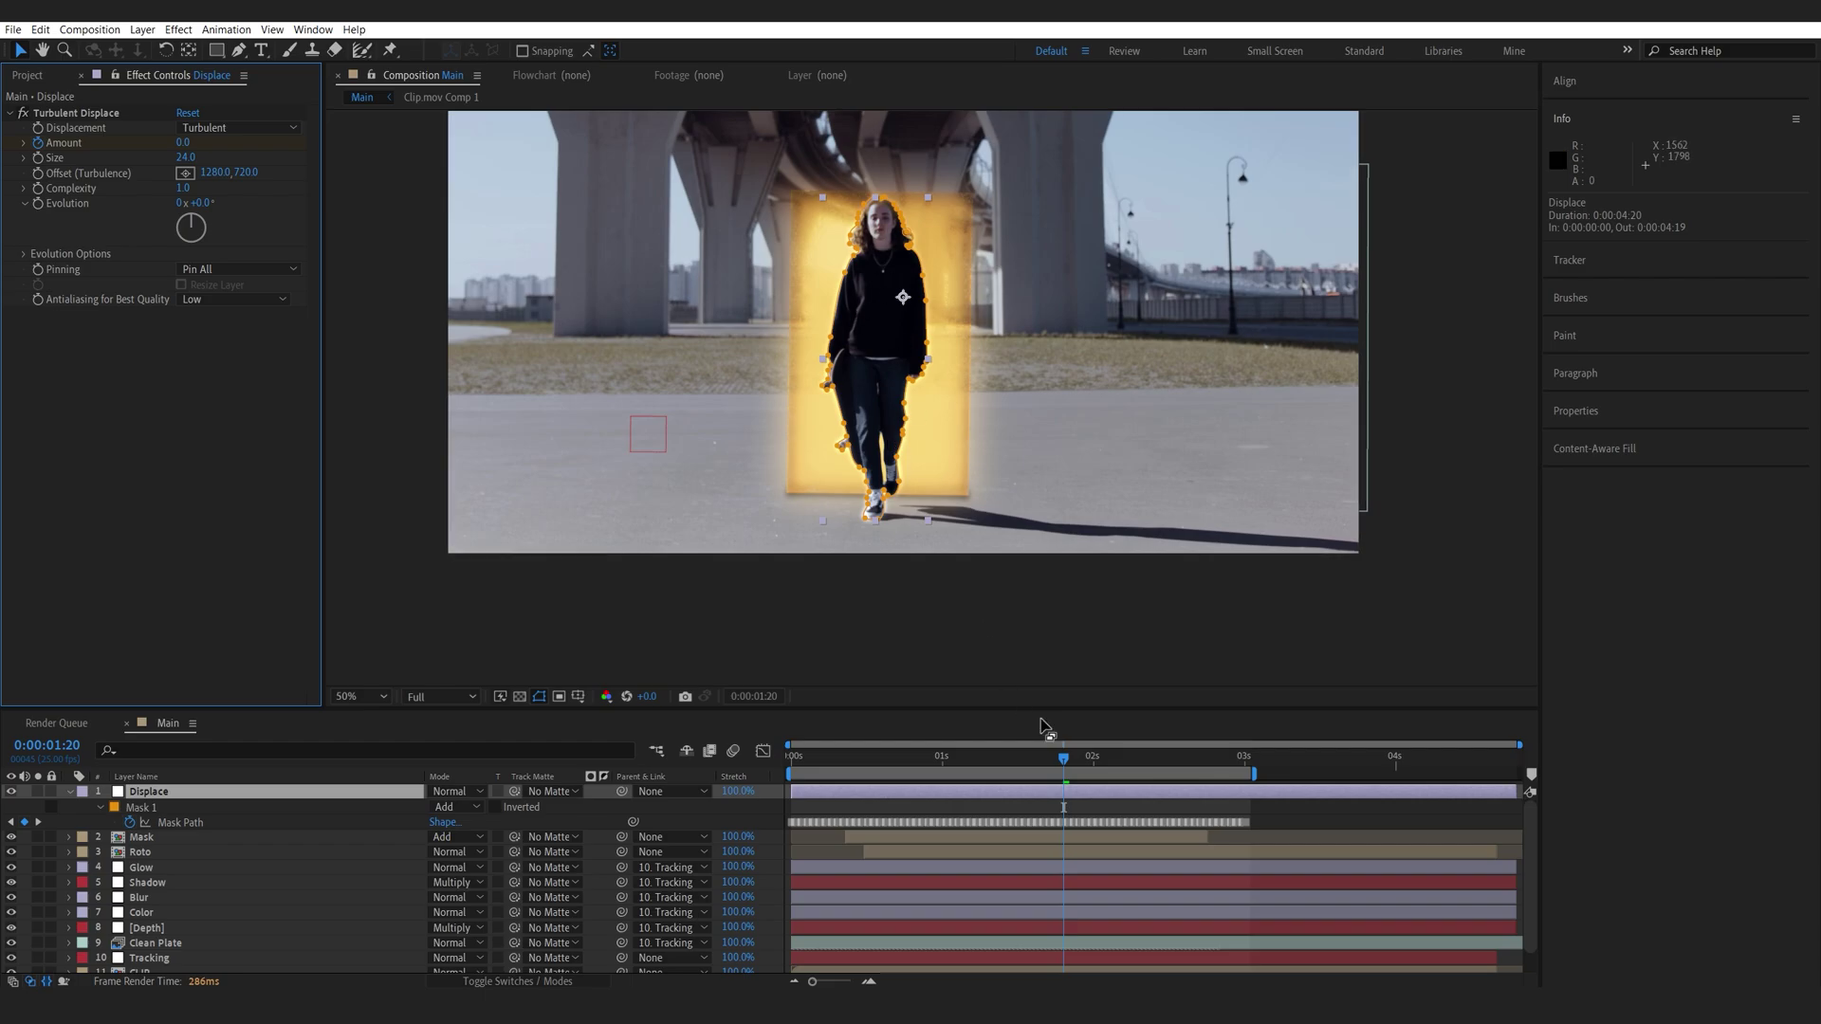
drag(937, 766, 973, 764)
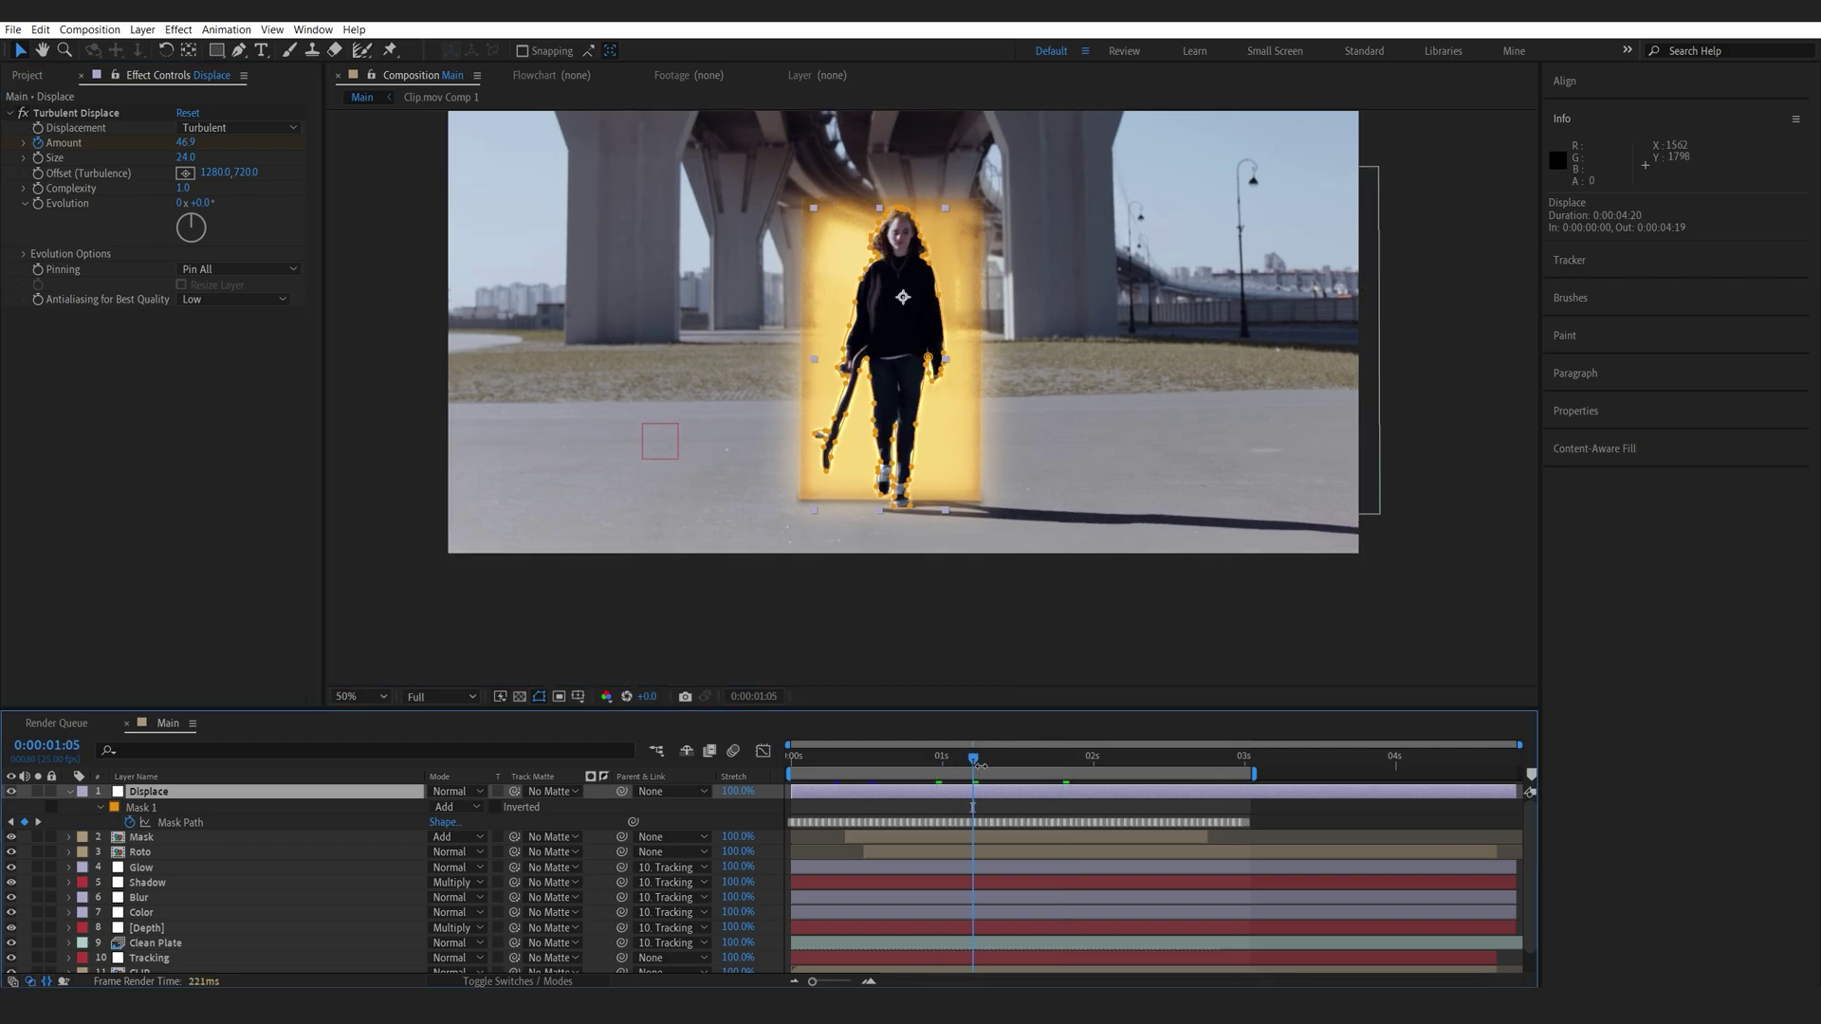
Move the last Amount keyframe to shortly after 0:00:01:05 and apply Easy Ease to all three Amount keyframes
key(m)
key(u)
drag(1063, 870, 830, 895)
key(F9)
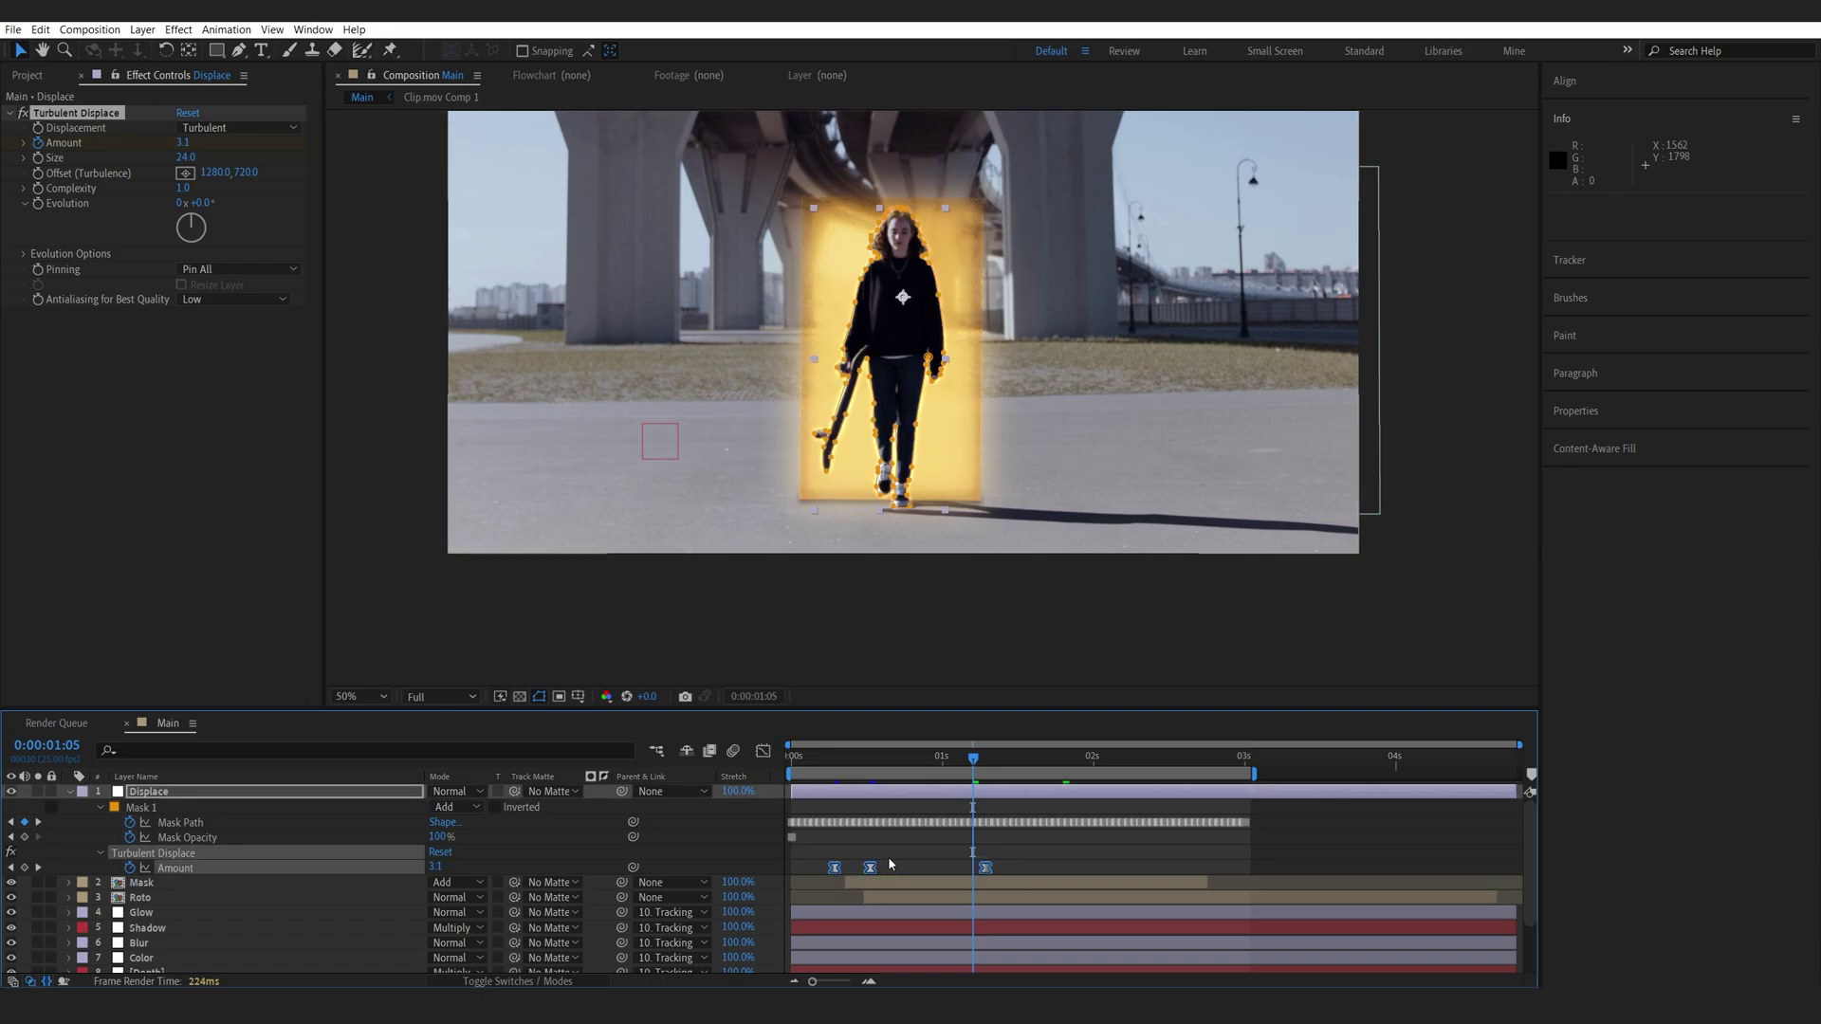
key(F2)
Keyframe the Turbulent Displace Evolution from 0° at 0:00:00:07 to a larger rotation at 0:00:03:00
click(837, 755)
click(860, 791)
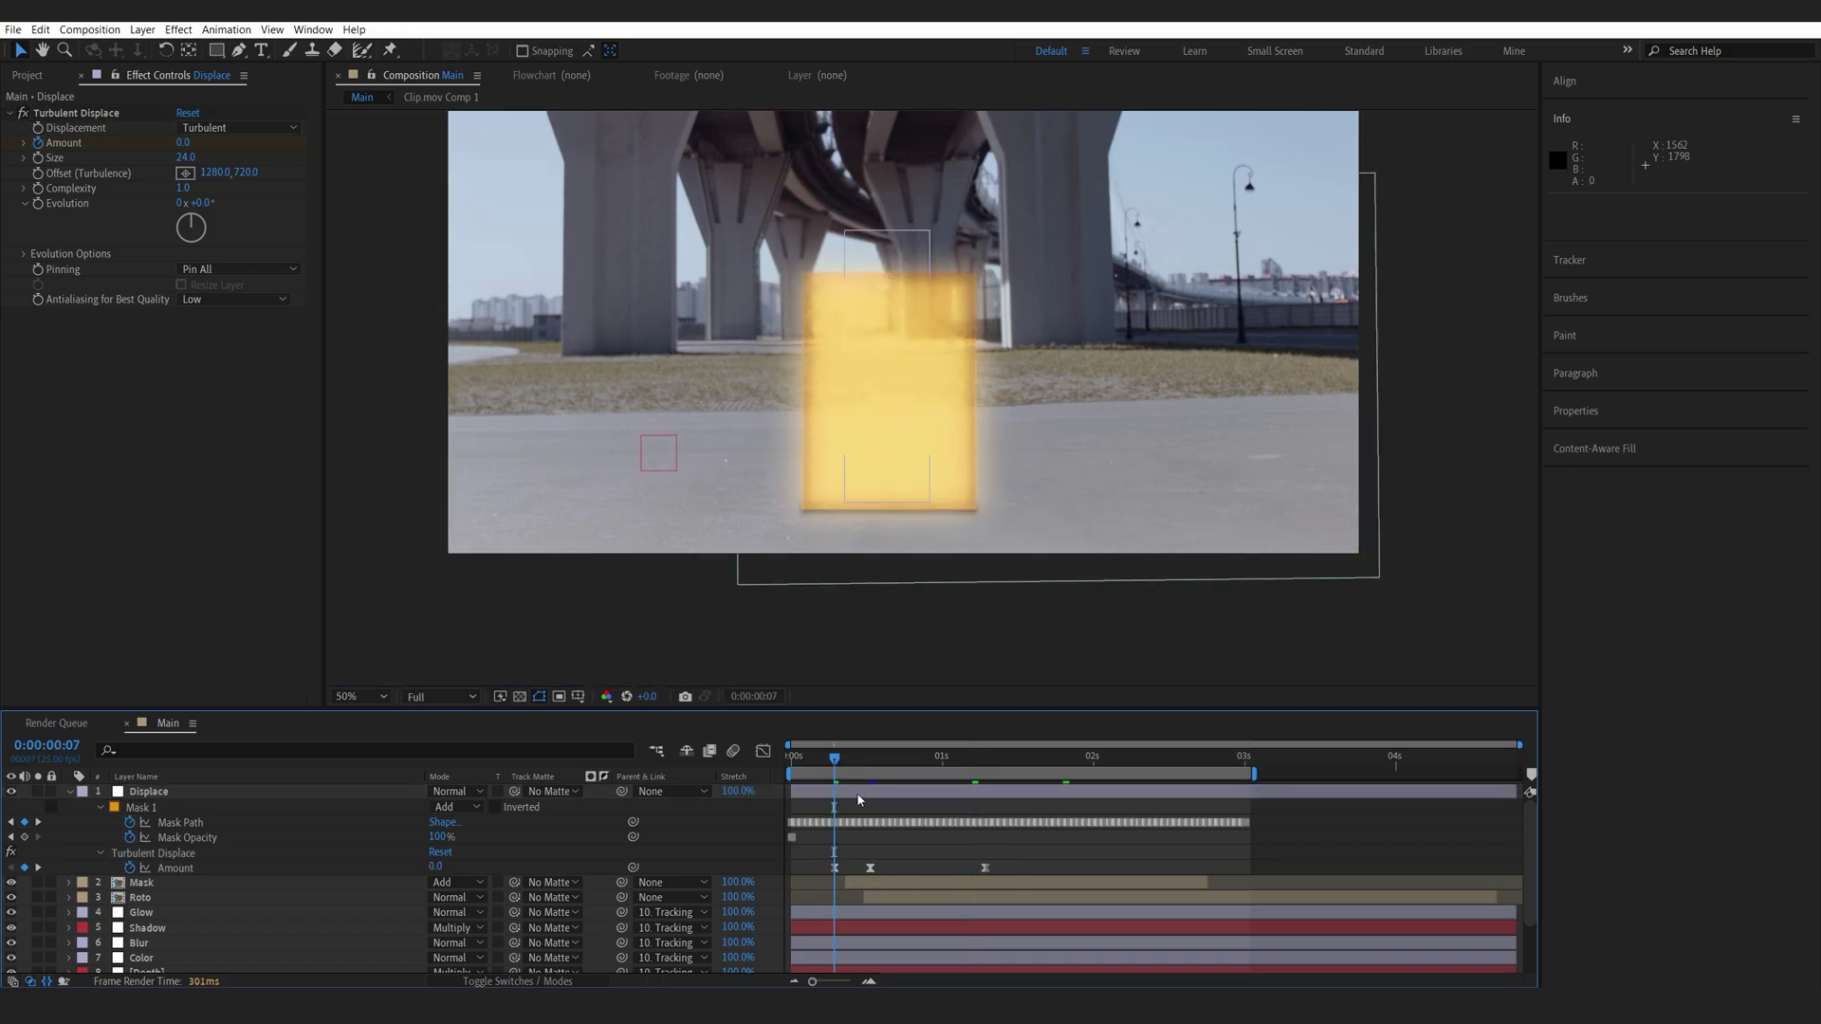
click(31, 203)
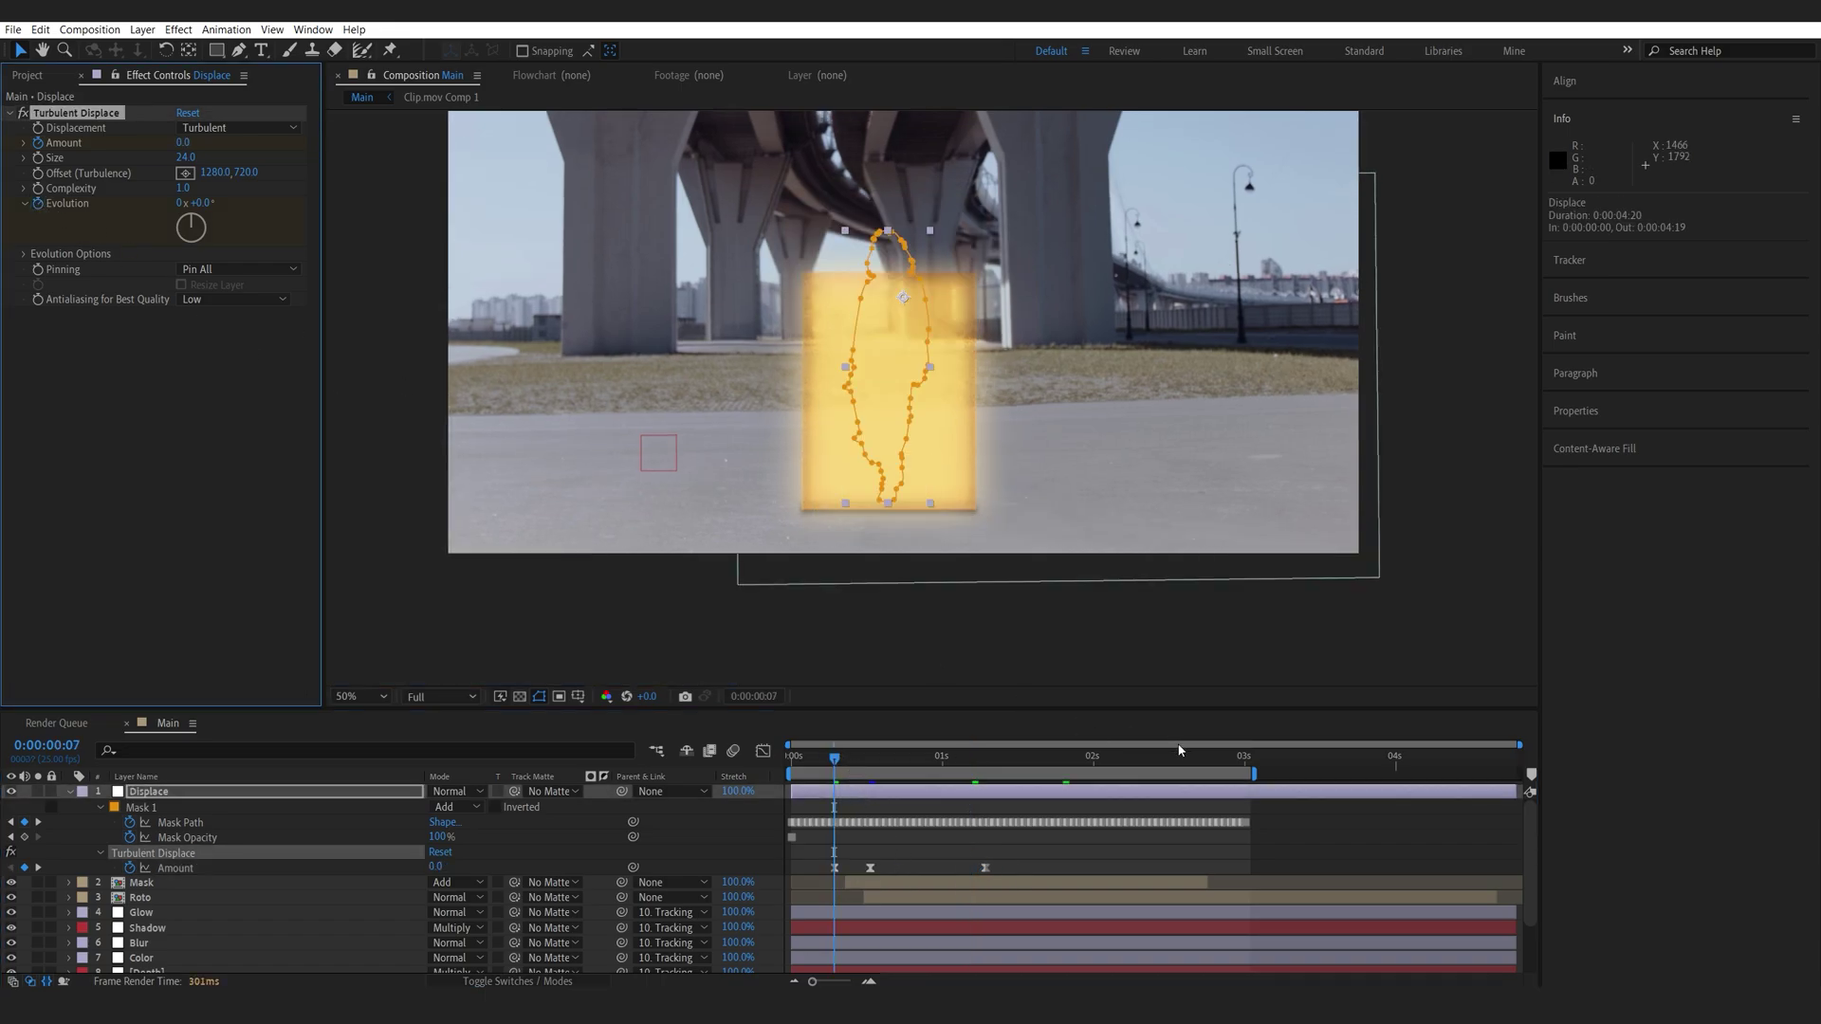
click(1246, 764)
drag(199, 203, 242, 207)
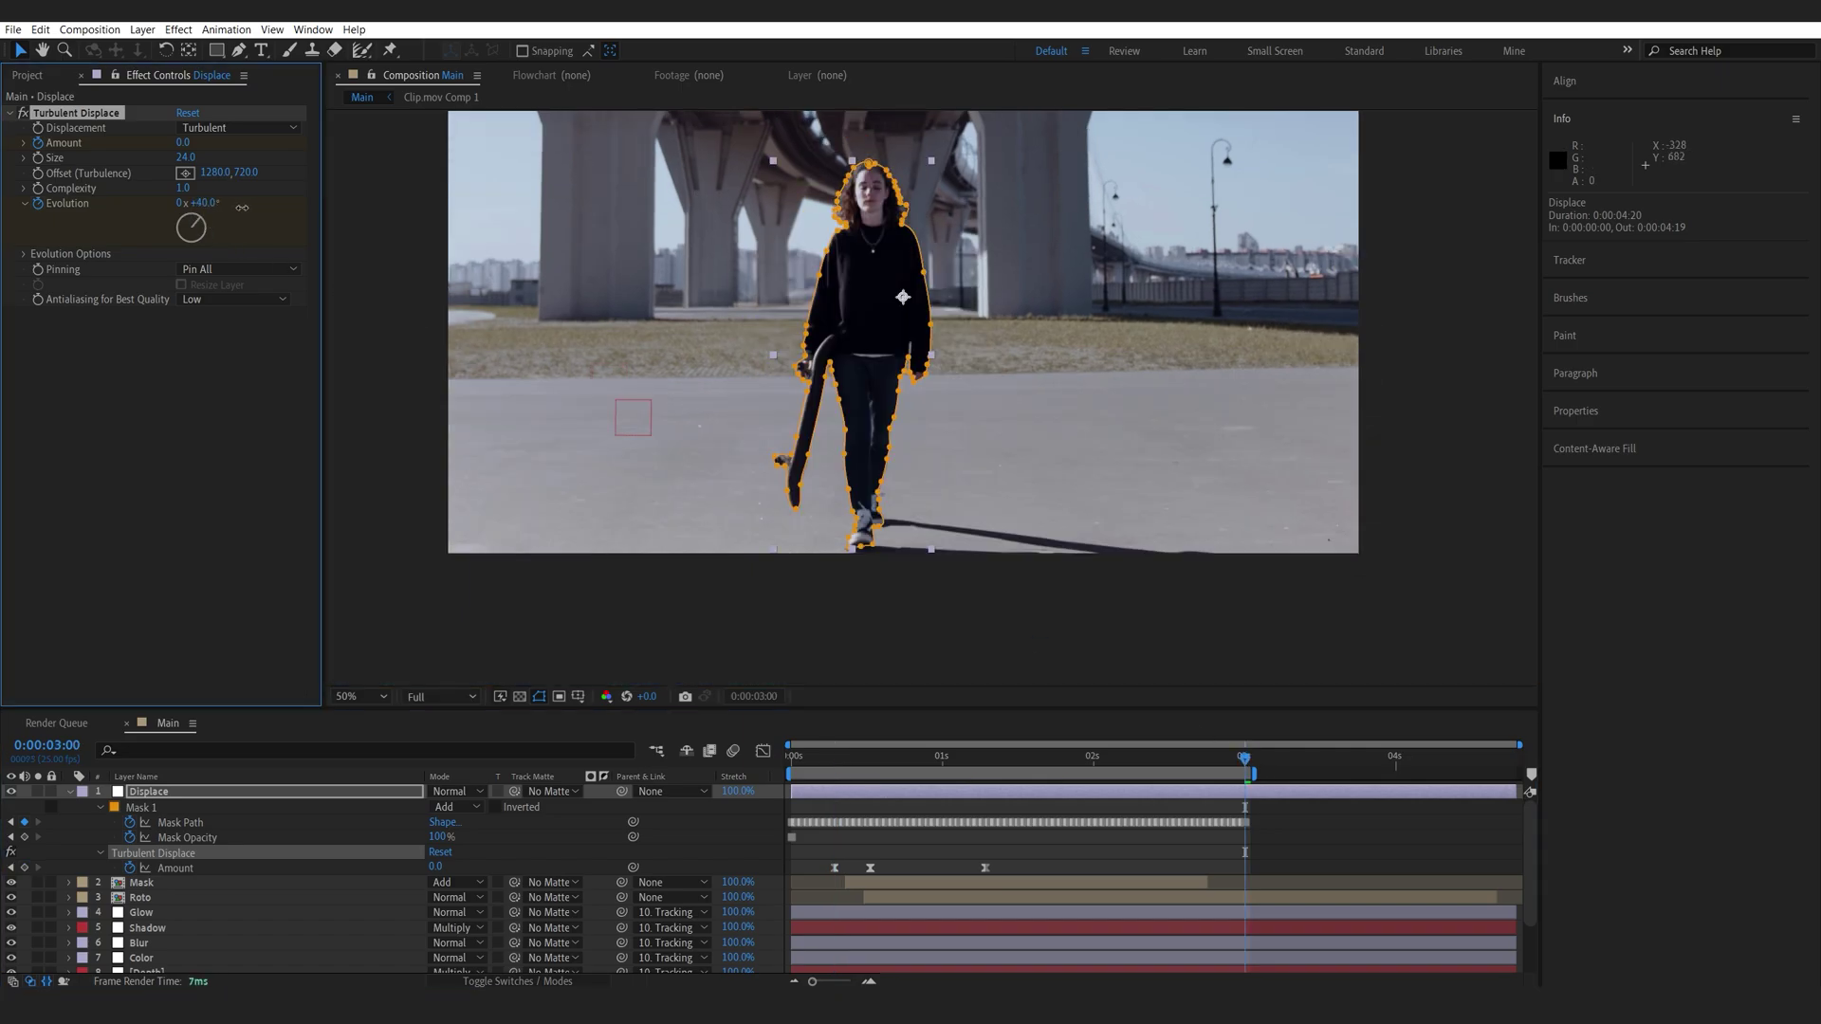
drag(408, 231, 891, 735)
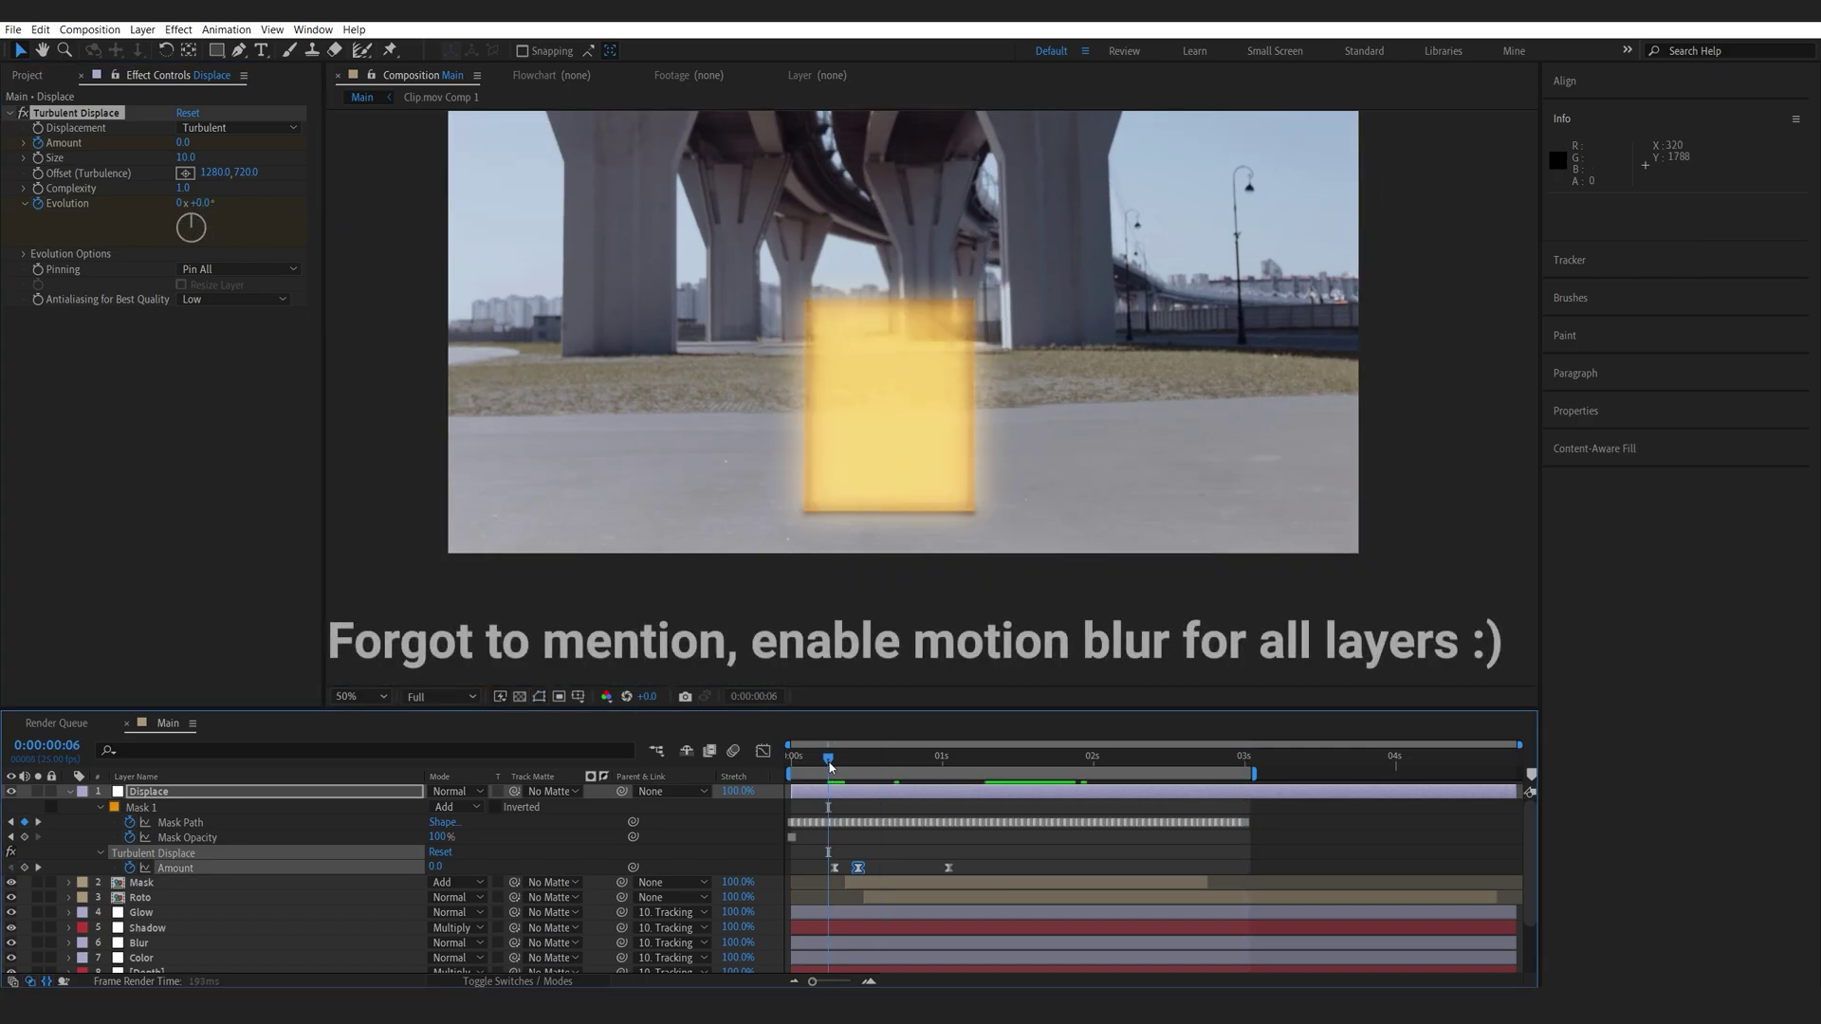